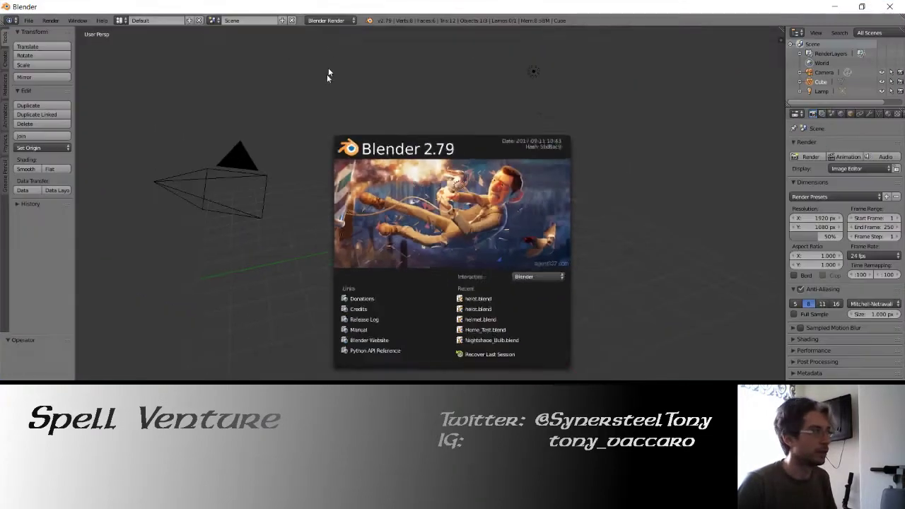
Step: Open helot.blend from the recent files list and snap the viewport to front view
left_click(29, 20)
mouse_move(53, 51)
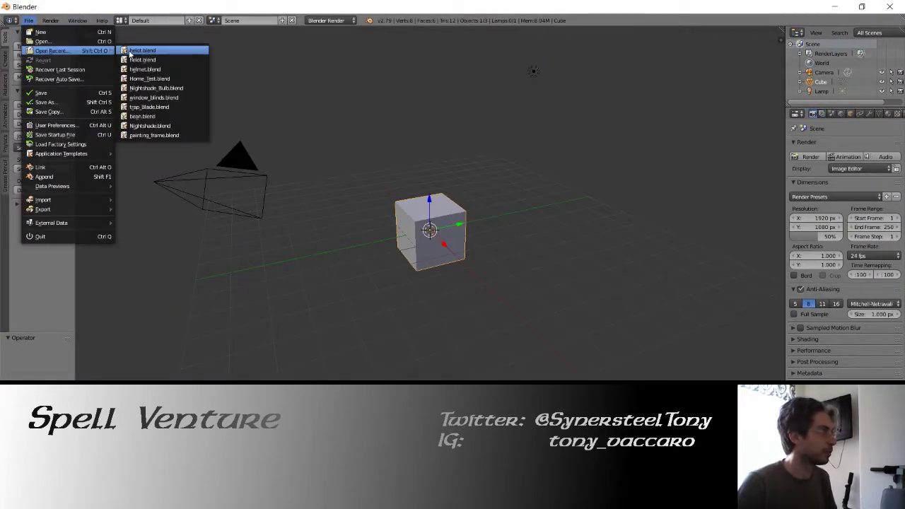
left_click(129, 51)
key("KP_1")
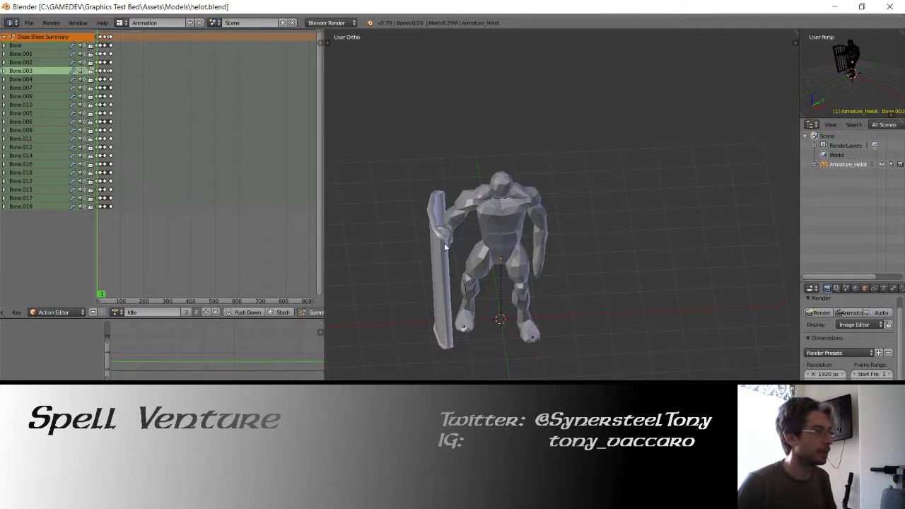
key("alt+a")
mouse_move(443, 222)
middle_mouse_down()
mouse_move(472, 249)
mouse_move(428, 237)
middle_mouse_up()
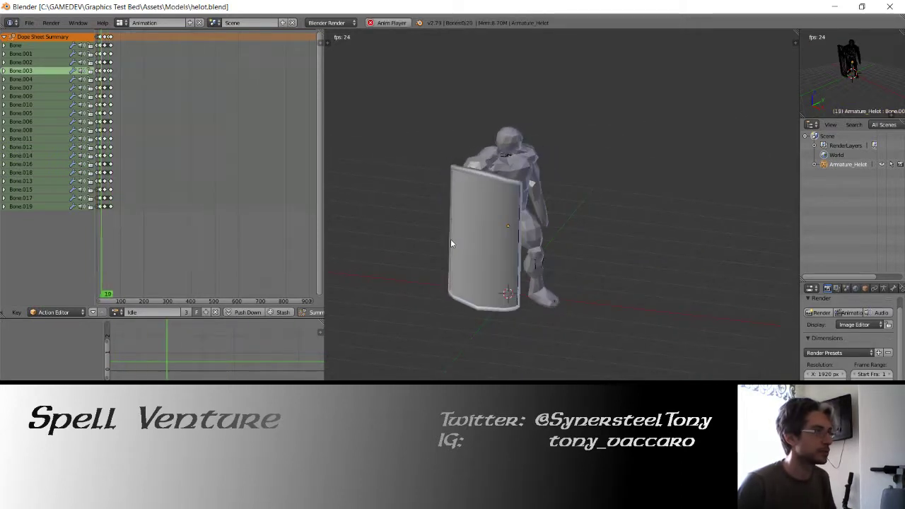
key("Escape")
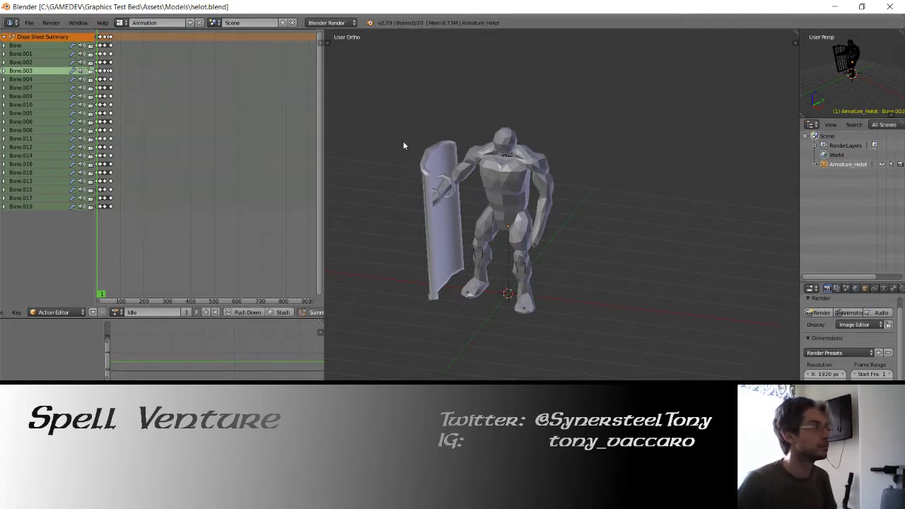
mouse_move(404, 144)
middle_mouse_down()
mouse_move(440, 205)
mouse_move(516, 223)
mouse_move(453, 214)
middle_mouse_up()
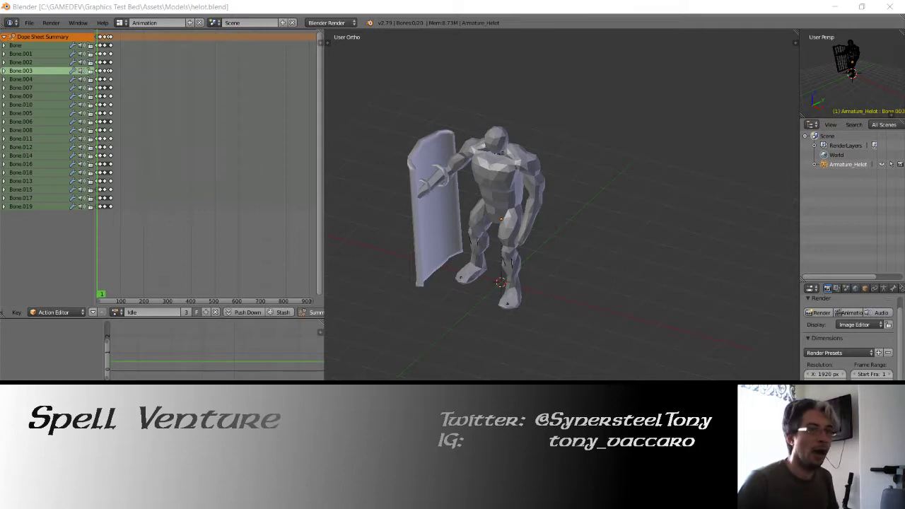
Step: Minimise the Blender window to reveal the Windows desktop
left_click(834, 6)
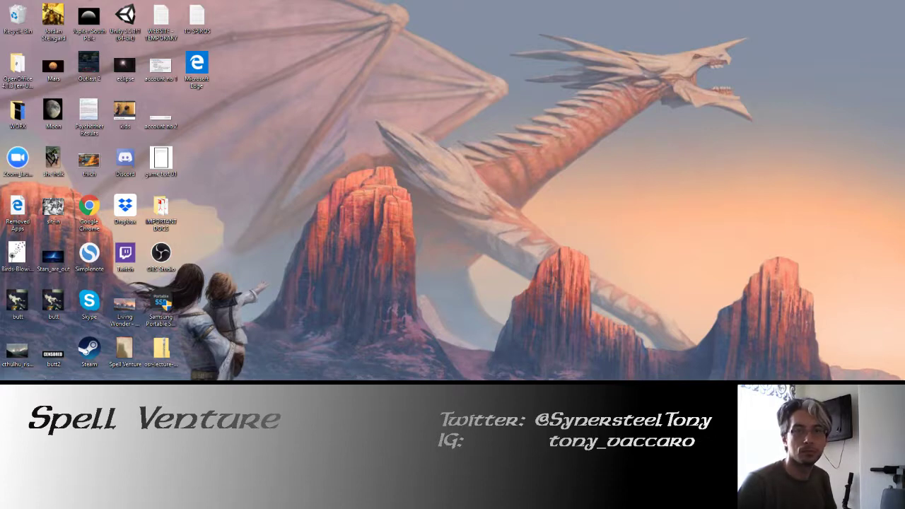
Step: Switch back to Unity, orbit the Scene view around the shield and helmet, and start Play mode
key("alt+Tab")
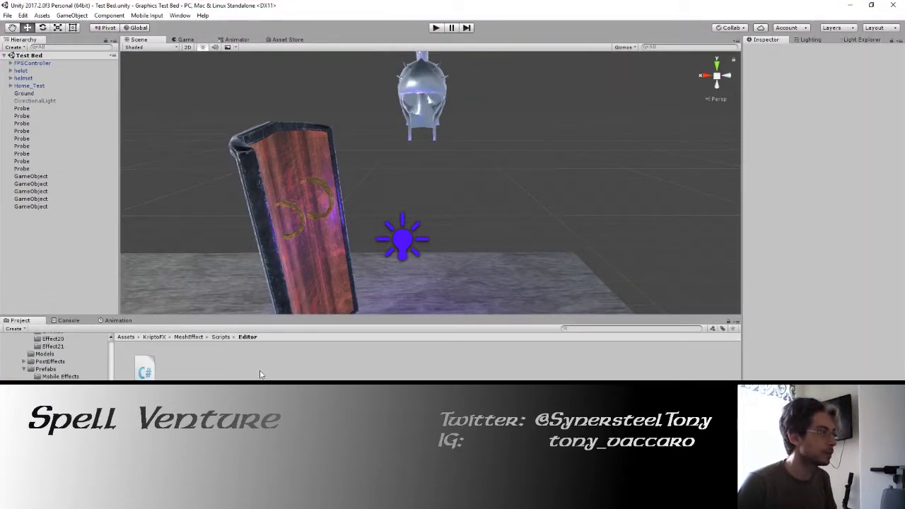
mouse_move(260, 120)
left_mouse_down("alt")
mouse_move(364, 113)
mouse_move(359, 130)
left_mouse_up("alt")
left_click(434, 28)
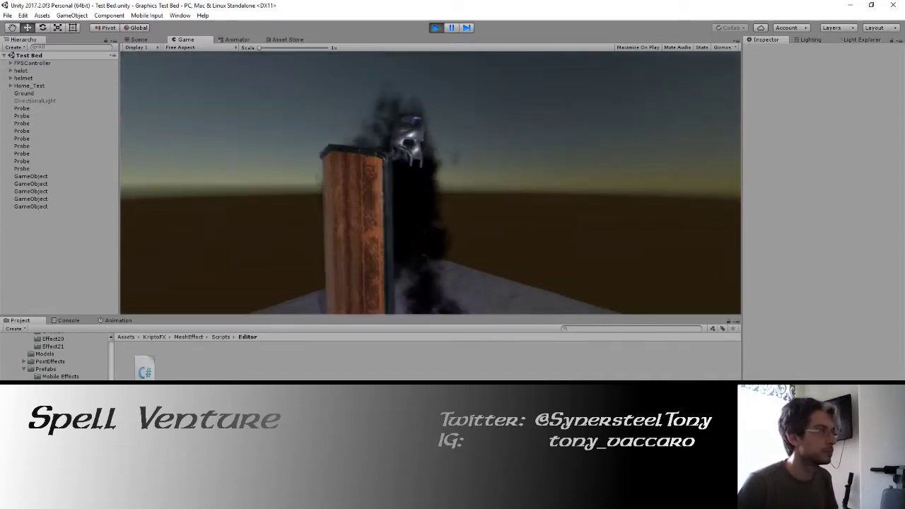
Step: Walk the FPS controller with WASD around the spinning wooden shield and smoking helmet
key("w")
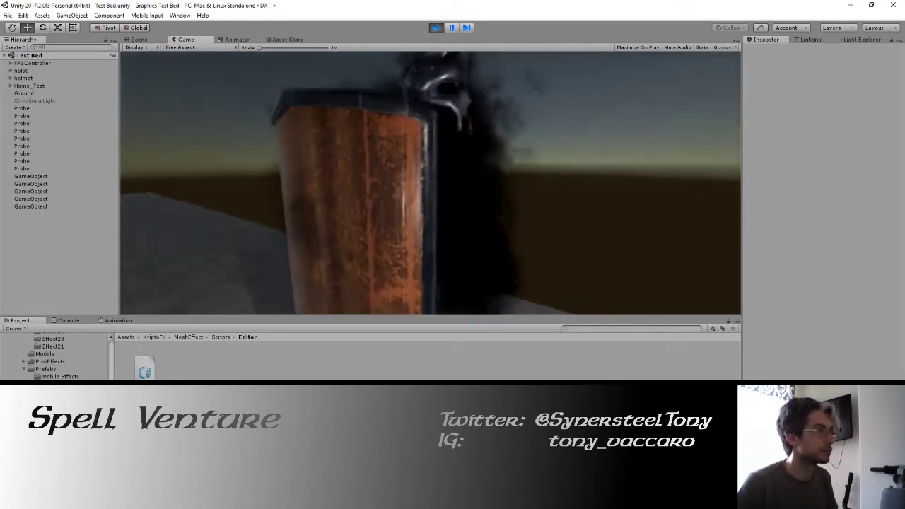
key("w")
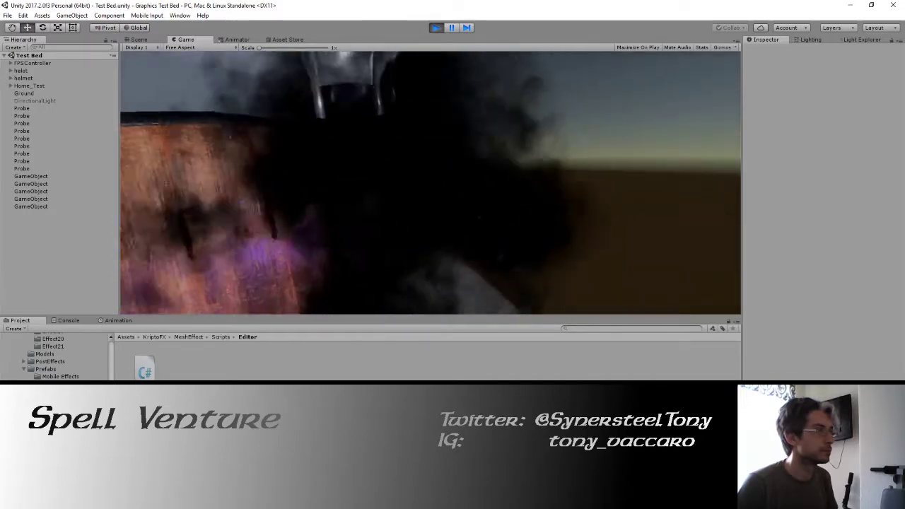
key("s")
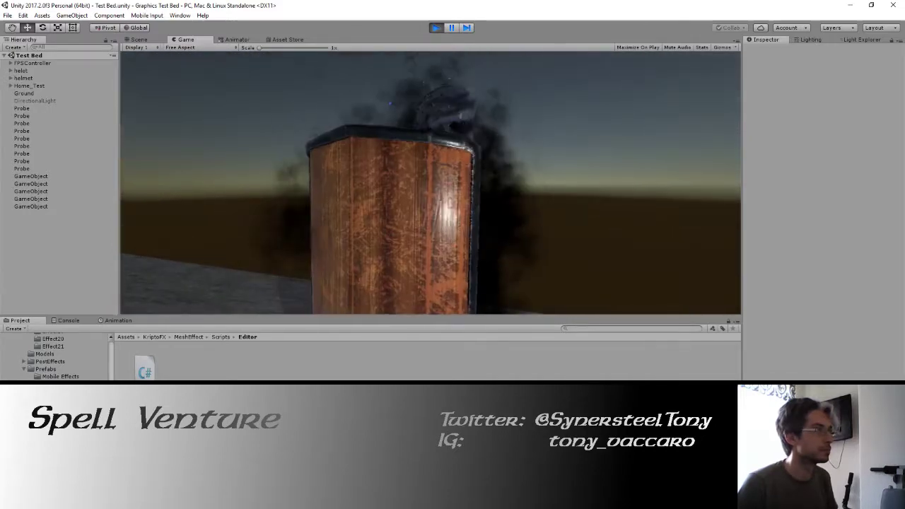
key("s")
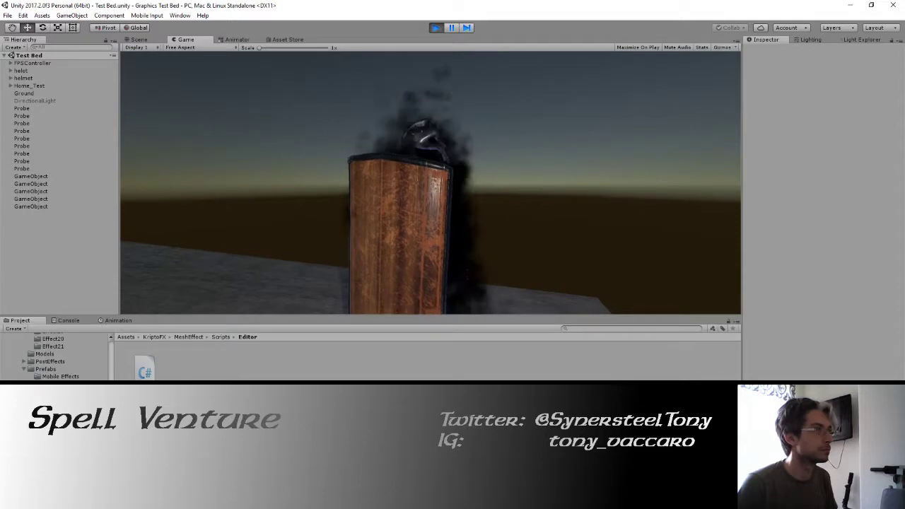
key("w")
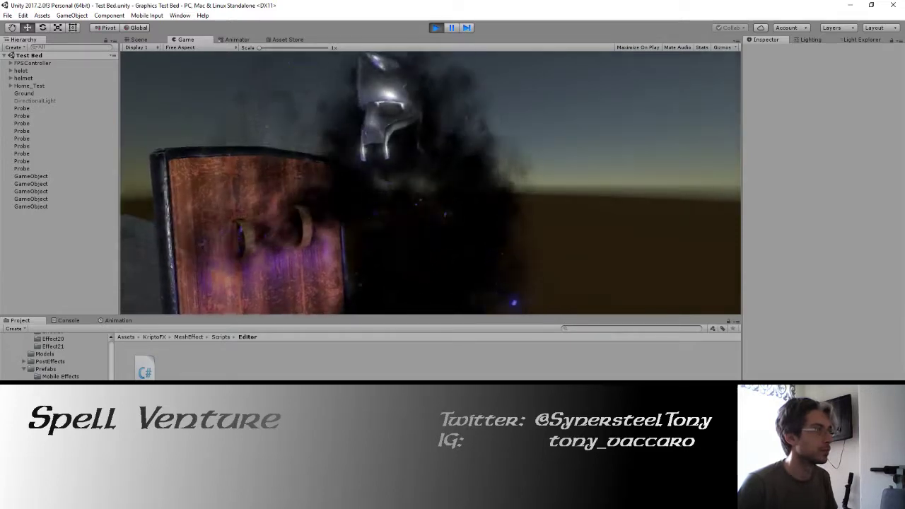
key("a")
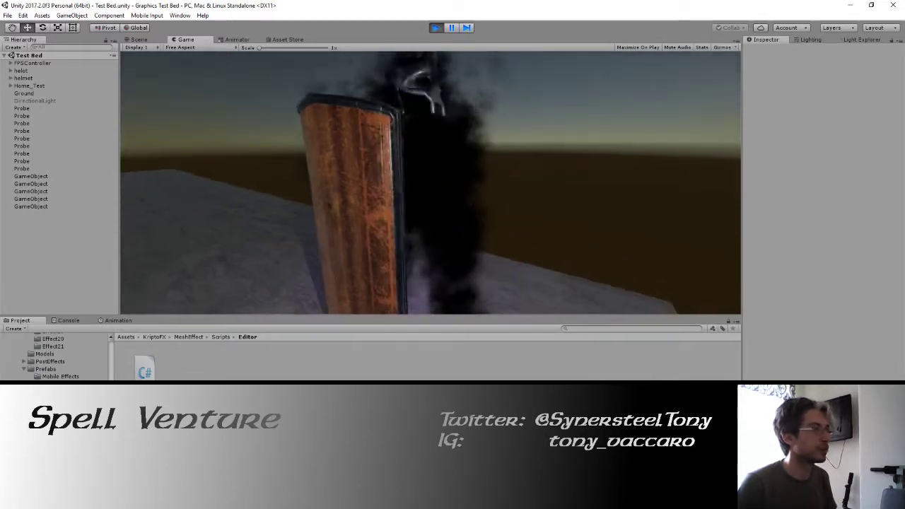
key("d")
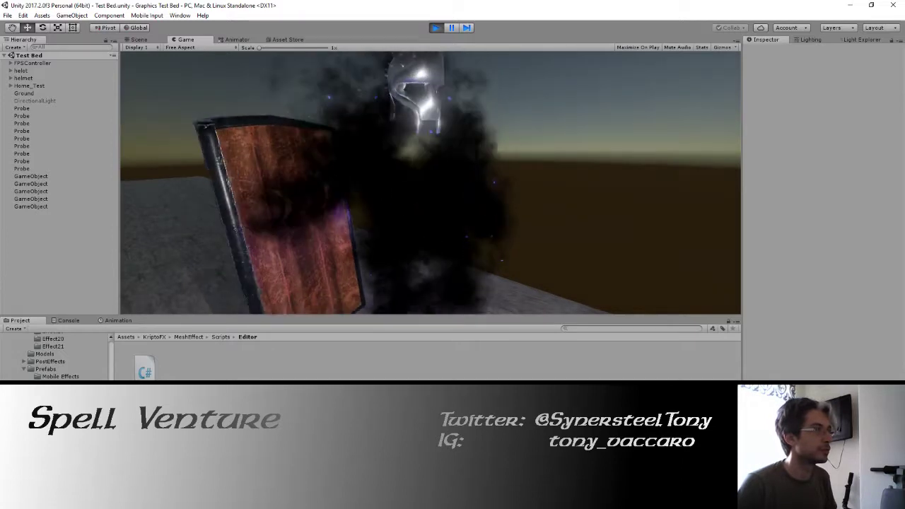
key("a")
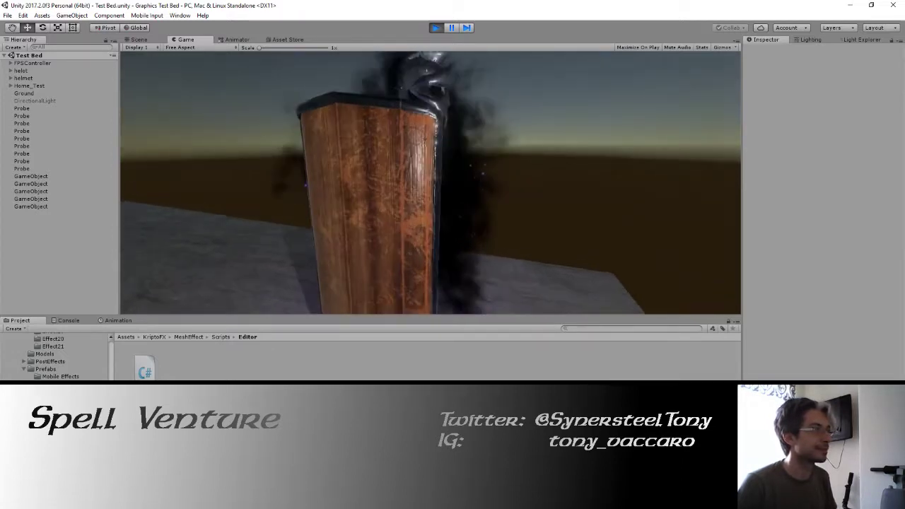
key("d")
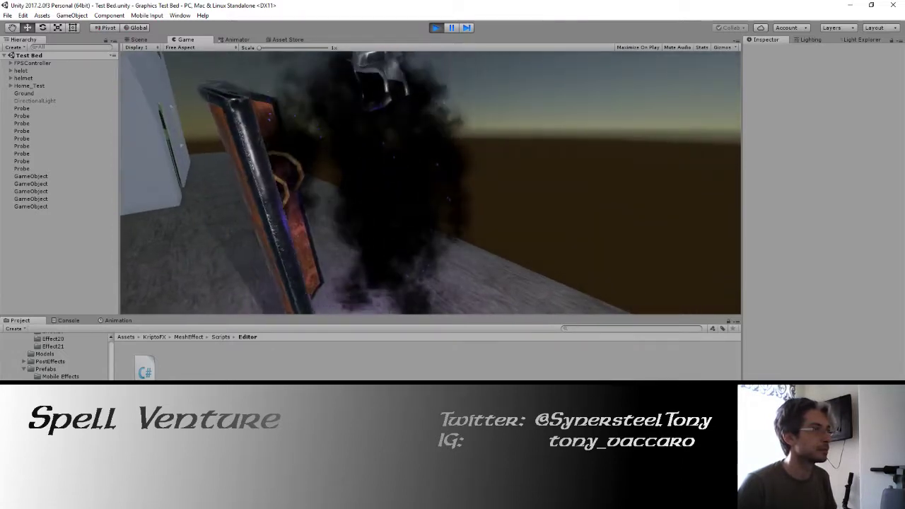
key("d")
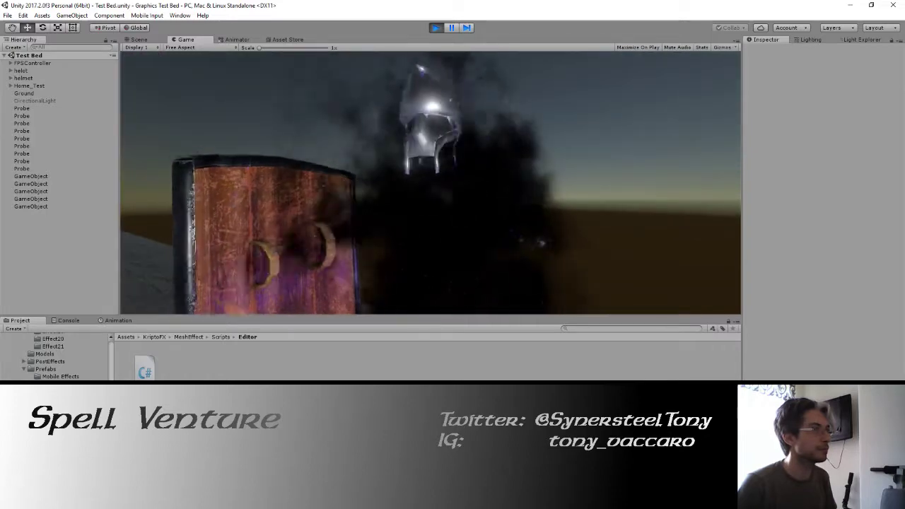
key("a")
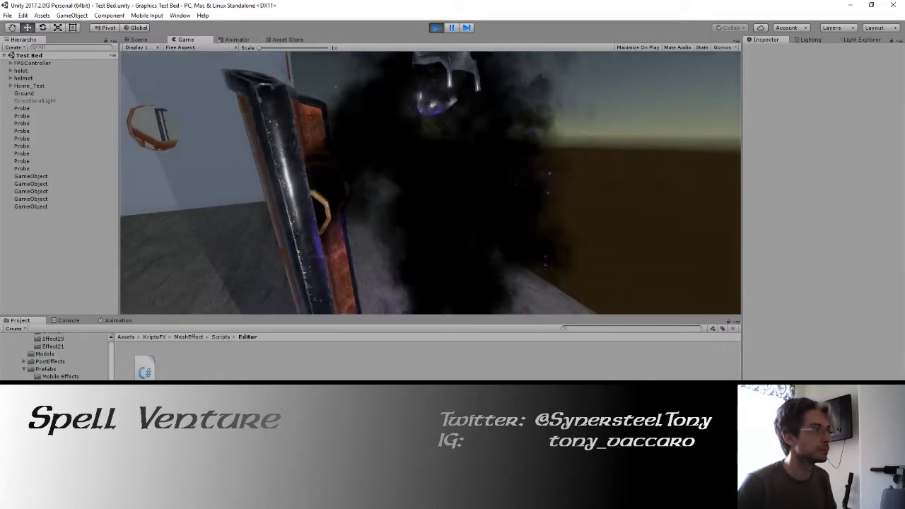
key("s")
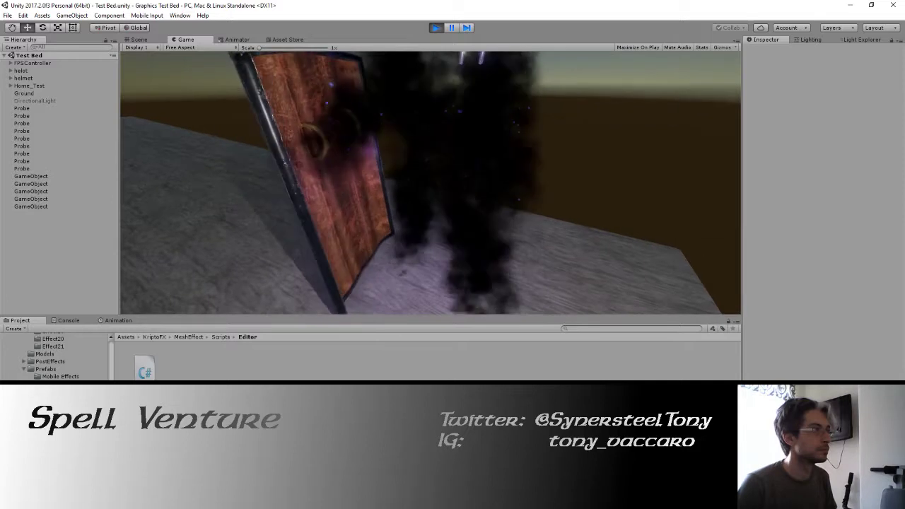
key("a")
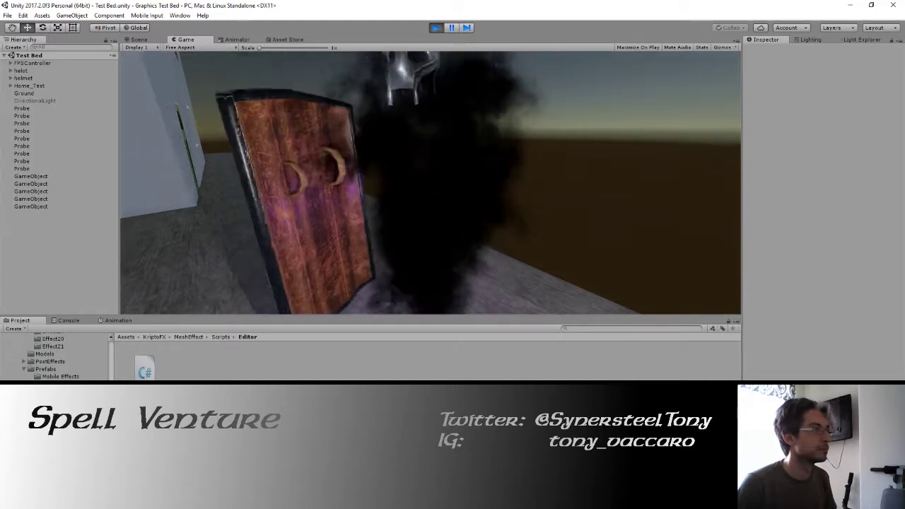
key("a")
key("d")
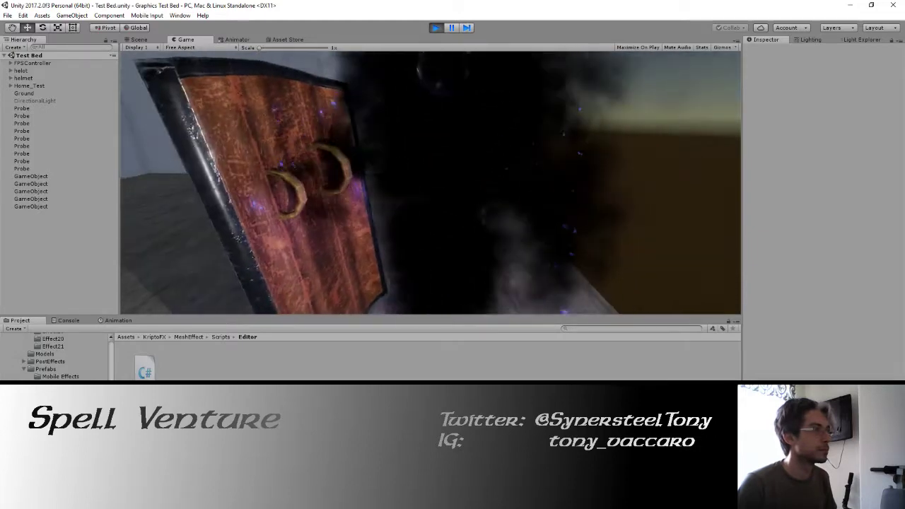
key("s")
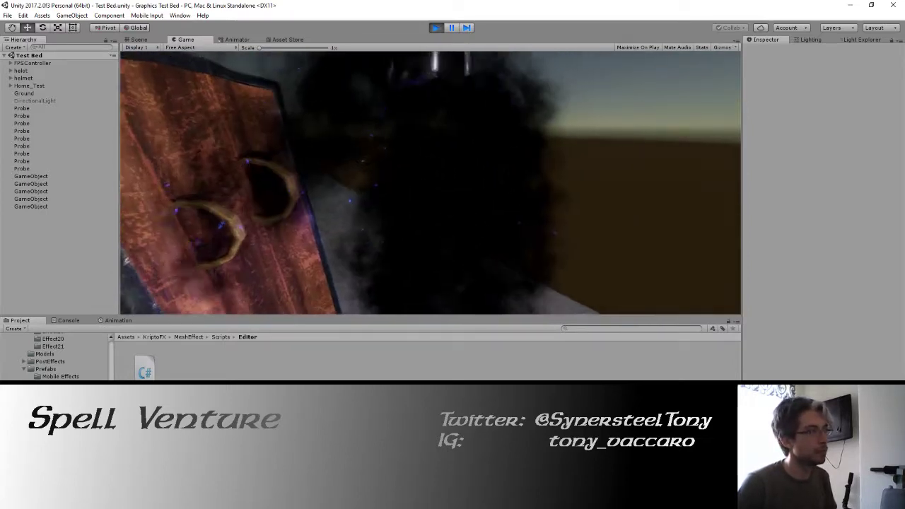
key("s")
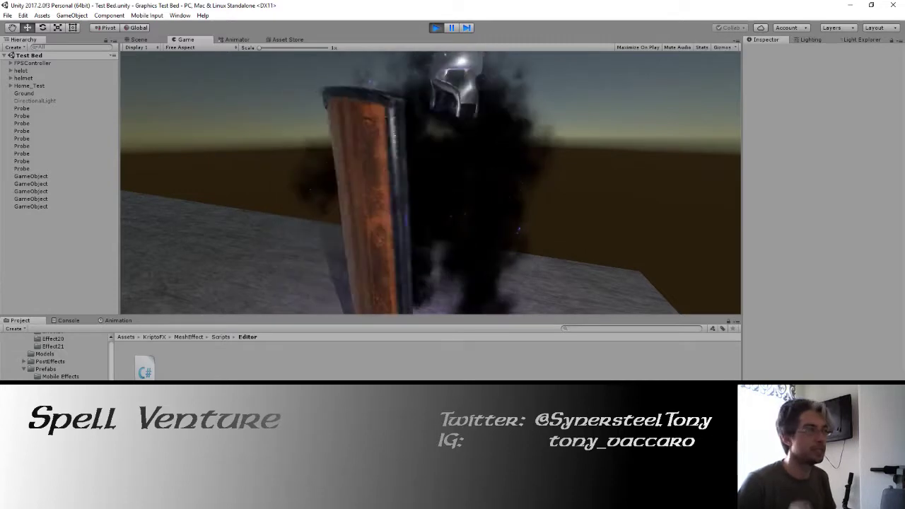
key("w")
key("d")
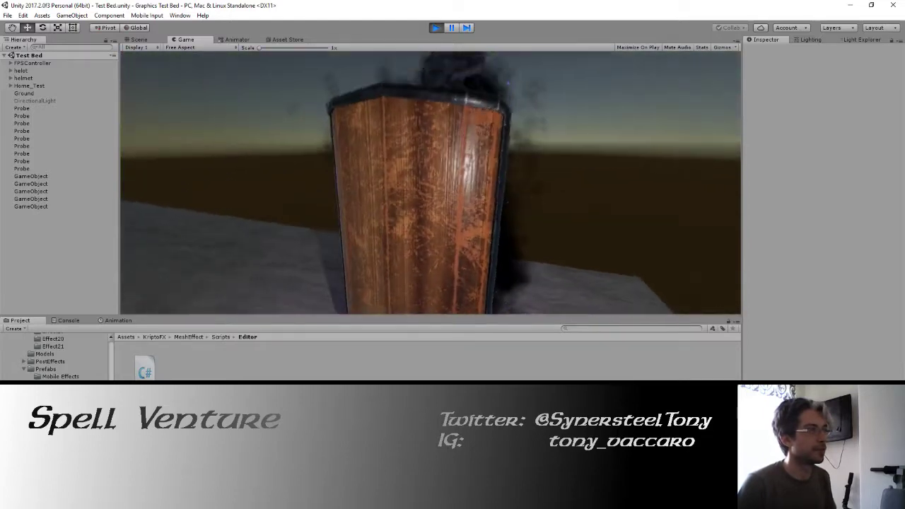
Step: Stop Play mode and orbit the Scene view to face the shield
key("s")
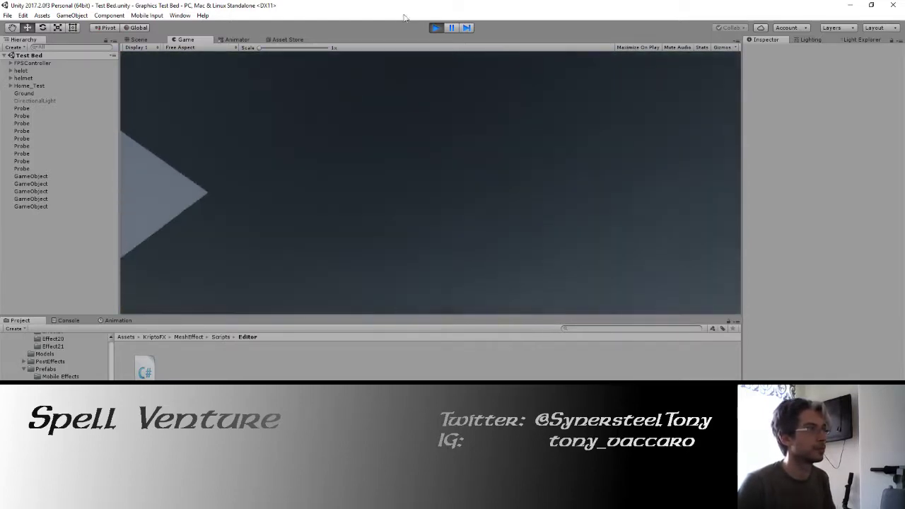
left_click(436, 27)
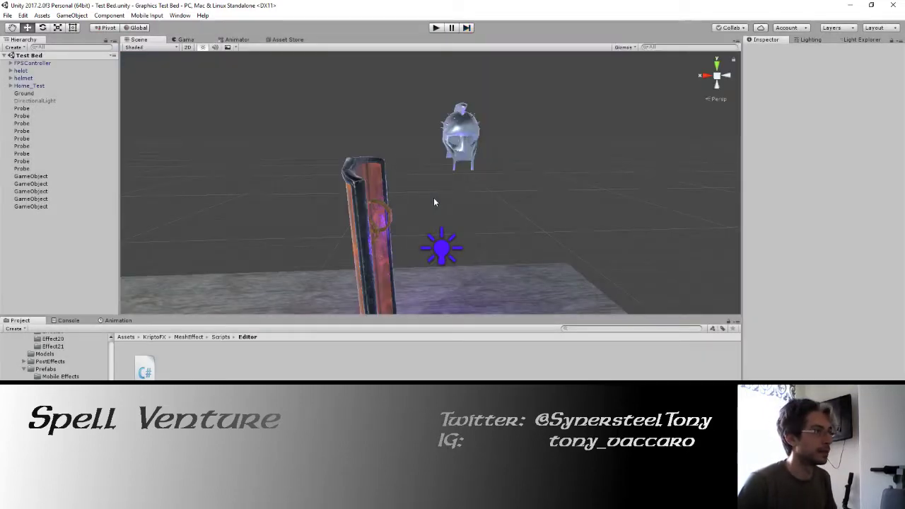
left_click_drag(434, 203, 367, 198, "alt")
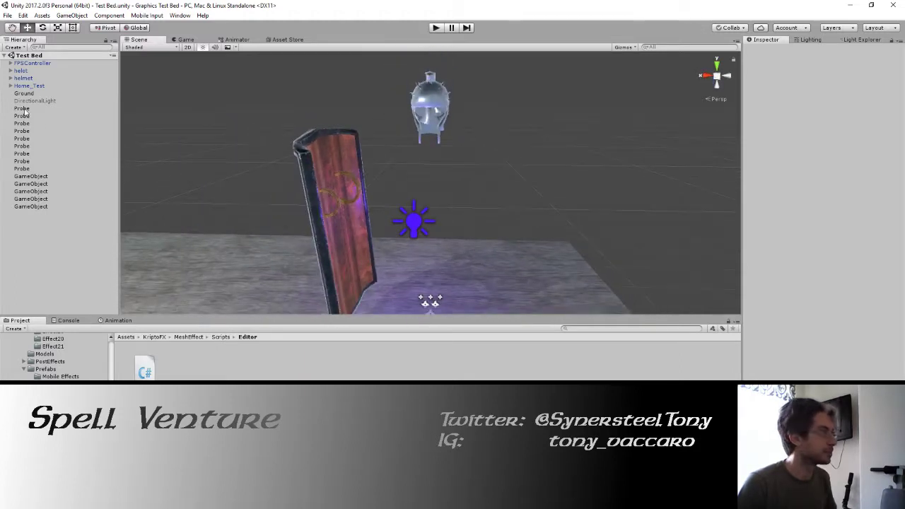
Step: Expand helot, select its Body and re-enable the Skinned Mesh Renderer
left_click(20, 70)
key("Right")
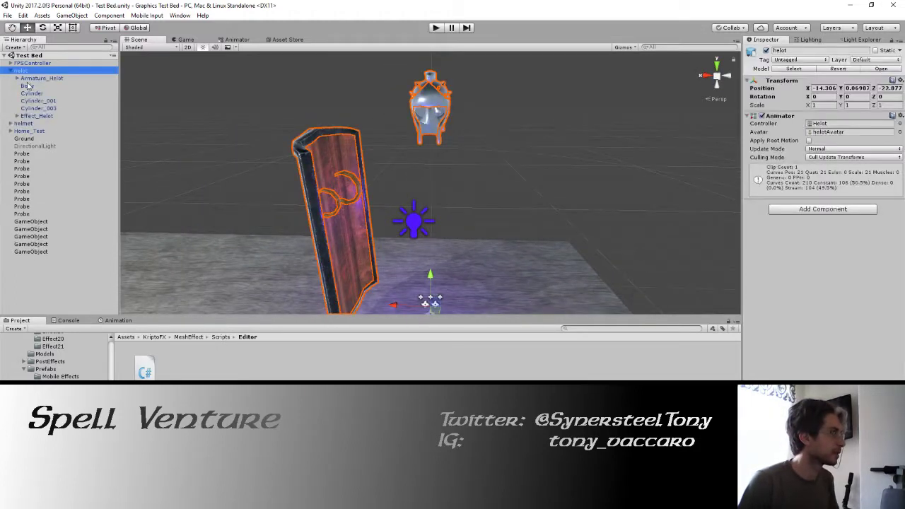
left_click(27, 86)
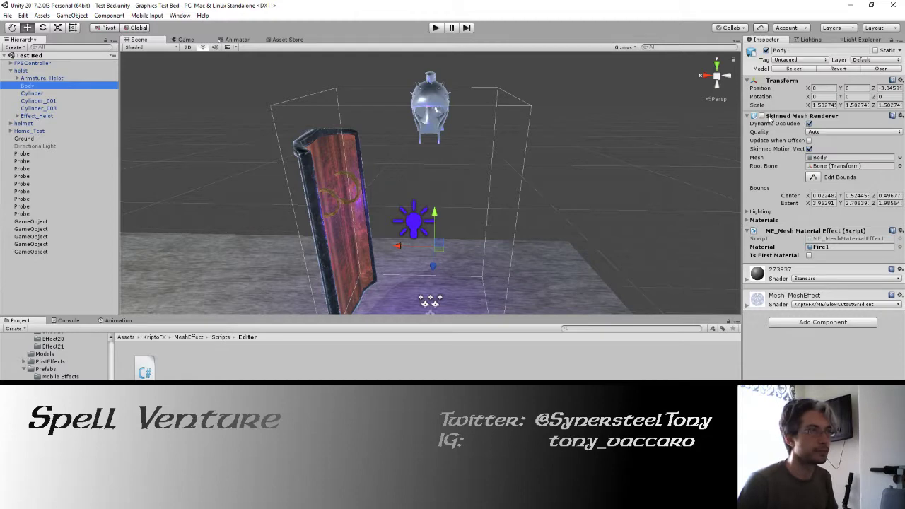
left_click(762, 115)
scroll(346, 181, "up", 5)
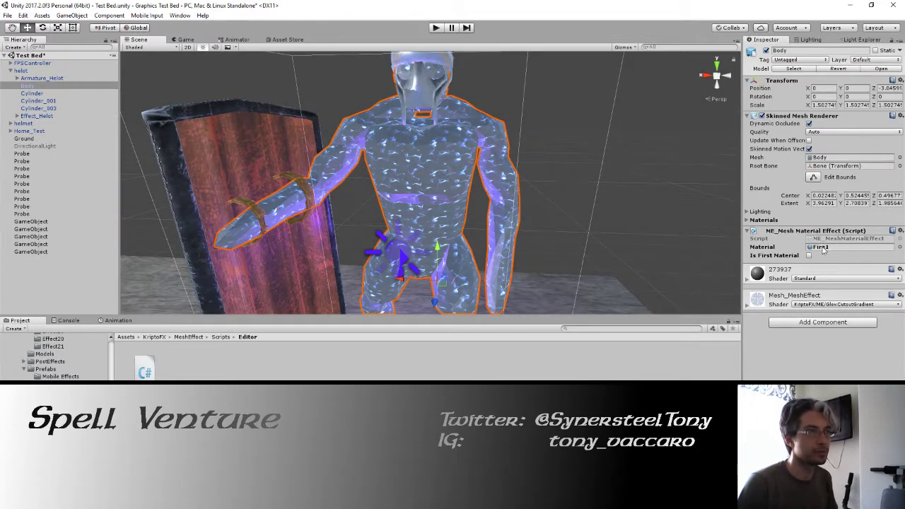
Step: Remove the ME_Mesh Material Effect component from Body
left_click(900, 234)
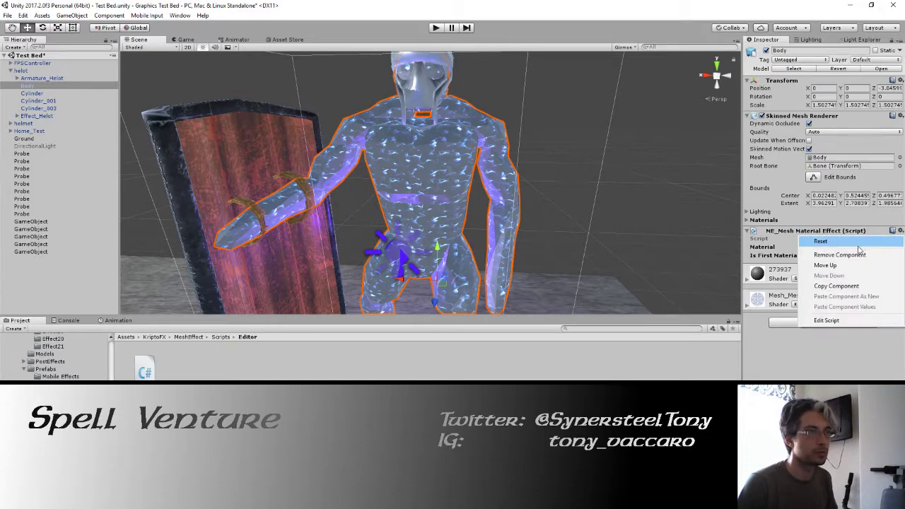
left_click(809, 254)
right_click(762, 267)
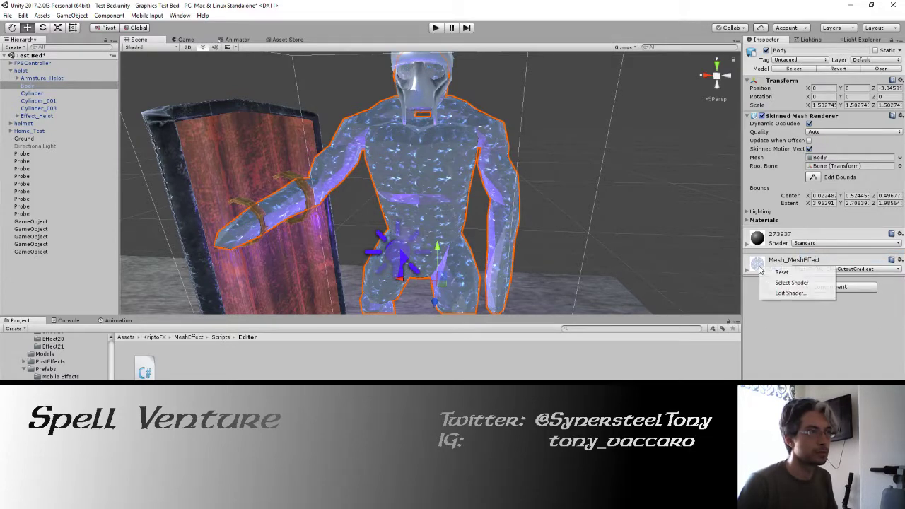
left_click(400, 261)
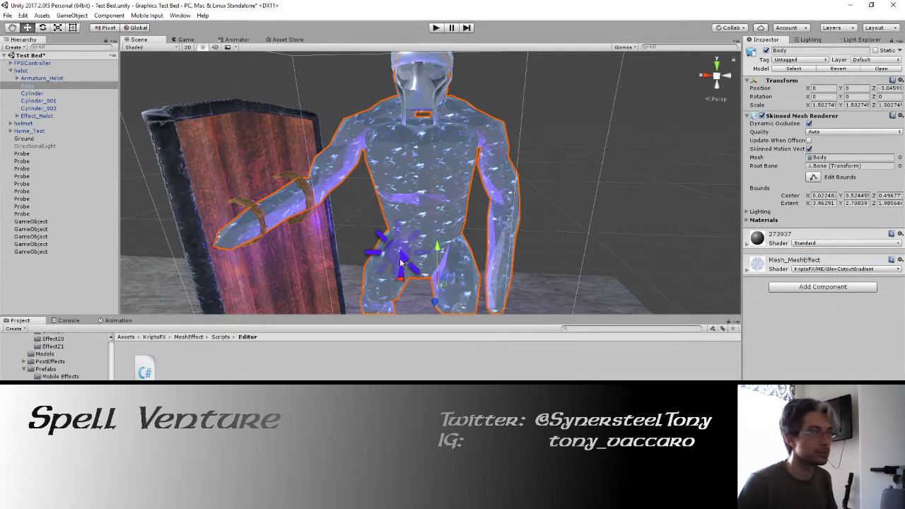
Step: Inspect Body's 273937 and Mesh_MeshEffect materials, briefly toggling the mesh's visibility
left_click(25, 88)
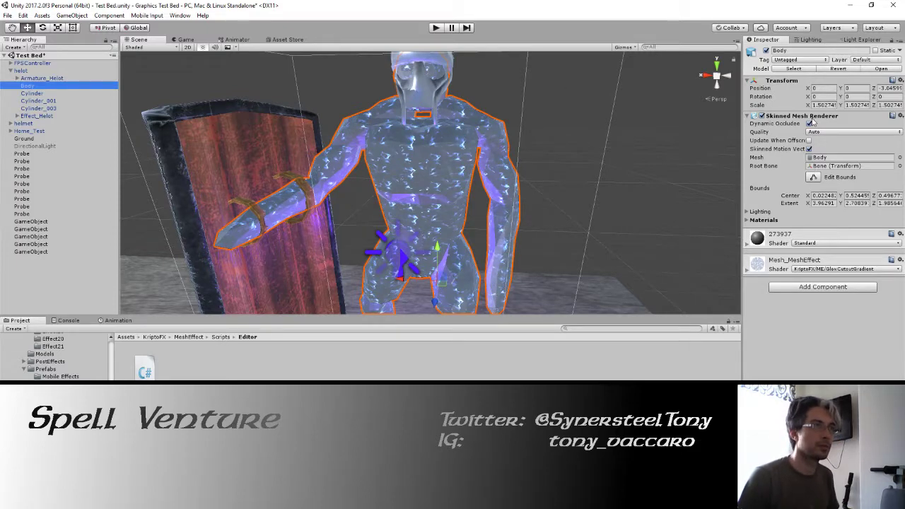
left_click(753, 115)
left_click(753, 115)
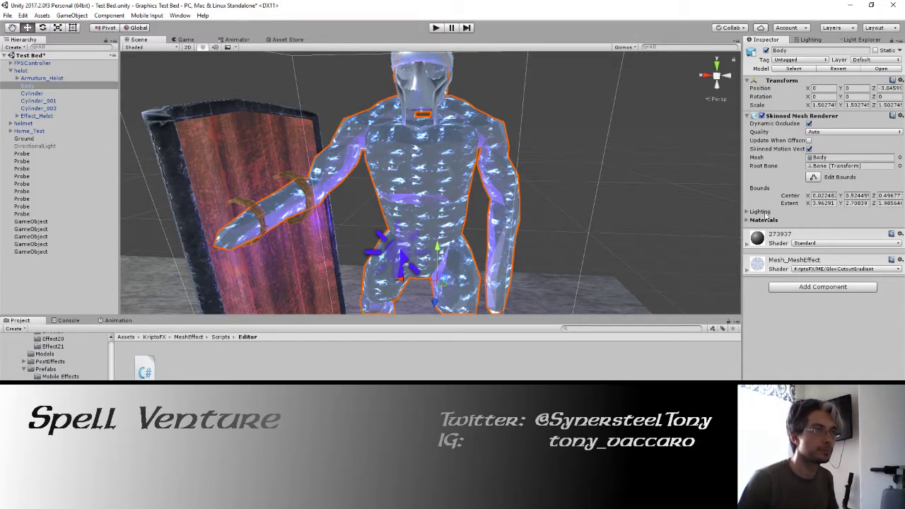
left_click(748, 245)
left_click(748, 244)
left_click(749, 269)
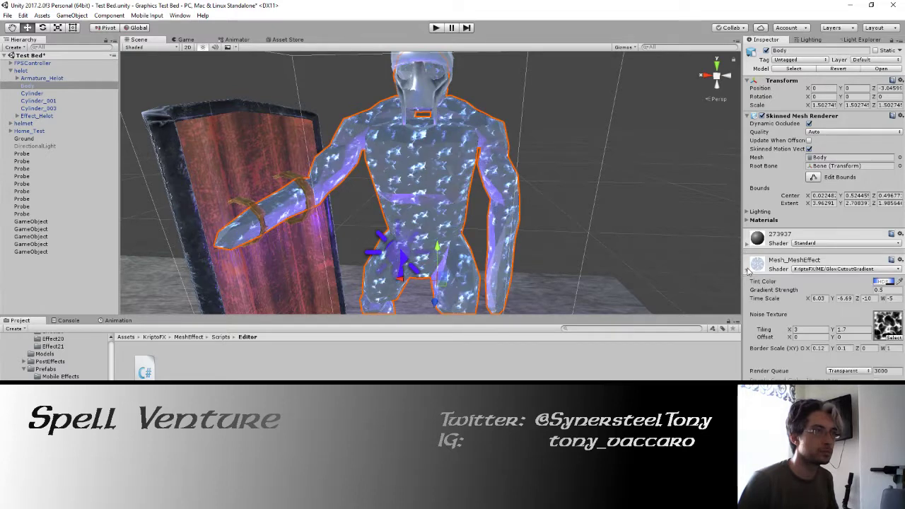
left_click(900, 260)
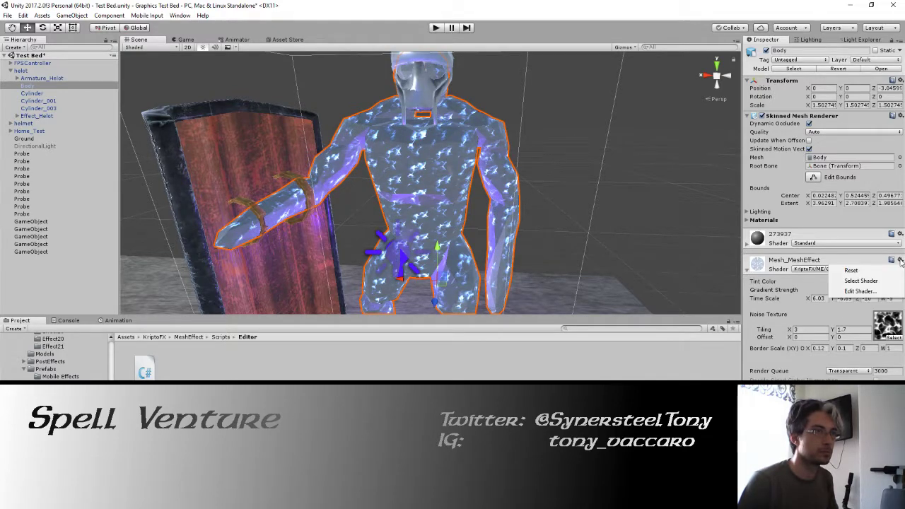
left_click(887, 277)
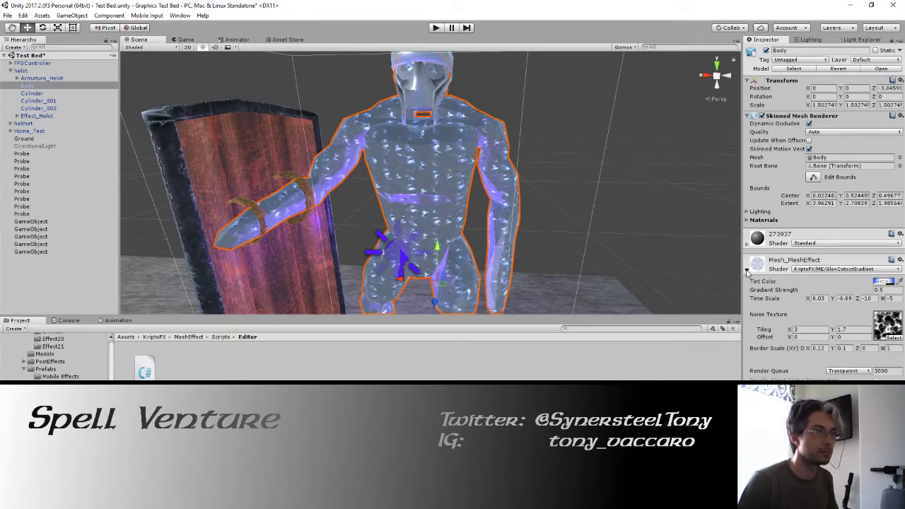
left_click(757, 272)
left_click(770, 267)
left_click(772, 267)
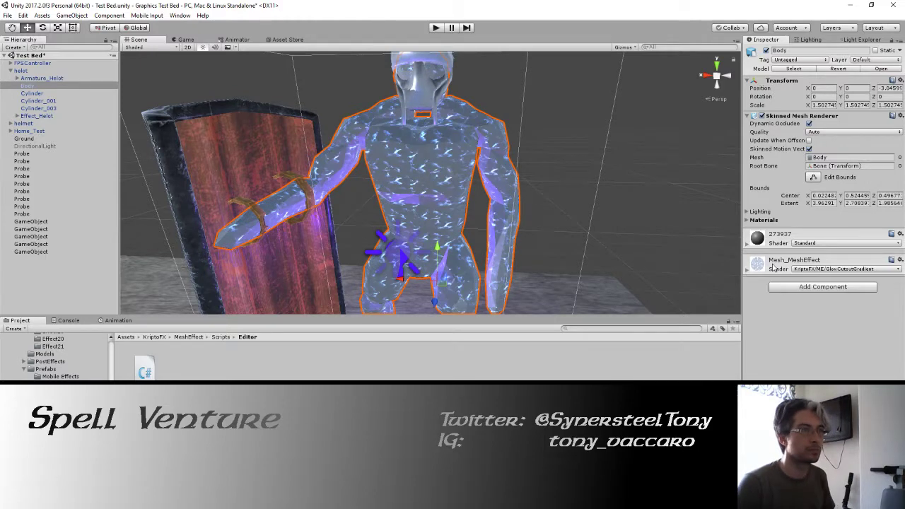
Step: Click through helot, Armature_Helot, Body and the shield's Cylinder in the Hierarchy
left_click(27, 86)
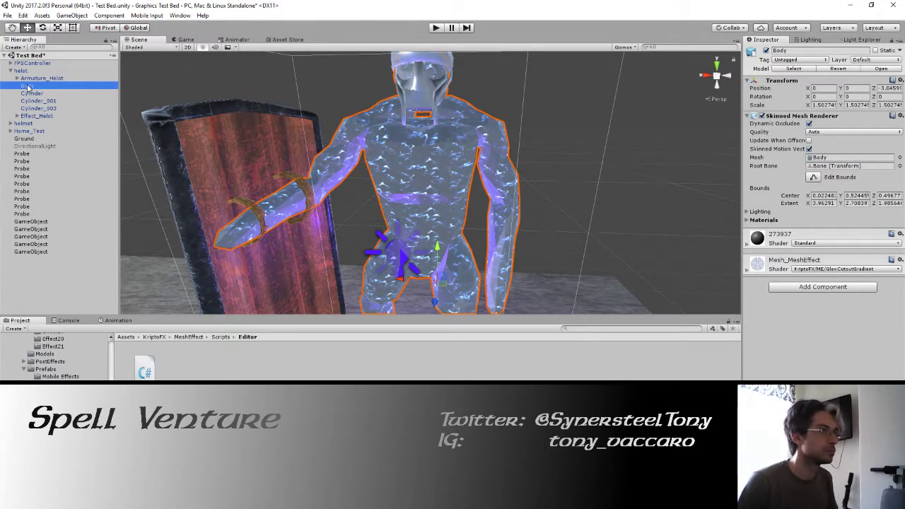
left_click(21, 71)
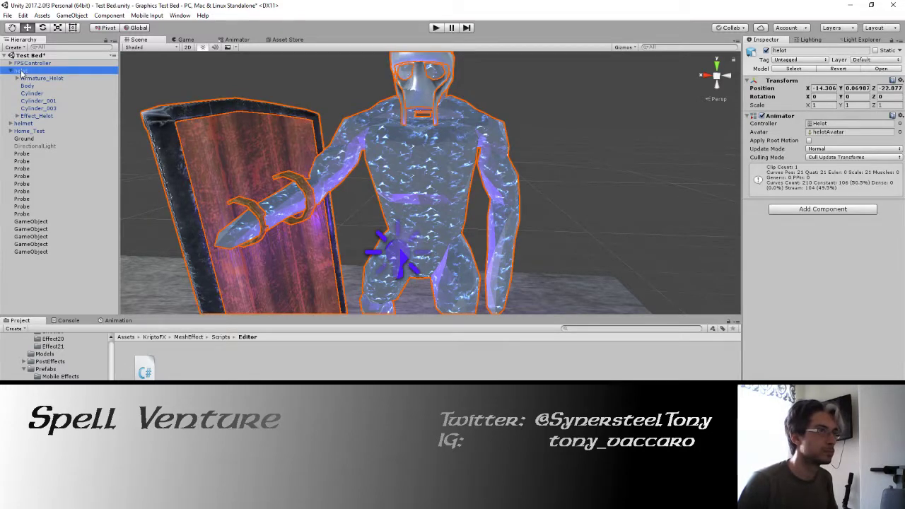
left_click(26, 78)
left_click(29, 86)
left_click(31, 93)
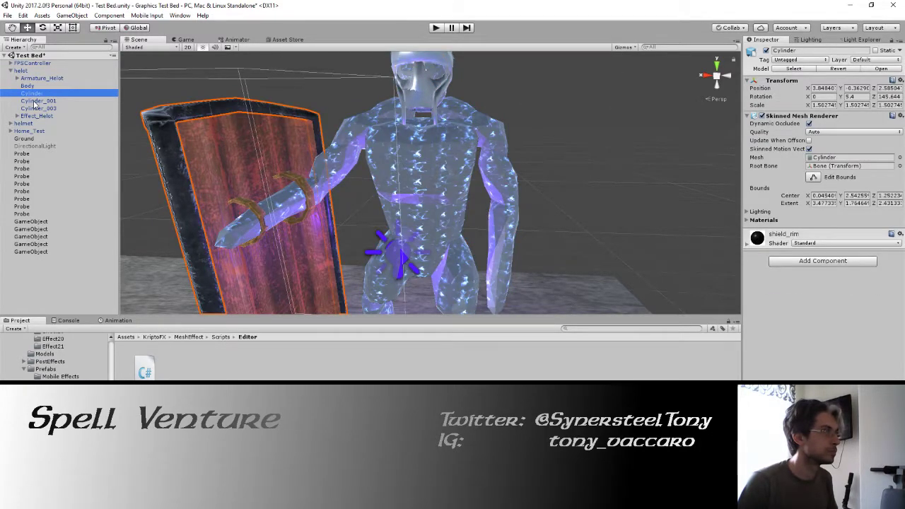
Step: Select Body and reset its Materials size to 0, then to 1 empty slot
left_click(34, 101)
left_click(36, 108)
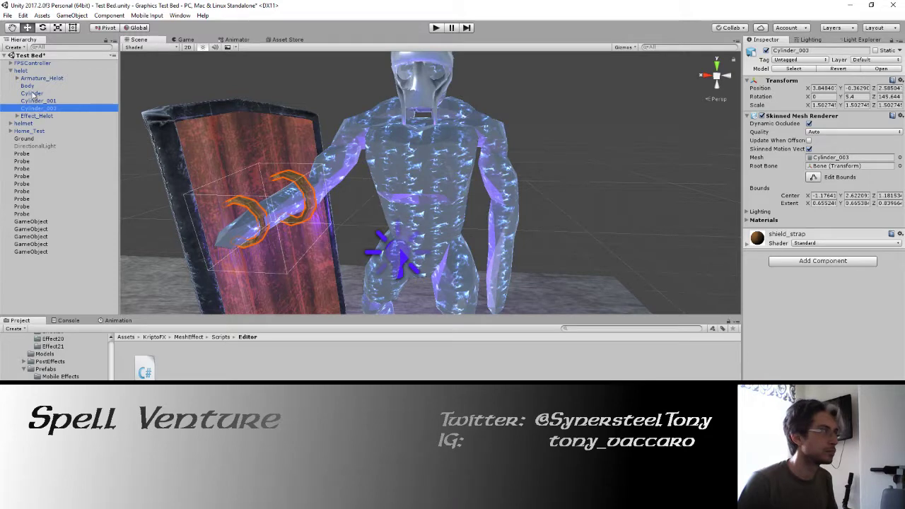
left_click(29, 85)
left_click(746, 219)
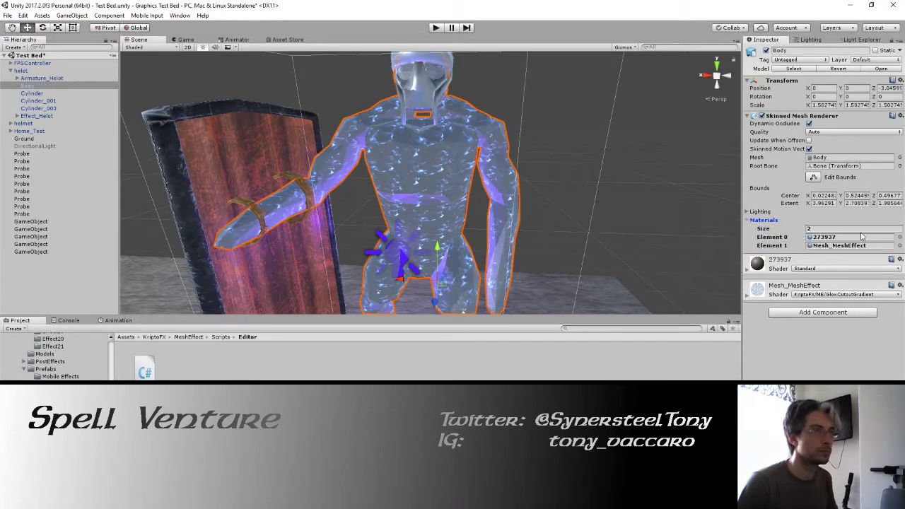
left_click(860, 230)
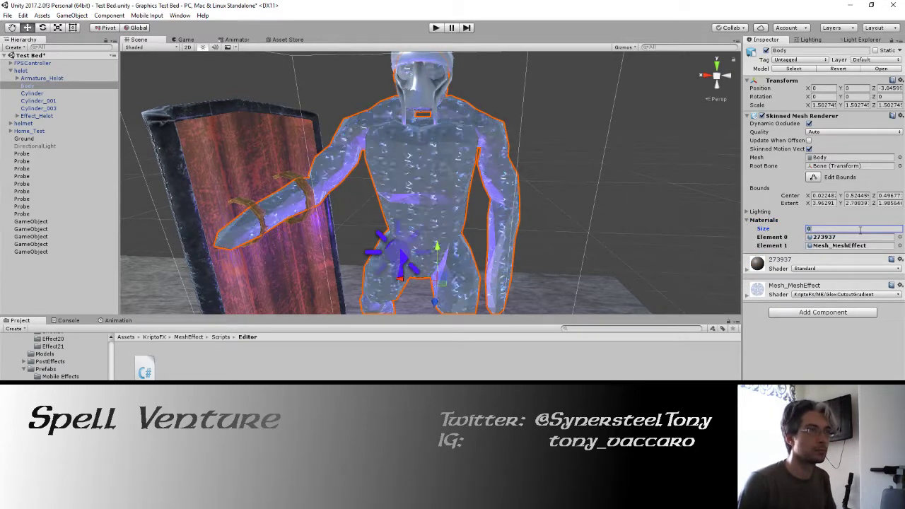
type("0")
key("Return")
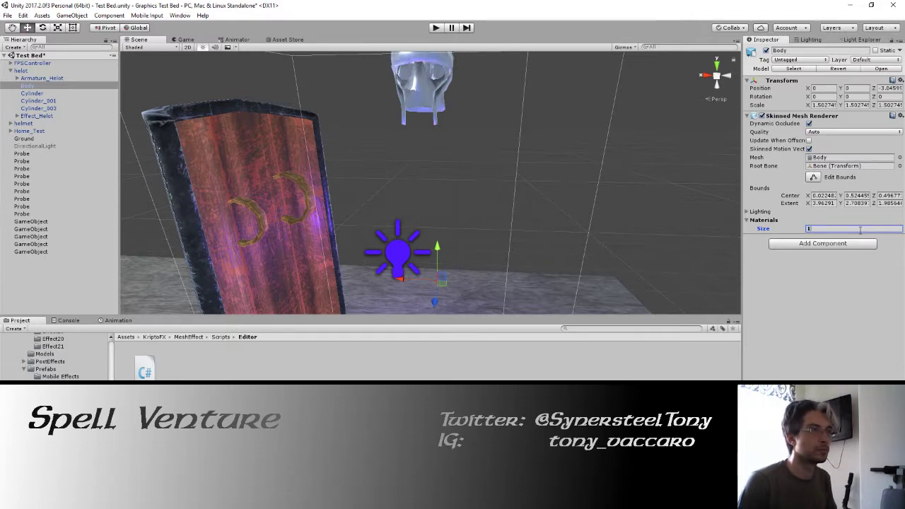
type("1")
key("Return")
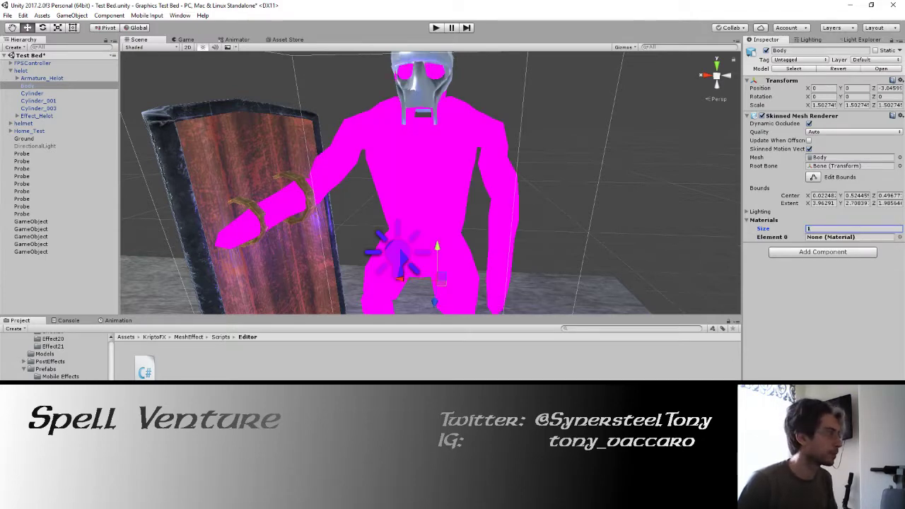
Step: Drag the 'fin' material from Assets/Models/Materials into Body's Element 0
scroll(56, 357, "up", 10)
left_click(22, 367)
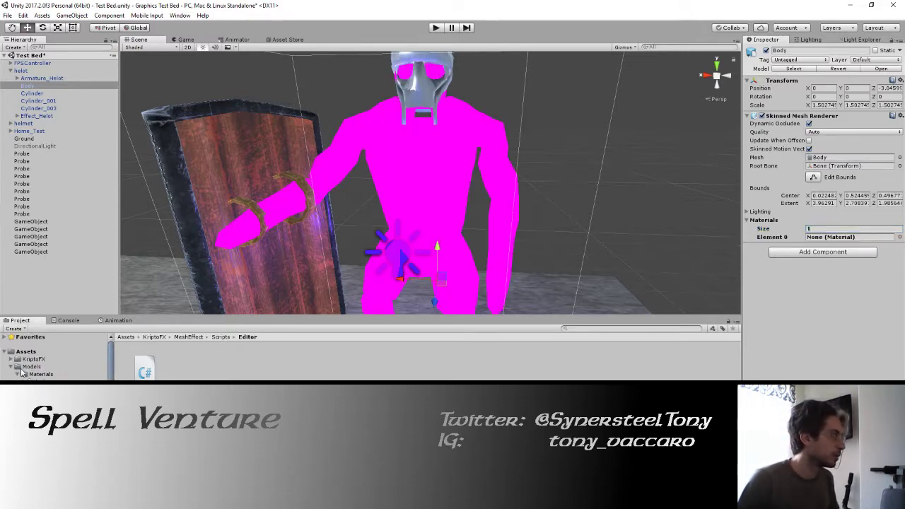
left_click(40, 374)
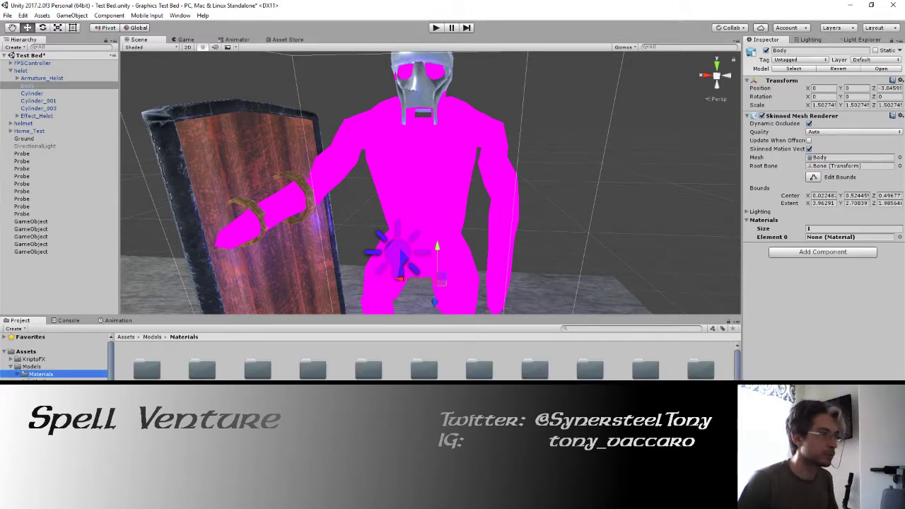
left_click(832, 229)
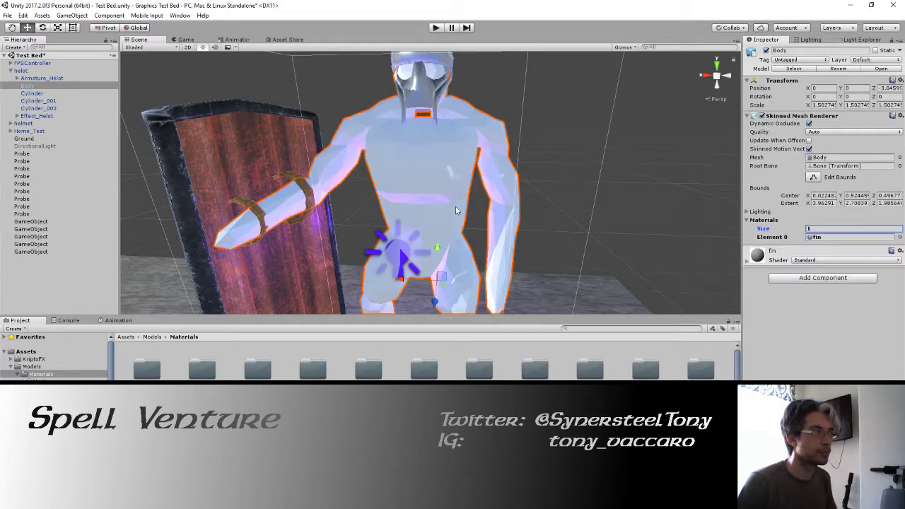
mouse_move(455, 206)
left_mouse_down("alt")
mouse_move(433, 185)
mouse_move(470, 185)
mouse_move(436, 192)
mouse_move(434, 231)
left_mouse_up("alt")
scroll(470, 185, "down", 5)
scroll(436, 192, "down", 2)
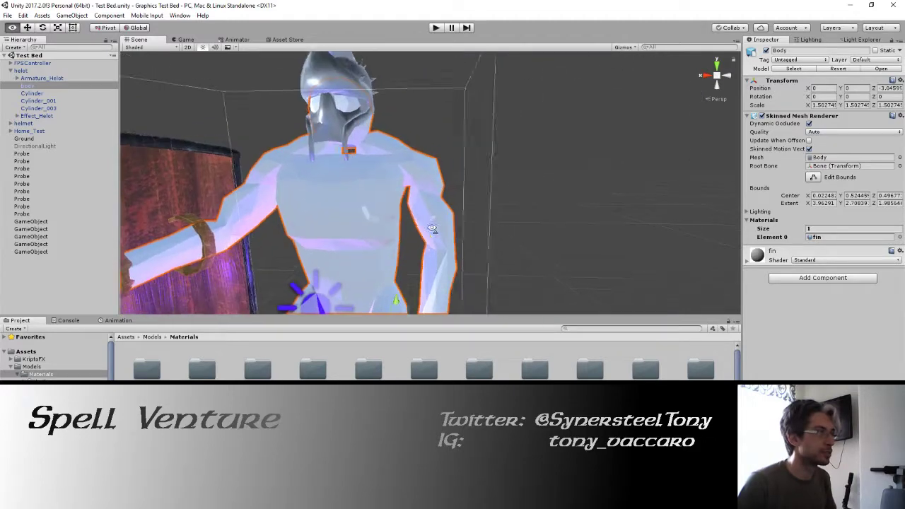
scroll(433, 231, "down", 3)
left_click_drag(463, 189, 417, 224, "alt")
scroll(410, 226, "up", 3)
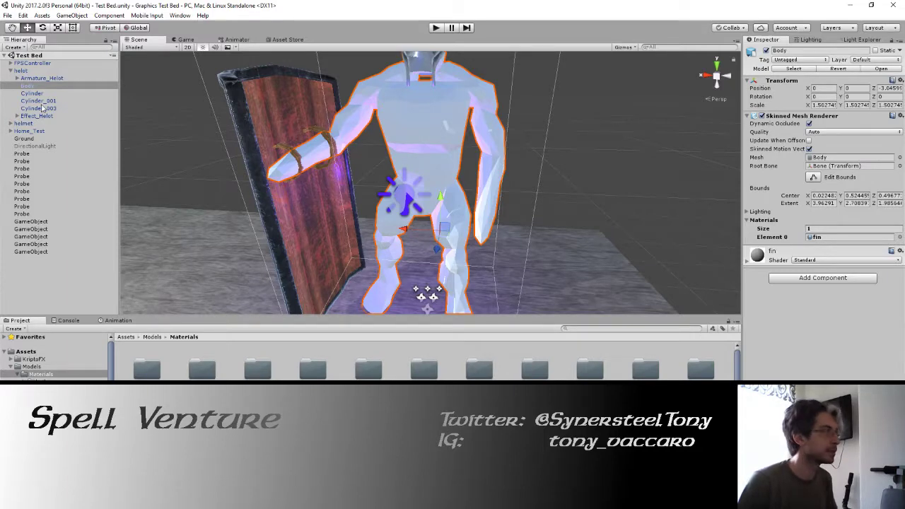
Step: Expand Armature_Helot > Bone > Bone_001 in the Hierarchy and select Bone_001
left_click(30, 86)
left_click(32, 78)
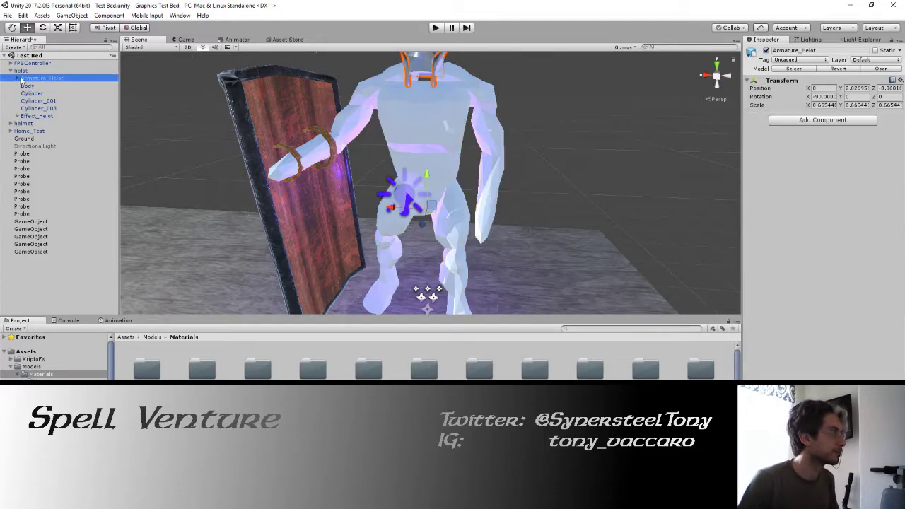
left_click(17, 78)
left_click(30, 85)
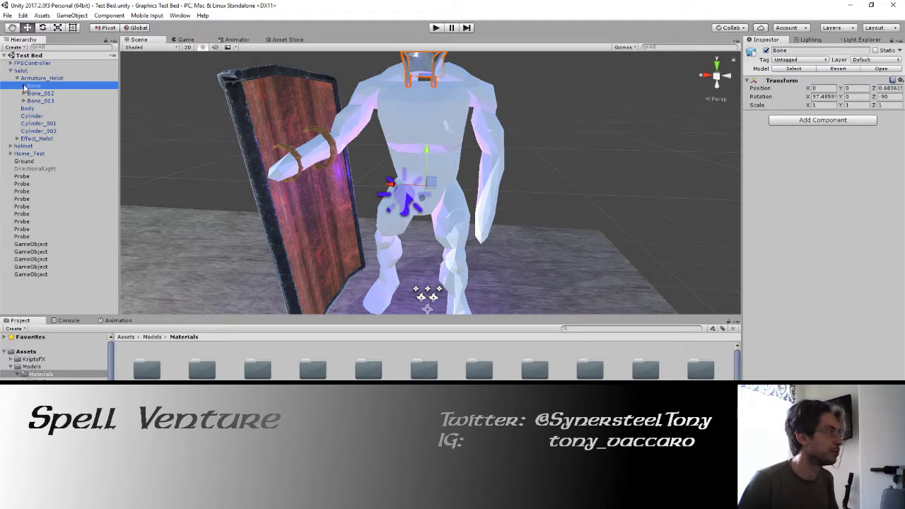
left_click(24, 85)
left_click(30, 93)
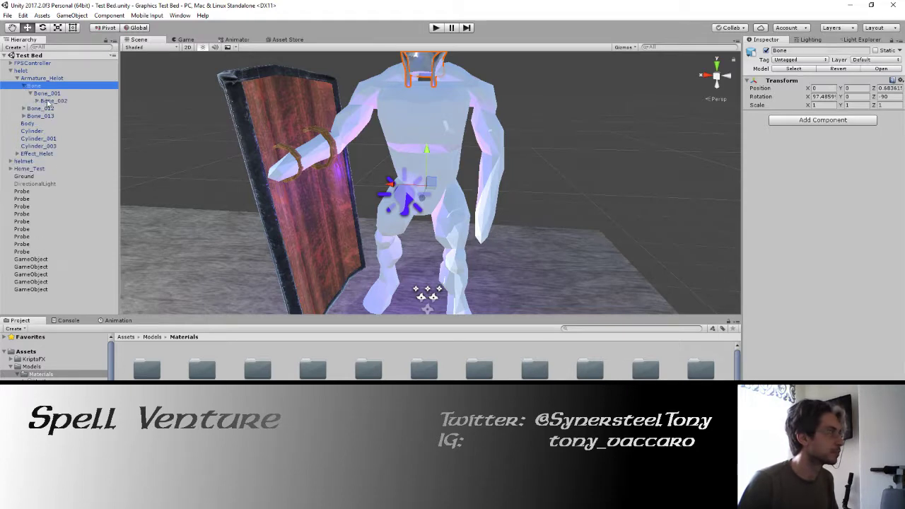
left_click(50, 102)
left_click(62, 98)
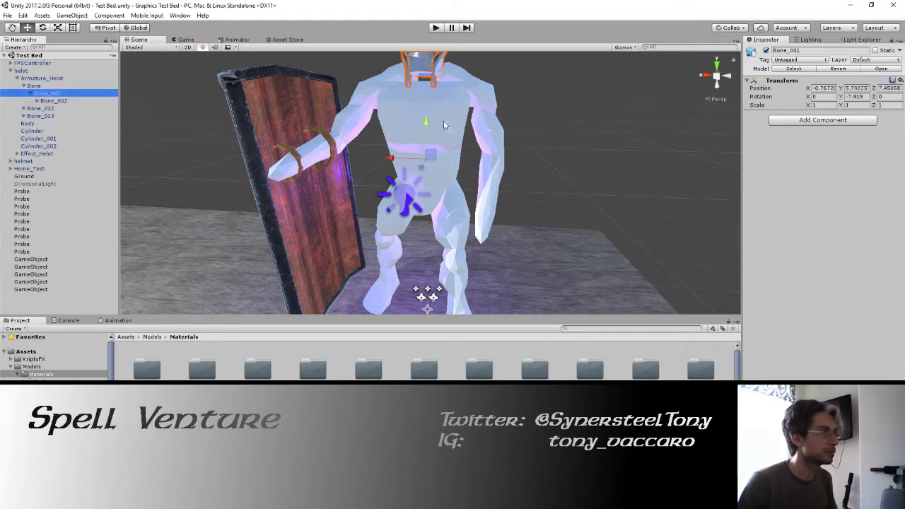
Step: Shift Bone_001 along X, then bring up its create-object menu
mouse_move(392, 161)
left_mouse_down()
mouse_move(355, 162)
mouse_move(402, 154)
mouse_move(339, 149)
left_mouse_up()
left_click(55, 99)
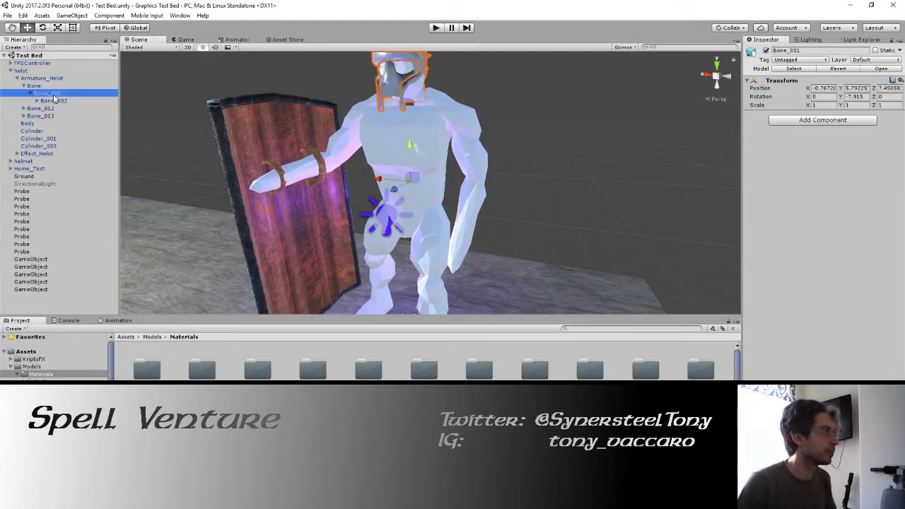
right_click(55, 99)
mouse_move(82, 184)
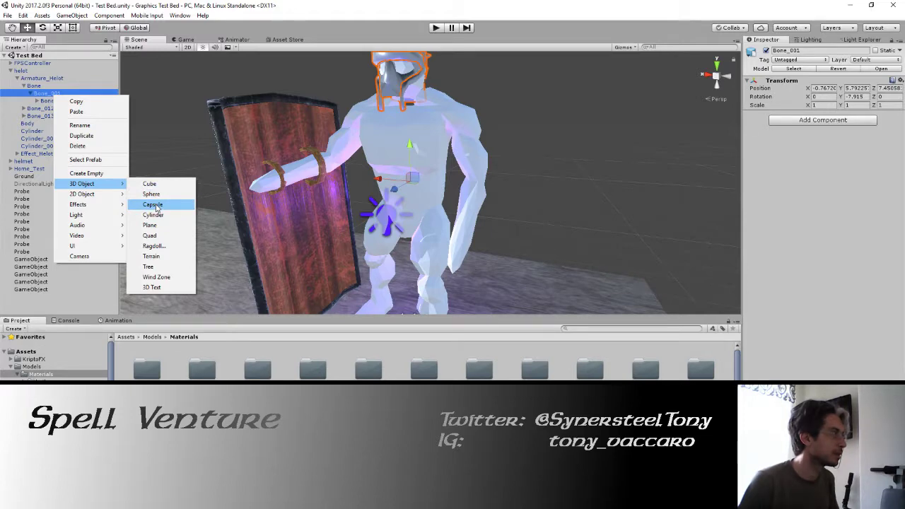
Step: Add a Capsule under Bone_001 and rotate it -90 degrees on Z
left_click(157, 205)
key("e")
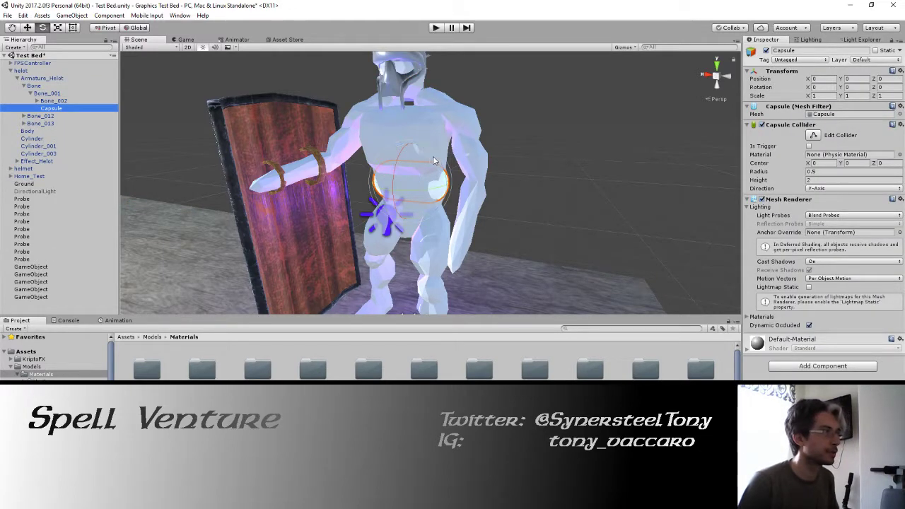
left_click_drag(426, 156, 314, 110)
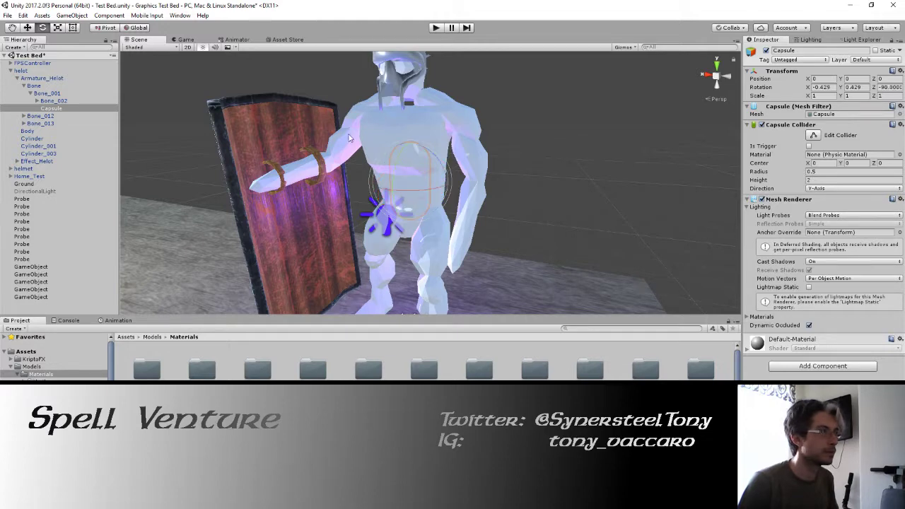
Step: Move the Capsule along X, stretch it slightly wider and nudge it forward onto the torso
key("w")
left_click_drag(405, 122, 340, 146)
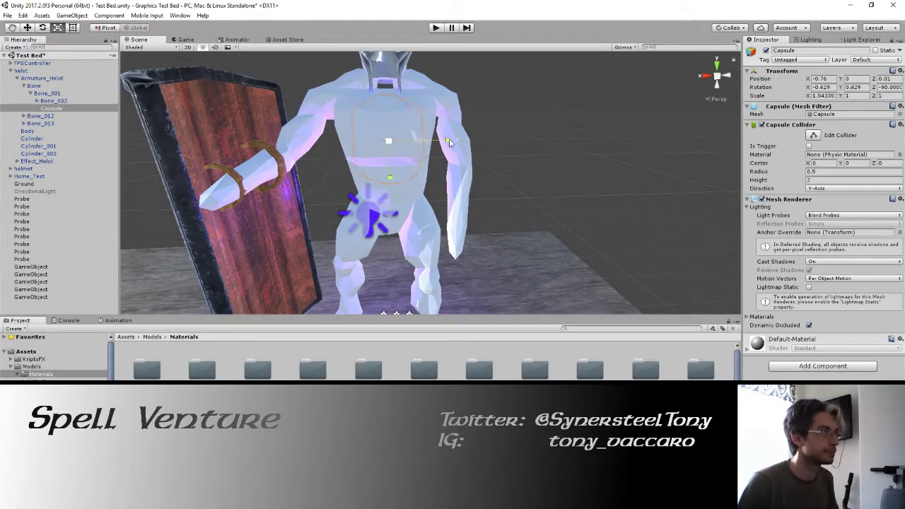
left_click_drag(458, 142, 396, 177)
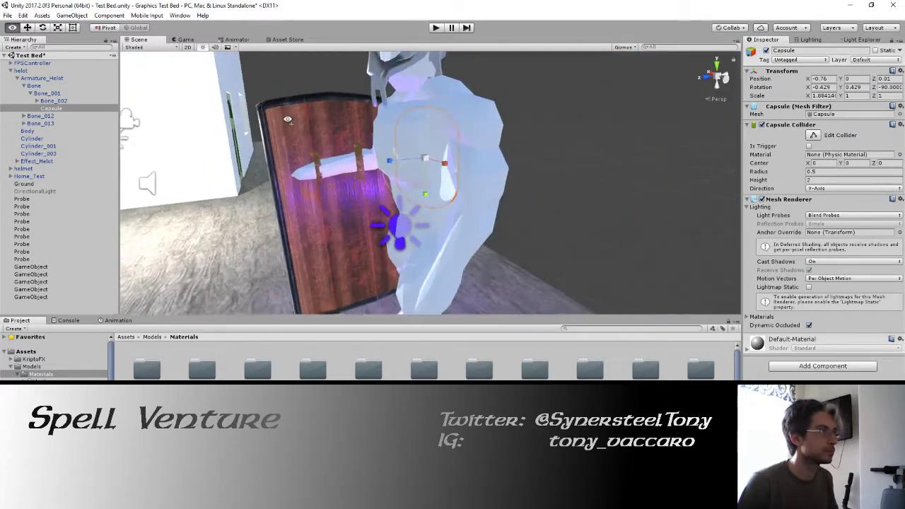
key("e")
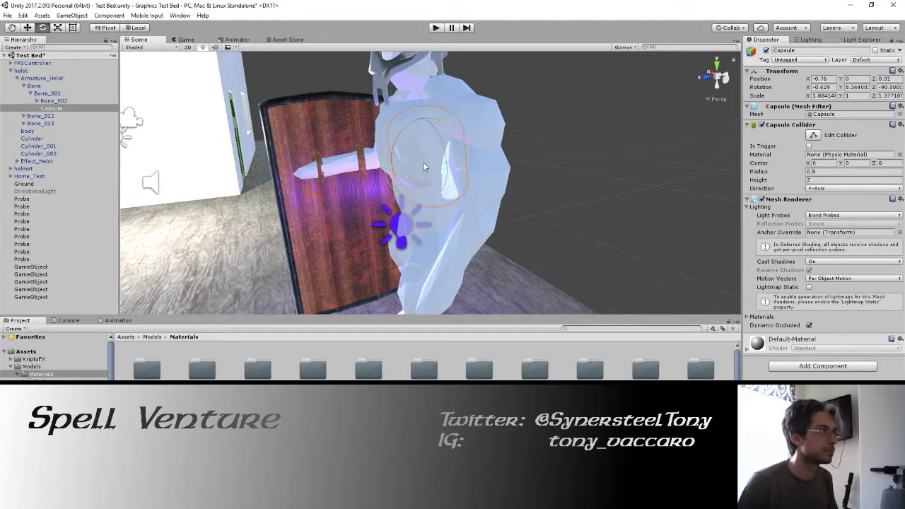
key("w")
mouse_move(396, 163)
left_mouse_down()
mouse_move(386, 162)
mouse_move(423, 111)
mouse_move(440, 121)
mouse_move(414, 149)
left_mouse_up()
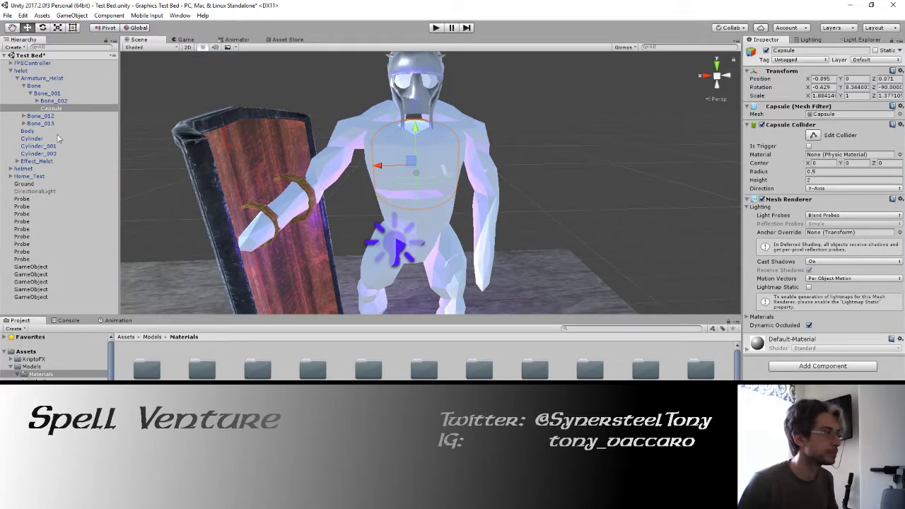
Step: Create a new material named Helot_body in the Materials/Helot folder
left_click(147, 369)
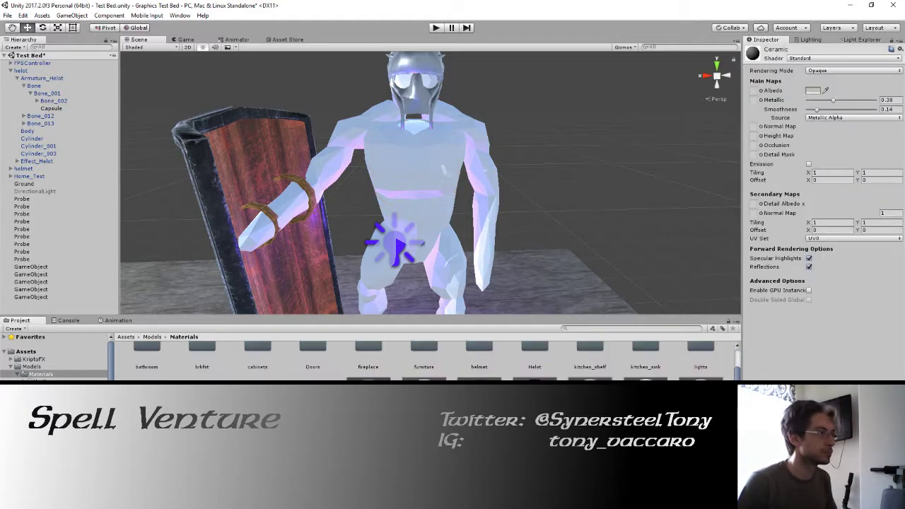
double_click(535, 369)
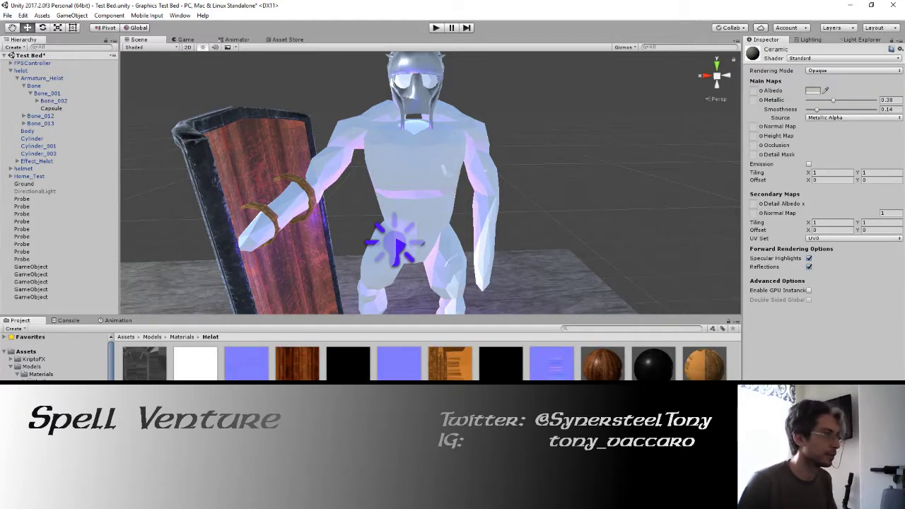
right_click(292, 368)
mouse_move(349, 251)
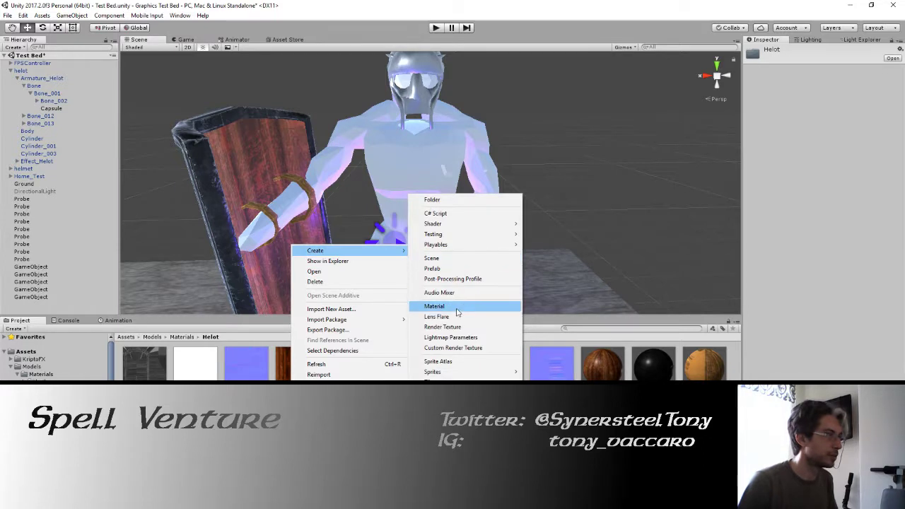
left_click(459, 306)
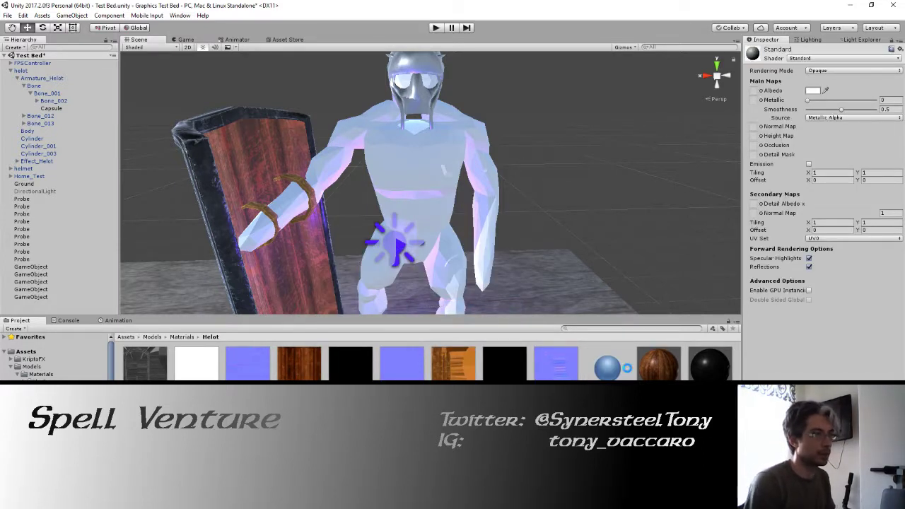
key("Return")
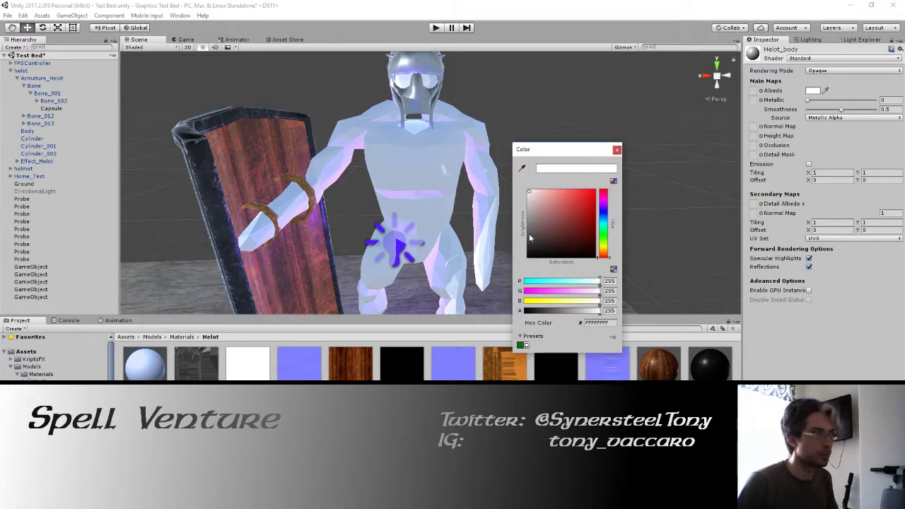
Step: Set Helot_body's Albedo to black and drag it onto the helot character
left_click_drag(528, 238, 515, 279)
left_click(616, 149)
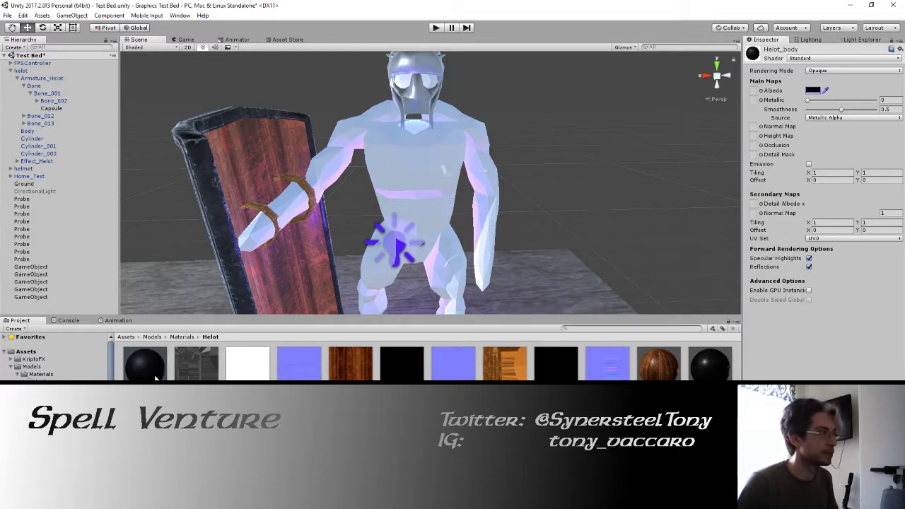
left_click_drag(155, 376, 414, 127)
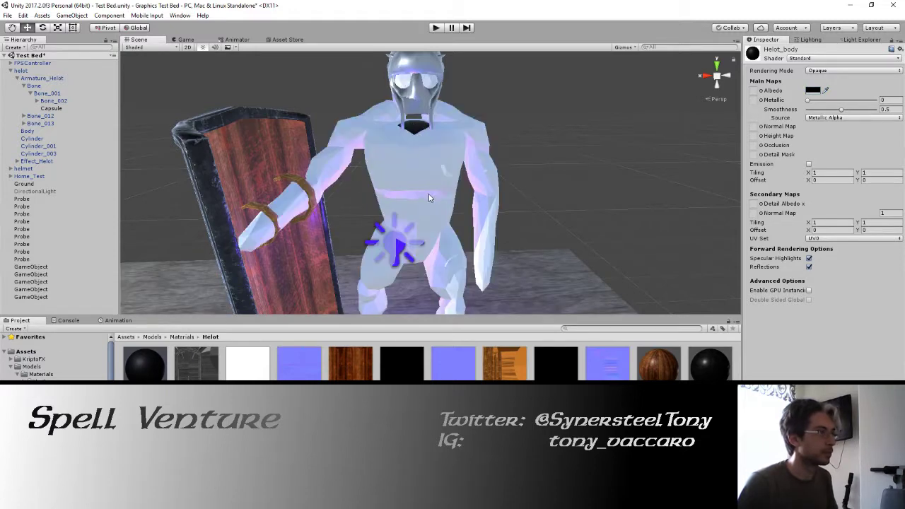
left_click(27, 132)
Step: Deactivate the Body mesh, then play-test by walking around the dark-torsoed helot and stop
left_click(764, 51)
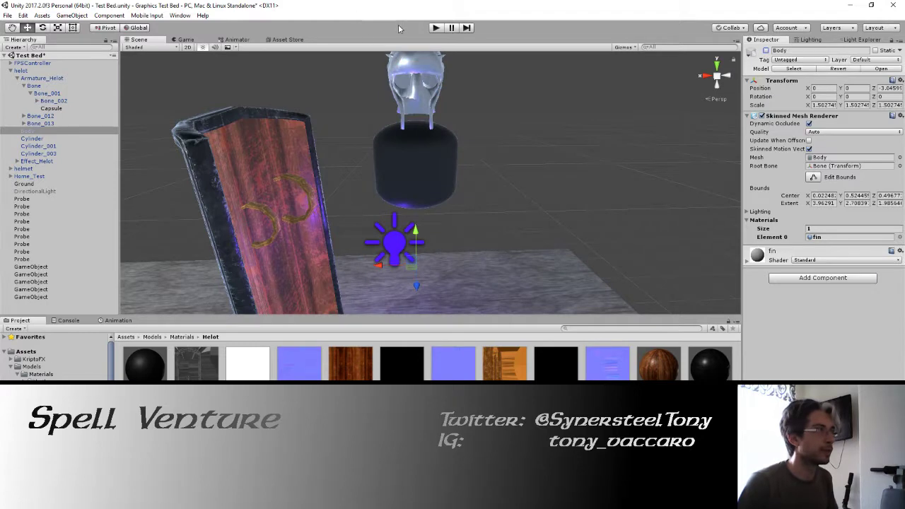
left_click(436, 28)
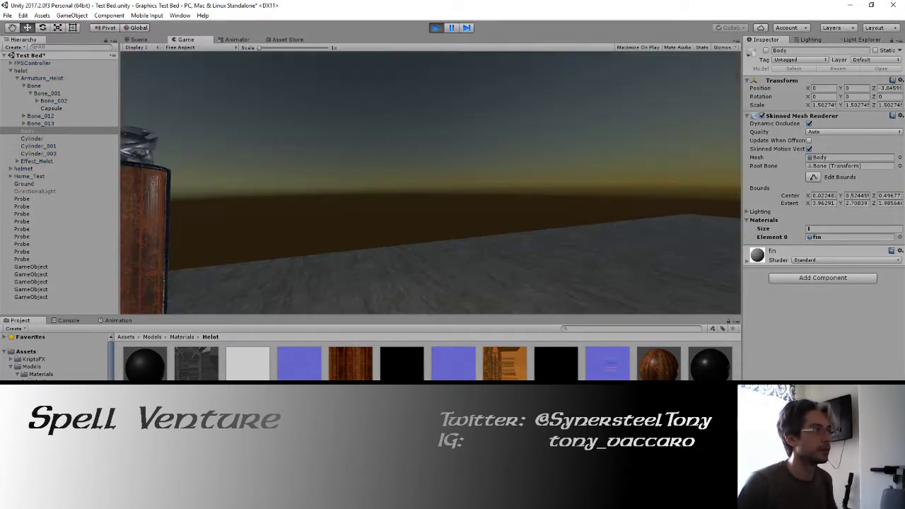
key("w")
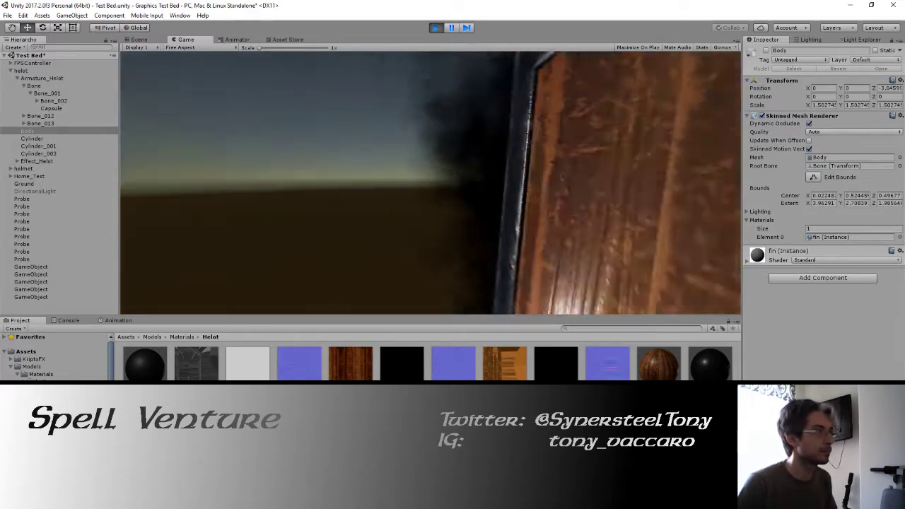
key("w")
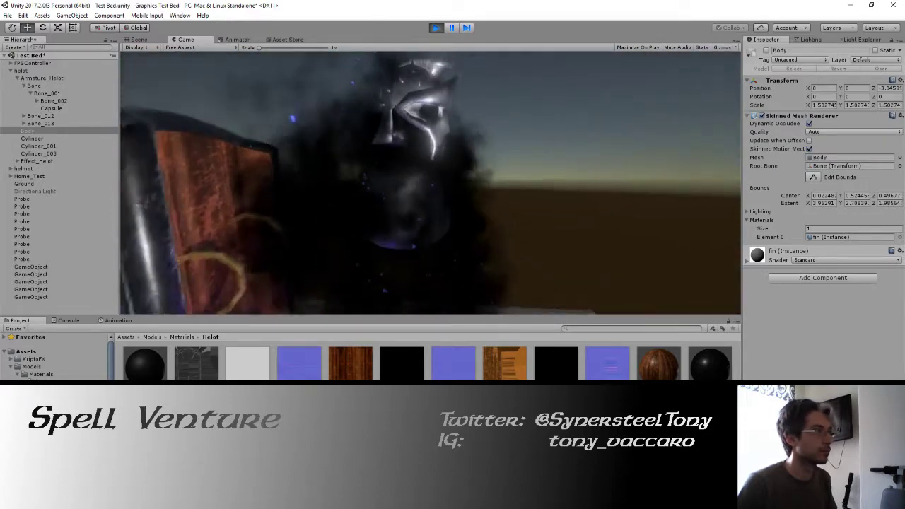
key("w")
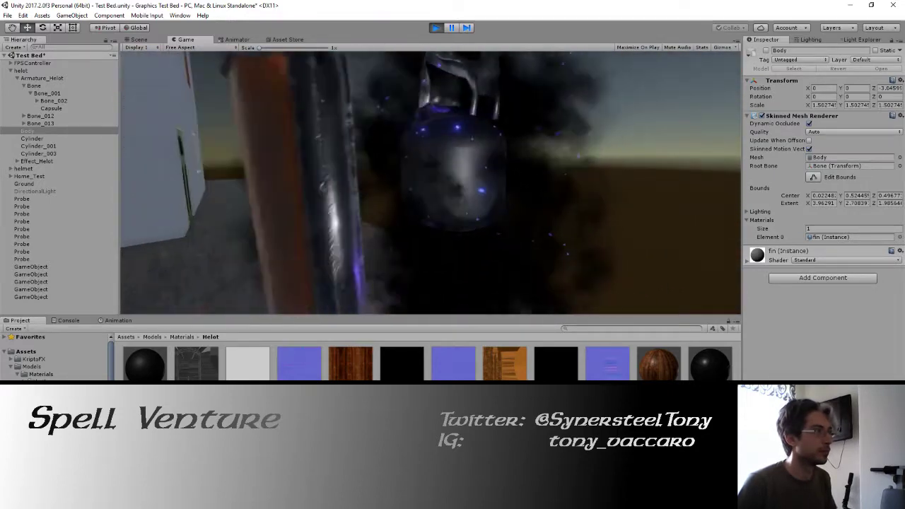
key("s")
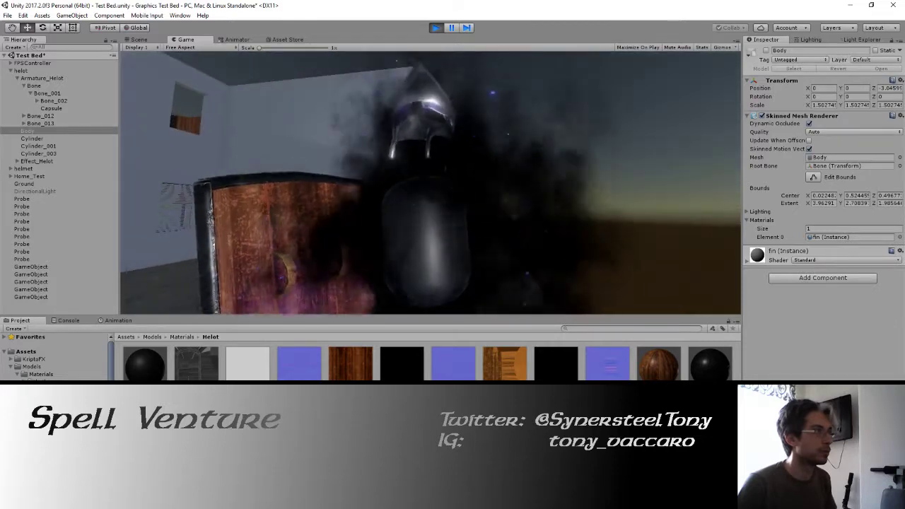
key("w")
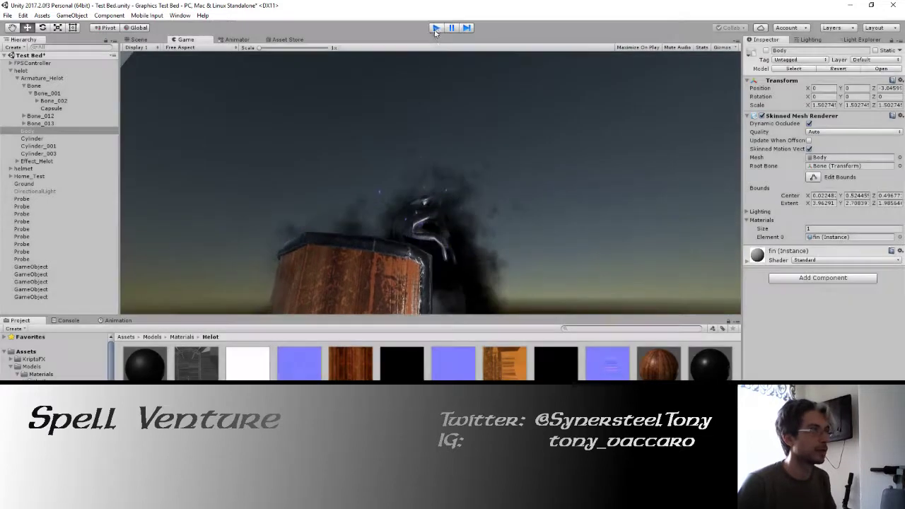
key("ctrl+p")
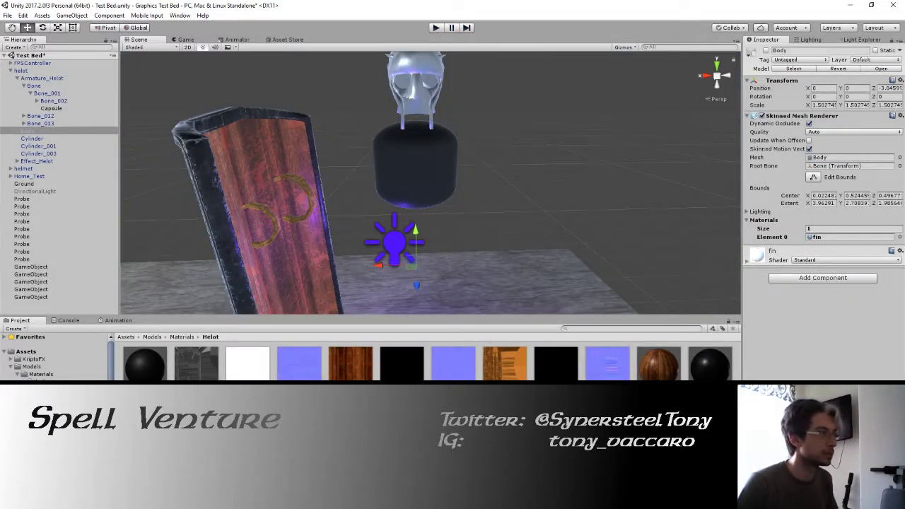
Step: Set Helot_body smoothness to 0, turn off specular highlights and reflections, and use Albedo Alpha as source
double_click(841, 237)
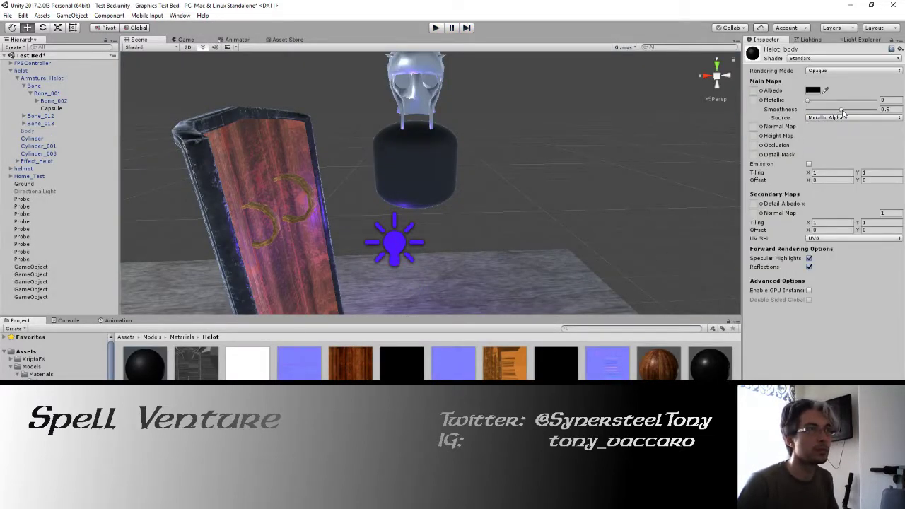
left_click_drag(834, 116, 774, 113)
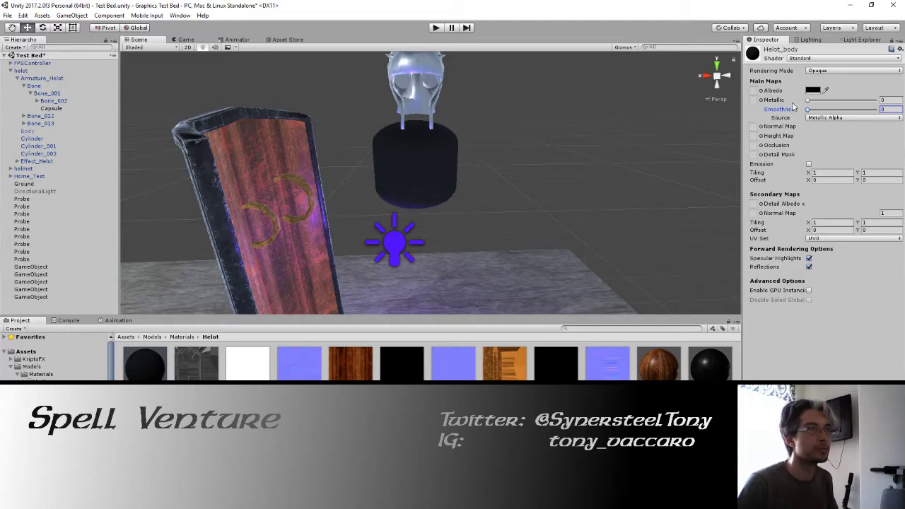
left_click(809, 259)
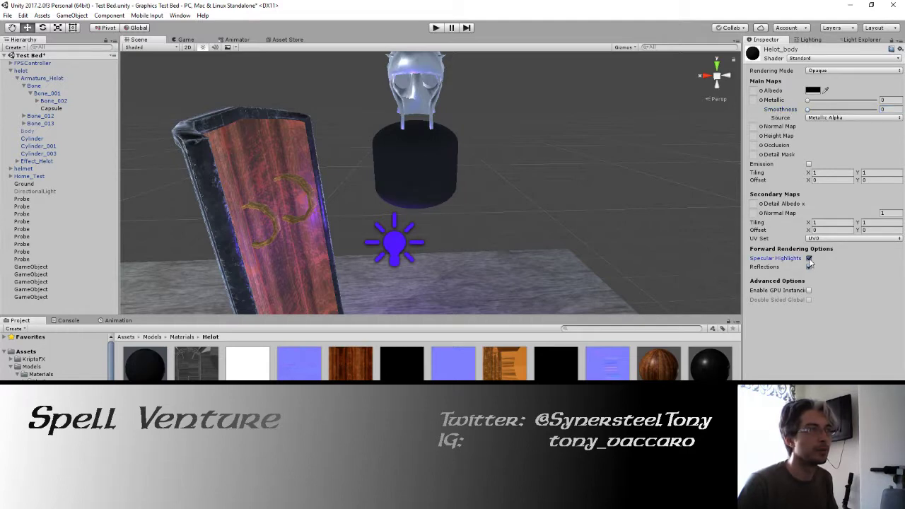
left_click(809, 258)
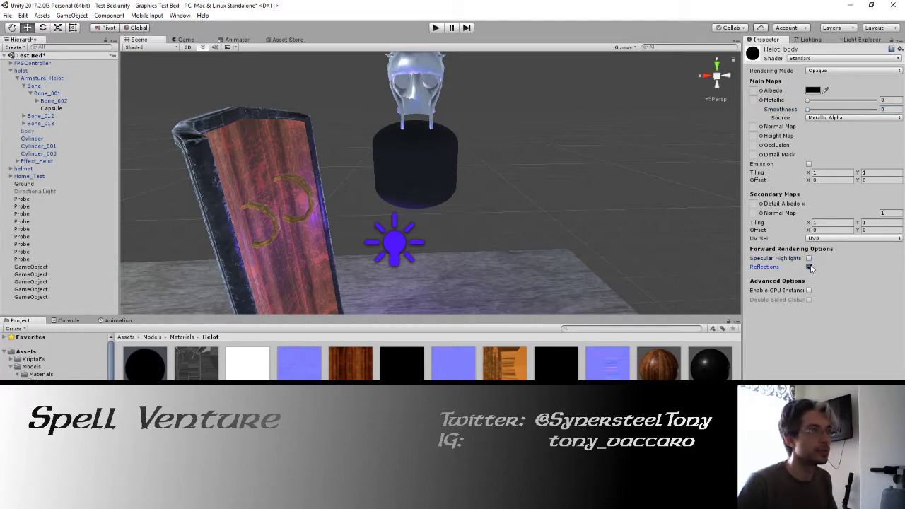
left_click(809, 267)
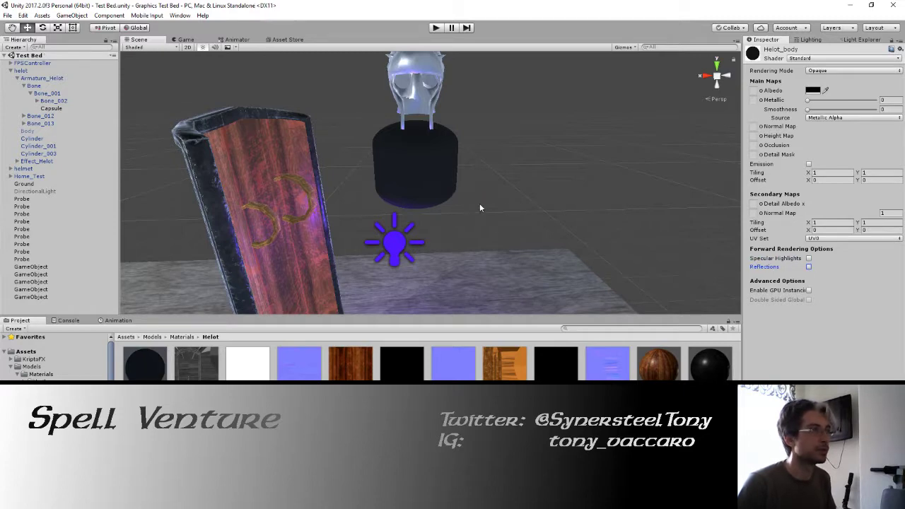
left_click(820, 117)
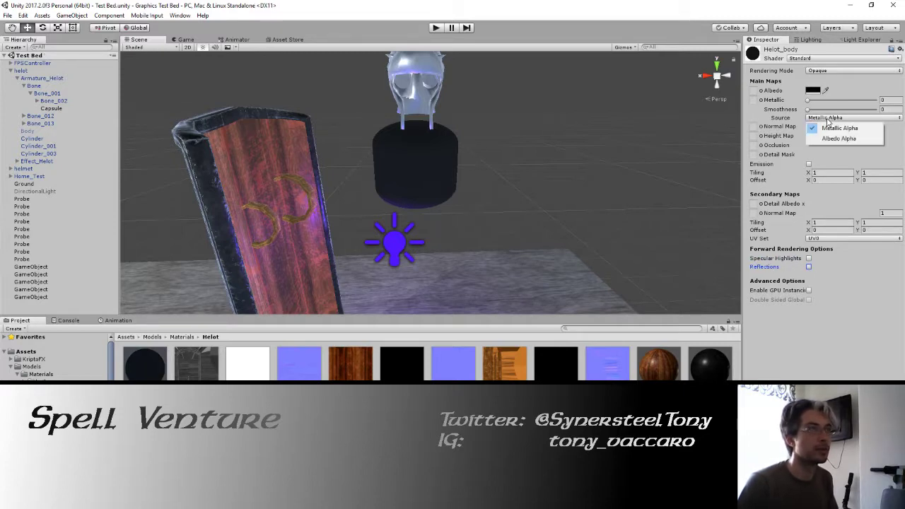
left_click(829, 134)
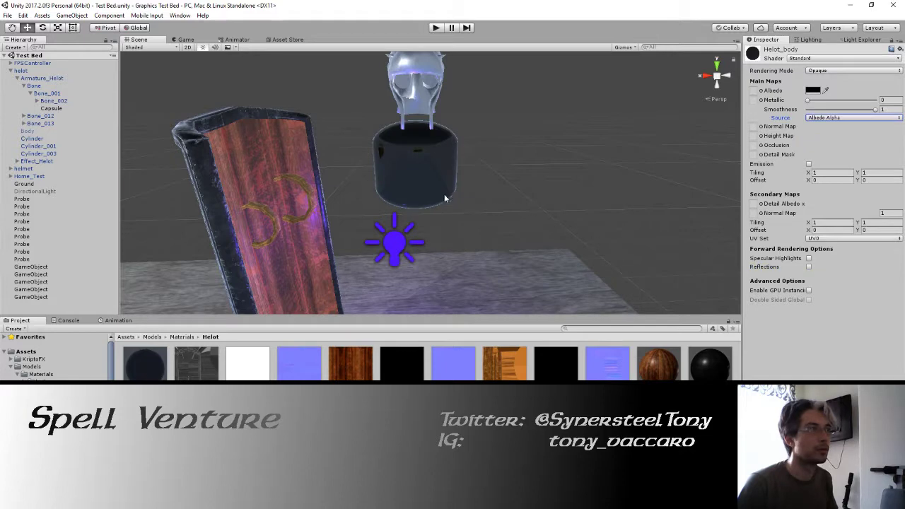
Step: Test the material in Play mode by walking the camera to the pillar and back
left_click(436, 28)
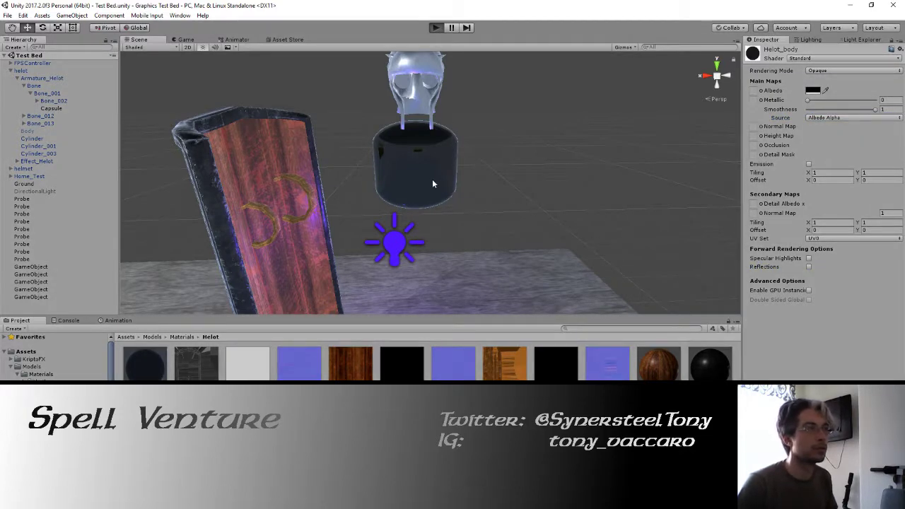
key("w")
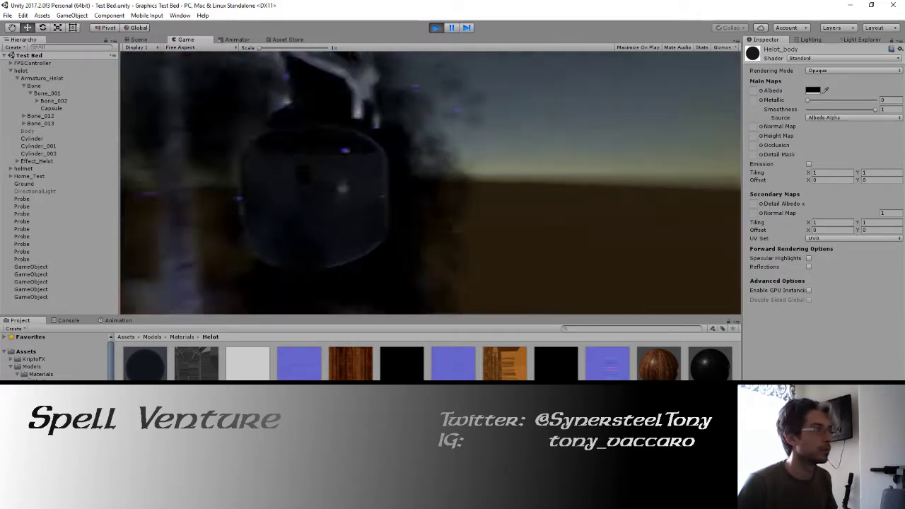
key("s")
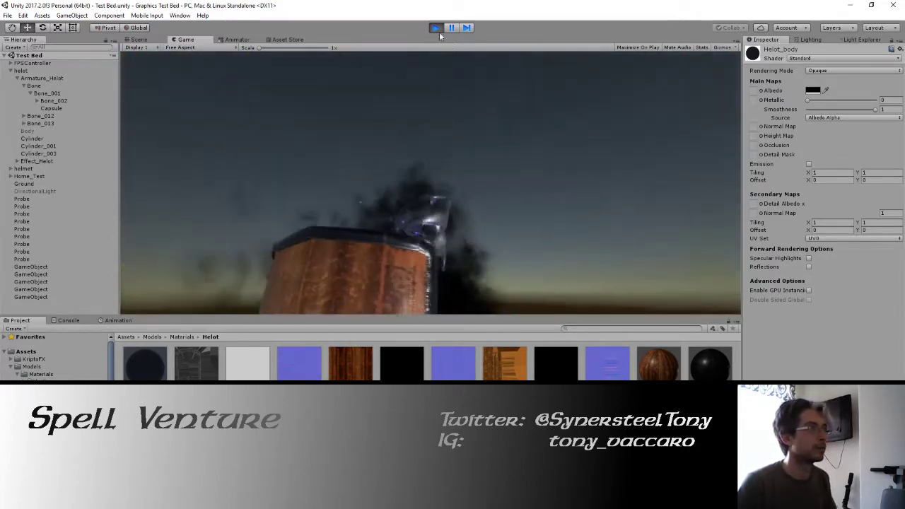
key("ctrl+p")
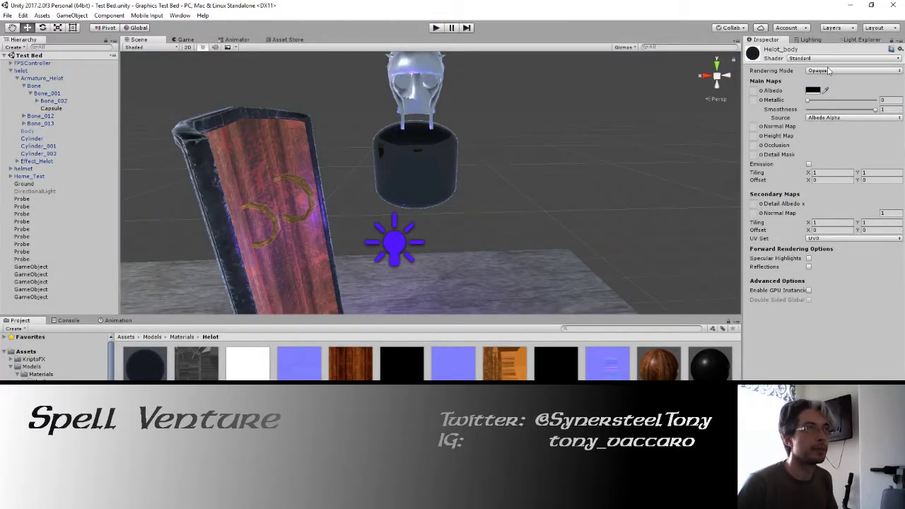
Step: Switch Rendering Mode to Transparent and back to Opaque, check Albedo colour, and keep Smoothness at 0
left_click(830, 71)
left_click(833, 113)
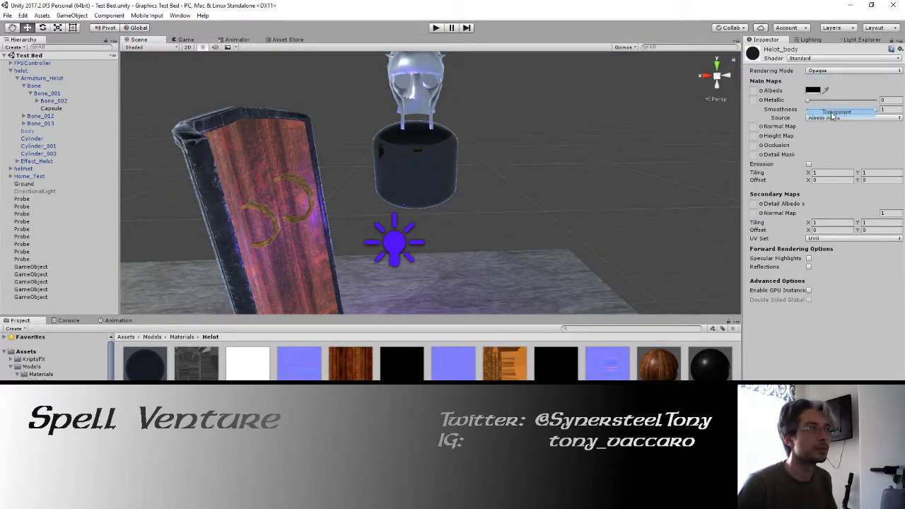
left_click(838, 71)
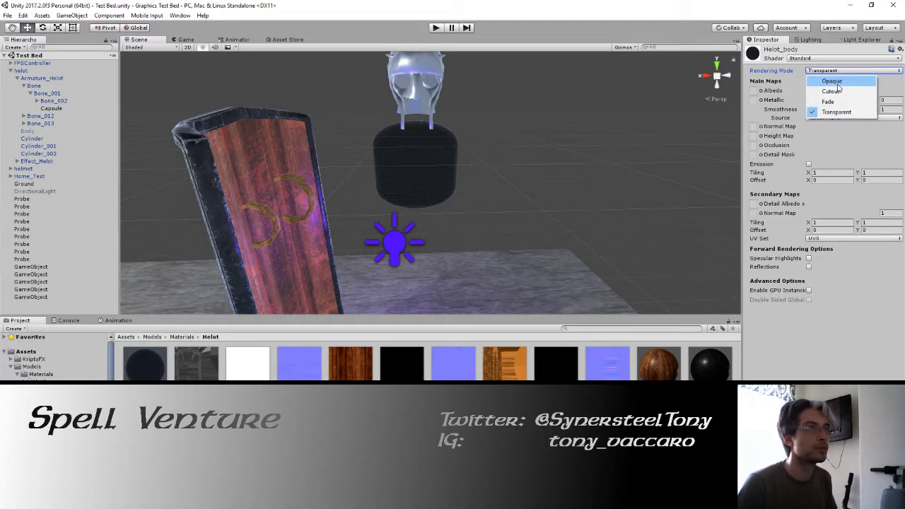
left_click(838, 83)
left_click(814, 92)
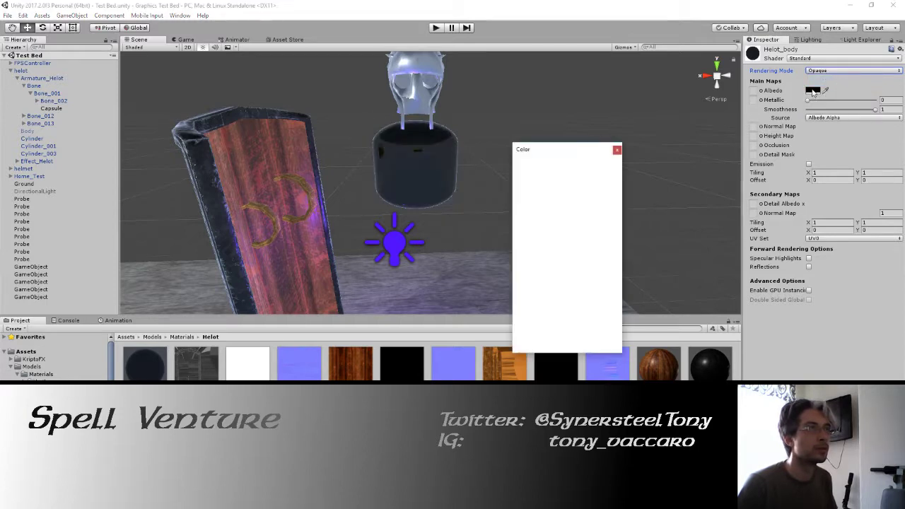
left_click(616, 150)
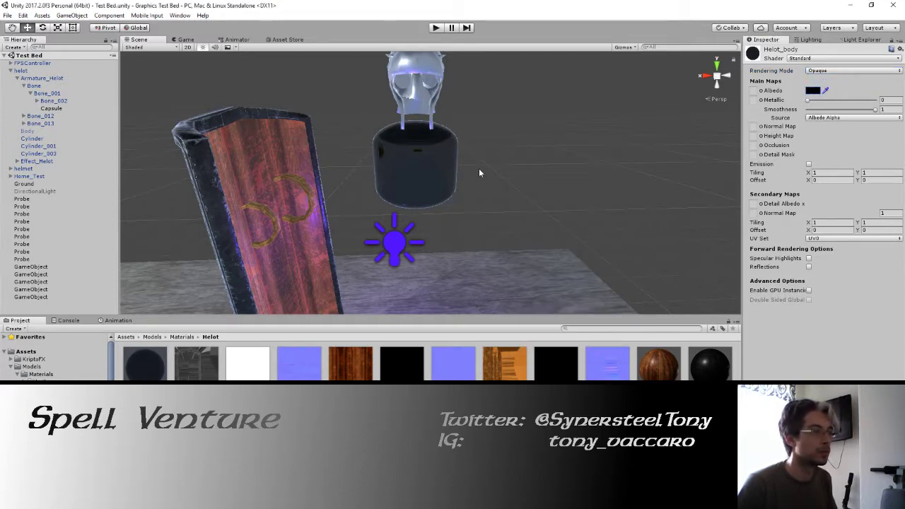
left_click(820, 118)
left_click(805, 110)
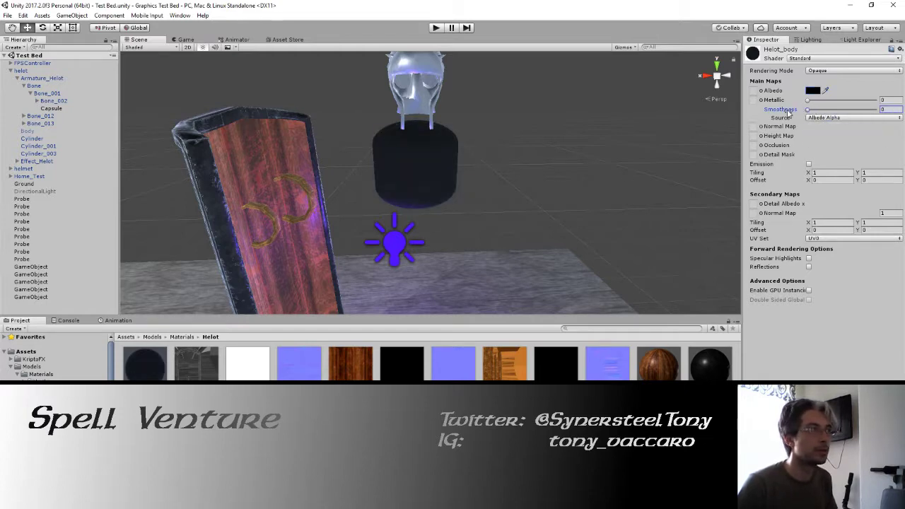
left_click_drag(612, 139, 569, 149, "alt")
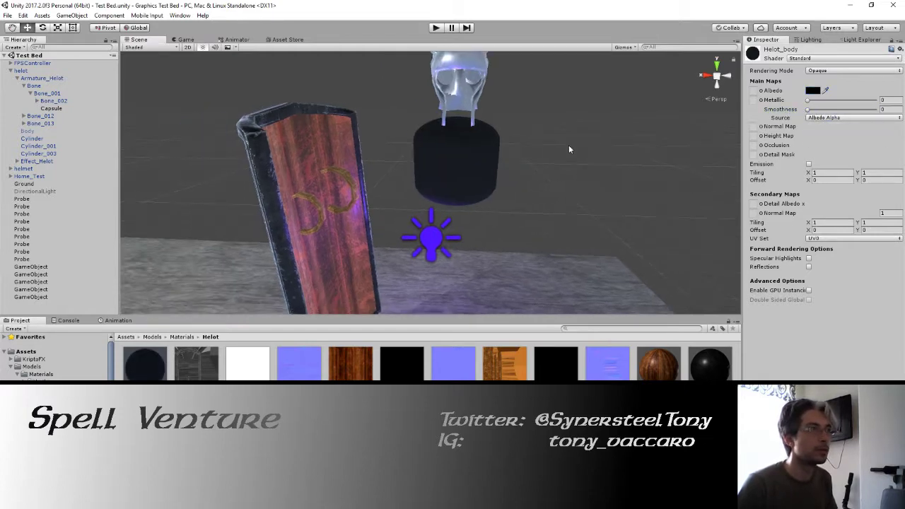
Step: Set Helot_body Metallic to 1 during a play-mode test run, then stop the run
left_click(436, 28)
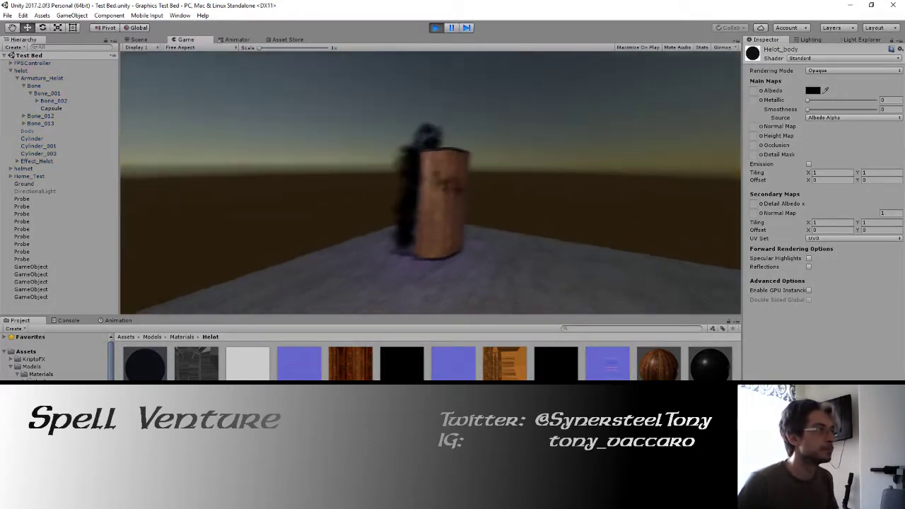
key("w")
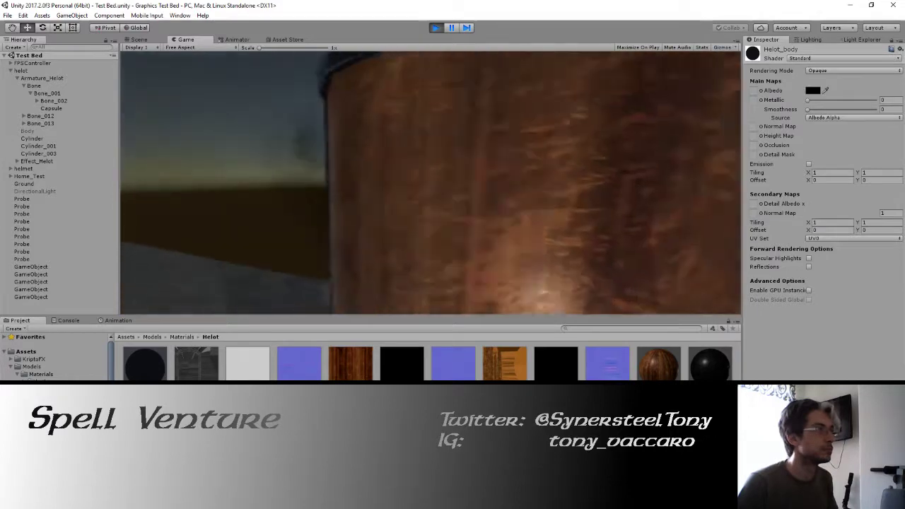
key("a")
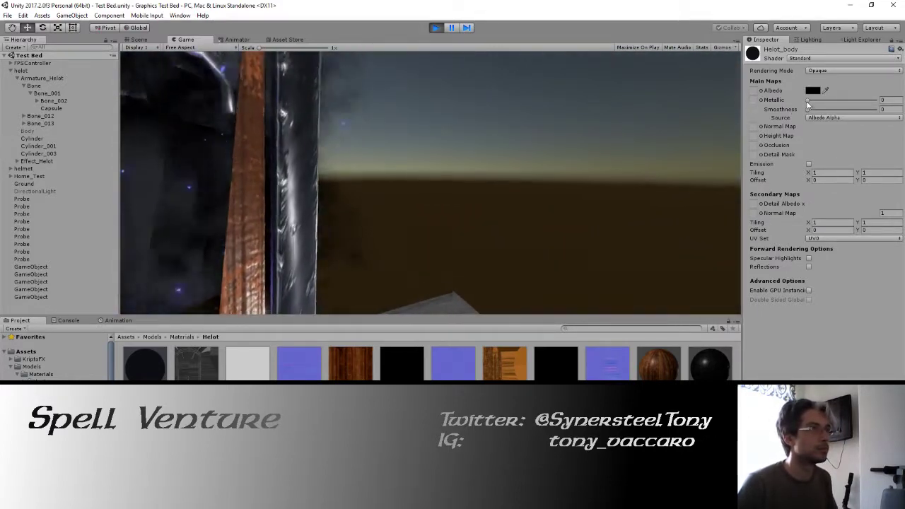
left_click(879, 104)
type("1")
left_click(531, 101)
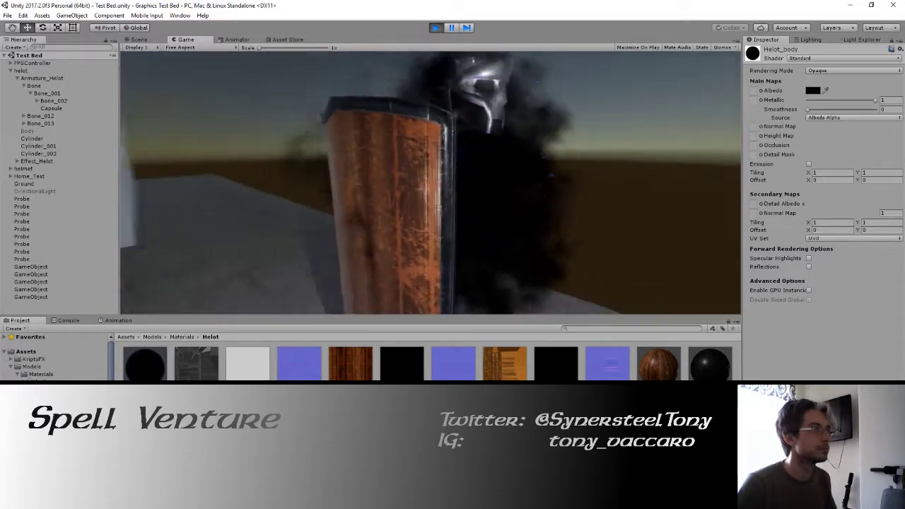
left_click(435, 28)
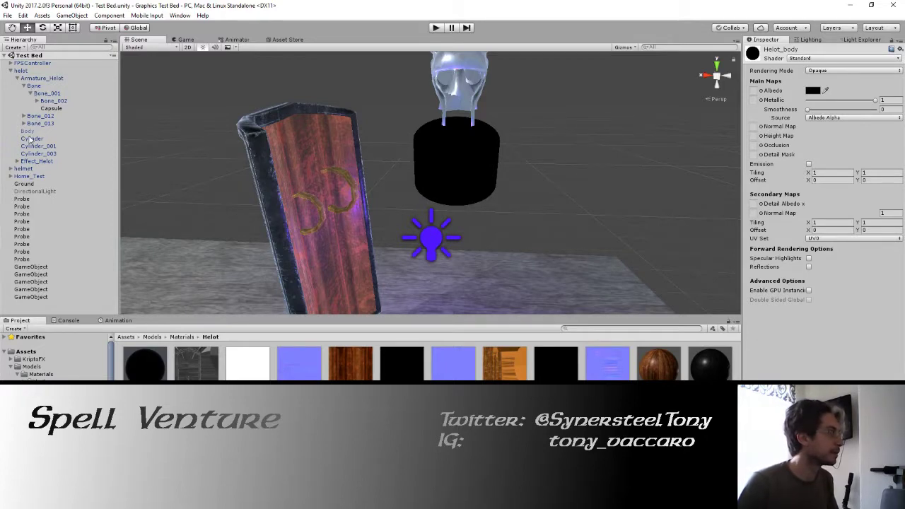
Step: Reactivate and select the helot's Body mesh in the Hierarchy
left_click(27, 130)
left_click(763, 51)
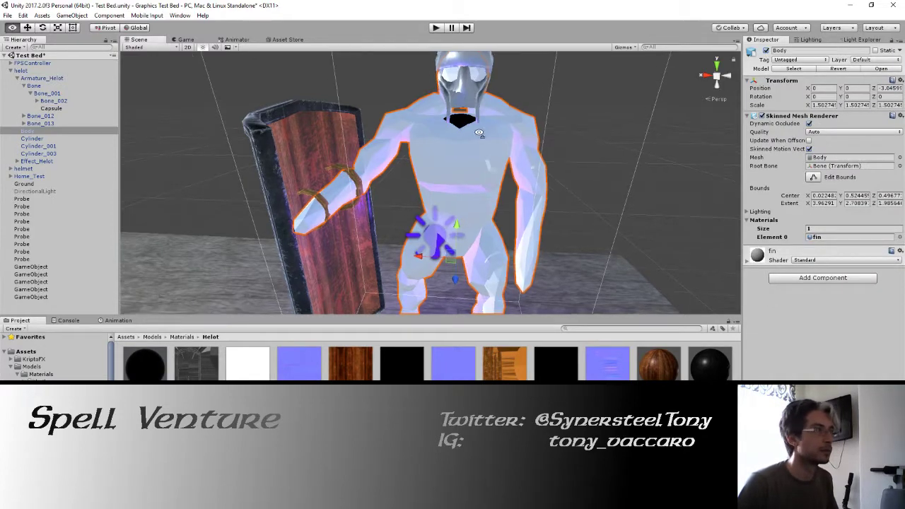
scroll(484, 127, "up", 3)
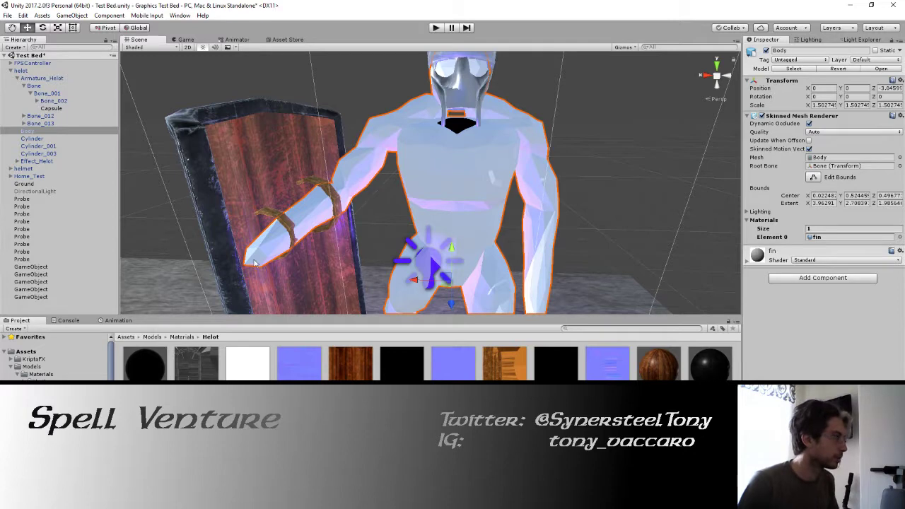
Step: Expand the armature through Bone_012 and Bone_014 to reveal Bone_016
left_click(36, 92)
left_click(24, 85)
left_click(23, 92)
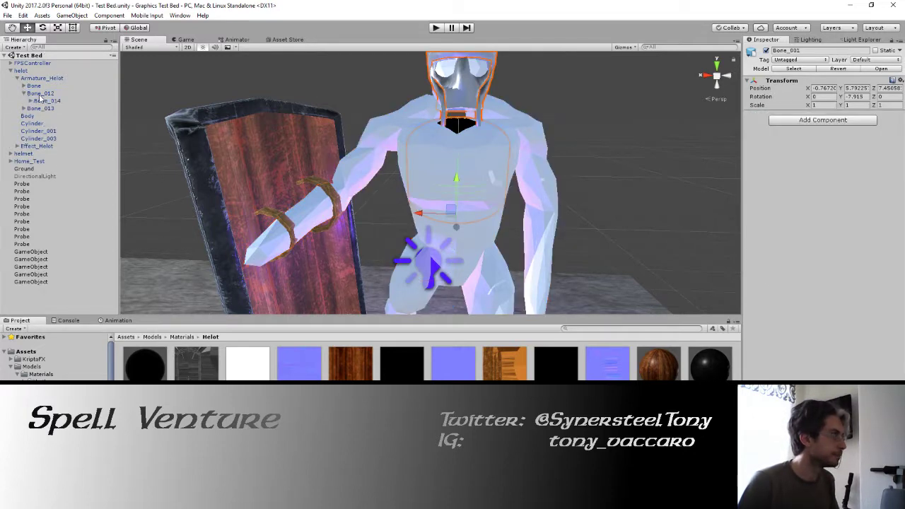
left_click(40, 93)
left_click(45, 100)
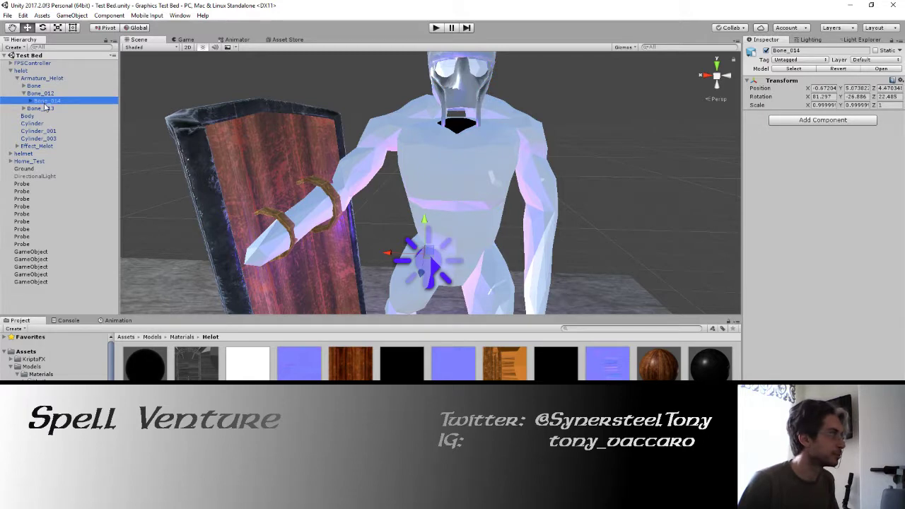
left_click(30, 102)
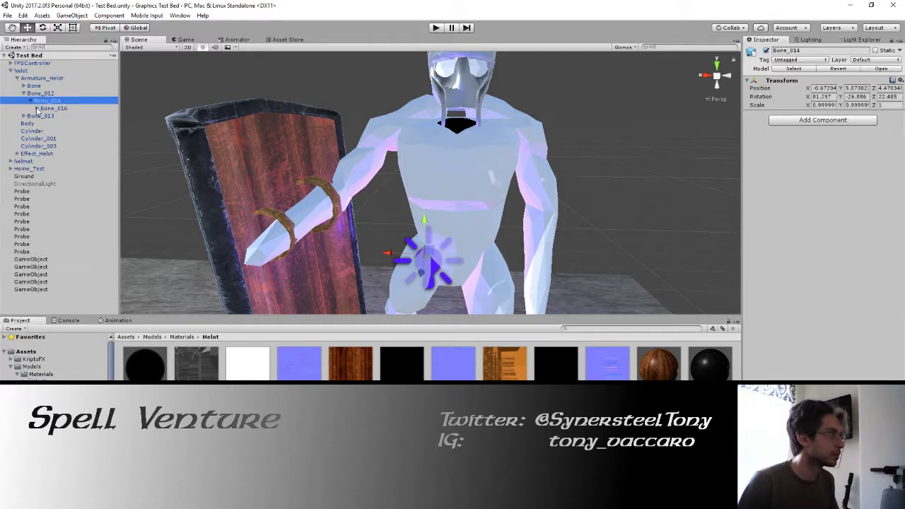
left_click(57, 108)
scroll(385, 231, "down", 3)
scroll(385, 232, "down", 3)
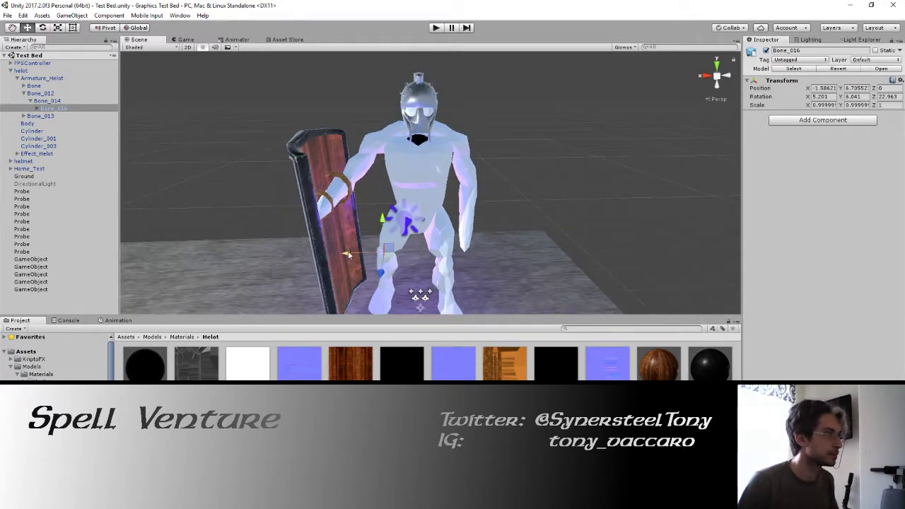
Step: Select Bone_014, test-move it to check leg deformation, and frame the view on it
left_click(55, 101)
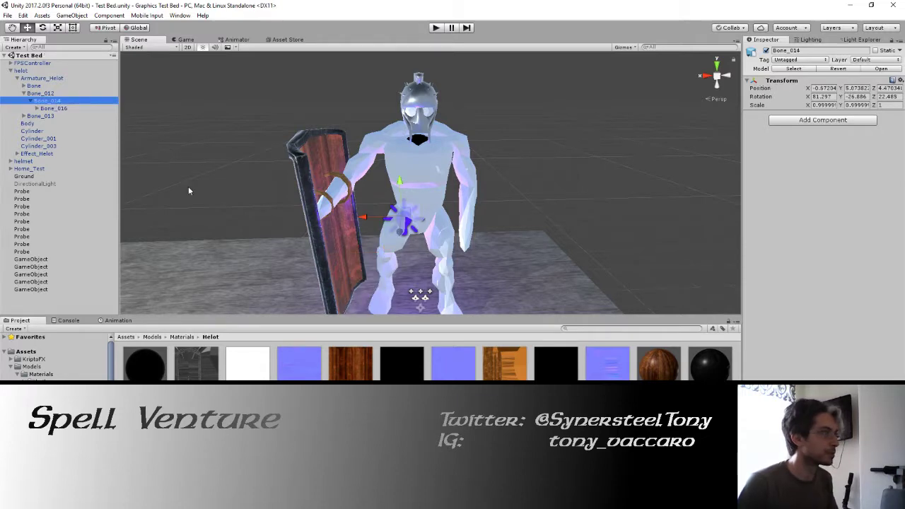
left_click_drag(360, 229, 346, 219)
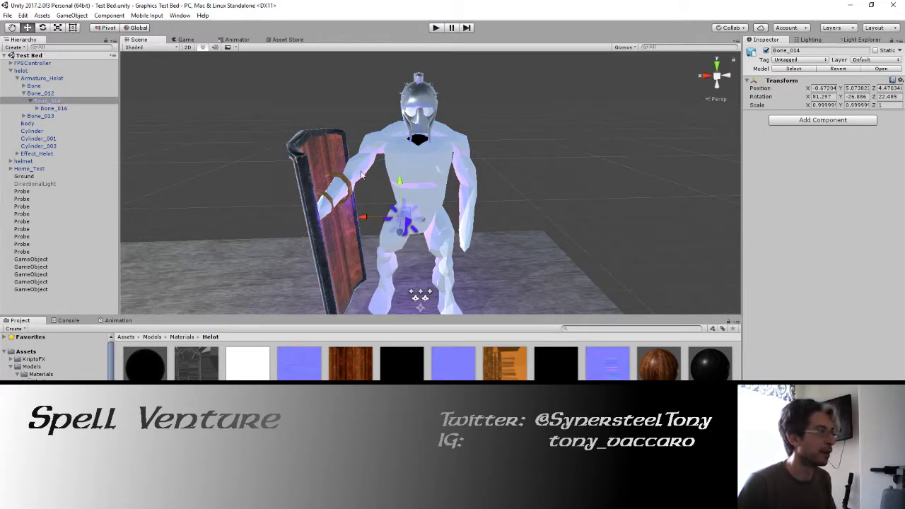
key("f")
left_click(42, 102)
Step: Create a Capsule 3D object as a child of the selected leg bone
right_click(43, 102)
mouse_move(70, 187)
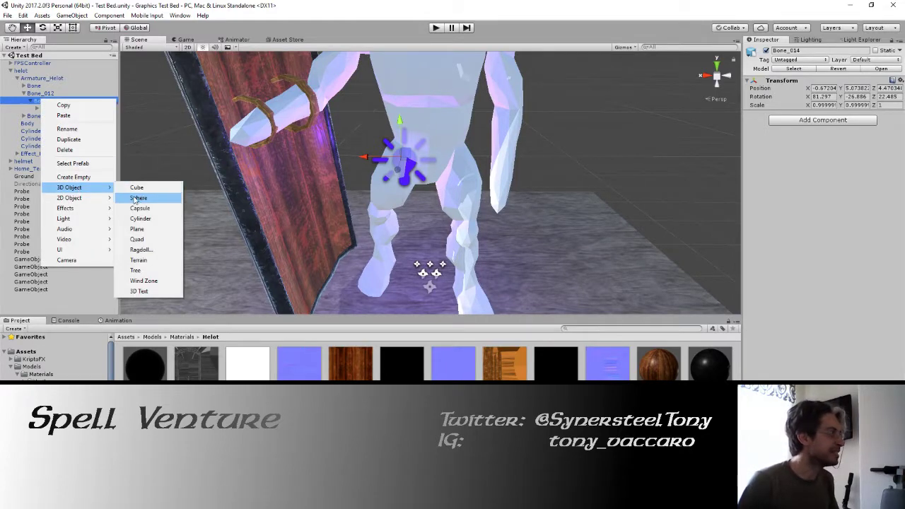
left_click(139, 209)
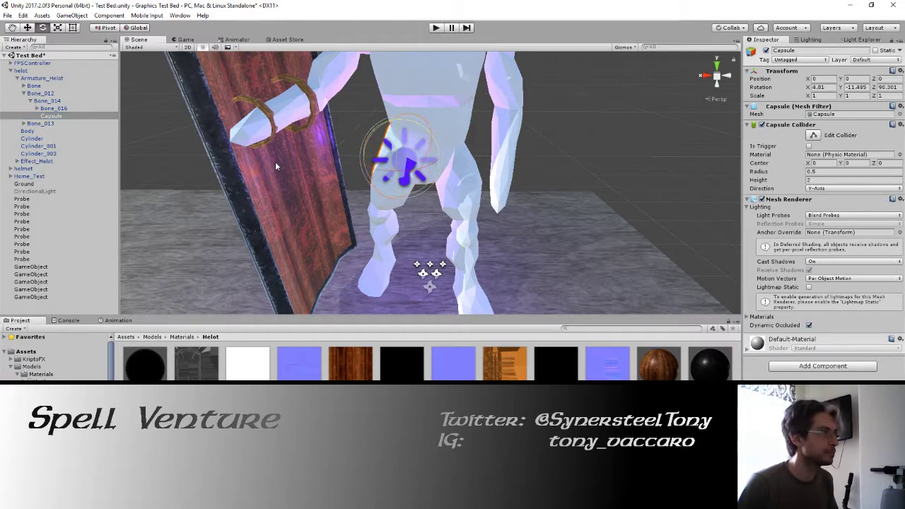
mouse_move(275, 161)
left_mouse_down("alt")
mouse_move(335, 115)
mouse_move(460, 141)
mouse_move(444, 210)
mouse_move(395, 206)
mouse_move(414, 154)
left_mouse_up("alt")
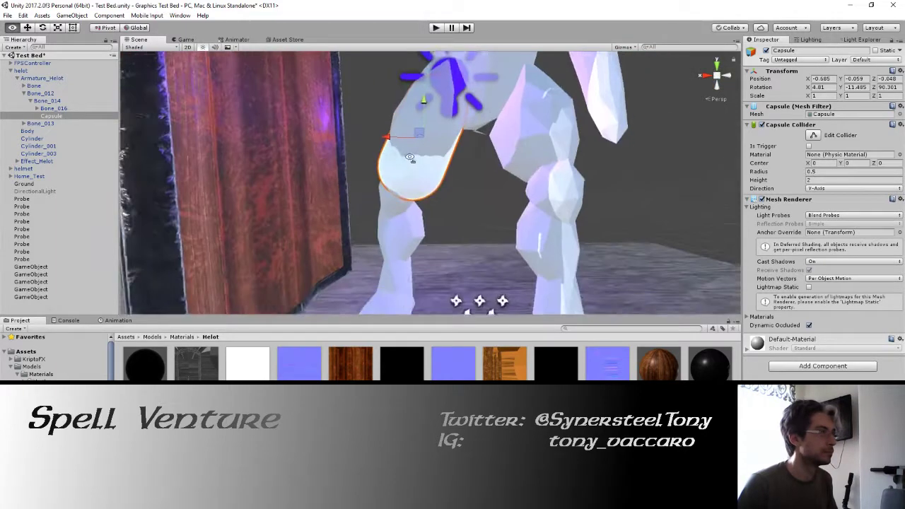
Step: Shorten and narrow the capsule, then move it onto the thigh
key("r")
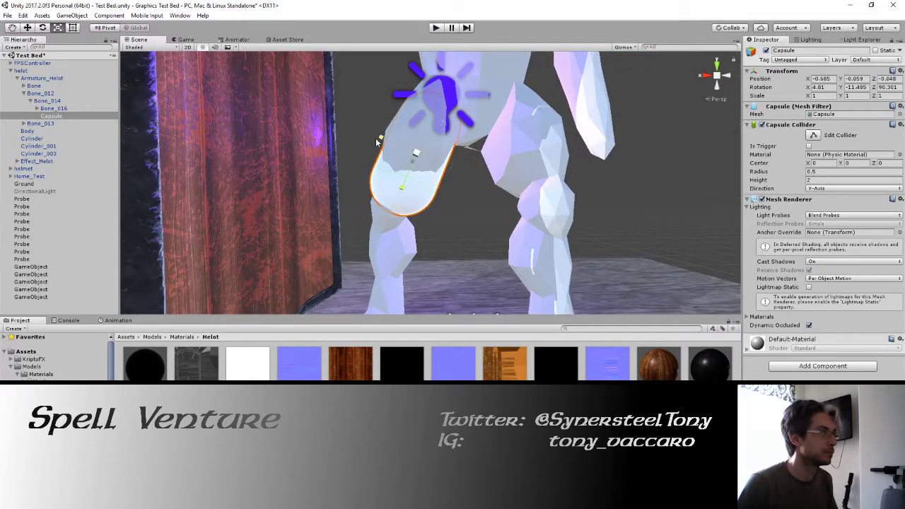
left_click_drag(402, 189, 405, 183)
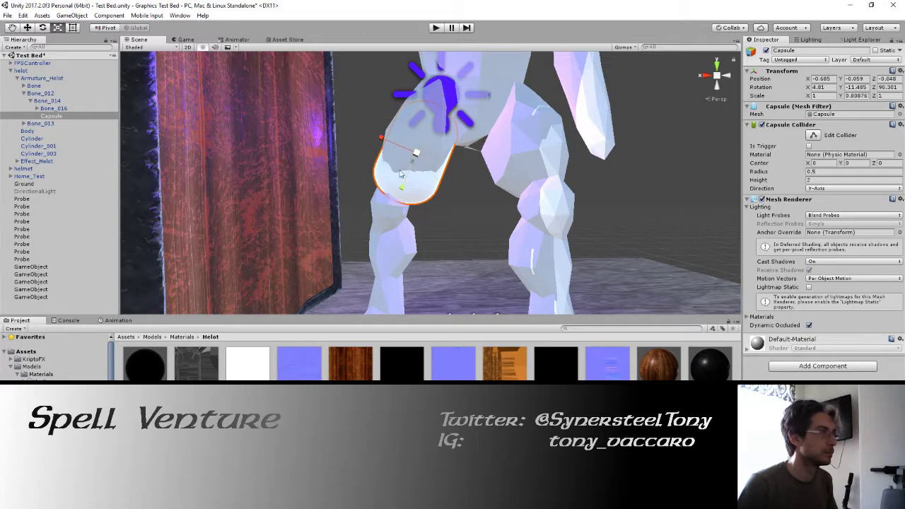
left_click_drag(383, 142, 409, 154)
key("w")
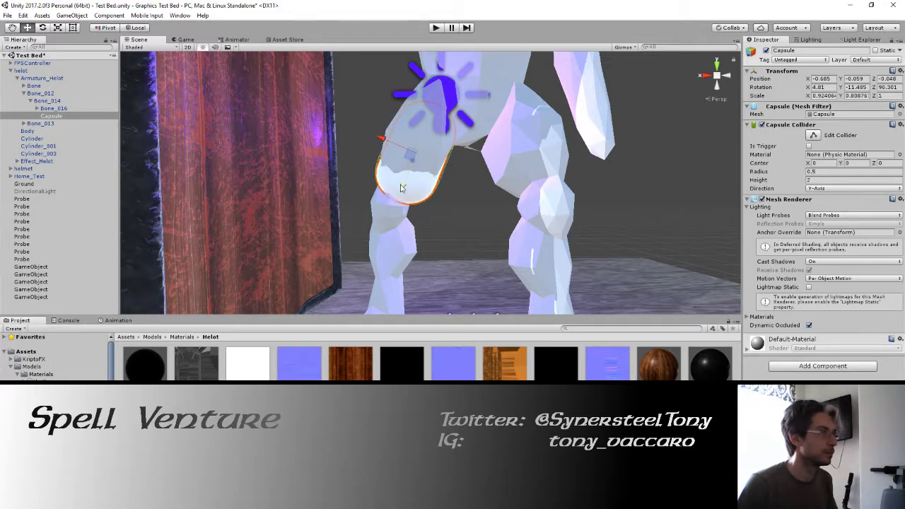
left_click_drag(401, 187, 409, 181)
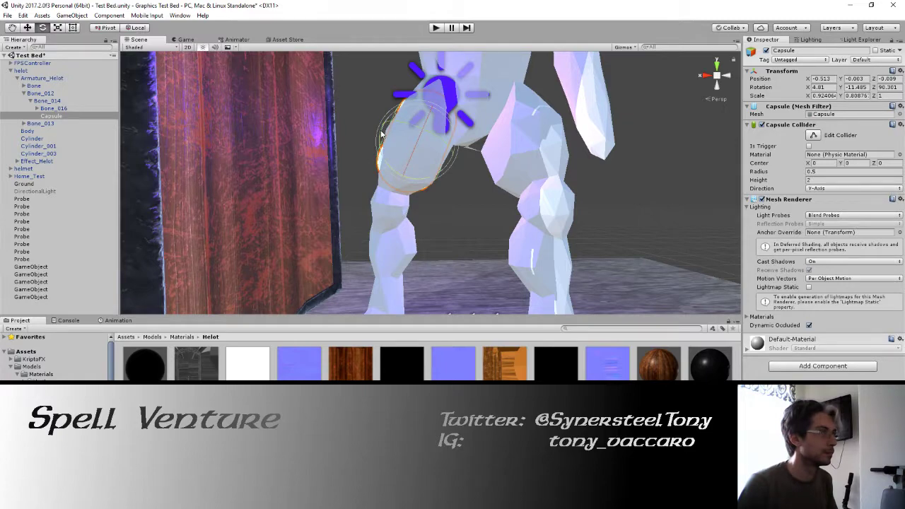
key("w")
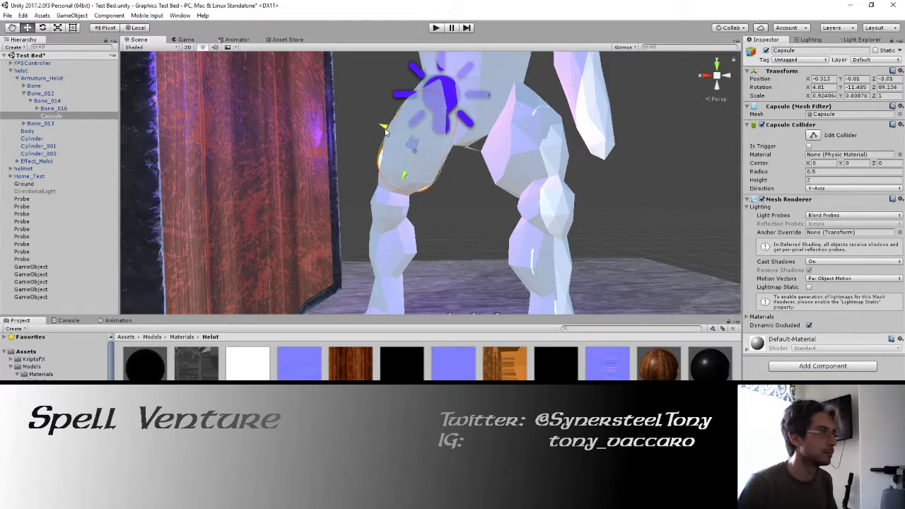
mouse_move(415, 176)
left_mouse_down("alt")
mouse_move(402, 145)
mouse_move(339, 163)
mouse_move(612, 163)
mouse_move(169, 177)
left_mouse_up("alt")
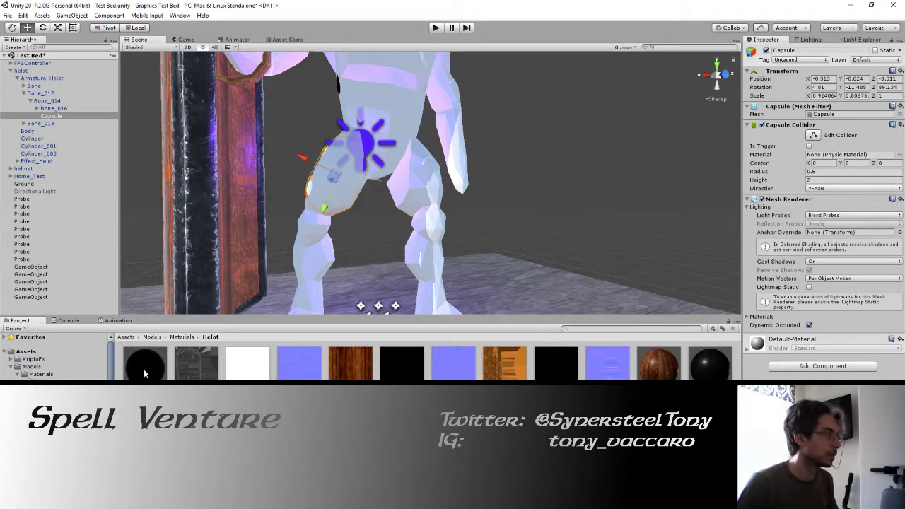
Step: Apply the Helot_body material to the thigh capsule
left_click_drag(144, 369, 308, 190)
scroll(319, 218, "down", 4)
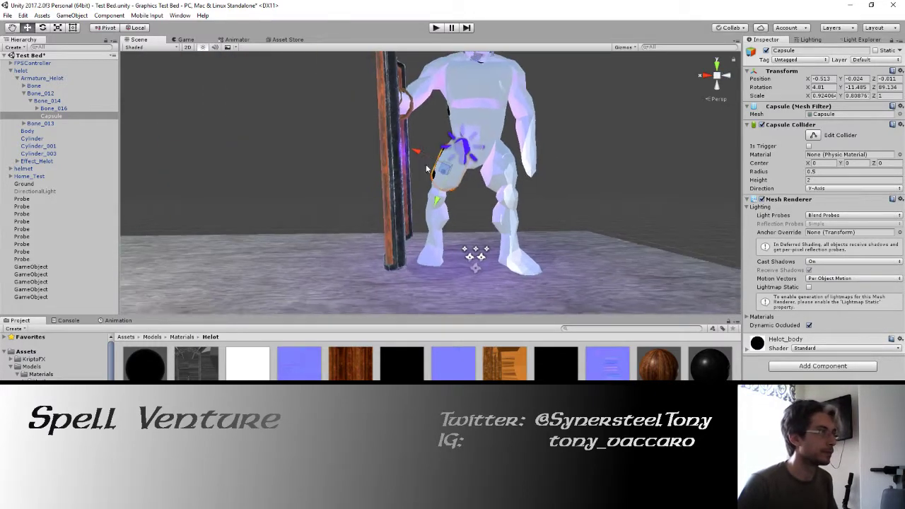
scroll(427, 168, "up", 3)
left_click_drag(426, 168, 433, 149, "alt")
Step: Run the scene in Play mode and select Body to inspect it
key("ctrl+p")
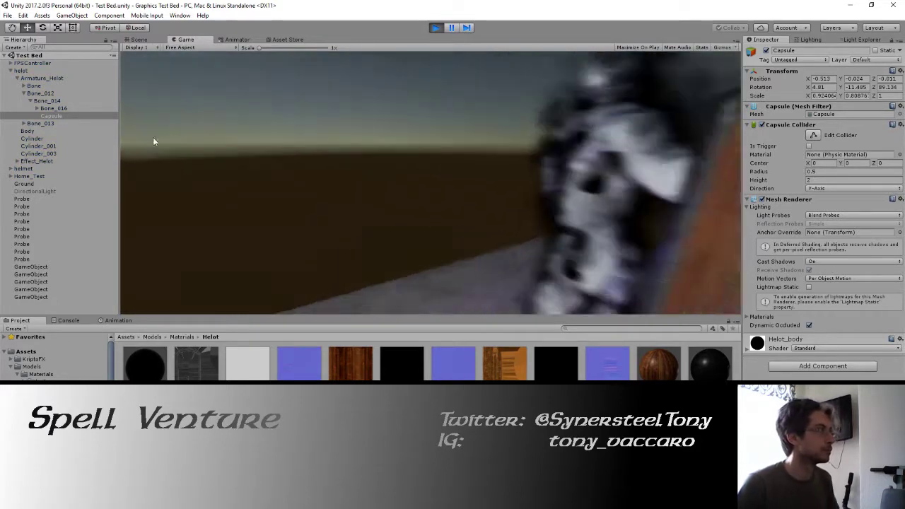
left_click(47, 131)
left_click(754, 36)
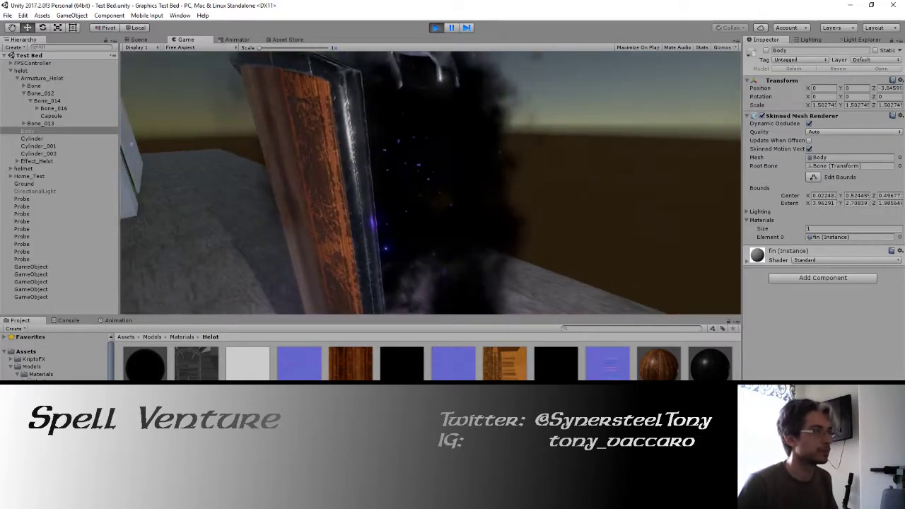
Step: Stop Play mode, select the hip Capsule, and nudge it slightly along Z
left_click(437, 28)
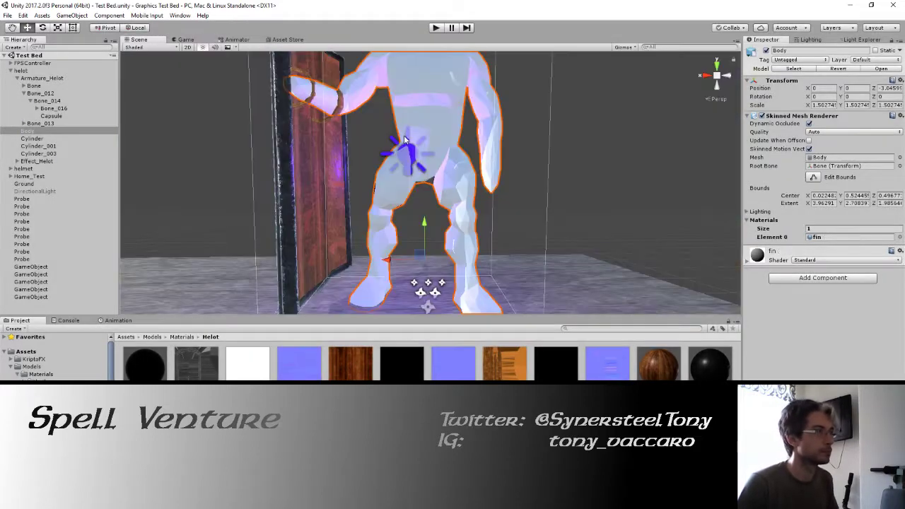
left_click(51, 116)
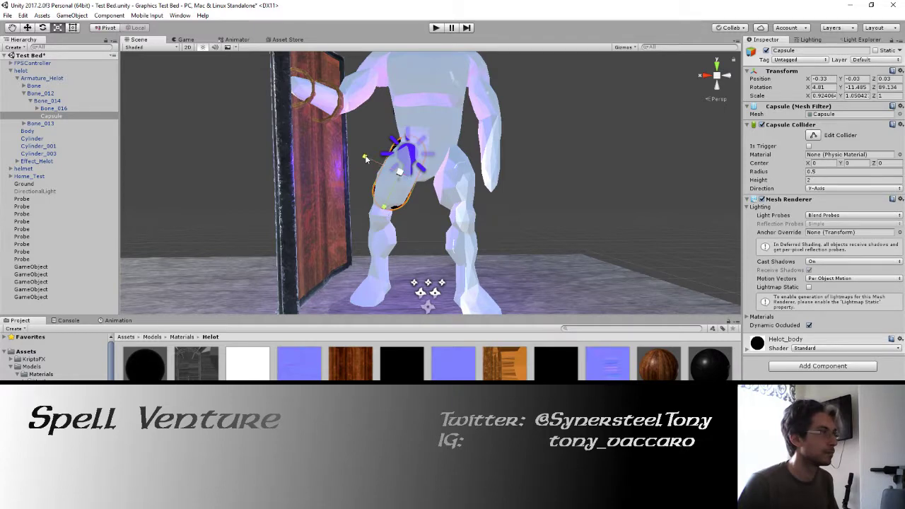
key("e")
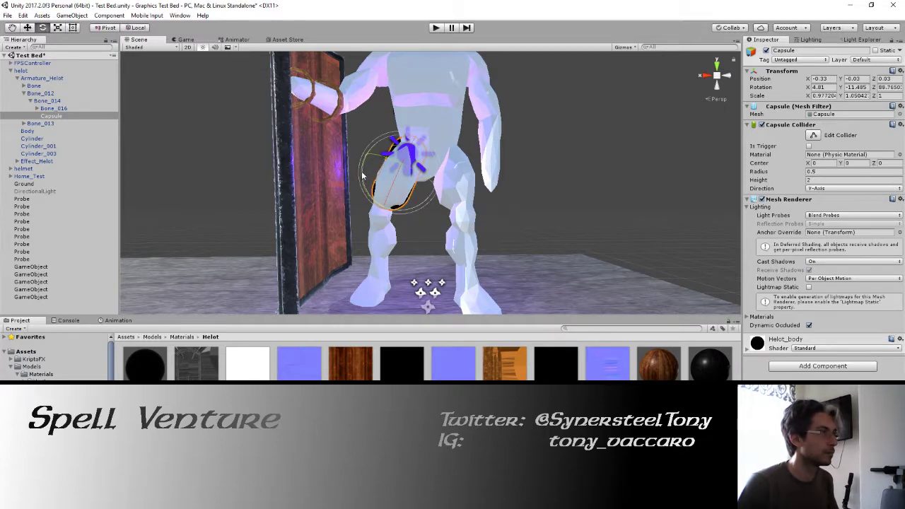
key("w")
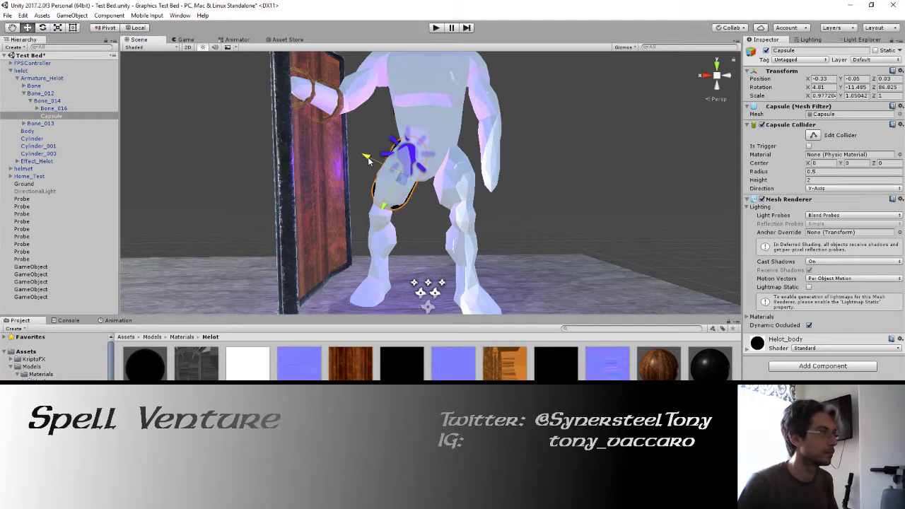
mouse_move(368, 161)
left_mouse_down("alt")
mouse_move(723, 157)
mouse_move(443, 188)
mouse_move(677, 188)
left_mouse_up("alt")
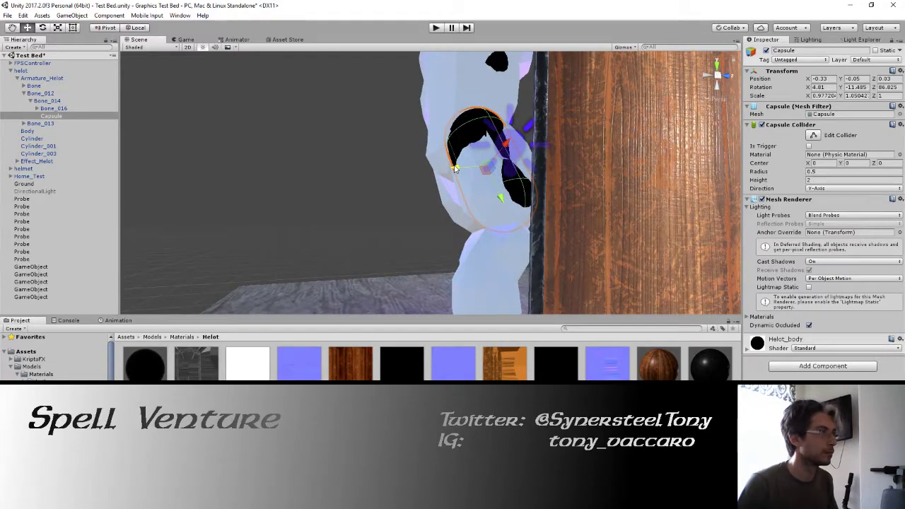
mouse_move(456, 169)
left_mouse_down("alt")
mouse_move(368, 150)
mouse_move(572, 147)
left_mouse_up("alt")
left_click_drag(438, 150, 439, 149)
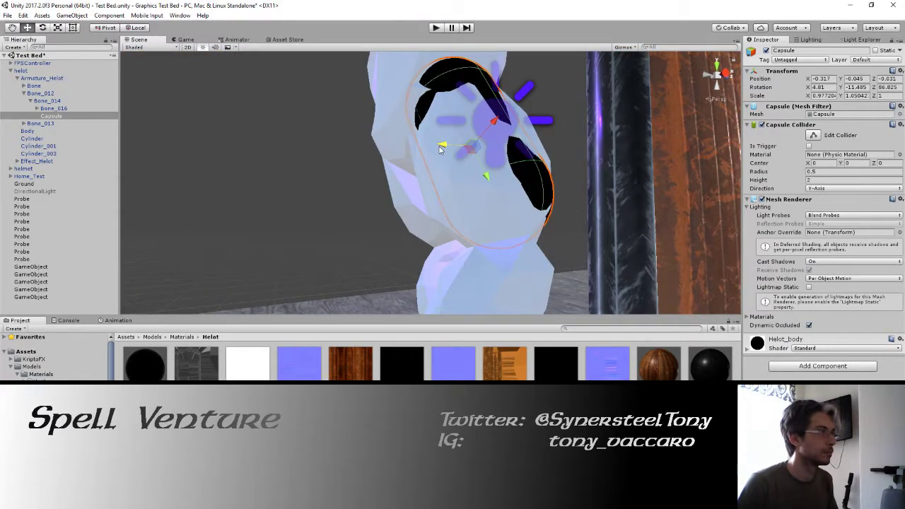
left_click_drag(527, 132, 377, 131, "alt")
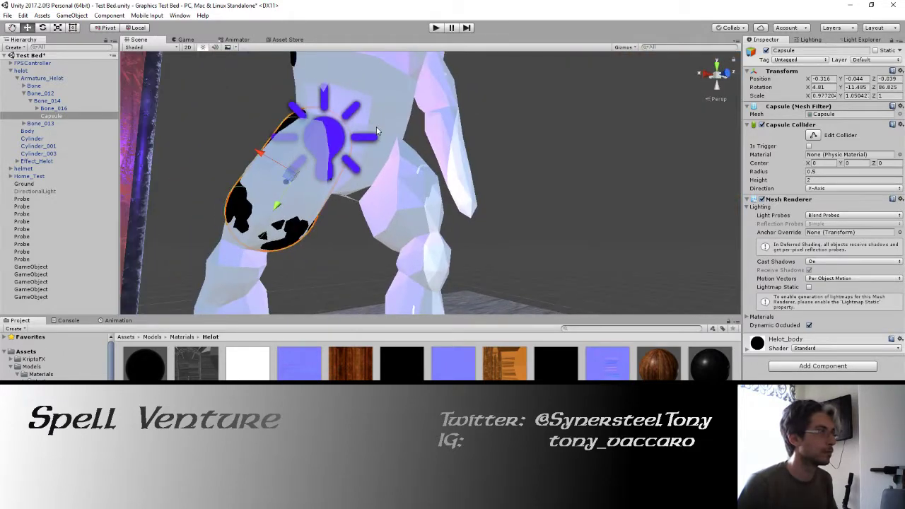
scroll(377, 131, "down", 10)
Step: Duplicate the hip Capsule into Capsule (1) and start dragging it toward the other leg
left_click(50, 117)
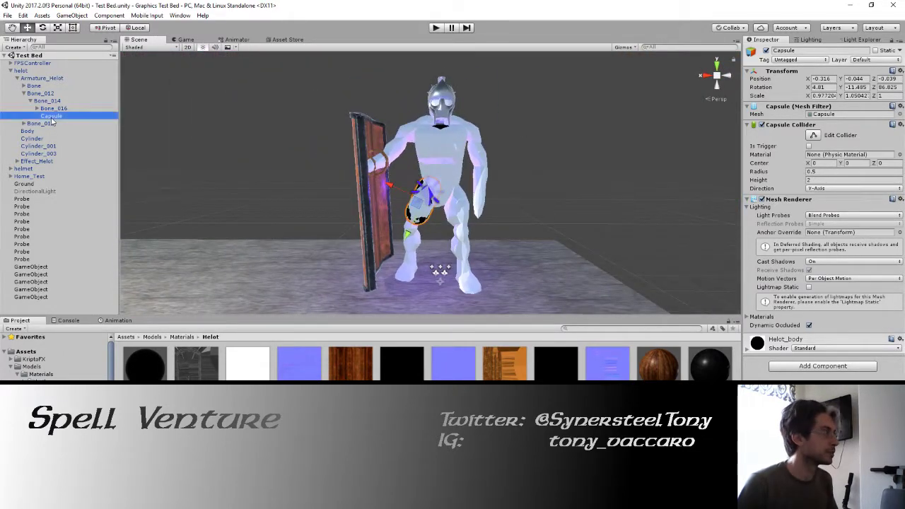
key("ctrl+d")
left_click_drag(47, 131, 49, 149)
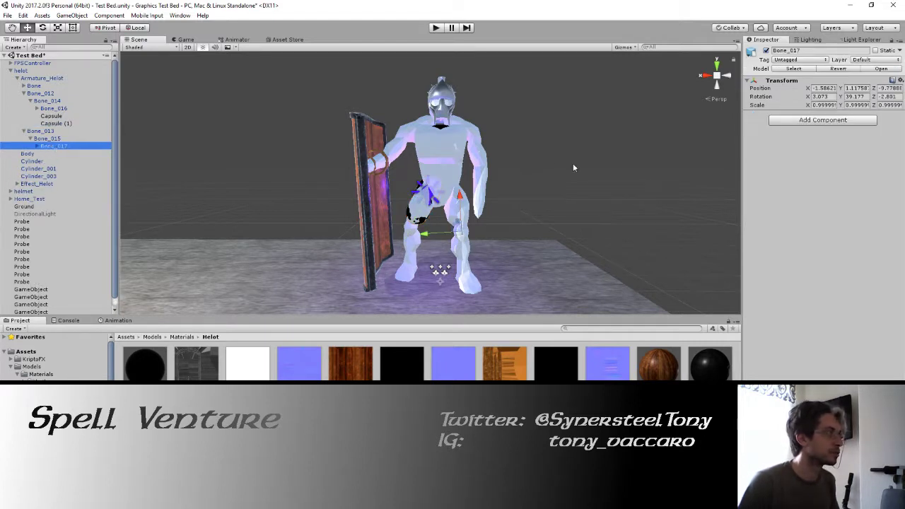
Step: Parent Capsule (1) under Bone_015 and set its Position X to 0
left_click(44, 139)
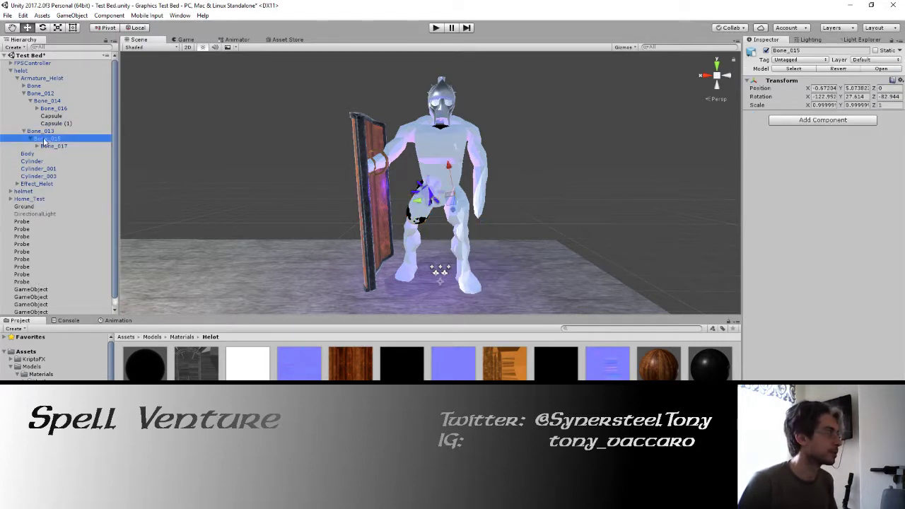
left_click(55, 125)
left_click_drag(59, 144, 55, 146)
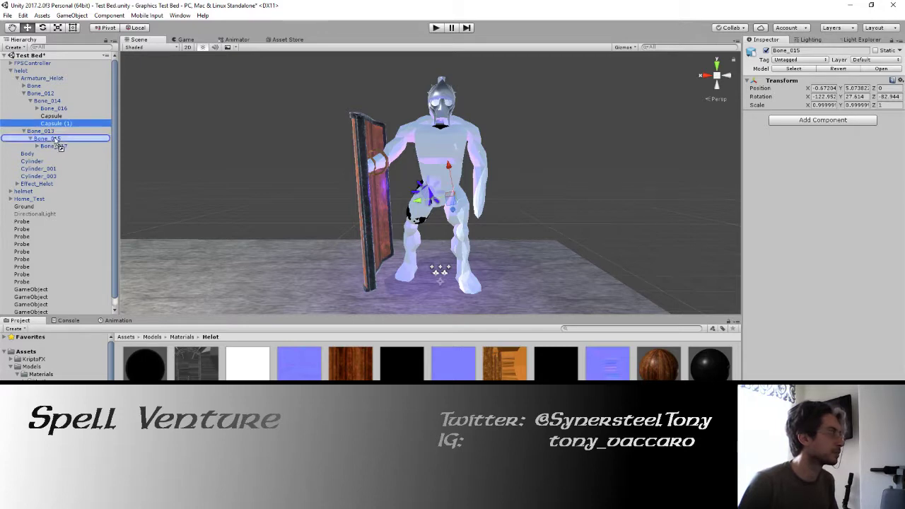
left_click(56, 117)
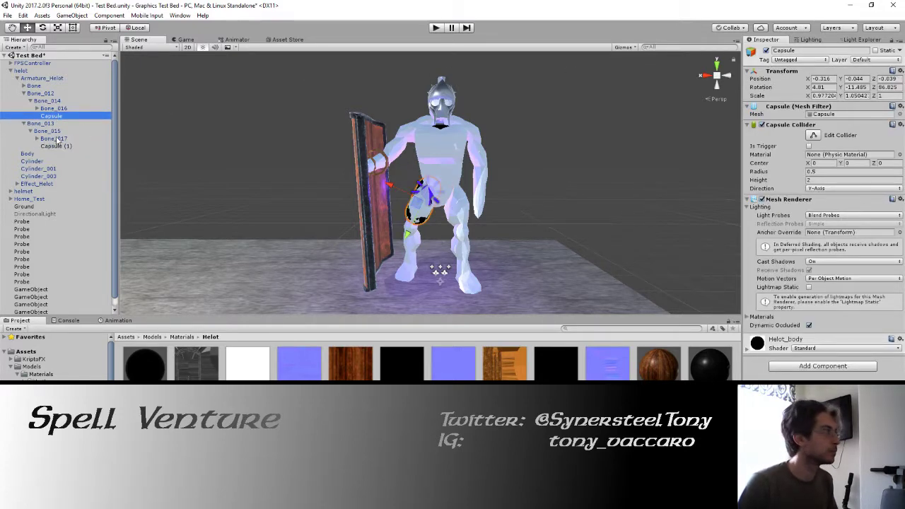
left_click(61, 146)
left_click(833, 79)
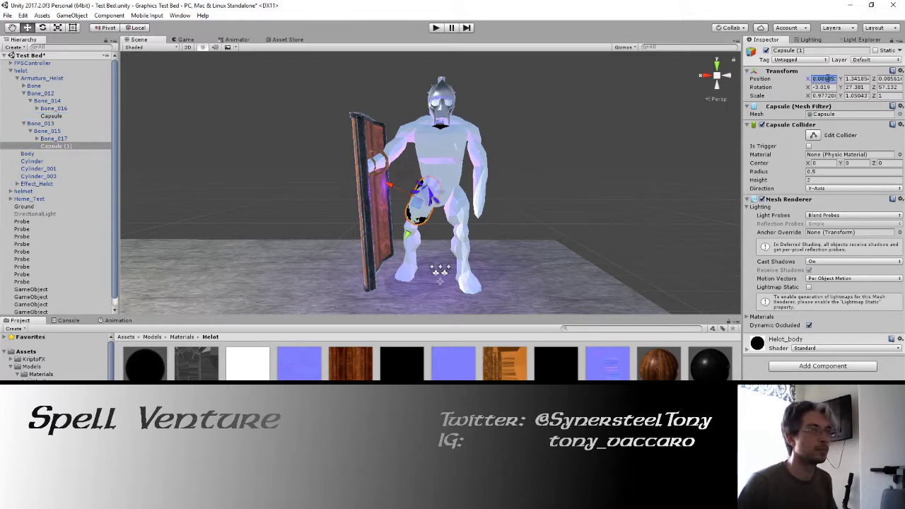
type("0")
key("Tab")
type("0")
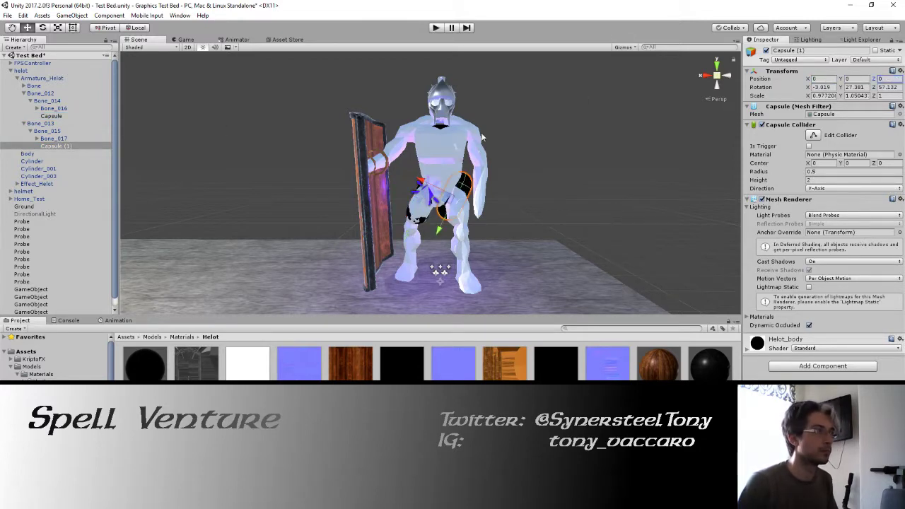
Step: Rotate and move Capsule (1) until it fits over the other thigh
scroll(460, 163, "up", 6)
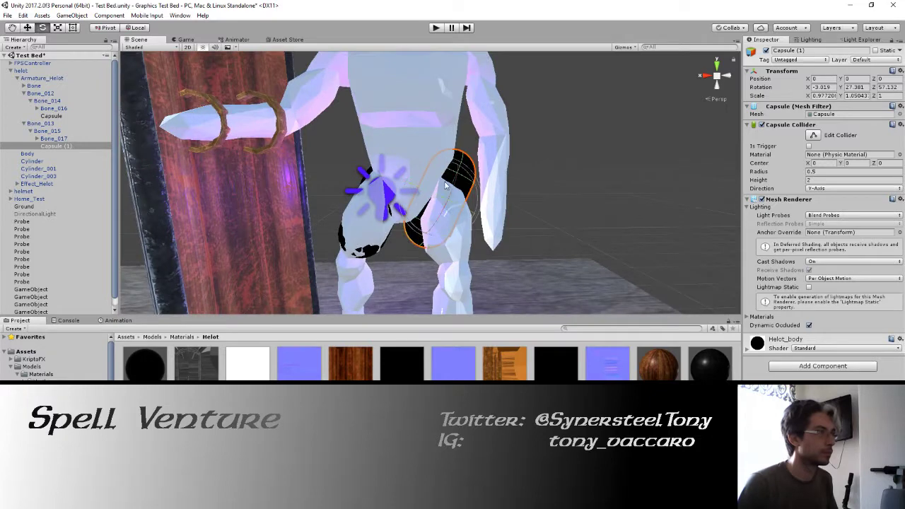
left_click_drag(410, 224, 457, 253)
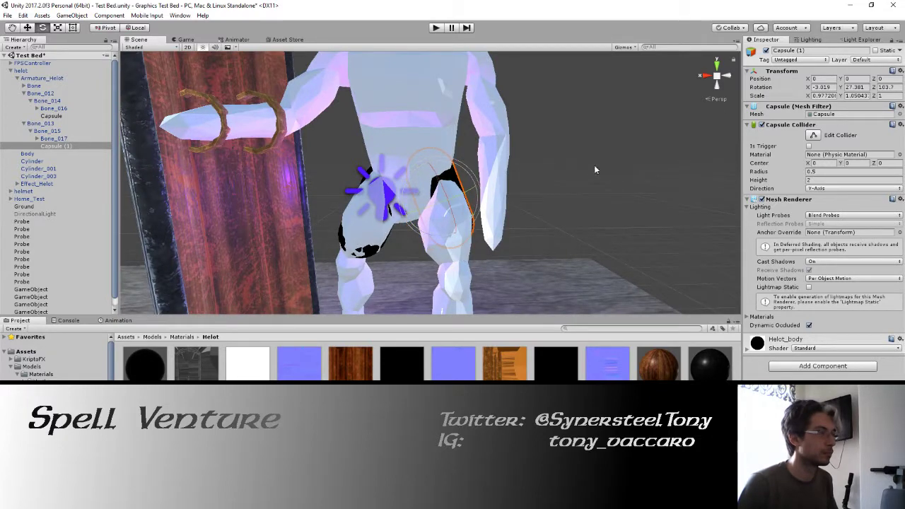
mouse_move(593, 169)
left_mouse_down("alt")
mouse_move(367, 192)
mouse_move(440, 162)
mouse_move(563, 162)
mouse_move(427, 171)
left_mouse_up("alt")
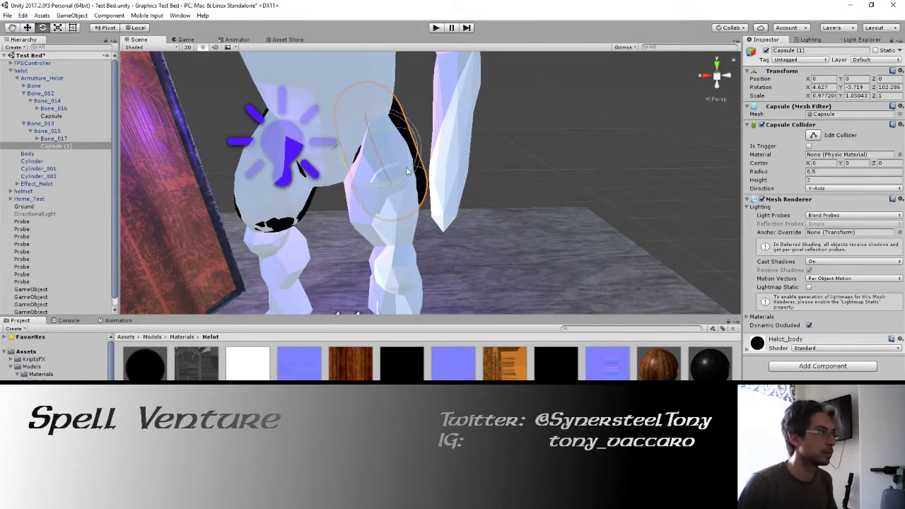
key("w")
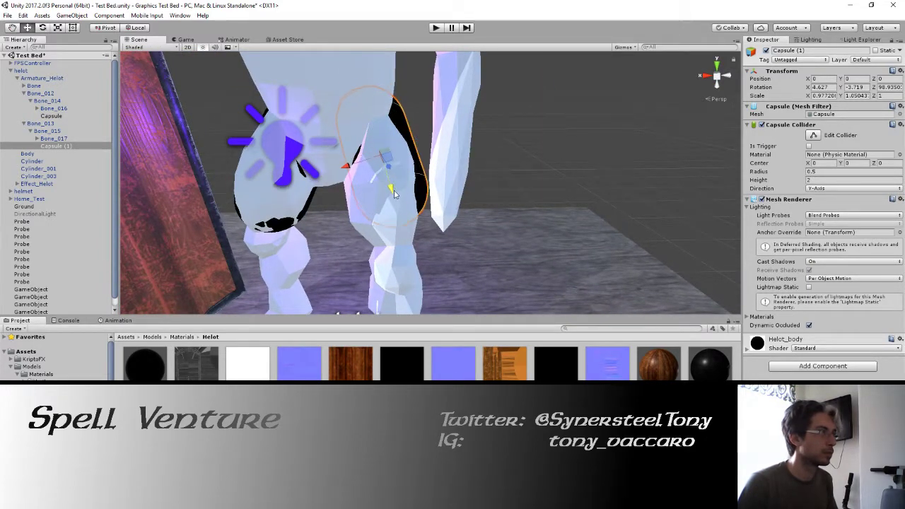
left_click_drag(392, 182, 398, 205)
left_click_drag(351, 185, 353, 169)
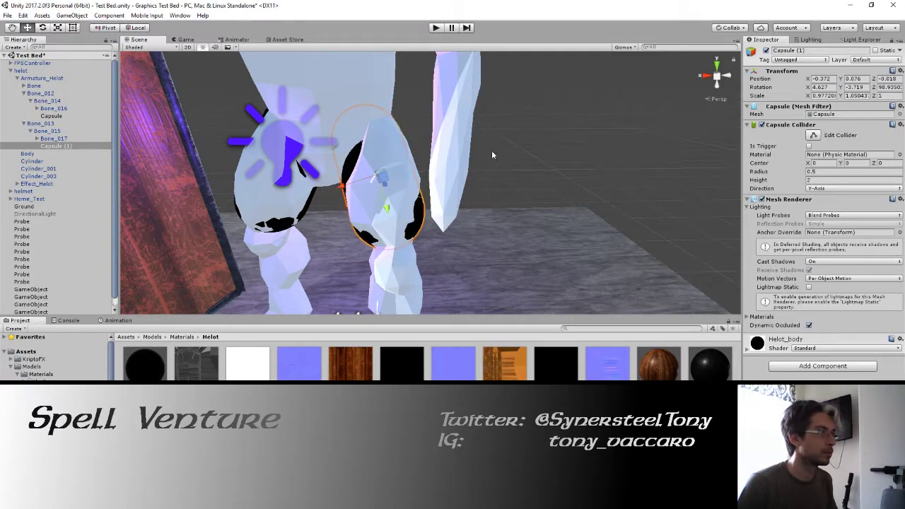
mouse_move(492, 150)
left_mouse_down("alt")
mouse_move(259, 118)
mouse_move(484, 79)
mouse_move(383, 110)
mouse_move(514, 113)
left_mouse_up("alt")
mouse_move(373, 157)
left_mouse_down()
mouse_move(372, 148)
mouse_move(382, 178)
left_mouse_up()
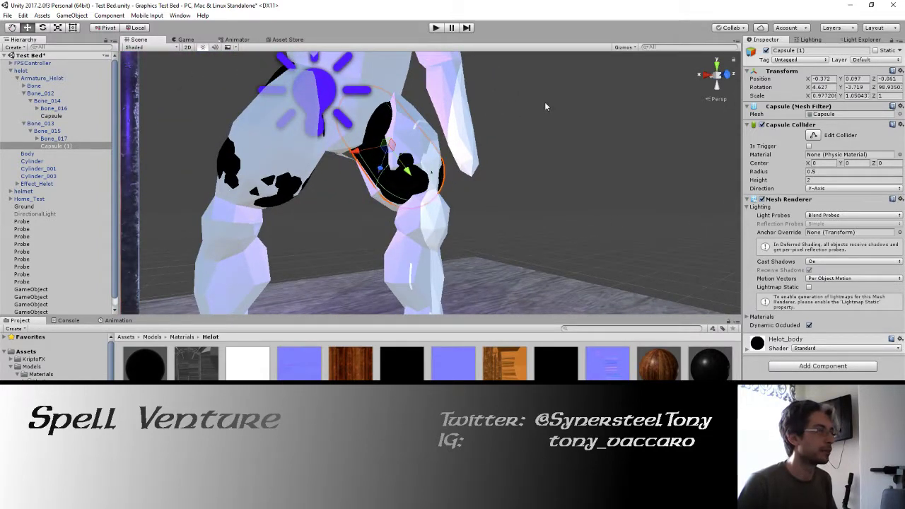
mouse_move(544, 106)
left_mouse_down("alt")
mouse_move(360, 119)
mouse_move(682, 131)
left_mouse_up("alt")
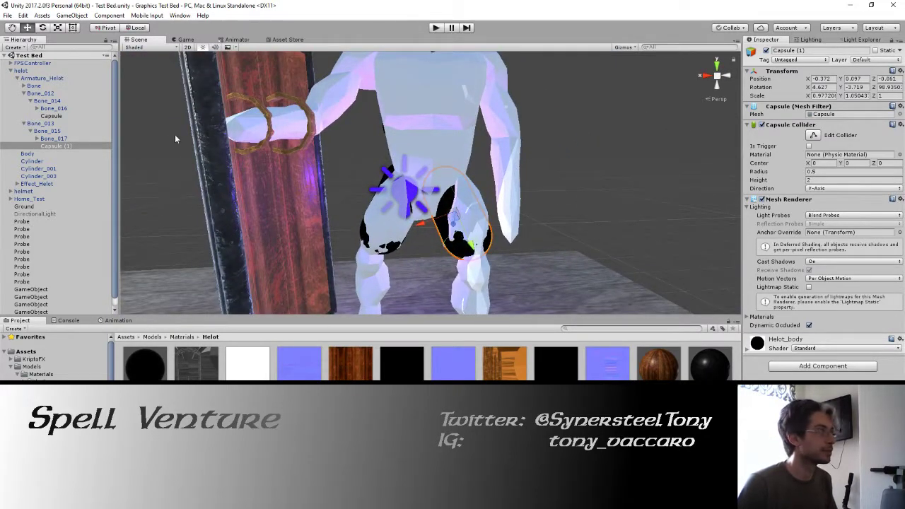
Step: Rename Capsule (1) to Capsule
left_click(69, 146)
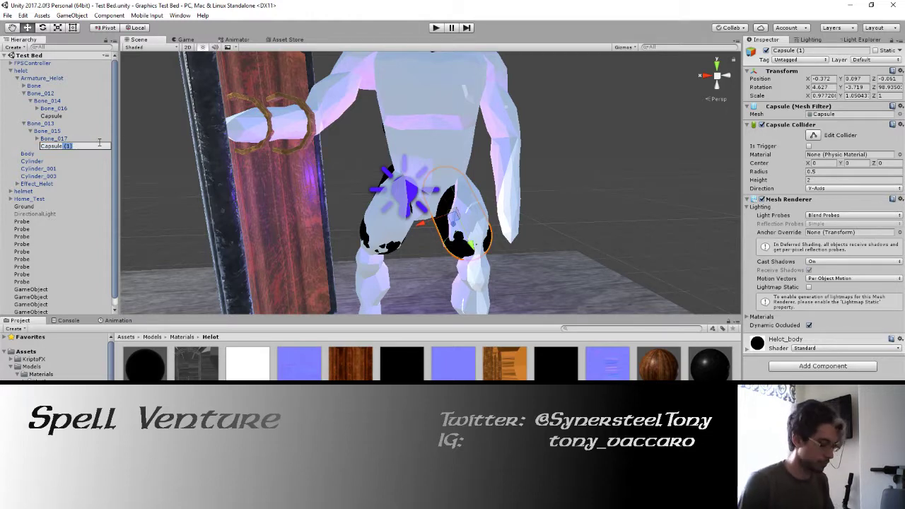
key("BackSpace")
key("Return")
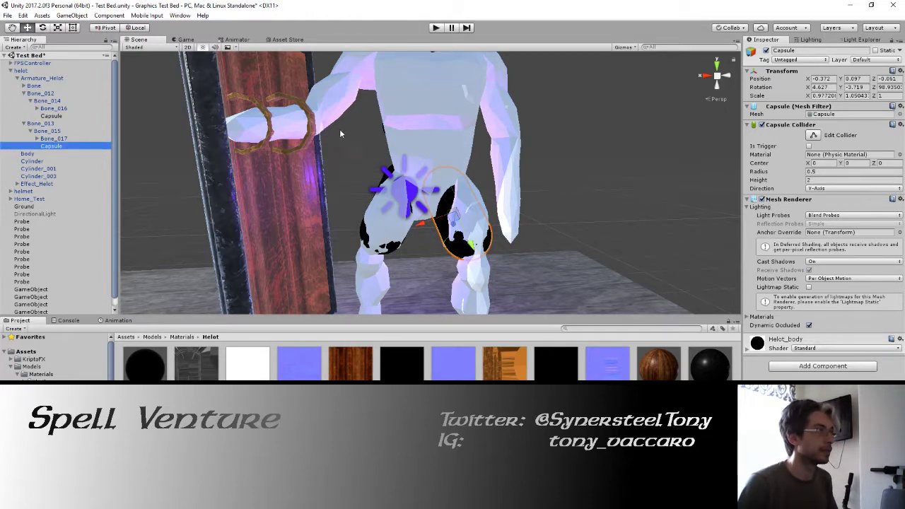
scroll(339, 129, "down", 5)
scroll(424, 157, "down", 2)
key("ctrl+p")
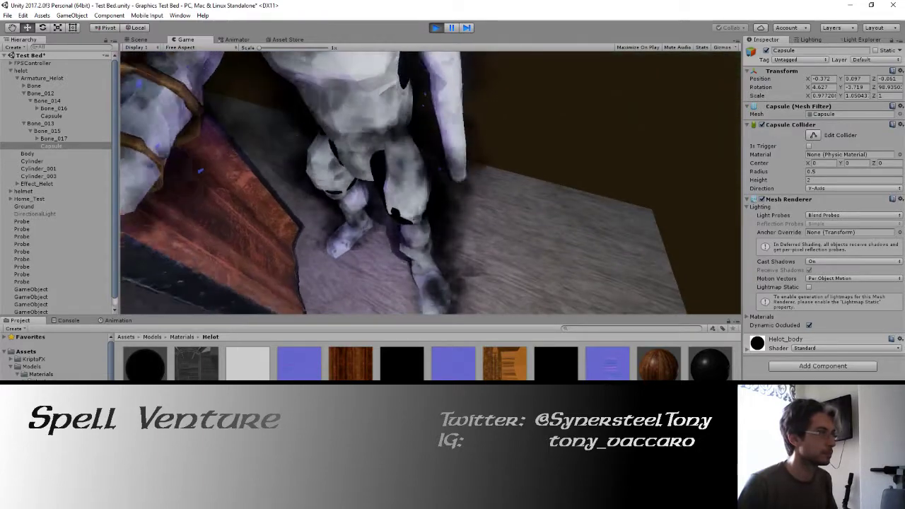
left_click(436, 28)
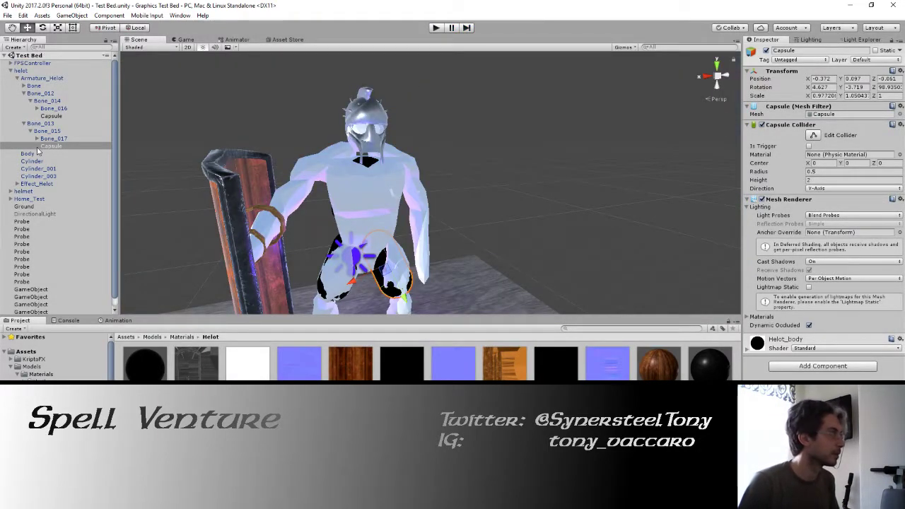
Step: Duplicate the hip Capsule into Capsule (1) and move it out from under Bone_014
left_click(24, 123)
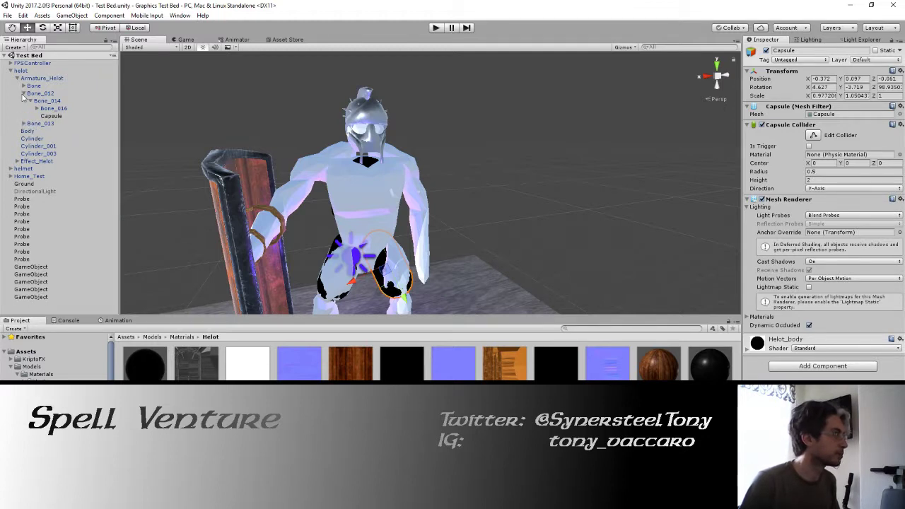
left_click(52, 117)
key("ctrl+d")
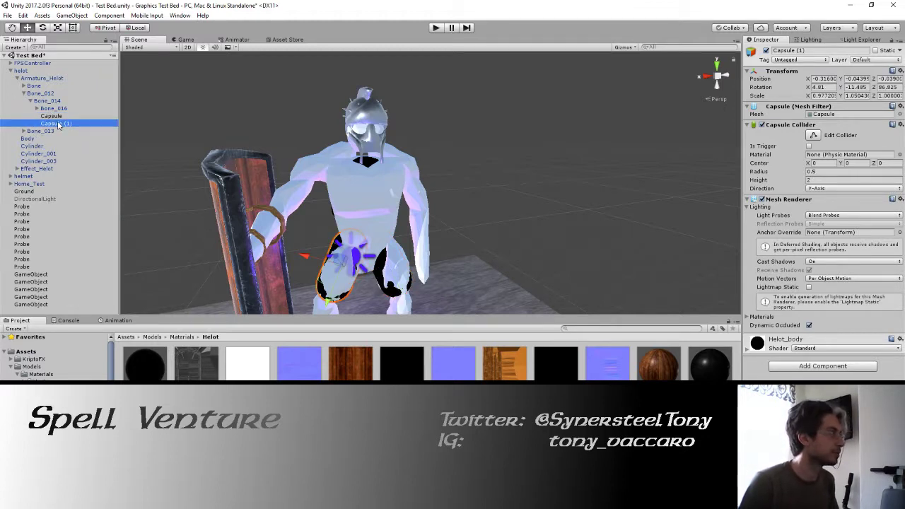
left_click_drag(59, 124, 53, 164)
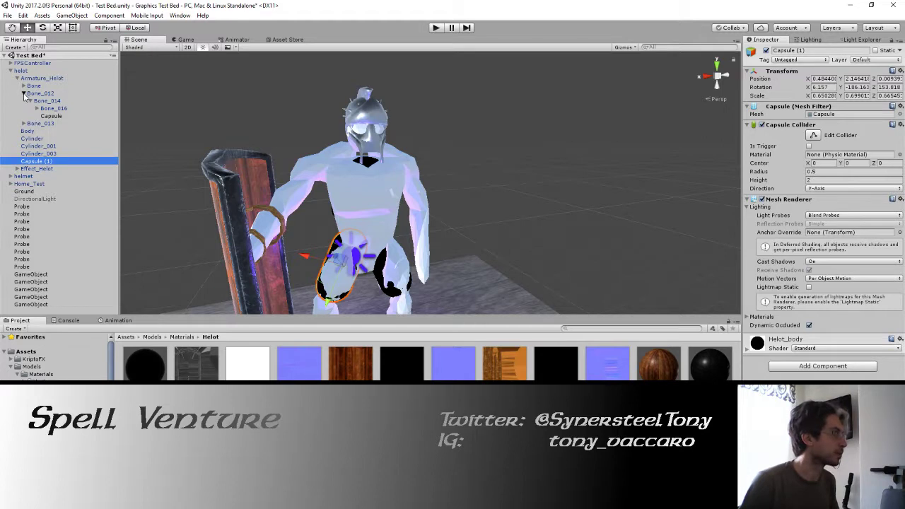
Step: Expand the root Bone, Bone_002 and Bone_005, then move Bone_006 to reposition the shield arm
left_click(24, 92)
left_click(33, 86)
left_click(23, 85)
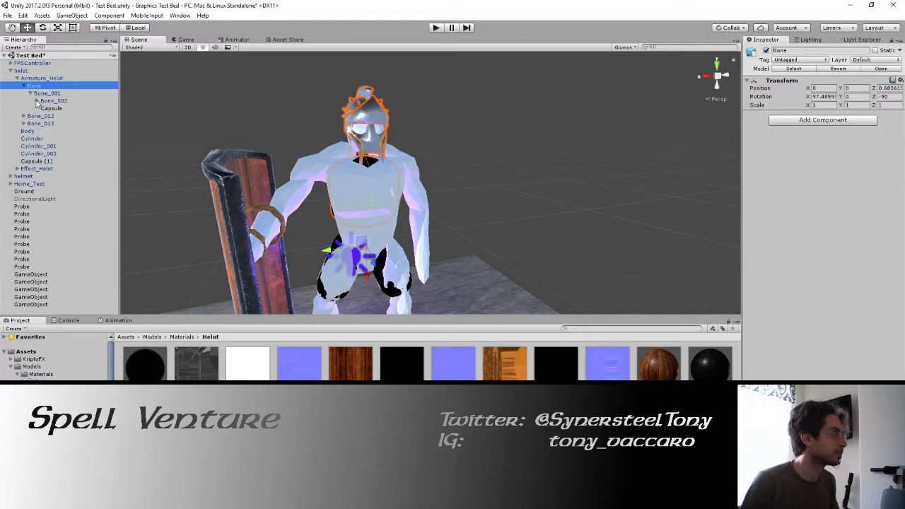
left_click(36, 101)
left_click(43, 123)
left_click(57, 124)
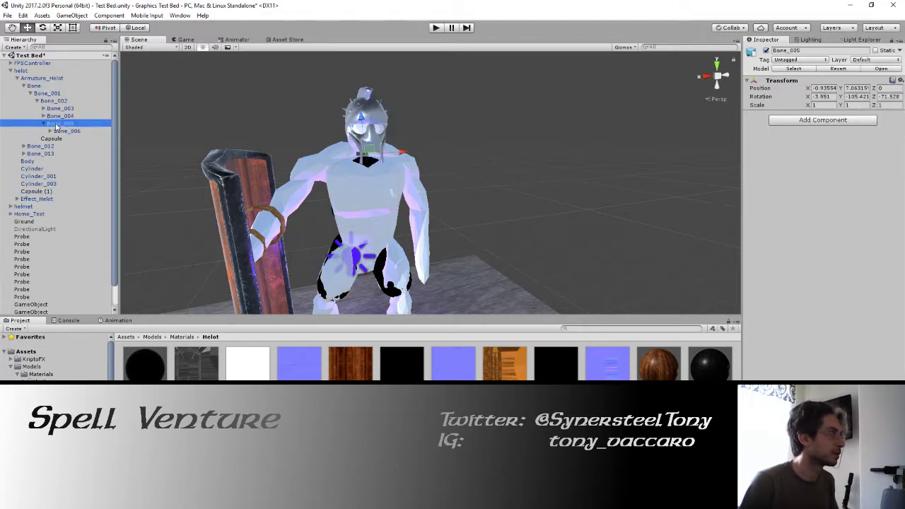
left_click(57, 131)
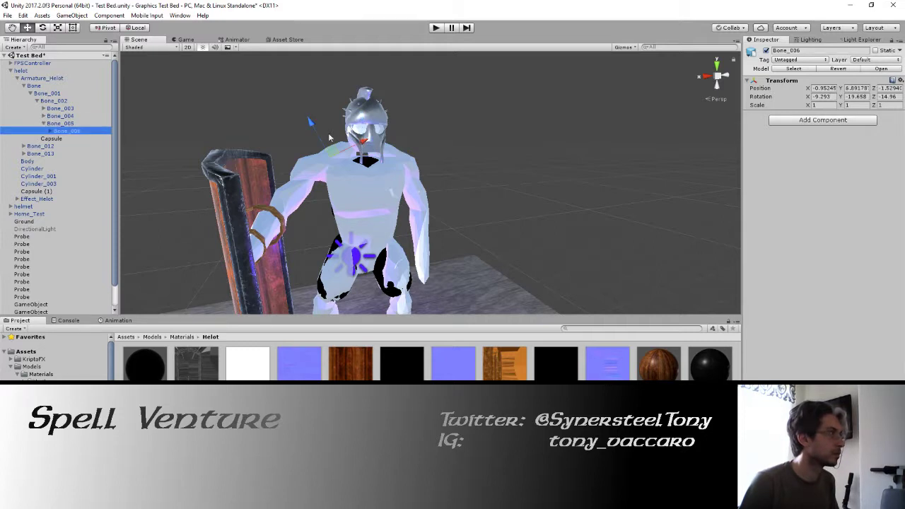
left_click_drag(367, 144, 299, 102)
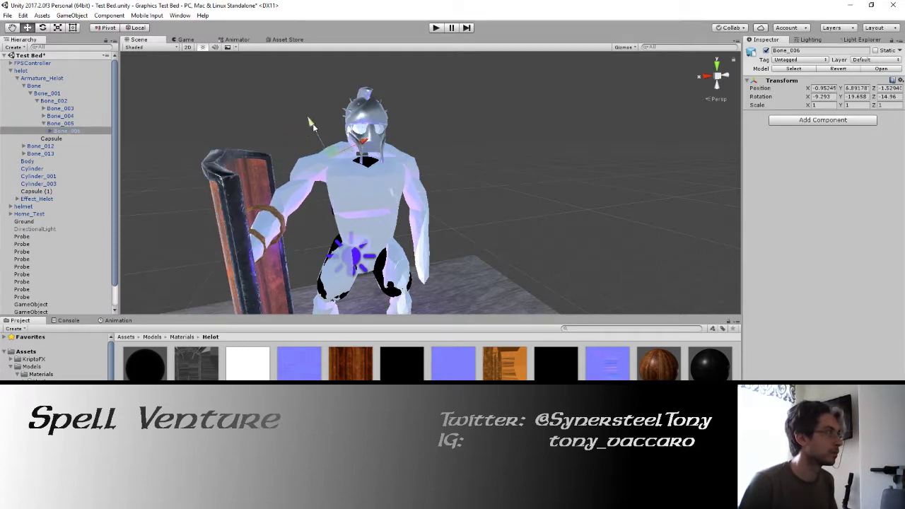
left_click_drag(299, 98, 326, 161, "alt")
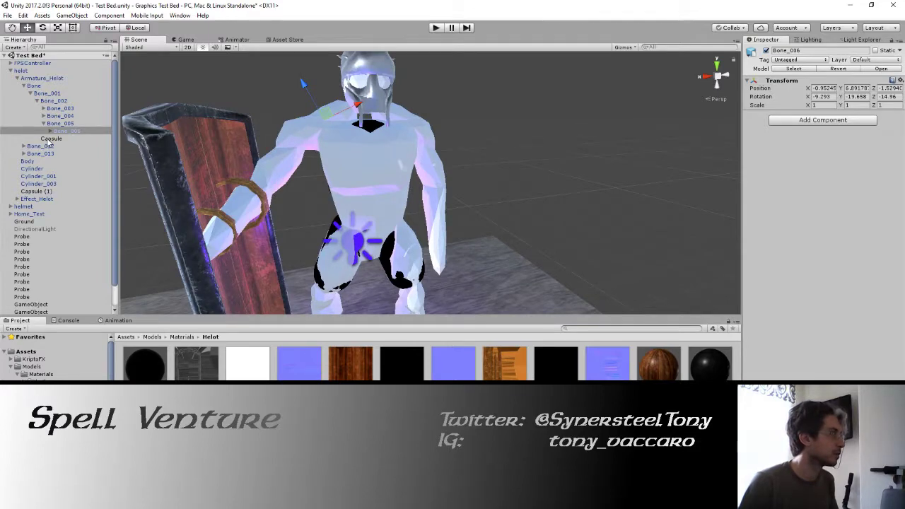
Step: Parent Capsule (1) under Bone_005, move and rotate Bone_005, then deactivate the Body mesh
left_click_drag(50, 145, 48, 141)
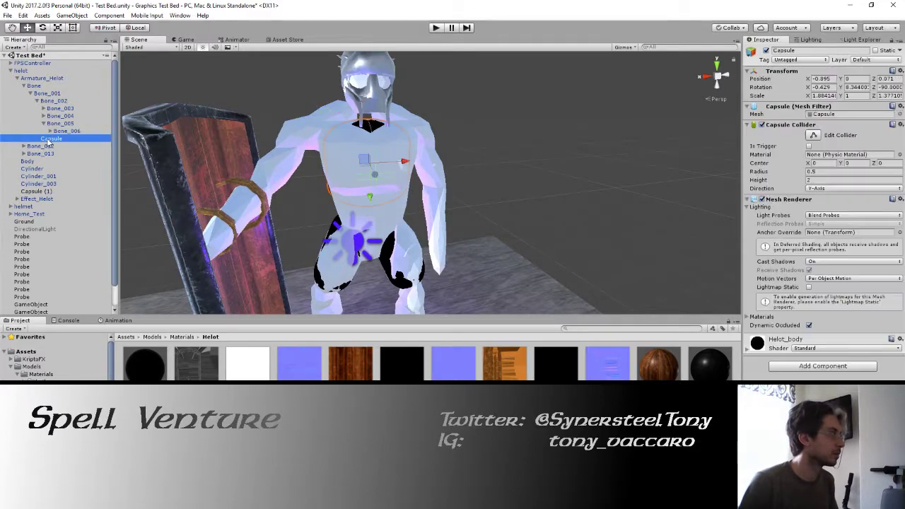
left_click(47, 193)
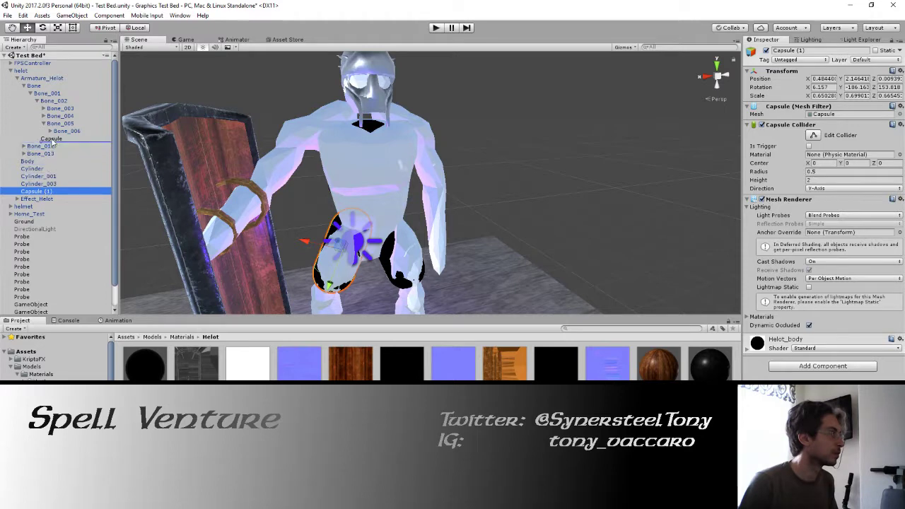
left_click_drag(53, 143, 78, 125)
left_click(80, 125)
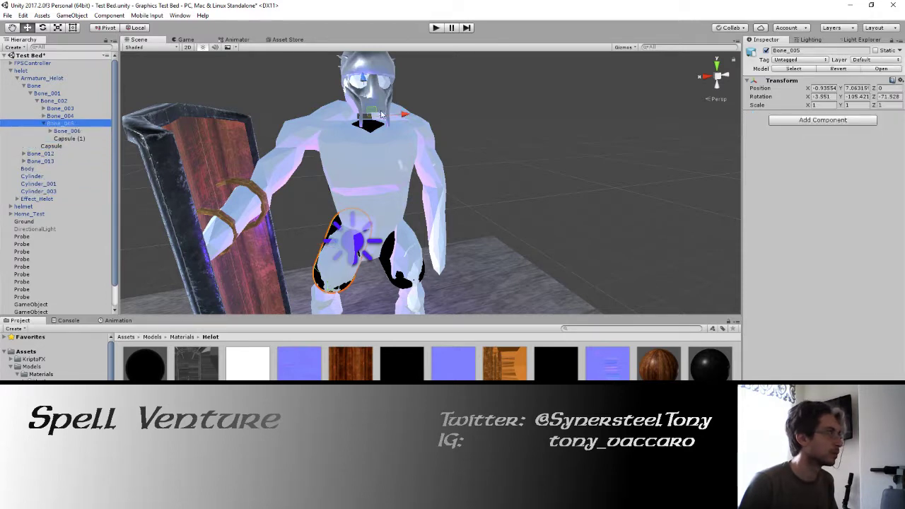
mouse_move(381, 113)
left_mouse_down()
mouse_move(420, 116)
mouse_move(300, 85)
mouse_move(357, 88)
left_mouse_up()
key("e")
left_click_drag(364, 86, 228, 110)
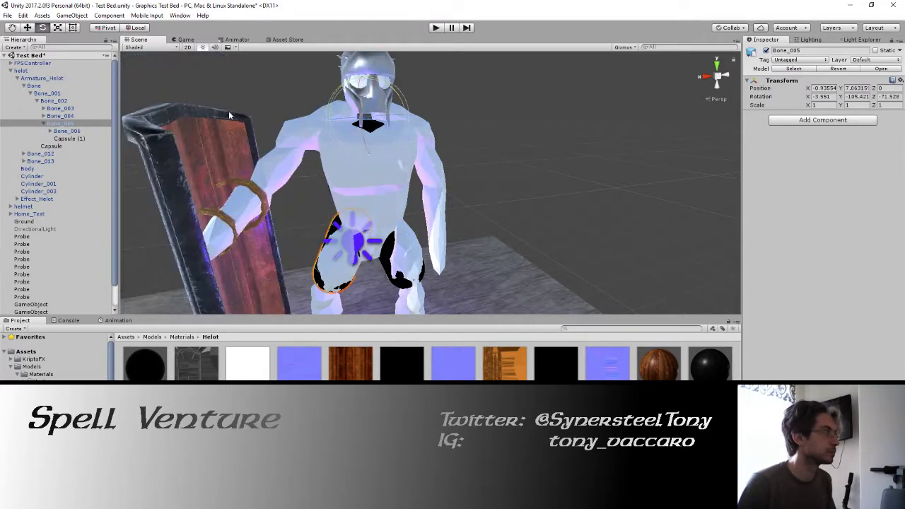
left_click(27, 169)
left_click(763, 51)
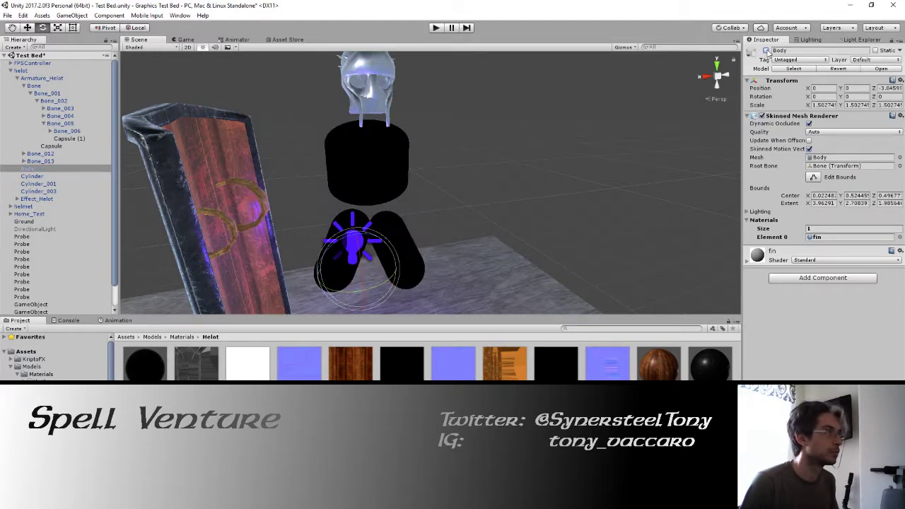
Step: Reactivate Body, set Capsule (1) position to 0, 0, 0, and tilt it near the neck
left_click(764, 51)
left_click(79, 140)
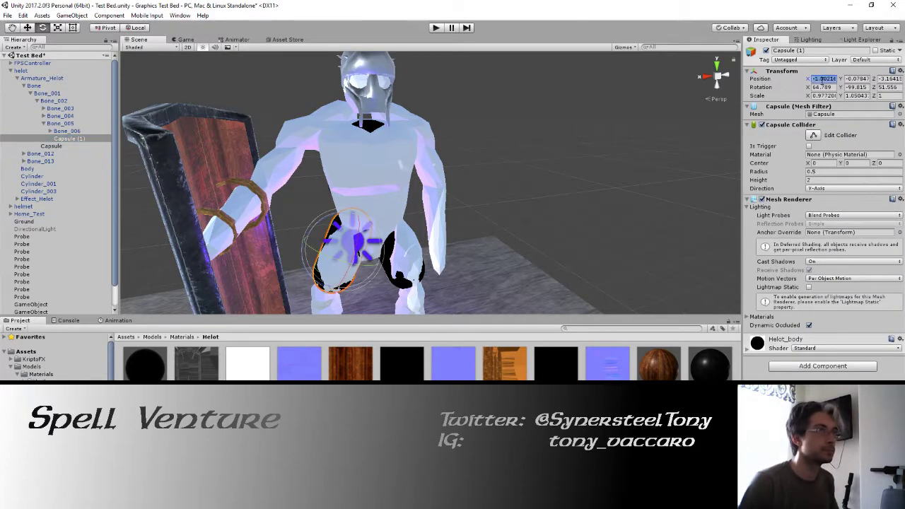
type("0")
key("Tab")
type("0")
key("Tab")
type("0")
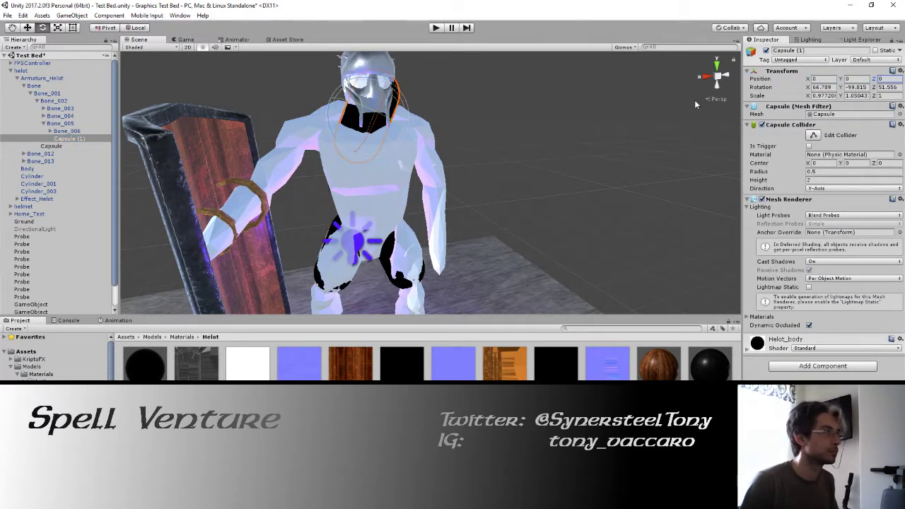
left_click_drag(328, 115, 346, 76)
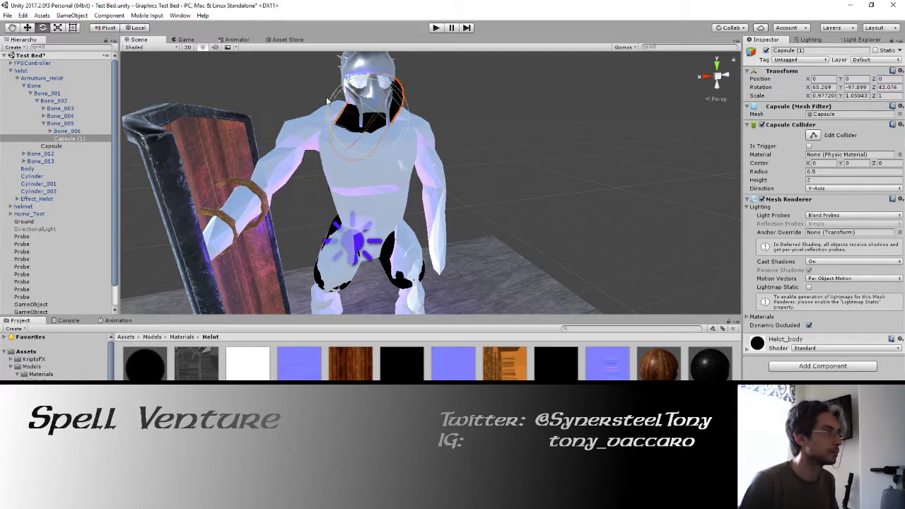
Step: Parent Capsule (1) under Bone_008 and zero its position fields
left_click(58, 131)
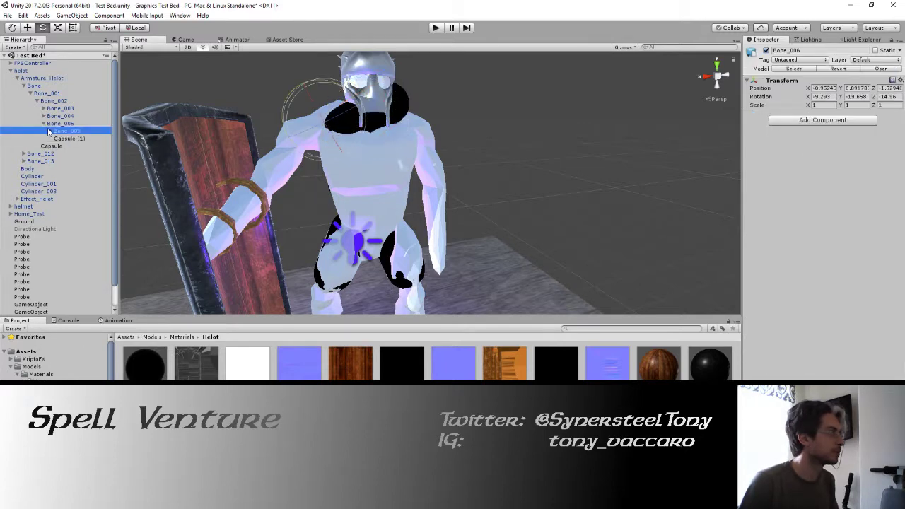
left_click(49, 131)
left_click(74, 138)
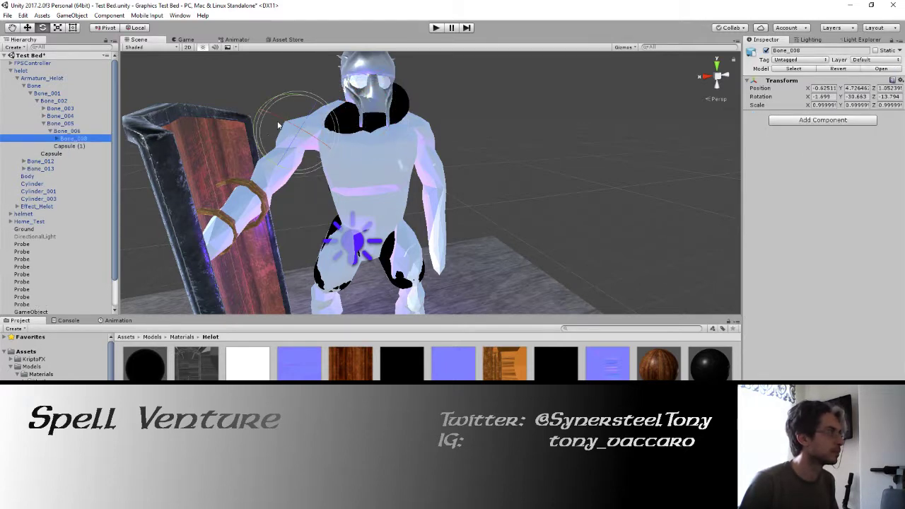
left_click_drag(70, 147, 78, 140)
left_click(823, 78)
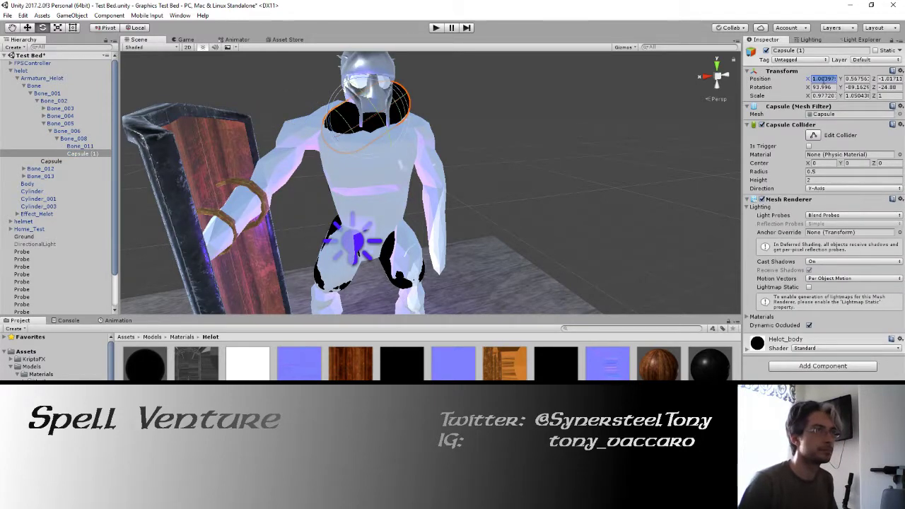
type("0")
key("Tab")
type("0")
key("Tab")
type("0")
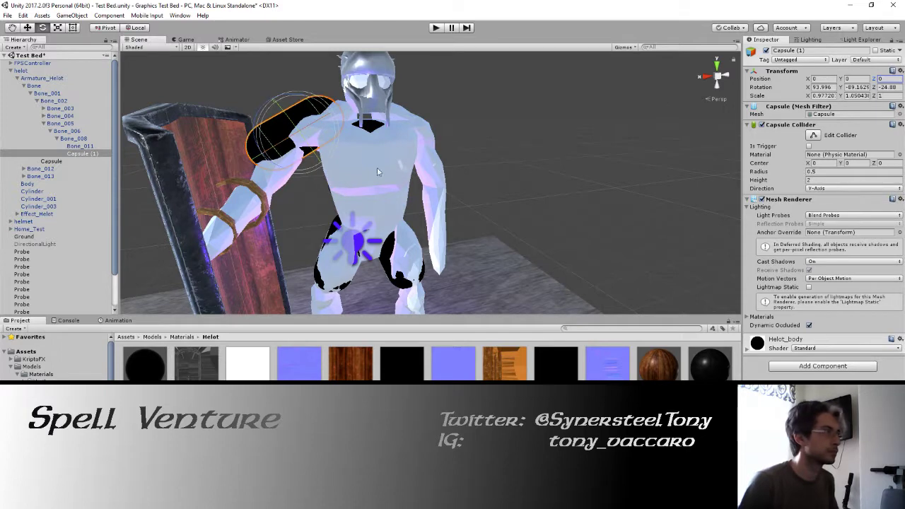
type("r")
Step: Shorten Capsule (1) along X, flatten it along Y, then lengthen it along Y
left_click_drag(275, 99, 276, 116)
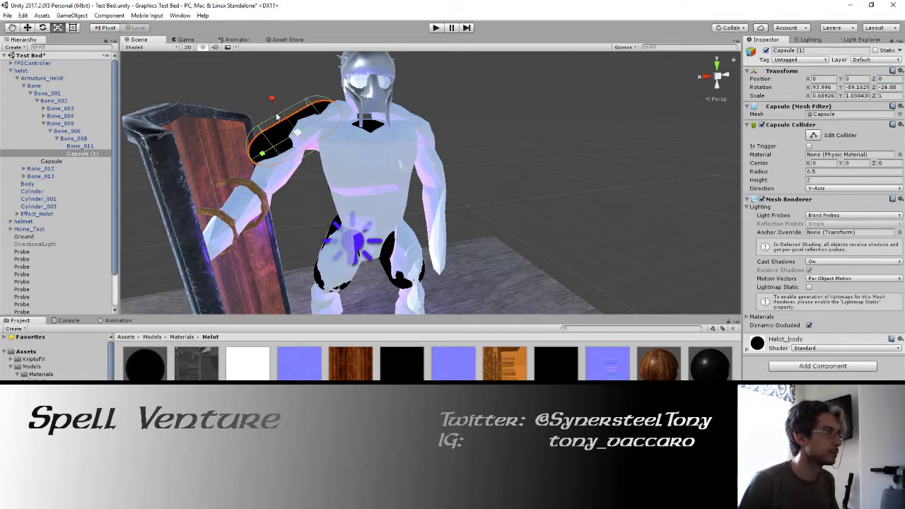
key("ctrl+z")
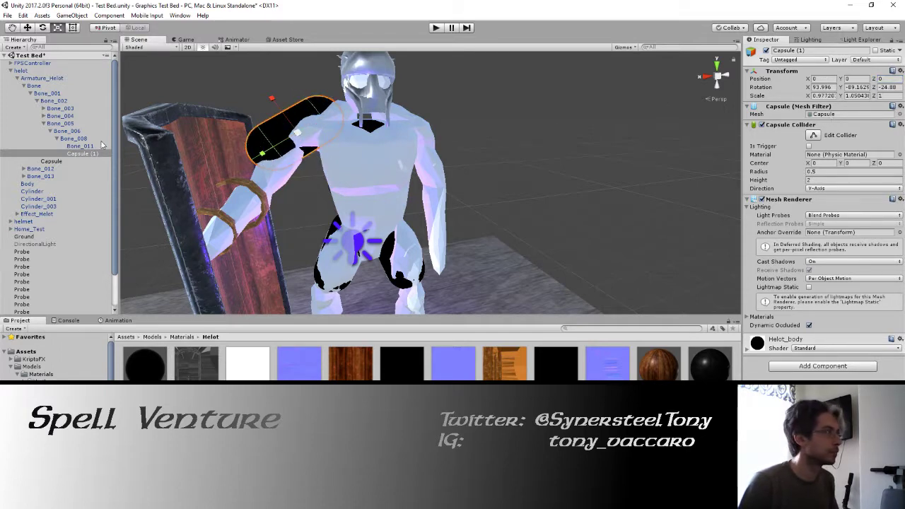
left_click(100, 146)
left_click(99, 154)
left_click_drag(275, 100, 280, 110)
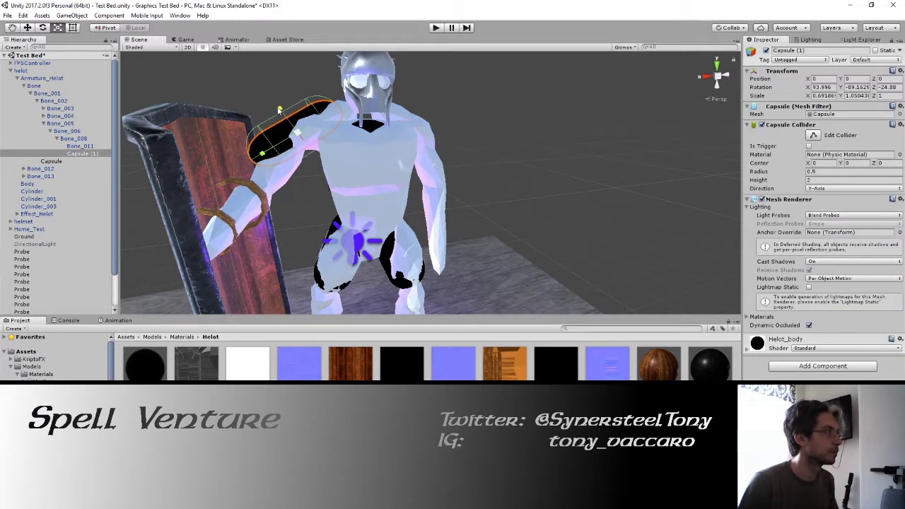
mouse_move(263, 153)
left_mouse_down()
mouse_move(277, 151)
mouse_move(335, 185)
mouse_move(327, 162)
left_mouse_up()
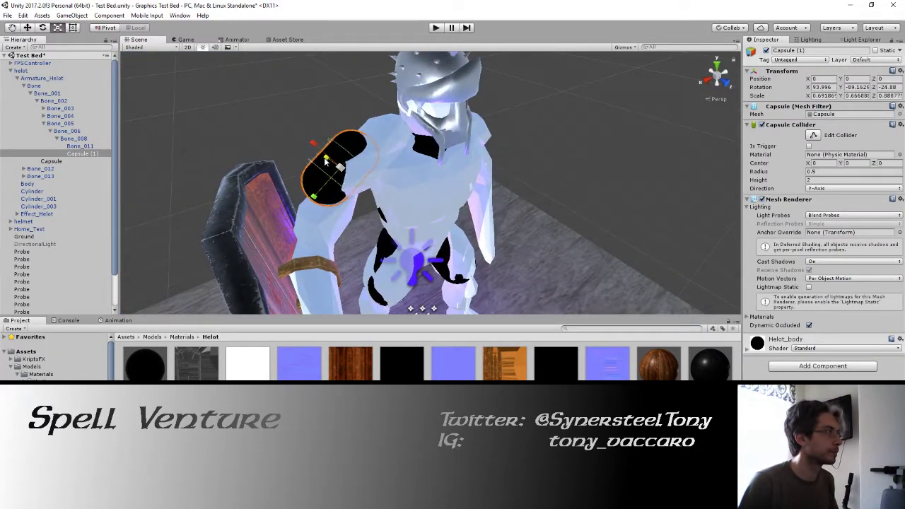
left_click_drag(401, 189, 322, 131, "alt")
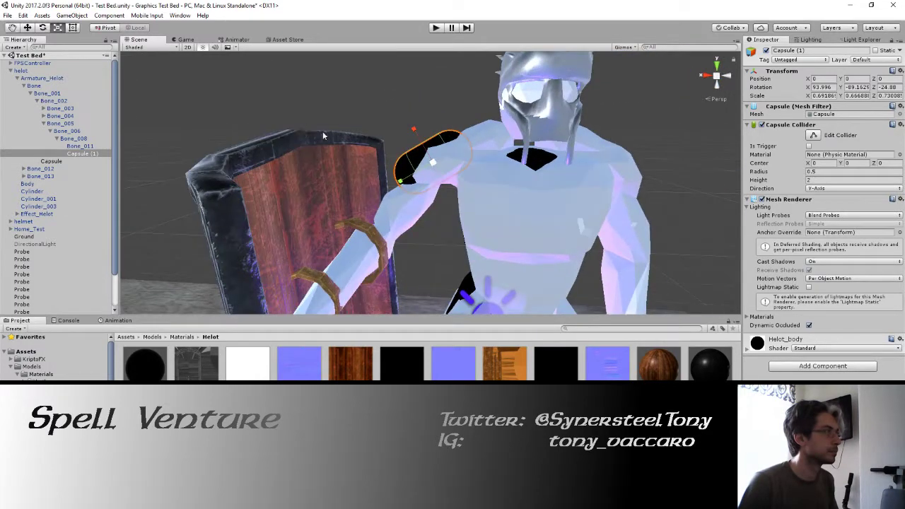
key("r")
left_click_drag(400, 179, 386, 185)
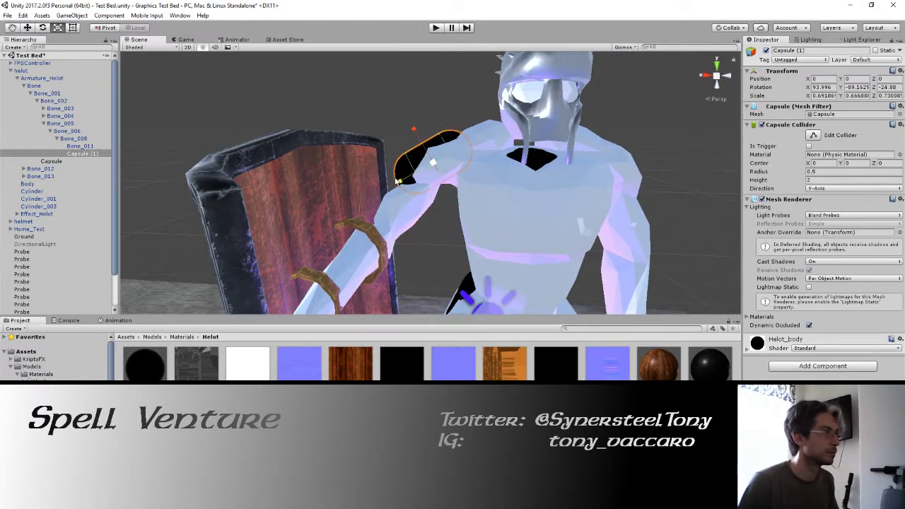
Step: Rotate Capsule (1) and move it up to sit beside the shoulder
key("e")
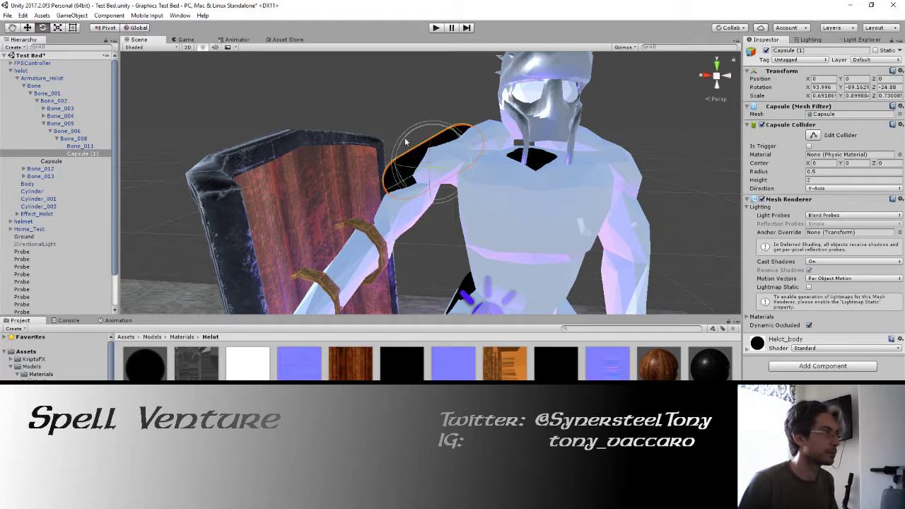
mouse_move(407, 143)
left_mouse_down()
mouse_move(632, 232)
mouse_move(407, 175)
left_mouse_up()
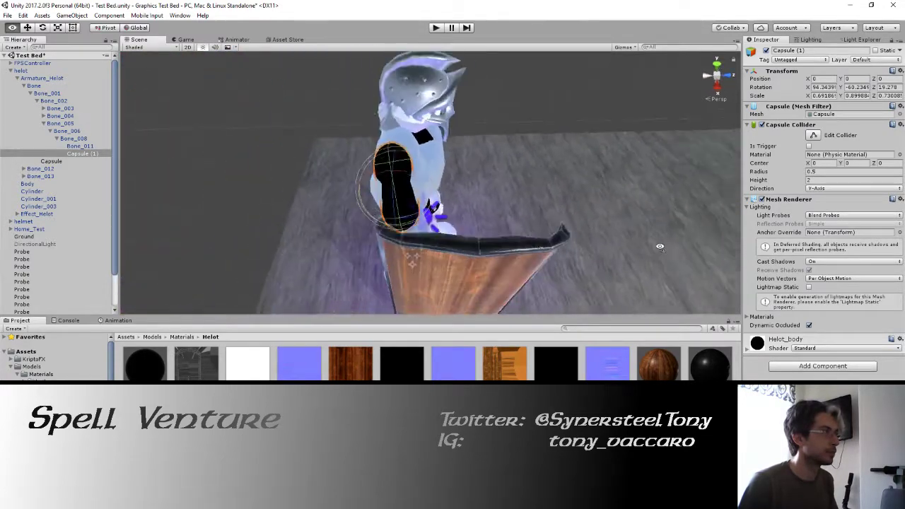
mouse_move(383, 207)
left_mouse_down("alt")
mouse_move(400, 214)
mouse_move(365, 213)
left_mouse_up("alt")
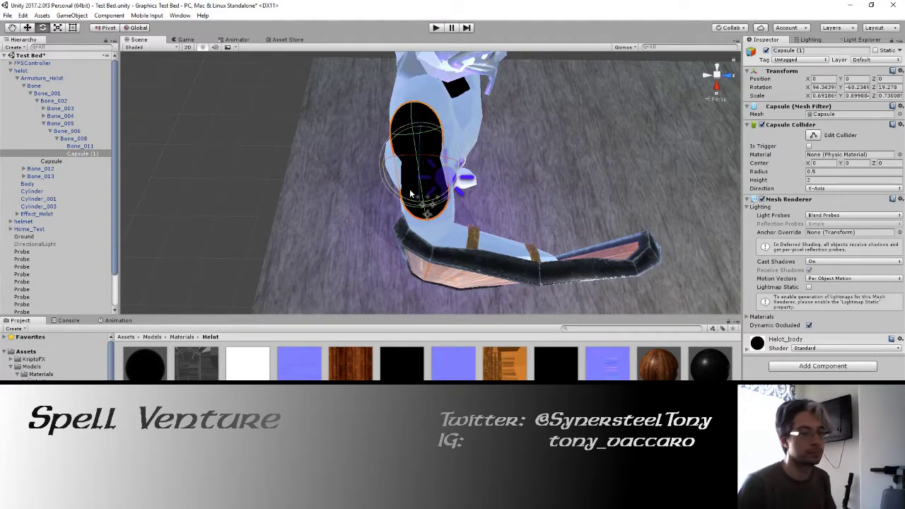
left_click_drag(406, 196, 571, 116, "alt")
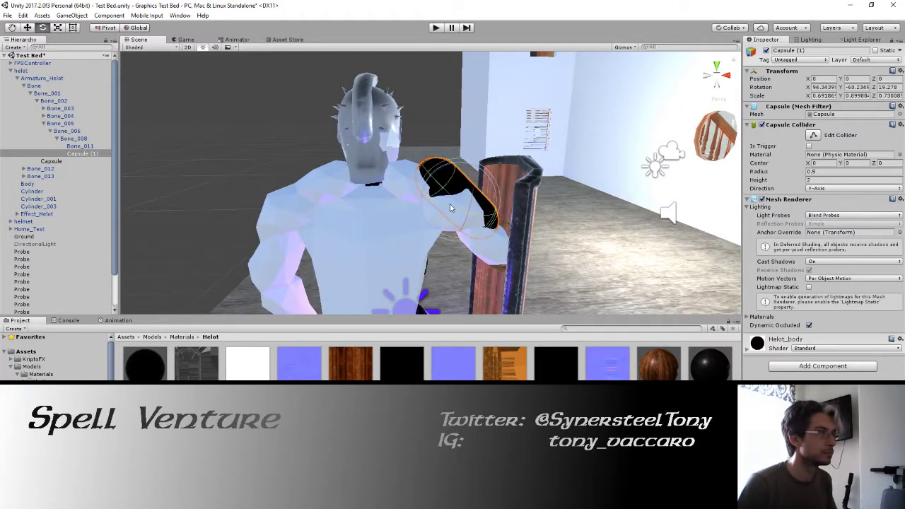
left_click_drag(449, 207, 465, 181)
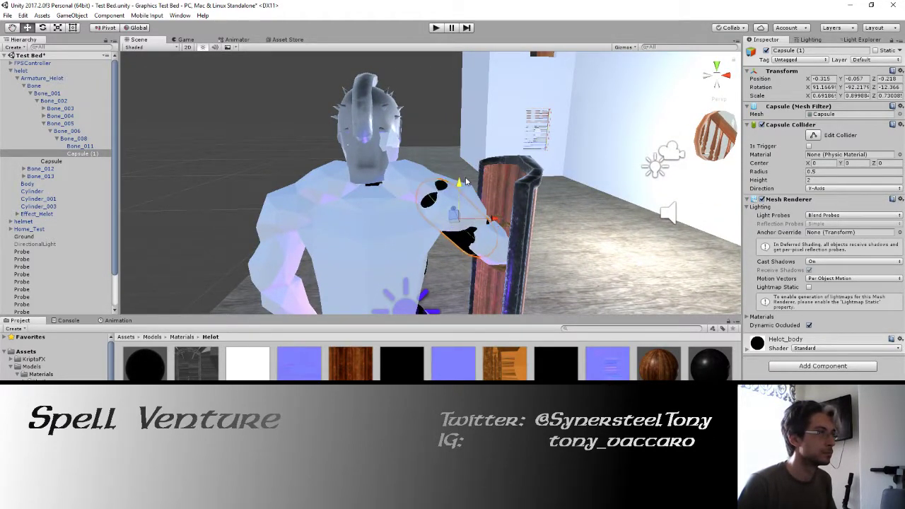
left_click_drag(486, 219, 468, 185)
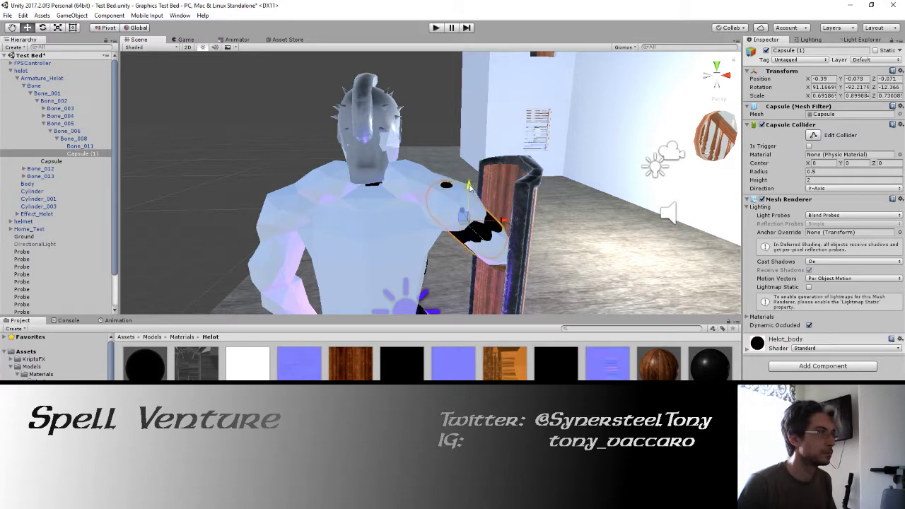
Step: Rotate Capsule (1) to follow the forearm and inspect it around the shield
mouse_move(559, 166)
left_mouse_down("alt")
mouse_move(210, 191)
mouse_move(177, 148)
mouse_move(195, 127)
left_mouse_up("alt")
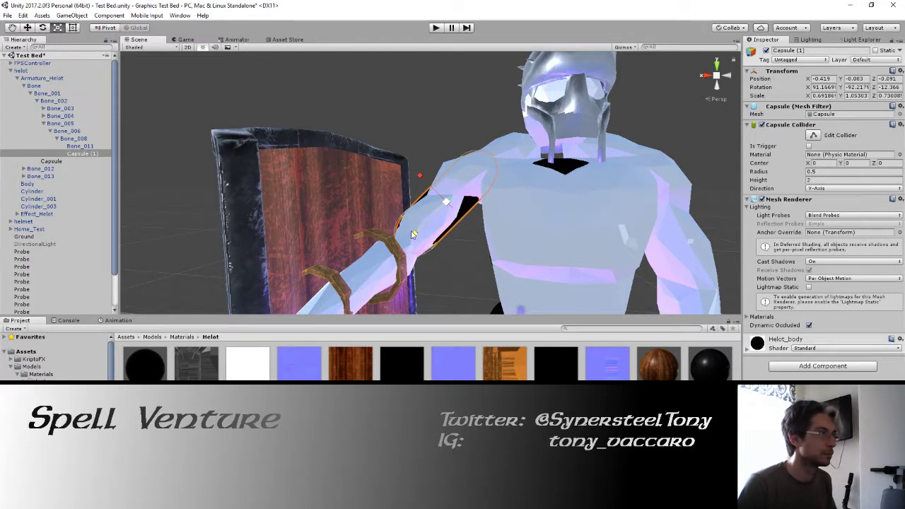
key("e")
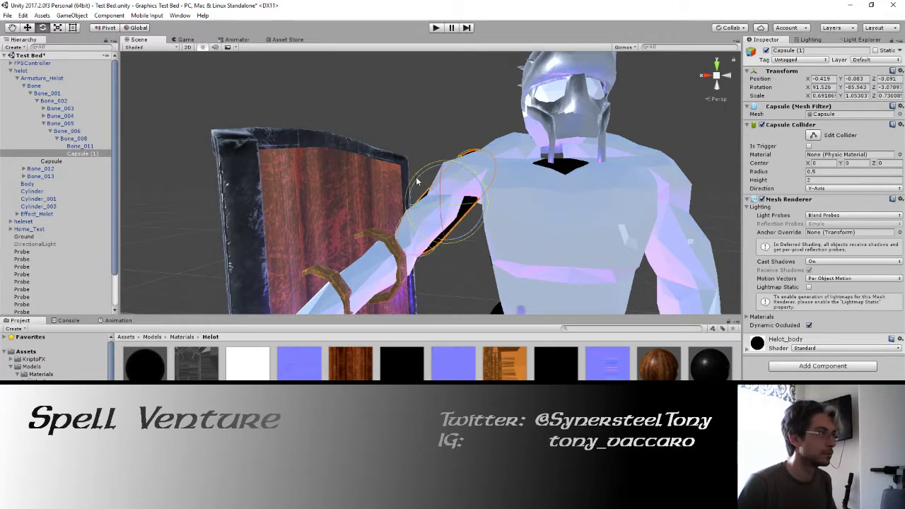
left_click_drag(417, 182, 447, 192)
key("w")
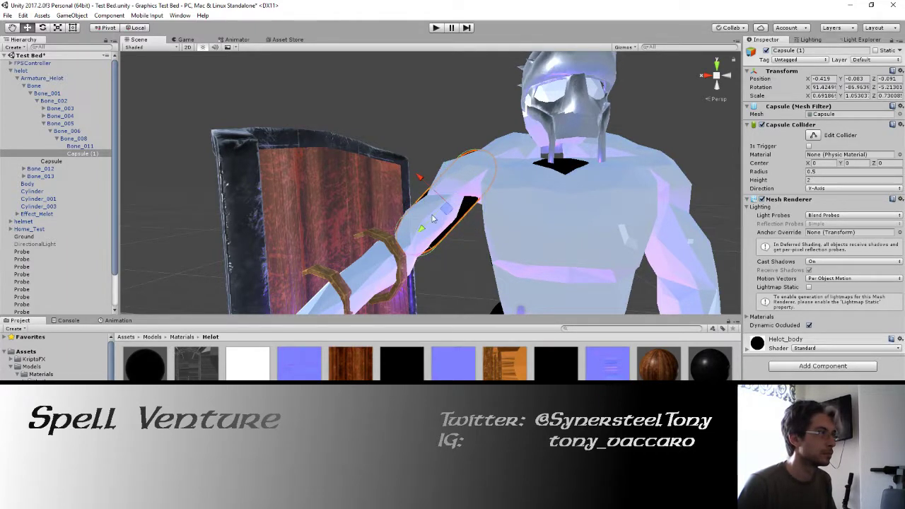
mouse_move(419, 235)
left_mouse_down("alt")
mouse_move(443, 186)
mouse_move(541, 188)
left_mouse_up("alt")
scroll(542, 188, "down", 5)
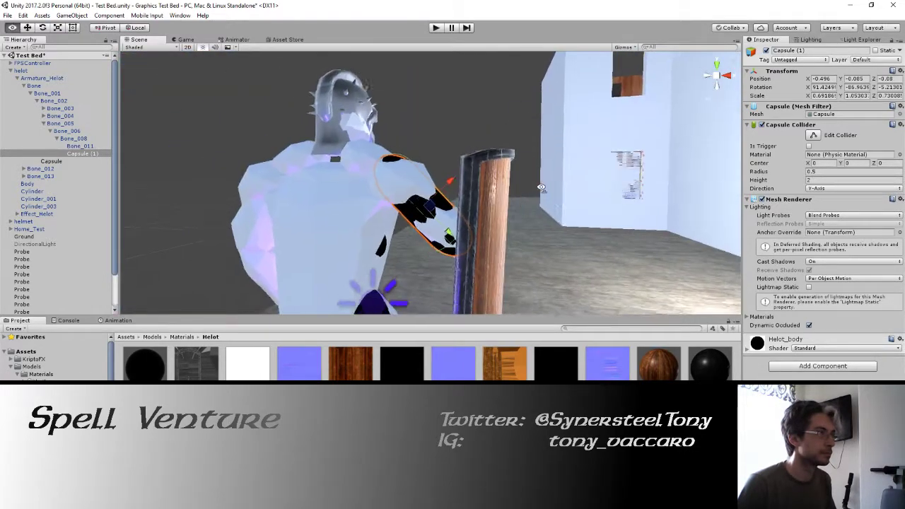
Step: Deactivate the helot's Body object, then run and stop a Play-mode test
left_click(31, 184)
key("alt+shift+a")
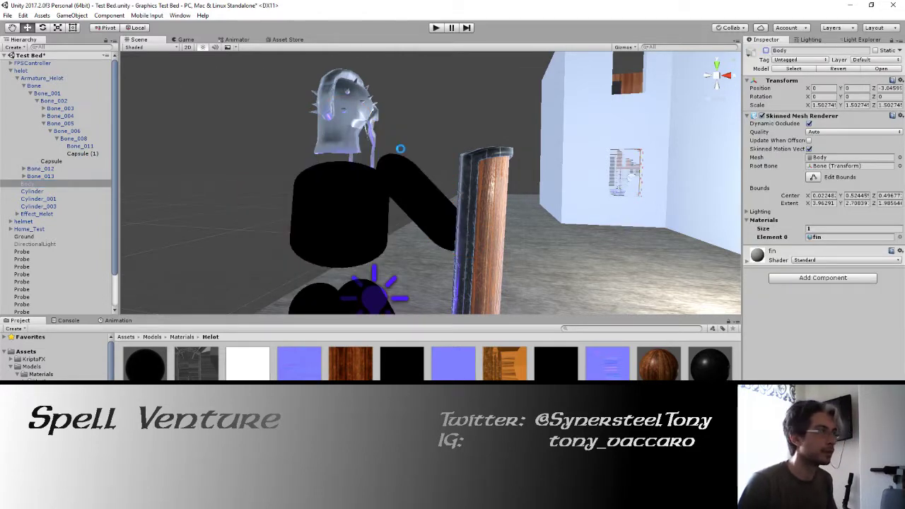
left_click(433, 28)
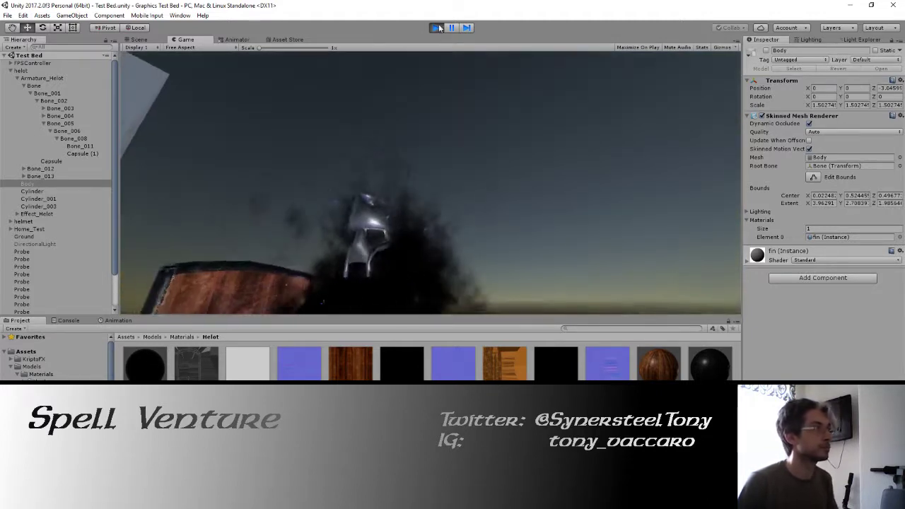
key("ctrl+p")
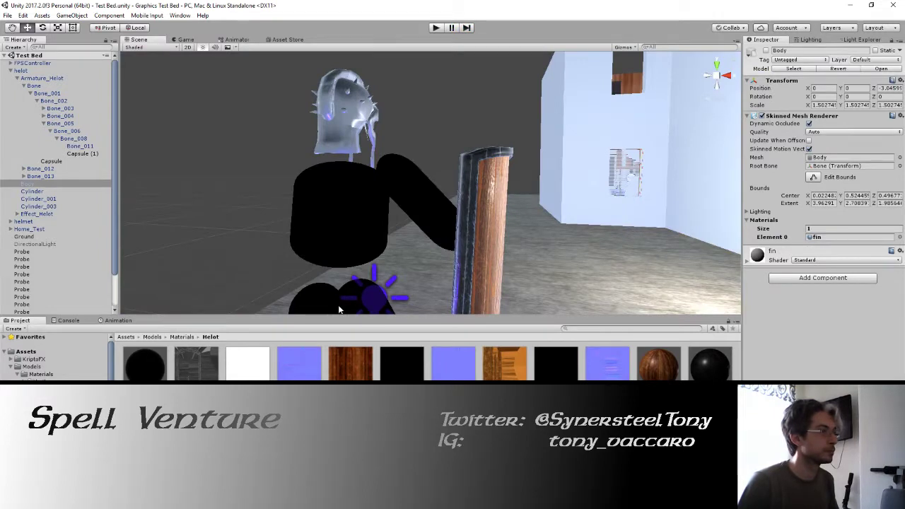
Step: Delete Capsule (1), the black Capsule and the Capsule under Bone_013
left_click(84, 153)
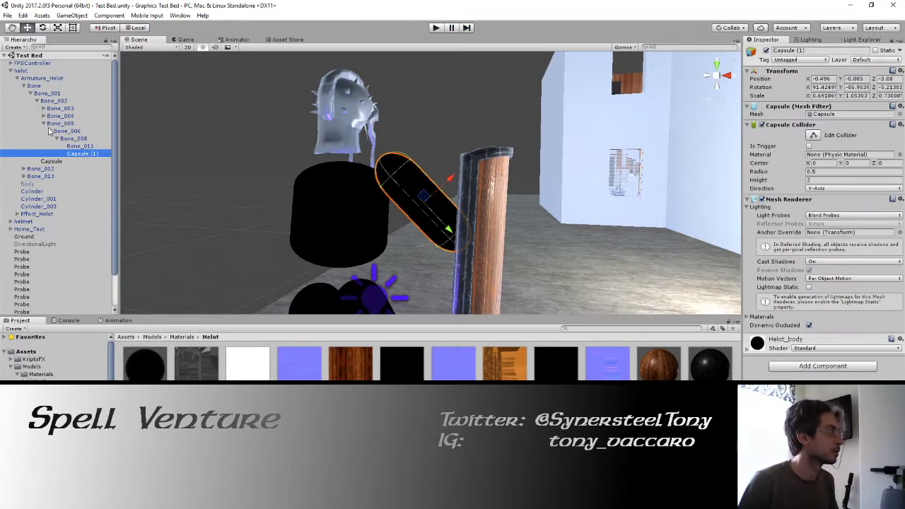
left_click(43, 116)
left_click(46, 101)
left_click(44, 108)
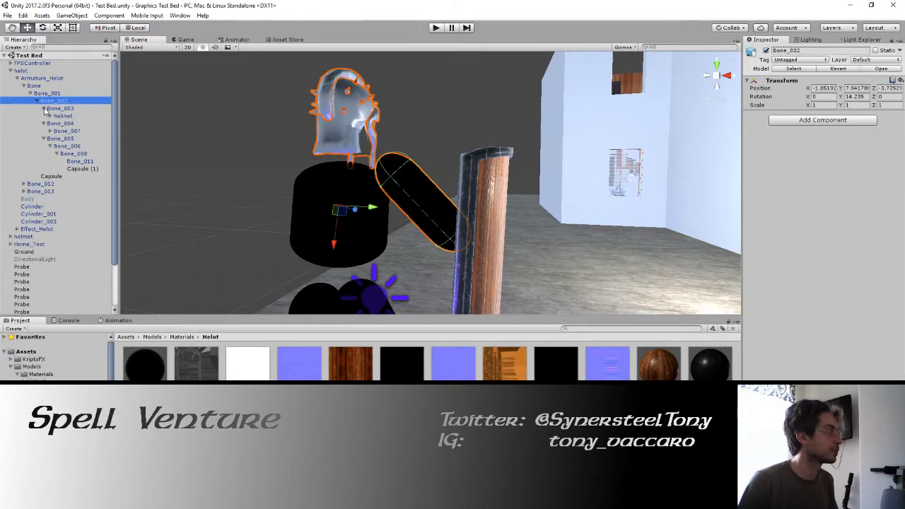
left_click(80, 168)
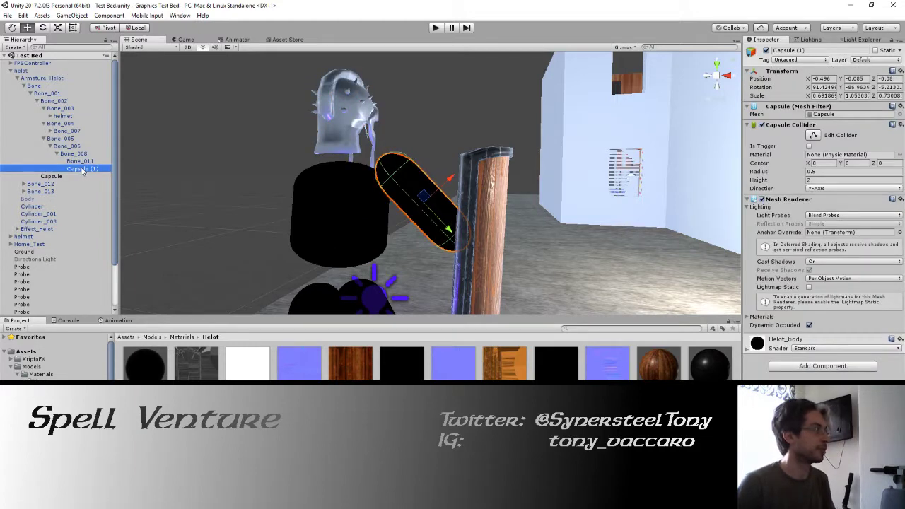
key("Delete")
left_click(70, 169)
key("Delete")
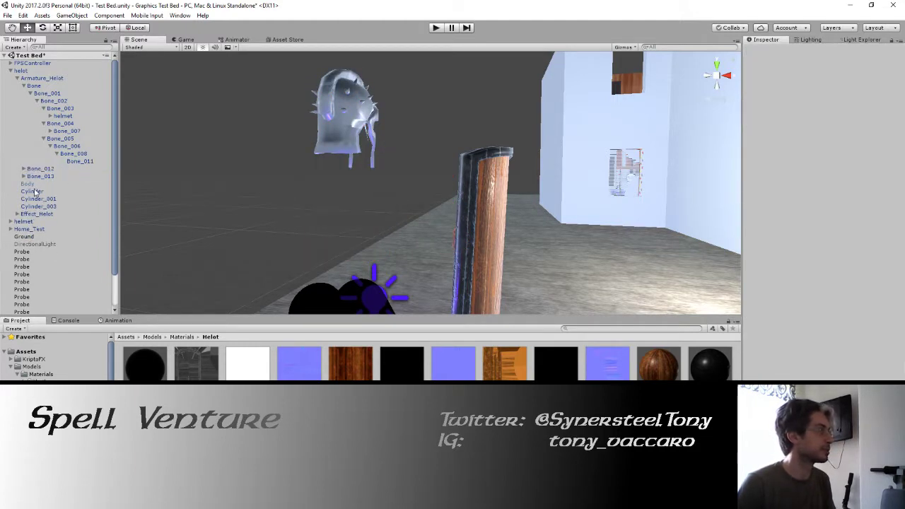
left_click(23, 168)
left_click(23, 190)
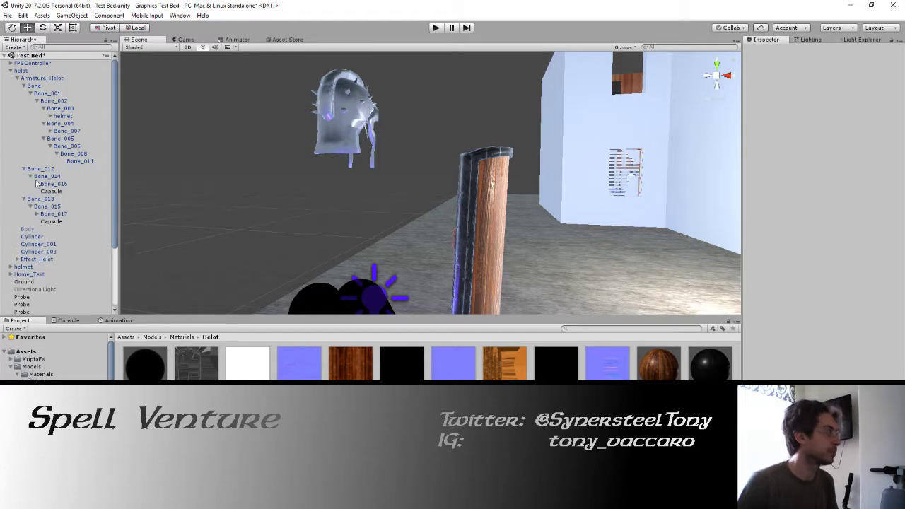
left_click(53, 214)
key("Delete")
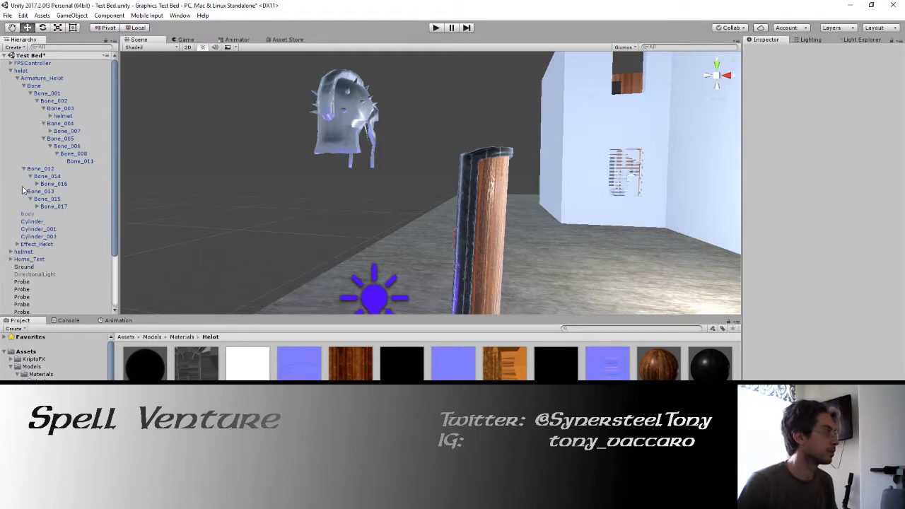
Step: Collapse the bone hierarchy, view the Helot_body material, then show the helot front-on in Blender
left_click(23, 190)
left_click(24, 168)
left_click(43, 139)
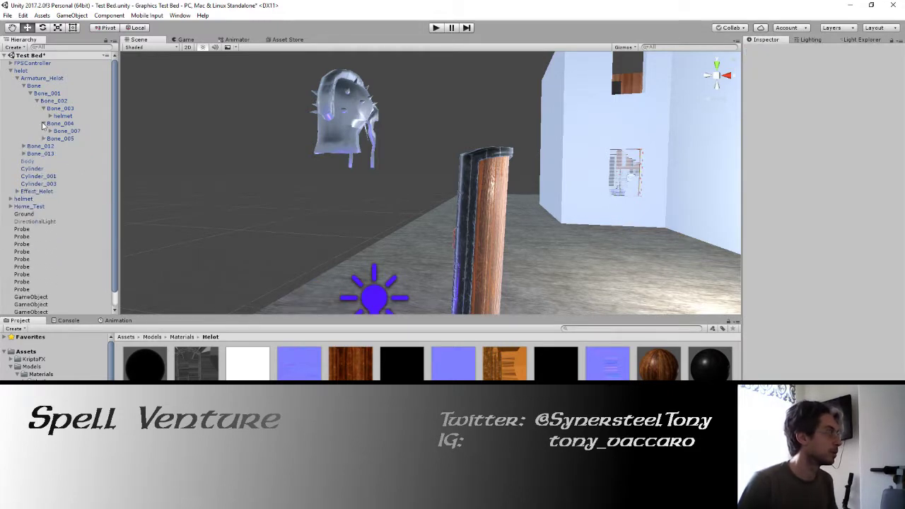
left_click(43, 123)
left_click(43, 109)
left_click(36, 100)
left_click(30, 94)
left_click(23, 86)
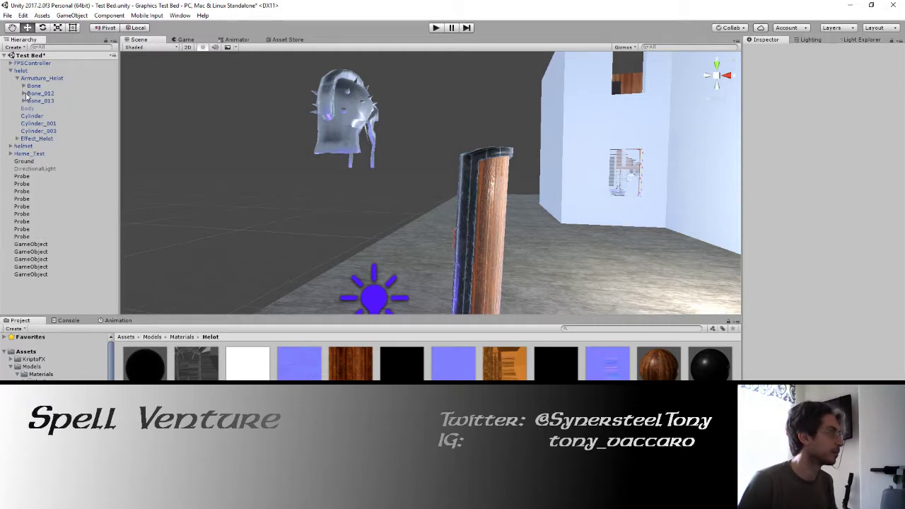
left_click(145, 362)
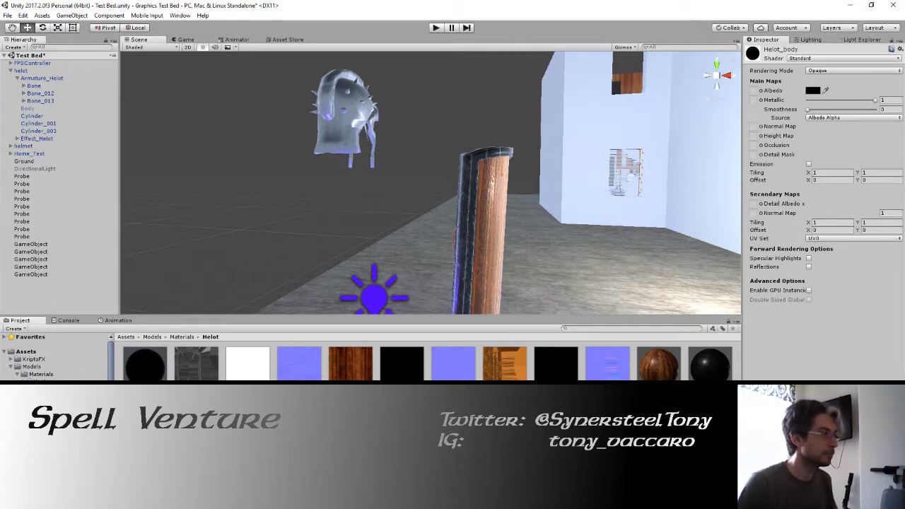
key("alt+Tab")
key("KP_1")
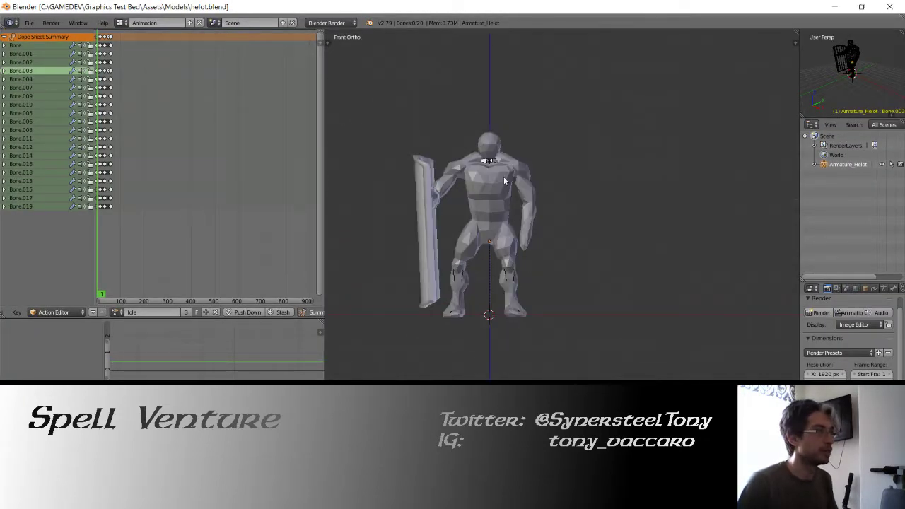
Step: Duplicate the helot's Body mesh as Body.001 and preview its animation
right_click(451, 193)
scroll(490, 224, "up", 3)
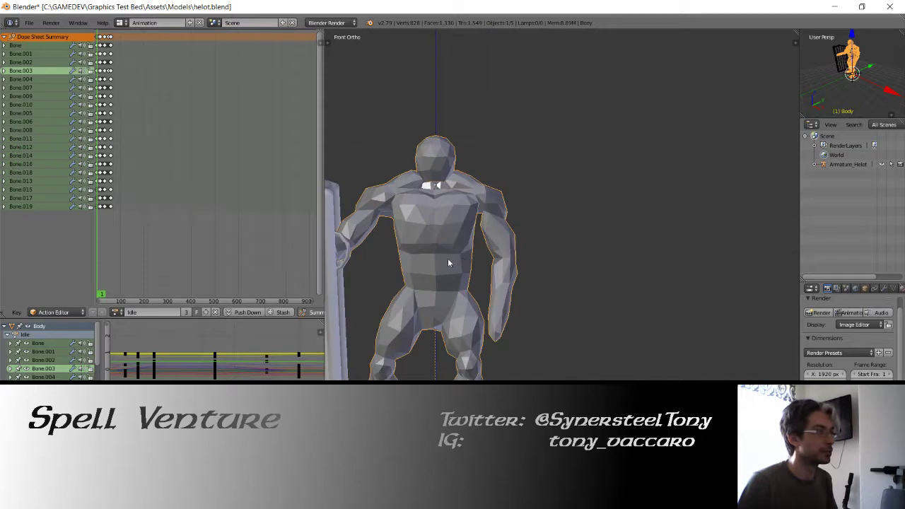
mouse_move(447, 258)
middle_mouse_down()
mouse_move(484, 233)
mouse_move(489, 253)
mouse_move(494, 245)
mouse_move(466, 250)
middle_mouse_up()
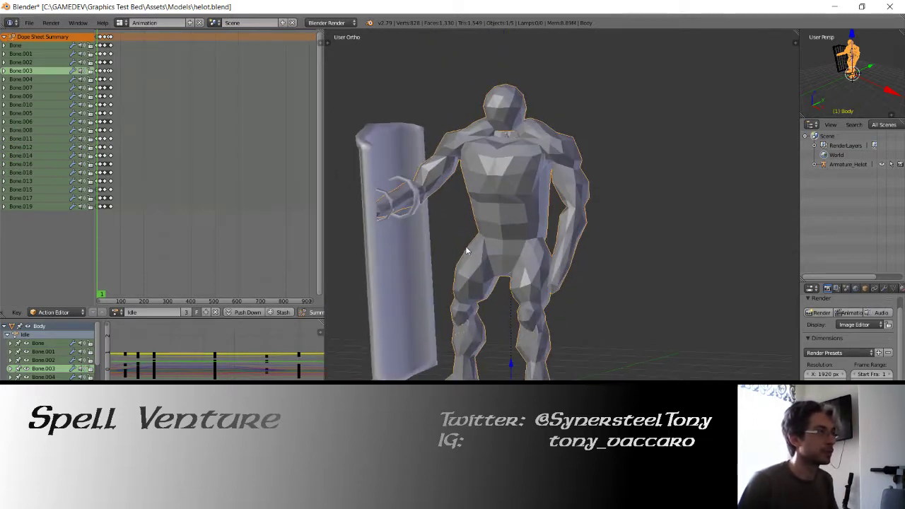
key("KP_1")
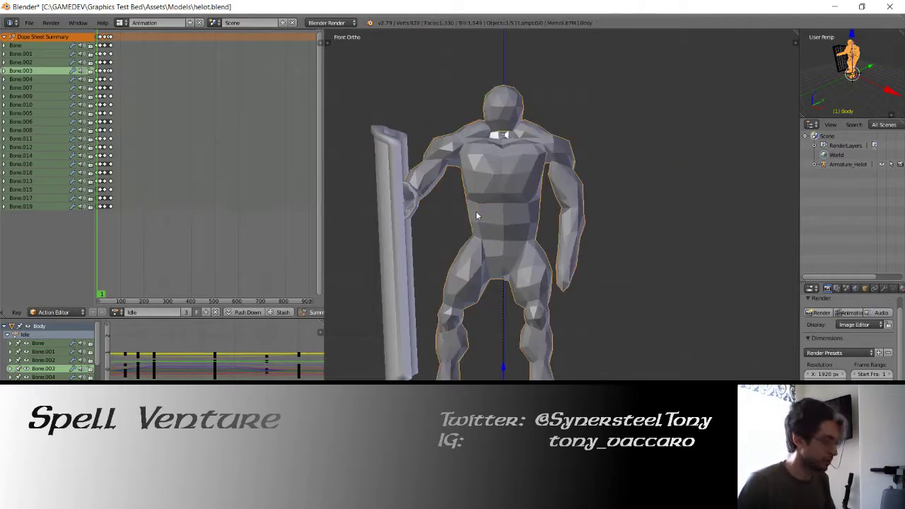
key("shift+d")
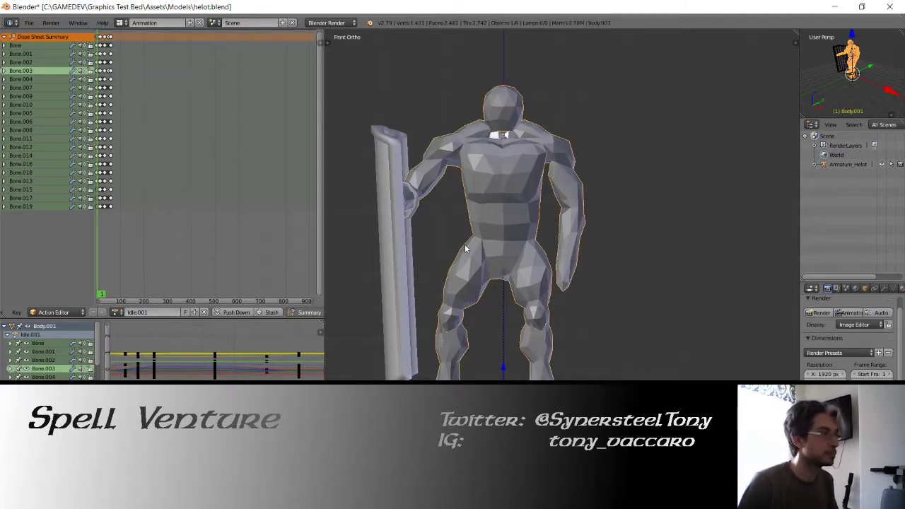
key("alt+a")
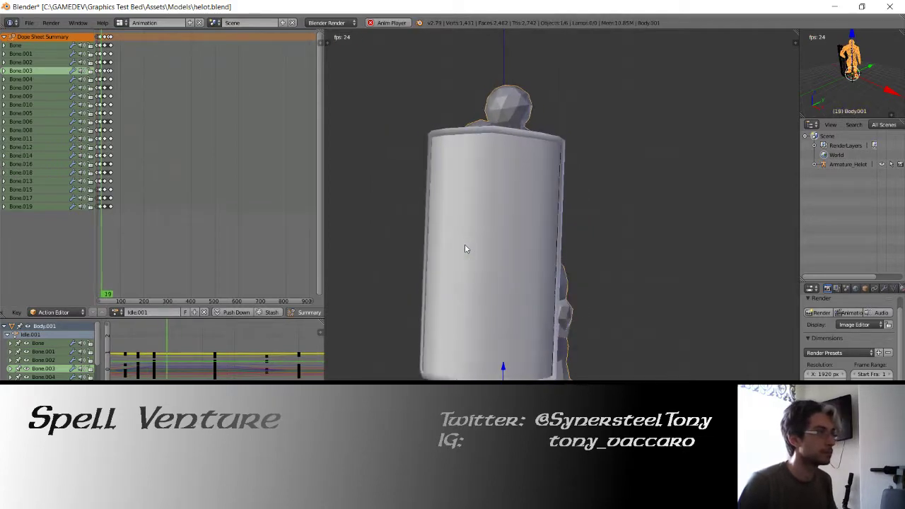
key("Escape")
key("Tab")
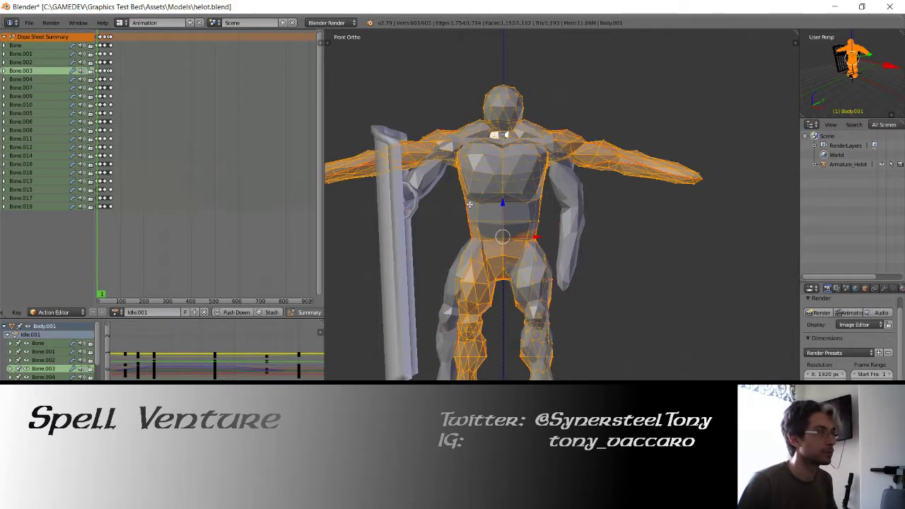
key("Tab")
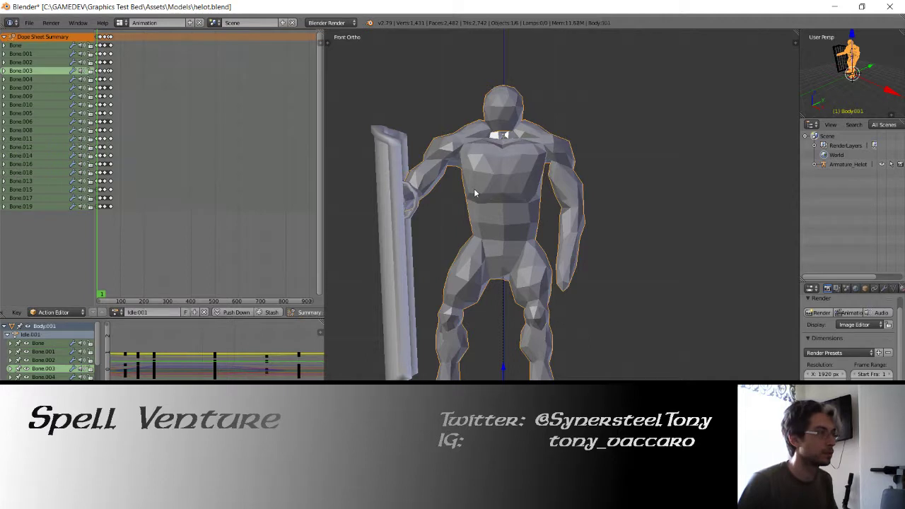
key("Tab")
key("Tab")
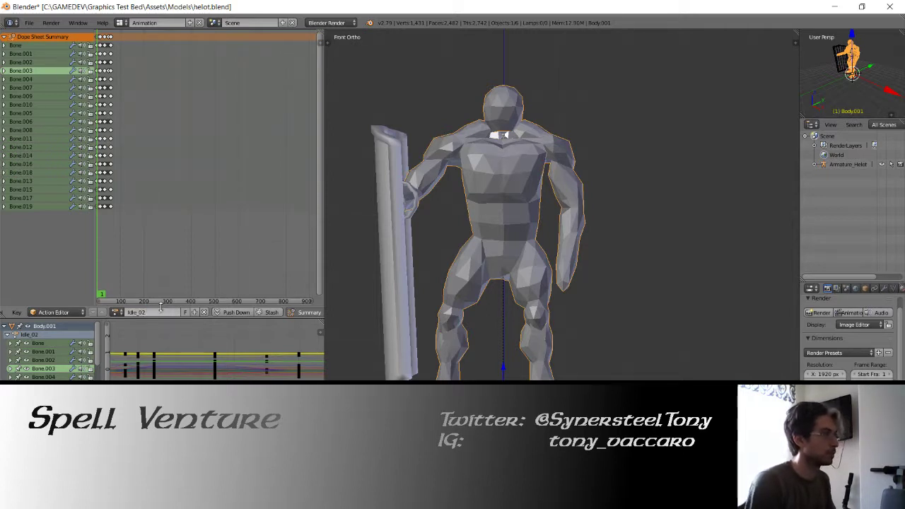
Step: Save the blend file, overwriting it, and move the duplicate to layer 2
key("ctrl+s")
left_click(428, 253)
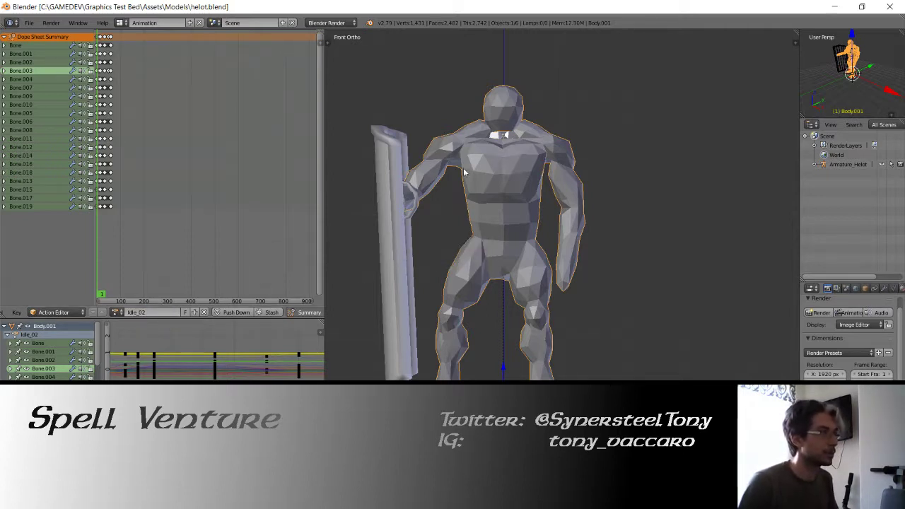
key("Tab")
key("Tab")
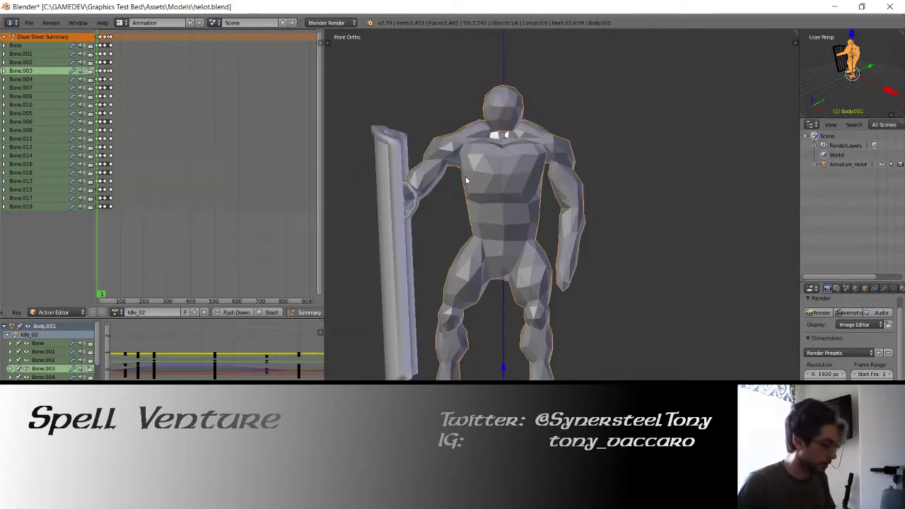
key("m")
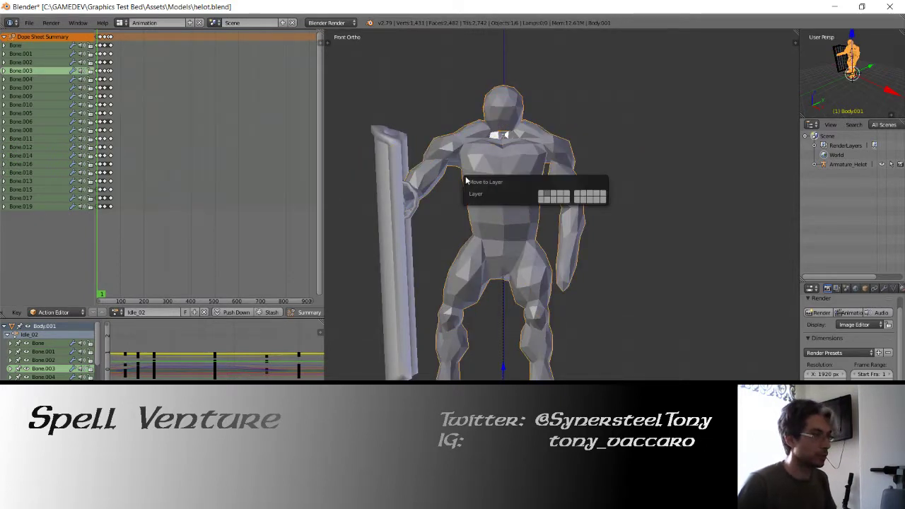
key("alt+a")
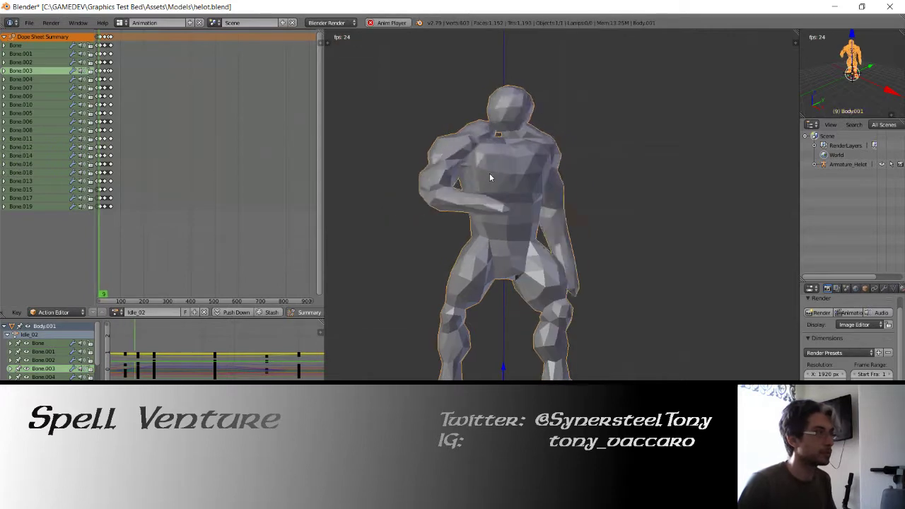
key("Escape")
Step: Switch screen layout, widen the 3D view and snap to front orthographic view
key("ctrl+Right")
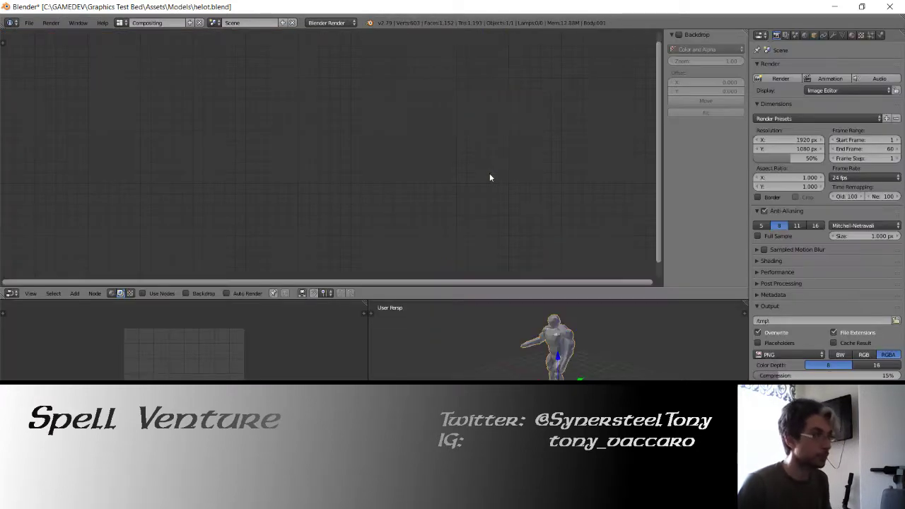
key("ctrl+Right")
key("ctrl+Right")
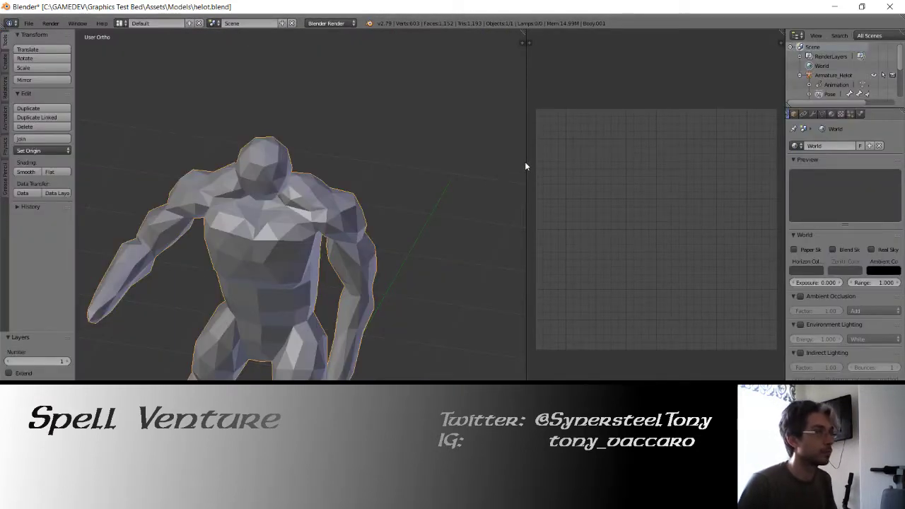
left_click_drag(524, 162, 547, 161)
middle_click_drag(366, 239, 337, 238)
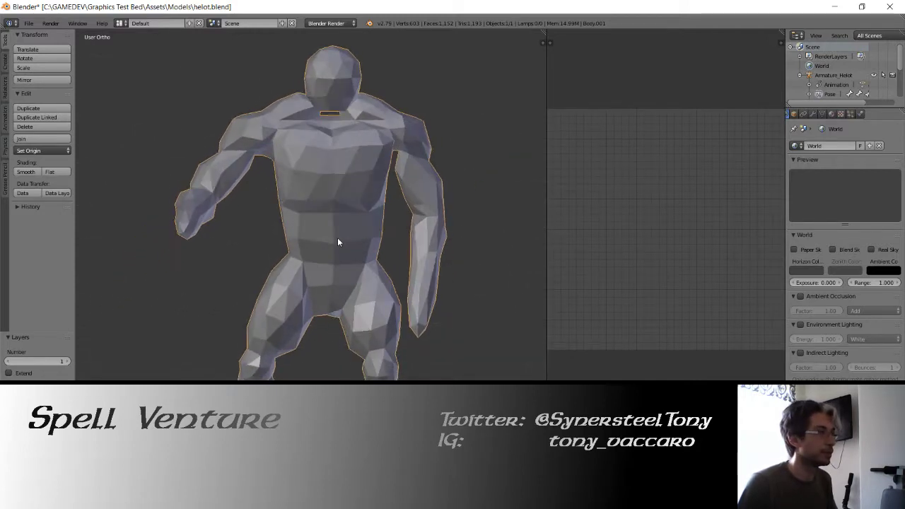
key("KP_1")
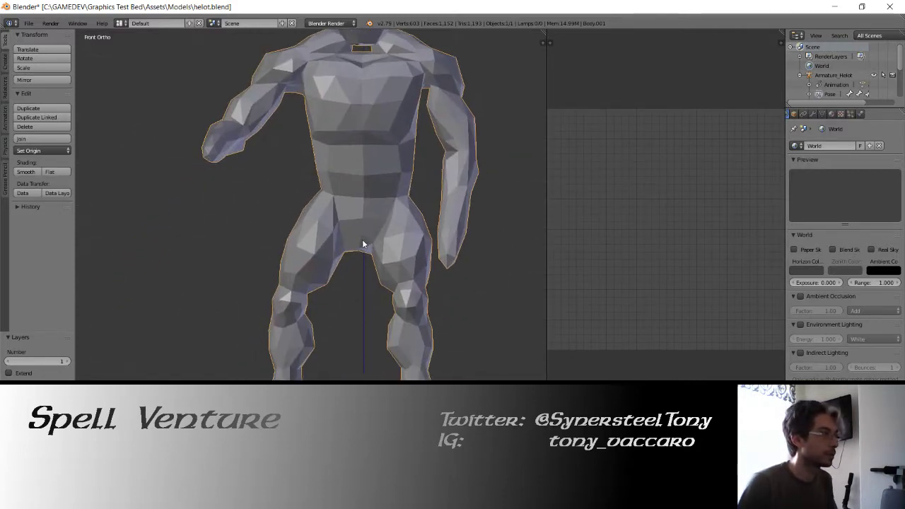
Step: Select both lower legs in wireframe Edit Mode and delete their vertices
key("z")
key("Tab")
key("a")
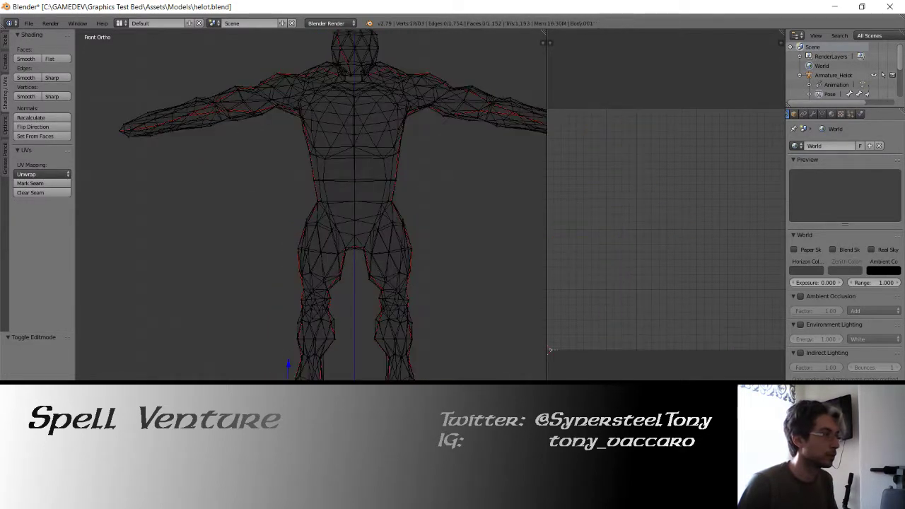
mouse_move(282, 375)
left_mouse_down()
mouse_move(303, 368)
mouse_move(330, 323)
mouse_move(293, 323)
left_mouse_up()
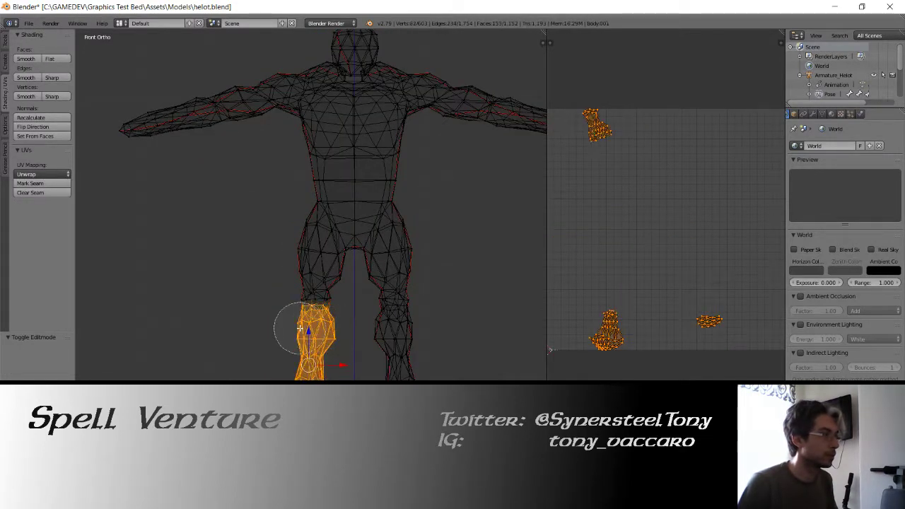
key("Escape")
key("c")
mouse_move(353, 372)
left_mouse_down()
mouse_move(395, 364)
mouse_move(422, 327)
mouse_move(386, 323)
mouse_move(410, 373)
left_mouse_up()
key("Escape")
key("x")
left_click(357, 345)
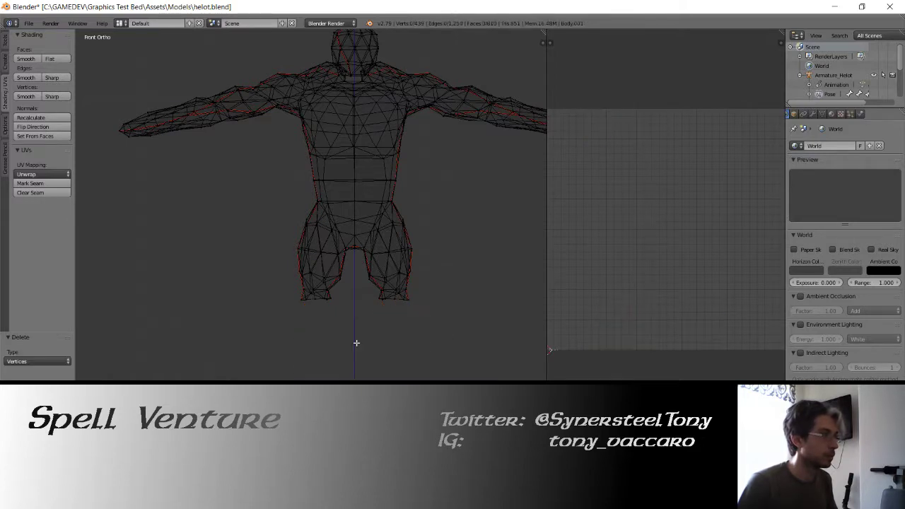
Step: Circle-select the leftover foot vertices and delete them
middle_click_drag(349, 317, 342, 322, "shift")
key("z")
key("z")
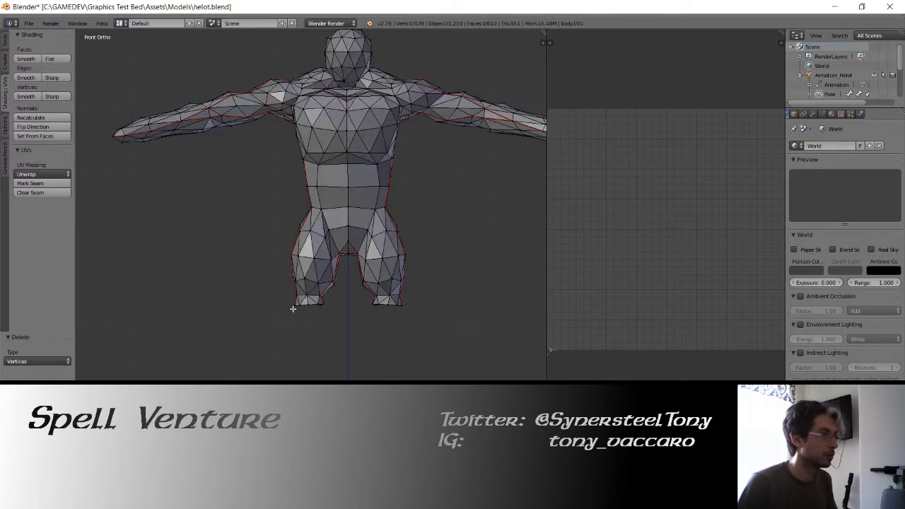
key("z")
key("c")
mouse_move(276, 317)
left_mouse_down()
mouse_move(348, 330)
mouse_move(389, 323)
left_mouse_up()
key("Escape")
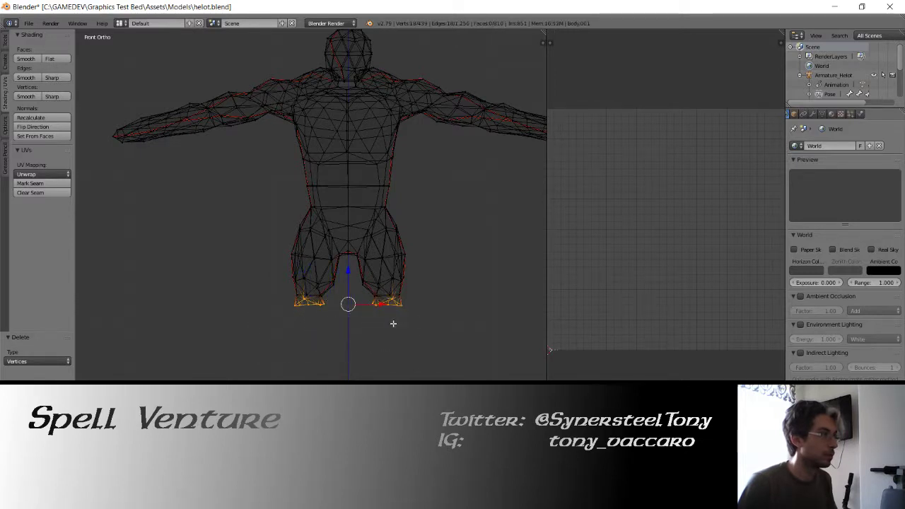
key("c")
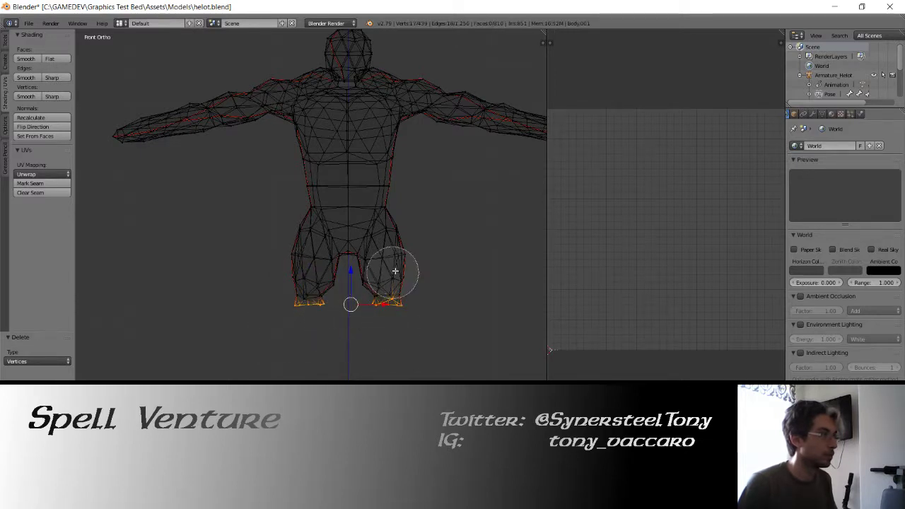
middle_click_drag(389, 269, 392, 281)
key("Escape")
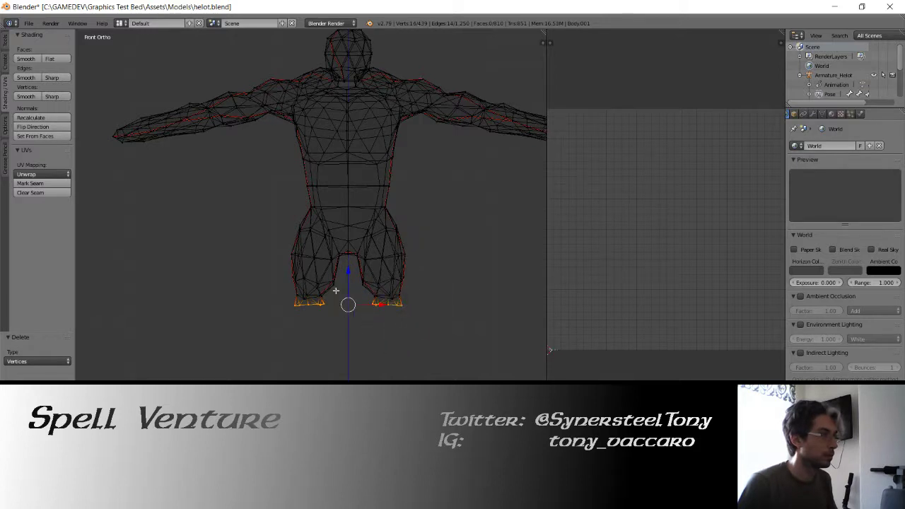
key("x")
left_click(335, 290)
key("z")
Step: Select both forearms and hands and delete their vertices
scroll(311, 283, "up", 2)
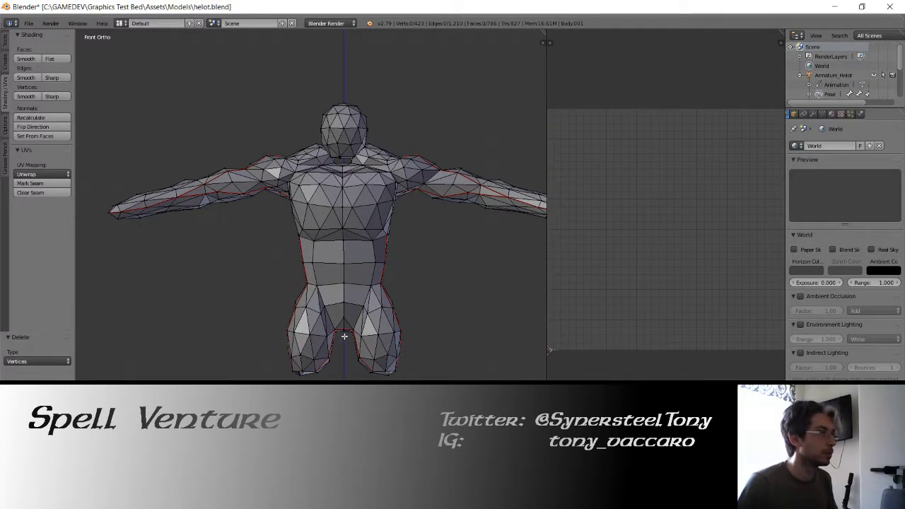
middle_click_drag(225, 269, 300, 274, "shift")
key("z")
left_click_drag(196, 214, 270, 214)
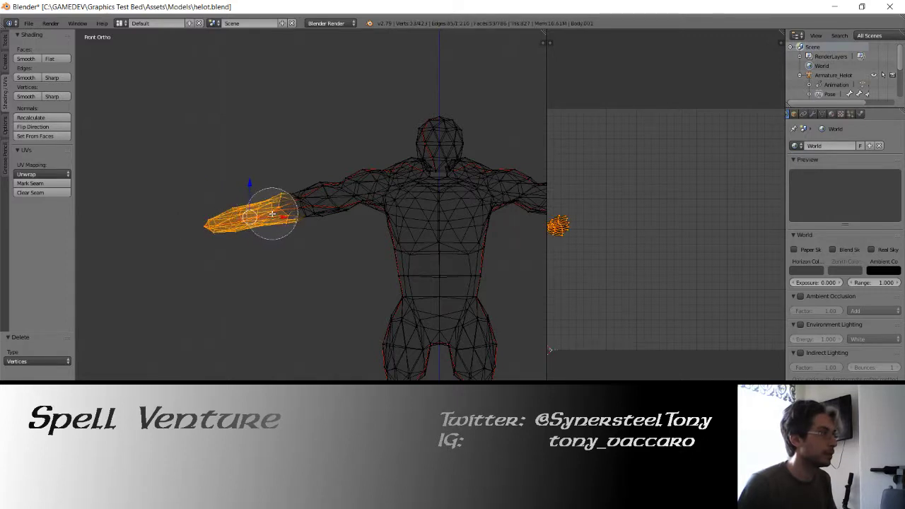
middle_click_drag(447, 248, 287, 257, "shift")
key("c")
left_click_drag(511, 259, 439, 227)
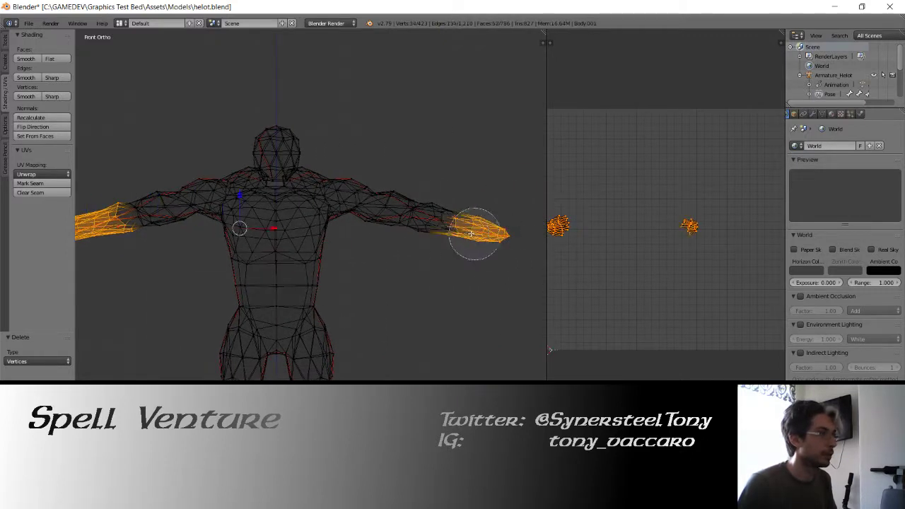
right_click(439, 226)
key("x")
mouse_move(313, 246)
middle_mouse_down("shift")
mouse_move(361, 246)
mouse_move(321, 241)
mouse_move(323, 229)
middle_mouse_up("shift")
left_click(361, 246)
key("z")
Step: Select the shortest edge path from the left arm tip across the shoulders to the right arm tip
key("KP_1")
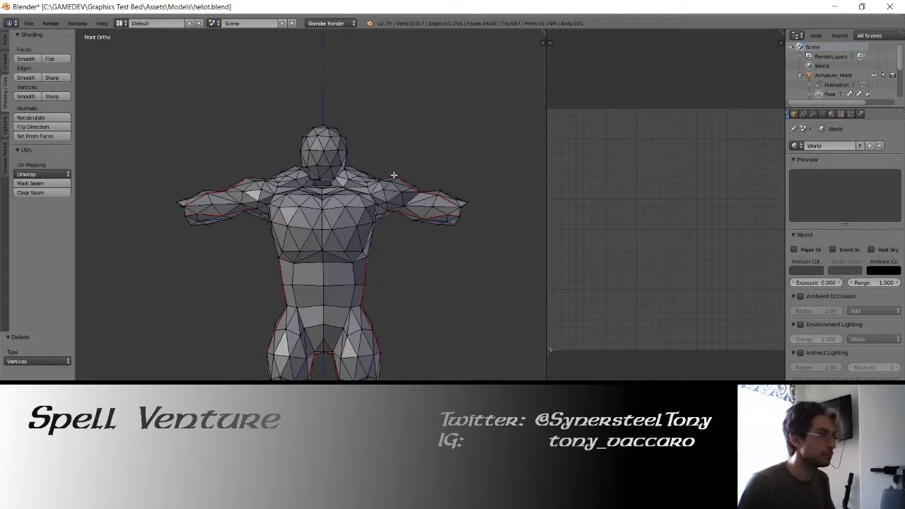
key("z")
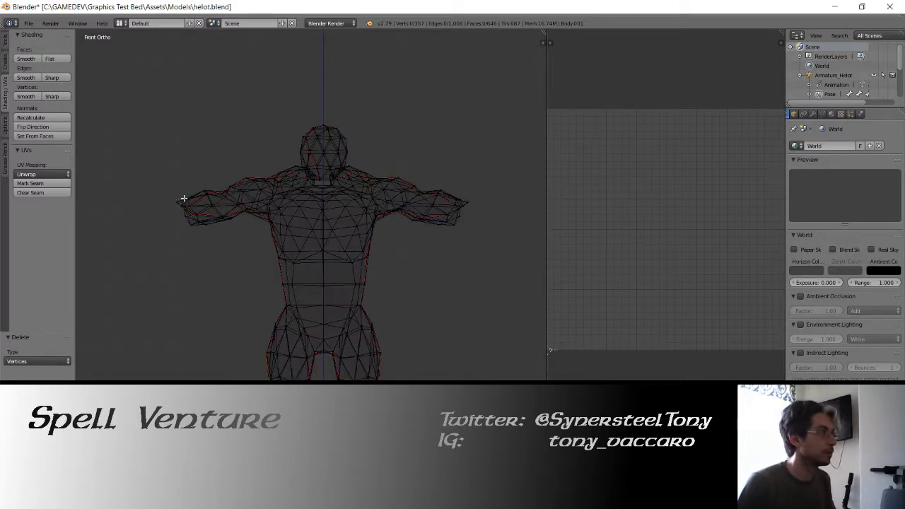
right_click(177, 201)
key("z")
right_click(470, 203, "ctrl")
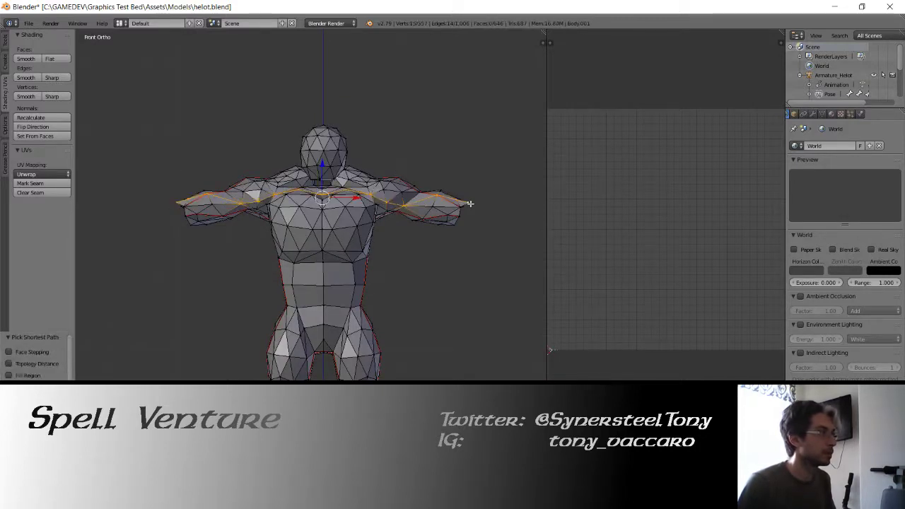
key("ctrl+z")
right_click(296, 166, "ctrl")
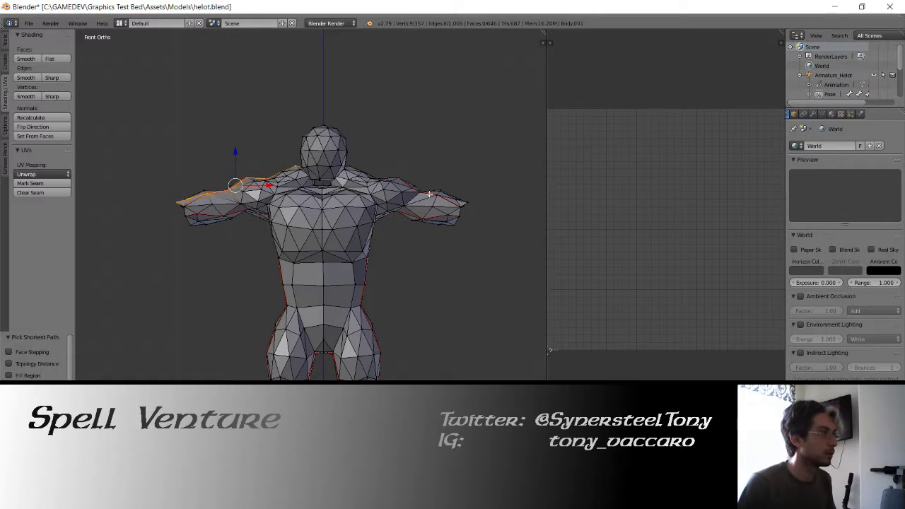
right_click(470, 201, "ctrl")
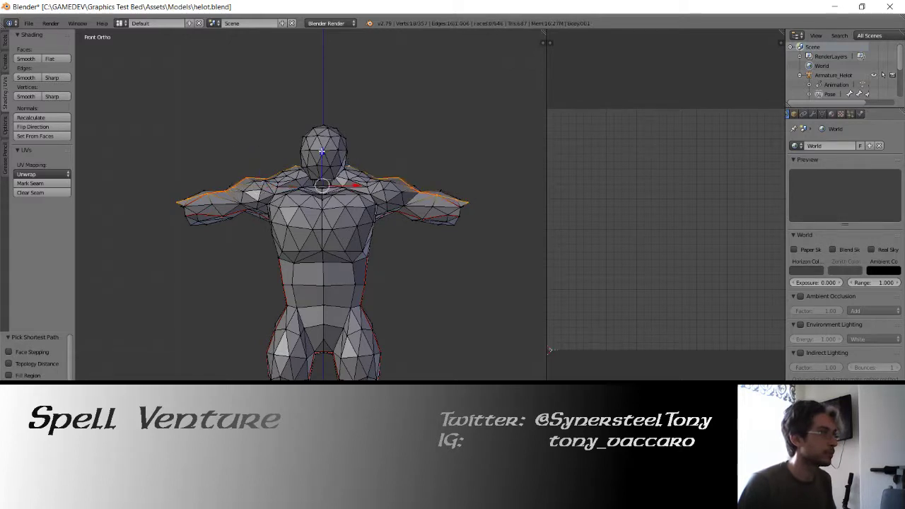
key("ctrl+z")
key("ctrl+shift+z")
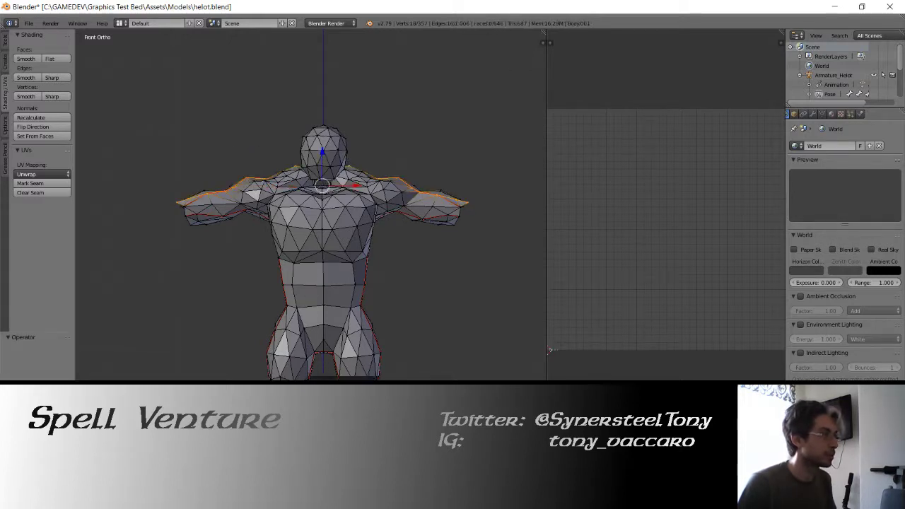
Step: Scale the shoulder edge path by 1.019 with proportional editing and nudge it slightly
key("g")
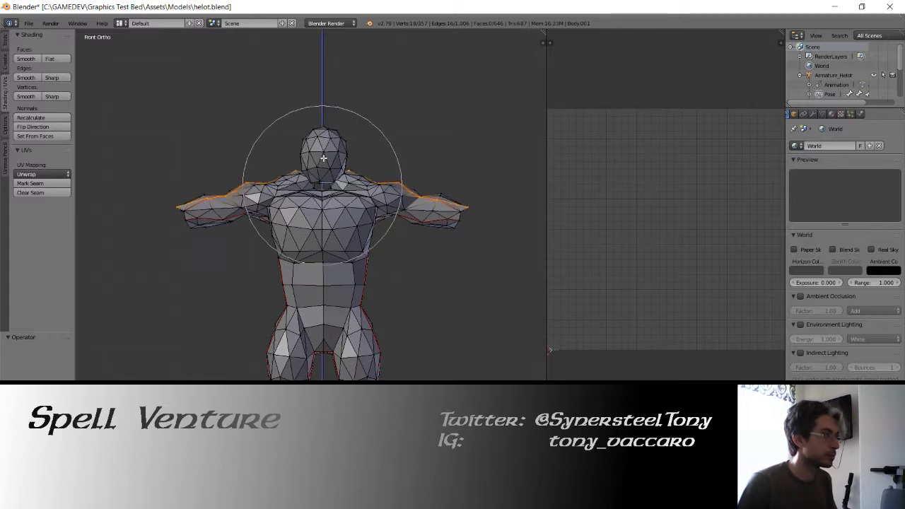
key("Escape")
key("s")
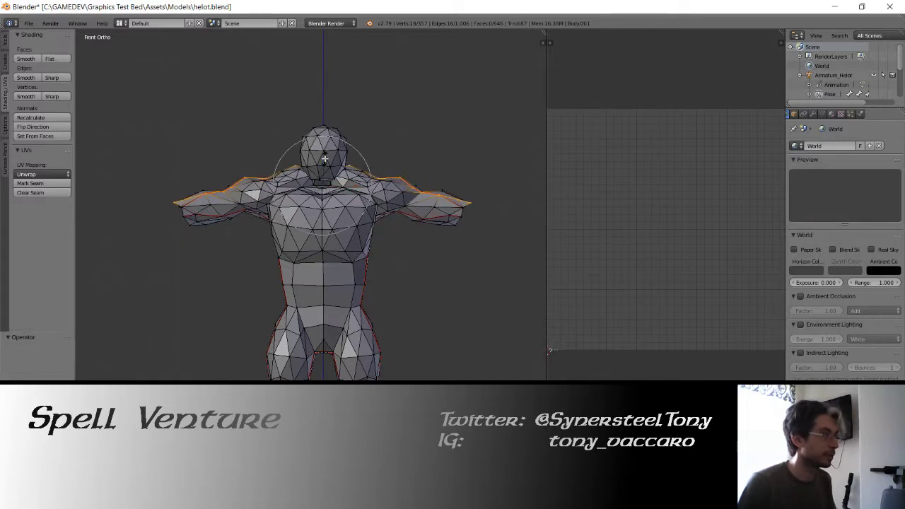
left_click(324, 158)
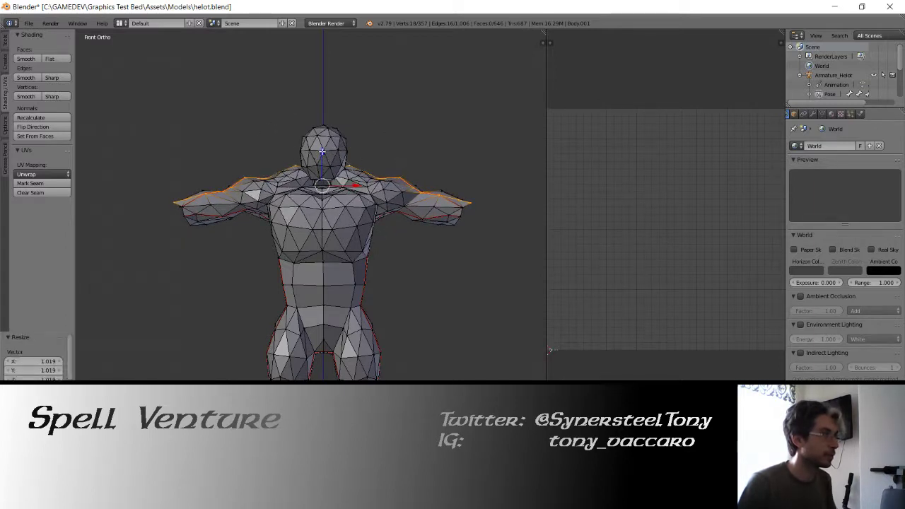
key("g")
left_click(303, 164)
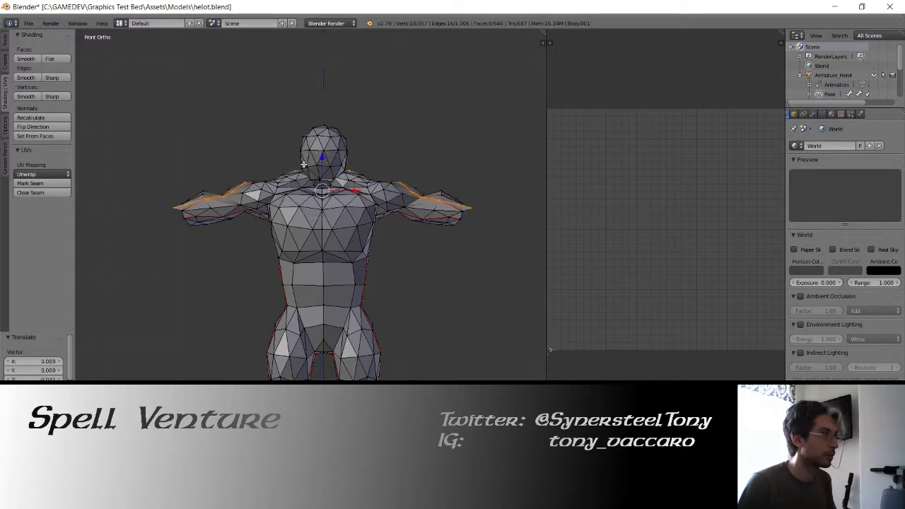
Step: Select the arm-tip vertices and try small moves, undoing them
right_click(202, 192)
right_click(436, 187, "shift")
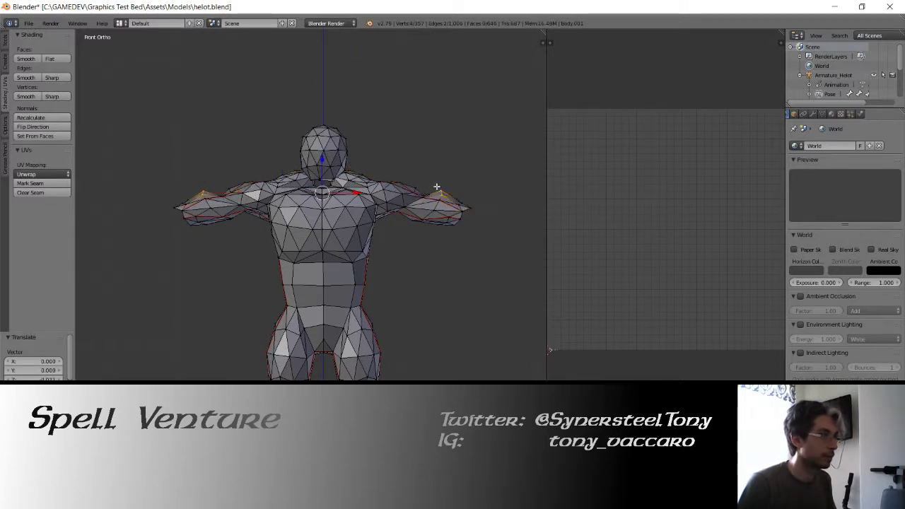
key("ctrl+z")
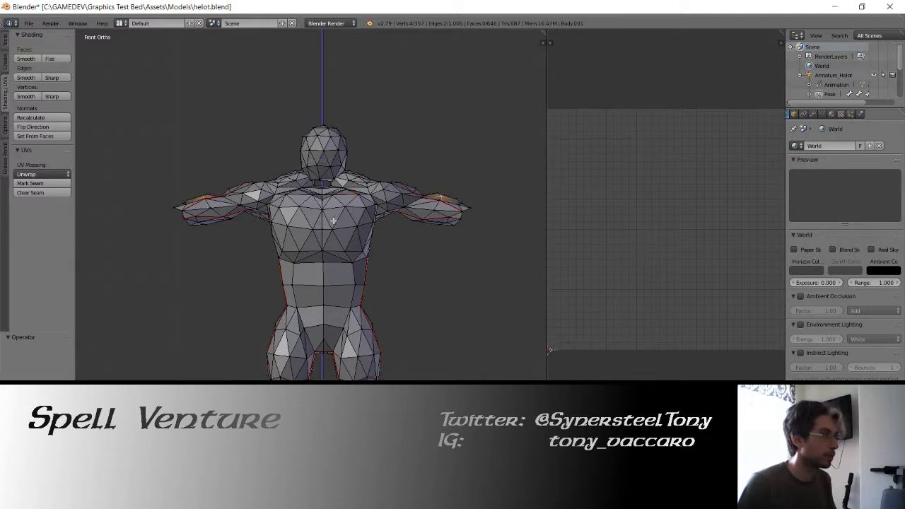
key("ctrl+shift+z")
right_click(210, 193)
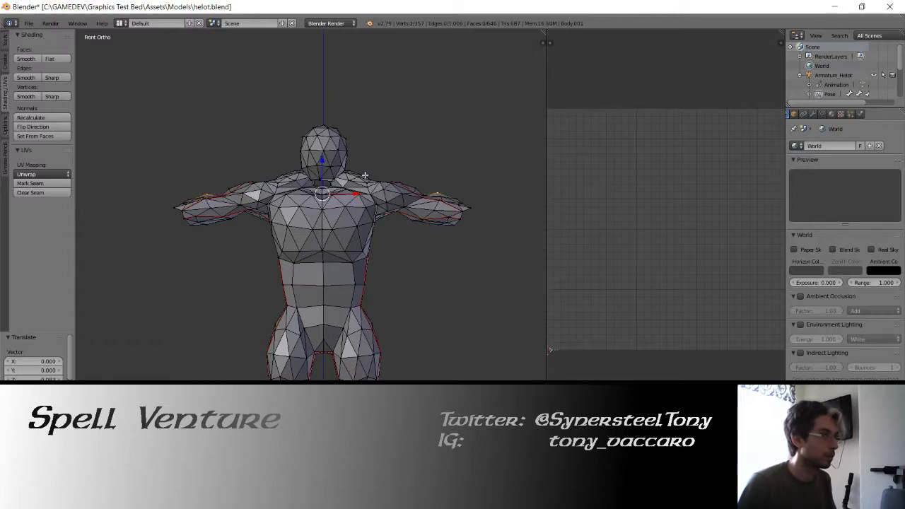
right_click(324, 184)
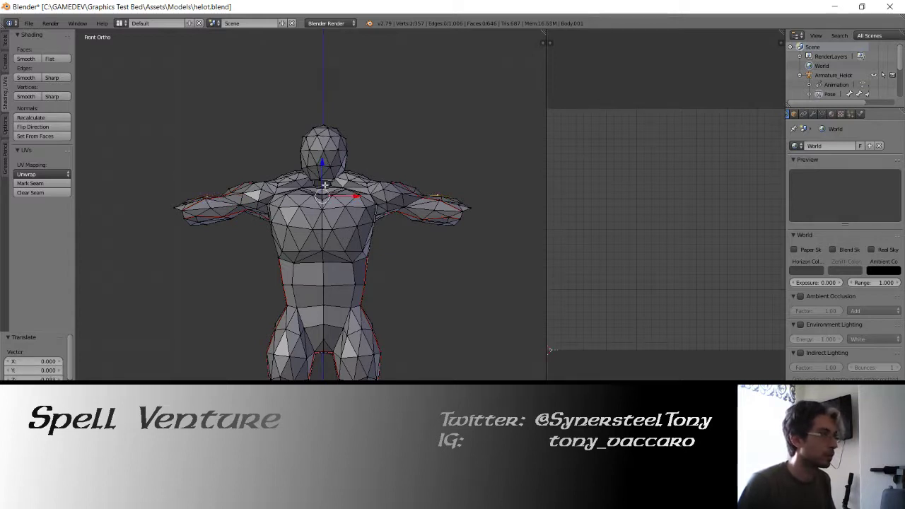
key("ctrl+z")
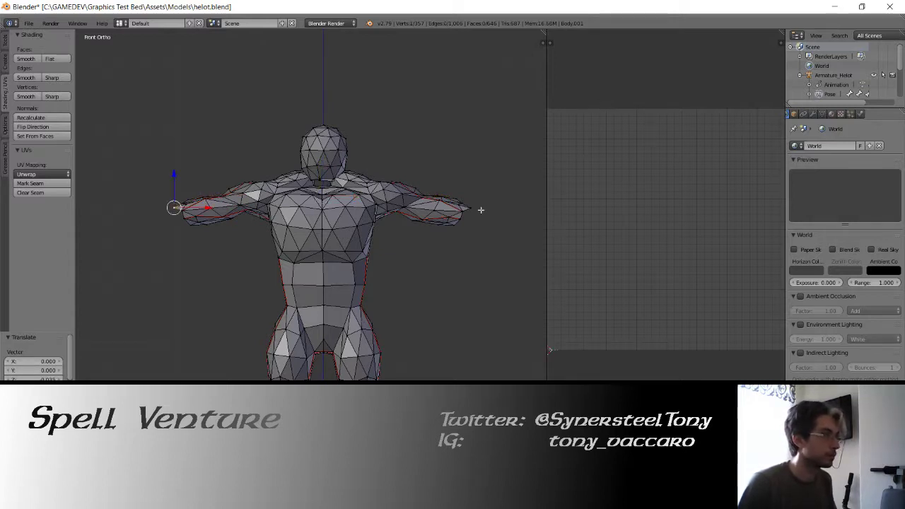
Step: Delete the selected left hand vertex and save the blend file over the existing one
key("x")
left_click(374, 187)
key("ctrl+s")
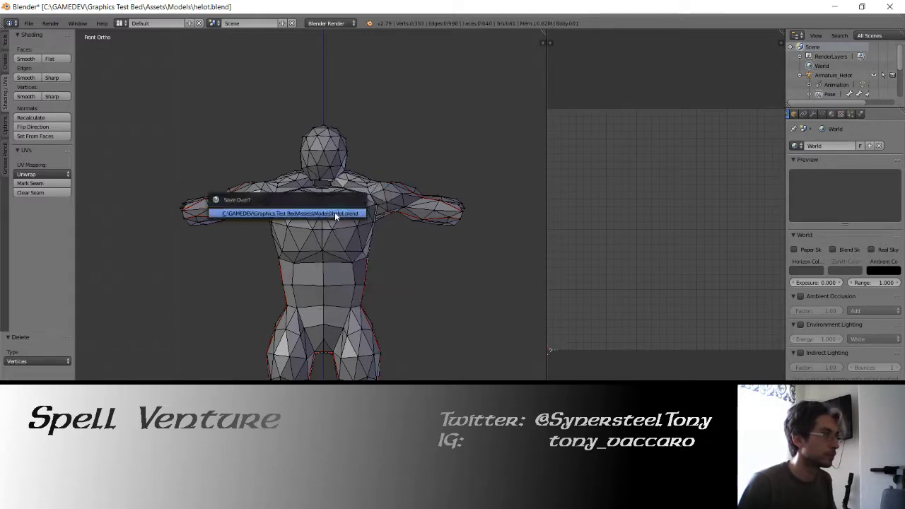
left_click(335, 214)
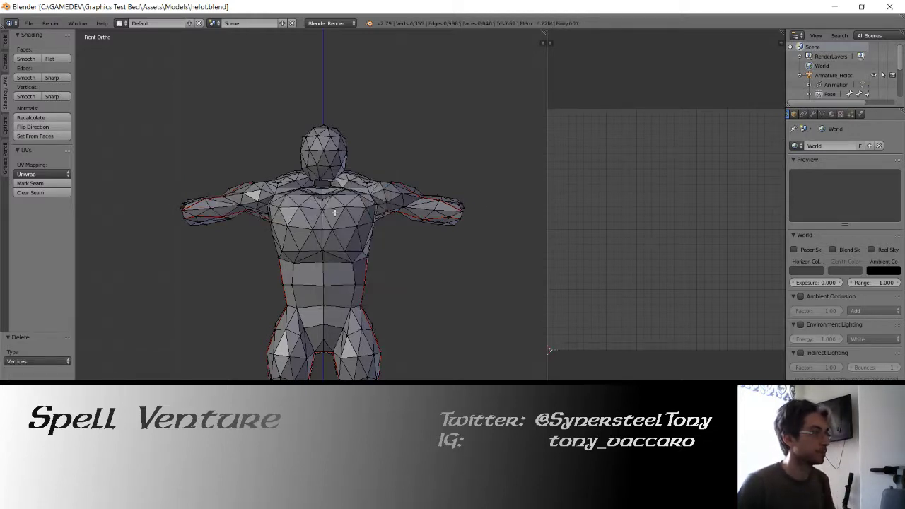
Step: Select the left and right torso side edge paths and scale them inward
right_click(335, 213)
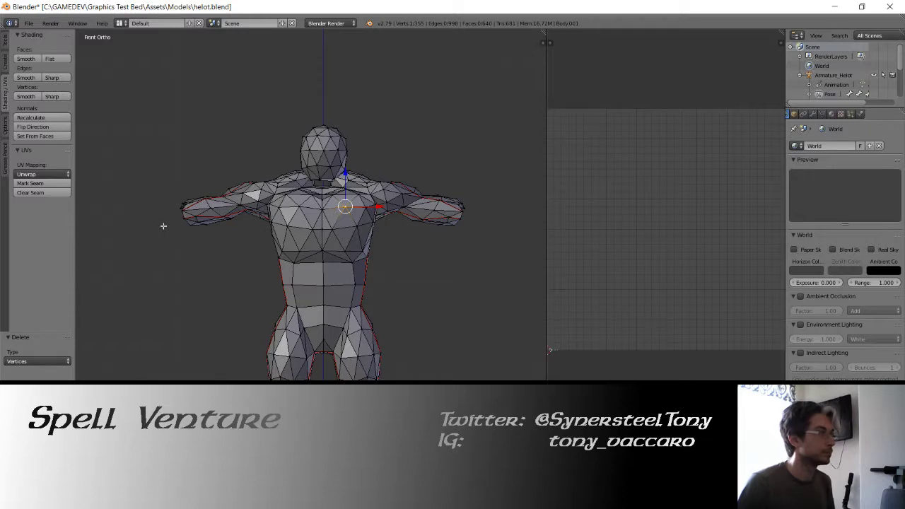
middle_click_drag(163, 226, 230, 229)
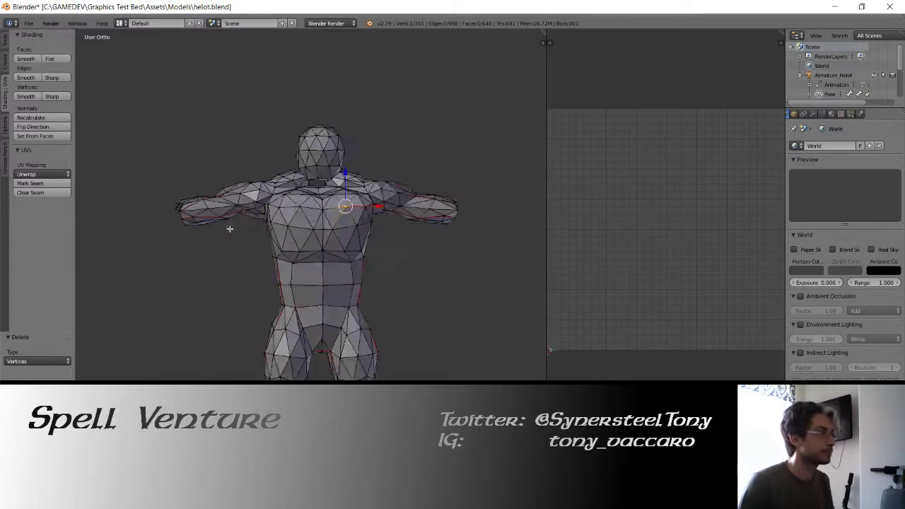
key("KP_1")
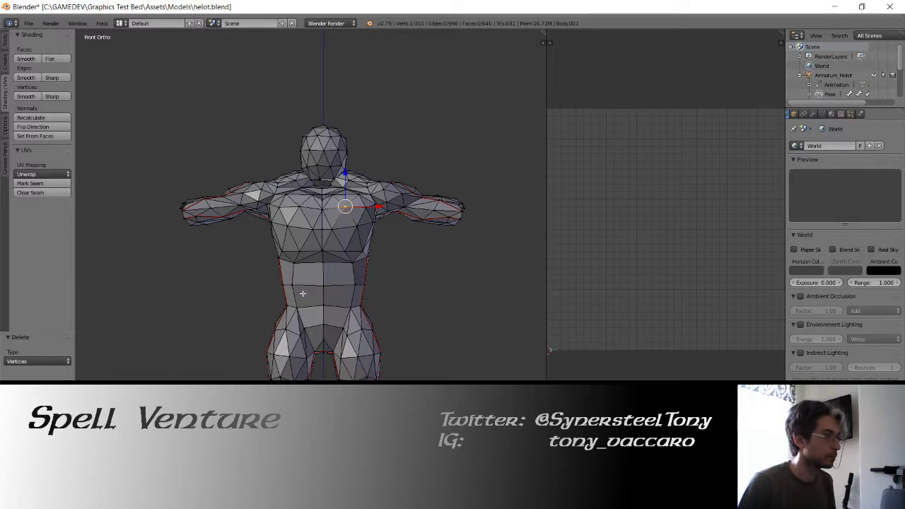
key("z")
left_click(273, 226)
key("z")
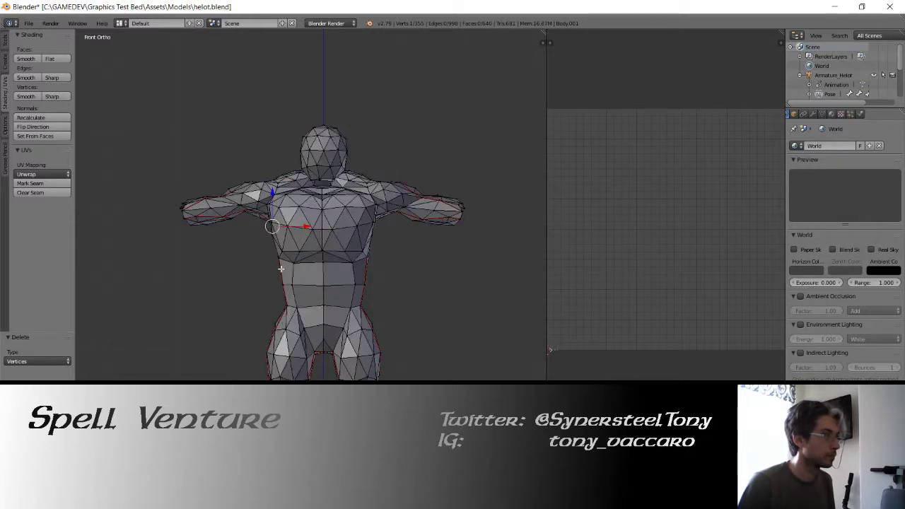
right_click(287, 299, "ctrl")
key("z")
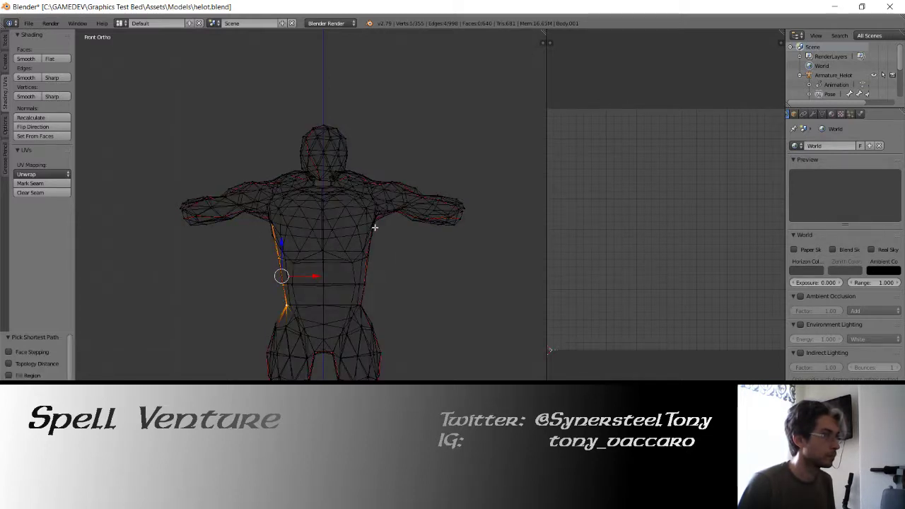
key("z")
right_click(361, 300, "ctrl")
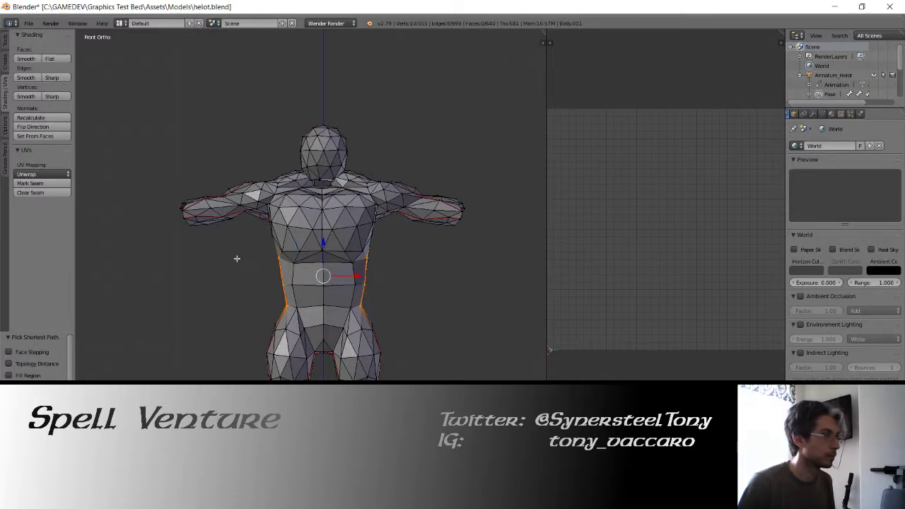
key("s")
left_click(284, 255)
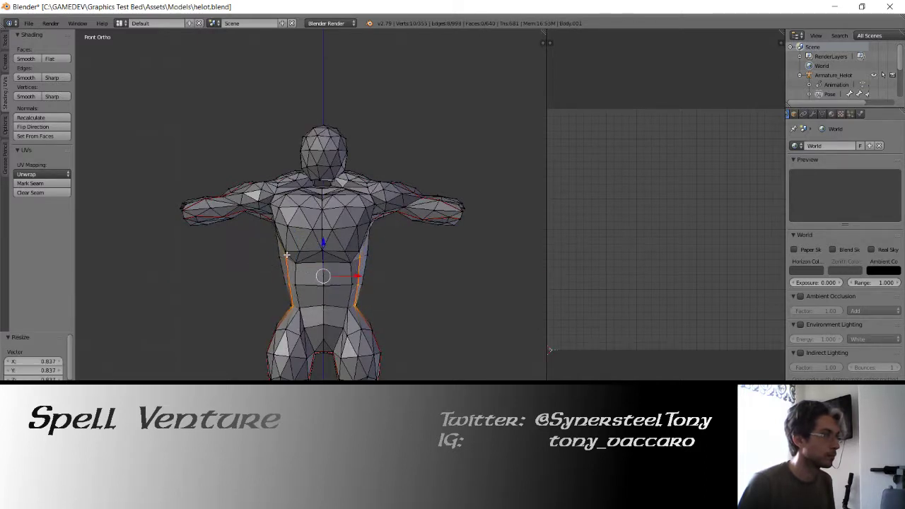
Step: Pull the short waist side edges inward with an X-axis scale
right_click(280, 258)
right_click(364, 283, "shift")
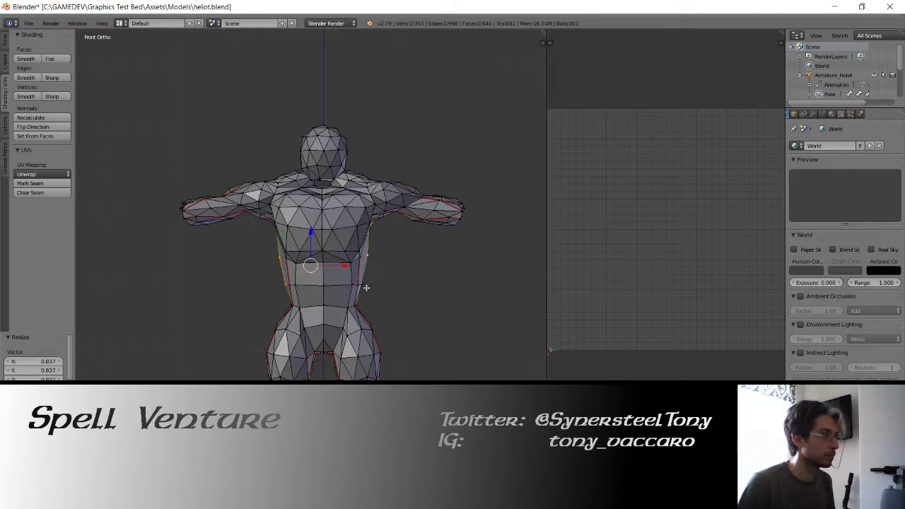
key("s")
key("shift+z")
left_click(292, 261)
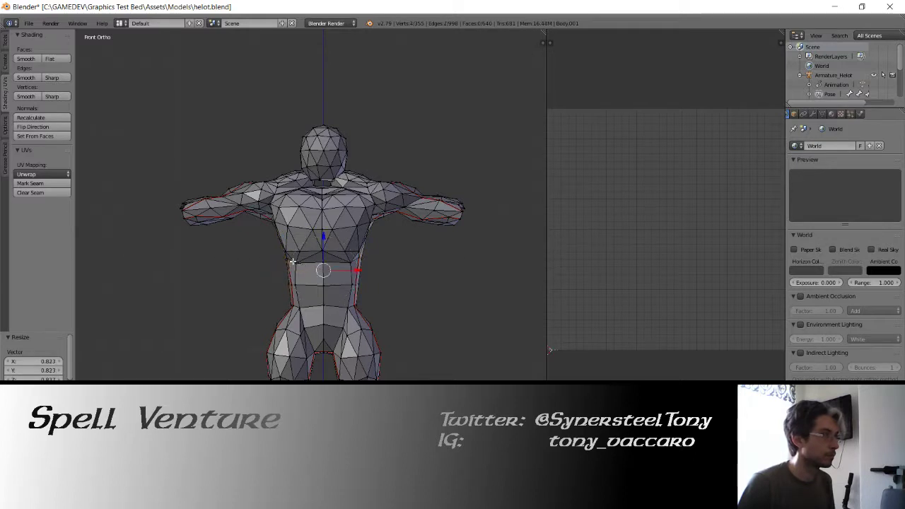
Step: Scale the two opposite chest side vertices inward
right_click(275, 222)
right_click(373, 222, "shift")
key("s")
left_click(375, 225)
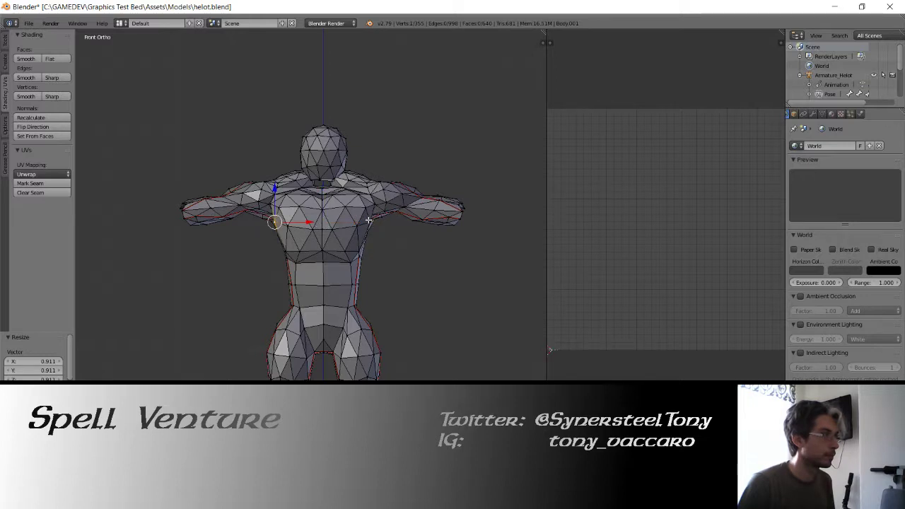
Step: Shrink the waist side edges slightly further with a 0.870 resize, checking from the side
key("s")
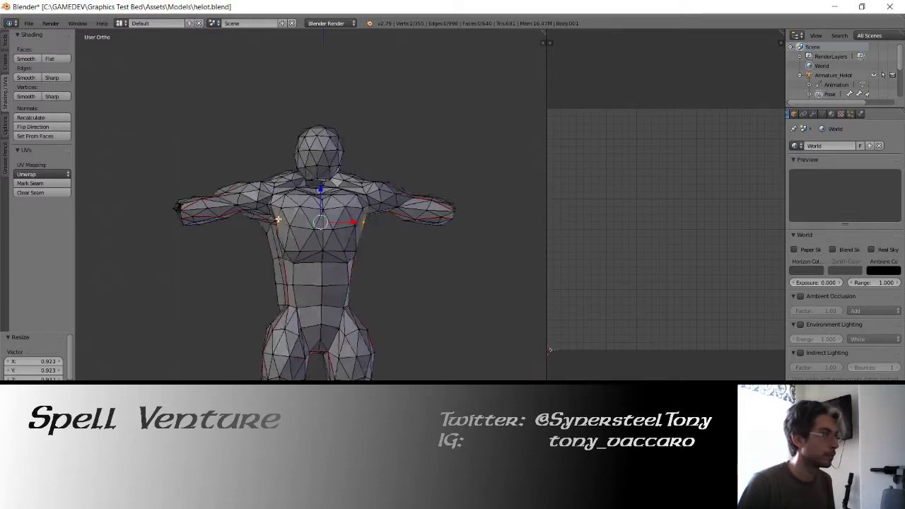
middle_click_drag(288, 239, 284, 236)
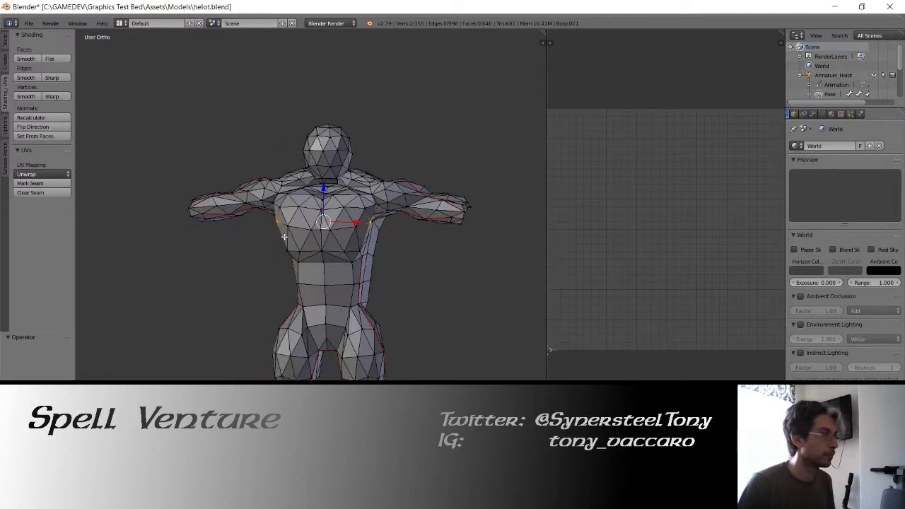
middle_click_drag(284, 237, 289, 244)
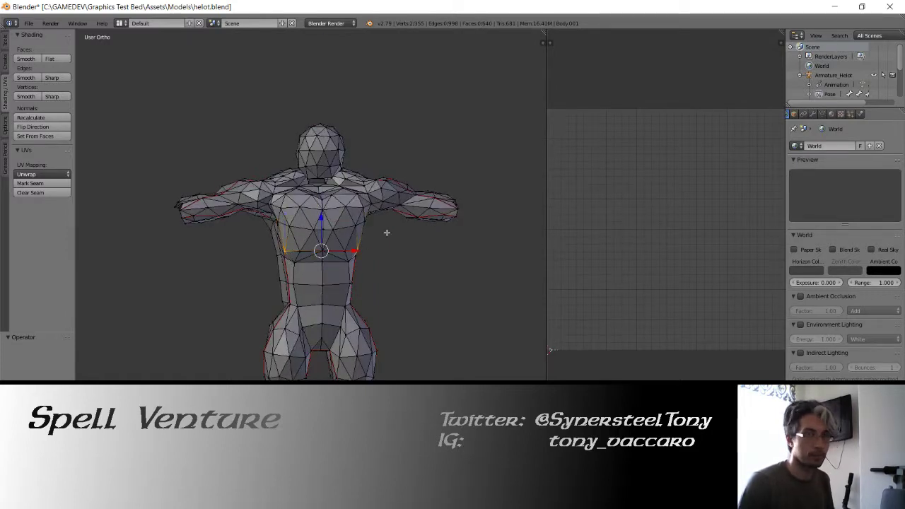
key("KP_1")
key("s")
left_click(342, 206)
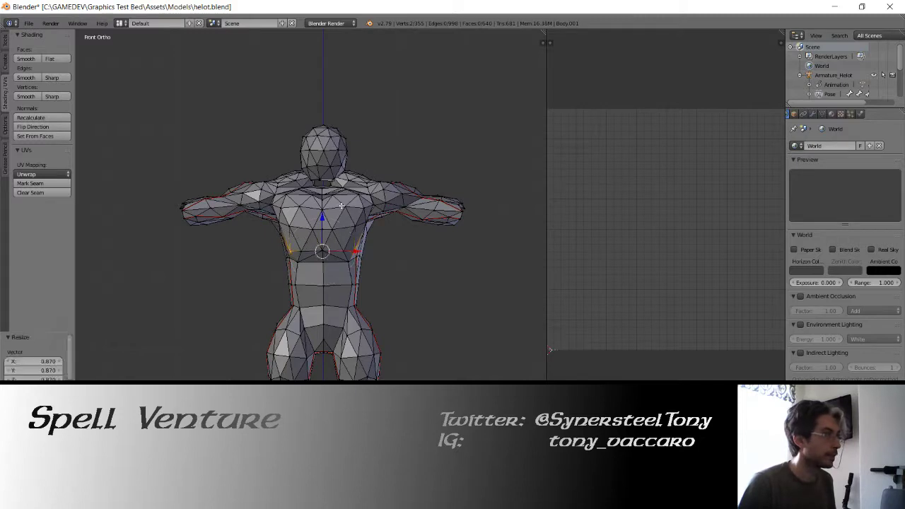
middle_click_drag(241, 202, 330, 357)
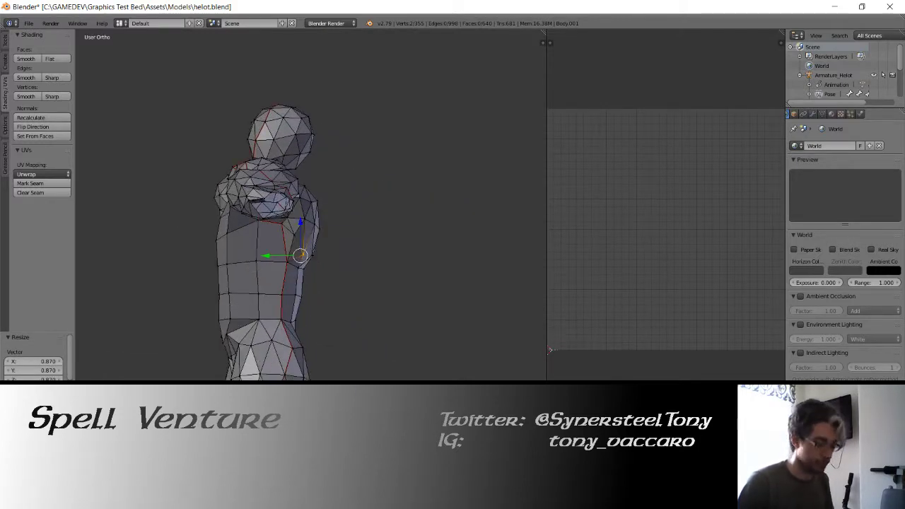
Step: In right side view, select the front chest vertices and move them along Y
key("KP_1")
key("KP_3")
key("z")
key("c")
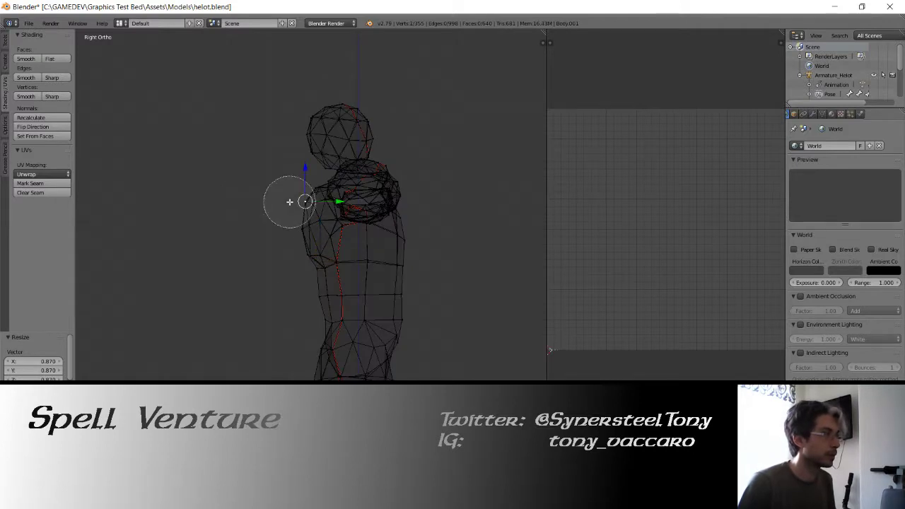
left_click_drag(283, 198, 283, 222)
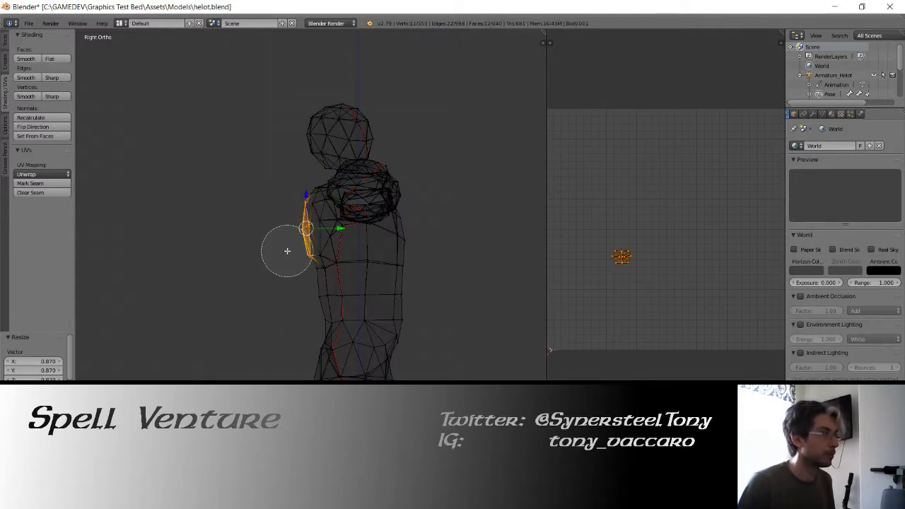
key("c")
middle_click_drag(304, 212, 306, 230)
left_click_drag(306, 229, 277, 228)
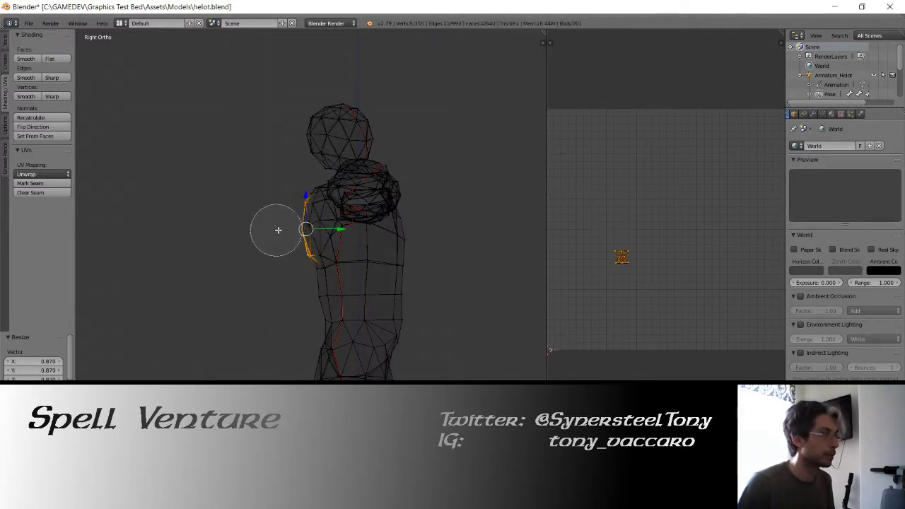
right_click(283, 228)
key("z")
left_click_drag(340, 228, 341, 236)
Step: Shift a vertex on the front of the torso along the Y axis
right_click(317, 296)
key("z")
key("c")
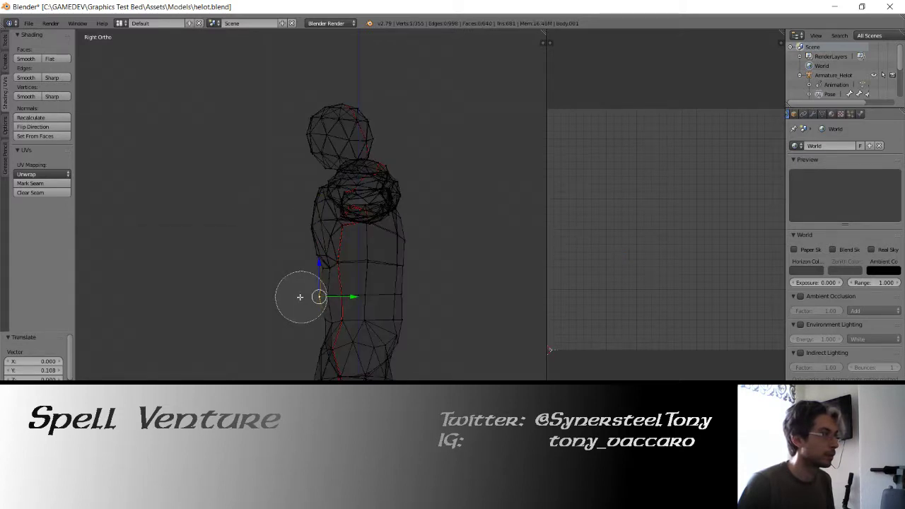
right_click(299, 297)
key("z")
left_click_drag(352, 297, 353, 296)
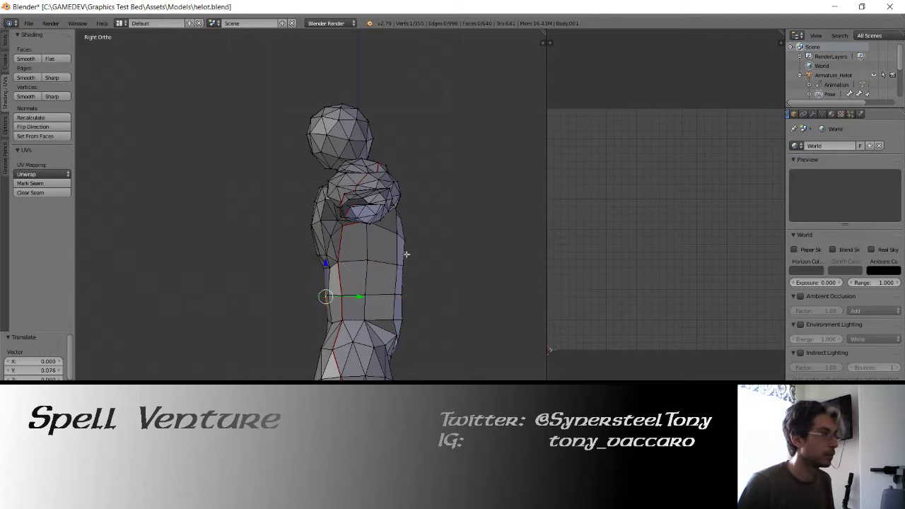
Step: Select the edge run down the back and pull it inward along Y
right_click(403, 240)
right_click(404, 318, "ctrl")
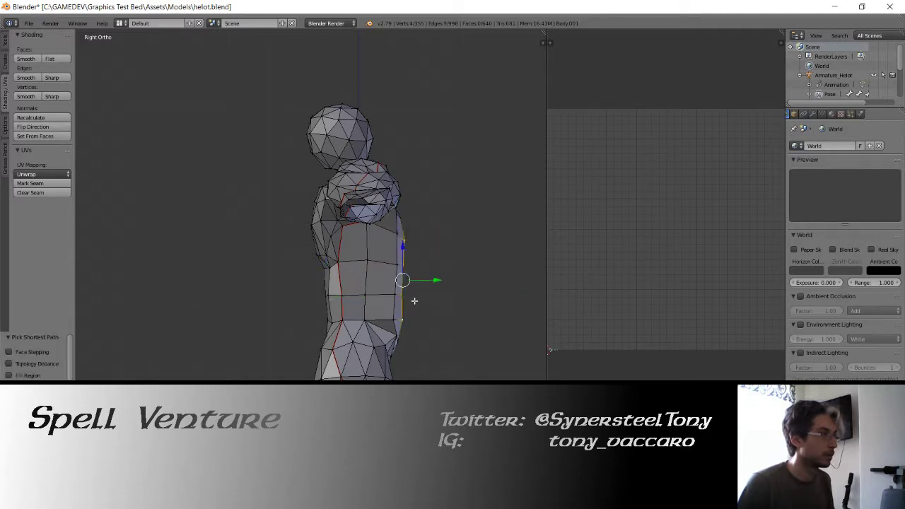
key("z")
key("c")
right_click(425, 311)
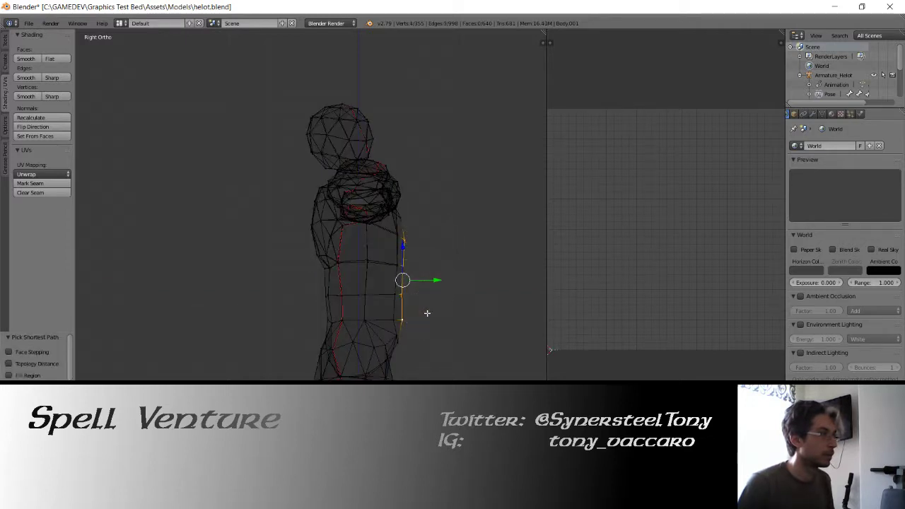
key("z")
key("g")
key("y")
left_click(417, 248)
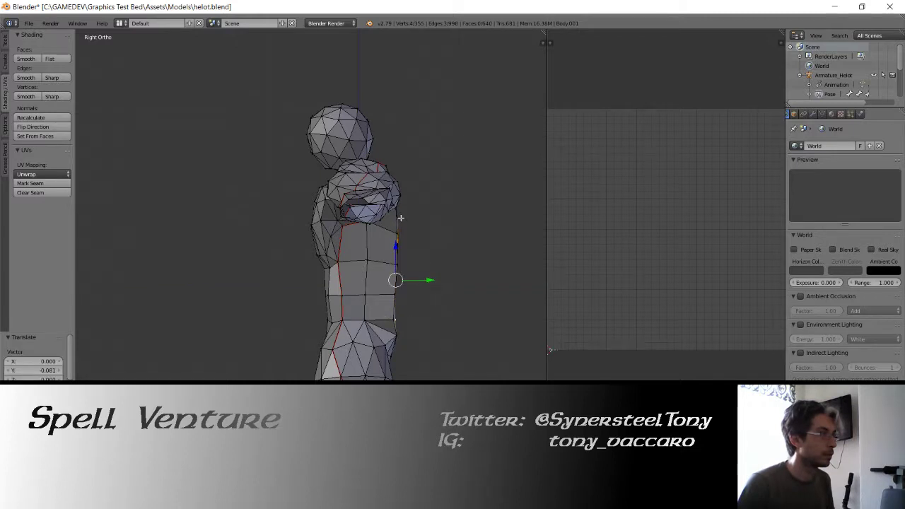
Step: Select the vertices down the back side and move them along the Y axis
key("z")
key("c")
left_click_drag(414, 228, 414, 309)
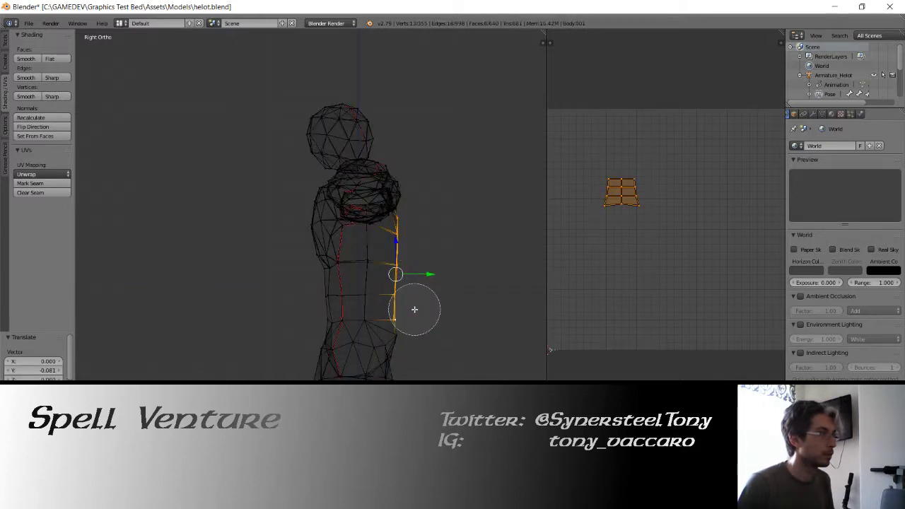
right_click(414, 309)
key("z")
key("g")
key("y")
left_click(404, 320)
key("z")
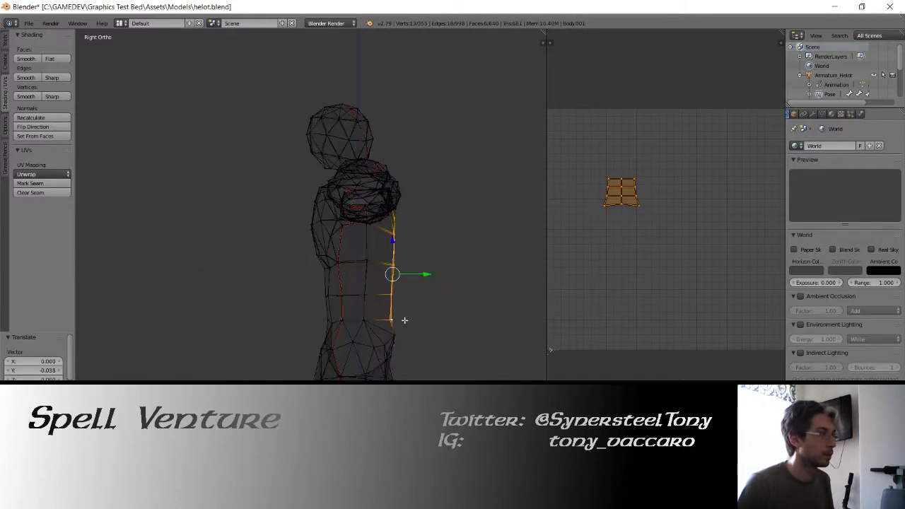
key("z")
Step: In right side view, try selecting the lower front leg vertices, then clear the selection
middle_click_drag(226, 259, 309, 289)
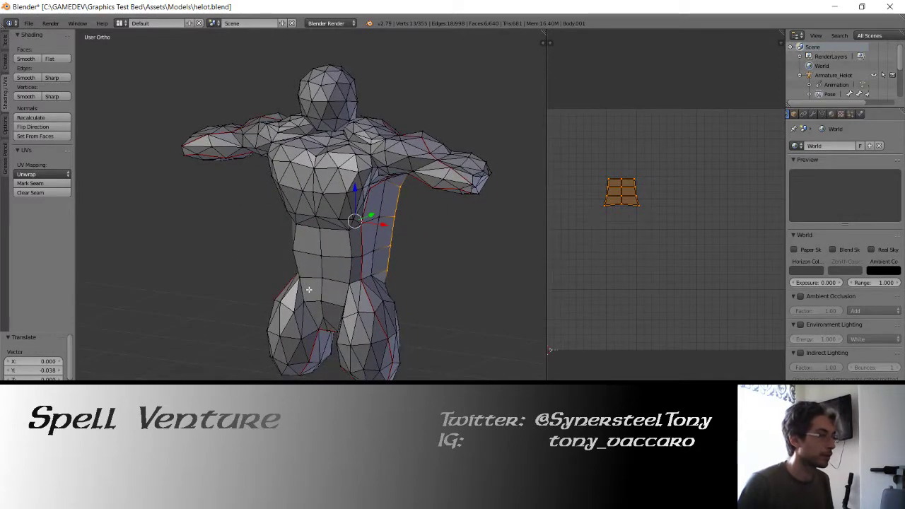
key("KP_1")
key("KP_3")
key("z")
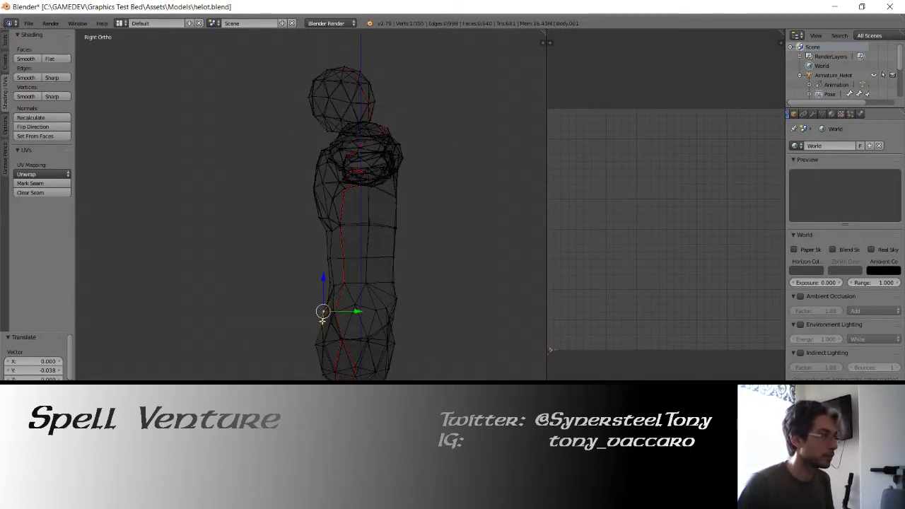
key("c")
left_click_drag(299, 311, 307, 375)
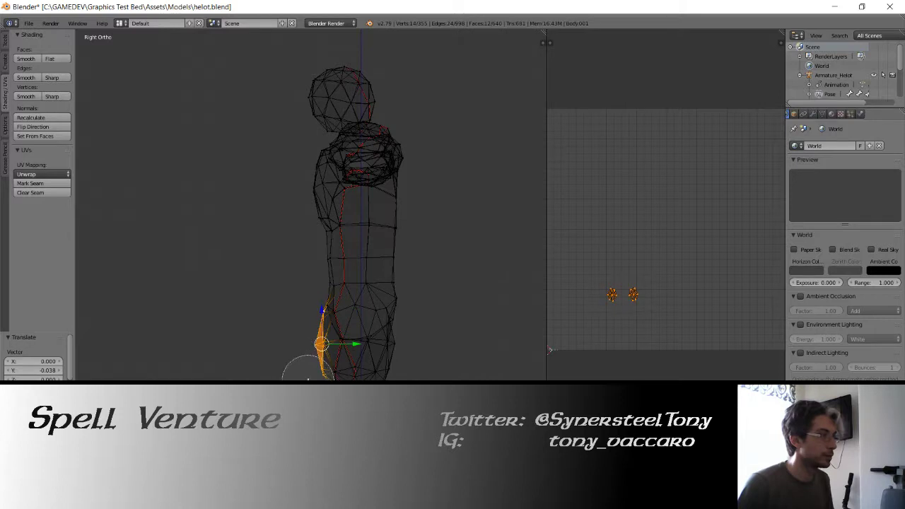
key("Escape")
key("z")
key("c")
key("Escape")
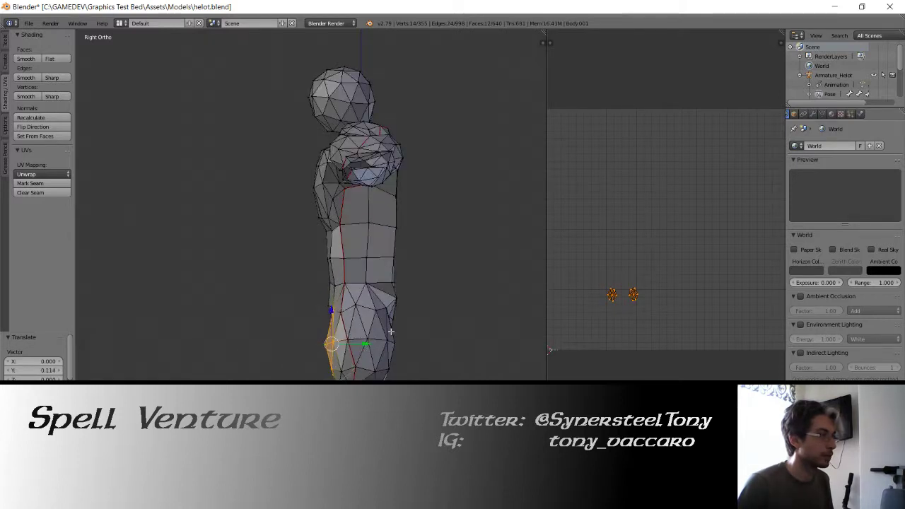
key("z")
Step: Select the vertical chain of leg vertices and return to a straight front view
right_click(394, 343)
key("c")
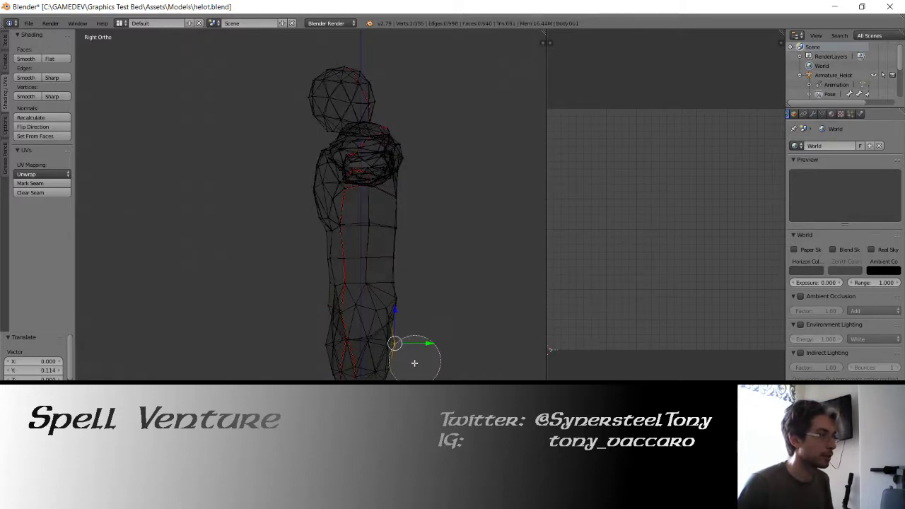
left_click_drag(414, 363, 385, 370)
key("Escape")
key("z")
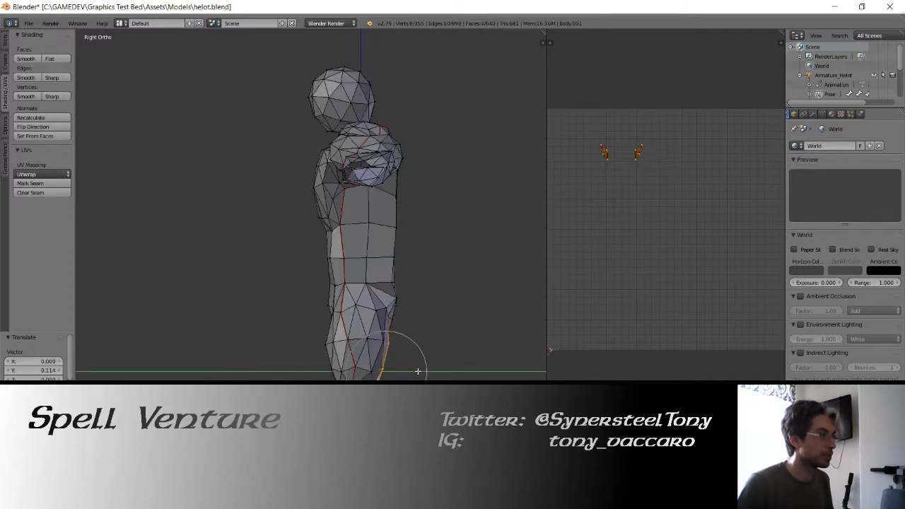
middle_click_drag(349, 307, 342, 257)
key("KP_1")
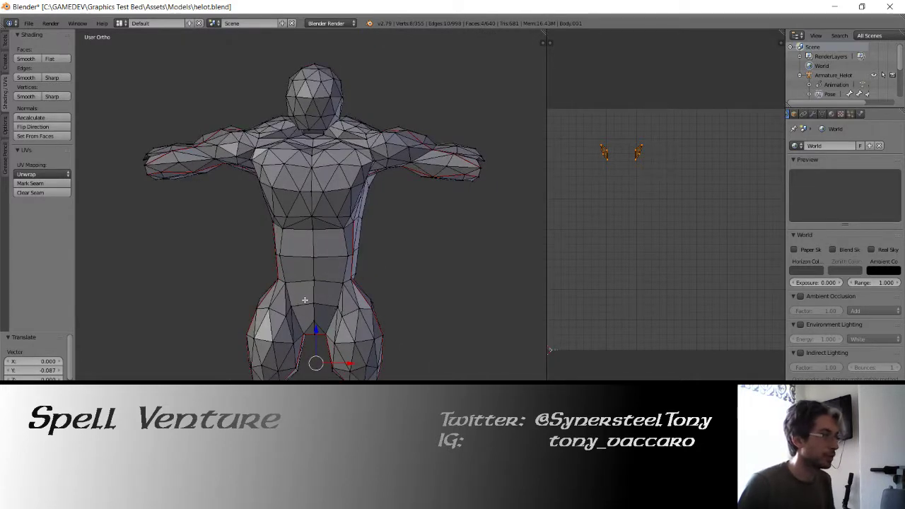
Step: Select the vertices along the left hip and the right hip and leg
key("z")
key("a")
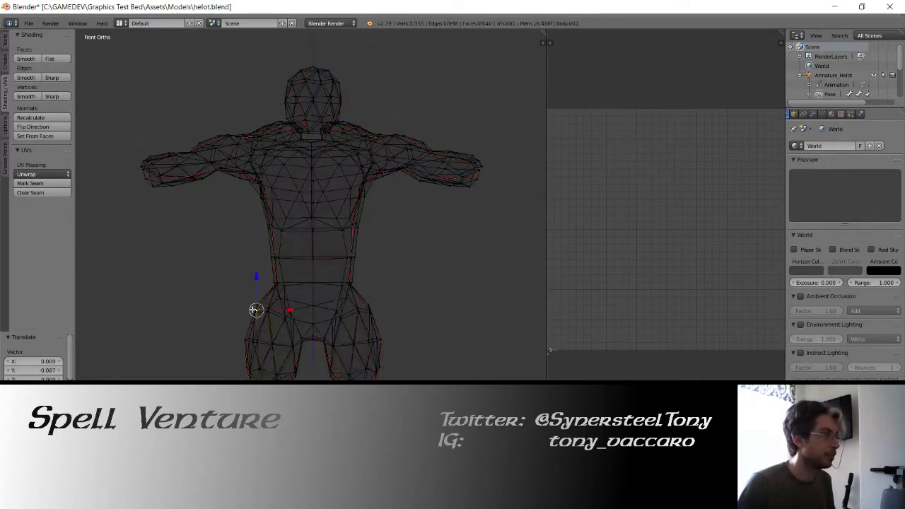
key("c")
left_click_drag(232, 299, 219, 370)
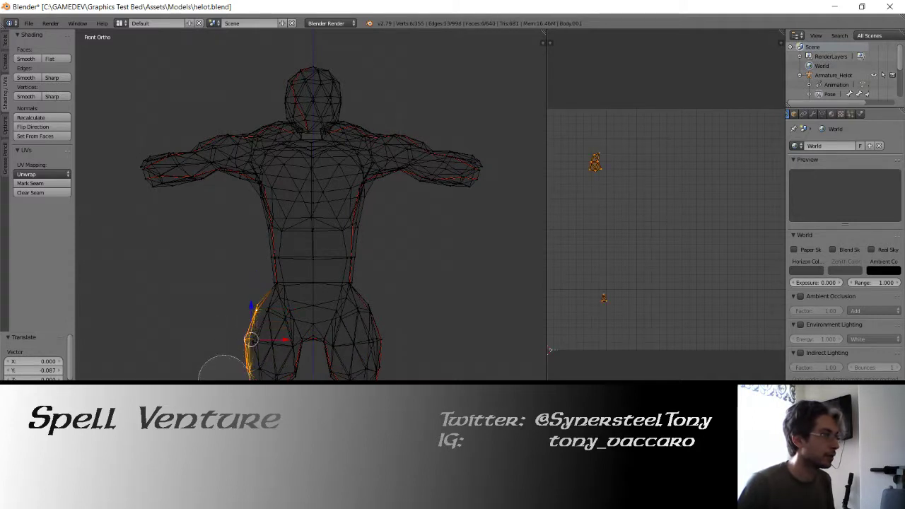
mouse_move(382, 345)
left_mouse_down()
mouse_move(394, 303)
mouse_move(400, 385)
left_mouse_up()
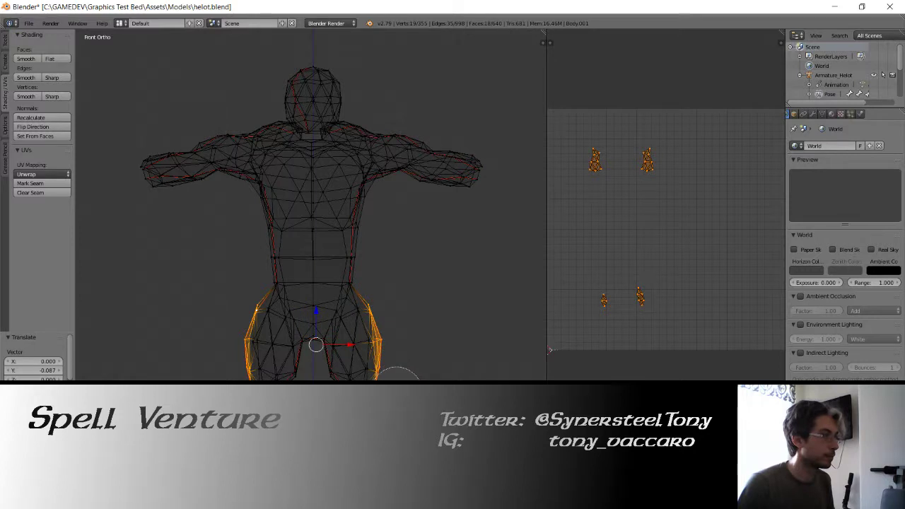
middle_click_drag(318, 343, 343, 337)
key("Escape")
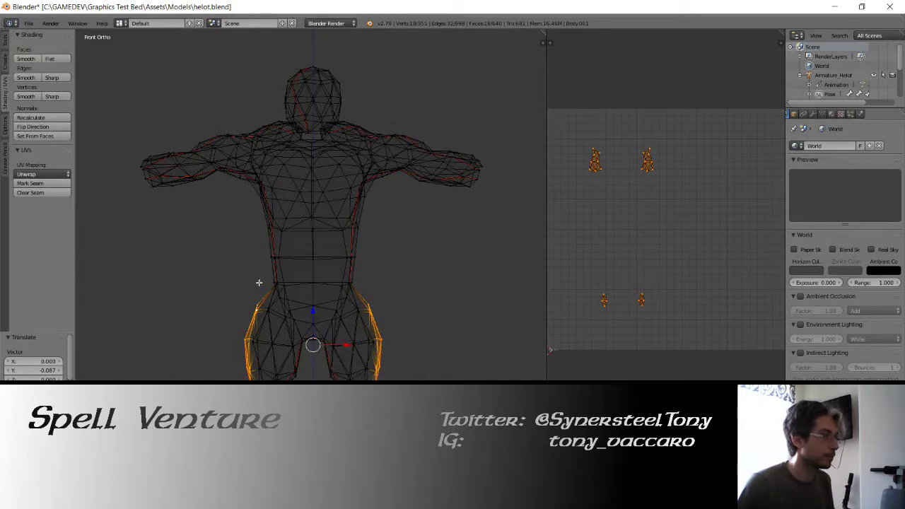
Step: Narrow the hips and legs side-to-side to 0.873, then try and cancel scaling the crotch vertices
key("s")
key("x")
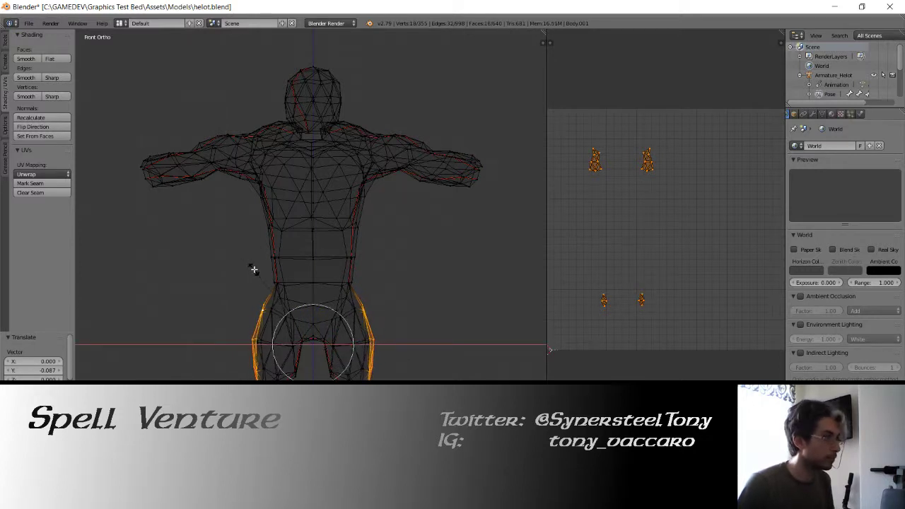
left_click(299, 330)
key("z")
key("z")
right_click(297, 375)
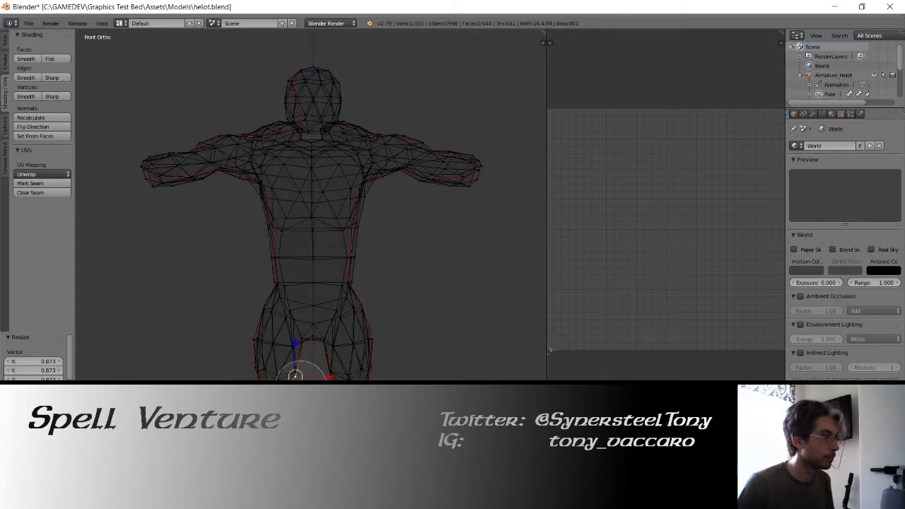
key("Escape")
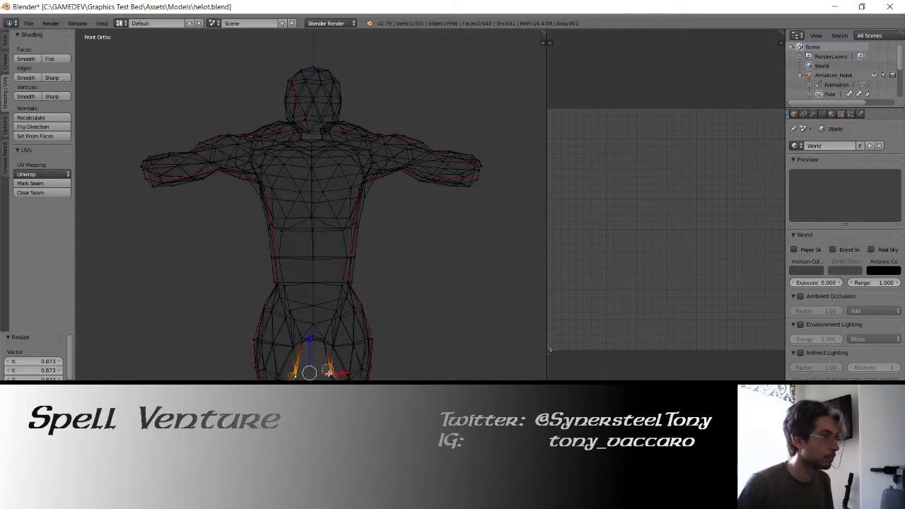
key("z")
key("s")
key("x")
key("Escape")
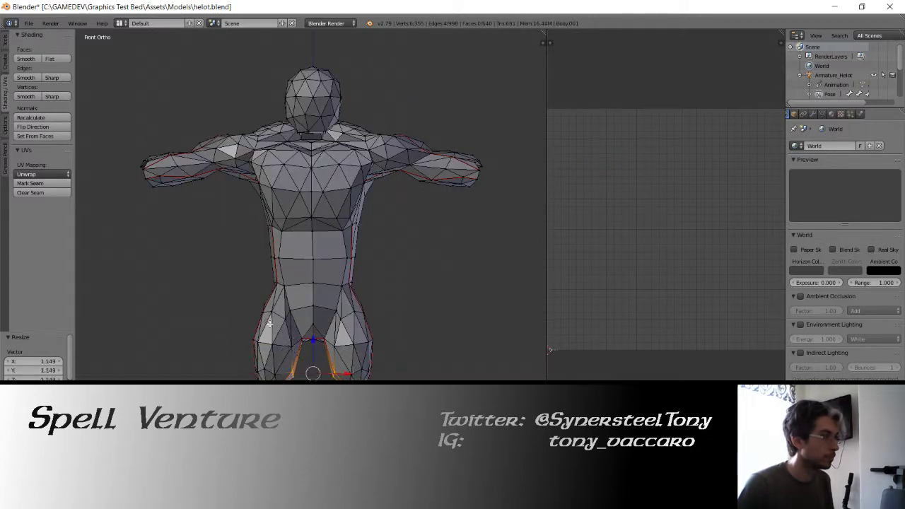
Step: Return to Object Mode, save helot.blend, and play the character's animation
key("Tab")
key("ctrl+s")
left_click(200, 288)
key("alt+a")
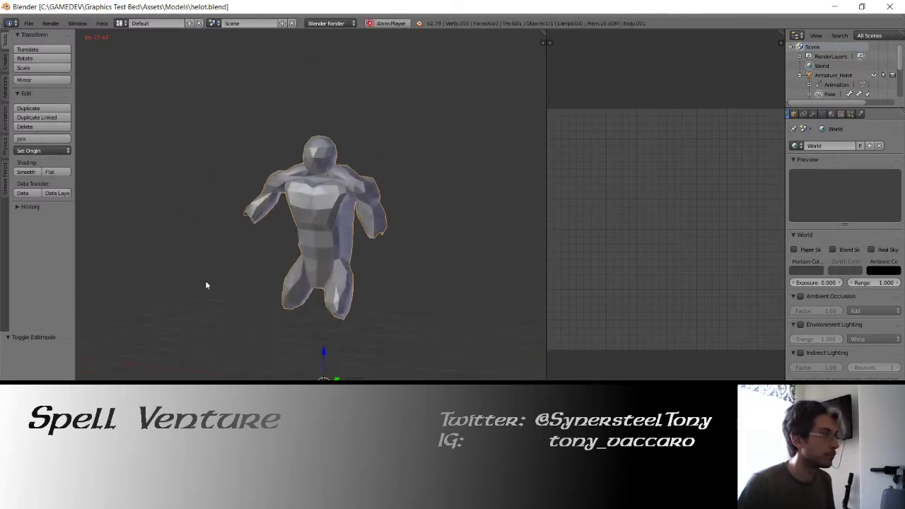
Step: Stop the animation playback and toggle Edit Mode in and out on the mesh
key("Tab")
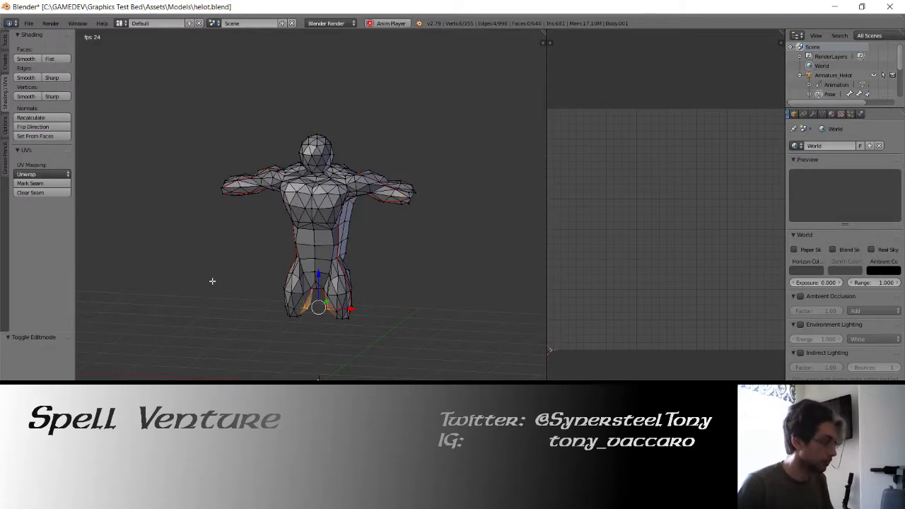
key("Tab")
key("alt+a")
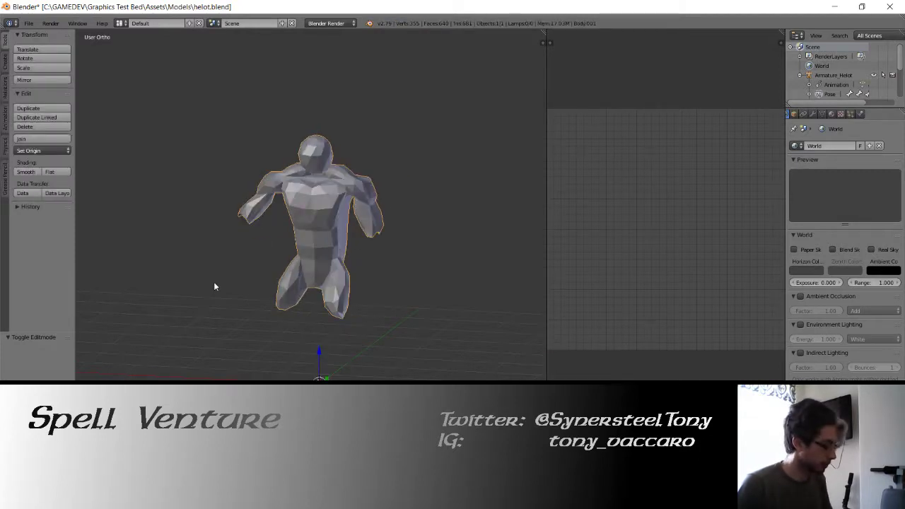
key("Tab")
key("Tab")
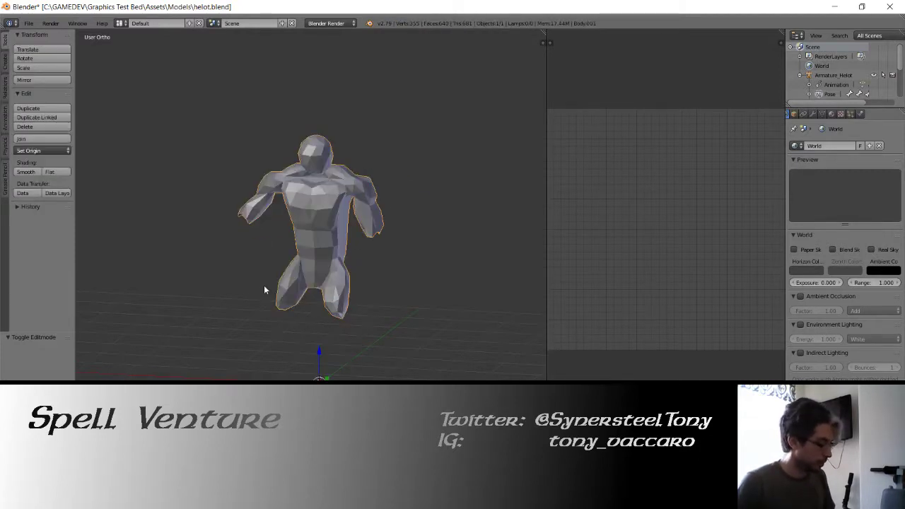
Step: Move the trimmed mesh to layer 2, view it with the original character, and show wireframe
key("m")
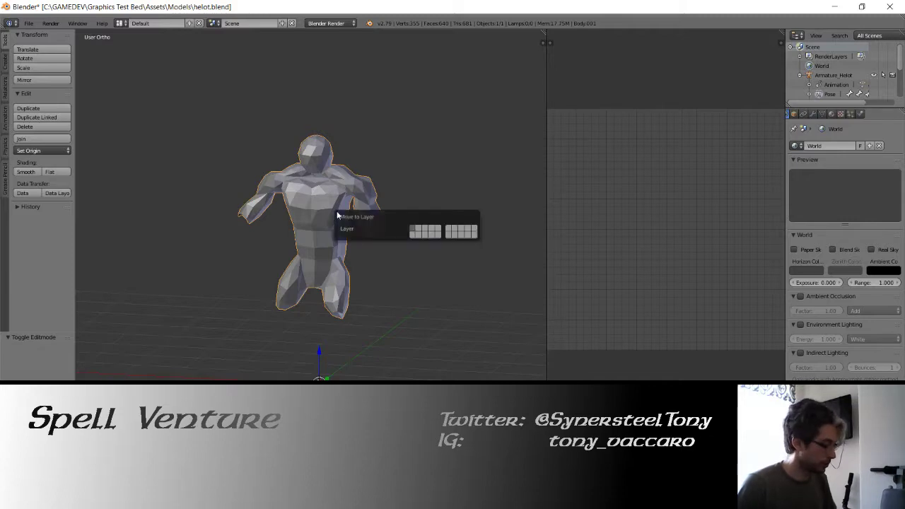
key("2")
key("alt+a")
key("z")
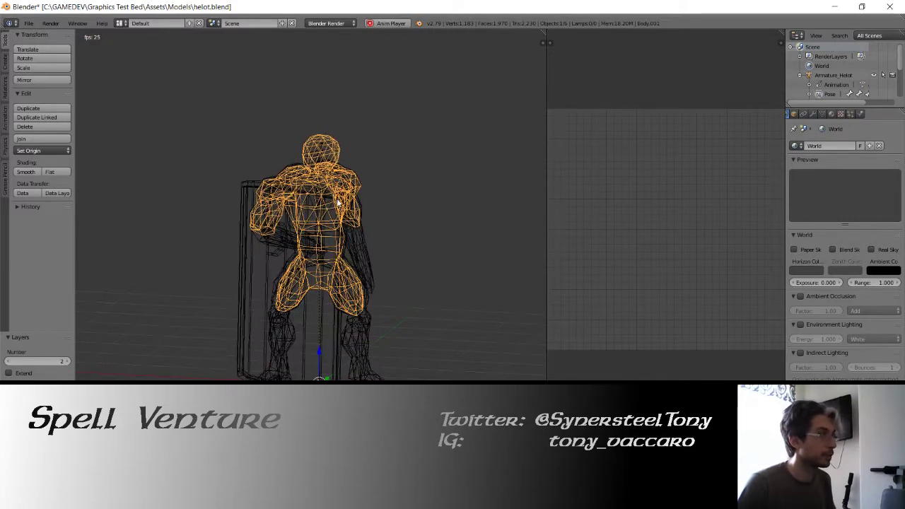
key("z")
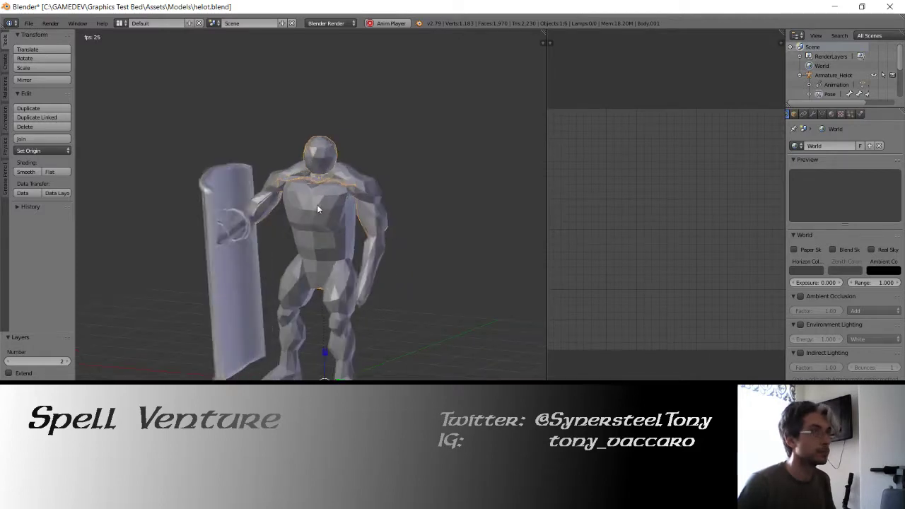
key("alt+a")
key("z")
Step: Compare Body, Body.001, the Armature_Helot rig and its shoulder and upper-arm bones by selecting each
right_click(345, 167)
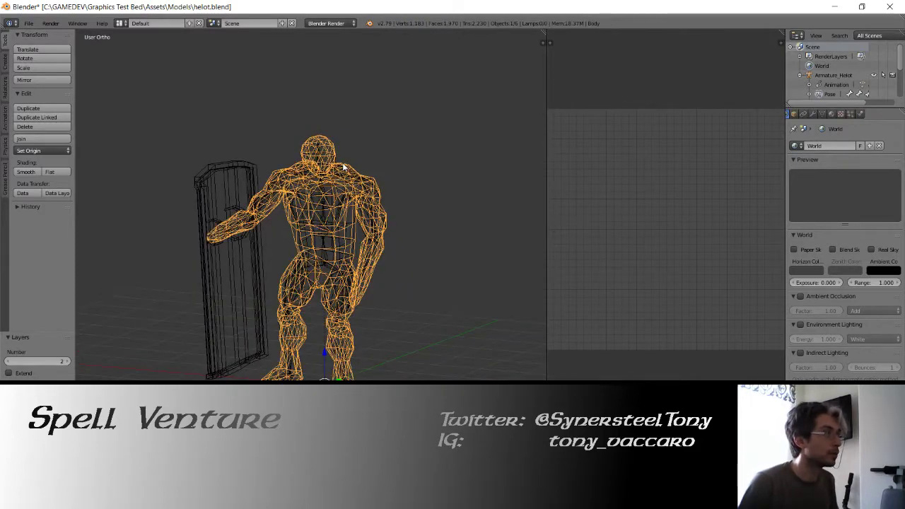
right_click(344, 167)
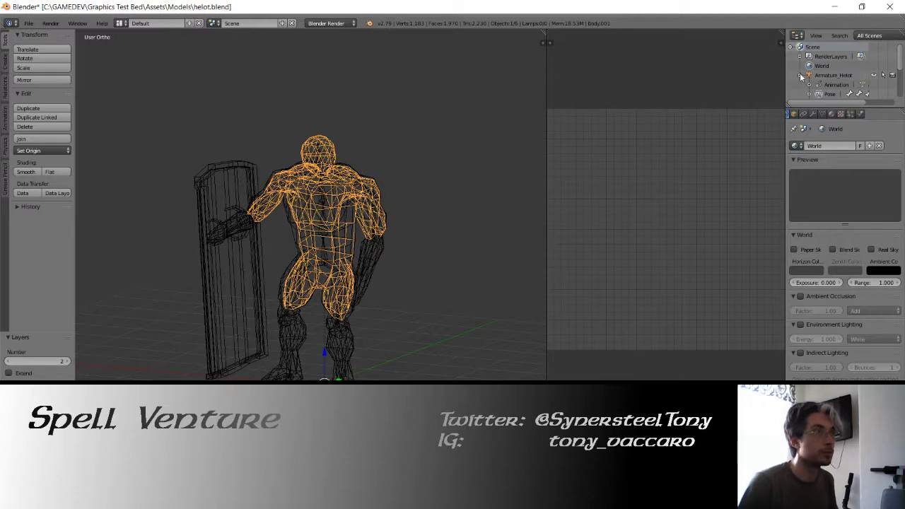
left_click(800, 75)
left_click(820, 75)
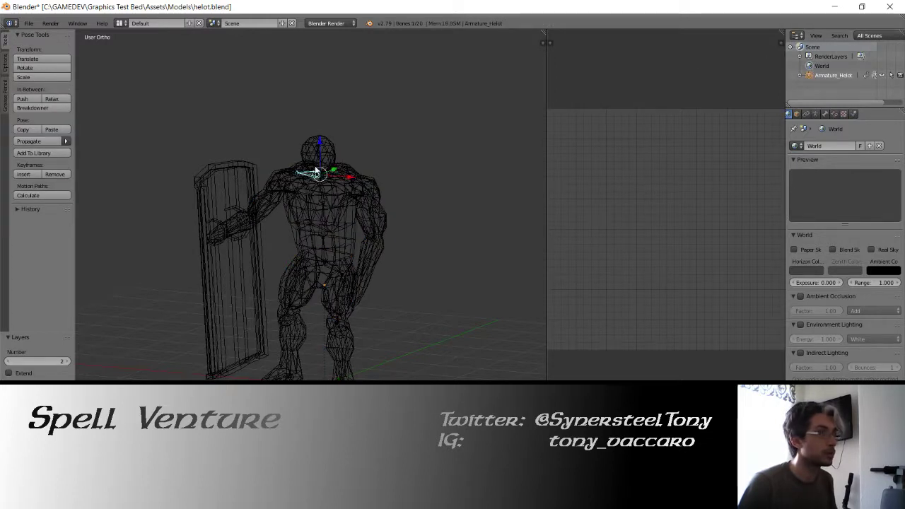
right_click(328, 153)
right_click(332, 151)
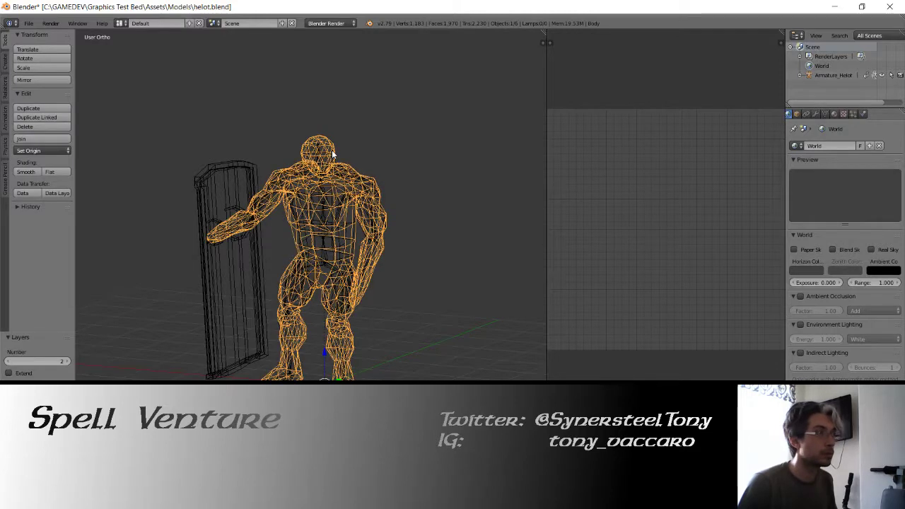
right_click(359, 185)
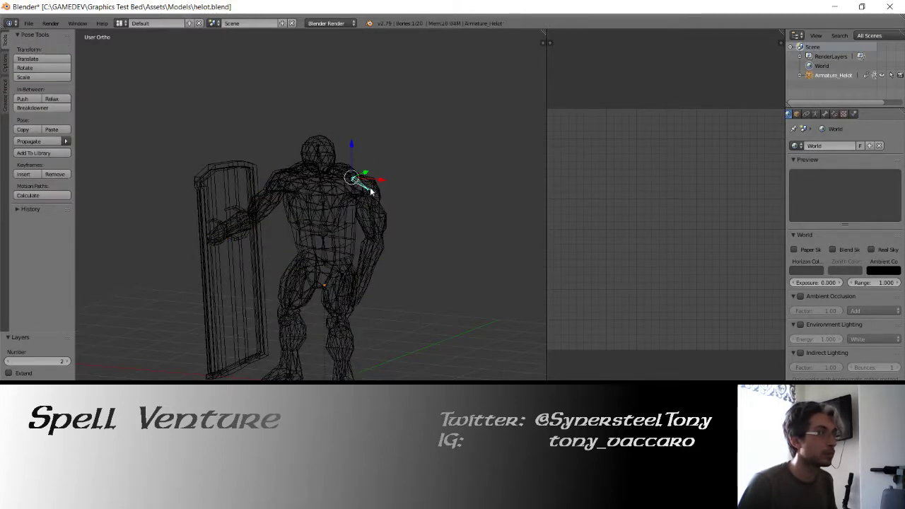
right_click(376, 192)
right_click(386, 213)
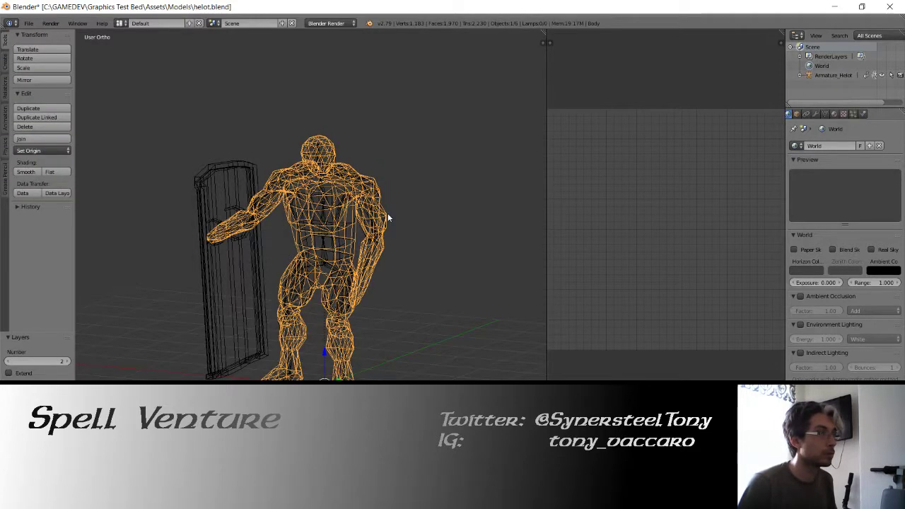
Step: Show the material settings and select only the trimmed Body.001 torso
left_click(834, 114)
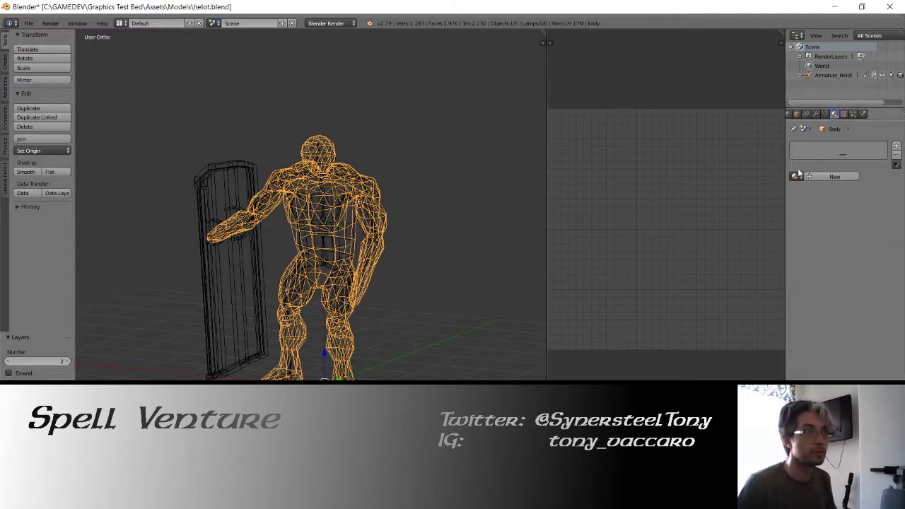
key("a")
right_click(372, 182)
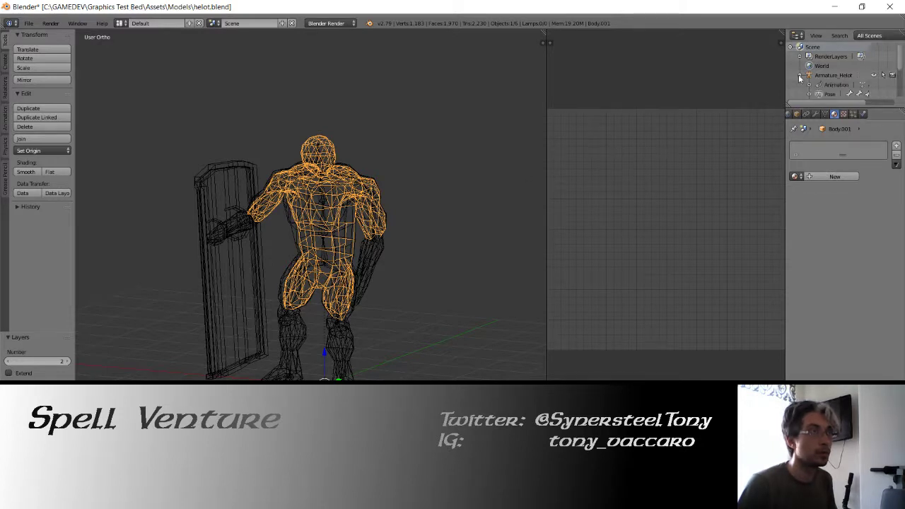
Step: Expand Armature_Helot's children in the Outliner and start renaming Body.001, deleting part of its name
left_click(799, 74)
scroll(818, 76, "down", 2)
left_click(831, 64)
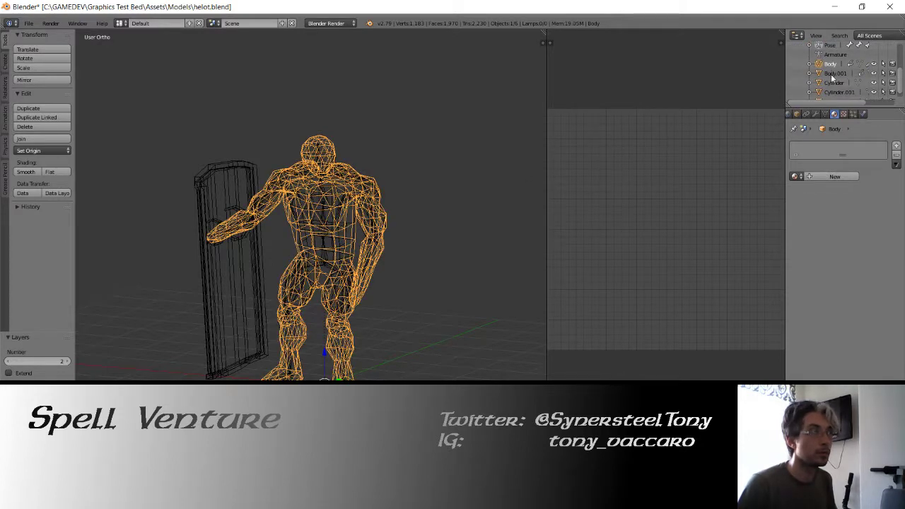
double_click(832, 73)
key("BackSpace")
key("BackSpace")
key("BackSpace")
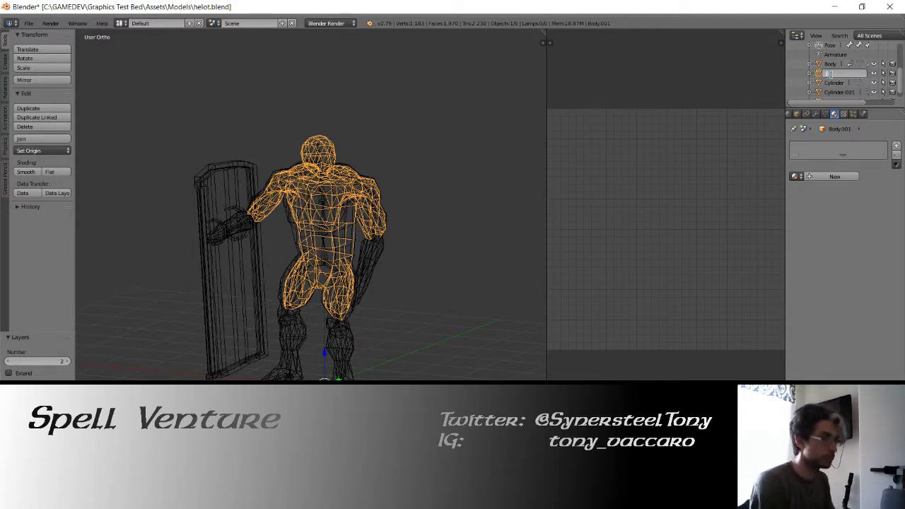
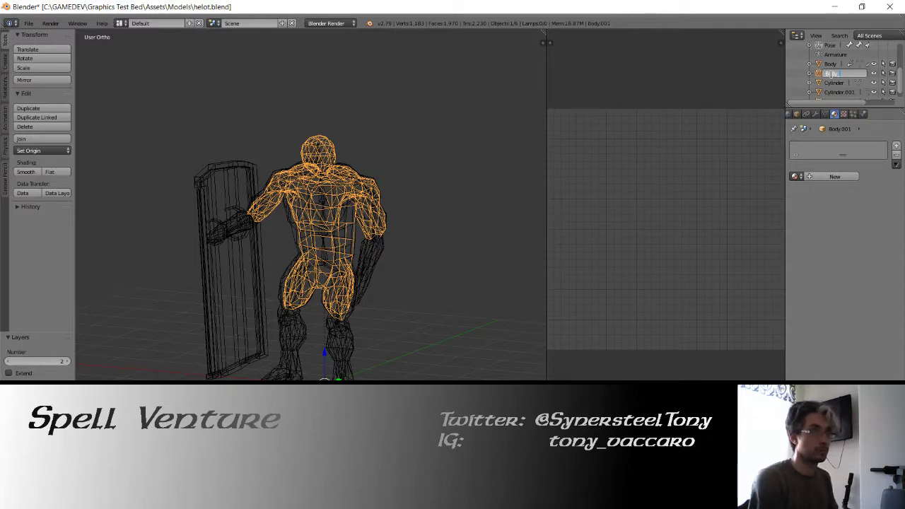
Step: Rename the duplicated body mesh to Body_BASE and save helot.blend, overwriting the old file
type("BASE")
key("Return")
key("ctrl+s")
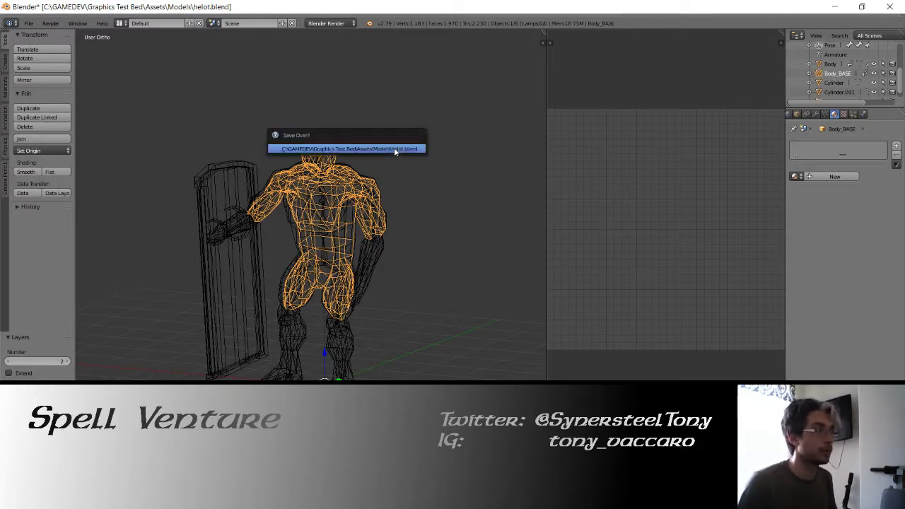
left_click(393, 147)
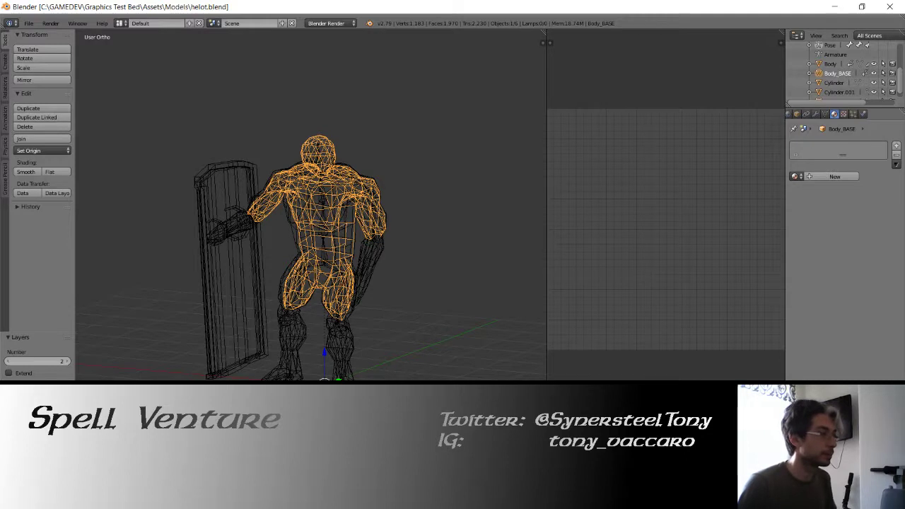
key("alt+Tab")
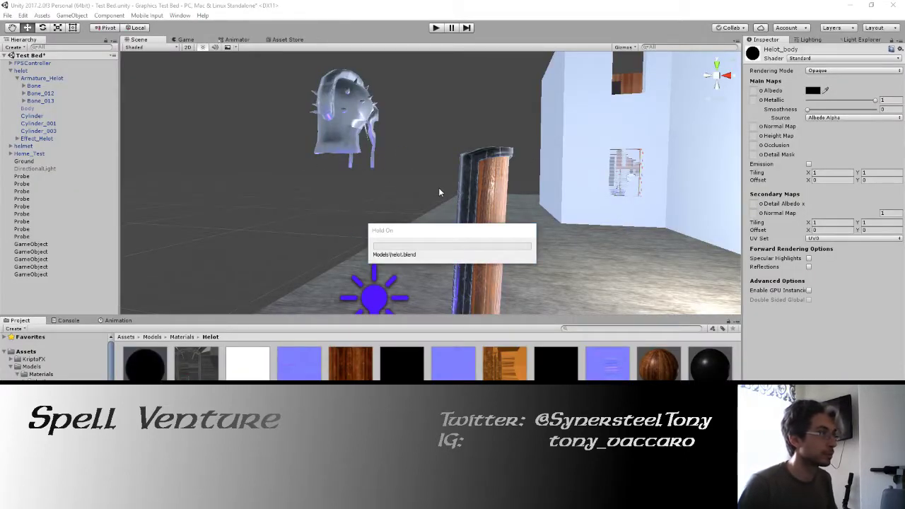
Step: Apply the black Helot_body material to the re-imported helot body in the Scene view
mouse_move(438, 187)
left_mouse_down("alt")
mouse_move(89, 168)
mouse_move(887, 168)
left_mouse_up("alt")
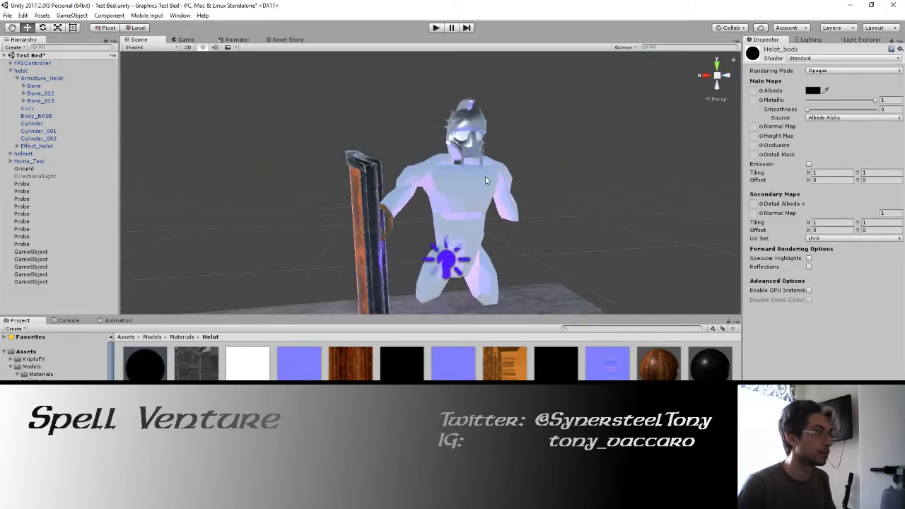
mouse_move(485, 177)
left_mouse_down("alt")
mouse_move(427, 175)
mouse_move(415, 235)
left_mouse_up("alt")
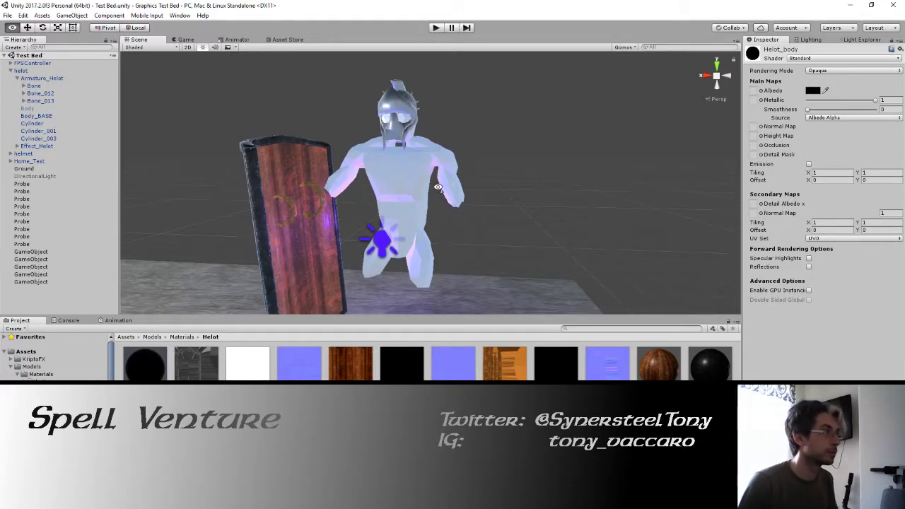
left_click_drag(435, 200, 436, 200)
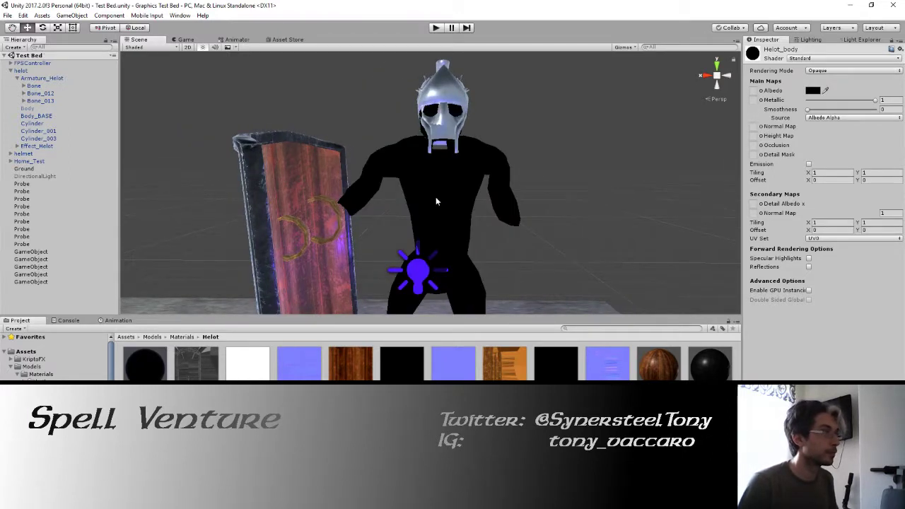
Step: Run a play-mode test of the character, then stop it
left_click(437, 28)
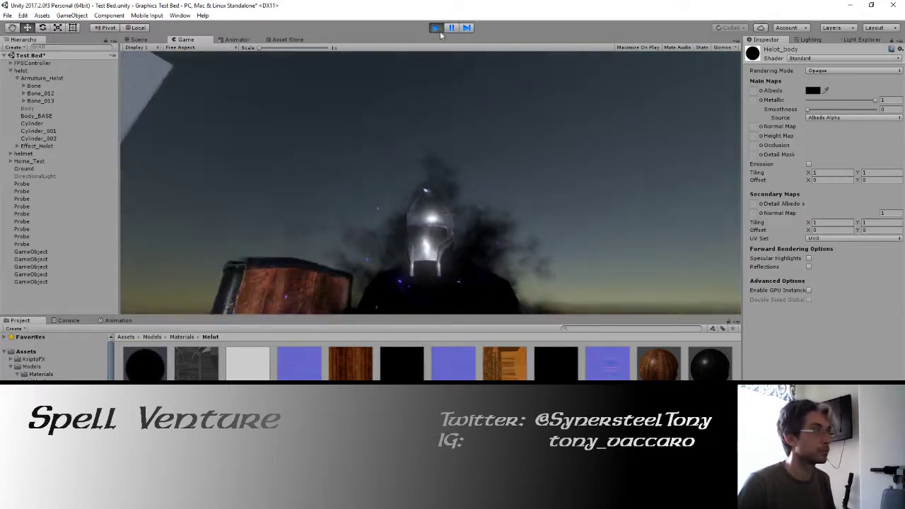
left_click(435, 28)
left_click_drag(420, 142, 395, 145, "alt")
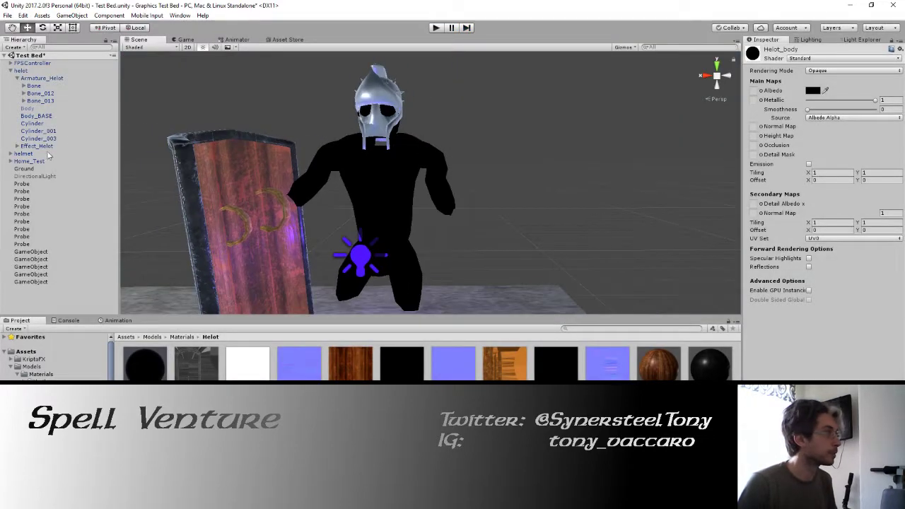
Step: Select ParticlesBlack under Effect_Helot, keep the Triangle shape, and set Start Size to 1–3
left_click(33, 146)
left_click(45, 176)
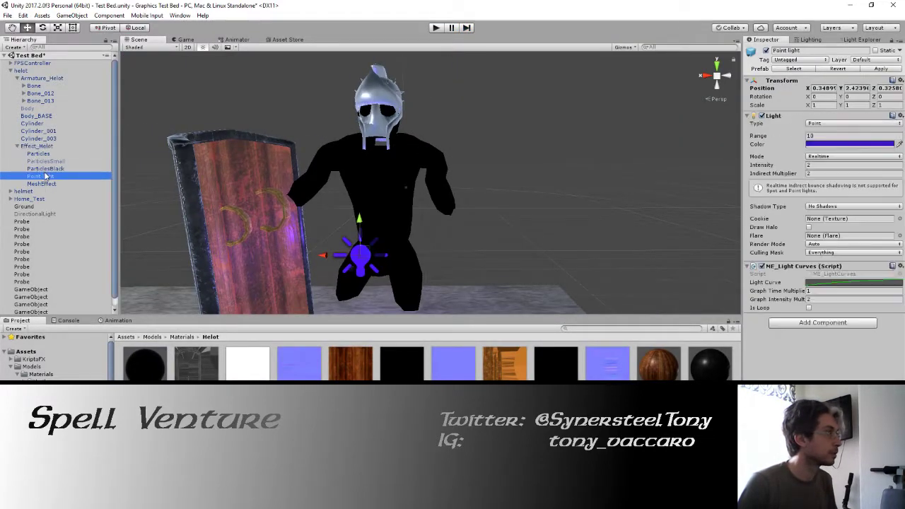
left_click_drag(312, 162, 301, 139, "alt")
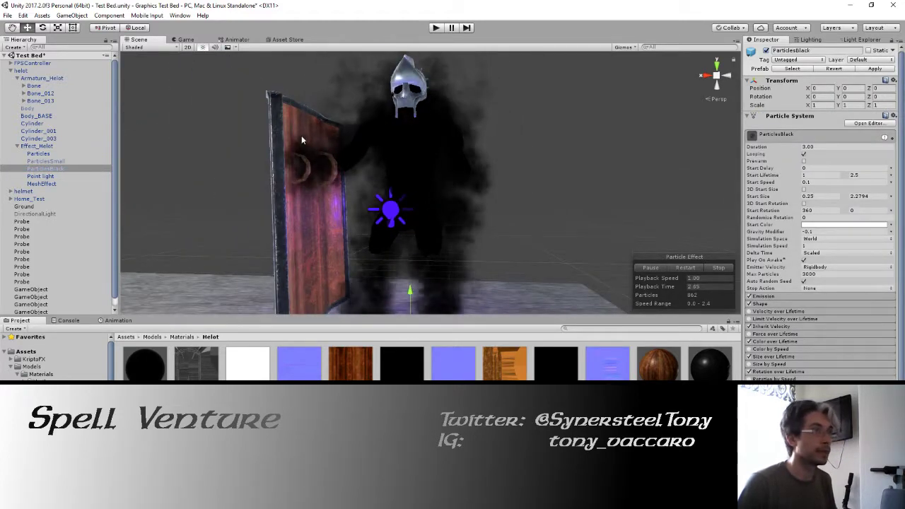
left_click(766, 305)
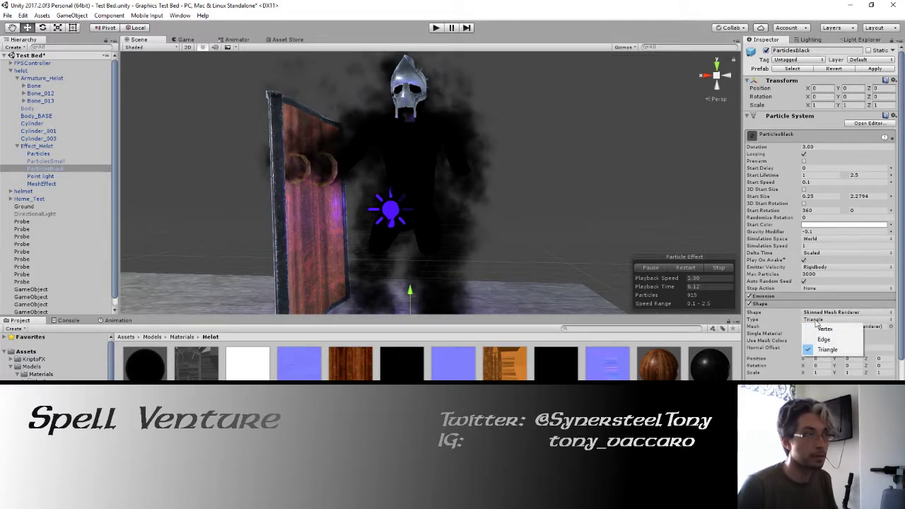
left_click(820, 349)
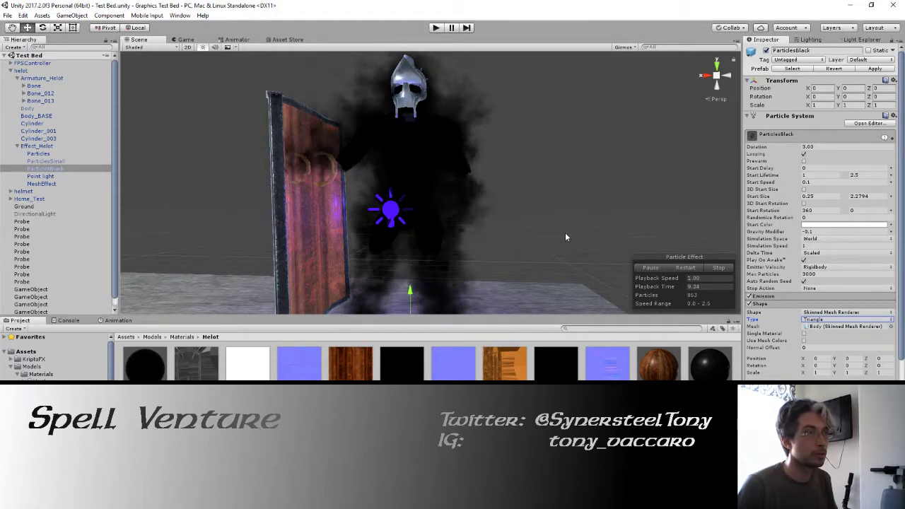
left_click(817, 197)
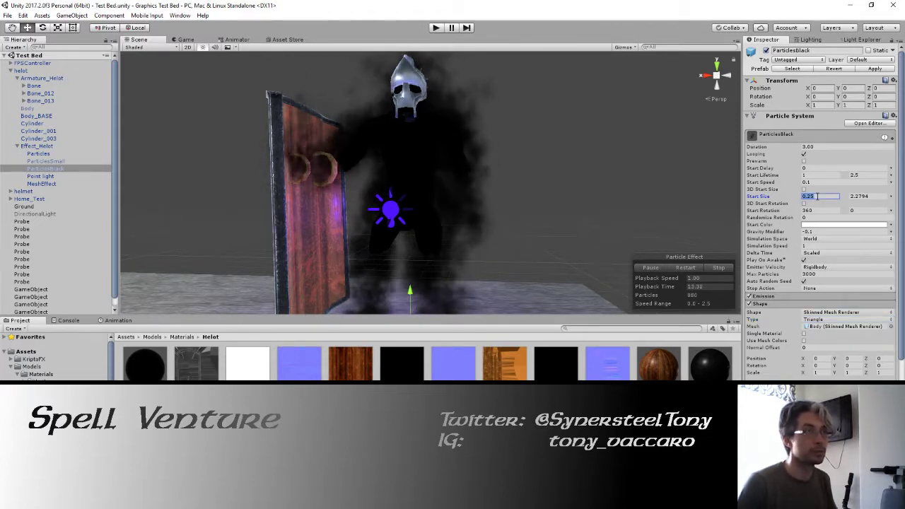
type("1")
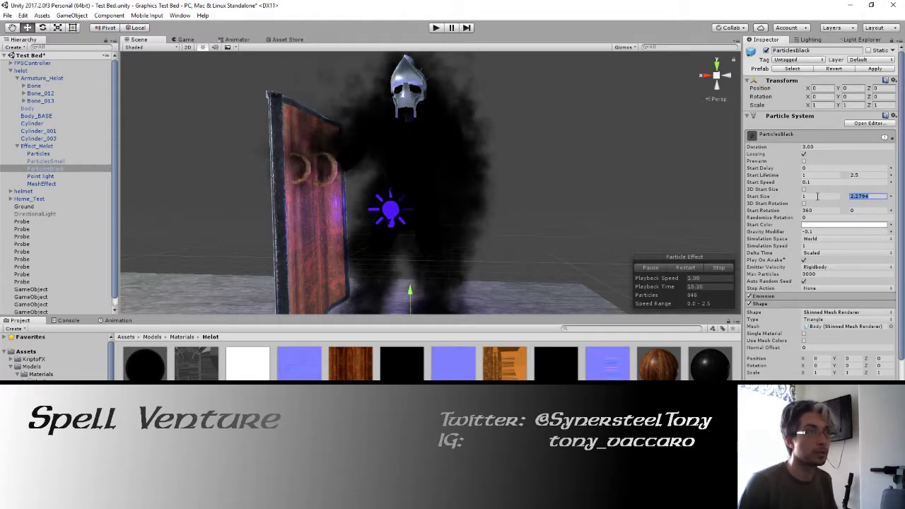
type("3")
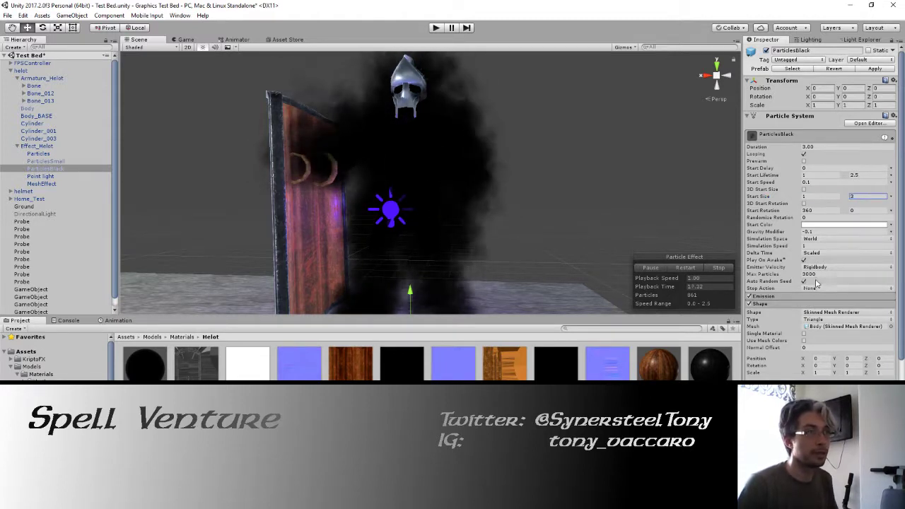
Step: Set the smoke's emission Rate over Time to 150–300 and check the denser cloud
left_click(818, 297)
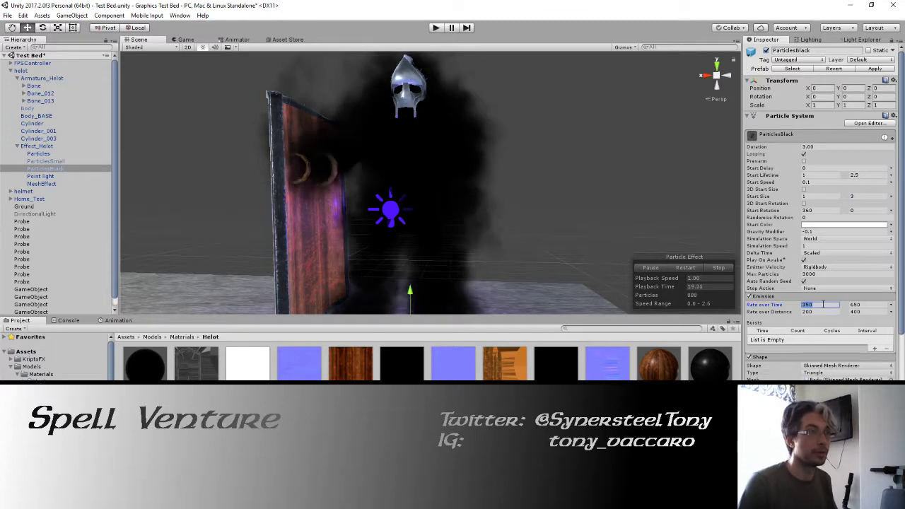
type("400")
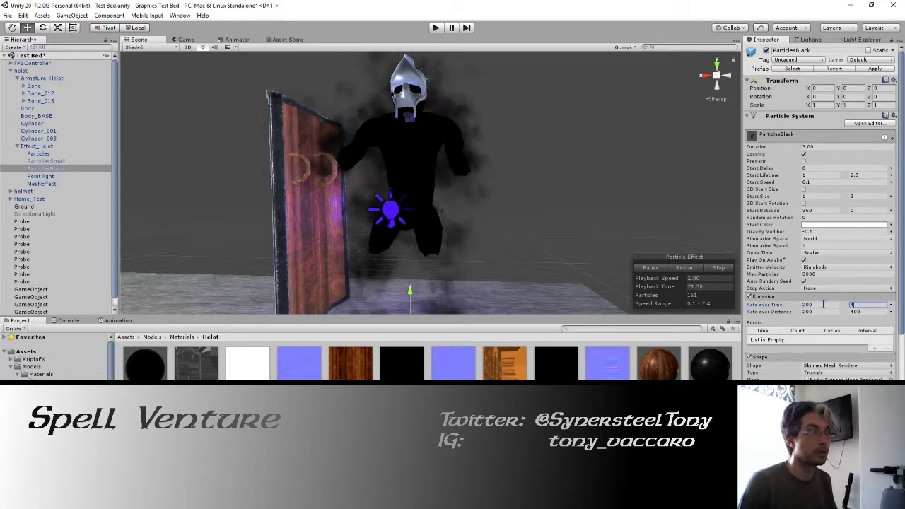
left_click_drag(471, 187, 460, 198, "alt")
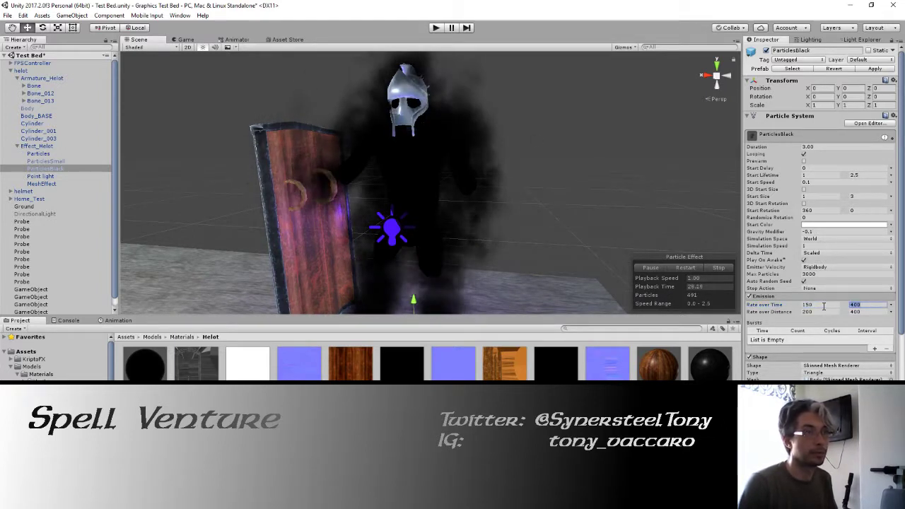
type("250")
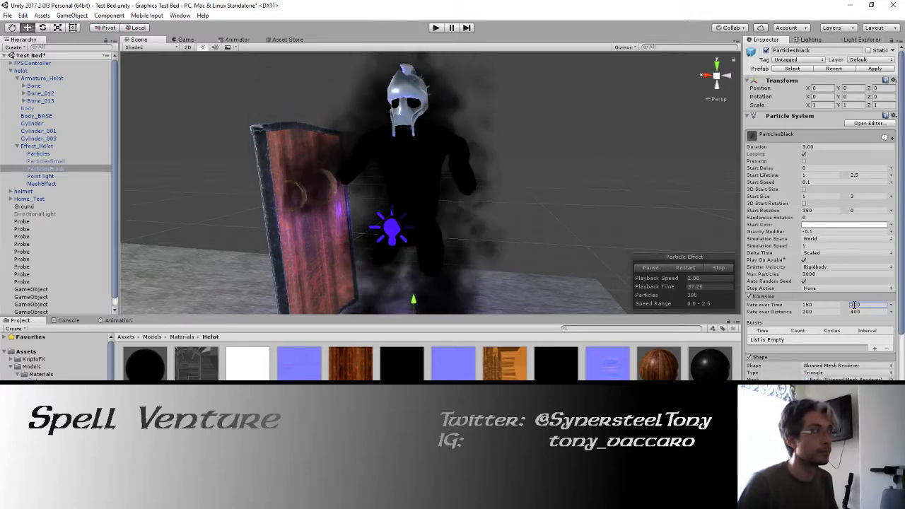
left_click_drag(505, 151, 460, 146, "alt")
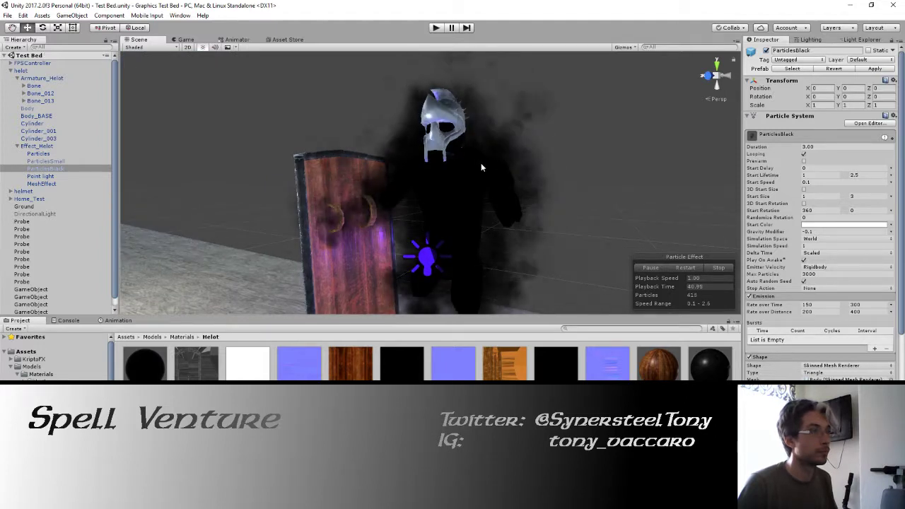
left_click_drag(436, 84, 479, 189, "alt")
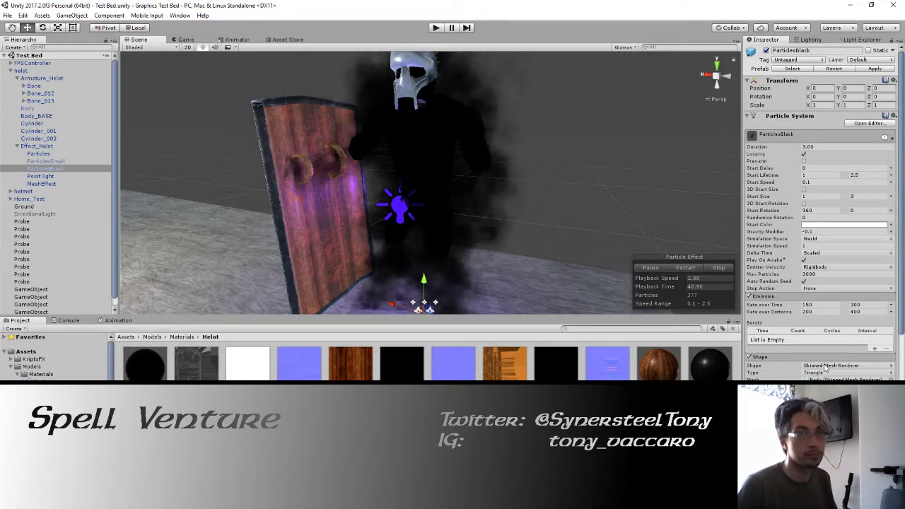
mouse_move(473, 190)
left_mouse_down("alt")
mouse_move(395, 144)
mouse_move(409, 148)
mouse_move(314, 152)
mouse_move(430, 156)
left_mouse_up("alt")
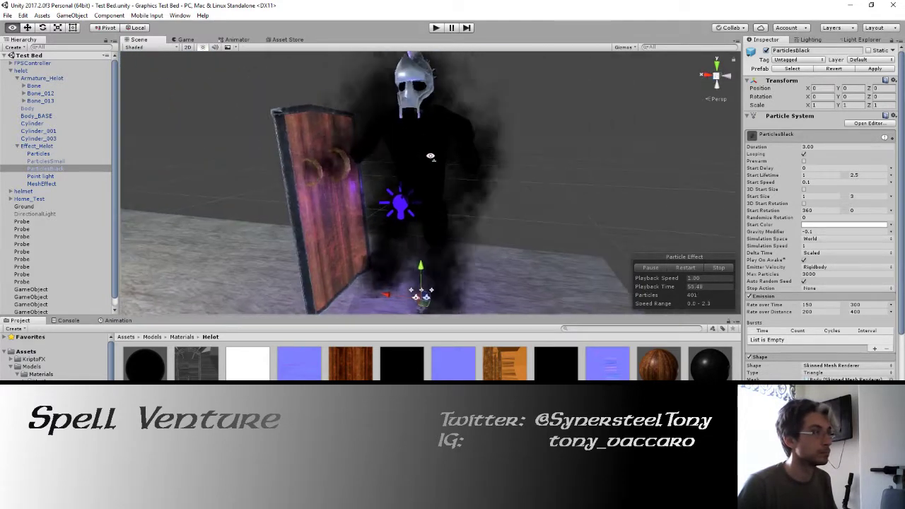
left_click(36, 116)
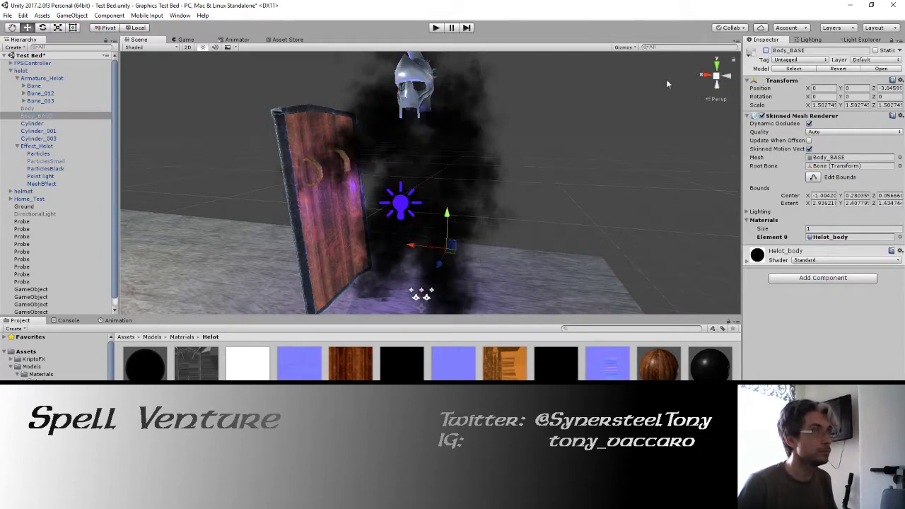
left_click(581, 126)
left_click(42, 176)
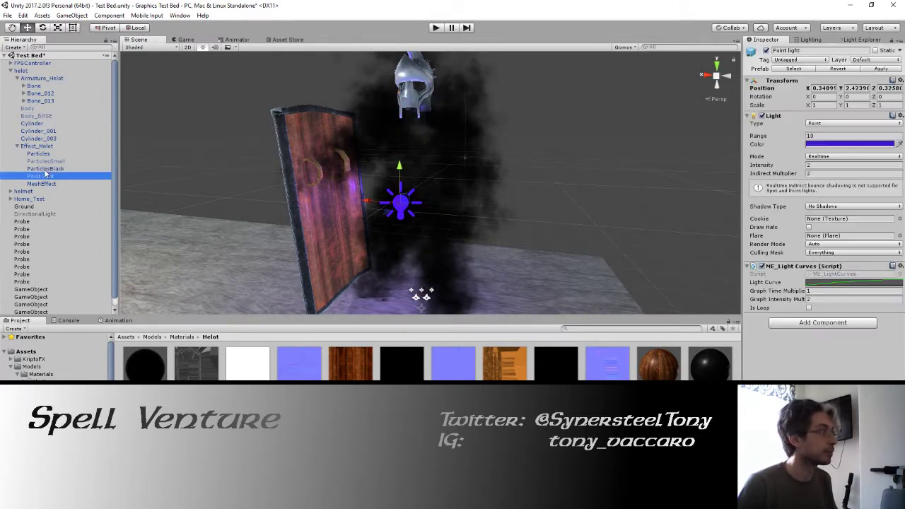
left_click(46, 169)
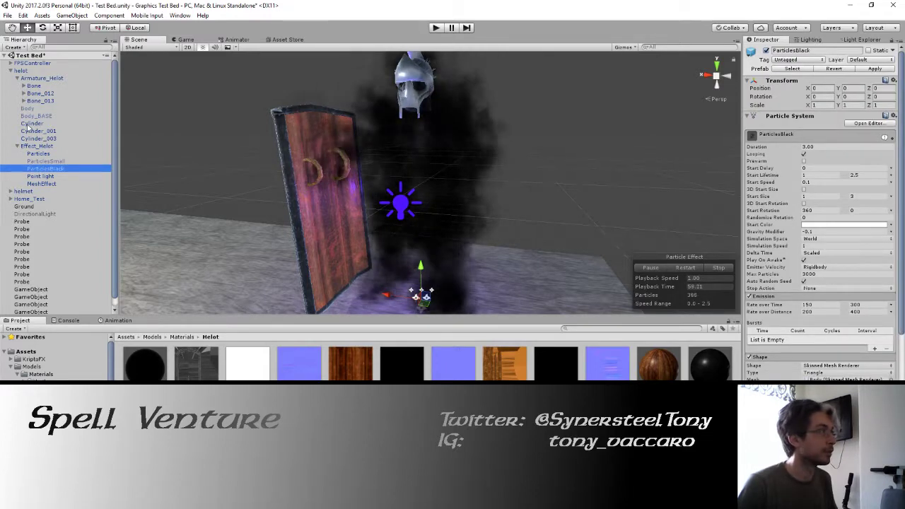
left_click(445, 148)
left_click(765, 51)
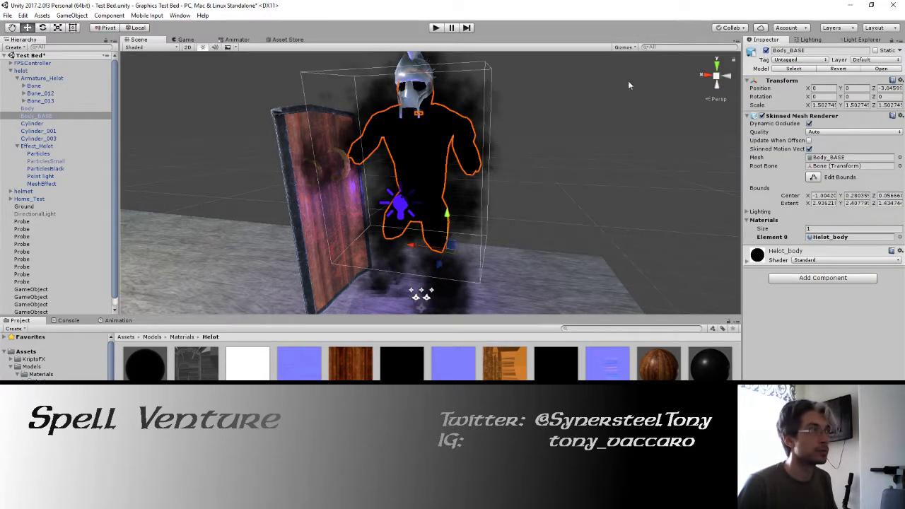
left_click(45, 170)
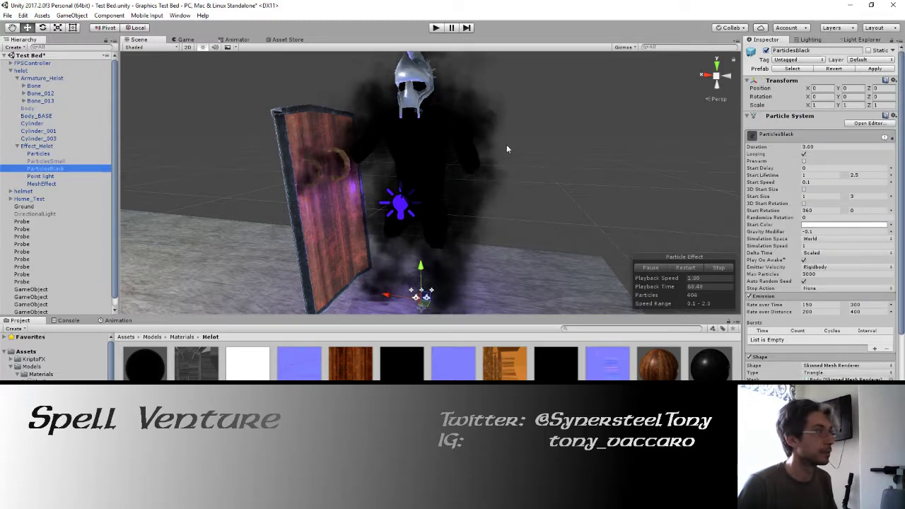
mouse_move(493, 180)
right_mouse_down()
mouse_move(417, 147)
mouse_move(472, 146)
right_mouse_up()
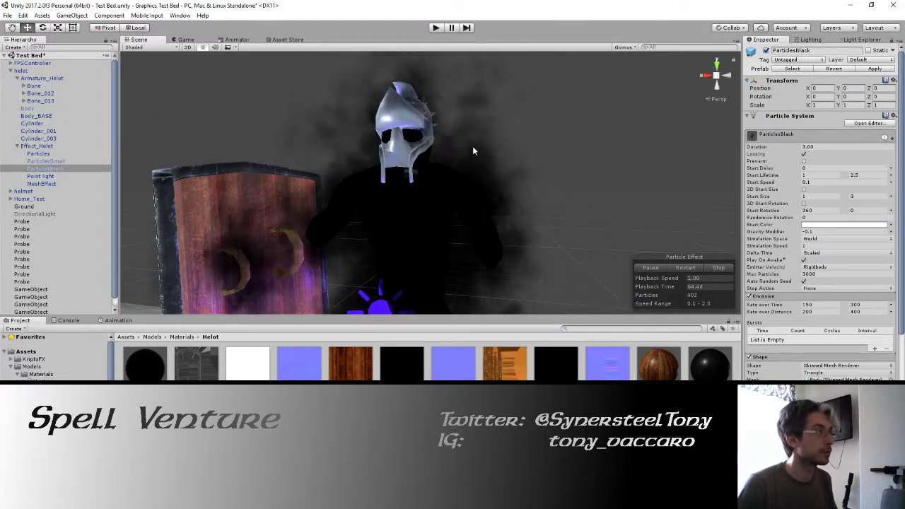
Step: Play-test the smoke-wrapped helot with rendering stats shown, then stop play mode
key("ctrl+p")
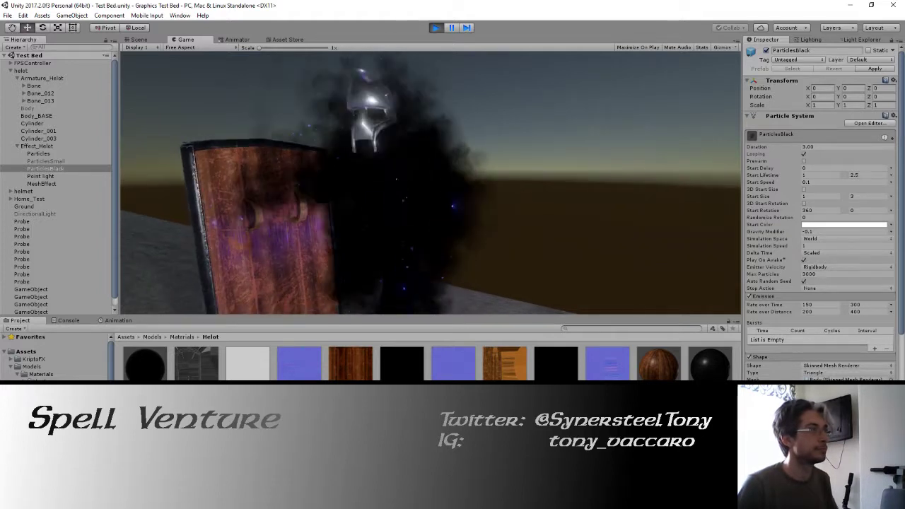
left_click(701, 46)
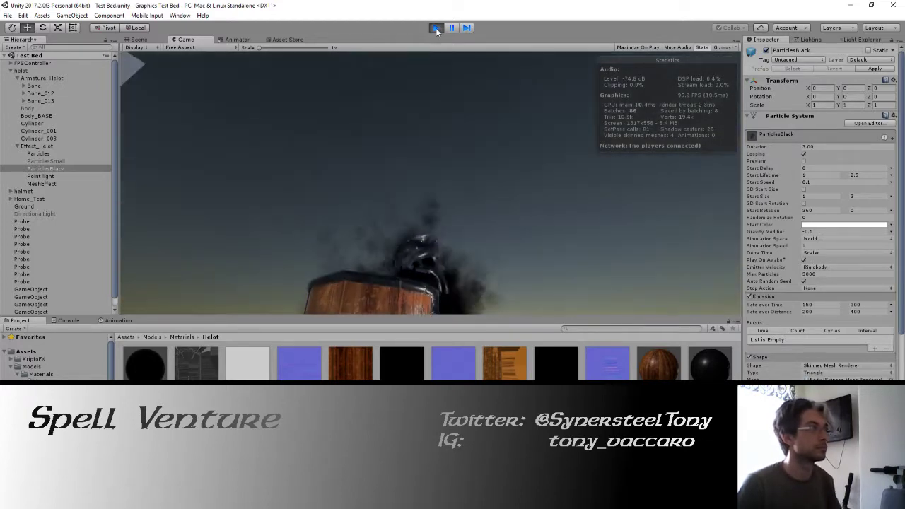
left_click(435, 28)
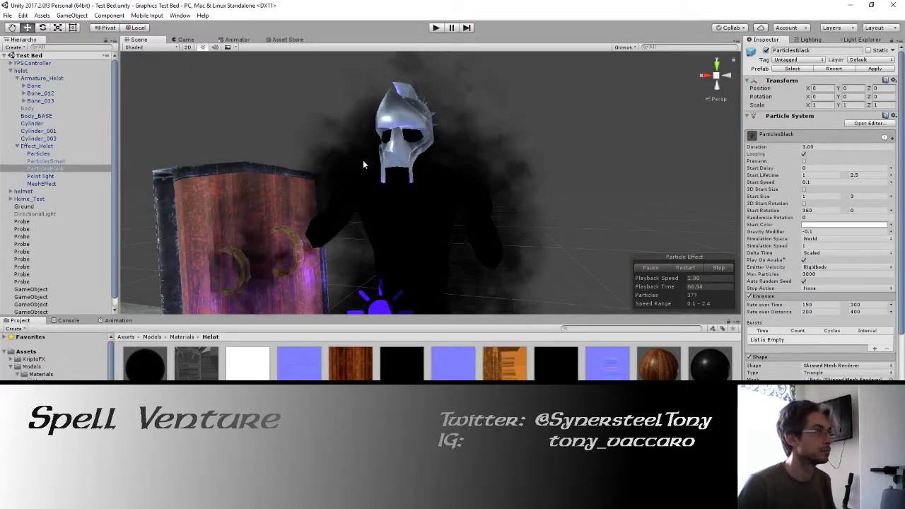
Step: Move ParticlesSmall out of the Effect_Helot group, breaking the prefab link
left_click(38, 153)
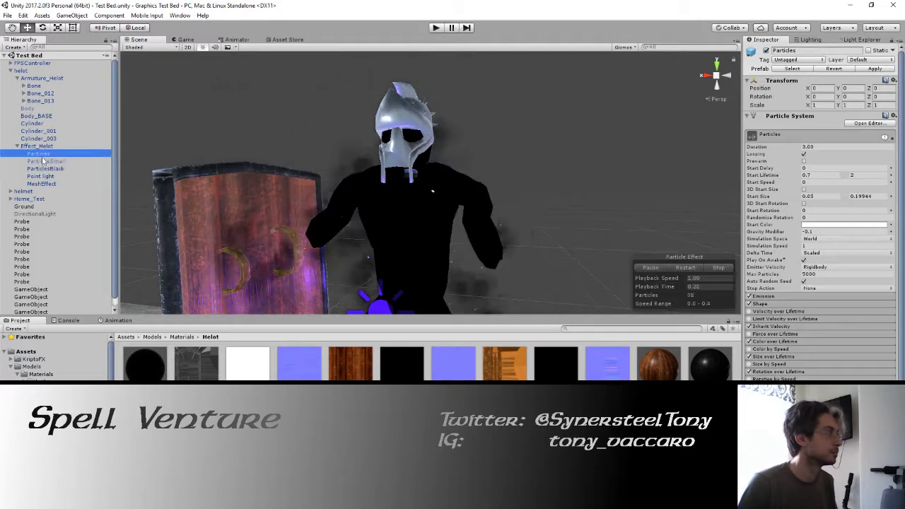
left_click(44, 162)
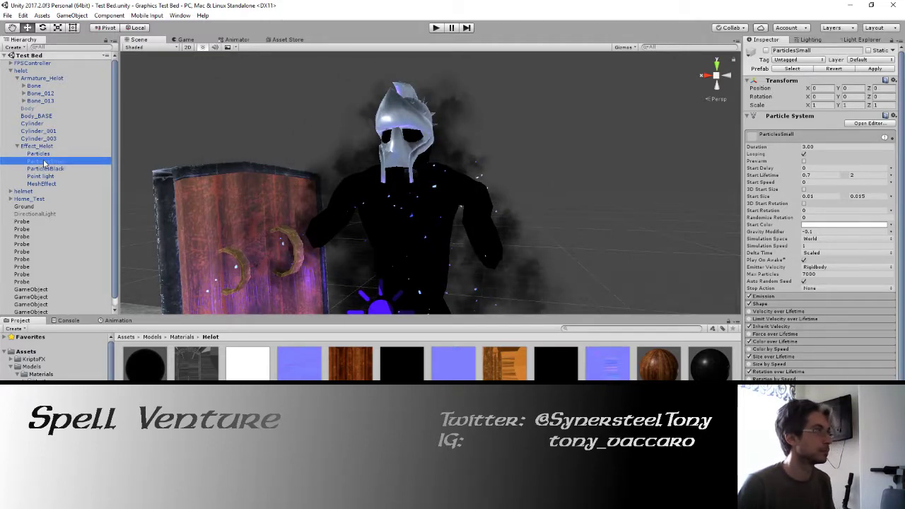
left_click_drag(44, 162, 107, 172)
left_click(481, 267)
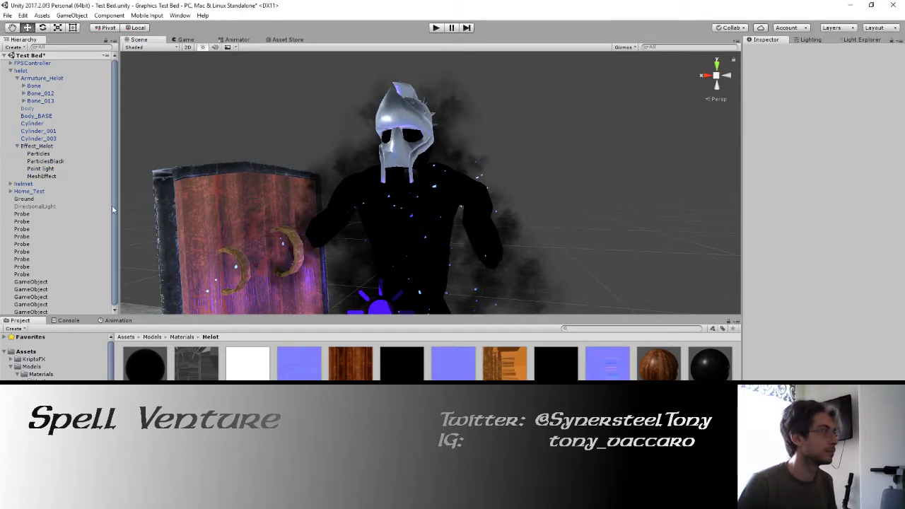
Step: Lower the Particles effect's emission Rate over Time to 100–200
left_click(40, 155)
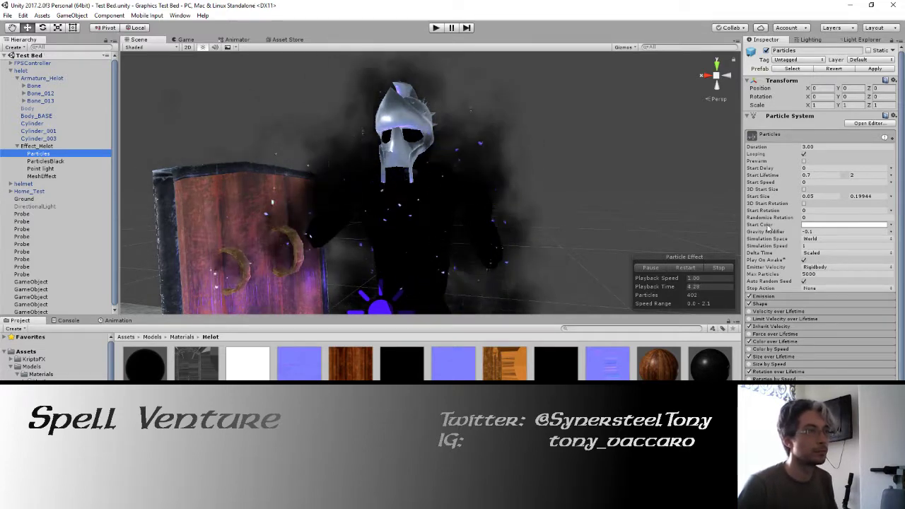
scroll(768, 228, "down", 2)
left_click(776, 268)
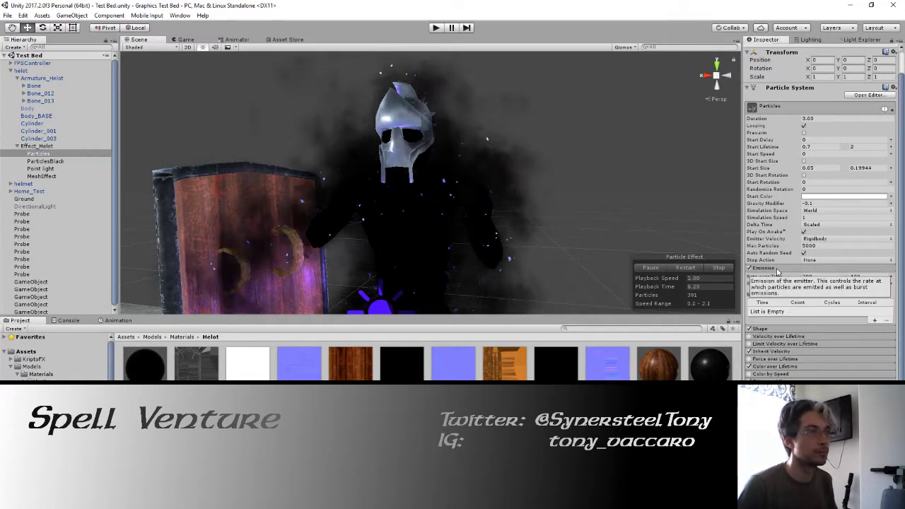
left_click(810, 275)
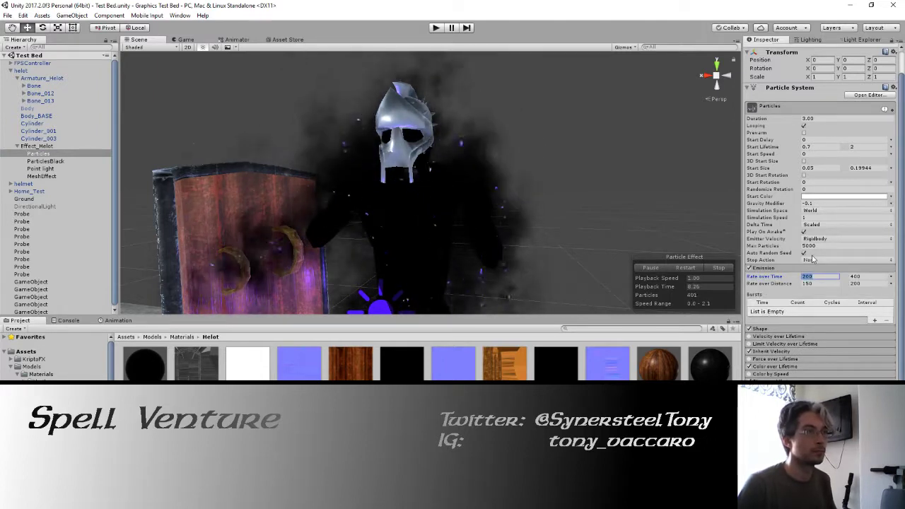
type("10")
key("Tab")
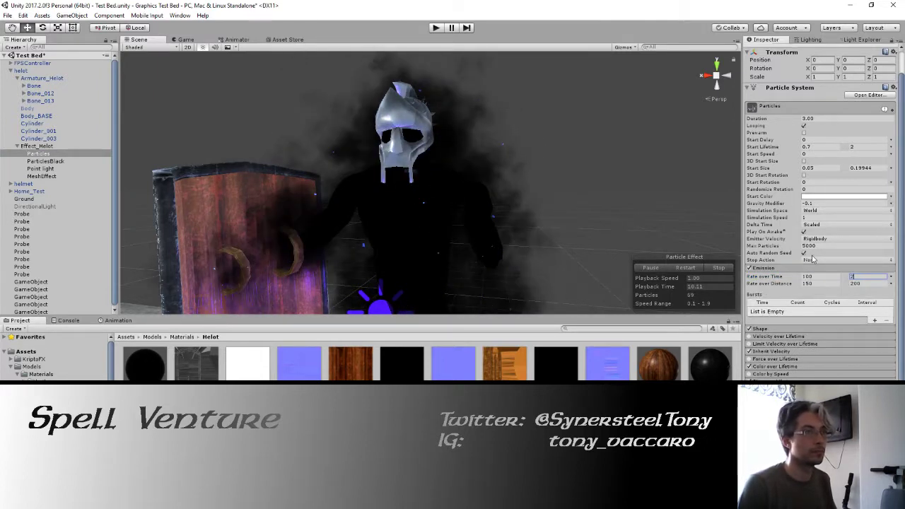
type("200")
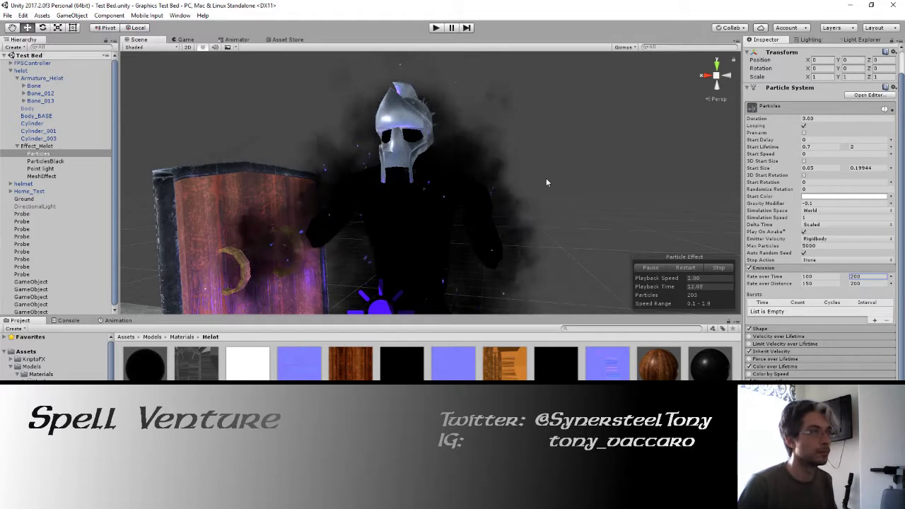
left_click(46, 162)
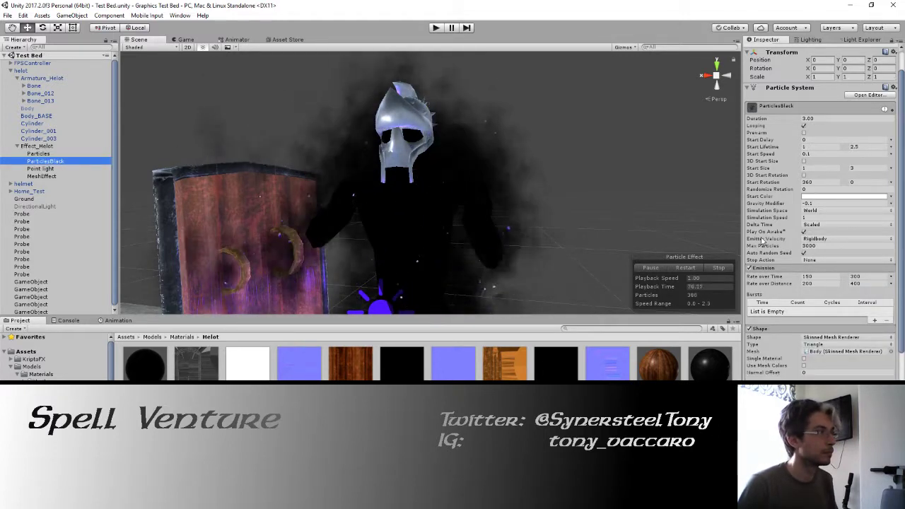
Step: Give ParticlesBlack's Color over Lifetime alpha 0 at birth and an alpha 255 key at 24.7%
scroll(795, 370, "down", 4)
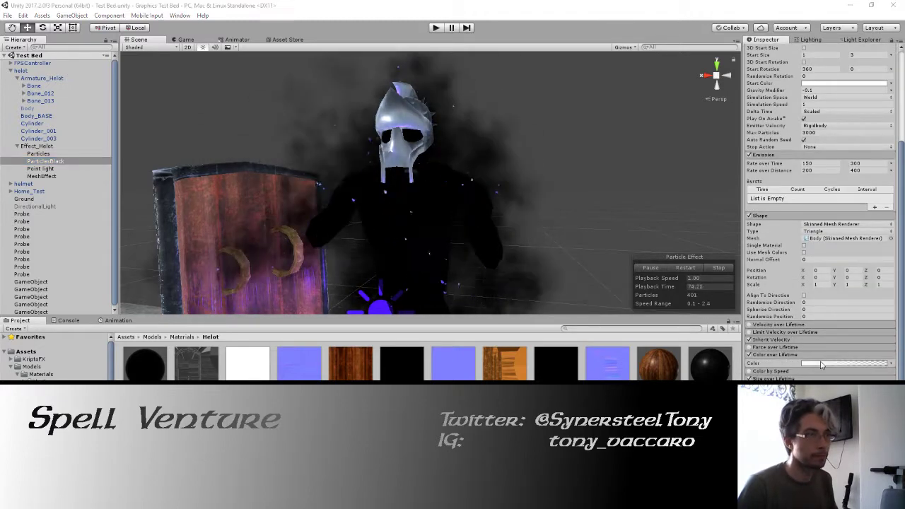
left_click(845, 363)
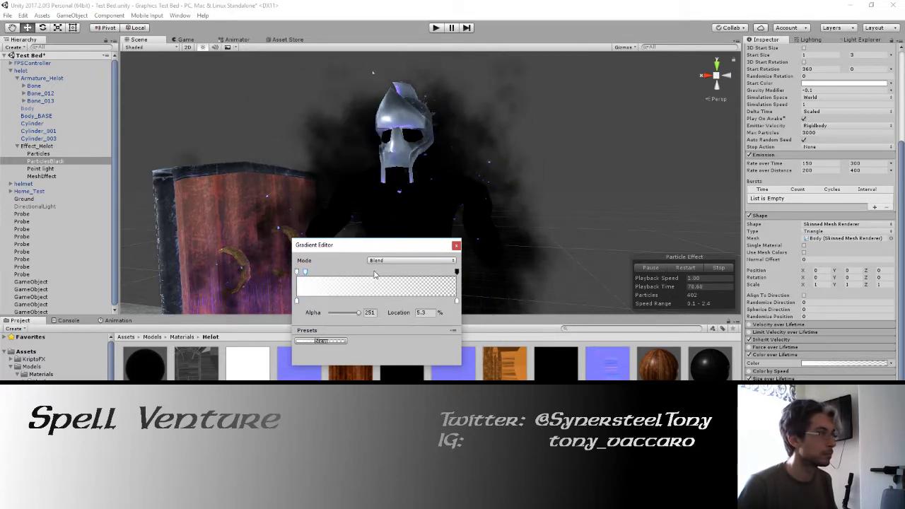
left_click_drag(359, 313, 362, 312)
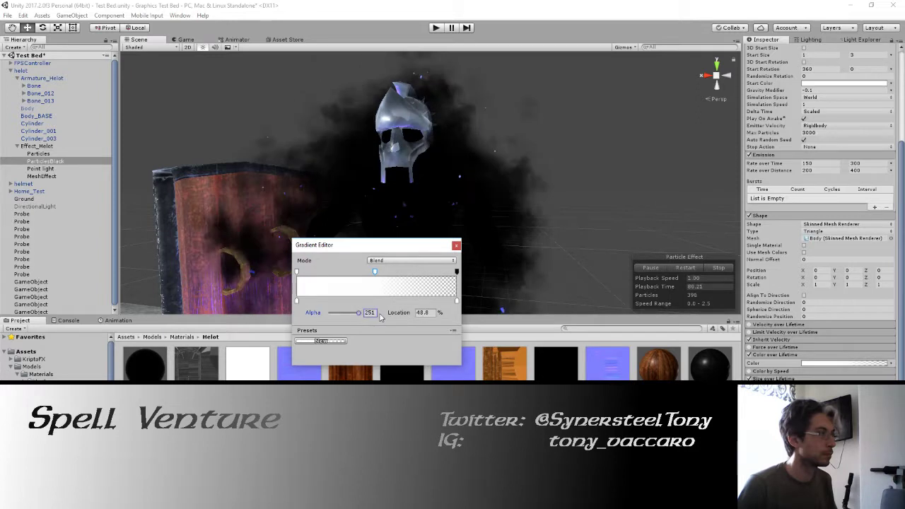
left_click(297, 271)
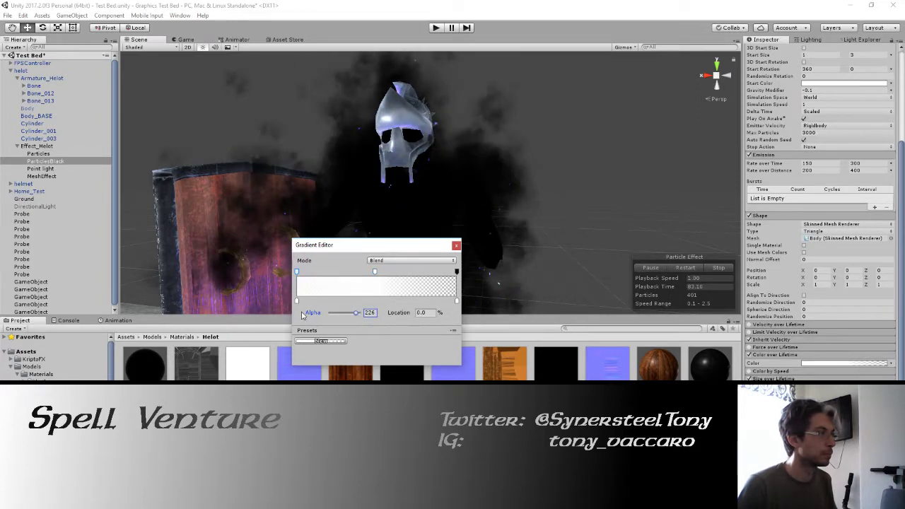
left_click_drag(302, 314, 280, 316)
left_click(375, 272)
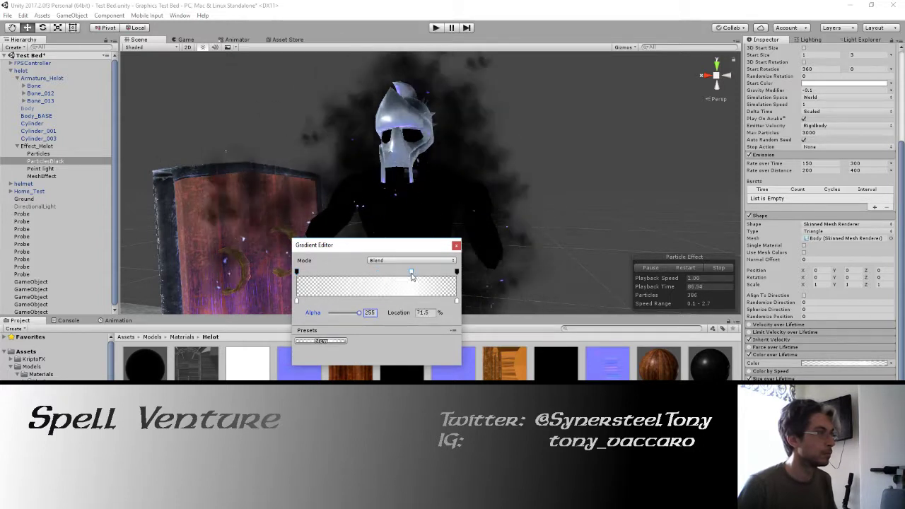
left_click_drag(376, 272, 409, 272)
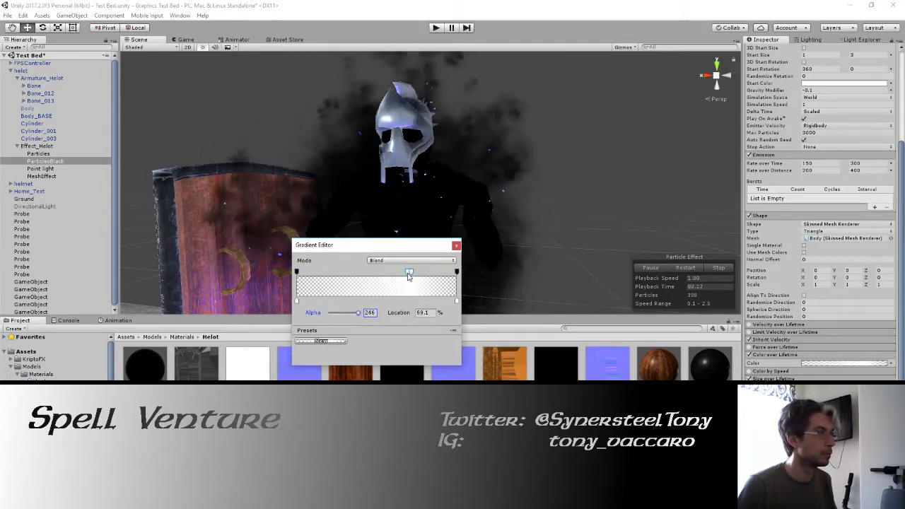
left_click_drag(338, 276, 337, 276)
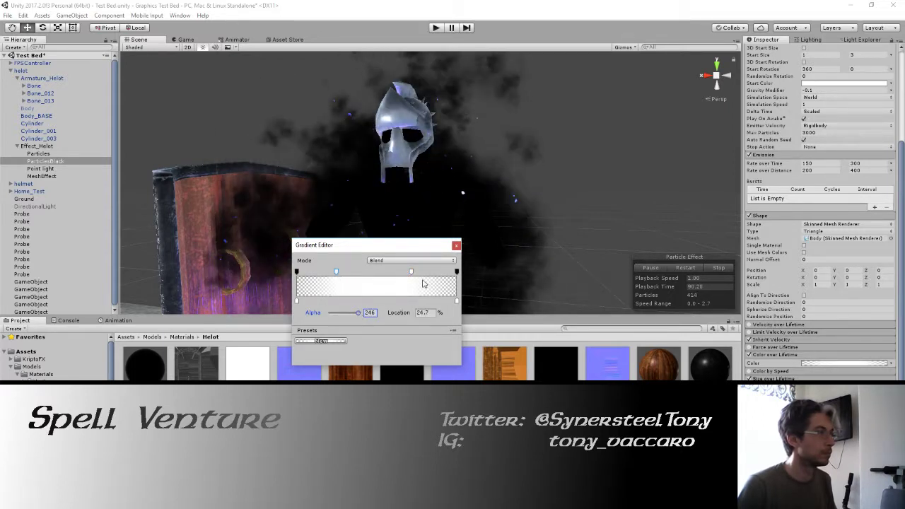
type("255")
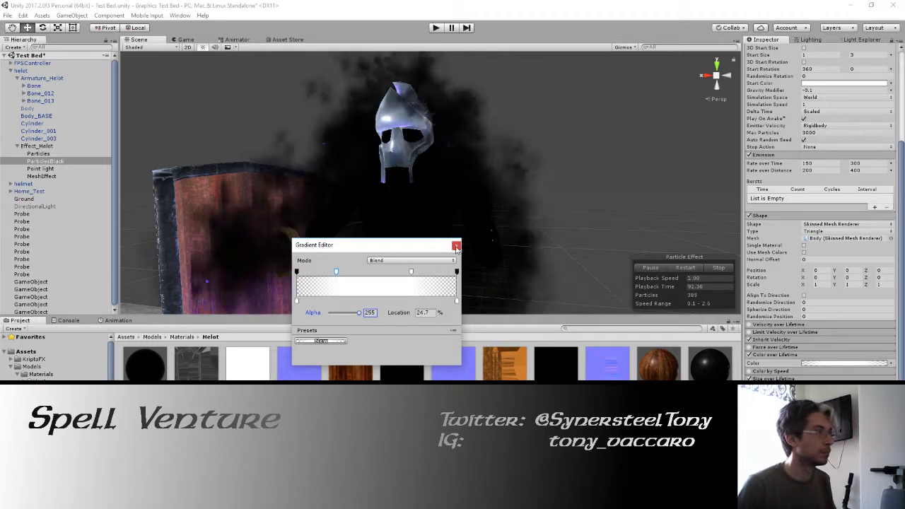
left_click(456, 247)
Step: Set the smoke's maximum emission Rate over Time to 250
mouse_move(333, 181)
left_mouse_down("alt")
mouse_move(345, 172)
mouse_move(321, 154)
left_mouse_up("alt")
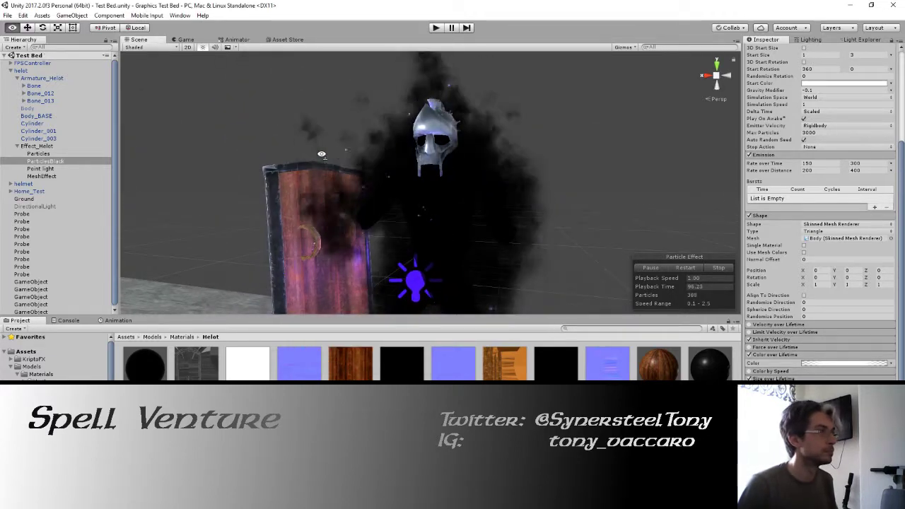
scroll(816, 195, "up", 2)
left_click(816, 195)
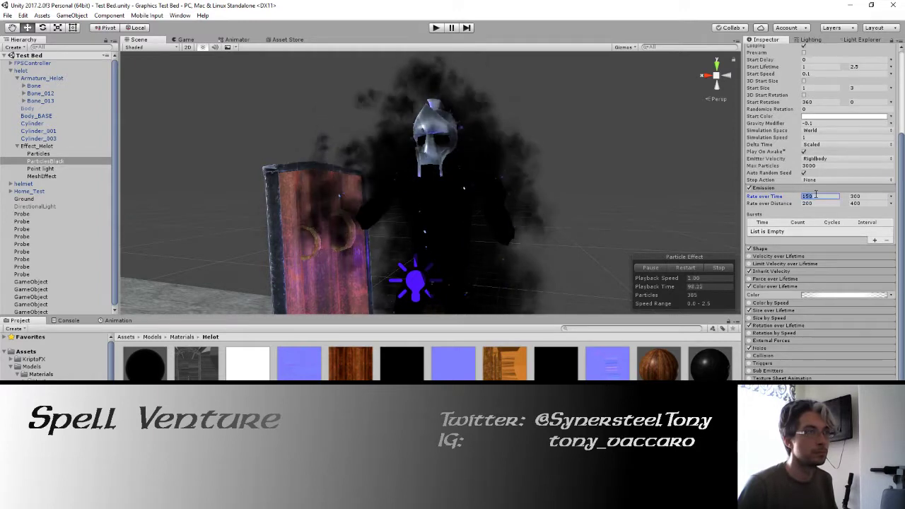
key("Tab")
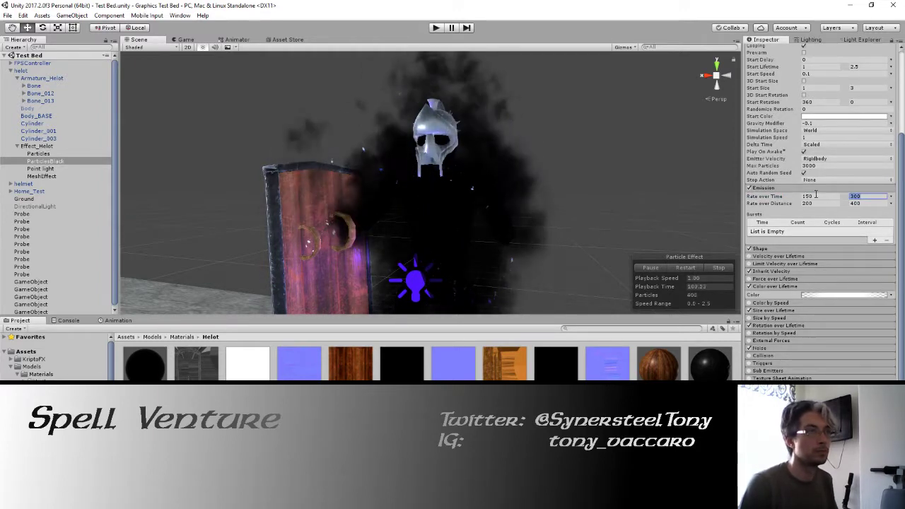
type("25")
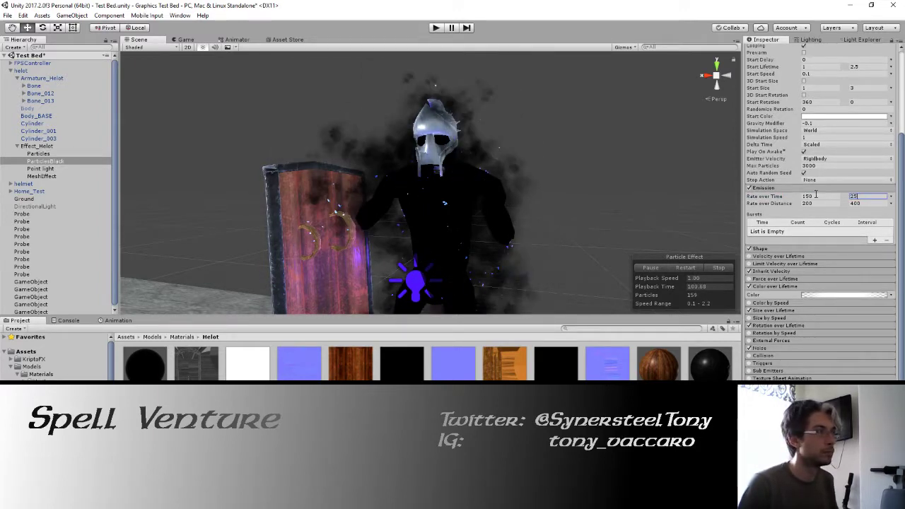
type("0")
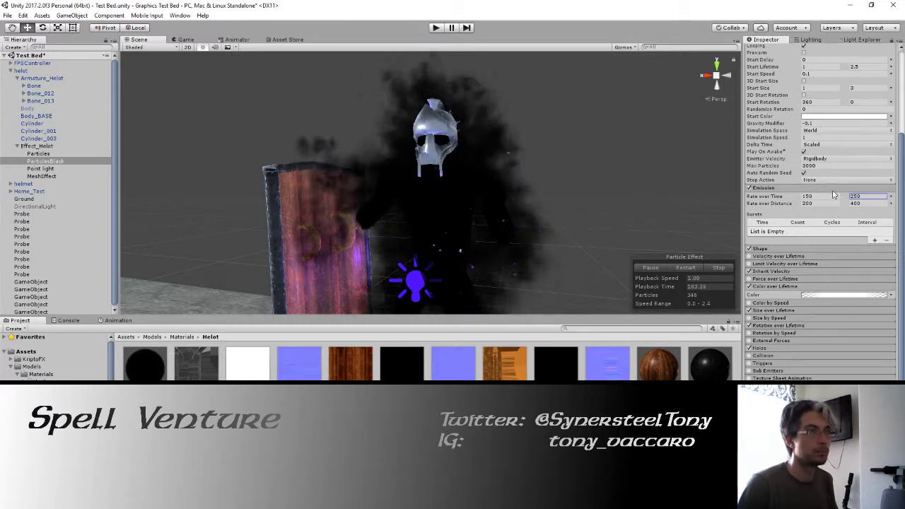
Step: Set the smoke's Start Size to 1.5–2.5
scroll(834, 195, "up", 5)
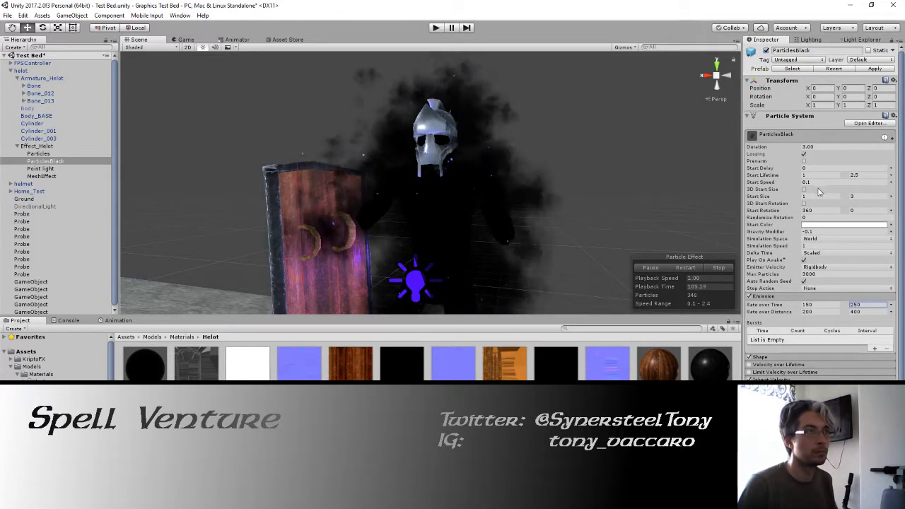
left_click(818, 196)
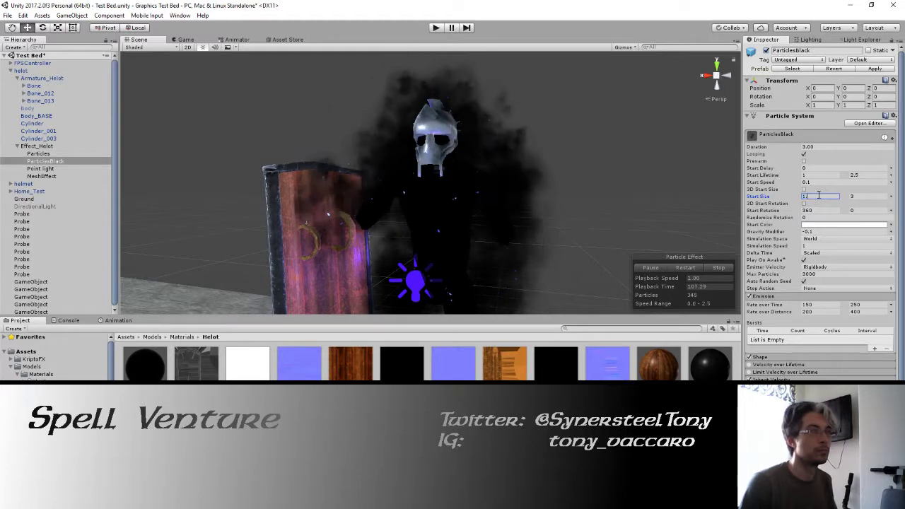
type("1.5")
key("Tab")
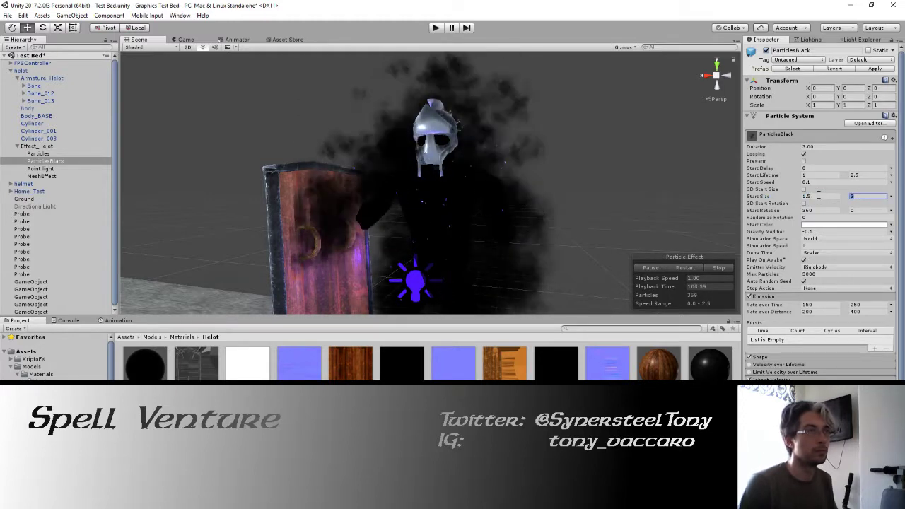
type("2.5")
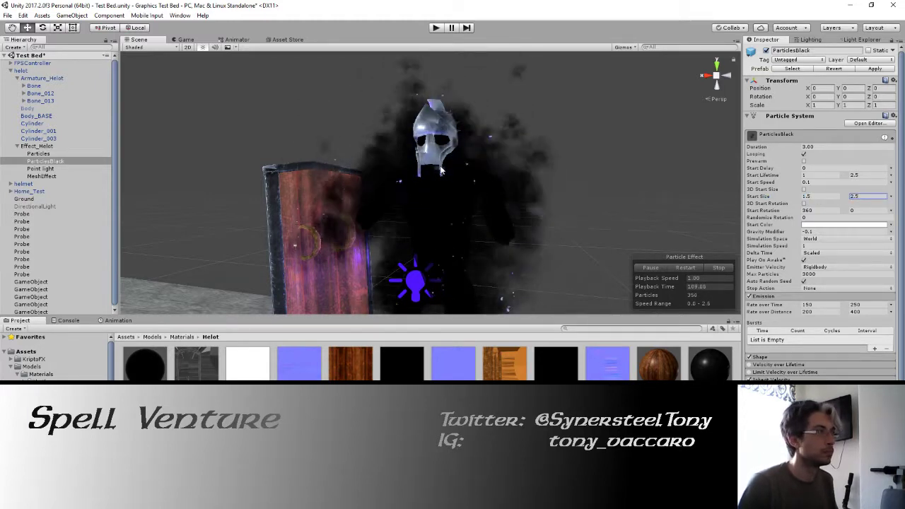
Step: Play-test the scene, then orbit around the smoky helot toward his shield and helmet
left_click(436, 29)
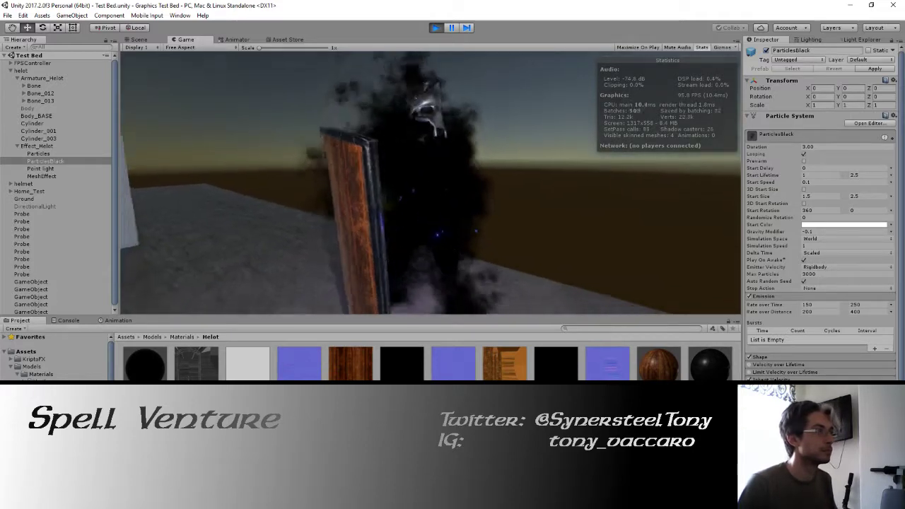
left_click(436, 28)
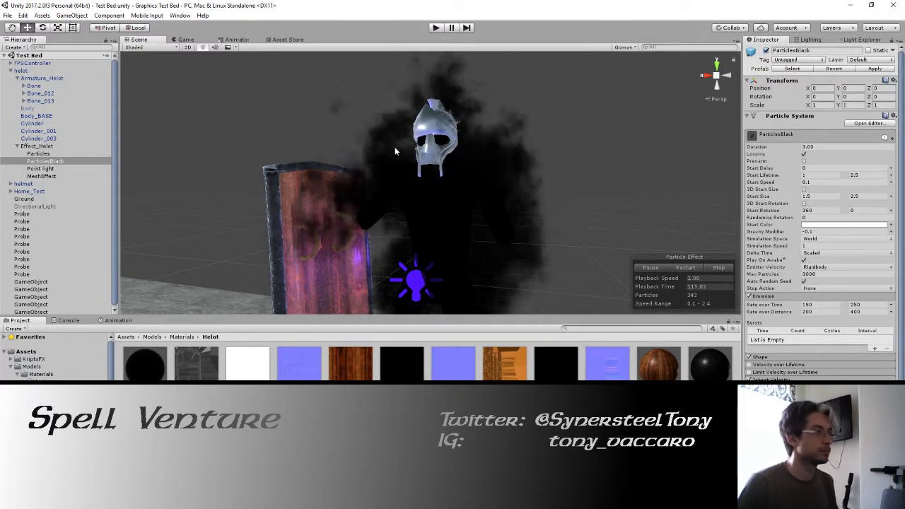
left_click_drag(394, 146, 411, 178, "alt")
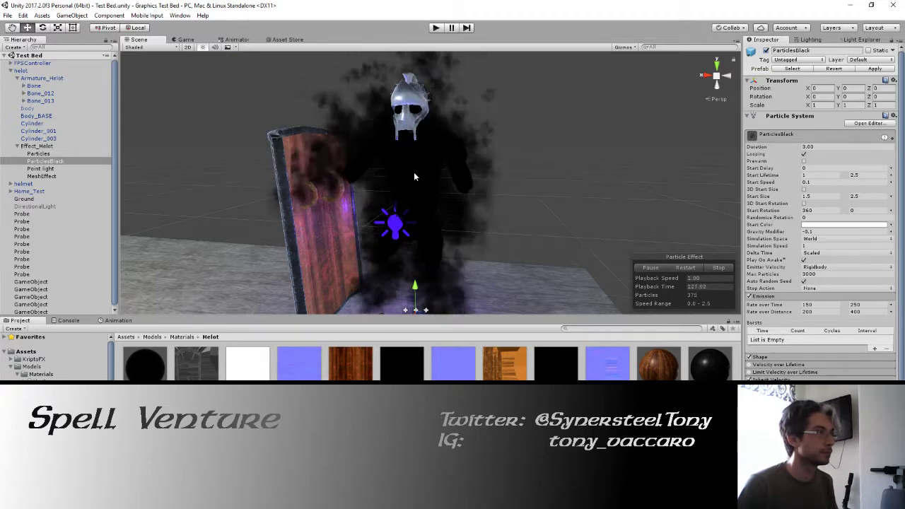
right_click_drag(413, 172, 355, 248)
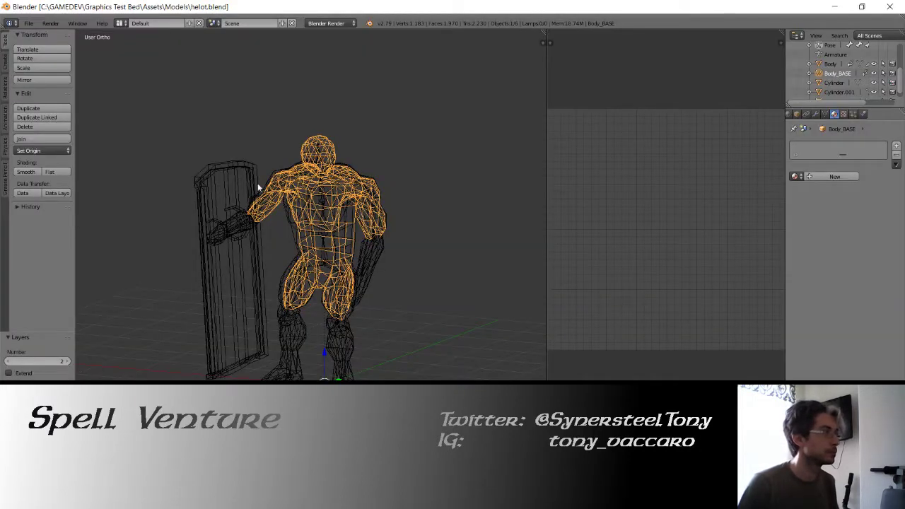
Step: Select the shield rim, board and straps and join them into one object
right_click(259, 187)
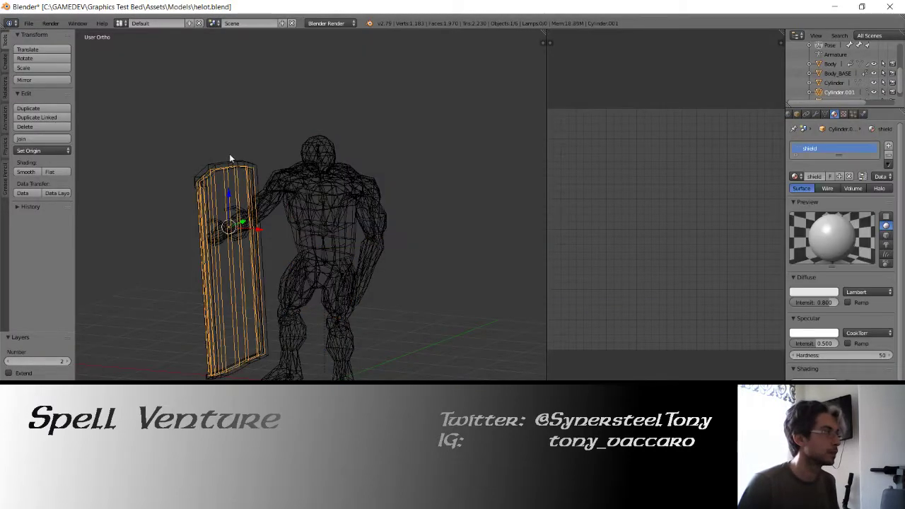
middle_click_drag(229, 153, 296, 163)
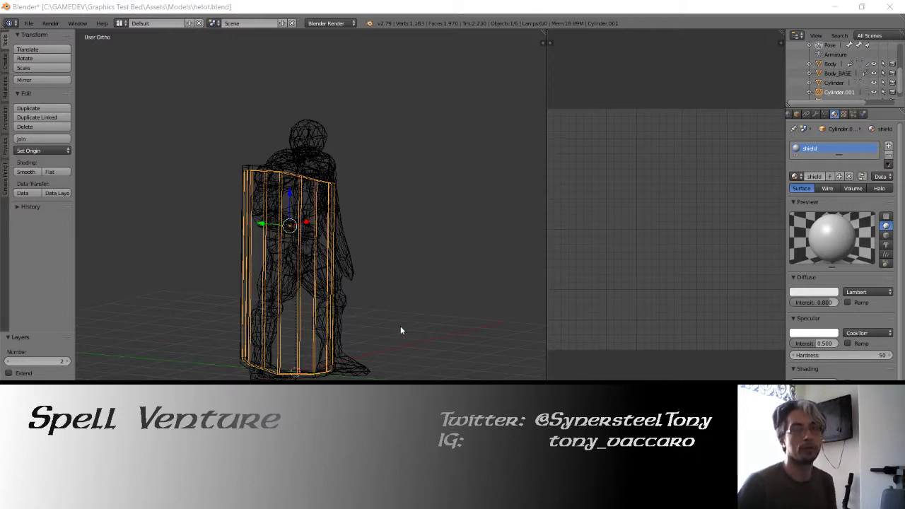
right_click(248, 168)
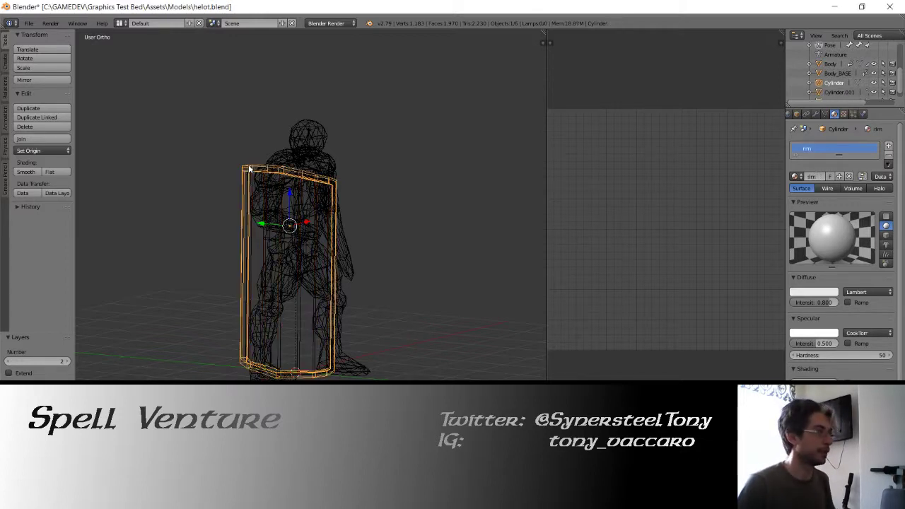
right_click(251, 177)
key("z")
key("z")
mouse_move(256, 182)
middle_mouse_down()
mouse_move(259, 210)
mouse_move(318, 215)
mouse_move(13, 146)
middle_mouse_up()
right_click(315, 220, "shift")
key("z")
left_click(22, 138)
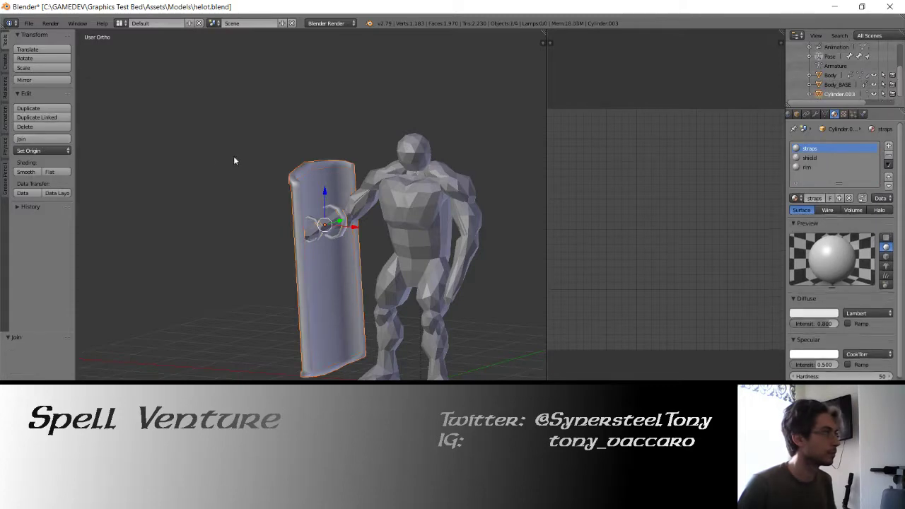
Step: Unwrap the whole merged shield mesh and select the strap's linked UV island
key("Tab")
key("a")
key("a")
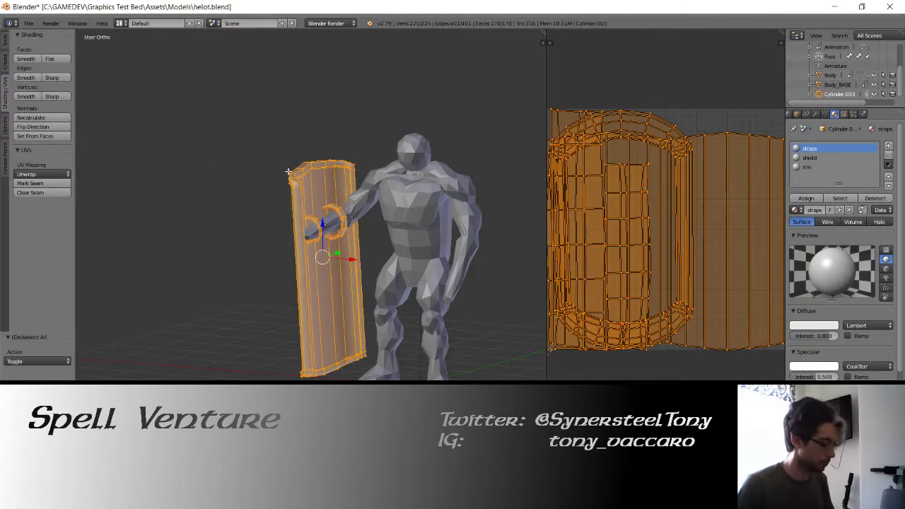
key("u")
left_click(288, 172)
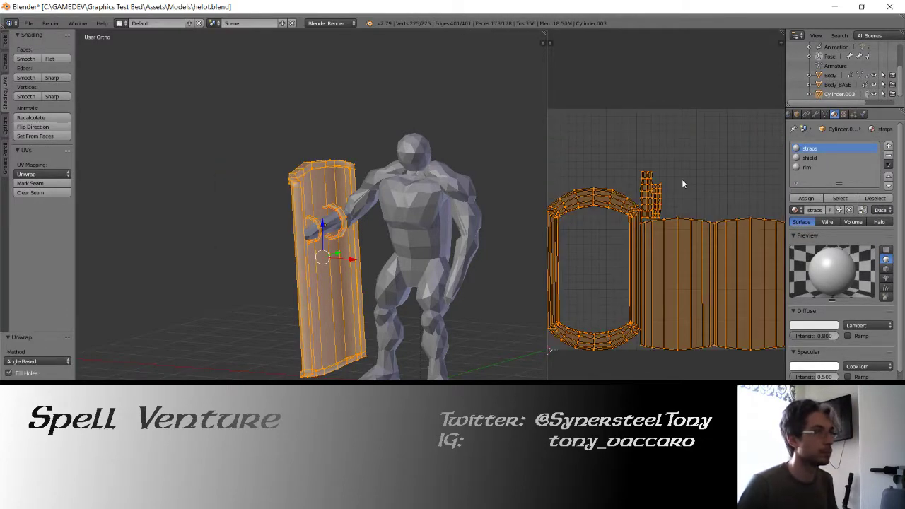
scroll(683, 184, "down", 1)
key("a")
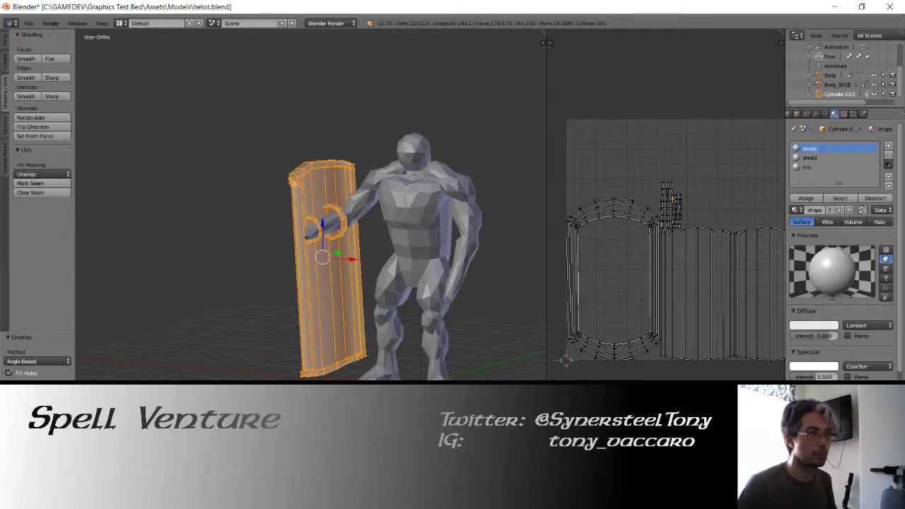
key("a")
left_click(672, 212)
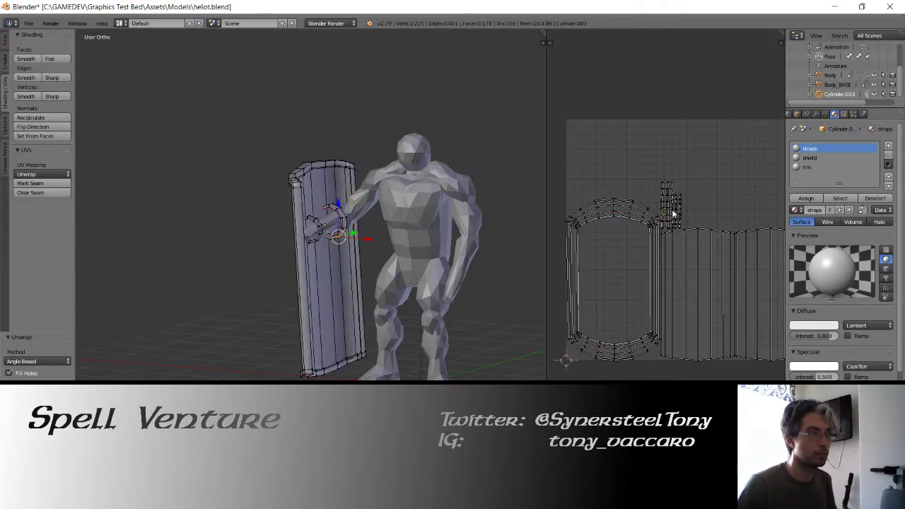
key("ctrl+l")
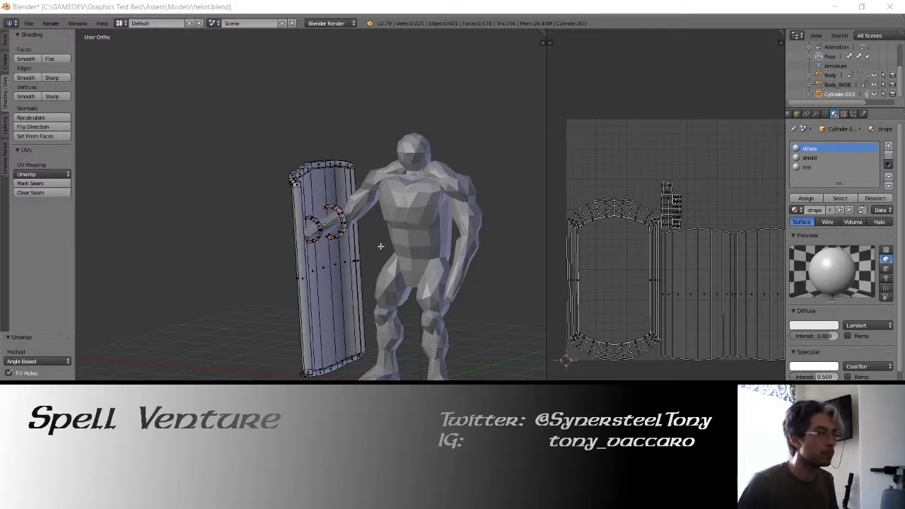
Step: Move the strap UV island up and to the right, out of the way
mouse_move(380, 246)
middle_mouse_down()
mouse_move(360, 252)
mouse_move(384, 258)
middle_mouse_up()
scroll(360, 253, "down", 1)
scroll(360, 257, "up", 2)
scroll(360, 257, "down", 1)
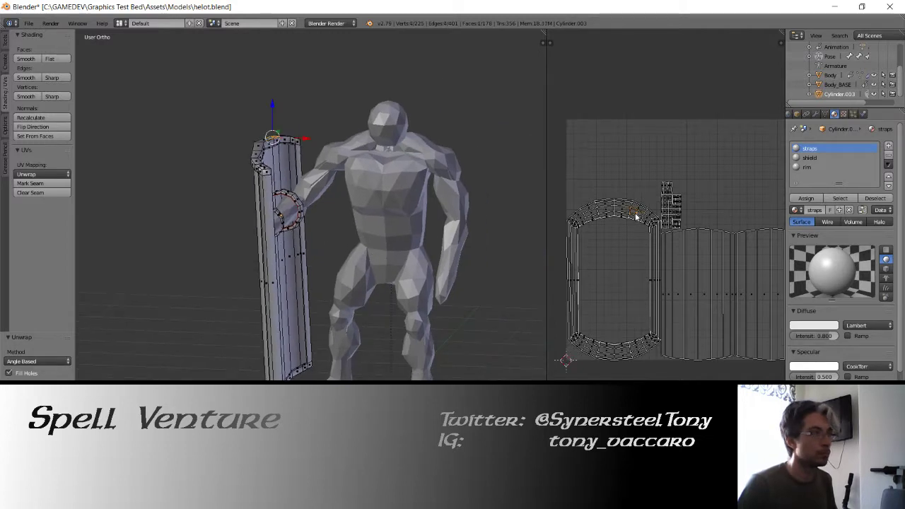
key("a")
key("a")
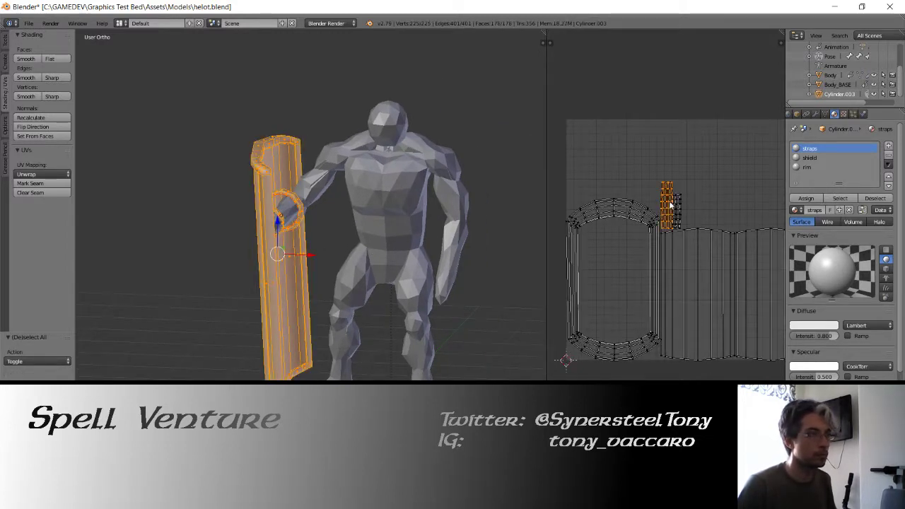
key("g")
key("Escape")
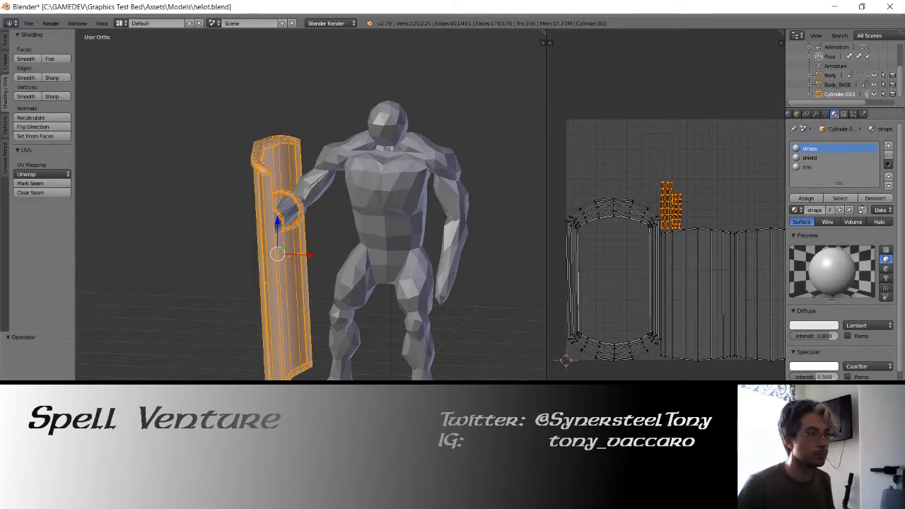
key("g")
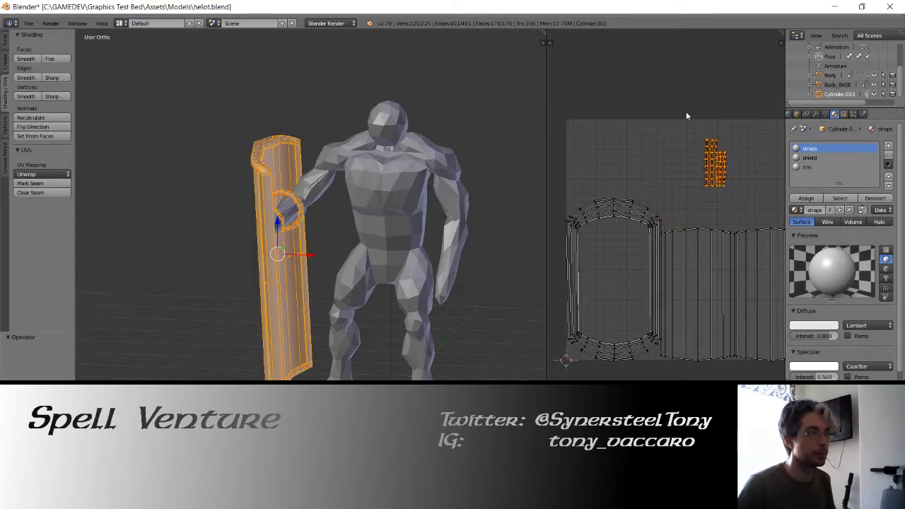
left_click(685, 111)
middle_click_drag(686, 111, 661, 137)
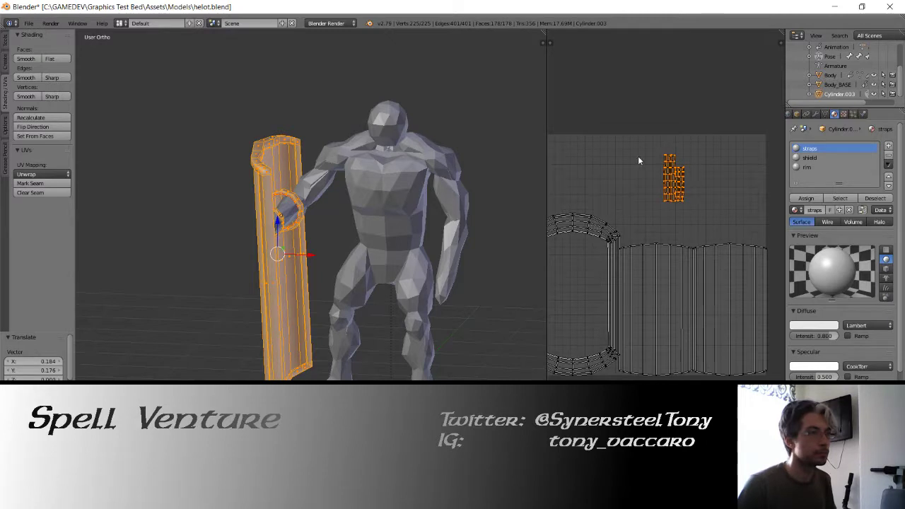
key("g")
left_click(693, 152)
Step: Rotate the rim ring island 90° and place it horizontally across the top
right_click(598, 227)
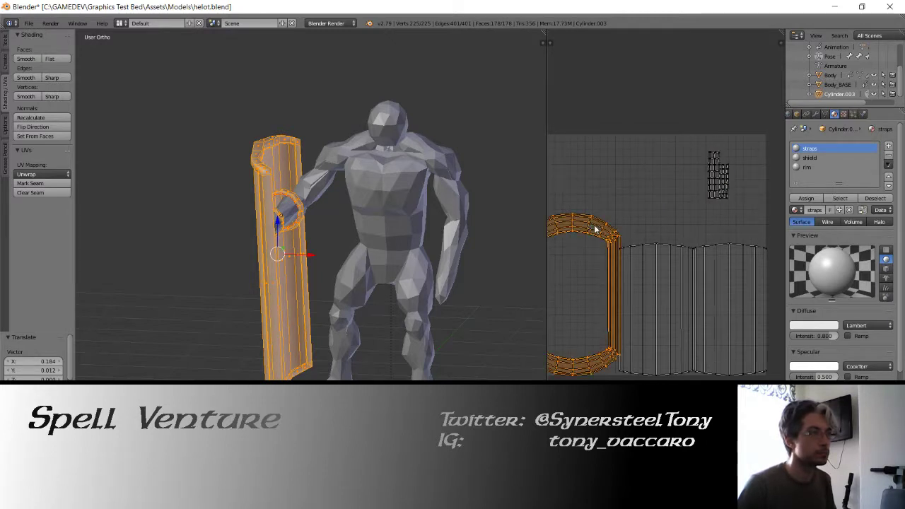
type("r90")
key("Return")
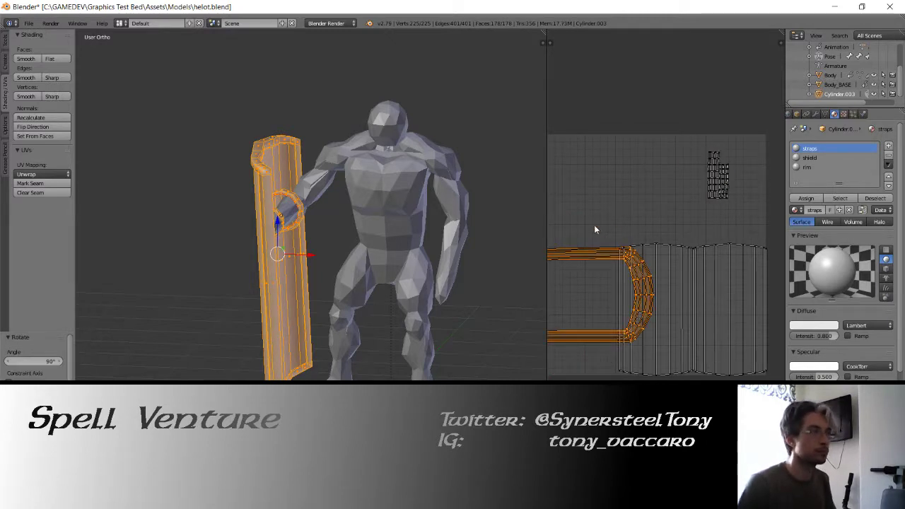
key("g")
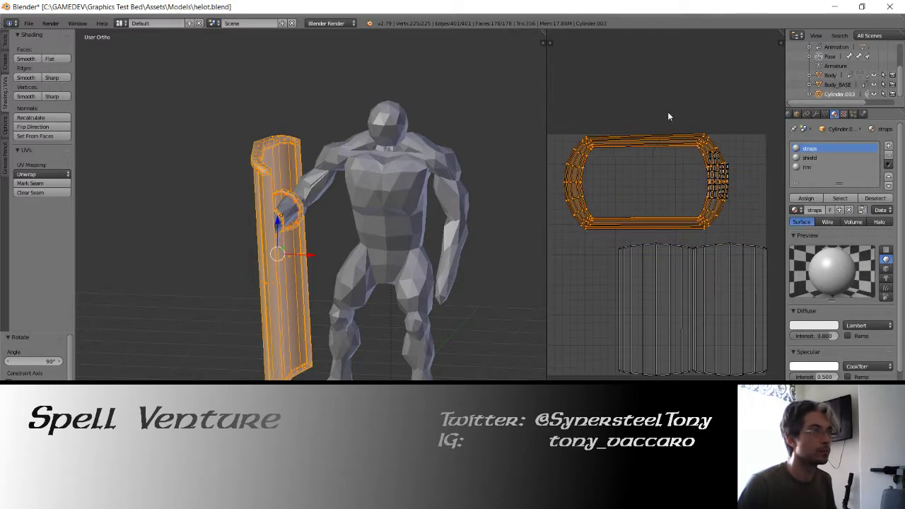
left_click(667, 116)
key("r")
left_click(673, 88)
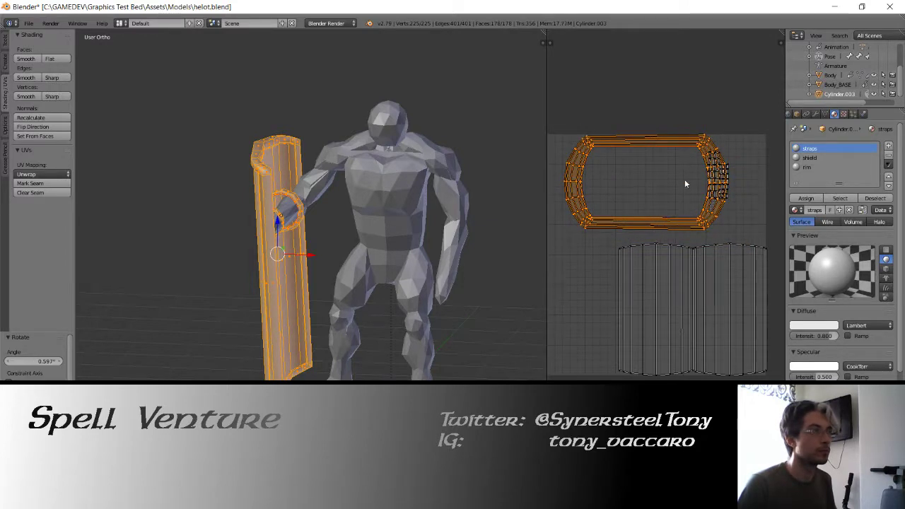
middle_click_drag(663, 249, 690, 251)
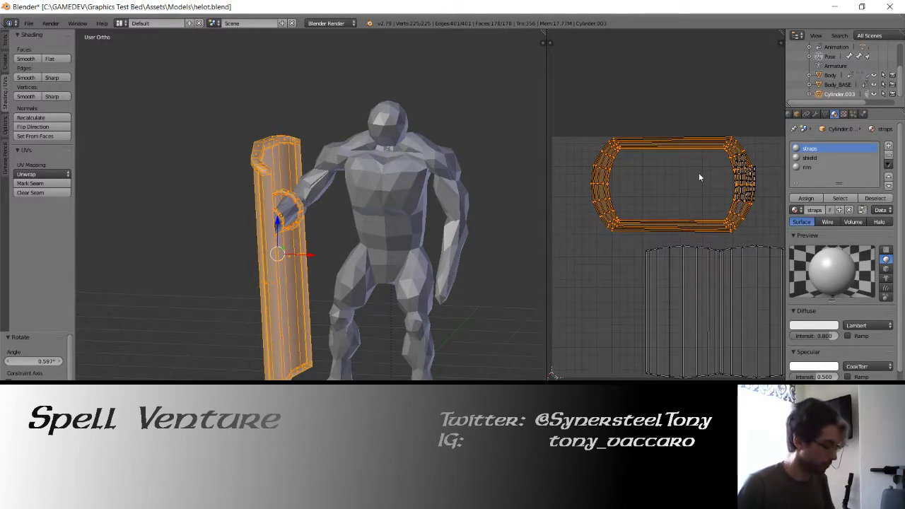
key("g")
left_click(670, 172)
Step: Turn the strap island 90° and fit it inside the rim ring
right_click(741, 171)
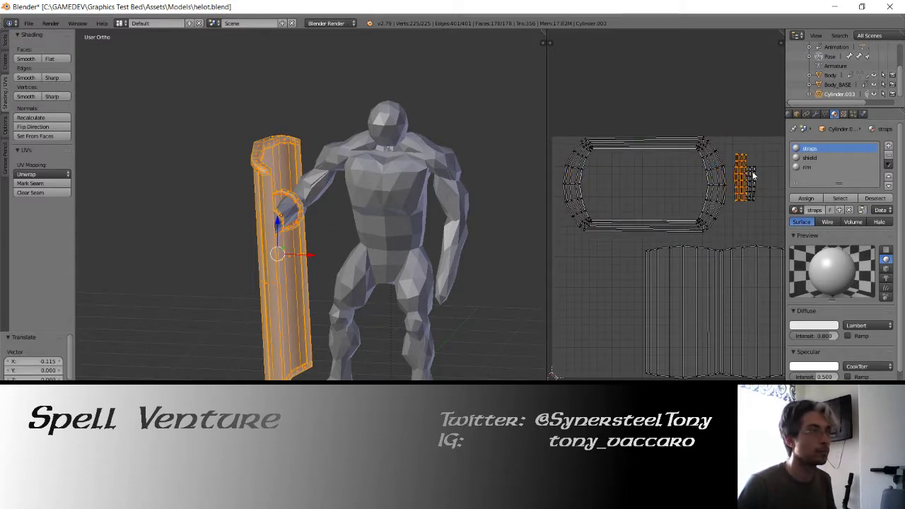
key("g")
left_click(629, 173)
type("r90")
key("Return")
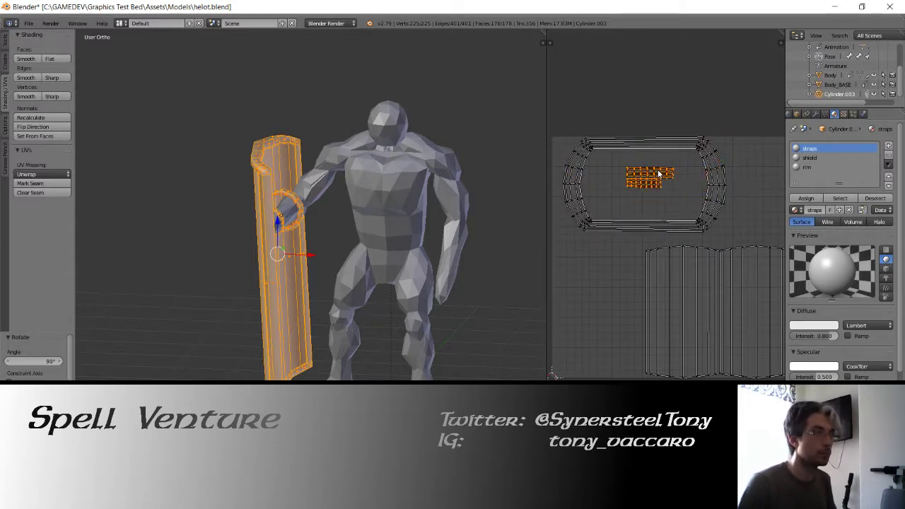
key("g")
left_click(628, 161)
Step: Move the two board strip islands left and scale them up to fill the lower area
right_click(696, 276)
right_click(748, 283, "shift")
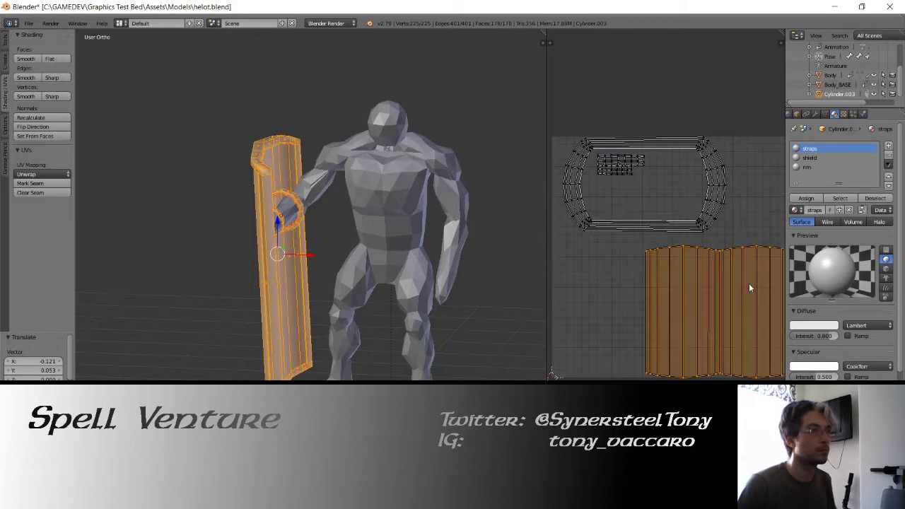
key("g")
left_click(705, 272)
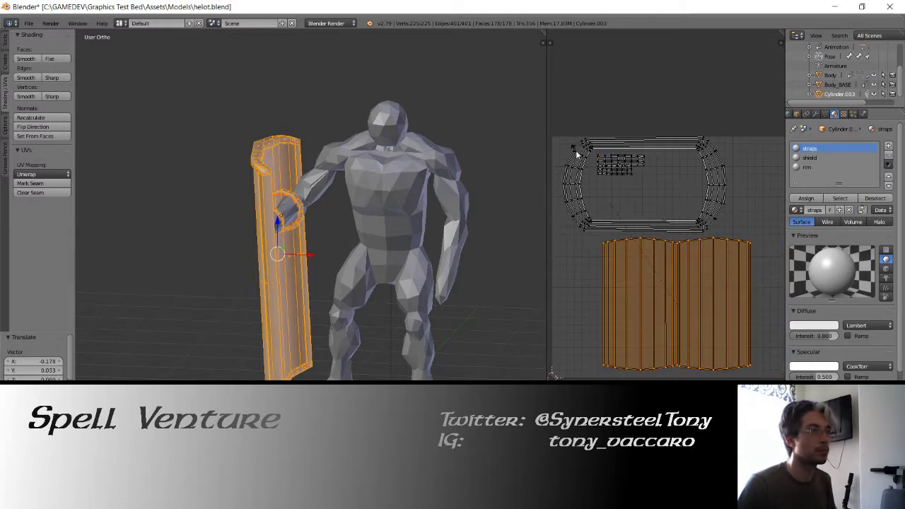
key("s")
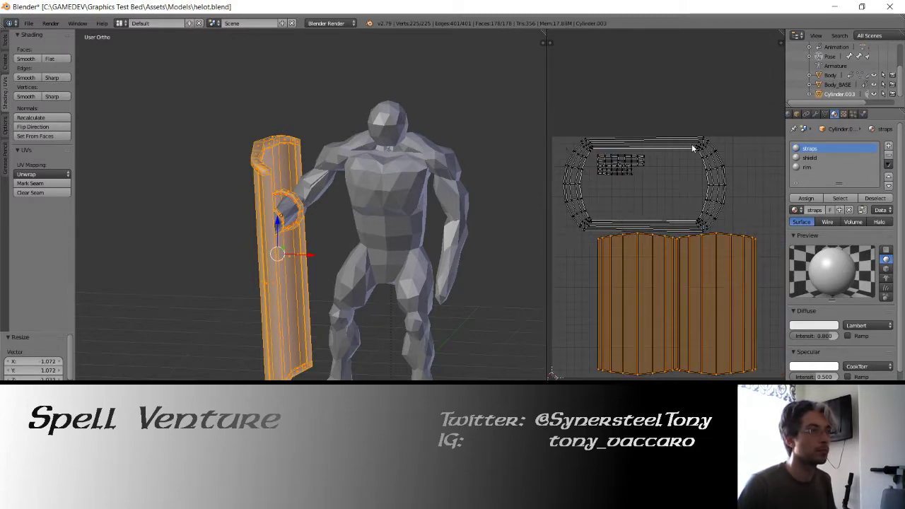
left_click(692, 159)
key("s")
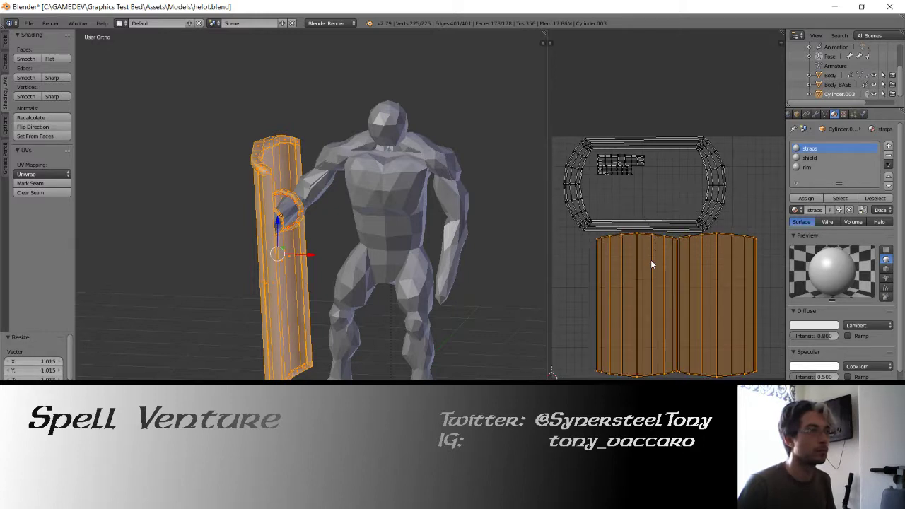
key("a")
scroll(649, 230, "down", 1)
scroll(650, 228, "down", 1)
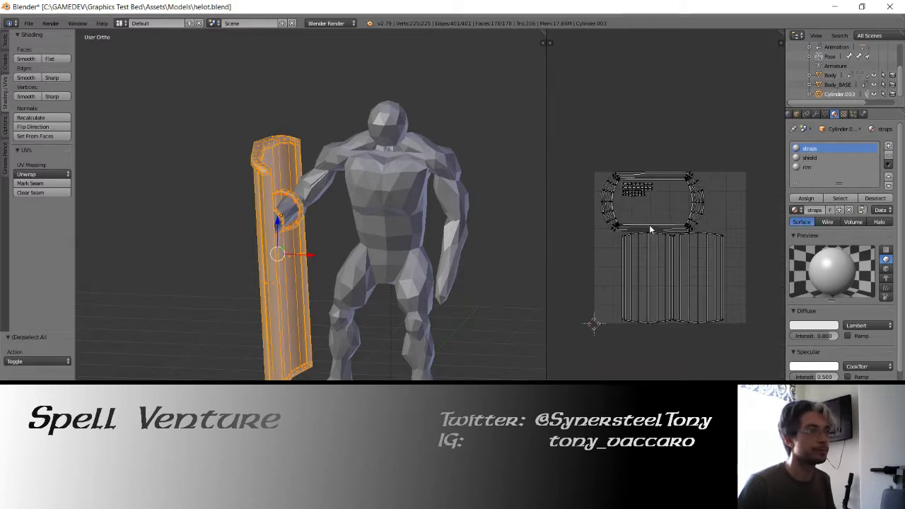
Step: Leave Edit Mode on the shield and orbit to a front view of the character and shield
middle_click_drag(500, 219, 286, 196)
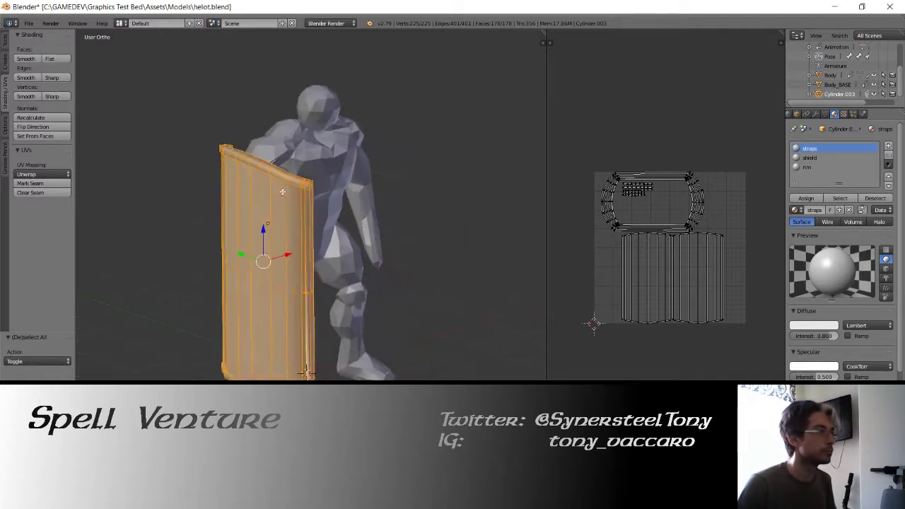
key("Tab")
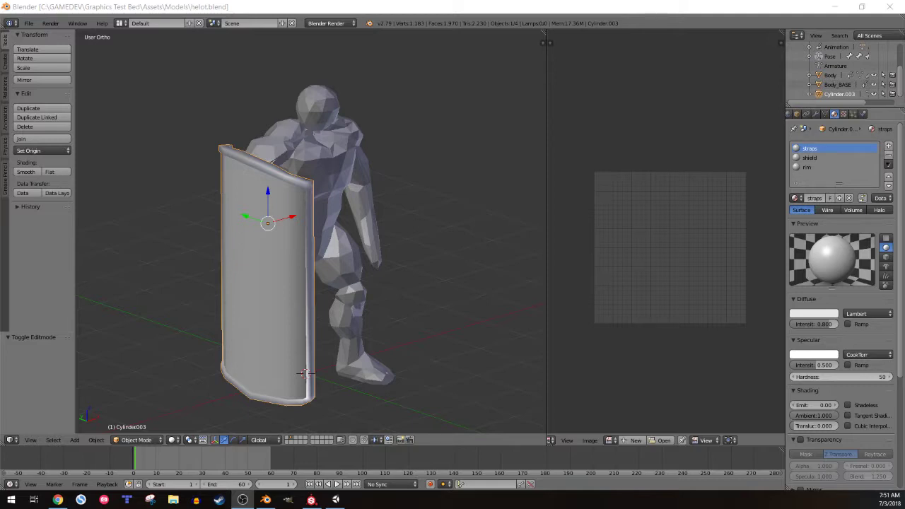
middle_click_drag(329, 192, 318, 207)
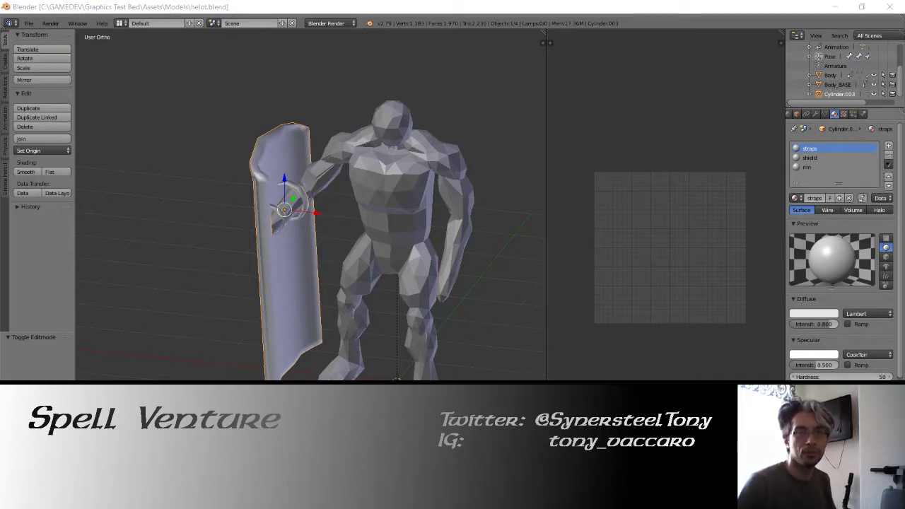
left_click(289, 6)
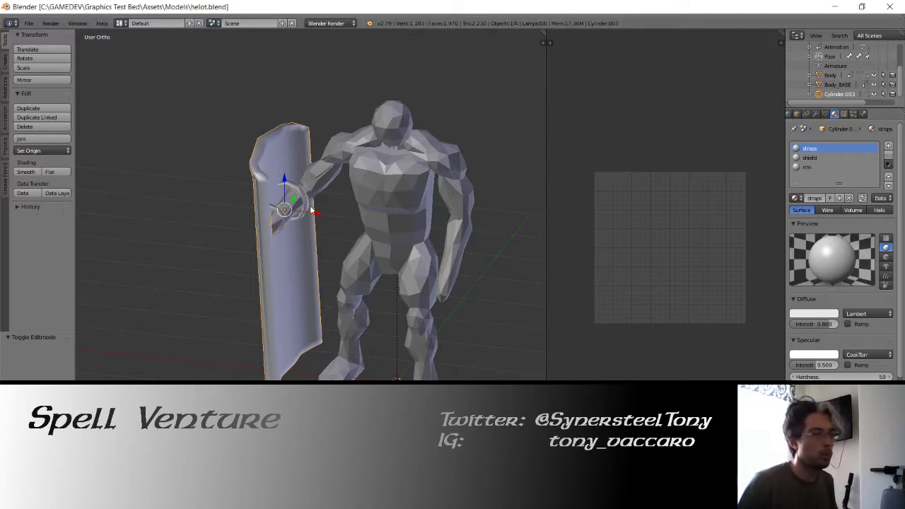
mouse_move(310, 208)
middle_mouse_down()
mouse_move(370, 191)
mouse_move(371, 225)
mouse_move(379, 220)
middle_mouse_up()
Step: In wireframe, select the Body mesh, then the overlapping Body_BASE, then return to solid and switch to Unity
key("z")
right_click(396, 187)
right_click(397, 186)
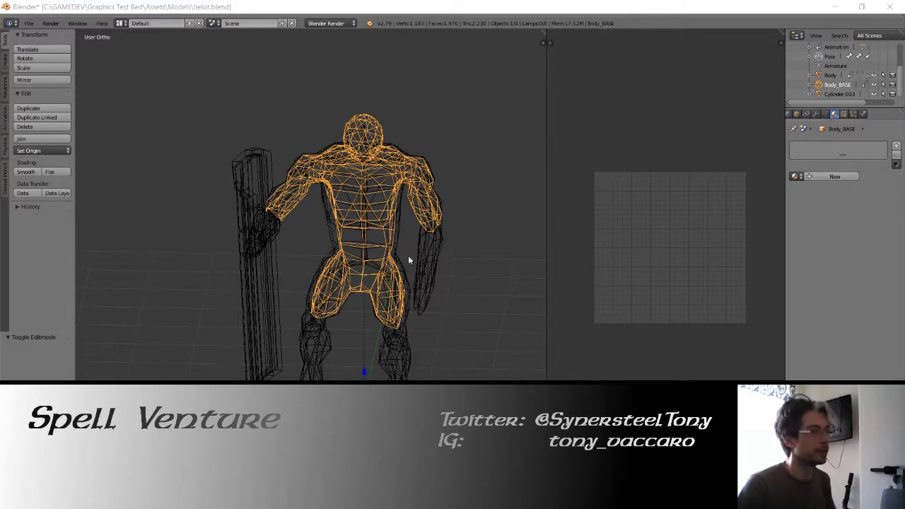
key("z")
middle_click_drag(398, 209, 368, 212)
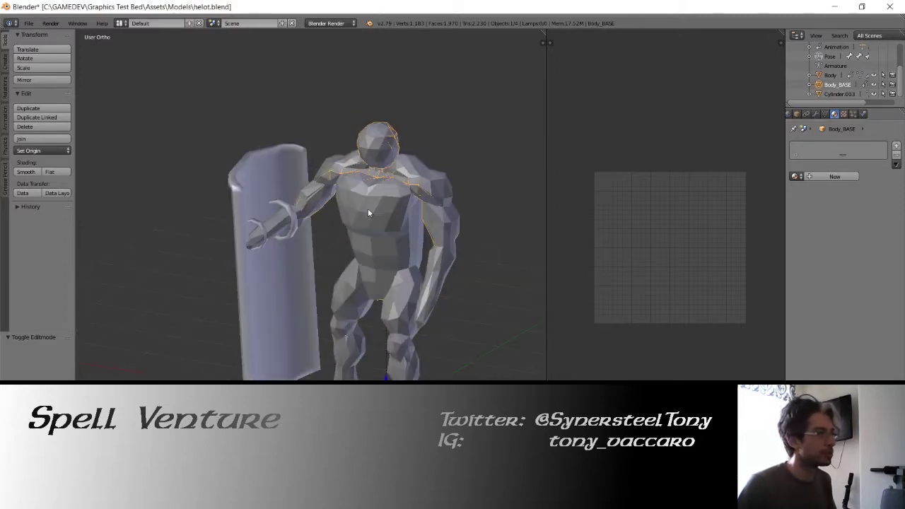
key("alt+Tab")
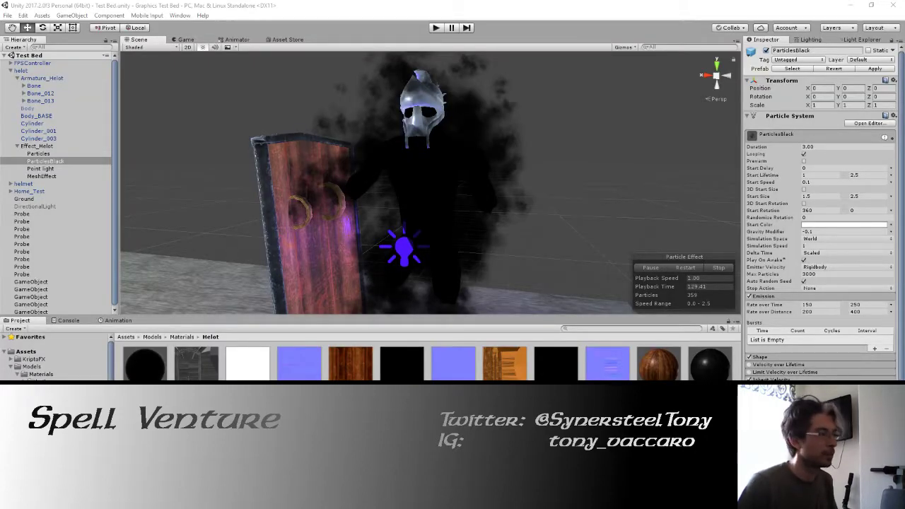
Step: Minimize the Blender window so the Unity editor is visible
key("alt+Tab")
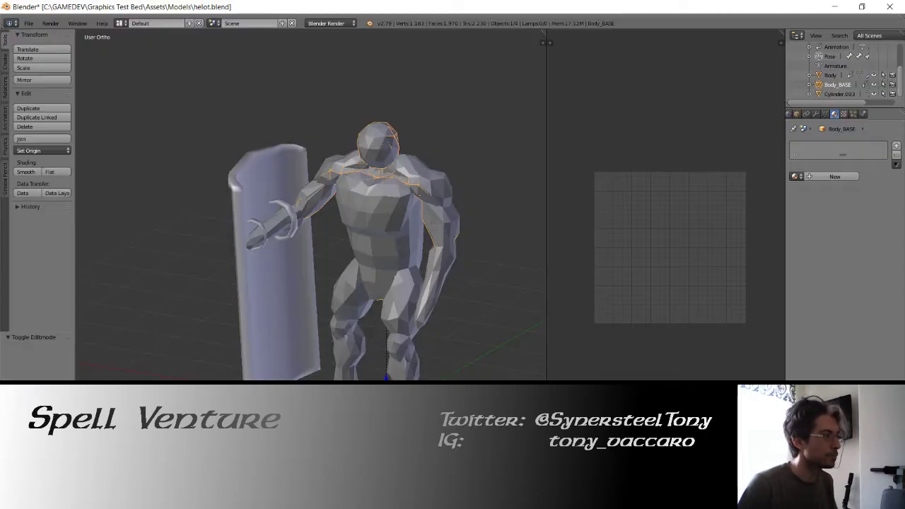
left_click(850, 8)
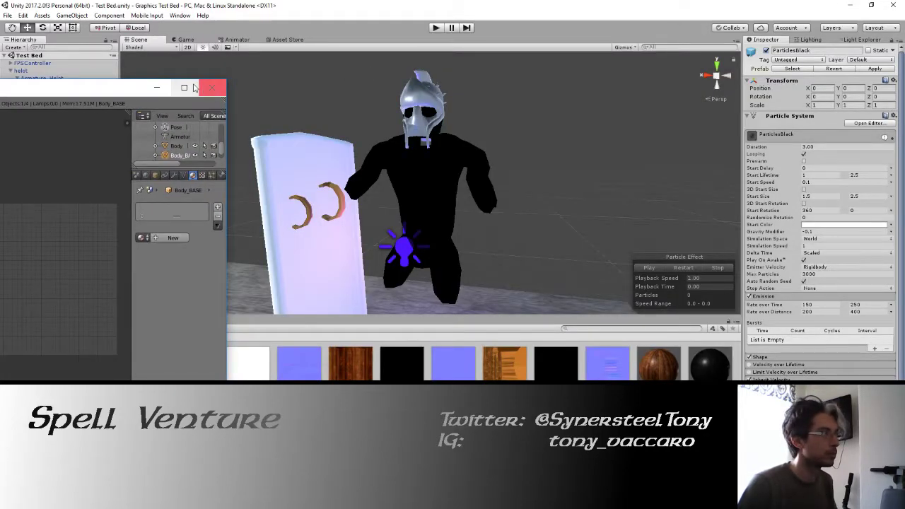
key("super+Up")
left_click(830, 7)
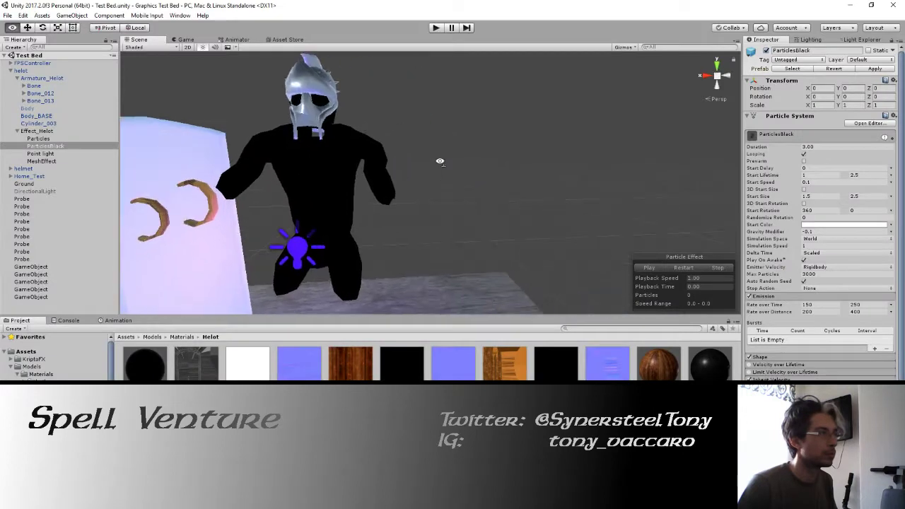
Step: Play the scene walking toward the shield, stop, and select the shield to view its materials
left_click(437, 28)
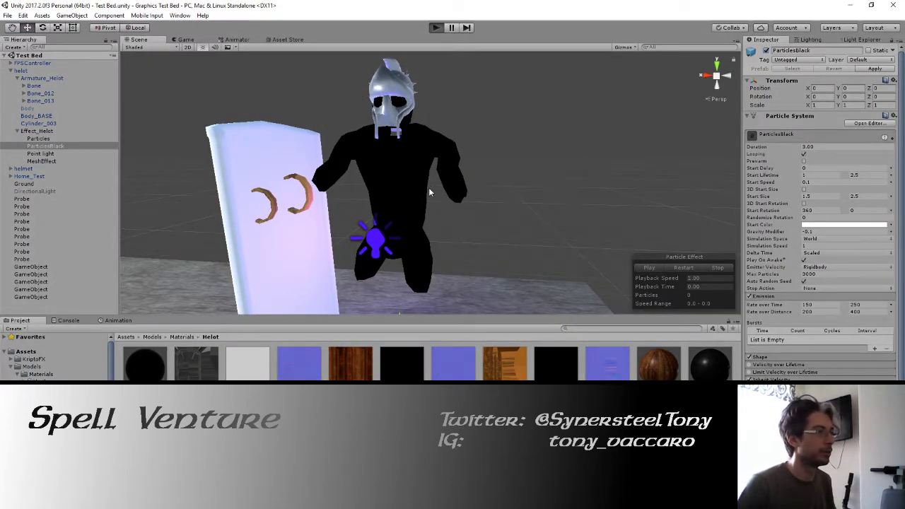
key("w")
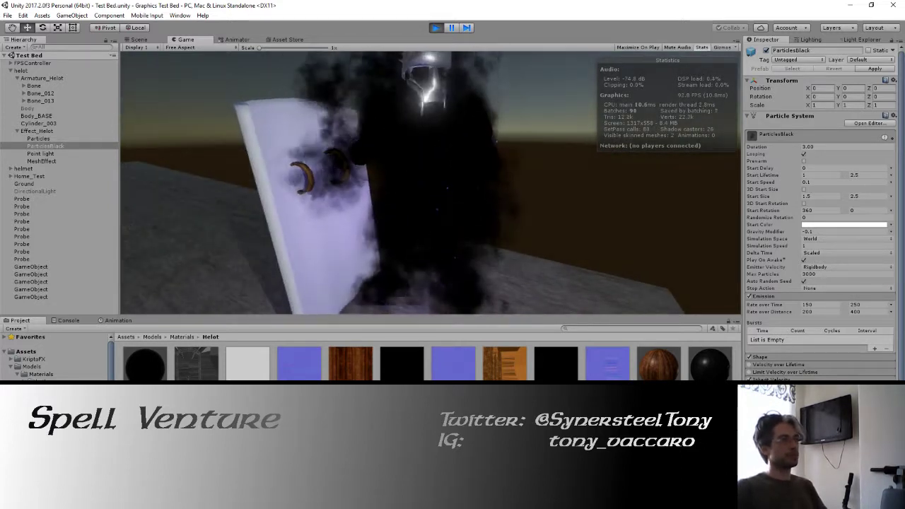
key("ctrl+p")
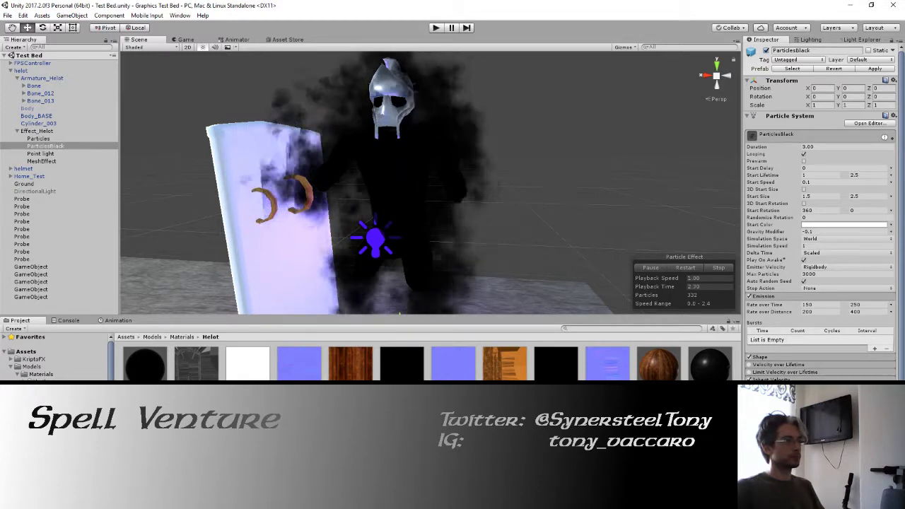
left_click(276, 296)
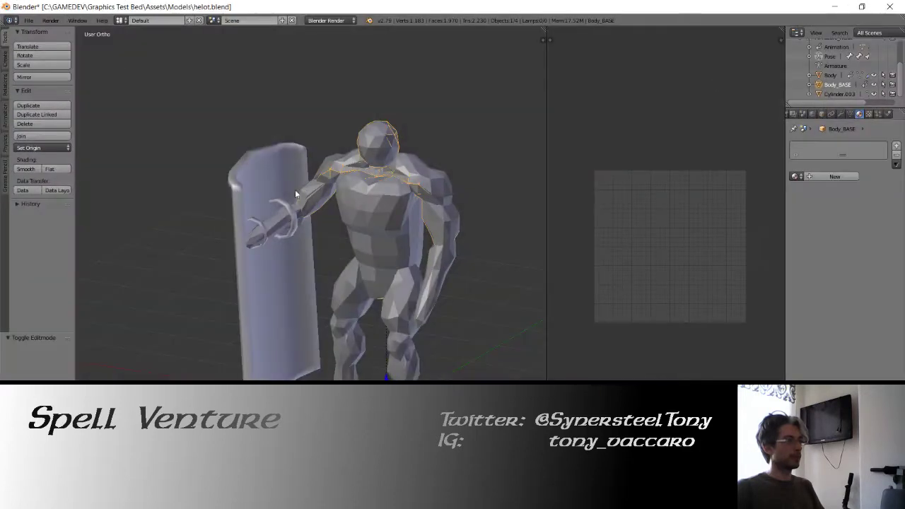
Step: Remove the shield's two extra material slots, rename the remaining material Shield, and save
right_click(242, 198)
key("z")
key("z")
mouse_move(253, 200)
middle_mouse_down()
mouse_move(268, 187)
mouse_move(484, 176)
middle_mouse_up()
left_click(809, 157)
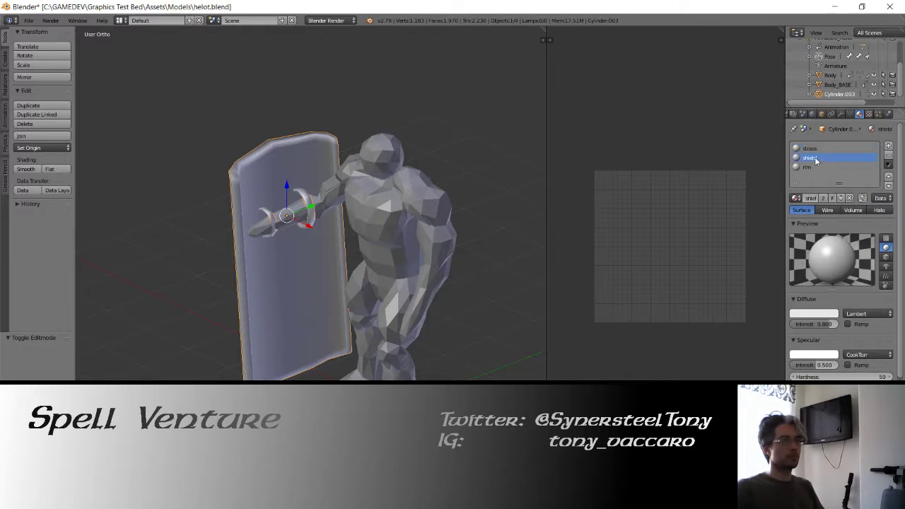
left_click(889, 155)
left_click(889, 155)
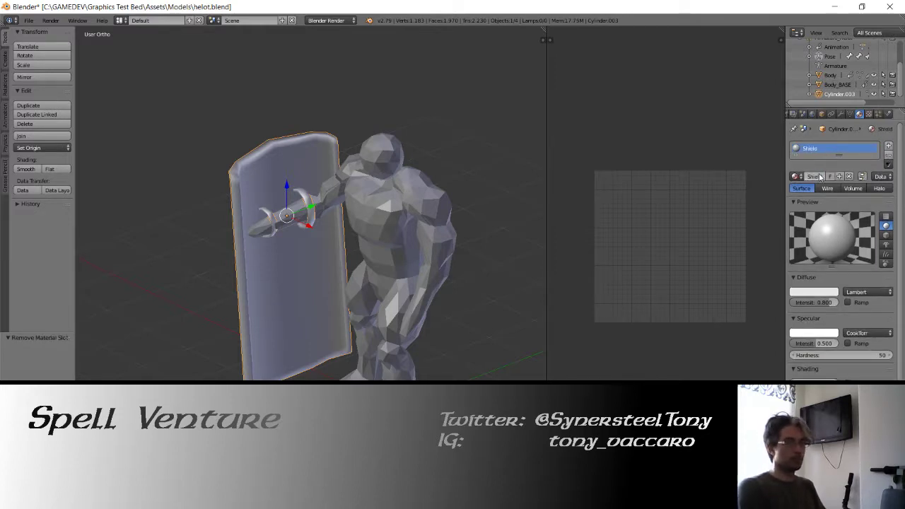
key("Return")
key("ctrl+s")
Step: Check the material list, then clear the shield's location to the world origin with Alt+G
left_click(411, 122)
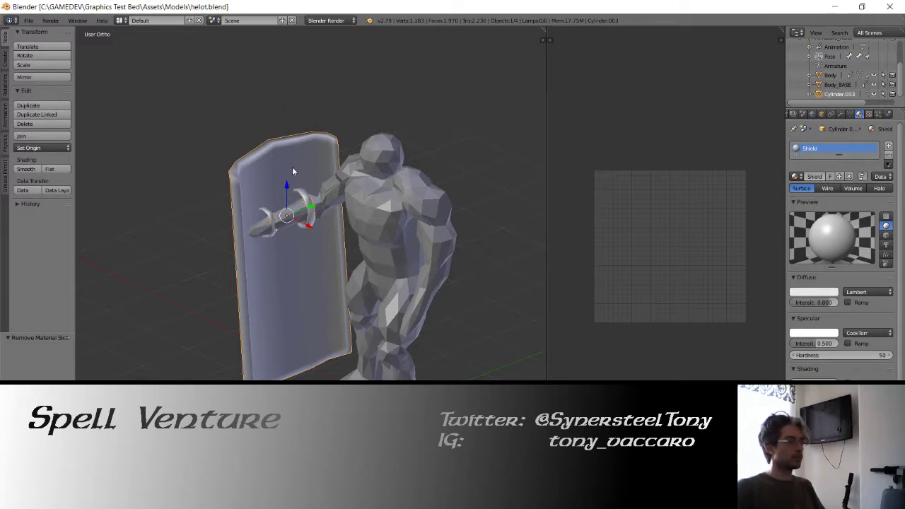
middle_click_drag(292, 167, 287, 195)
left_click(794, 176)
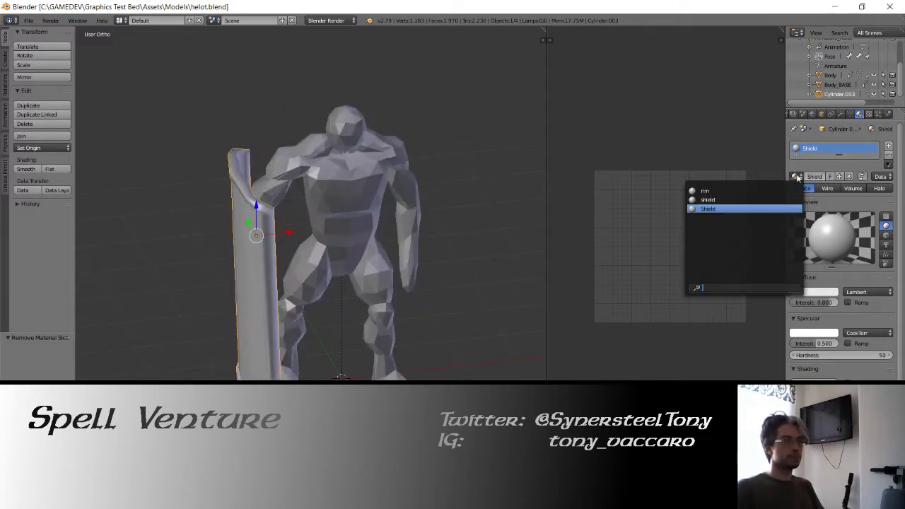
left_click(794, 176)
left_click(794, 176)
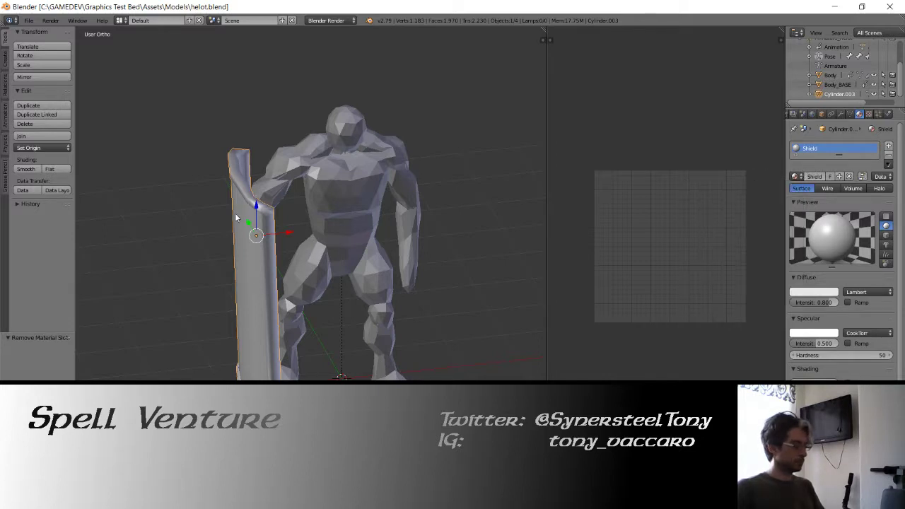
key("alt+g")
left_click(28, 21)
mouse_move(44, 209)
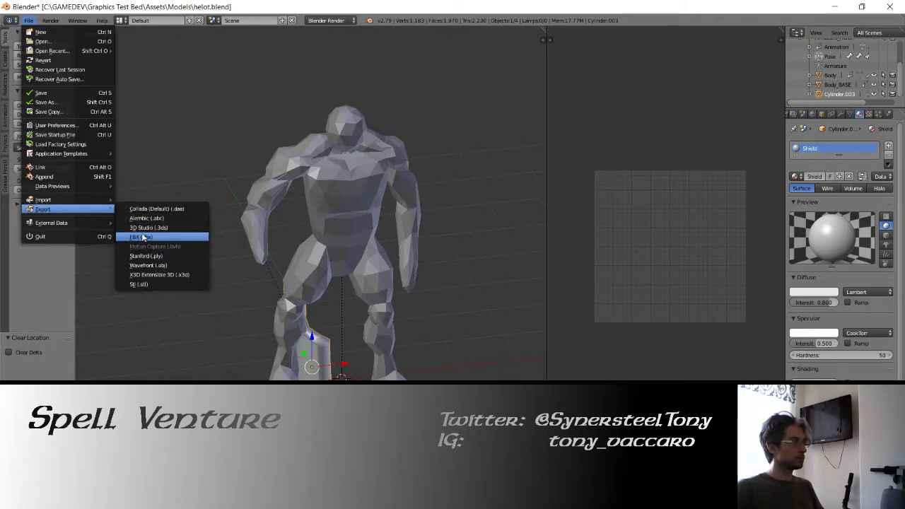
Step: Export the shield over helot_shield.fbx in Blend Files as FBX 7.4 binary with the Substance Painter preset
left_click(142, 237)
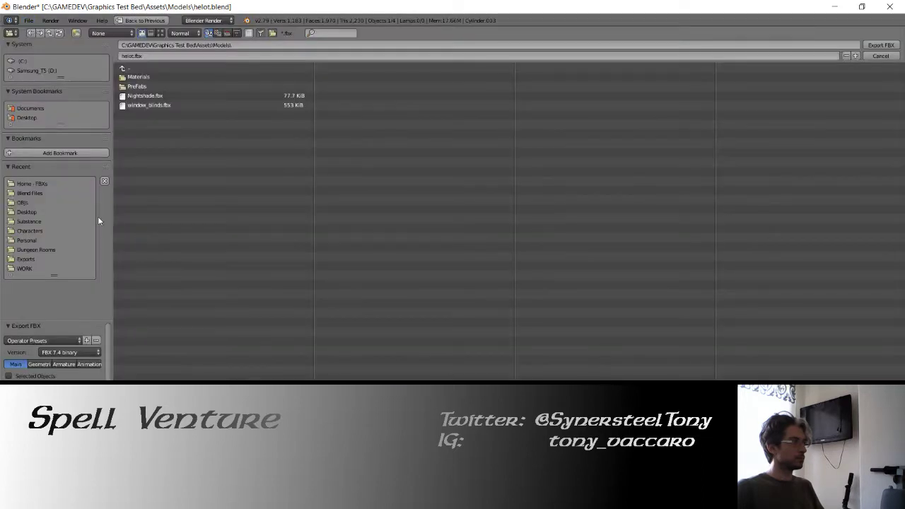
left_click(64, 351)
left_click(64, 342)
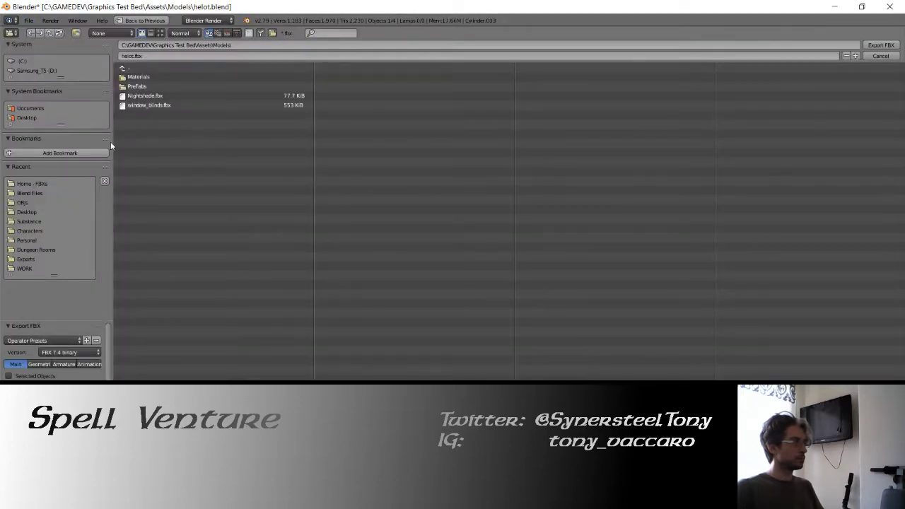
left_click(61, 340)
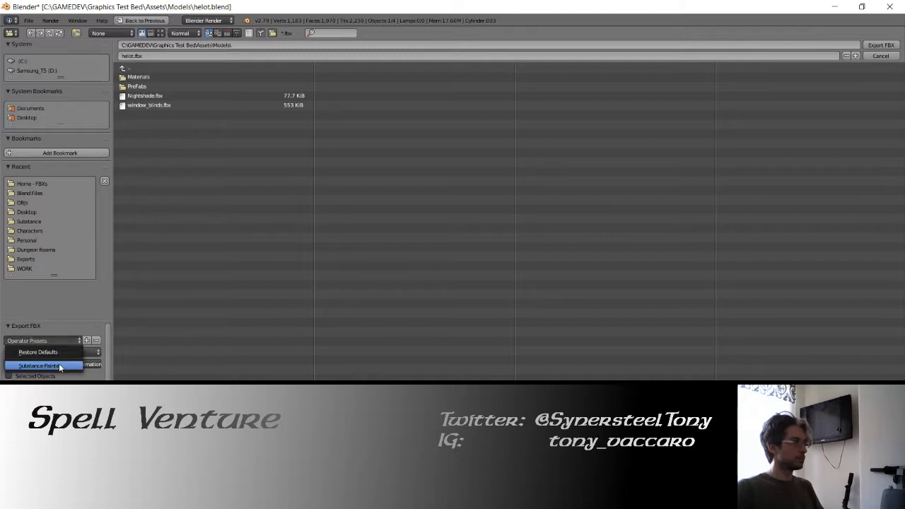
left_click(60, 367)
left_click(27, 193)
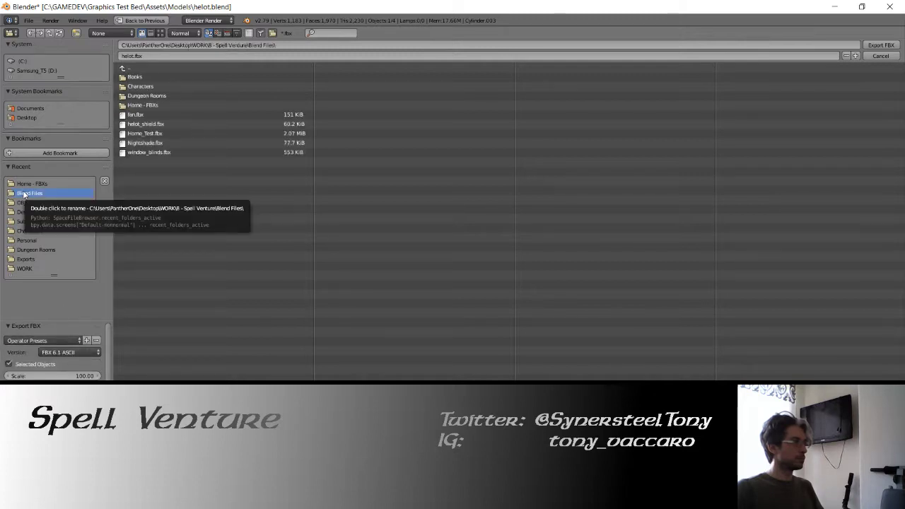
left_click(145, 124)
left_click(881, 45)
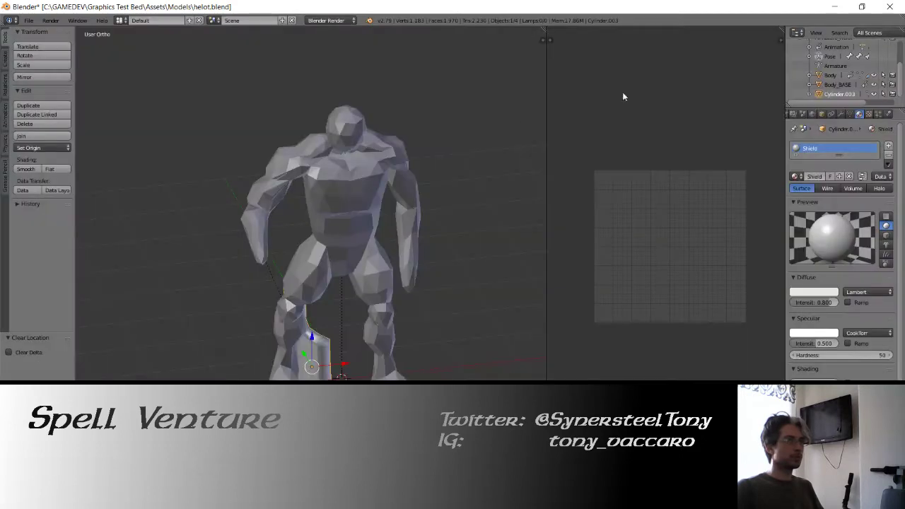
Step: Undo the move to put the shield back beside the character and save the blend file
key("ctrl+z")
key("ctrl+s")
left_click(361, 191)
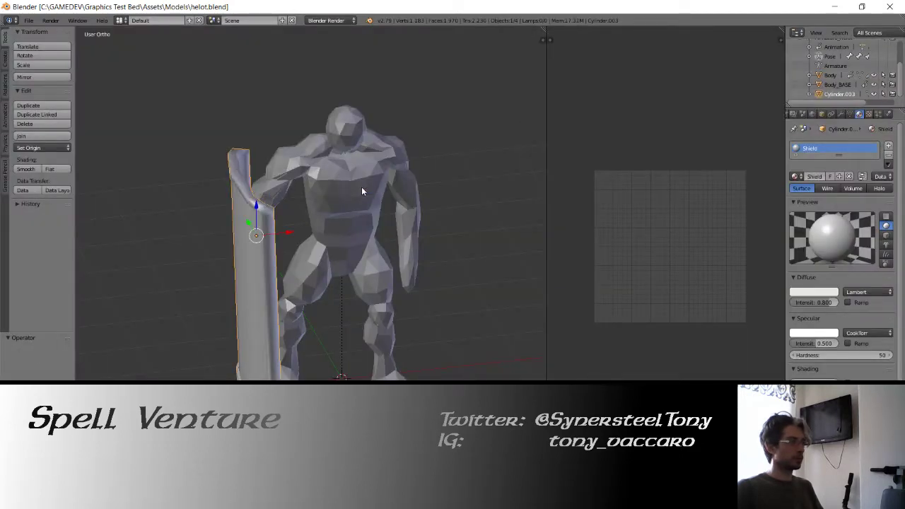
middle_click_drag(362, 191, 362, 191)
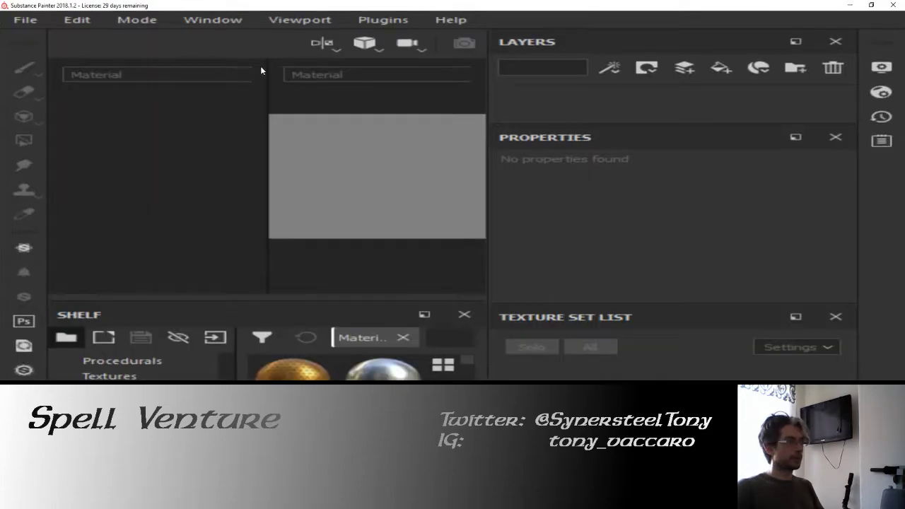
Step: Create a new Substance Painter project from the helot_shield mesh
left_click(8, 16)
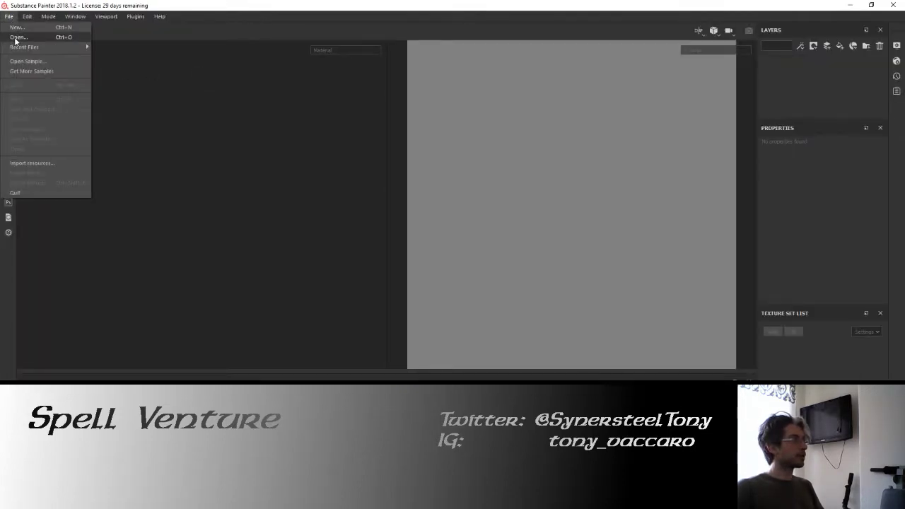
left_click(17, 26)
left_click(549, 154)
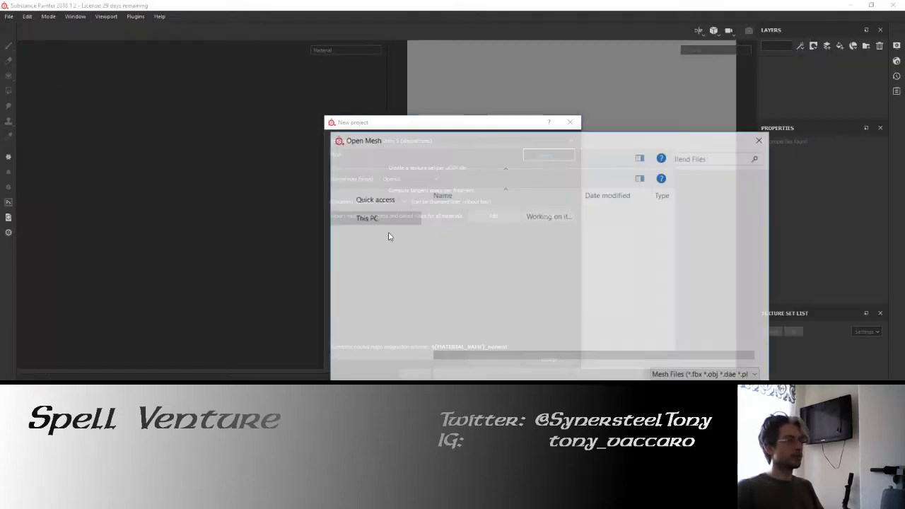
left_click(477, 289)
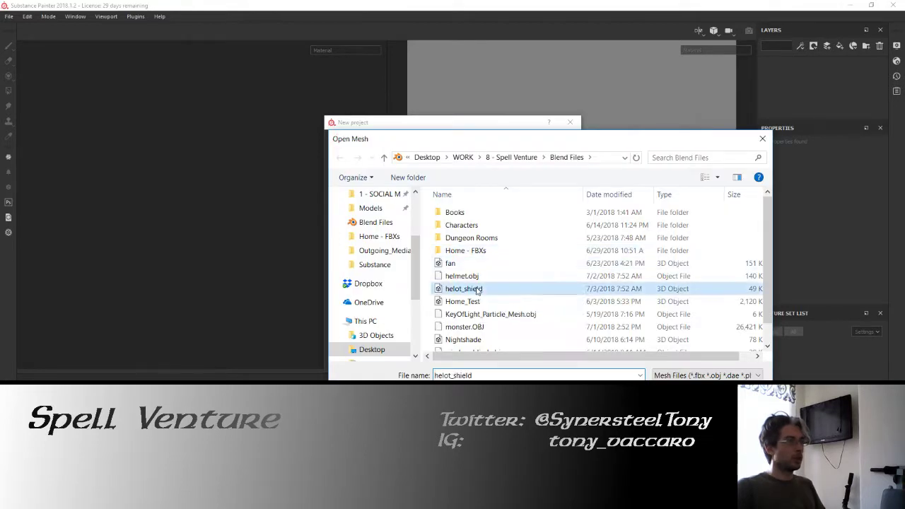
double_click(477, 289)
left_click(498, 357)
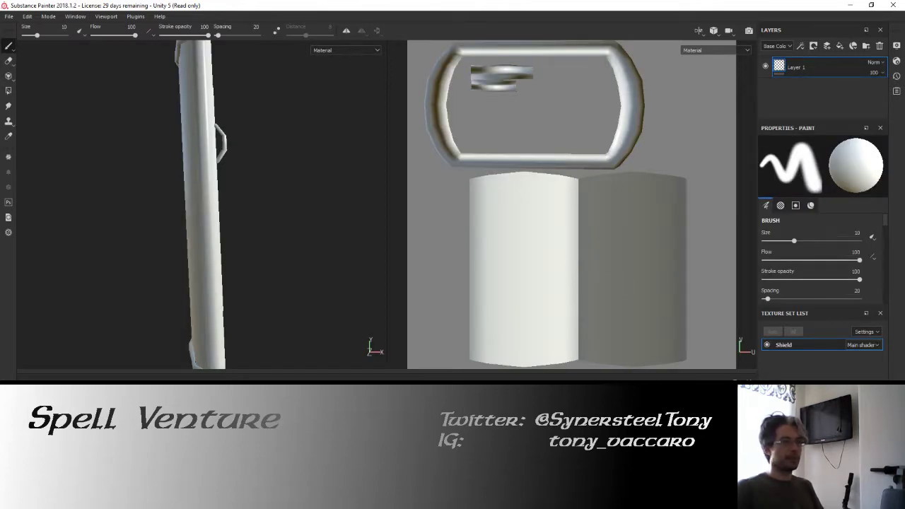
Step: Bake the Shield mesh maps with the Curvature algorithm set to Per Vertex
key("ctrl+shift+b")
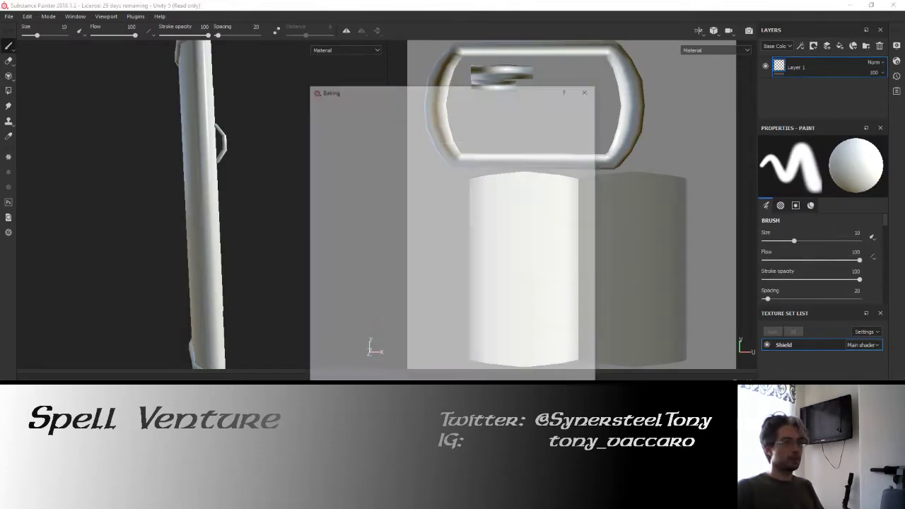
left_click(342, 188)
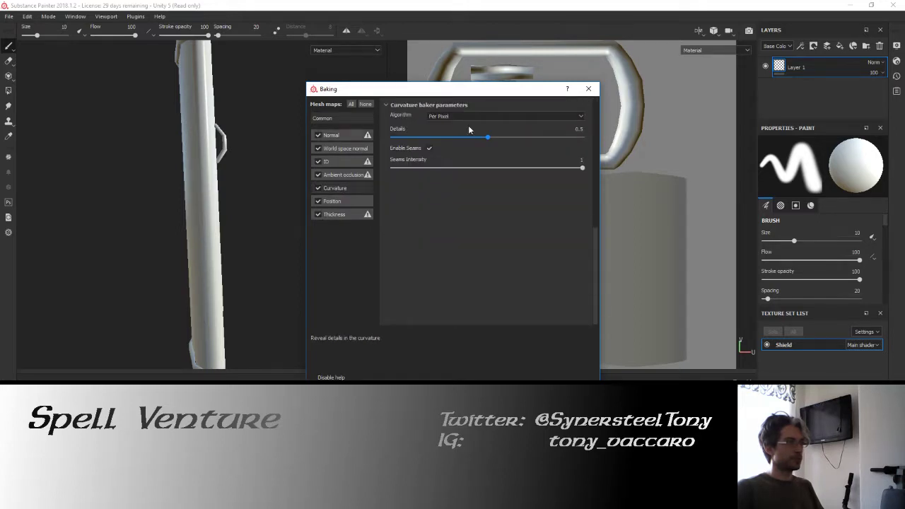
left_click(530, 117)
left_click(525, 130)
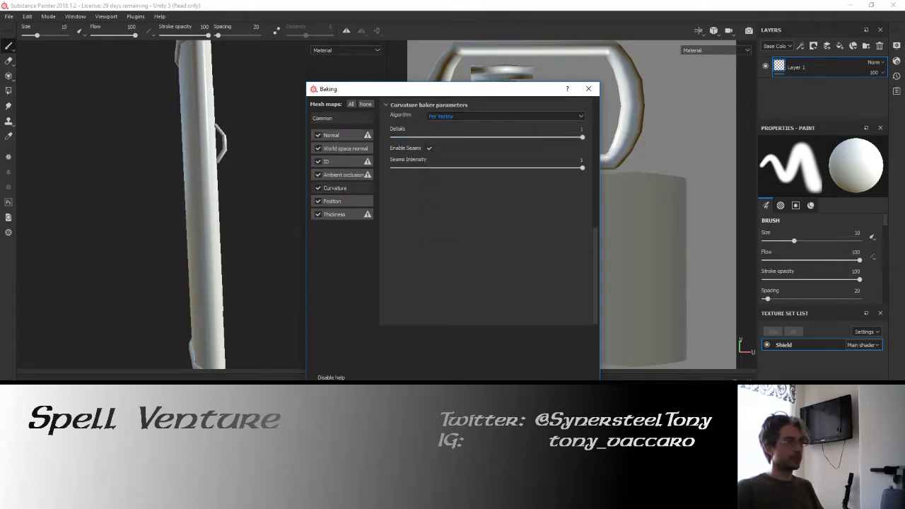
left_click(552, 387)
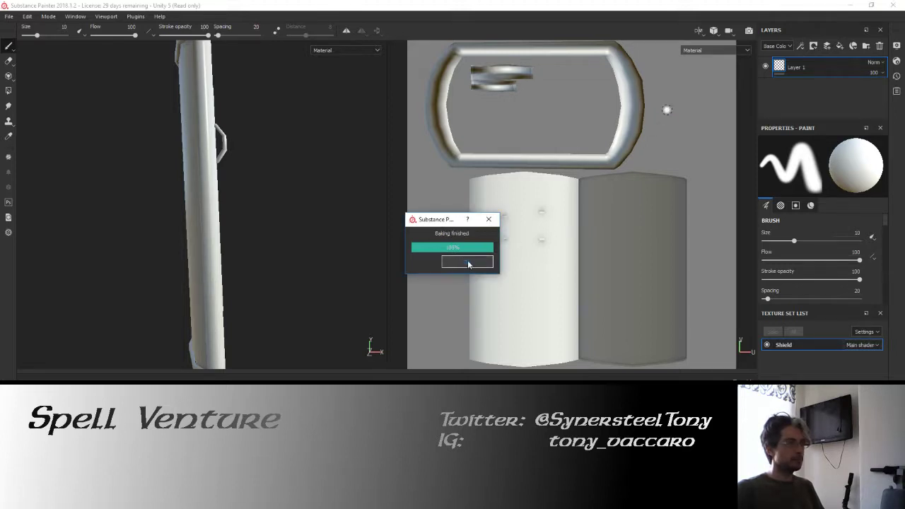
left_click(467, 262)
mouse_move(238, 163)
left_mouse_down("alt")
mouse_move(169, 176)
mouse_move(381, 172)
left_mouse_up("alt")
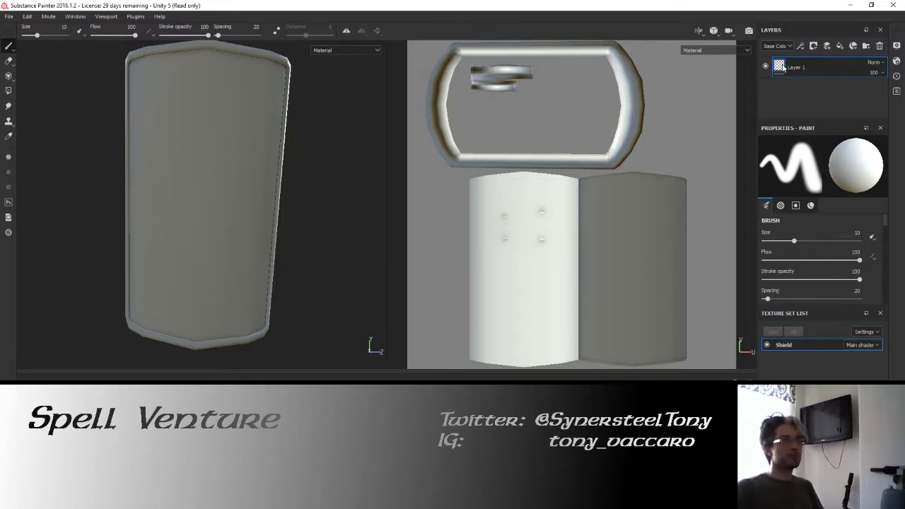
Step: Delete Layer 1, add a Wood American Cherry fill layer, and set its UV rotation to 90
key("Delete")
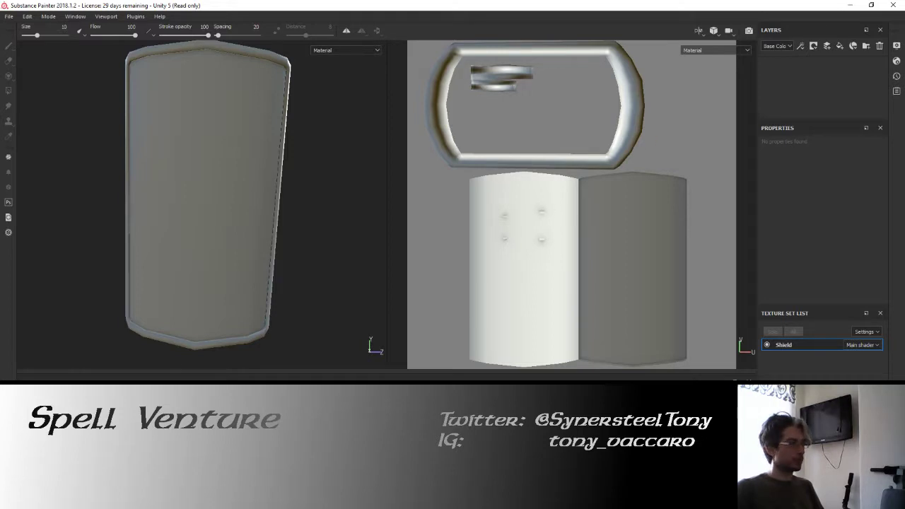
left_click_drag(904, 92, 783, 92)
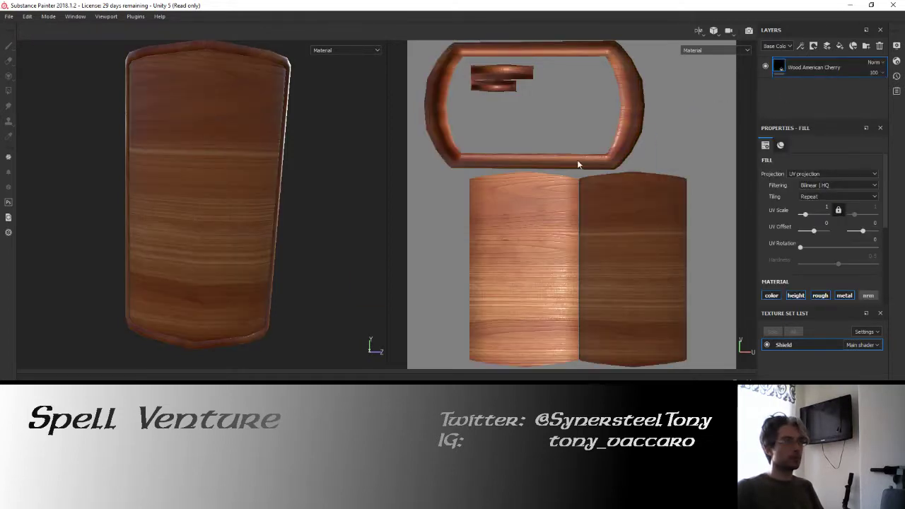
middle_click_drag(577, 164, 550, 177)
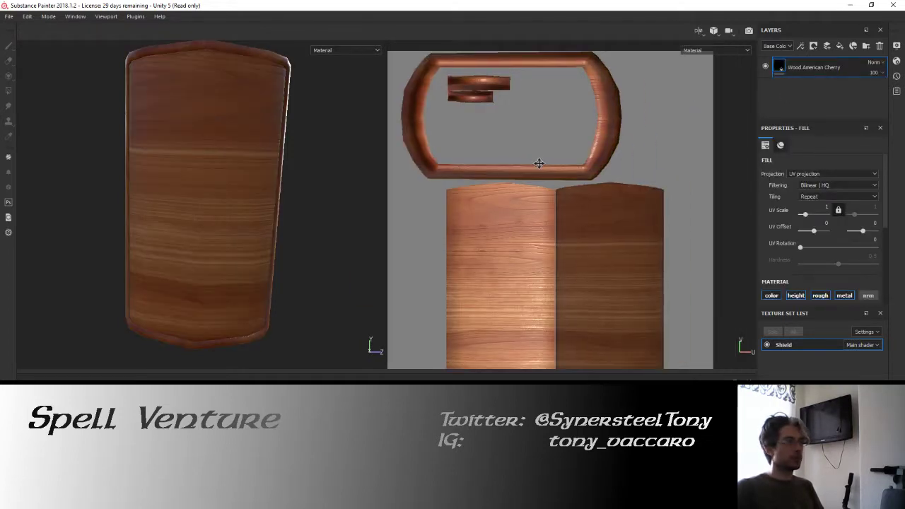
left_click(872, 239)
type("90")
key("Return")
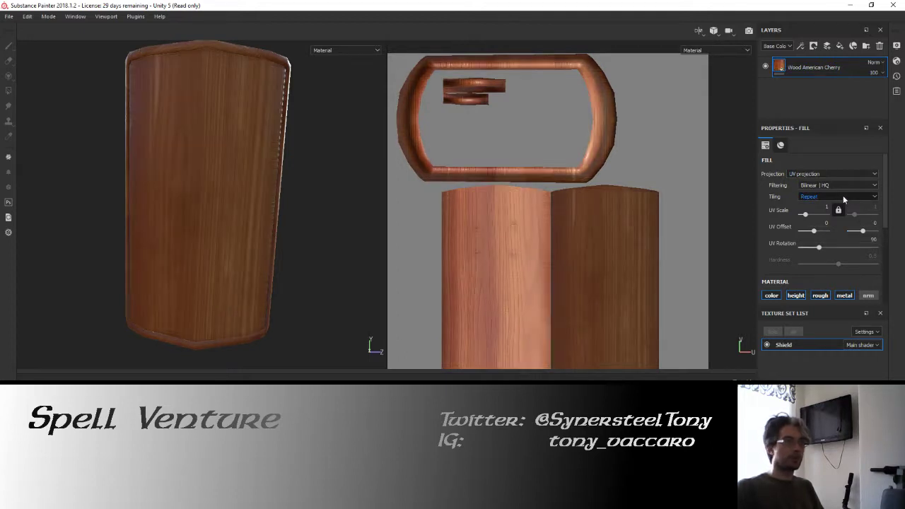
middle_click_drag(479, 194, 494, 239)
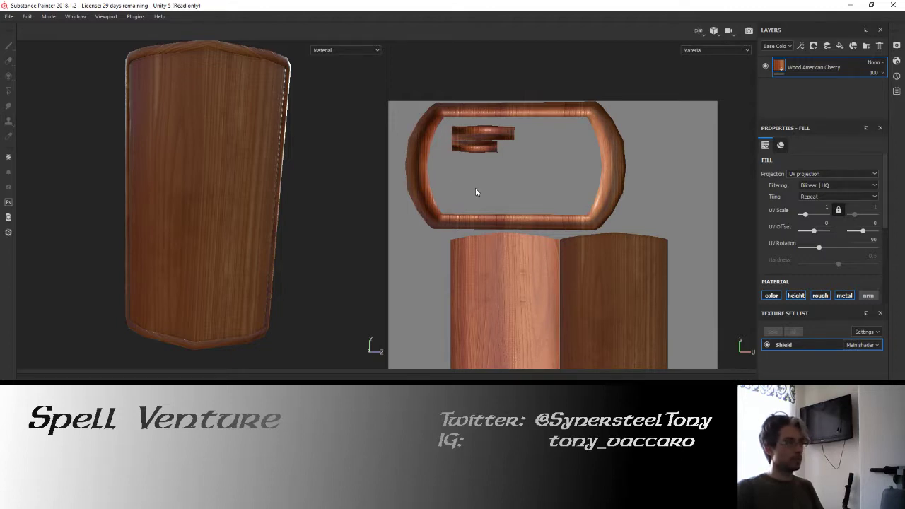
middle_click_drag(486, 230, 484, 192)
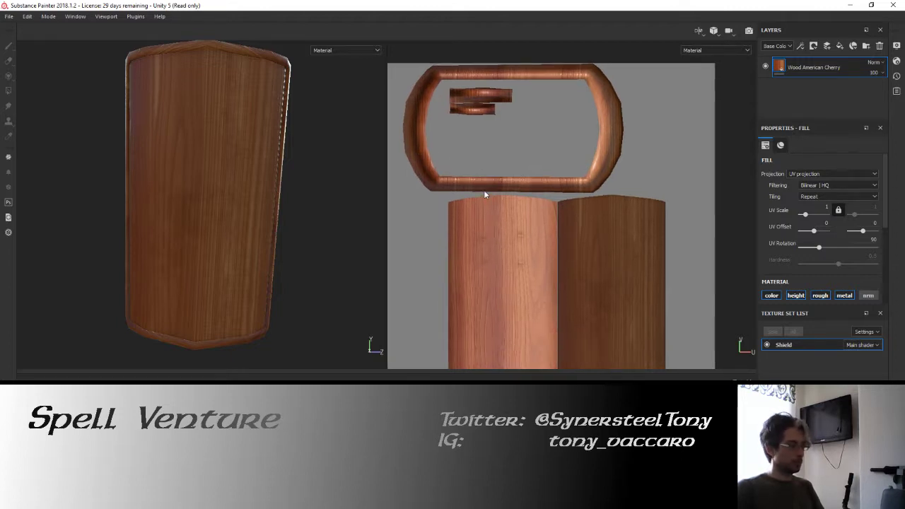
Step: Give the wood layer a black mask with the rim polygon-filled black, then add an Iron Raw Damaged fill
right_click(781, 71)
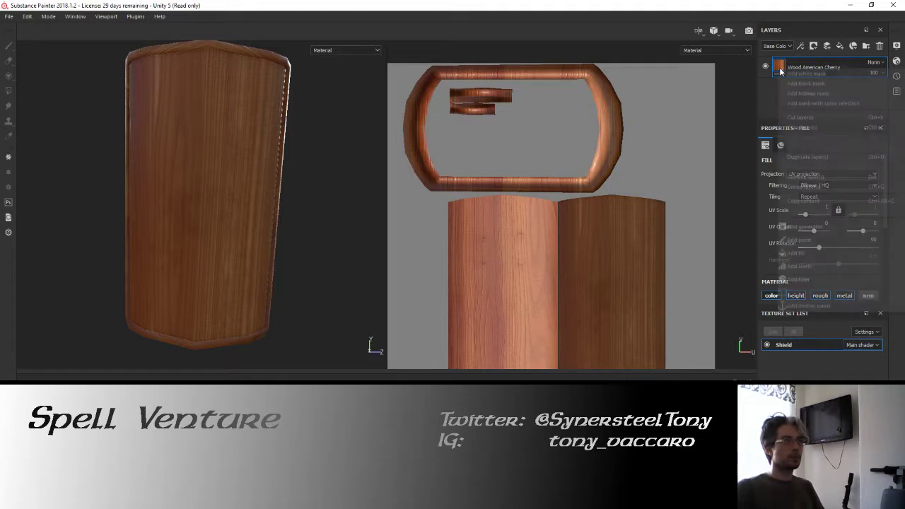
left_click(796, 72)
key("t")
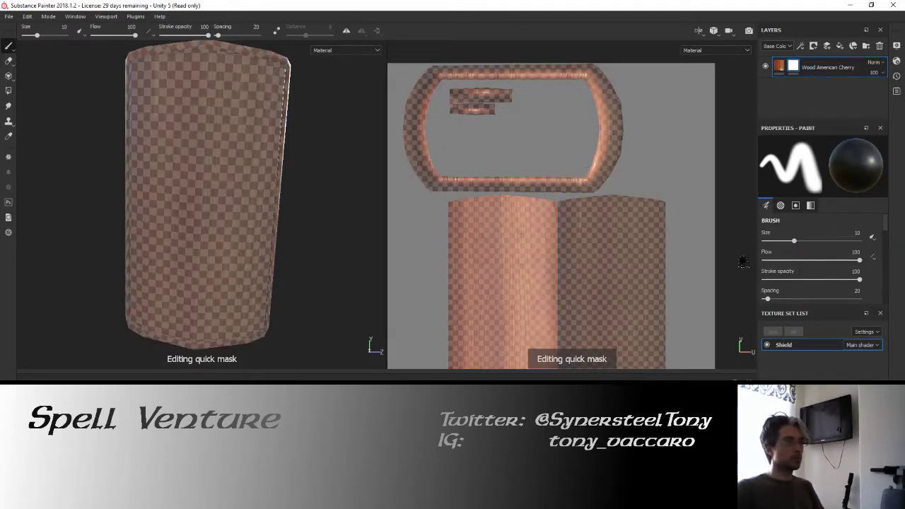
left_click(8, 90)
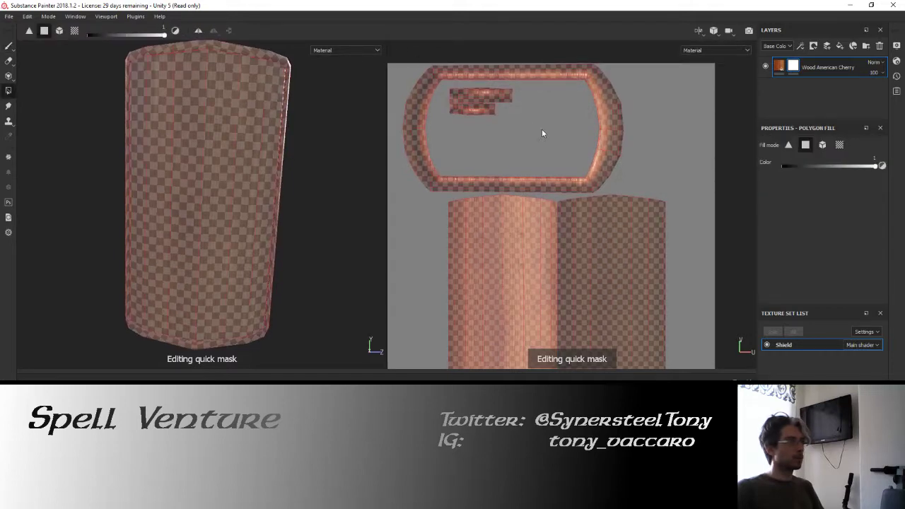
left_click_drag(640, 189, 514, 120)
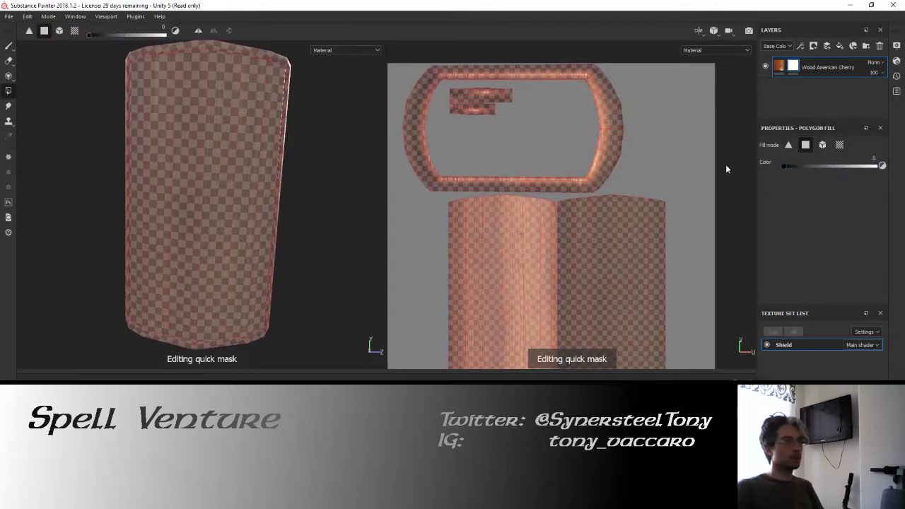
left_click_drag(406, 65, 639, 193)
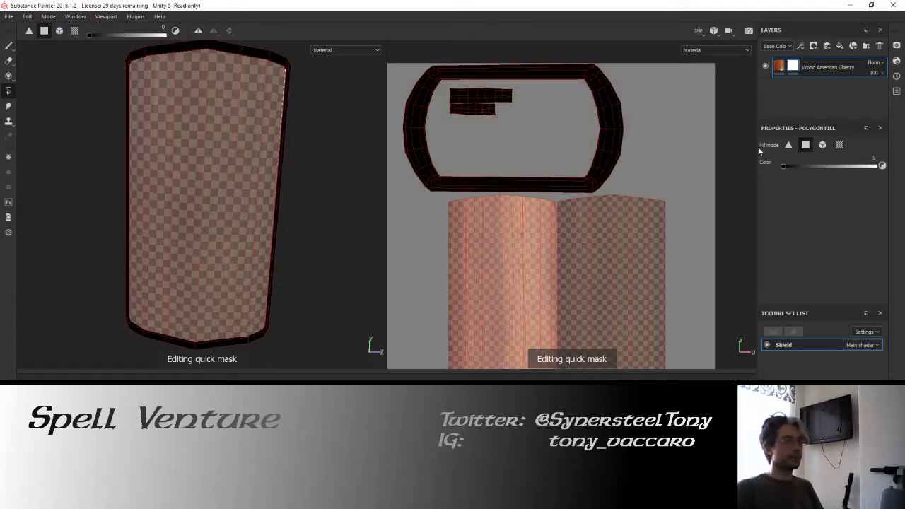
left_click(781, 67)
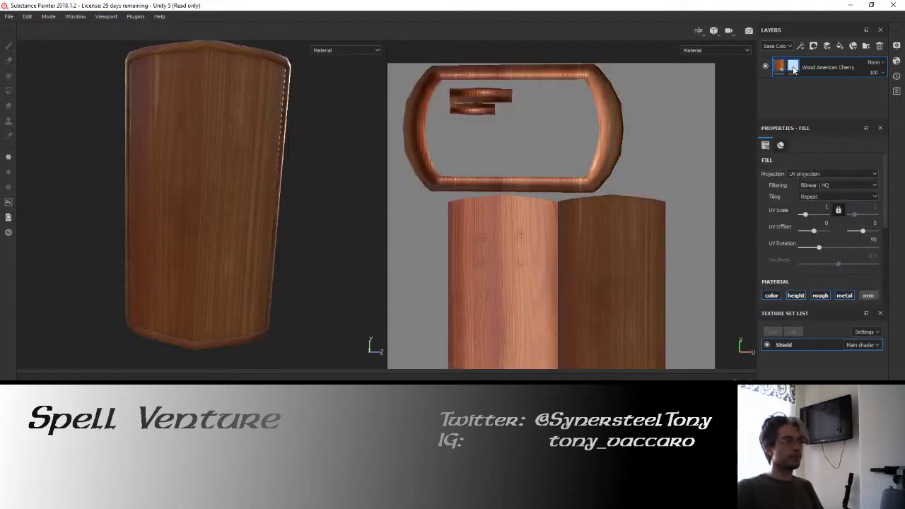
left_click(793, 67)
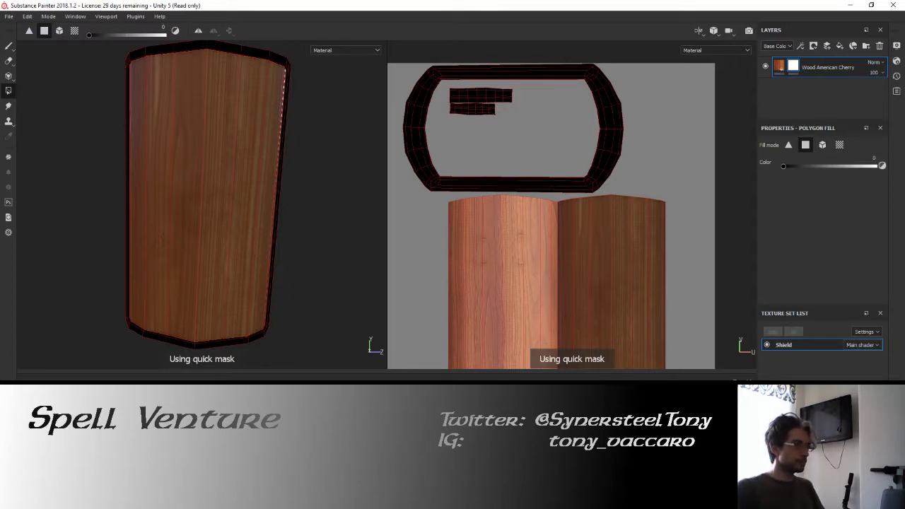
left_click(779, 99)
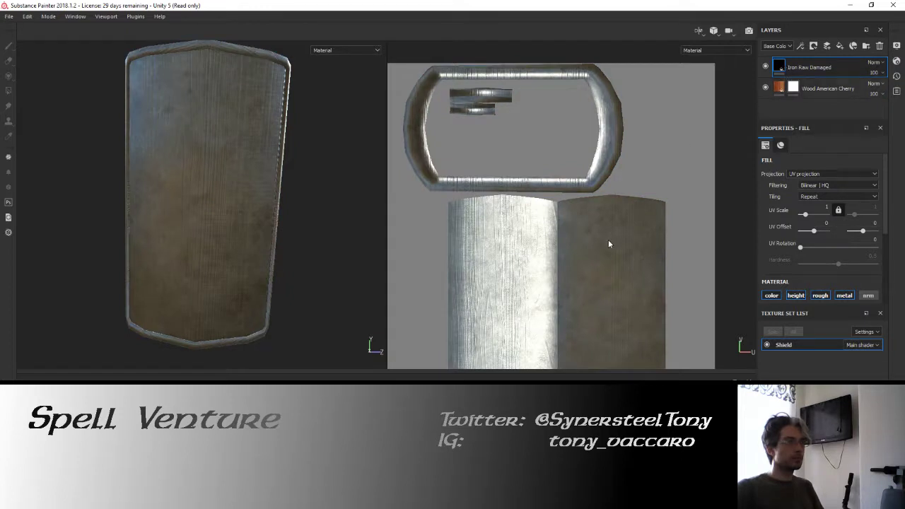
Step: Add a mask to the Iron Raw Damaged layer and fill the whole mask white
middle_click_drag(595, 220, 590, 184)
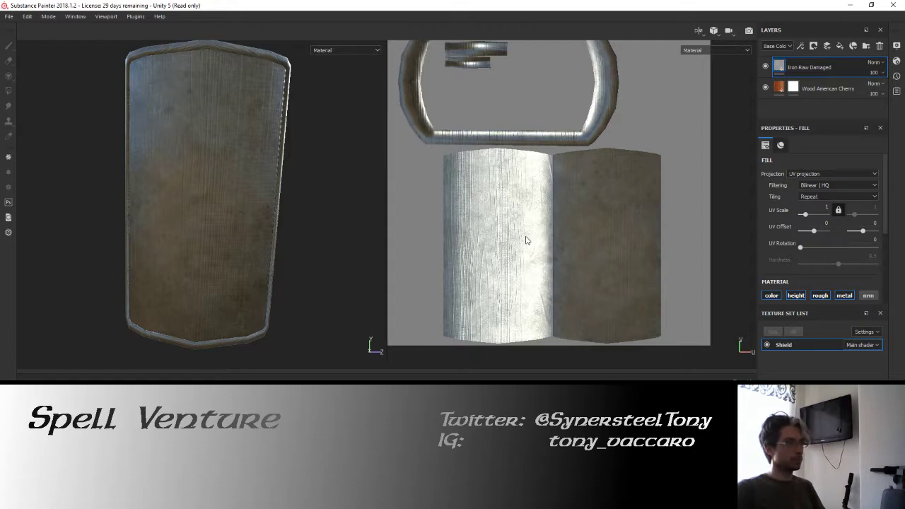
right_click(778, 68)
left_click(795, 82)
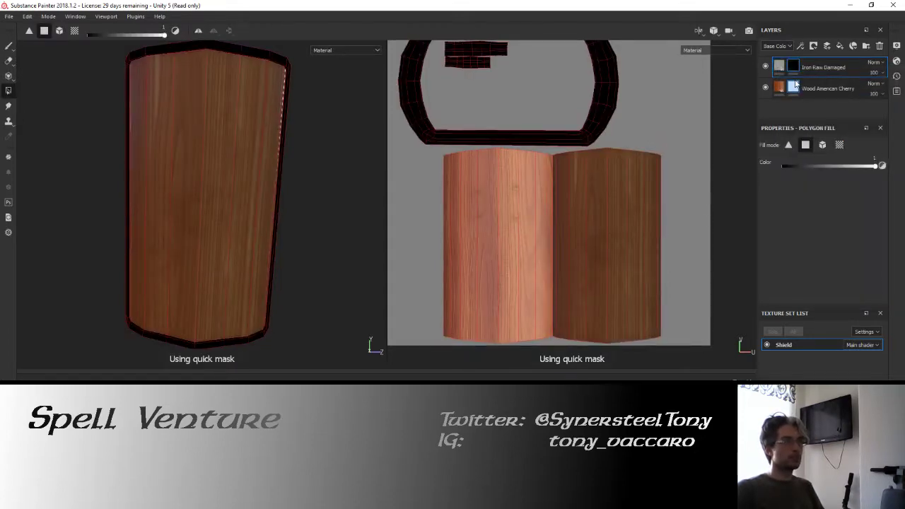
middle_click_drag(550, 124, 557, 183)
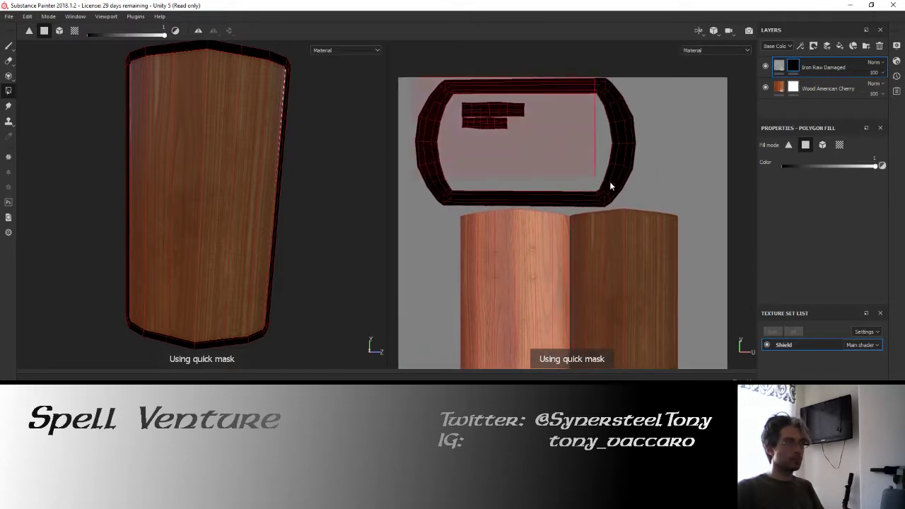
mouse_move(808, 165)
left_mouse_down()
mouse_move(773, 166)
mouse_move(903, 171)
left_mouse_up()
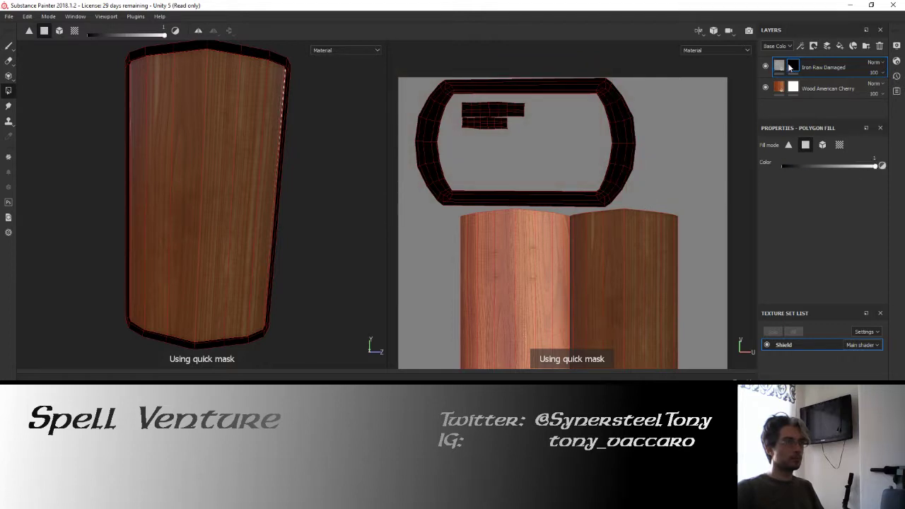
right_click(790, 66)
left_click(802, 69)
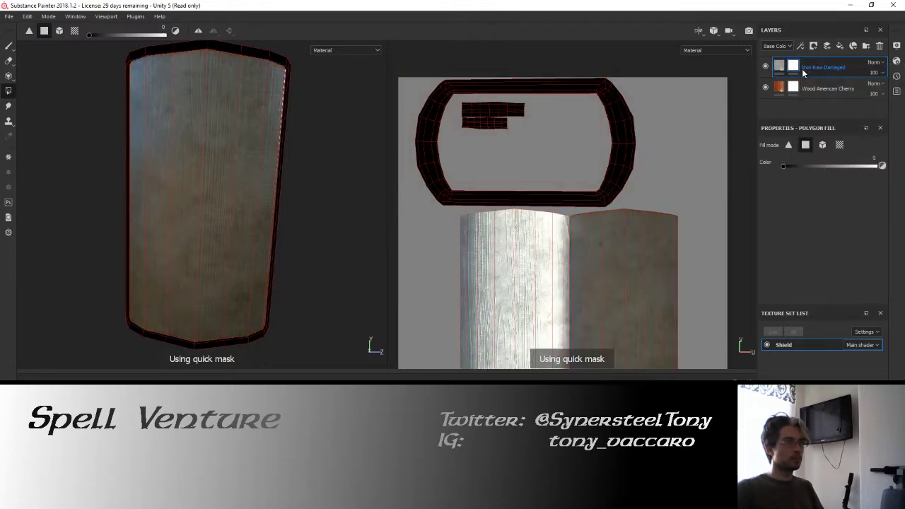
Step: Polygon-fill the rim frame white and the shield planks black in the iron mask, then orbit to check
left_click_drag(424, 82, 592, 196)
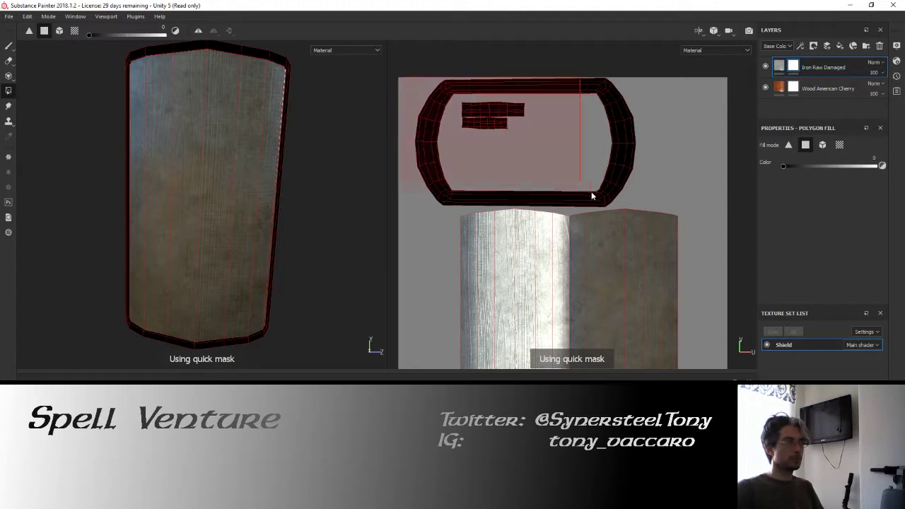
left_click_drag(783, 166, 890, 167)
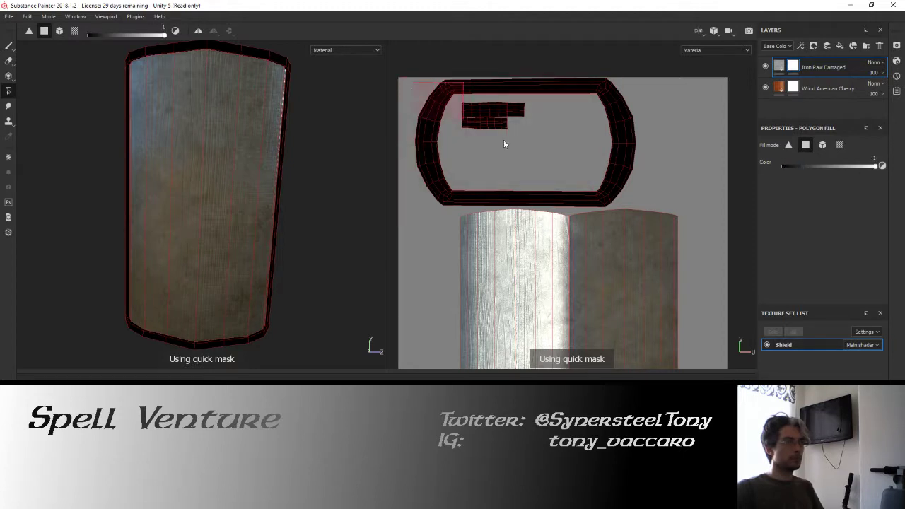
left_click_drag(503, 144, 648, 207)
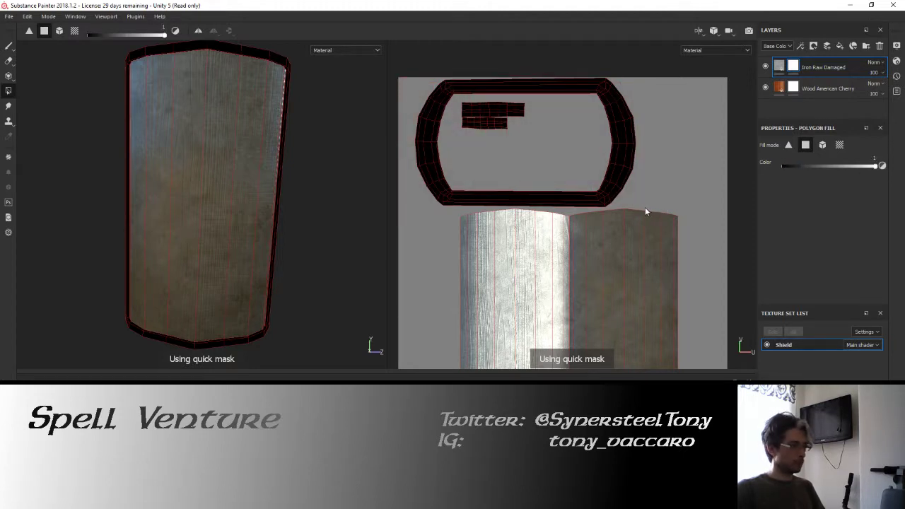
key("t")
mouse_move(407, 74)
left_mouse_down()
mouse_move(564, 187)
mouse_move(586, 187)
left_mouse_up()
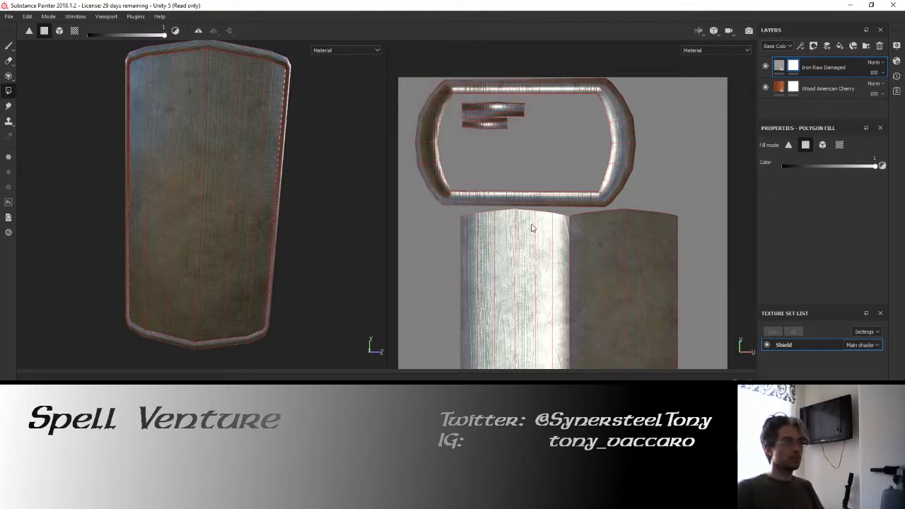
middle_click_drag(533, 218, 527, 184)
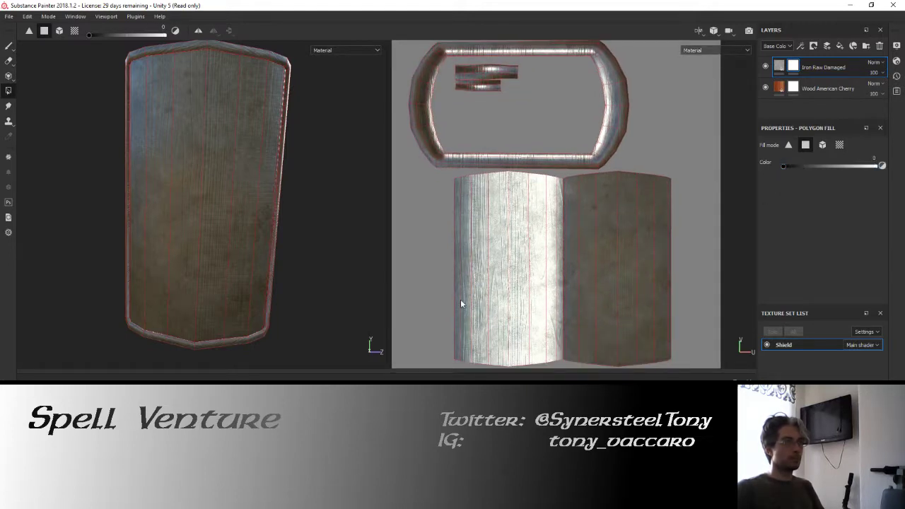
left_click(541, 330)
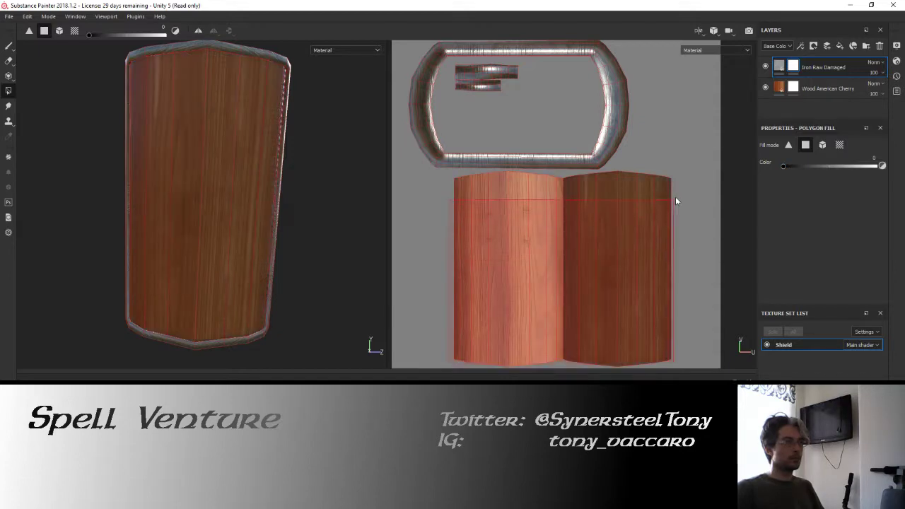
mouse_move(340, 131)
left_mouse_down("alt")
mouse_move(212, 141)
mouse_move(238, 172)
mouse_move(216, 181)
mouse_move(234, 201)
mouse_move(225, 188)
mouse_move(172, 202)
mouse_move(241, 176)
left_mouse_up("alt")
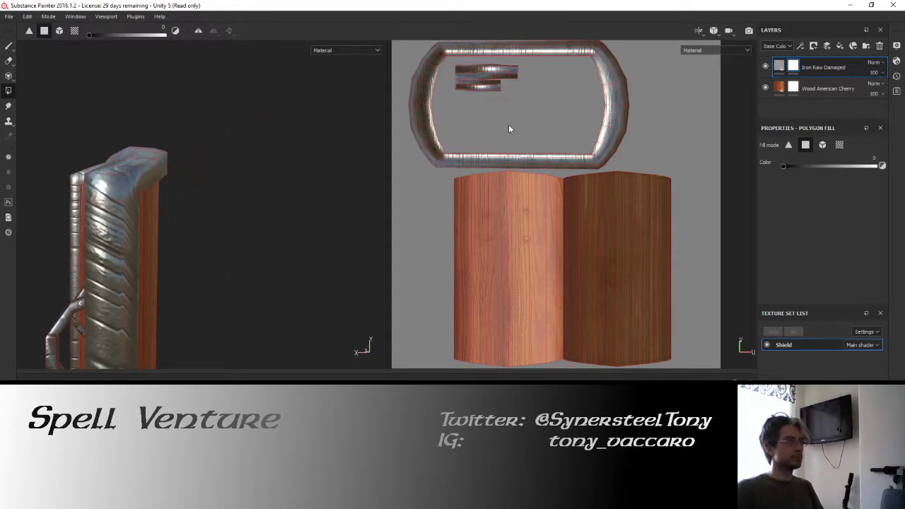
middle_click_drag(509, 130, 547, 200, "alt")
Step: In the wood layer's mask, polygon-fill the plank faces, including the right plank, white
left_click(793, 89)
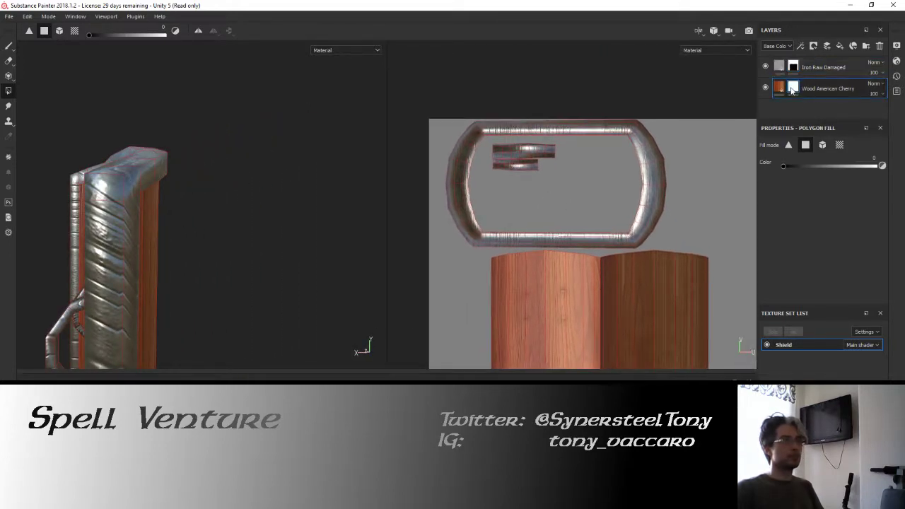
middle_click_drag(749, 282, 716, 180, "alt")
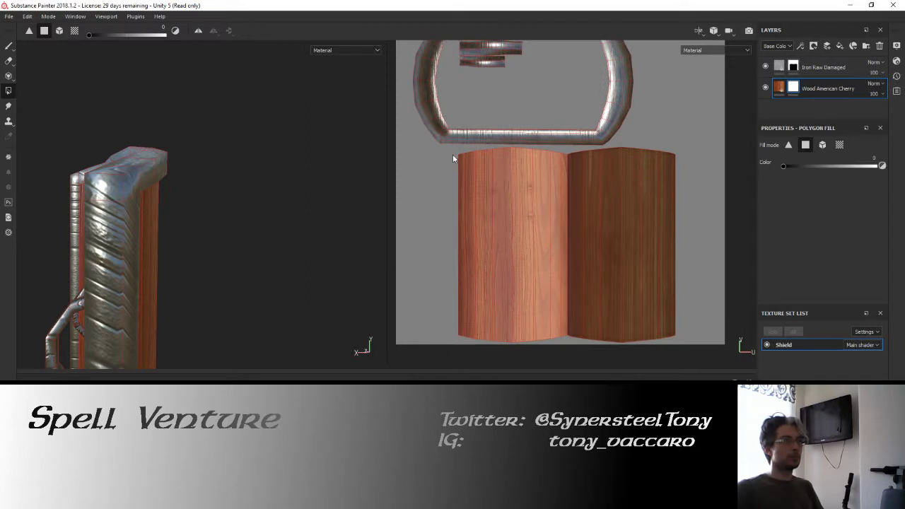
left_click_drag(452, 154, 698, 354)
left_click(778, 89)
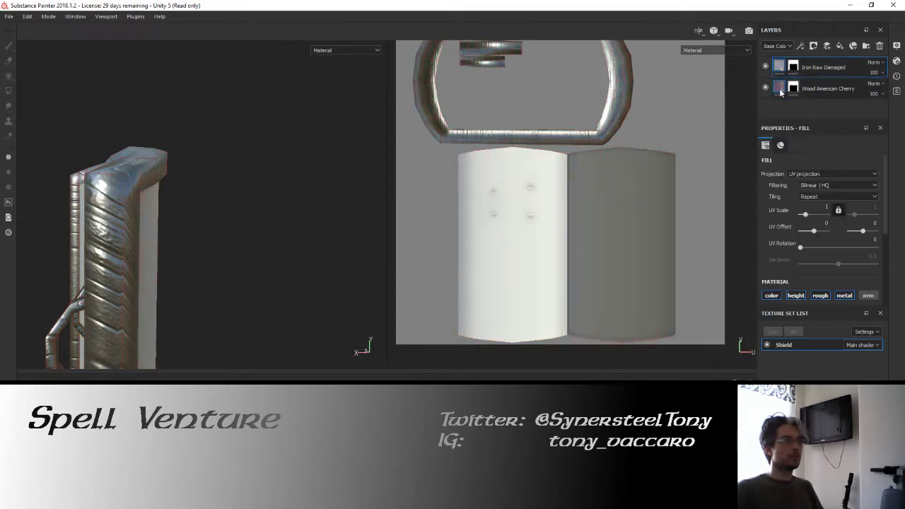
left_click(793, 88)
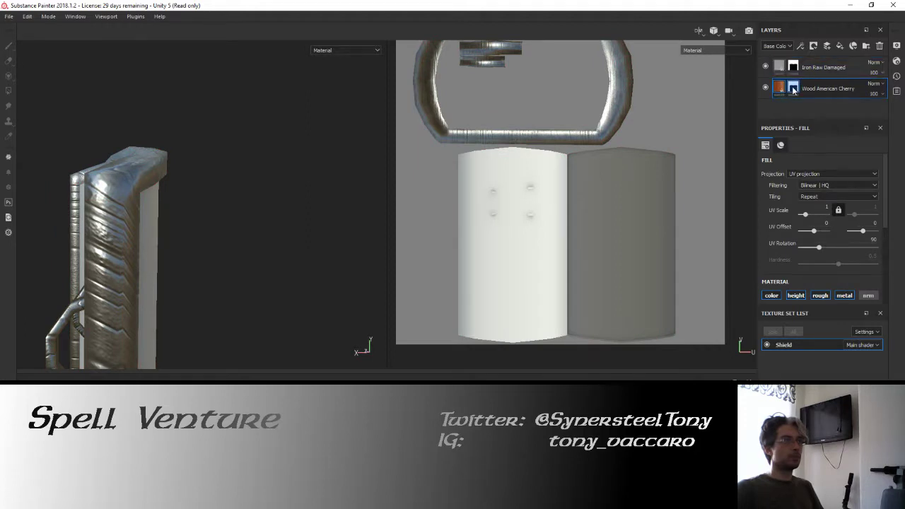
key("x")
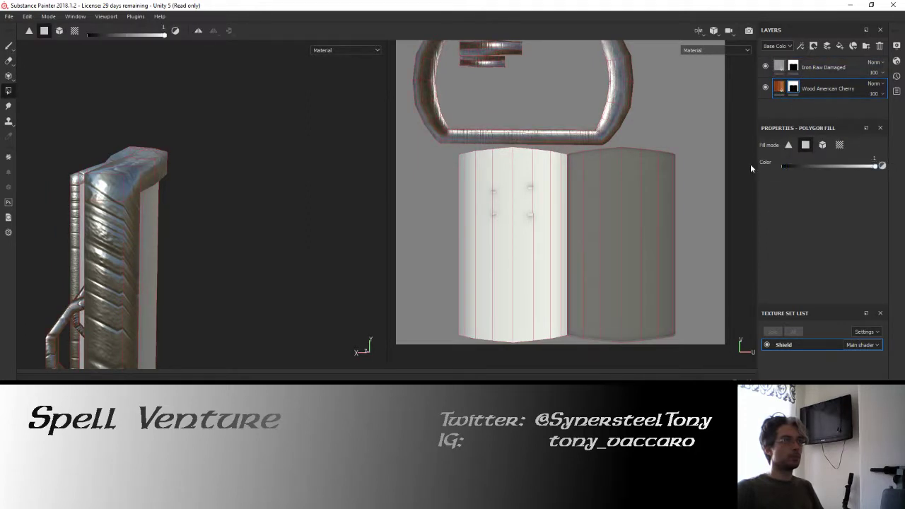
left_click(649, 263)
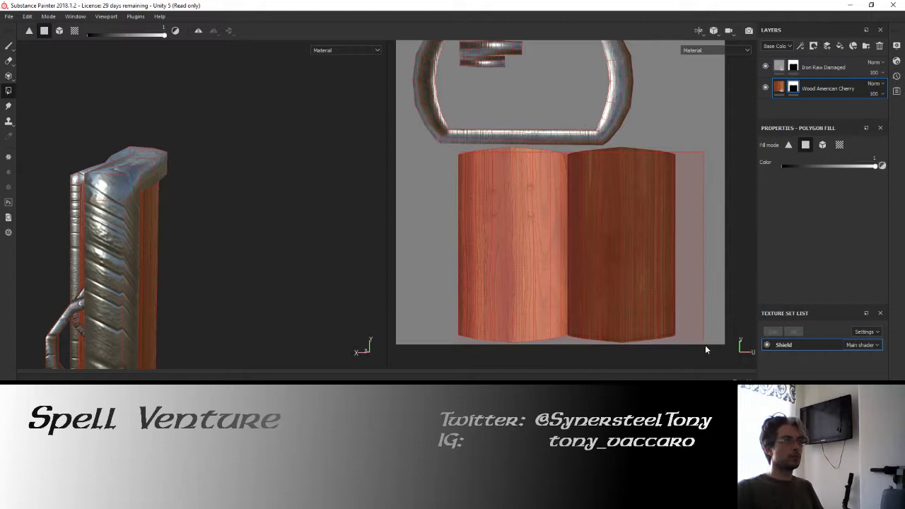
Step: Fill the iron ring's UVs black in the wood mask, check the board, and start saving
left_click(785, 165)
middle_click_drag(541, 102, 480, 159)
left_click_drag(569, 206, 674, 248)
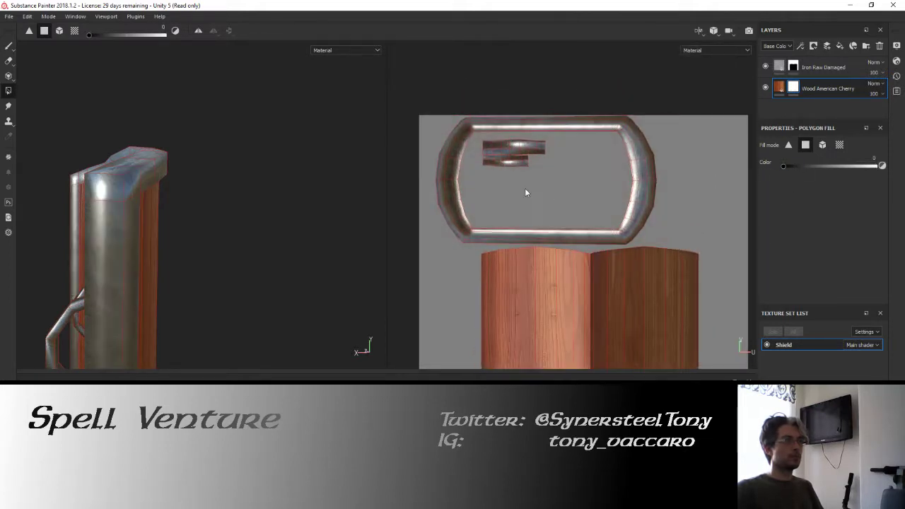
mouse_move(300, 199)
left_mouse_down("alt")
mouse_move(200, 204)
mouse_move(125, 233)
mouse_move(256, 227)
mouse_move(249, 204)
left_mouse_up("alt")
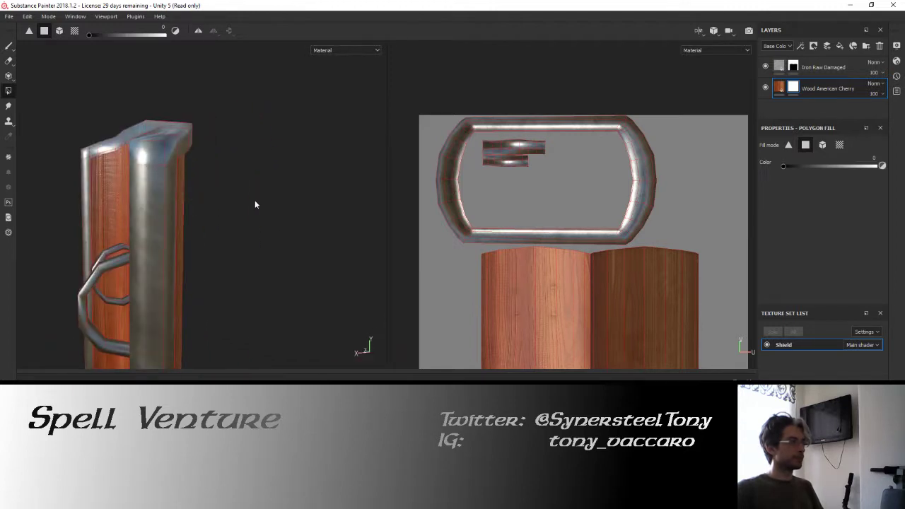
key("ctrl+s")
Step: Save the project over helot_shield.spp, confirming the overwrite, then orbit and zoom in on the wood face
type("hel")
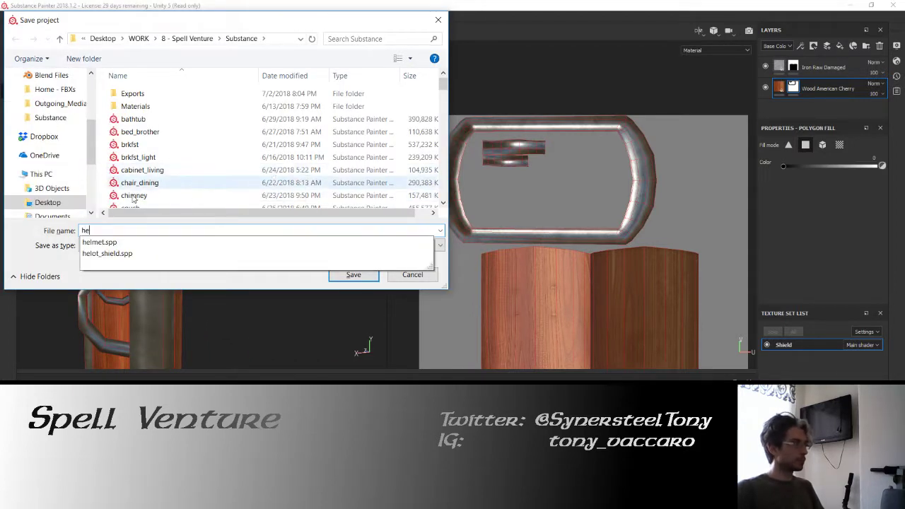
left_click(117, 255)
left_click(352, 279)
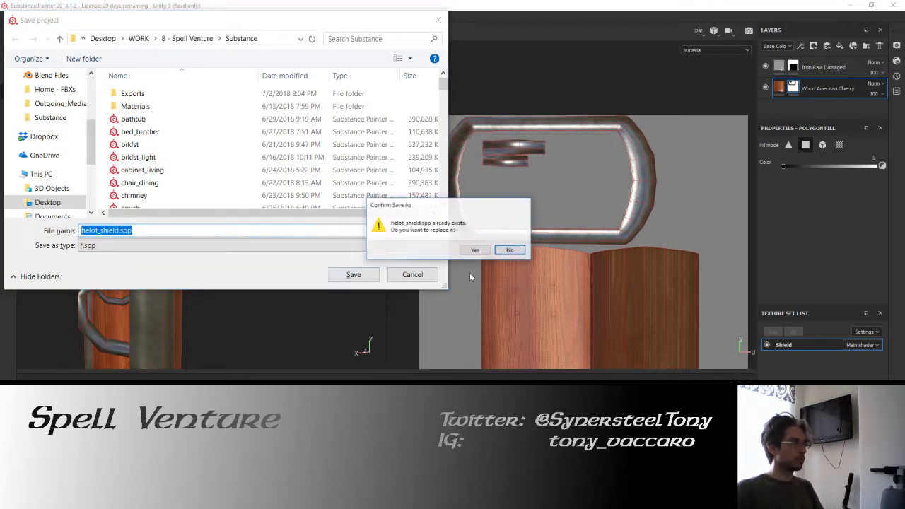
left_click(474, 251)
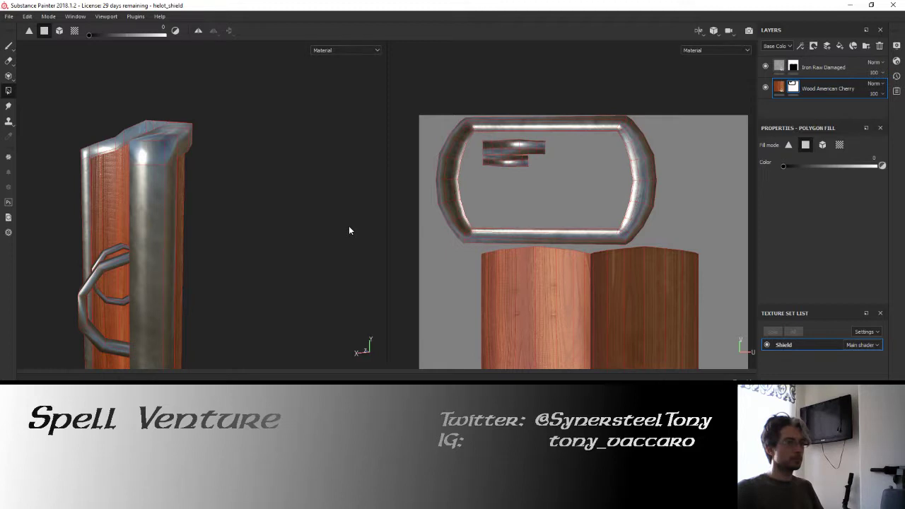
mouse_move(321, 201)
left_mouse_down("alt")
mouse_move(188, 198)
mouse_move(341, 184)
mouse_move(212, 205)
mouse_move(231, 246)
left_mouse_up("alt")
mouse_move(261, 276)
left_mouse_down("alt")
mouse_move(257, 196)
mouse_move(280, 223)
mouse_move(250, 199)
mouse_move(144, 208)
mouse_move(236, 248)
mouse_move(229, 227)
mouse_move(333, 261)
mouse_move(198, 212)
left_mouse_up("alt")
scroll(271, 218, "up", 2)
scroll(267, 218, "up", 2)
scroll(177, 213, "up", 2)
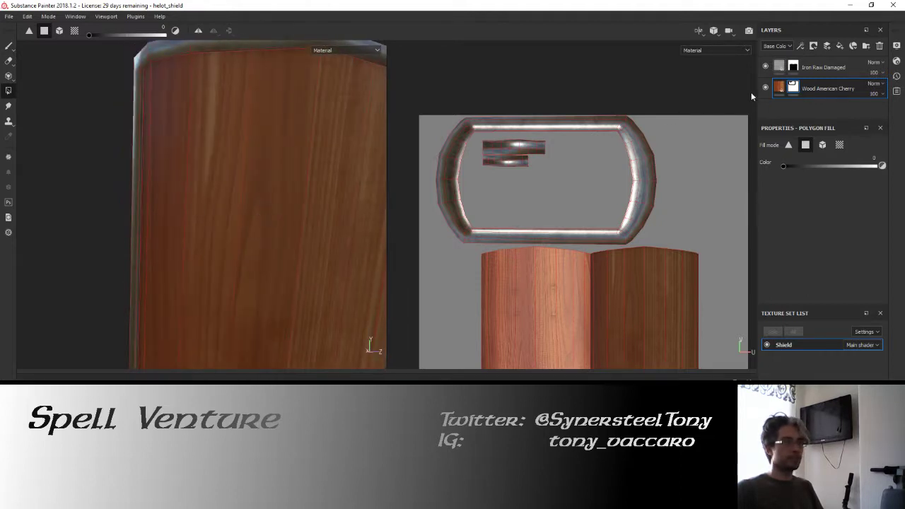
left_click(780, 87)
right_click(791, 86)
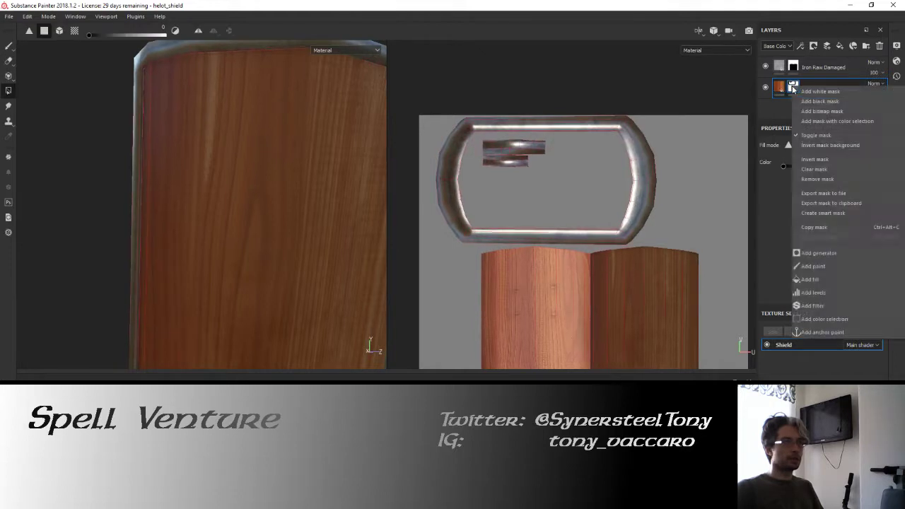
left_click(816, 253)
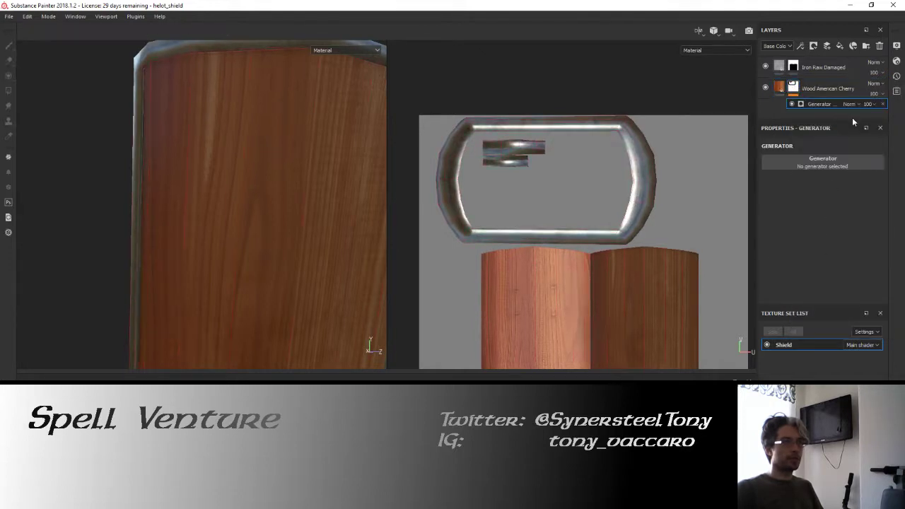
left_click(843, 162)
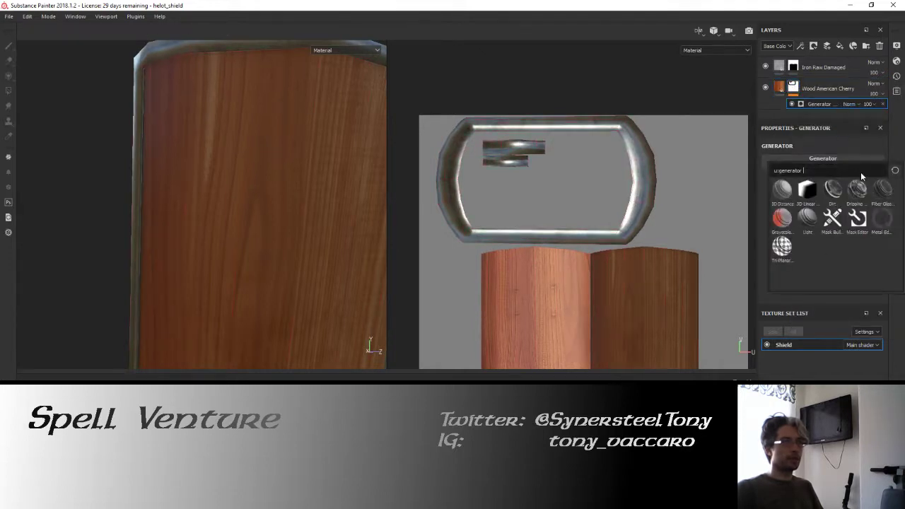
left_click(882, 216)
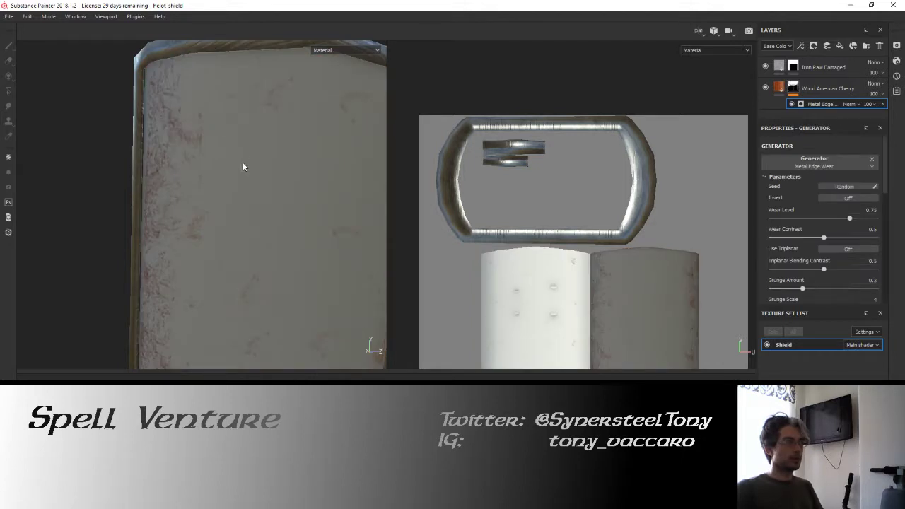
mouse_move(245, 167)
left_mouse_down("alt")
mouse_move(161, 194)
mouse_move(155, 213)
left_mouse_up("alt")
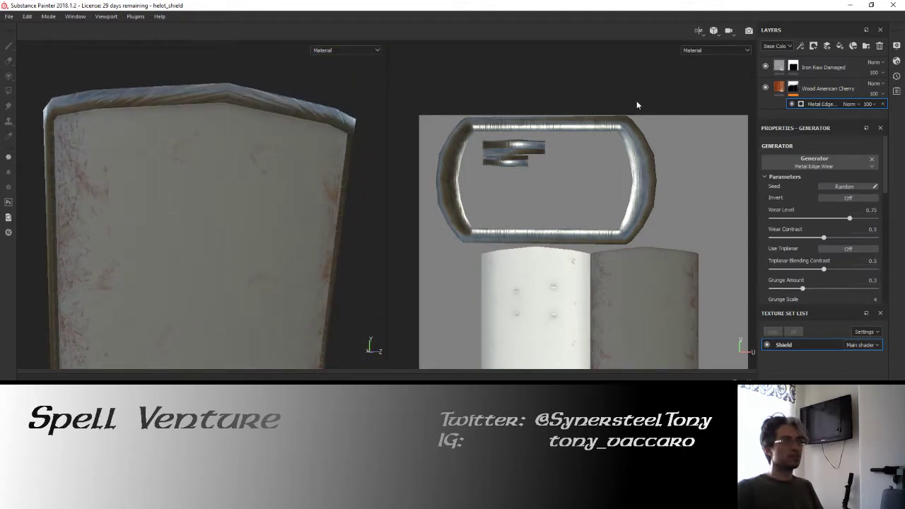
right_click(803, 106)
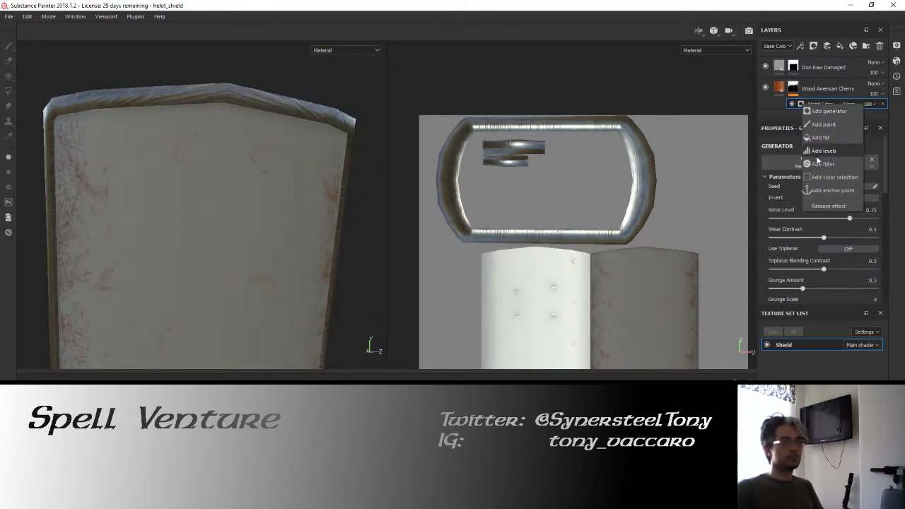
left_click(776, 111)
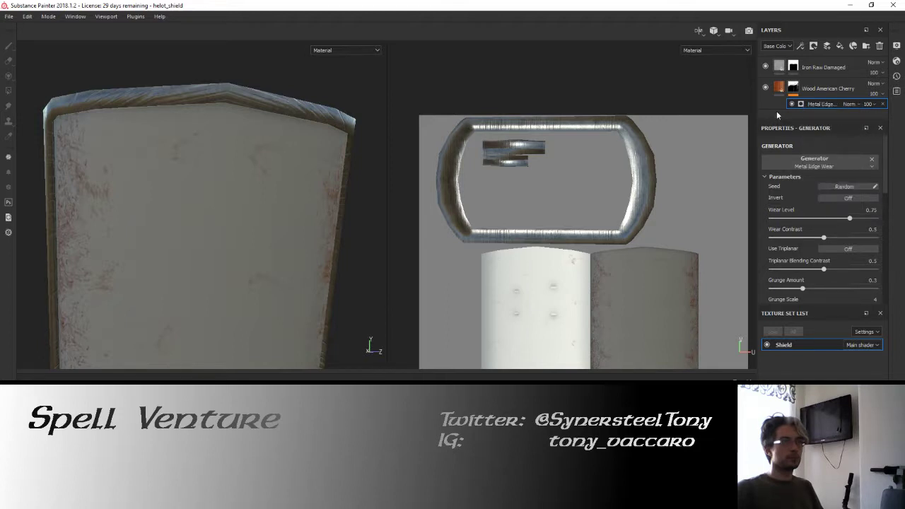
left_click(883, 104)
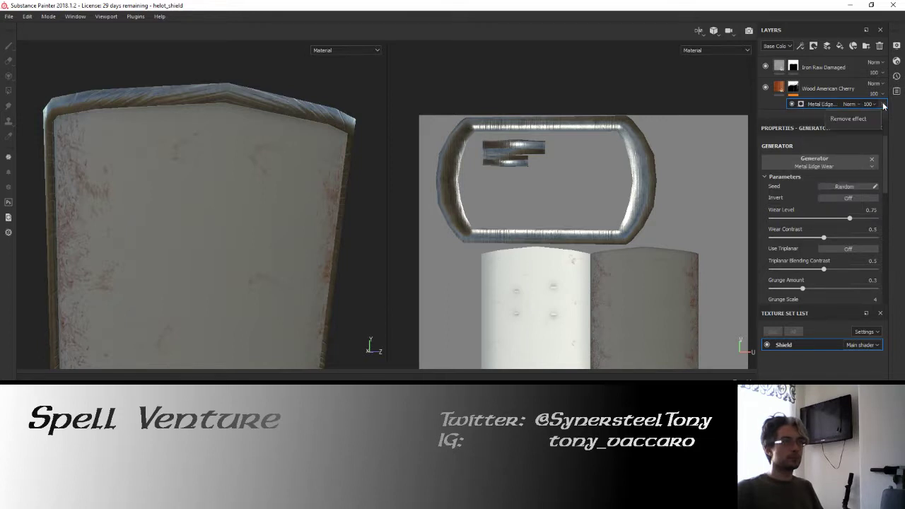
left_click(848, 118)
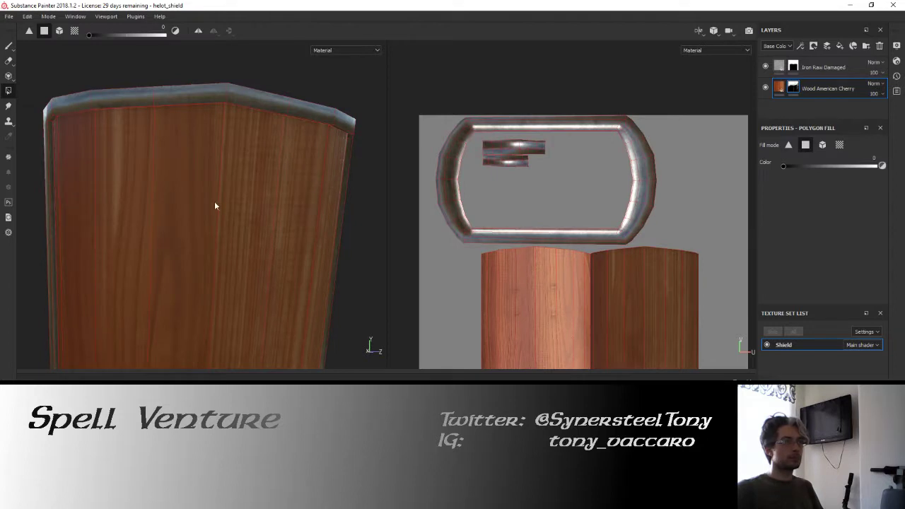
Step: Set the Wood American Cherry fill's UV scale to 1.5 to enlarge the grain
left_click_drag(214, 206, 284, 185, "alt")
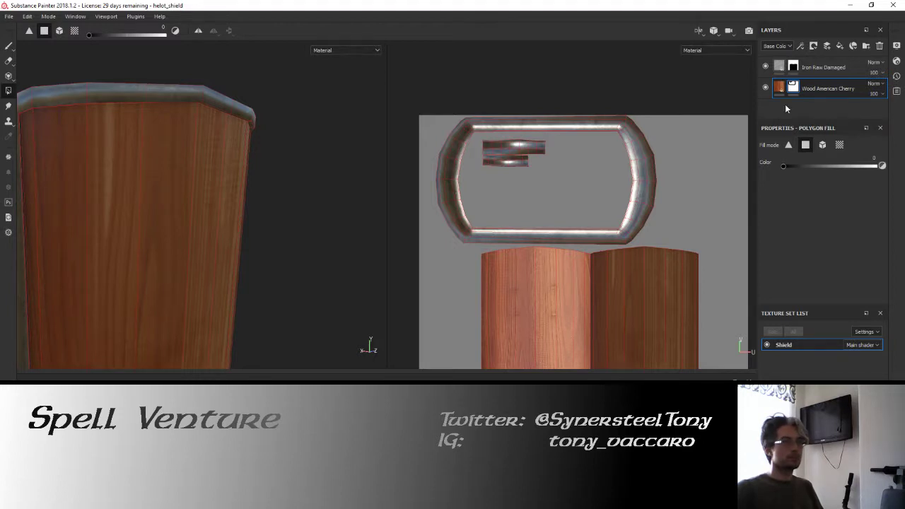
left_click_drag(311, 180, 254, 170, "alt")
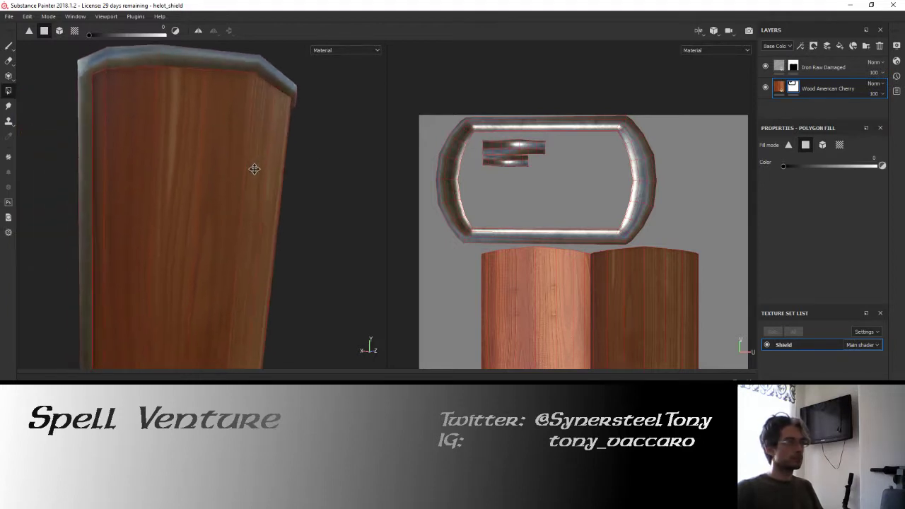
left_click(781, 87)
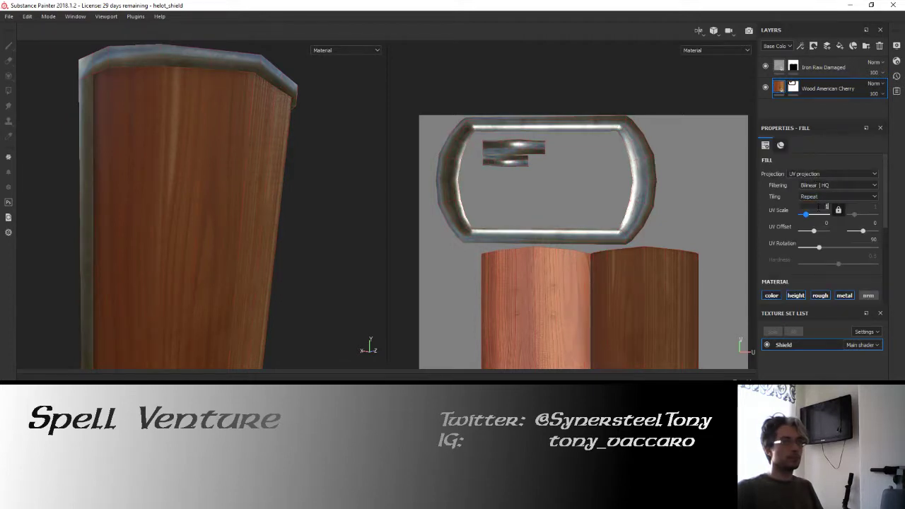
left_click(822, 201)
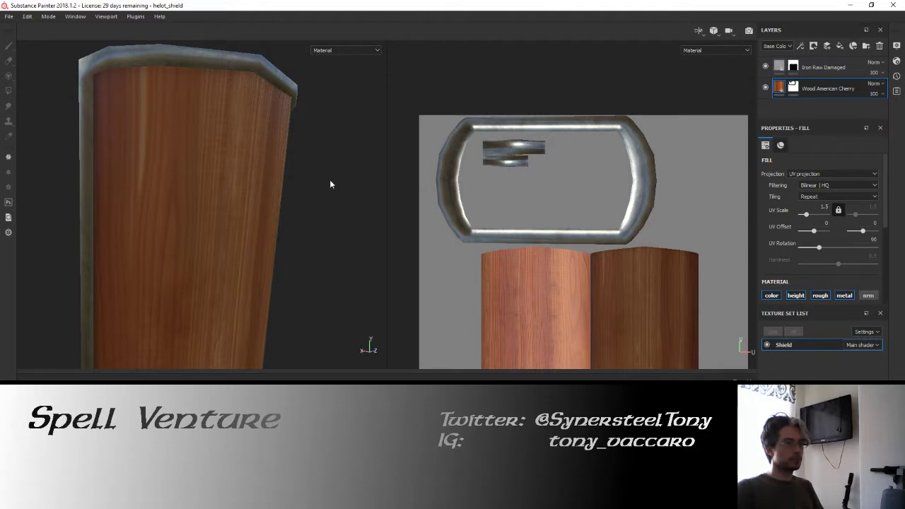
Step: Inspect the enlarged wood grain and add Leather Rough as a new material layer
mouse_move(330, 179)
left_mouse_down("alt")
mouse_move(149, 150)
mouse_move(311, 159)
left_mouse_up("alt")
mouse_move(290, 225)
left_mouse_down("alt")
mouse_move(146, 188)
mouse_move(272, 184)
left_mouse_up("alt")
mouse_move(187, 184)
left_mouse_down("alt")
mouse_move(188, 196)
mouse_move(188, 156)
mouse_move(158, 180)
mouse_move(228, 148)
mouse_move(262, 167)
mouse_move(234, 233)
mouse_move(210, 232)
mouse_move(365, 225)
mouse_move(227, 224)
mouse_move(262, 252)
mouse_move(250, 211)
left_mouse_up("alt")
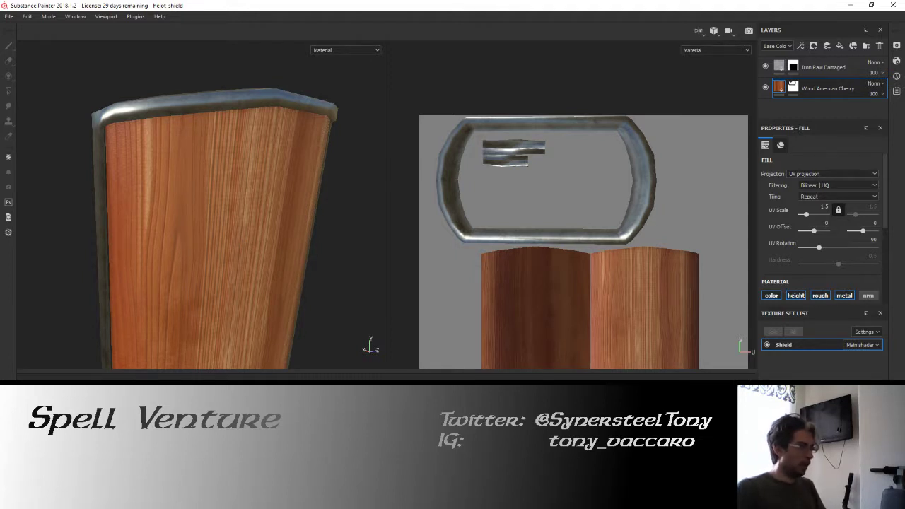
left_click_drag(436, 258, 803, 109)
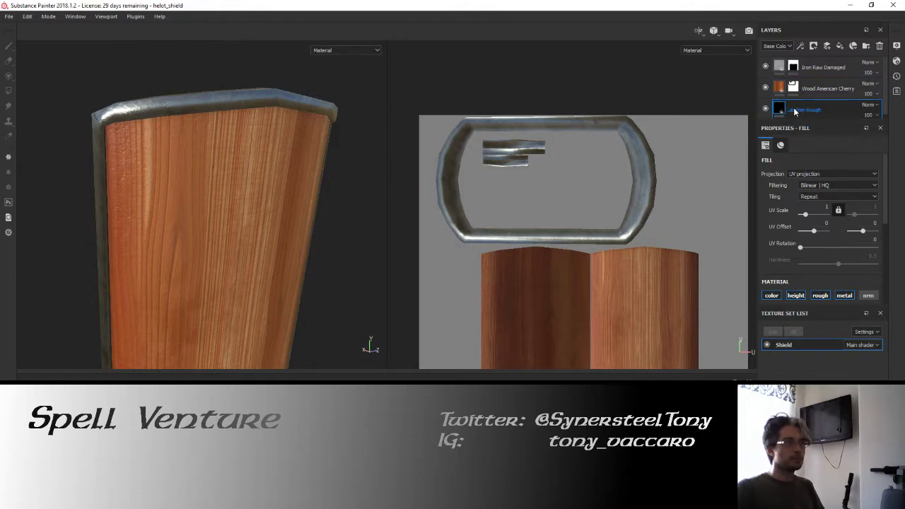
Step: Select the bottom Leather Rough layer and check the straps edge-on now show leather
left_click(793, 66)
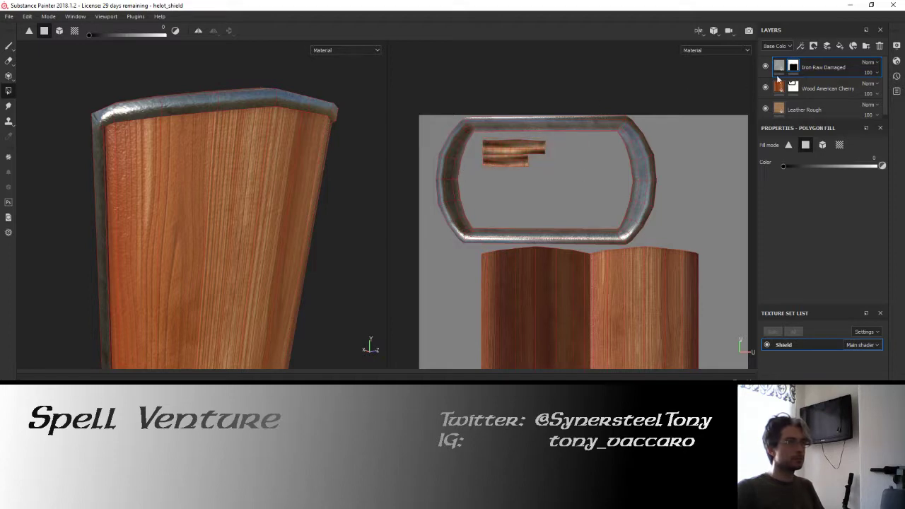
left_click(778, 108)
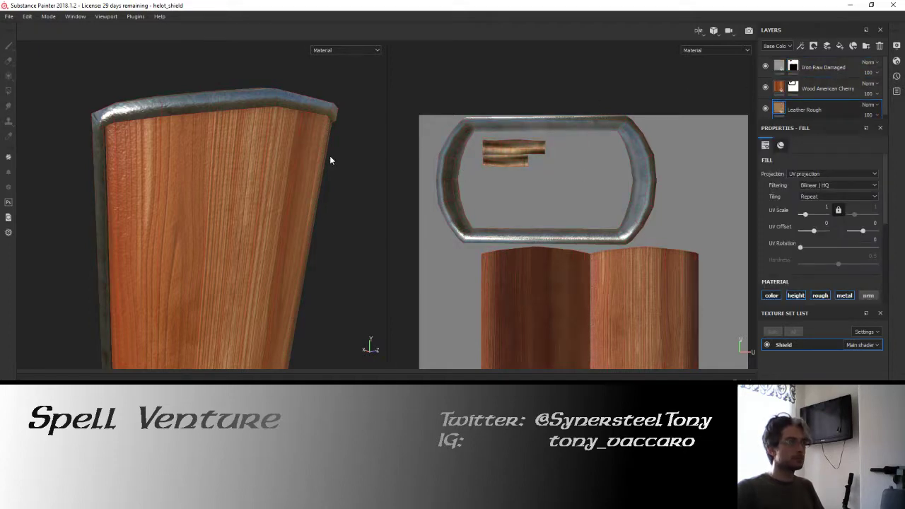
mouse_move(209, 200)
left_mouse_down("alt")
mouse_move(292, 175)
mouse_move(561, 148)
left_mouse_up("alt")
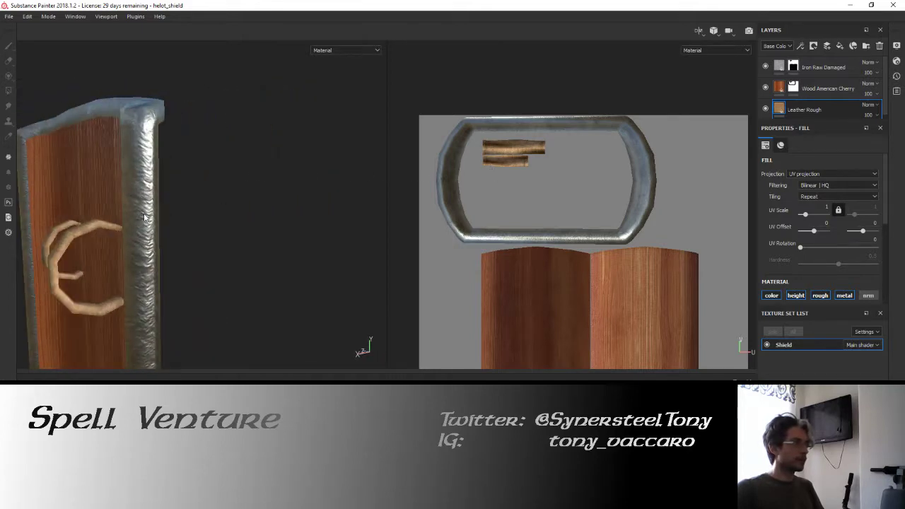
Step: Darken the Leather Rough layer's colour slightly
scroll(870, 268, "down", 3)
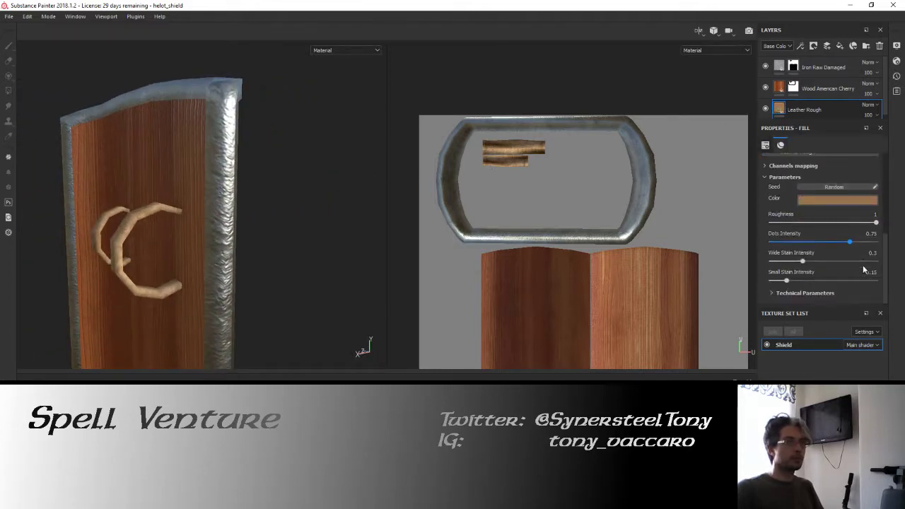
left_click(847, 202)
left_click_drag(894, 258, 892, 270)
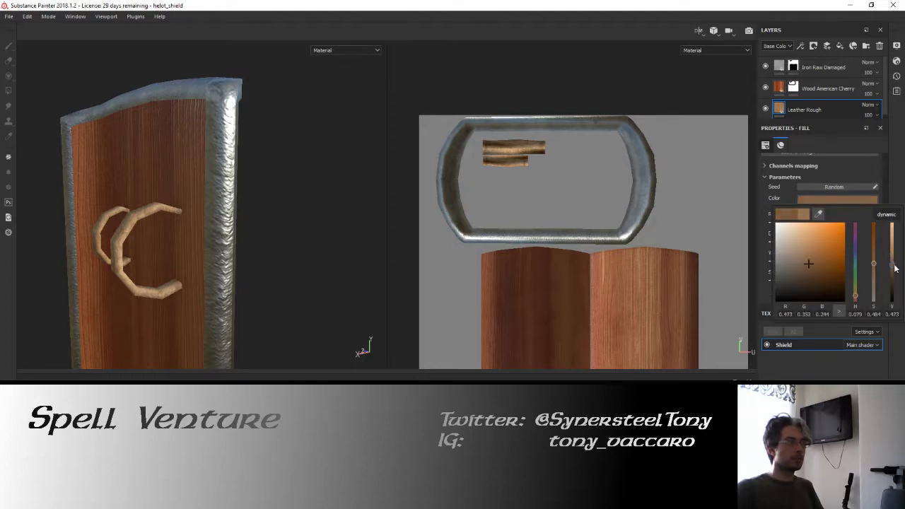
Step: Darken the Wood American Cherry colour considerably, then duplicate the wood layer
left_click(774, 90)
left_click_drag(357, 159, 168, 171, "alt")
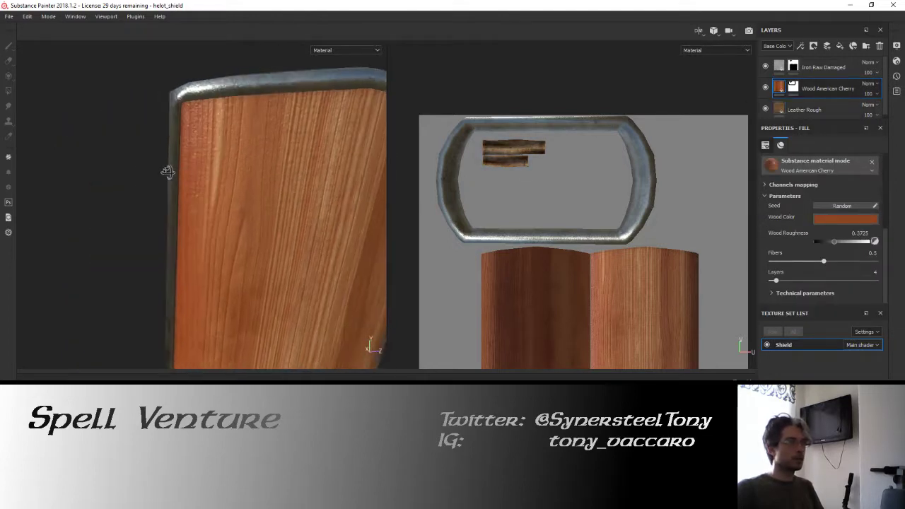
left_click(841, 224)
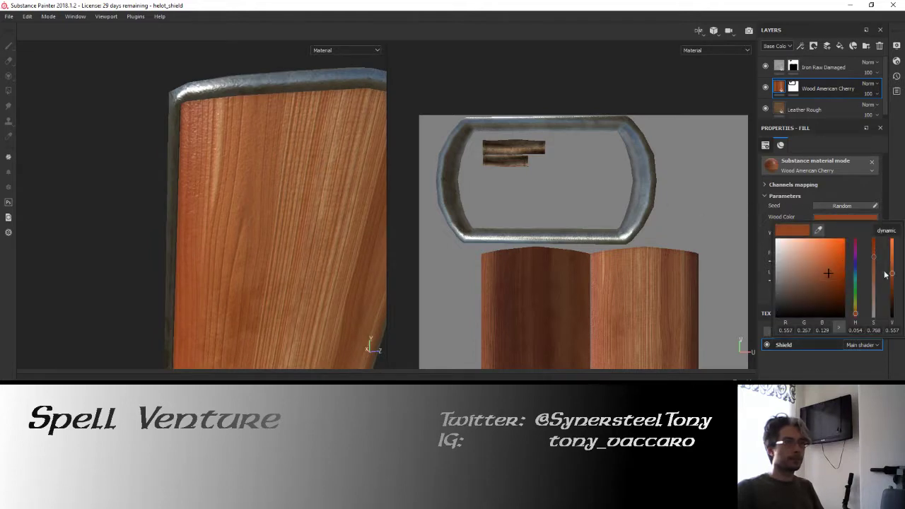
left_click_drag(893, 276, 892, 300)
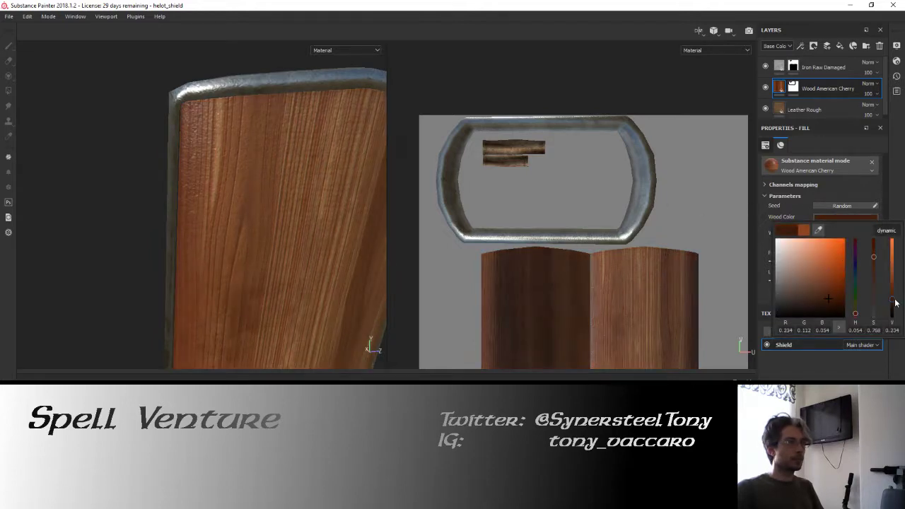
mouse_move(253, 196)
left_mouse_down("alt")
mouse_move(222, 202)
mouse_move(259, 161)
mouse_move(170, 157)
mouse_move(182, 185)
mouse_move(318, 176)
left_mouse_up("alt")
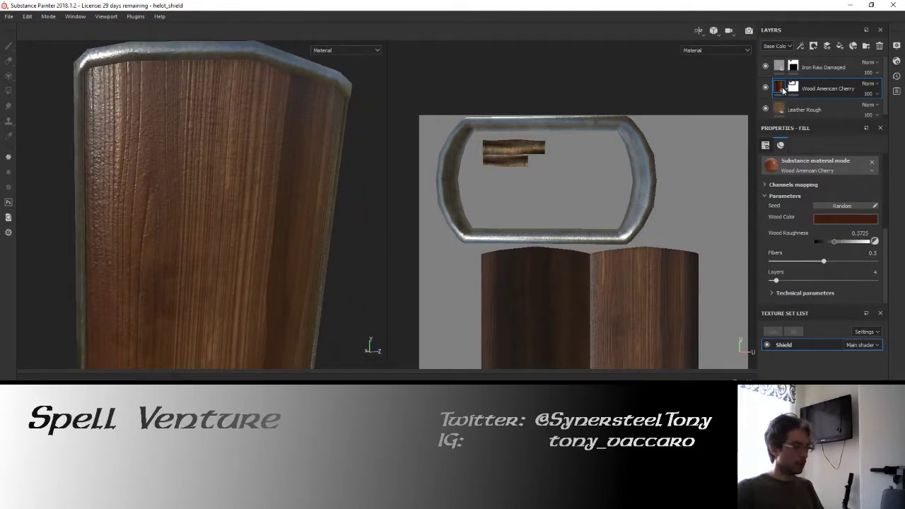
key("ctrl+d")
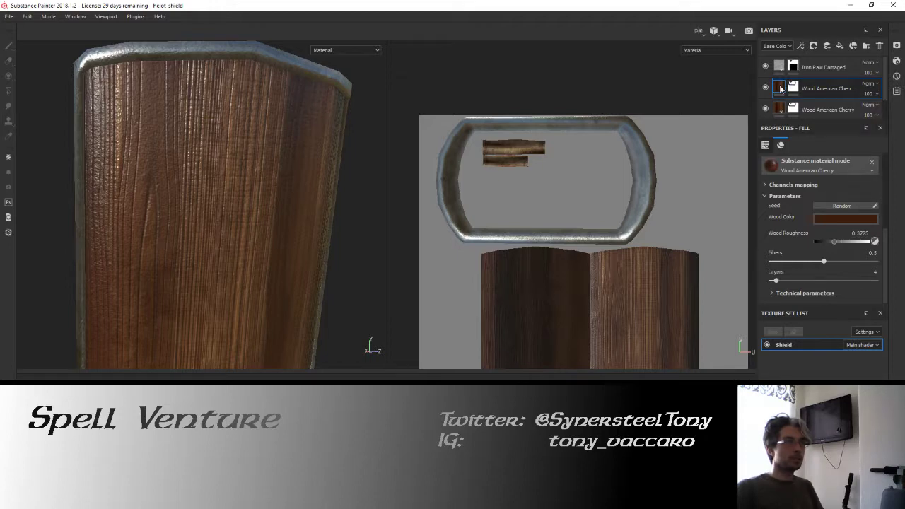
Step: Make the copied wood a brighter orange and give the layer a white mask
left_click(845, 219)
left_click_drag(892, 297, 892, 273)
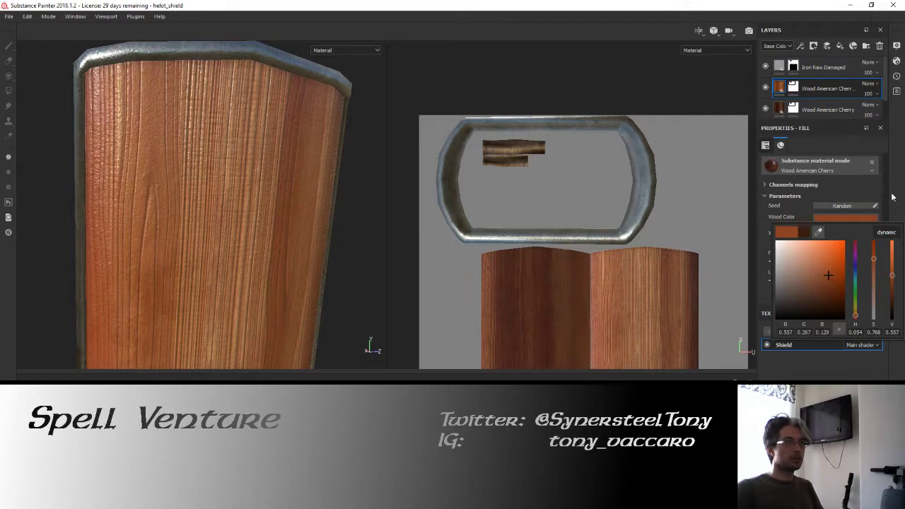
right_click(783, 87)
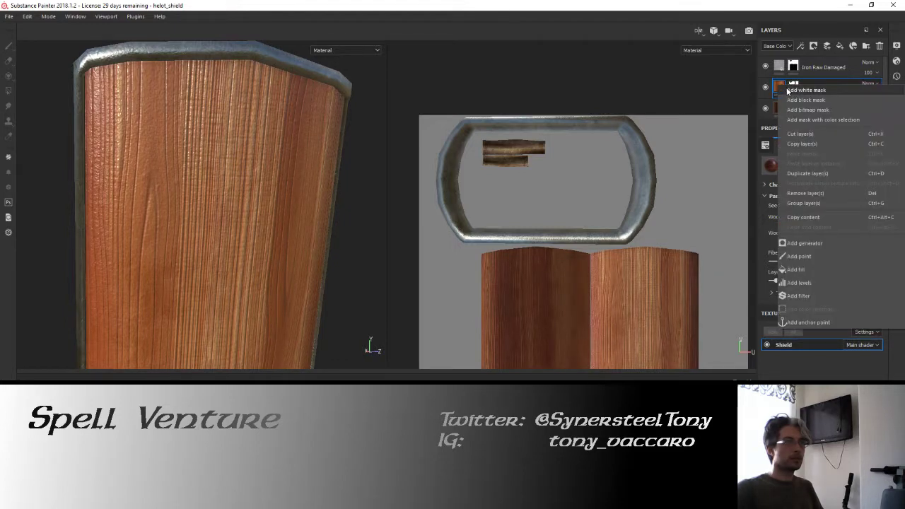
left_click(788, 90)
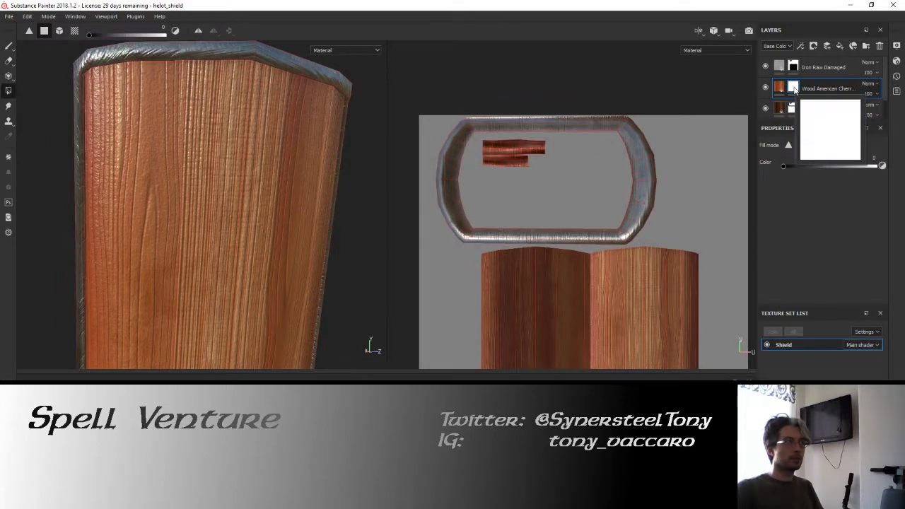
Step: Add a Metal Edge Wear generator to the copied wood's mask
right_click(794, 89)
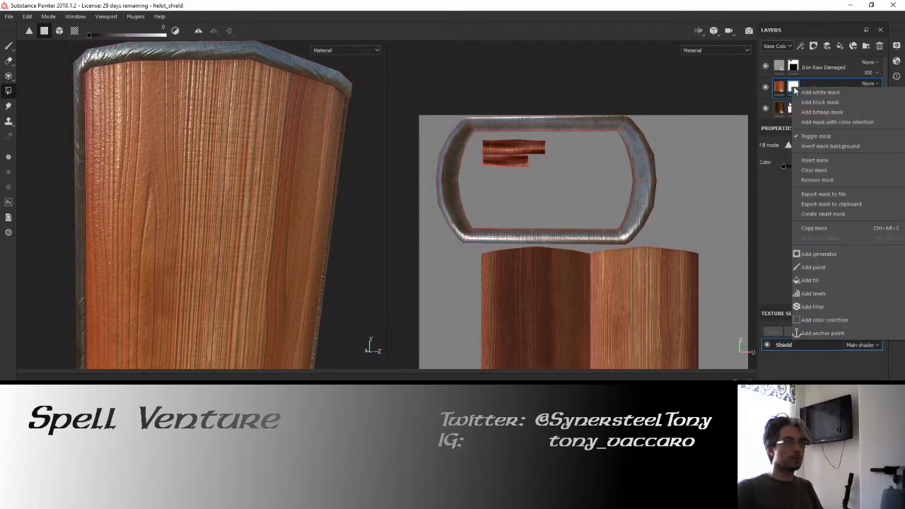
left_click(817, 254)
left_click(843, 164)
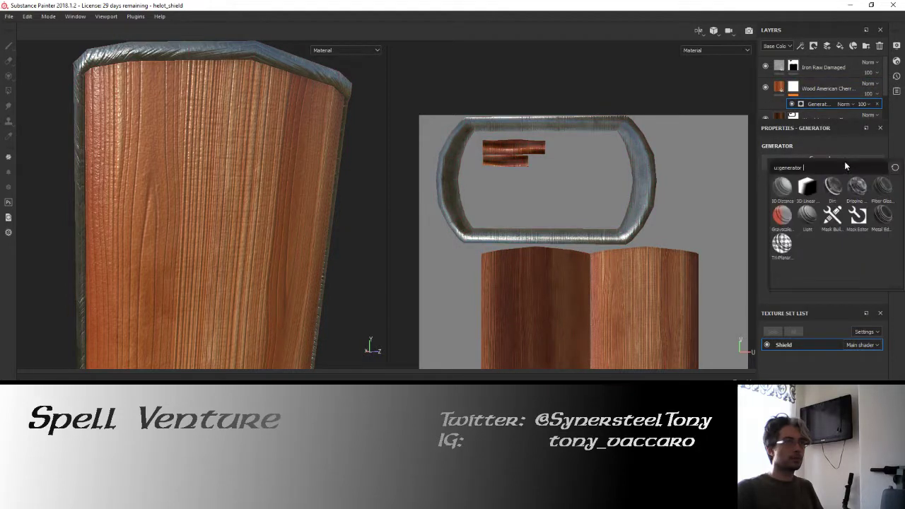
left_click(882, 215)
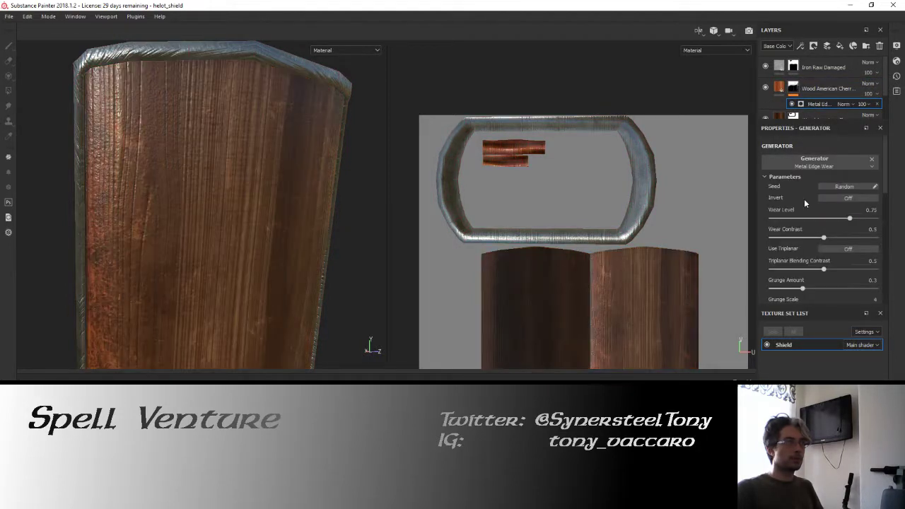
Step: Raise the edge wear level to 0.87 and reduce the grunge scale to 2
left_click_drag(222, 146, 188, 152, "alt")
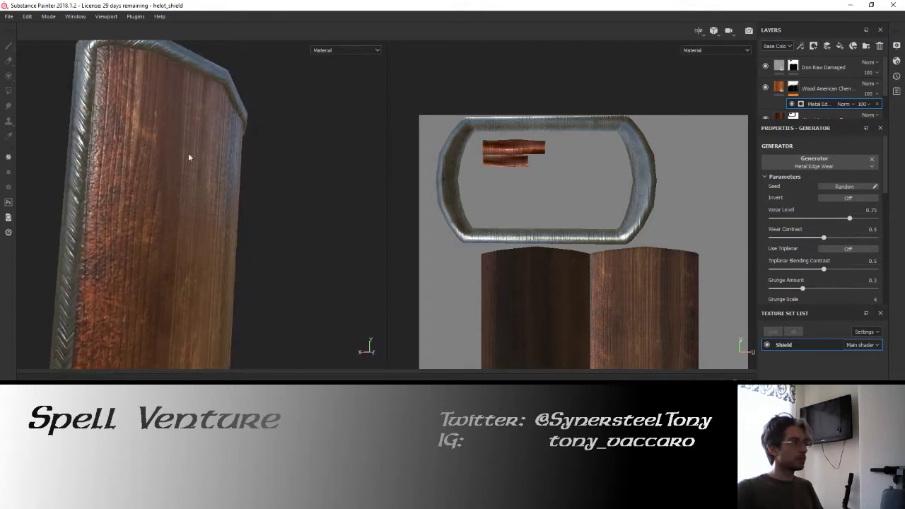
left_click_drag(304, 162, 263, 166, "alt")
scroll(196, 180, "up", 3)
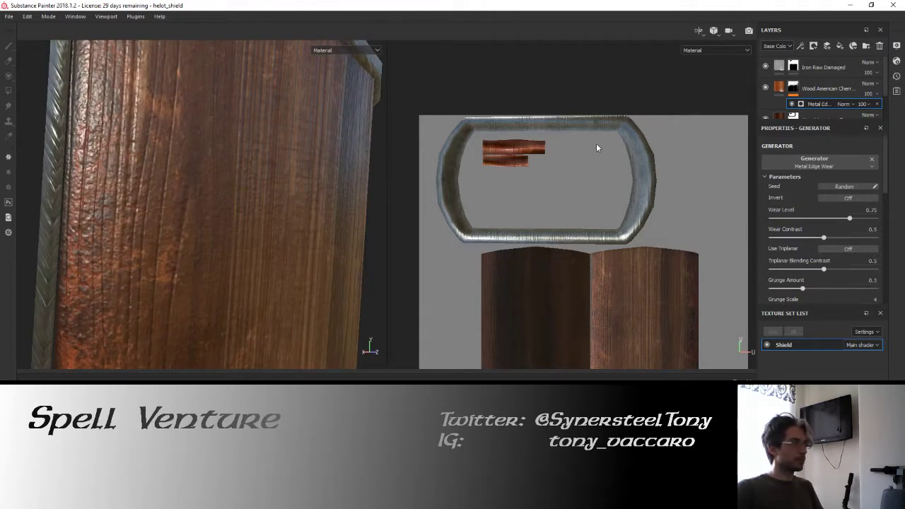
left_click_drag(849, 217, 856, 221)
scroll(827, 233, "down", 2)
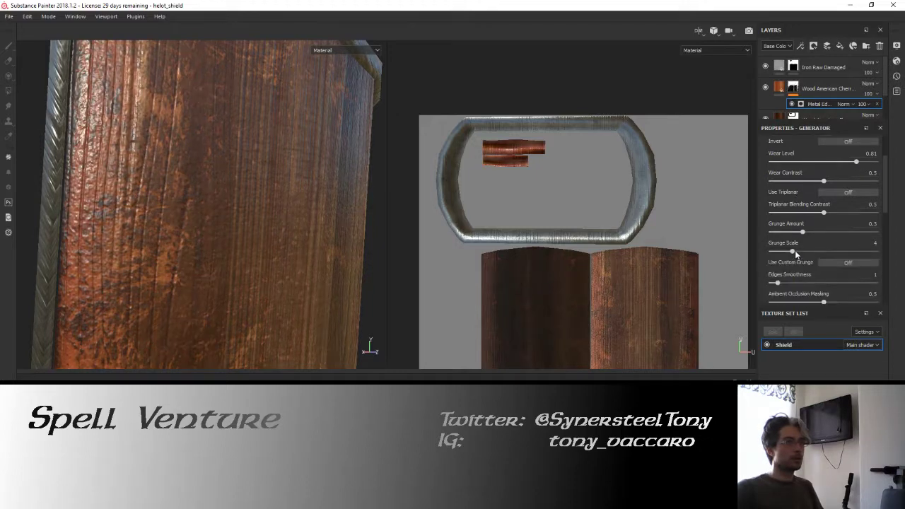
mouse_move(792, 252)
left_mouse_down()
mouse_move(776, 251)
mouse_move(800, 233)
left_mouse_up()
right_click_drag(406, 177, 278, 187, "alt")
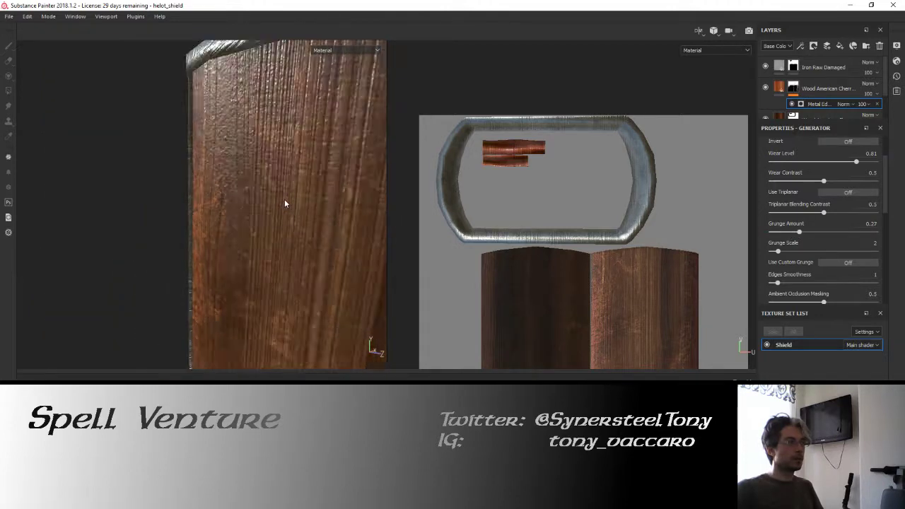
mouse_move(277, 187)
left_mouse_down("alt")
mouse_move(328, 203)
mouse_move(253, 182)
mouse_move(188, 195)
left_mouse_up("alt")
Step: Tune curvature weight, raise grunge amount to 0.48, and settle the wear level at 0.81
scroll(805, 268, "down", 2)
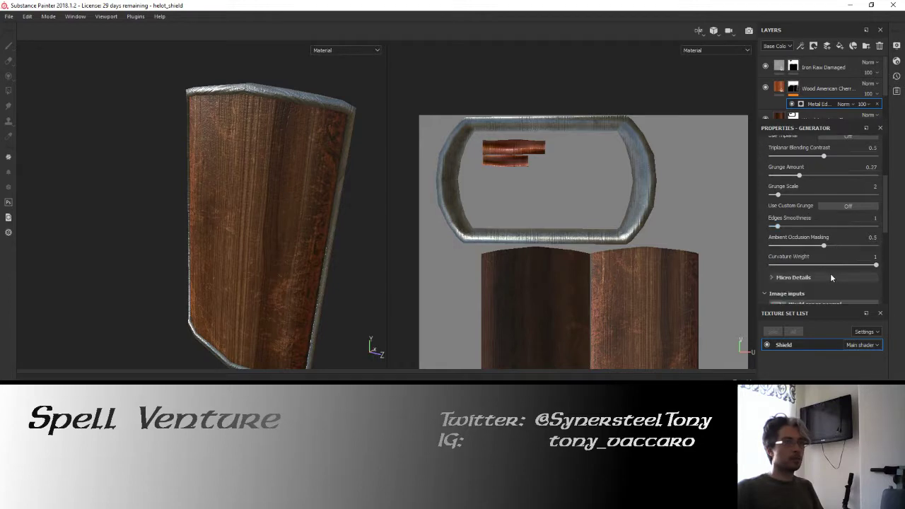
left_click(820, 264)
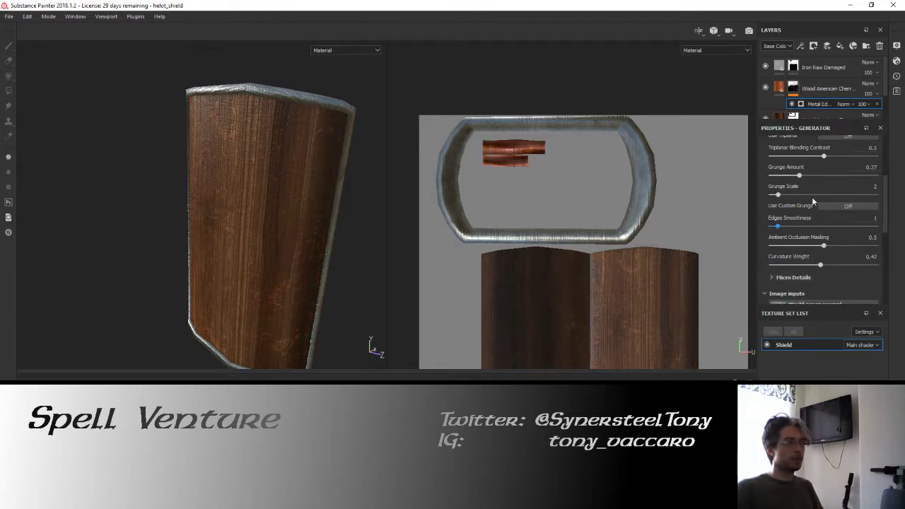
left_click_drag(800, 177, 822, 177)
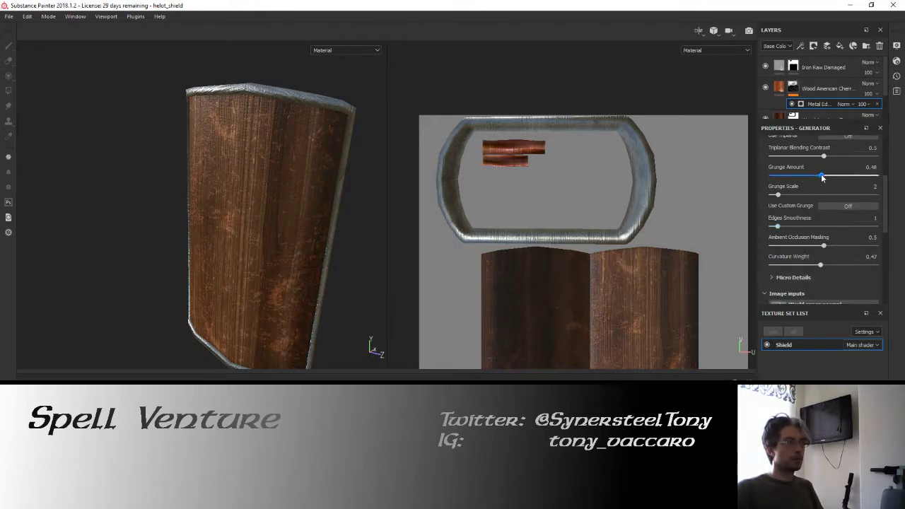
left_click_drag(820, 265, 839, 268)
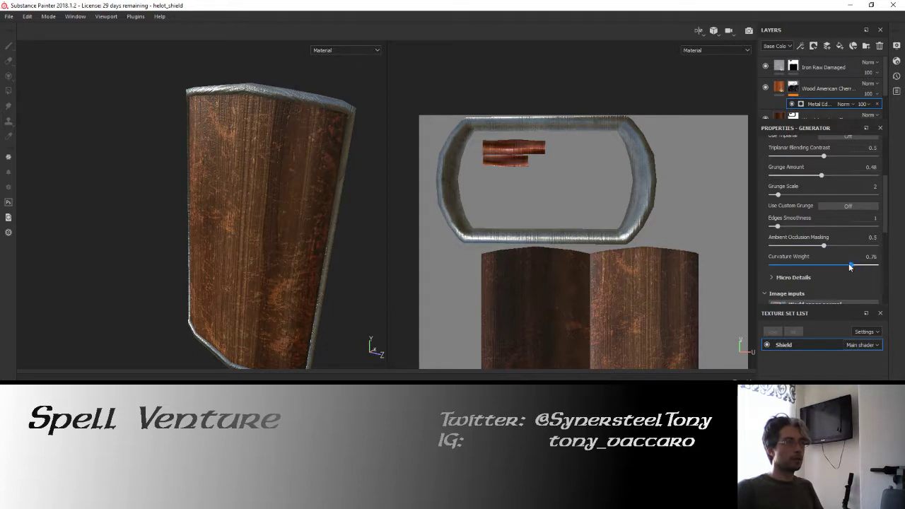
scroll(848, 263, "up", 3)
mouse_move(857, 190)
left_mouse_down()
mouse_move(873, 191)
mouse_move(856, 191)
left_mouse_up()
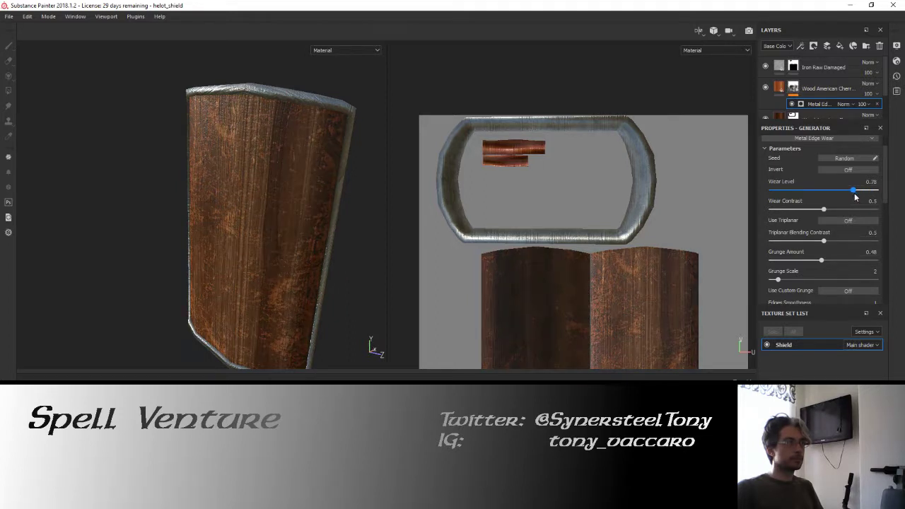
left_click_drag(149, 195, 233, 198, "alt")
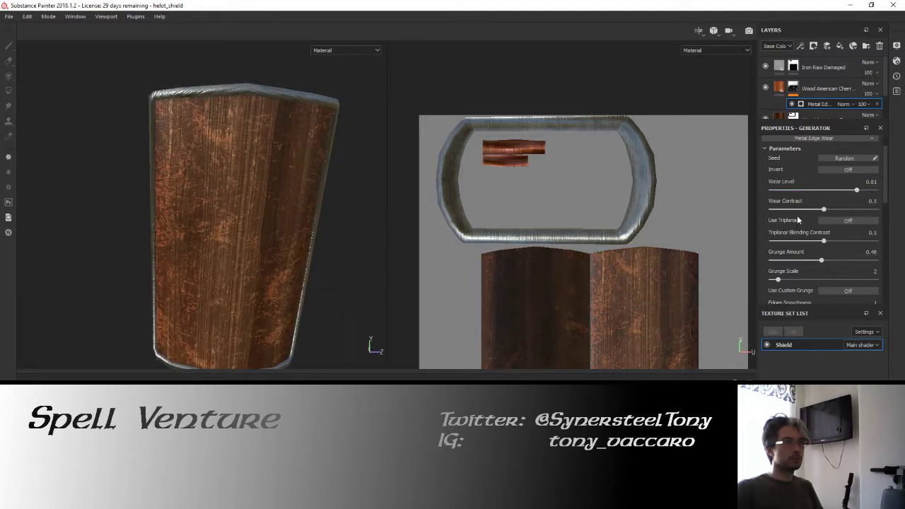
left_click_drag(780, 279, 763, 277)
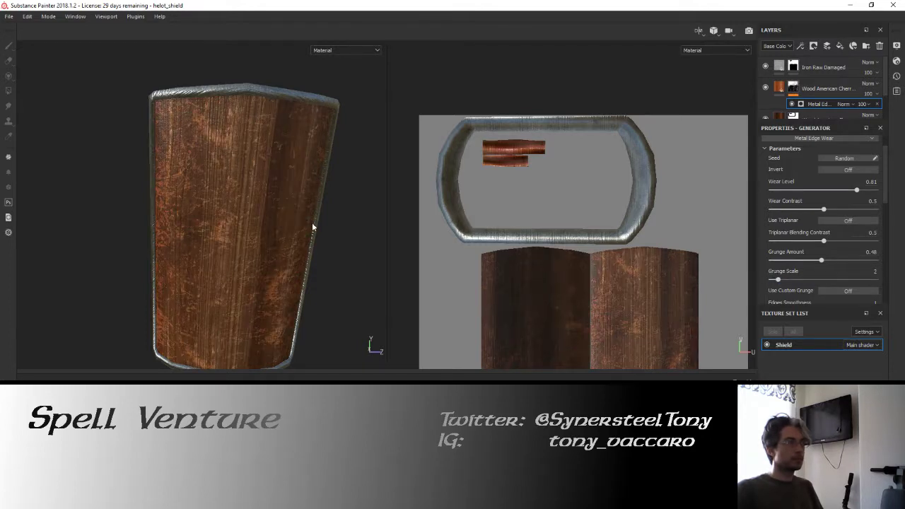
left_click_drag(297, 219, 242, 158, "alt")
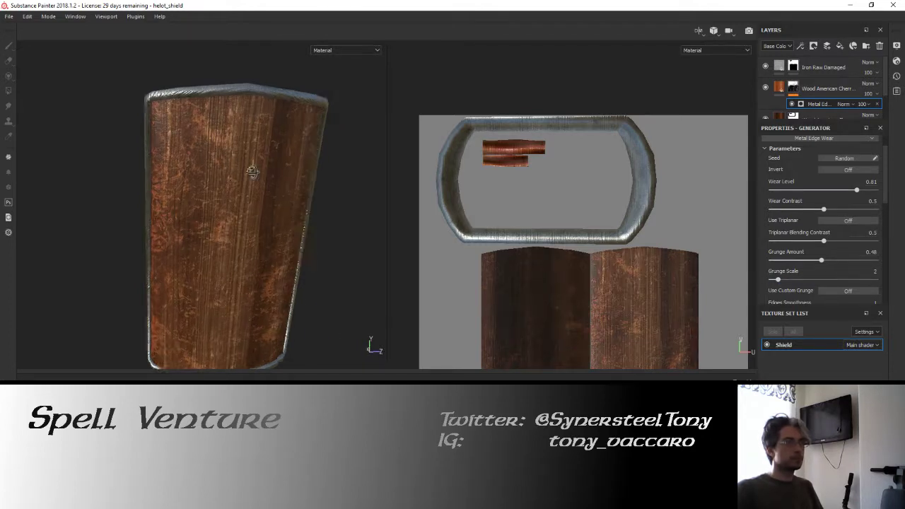
Step: Cover the rim and strap pieces in the copied wood layer's quick mask
left_click(793, 88)
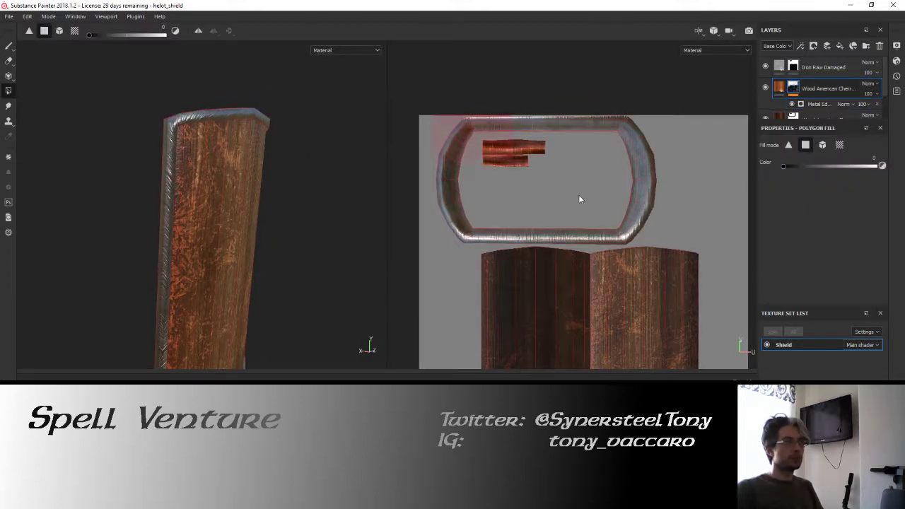
key("t")
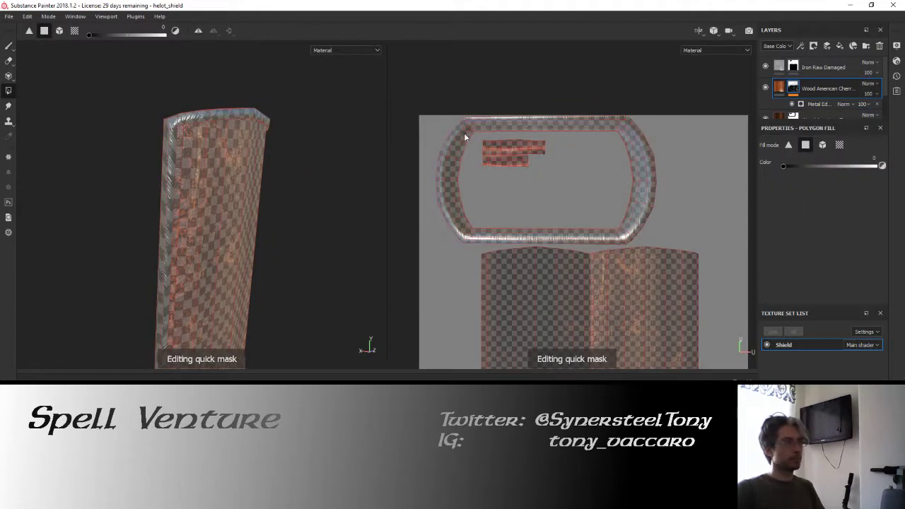
left_click(463, 132)
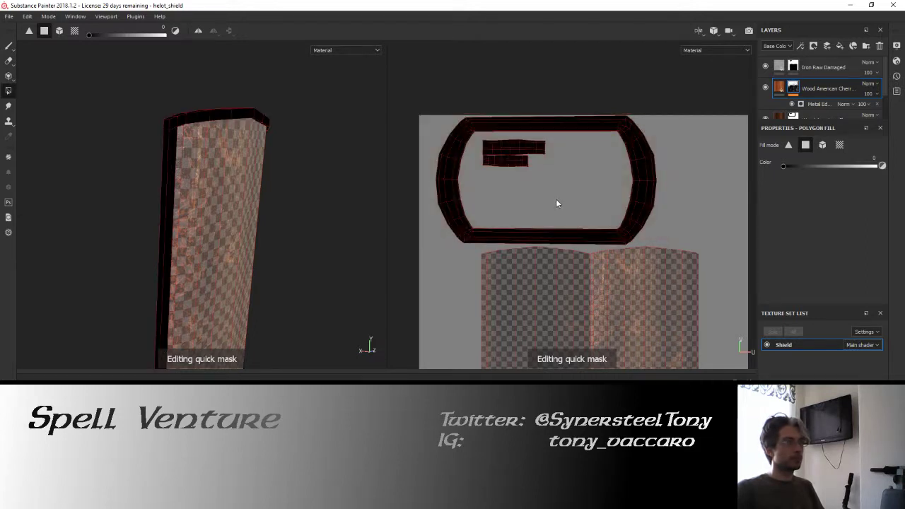
left_click(779, 86)
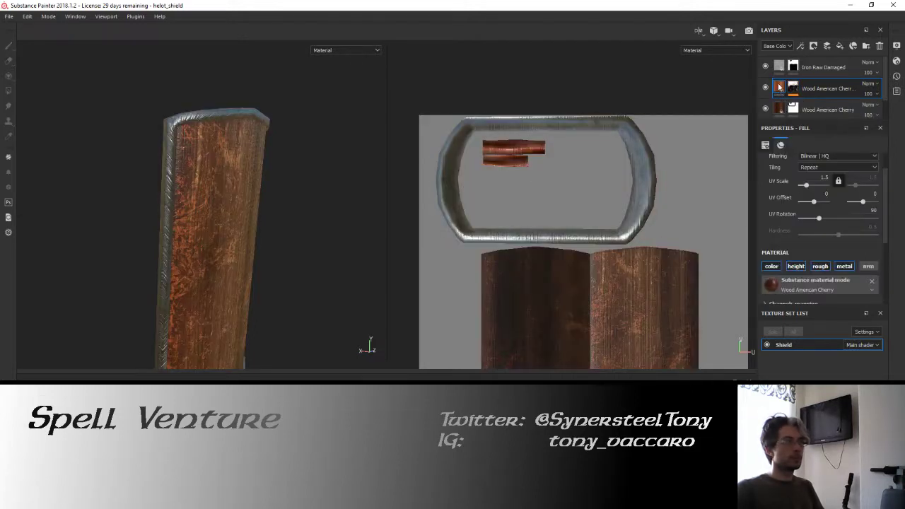
Step: Select the Metal Edge Wear generator on the wood mask and open its options
left_click(779, 68)
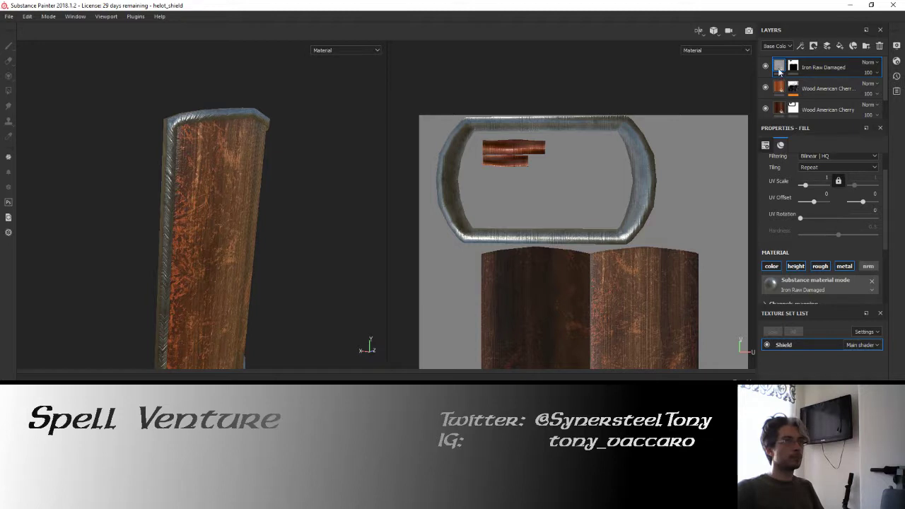
left_click(791, 89)
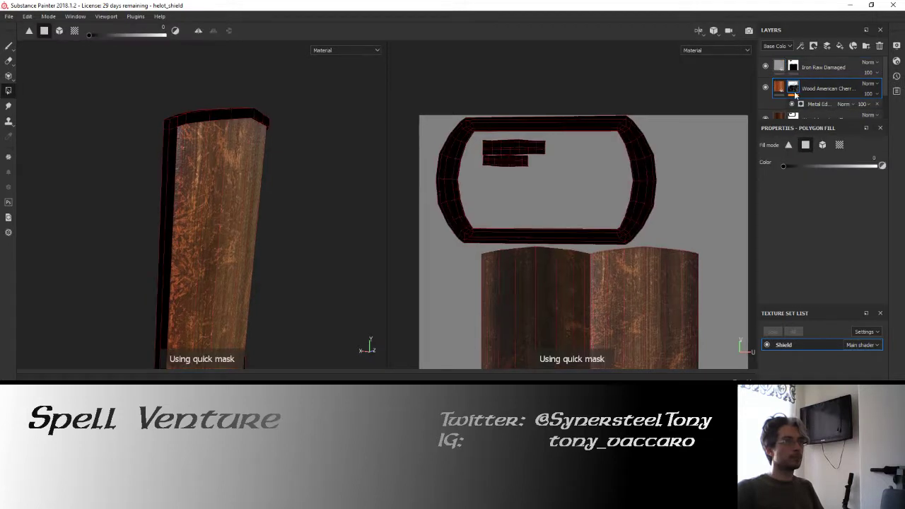
left_click(803, 105)
right_click(804, 104)
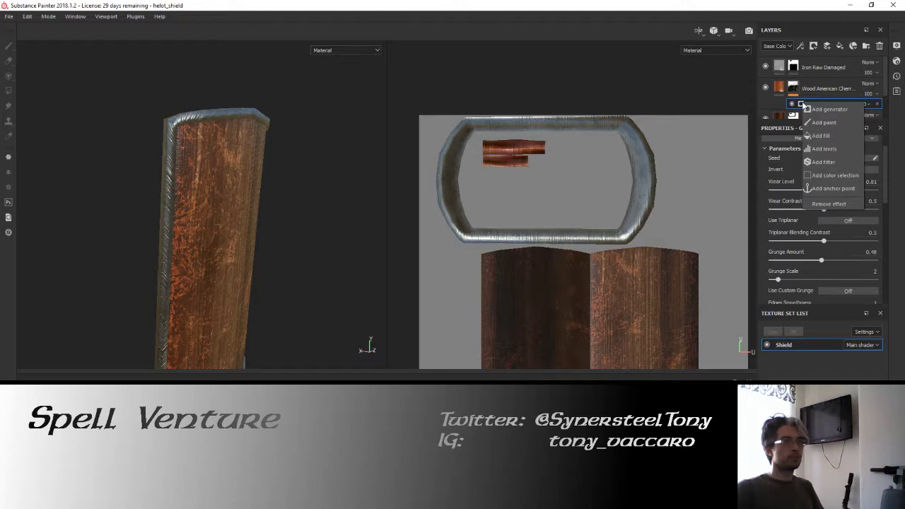
Step: Lower the custom grunge value to about 0.69 and browse its texture slot without choosing
left_click(849, 274)
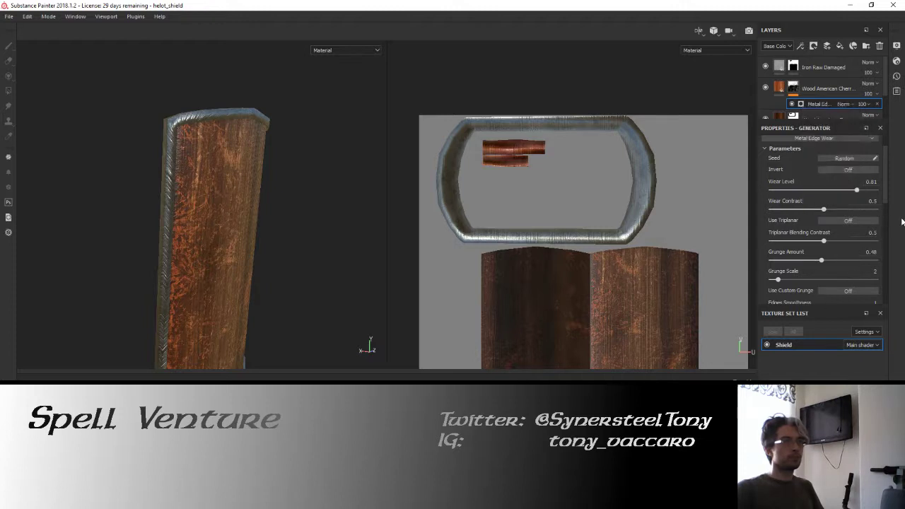
scroll(854, 212, "down", 3)
scroll(852, 198, "down", 5)
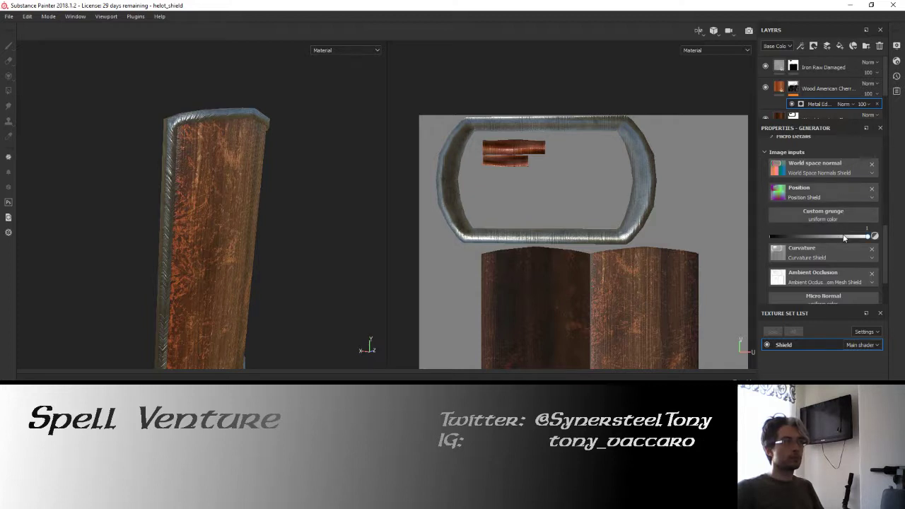
left_click_drag(844, 238, 812, 238)
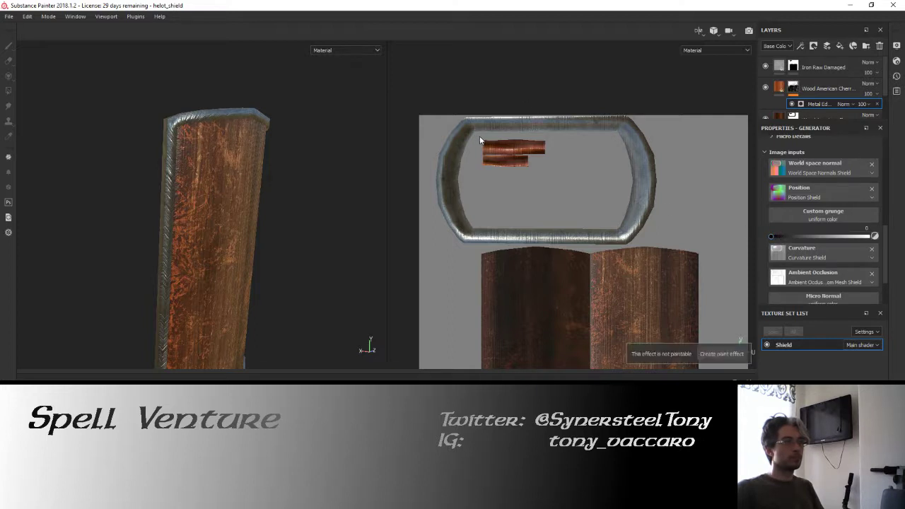
left_click(826, 219)
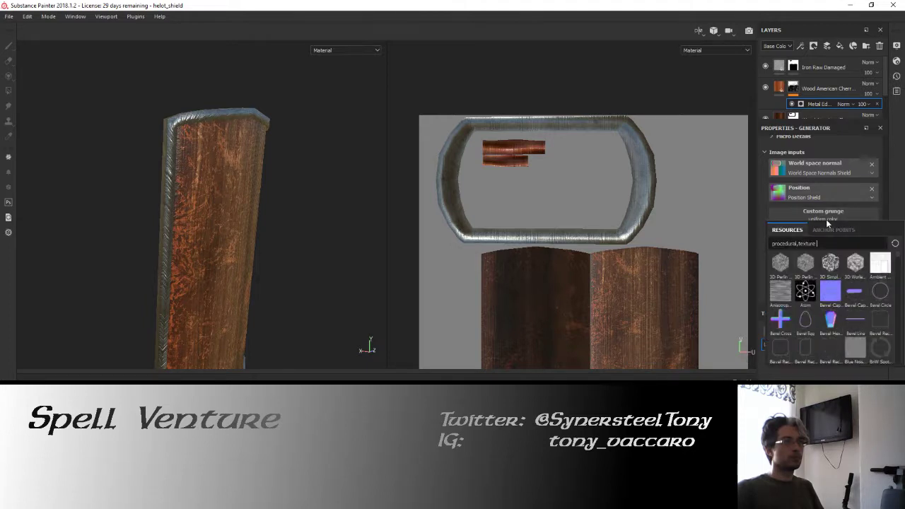
left_click(859, 205)
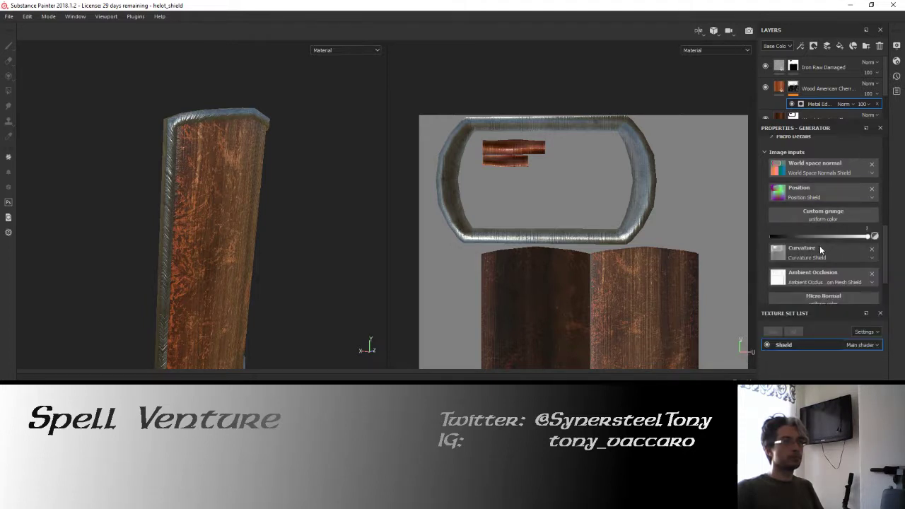
scroll(819, 246, "down", 2)
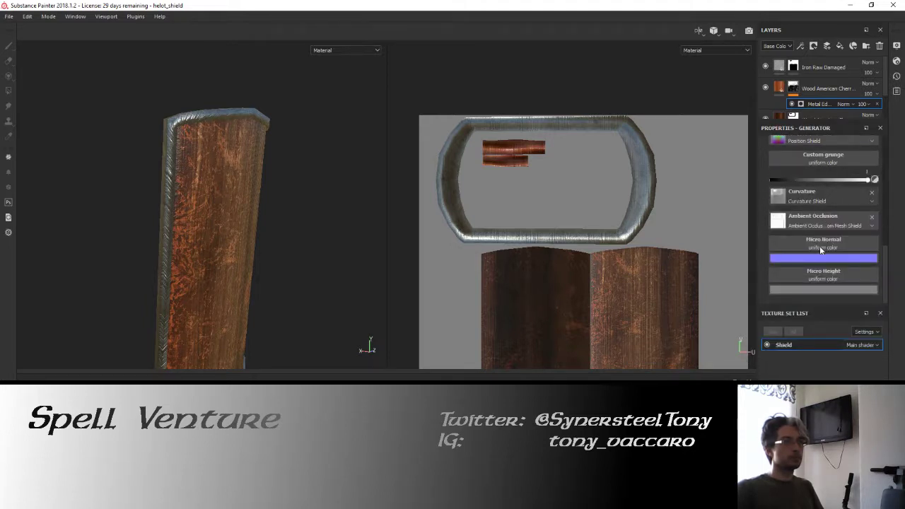
Step: Toggle the Metal Edge Wear effect off and on to compare, and switch to polygon fill
left_click(792, 103)
left_click(793, 104)
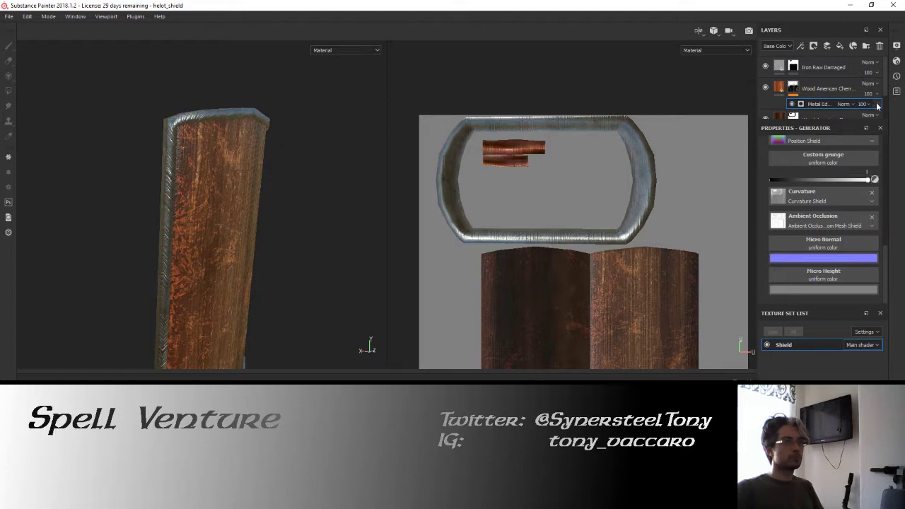
key("4")
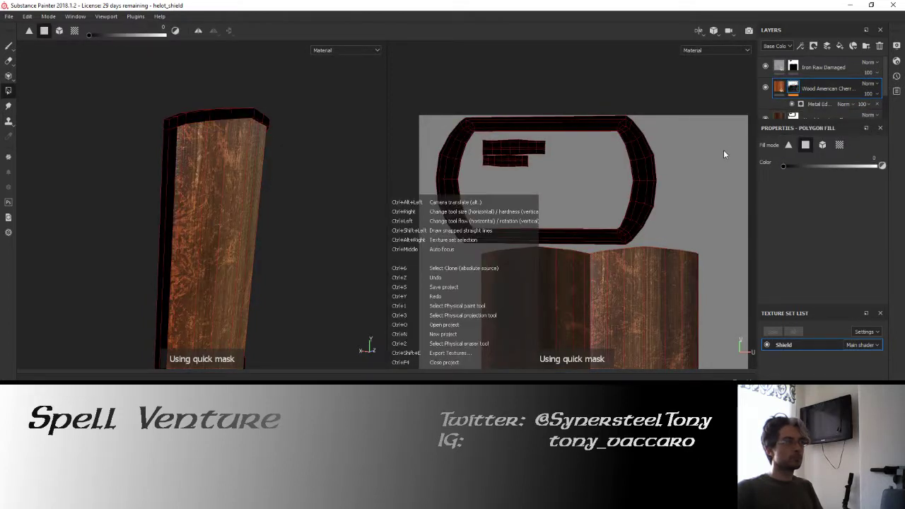
left_click(810, 105)
left_click(793, 87)
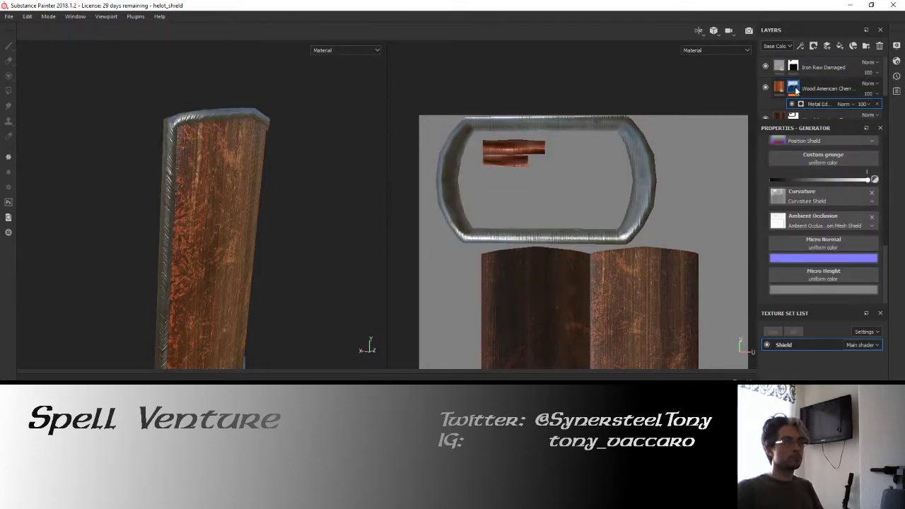
key("4")
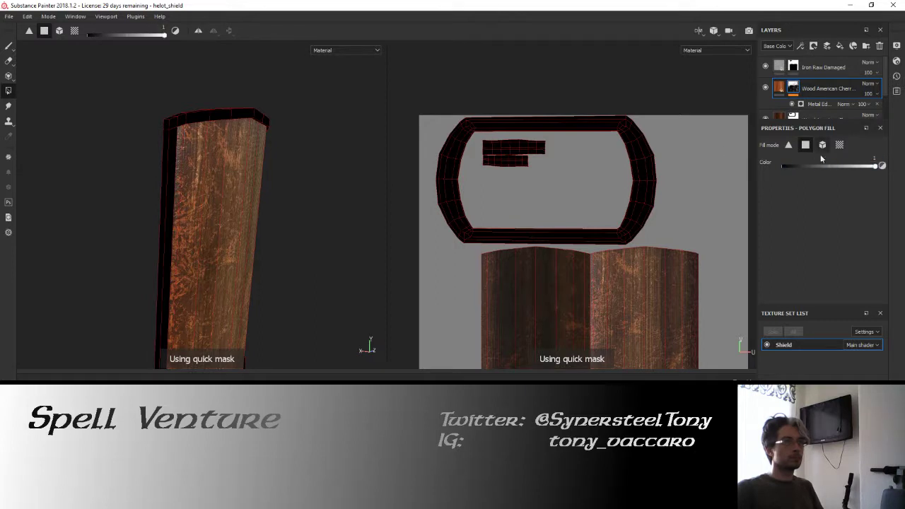
left_click(813, 104)
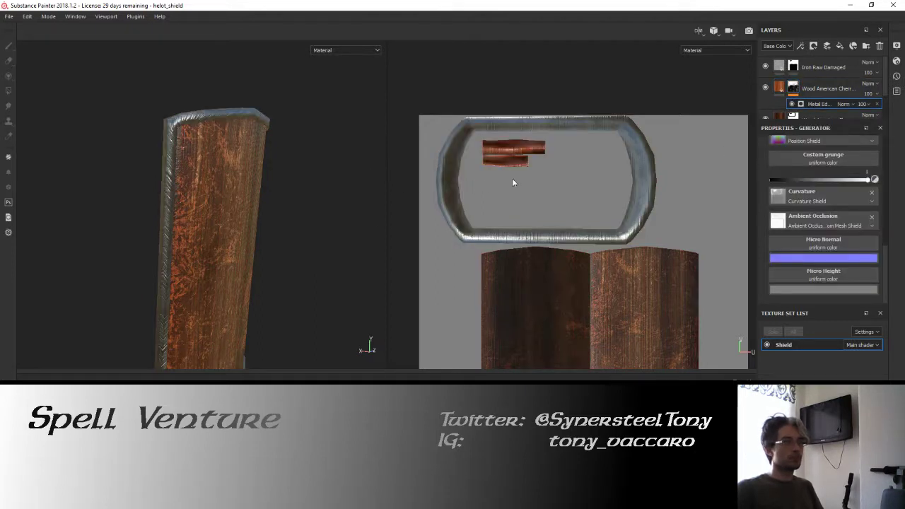
Step: Turn Use Custom Grunge on for the edge wear generator
scroll(829, 220, "up", 3)
scroll(828, 220, "up", 2)
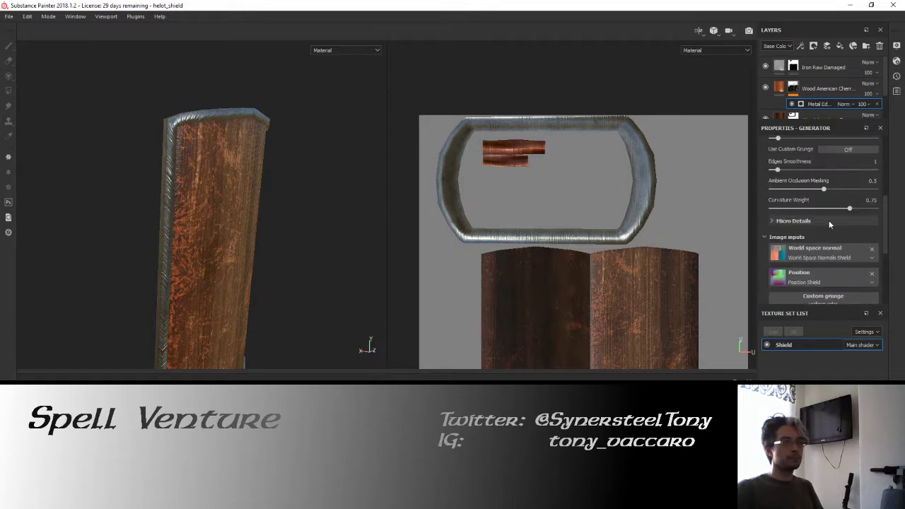
scroll(828, 220, "up", 1)
left_click(839, 176)
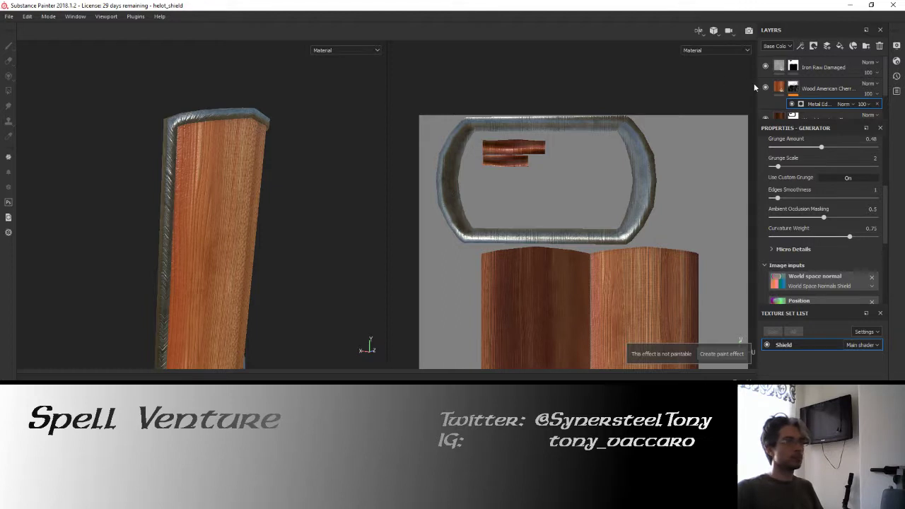
right_click(795, 93)
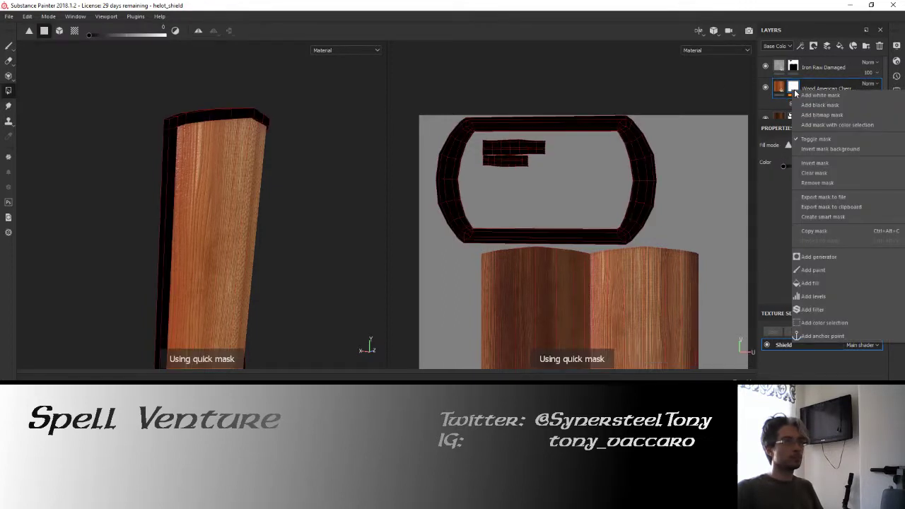
Step: Add a Paint effect above the Metal Edge Wear generator on the wood mask
left_click(789, 94)
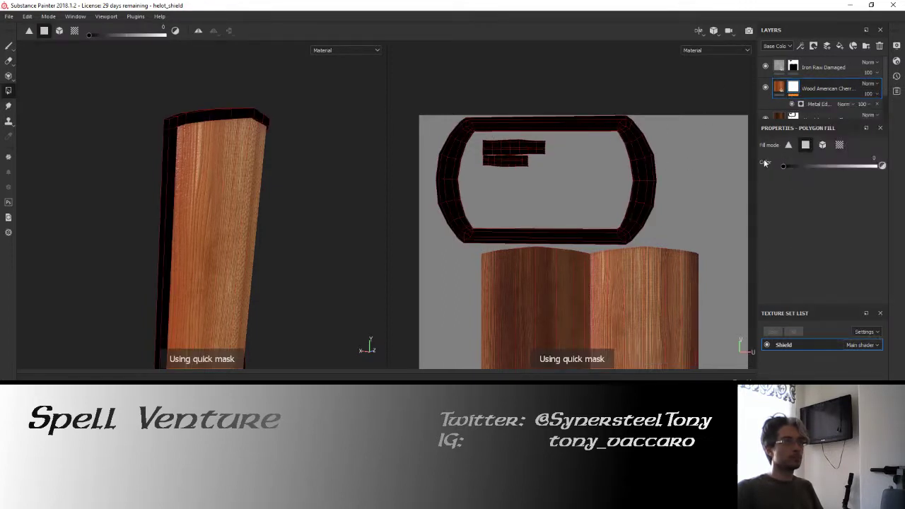
left_click(806, 104)
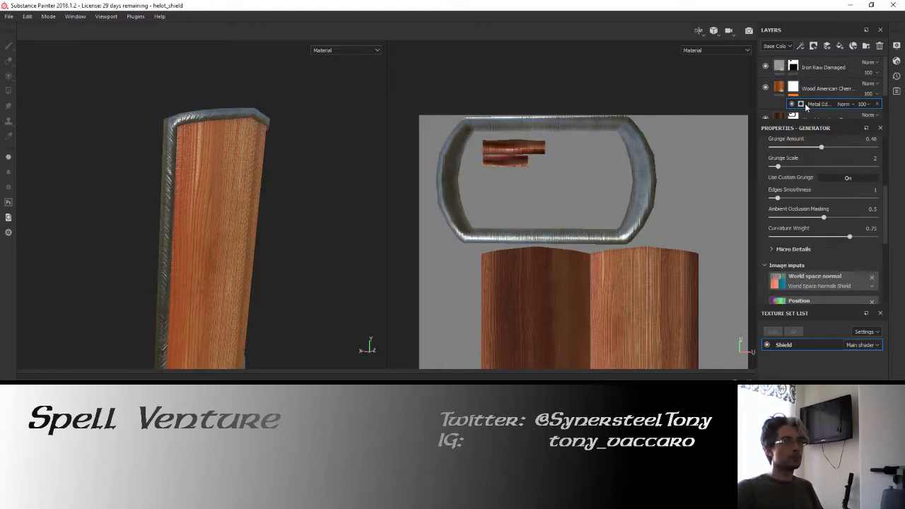
left_click(841, 181)
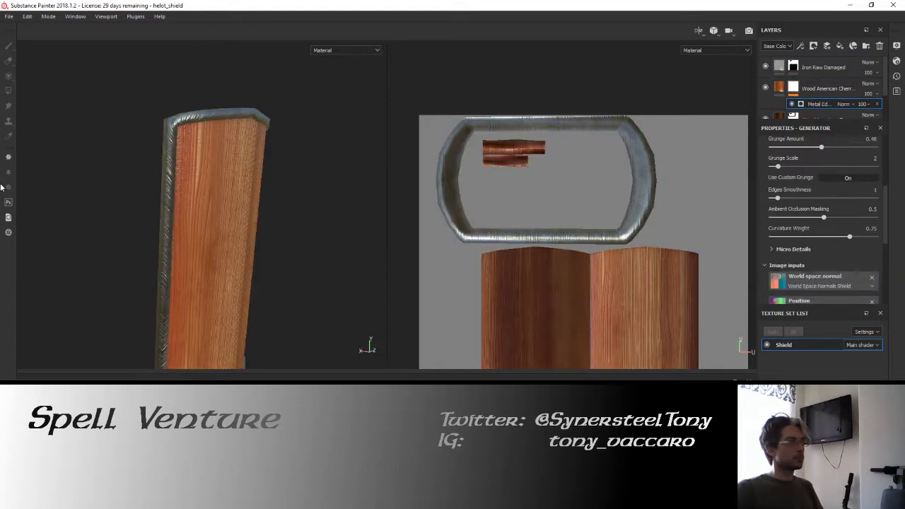
right_click(817, 105)
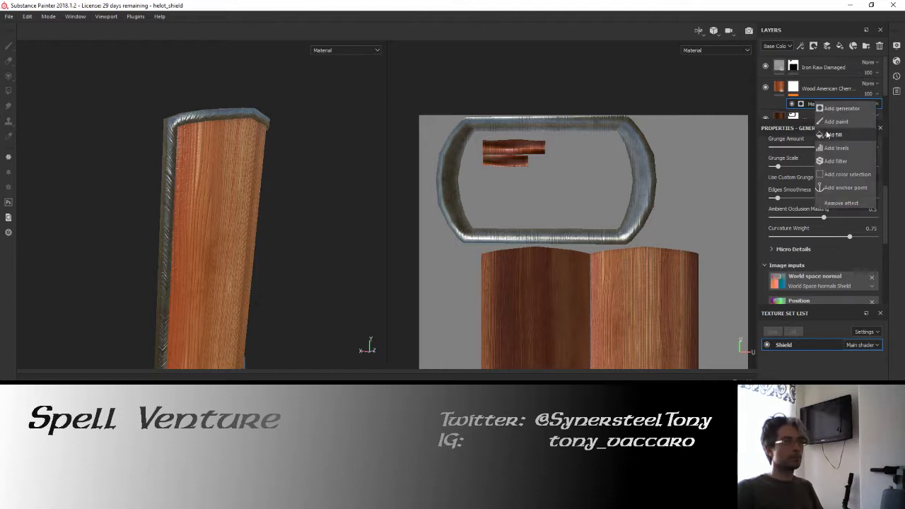
left_click(835, 121)
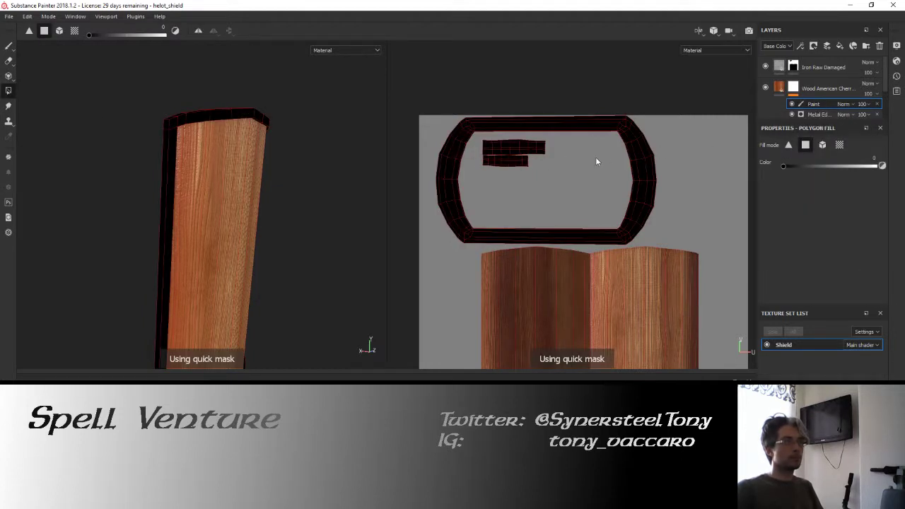
Step: Turn Use Custom Grunge back off and delete the added Paint effect
left_click(779, 67)
left_click(814, 114)
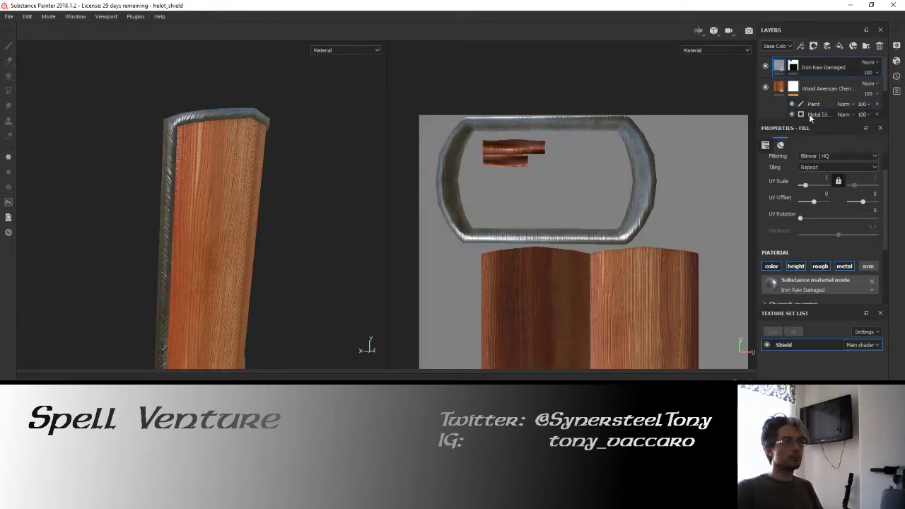
left_click(847, 177)
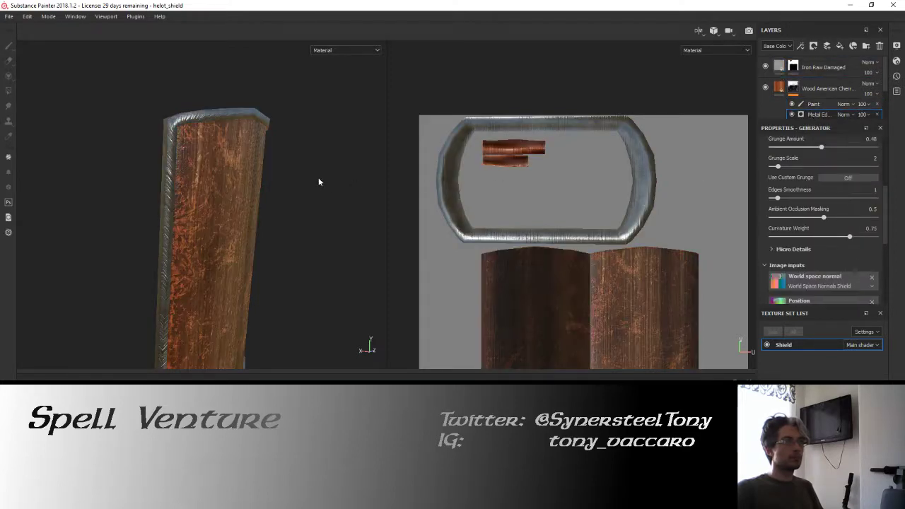
mouse_move(317, 182)
left_mouse_down("alt")
mouse_move(142, 162)
mouse_move(217, 171)
mouse_move(108, 172)
mouse_move(240, 176)
left_mouse_up("alt")
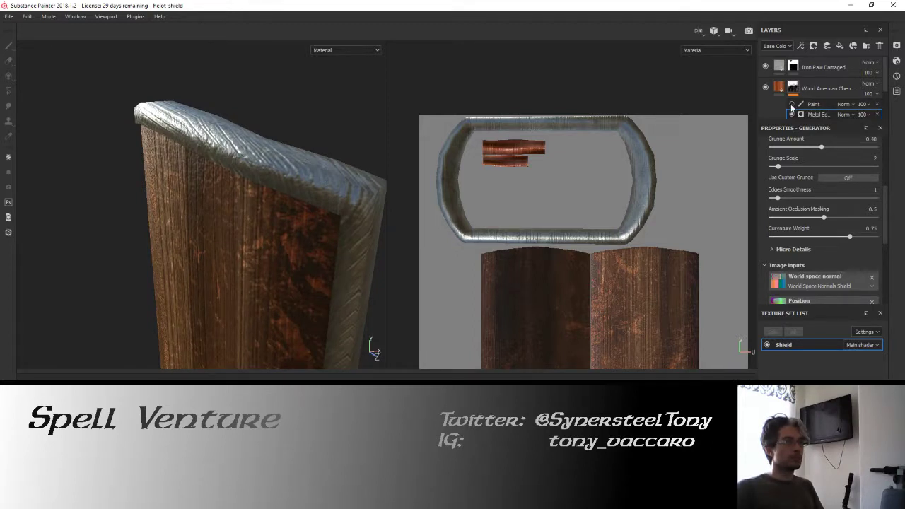
left_click(877, 104)
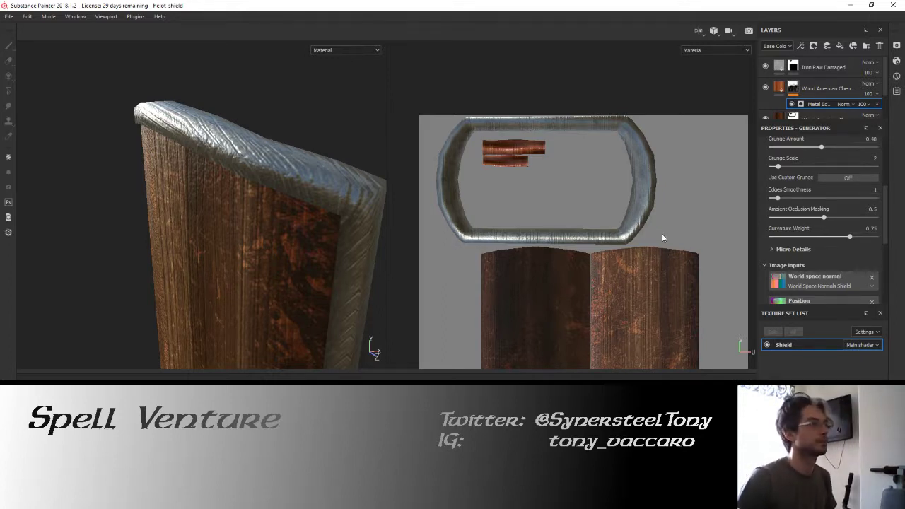
Step: Back in Blender, separate the shield mesh into its loose parts
key("alt+Tab")
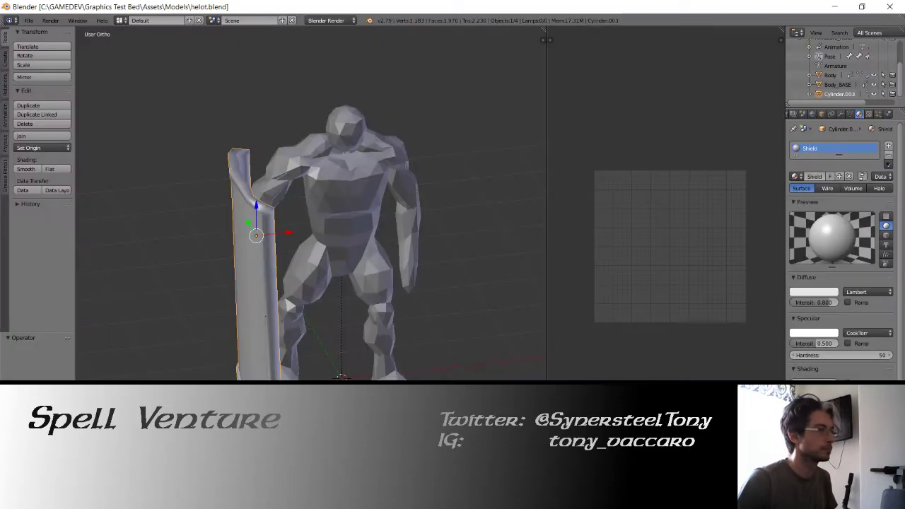
mouse_move(204, 232)
middle_mouse_down()
mouse_move(301, 209)
mouse_move(233, 202)
middle_mouse_up()
mouse_move(229, 169)
middle_mouse_down()
mouse_move(246, 190)
mouse_move(253, 174)
middle_mouse_up()
key("Tab")
key("p")
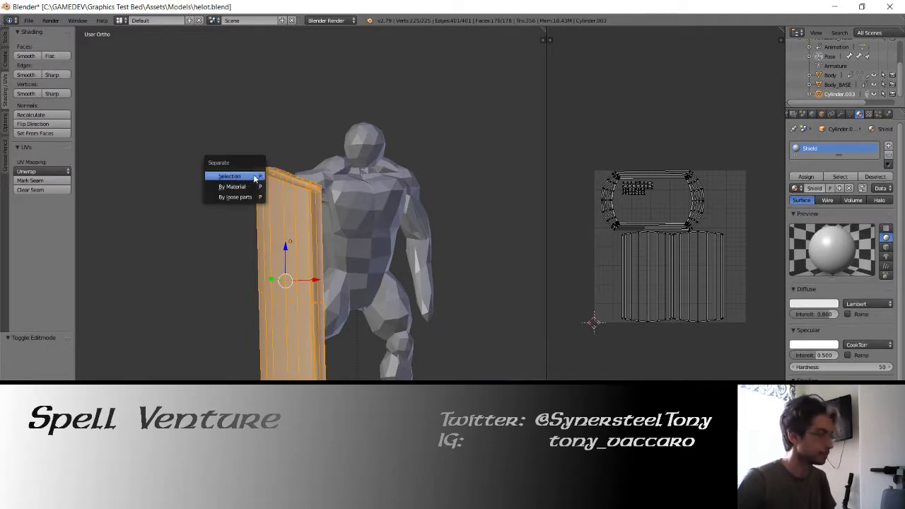
left_click(244, 198)
key("Tab")
mouse_move(311, 202)
middle_mouse_down()
mouse_move(249, 205)
mouse_move(298, 224)
mouse_move(234, 238)
middle_mouse_up()
key("alt+g")
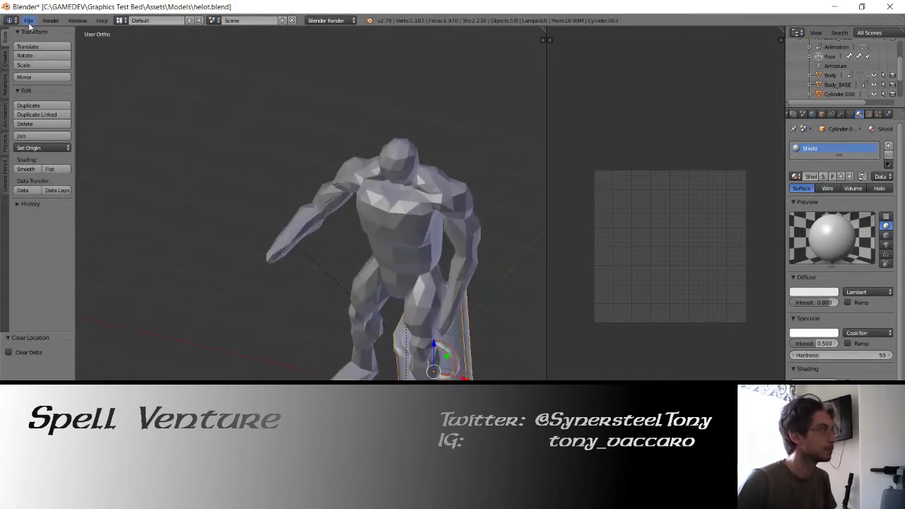
key("ctrl+z")
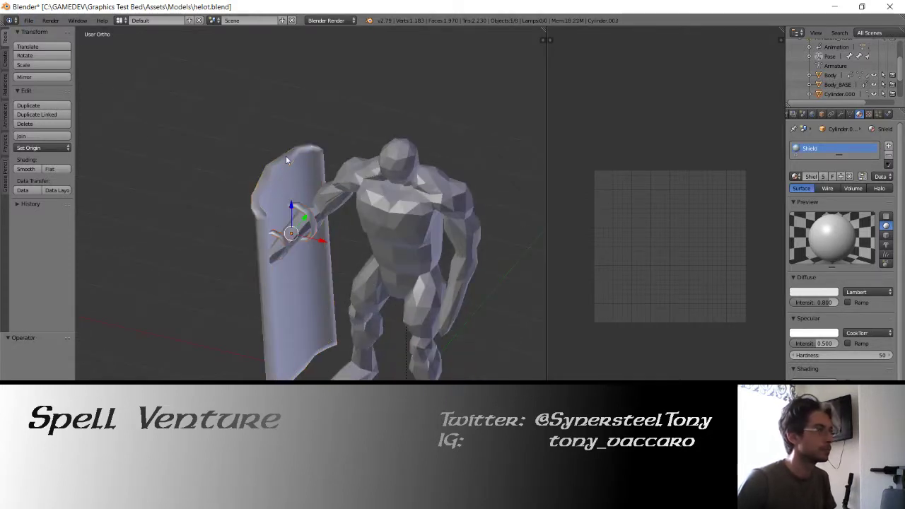
Step: Select the shield board and trial the rim material on it, then undo
right_click(294, 150)
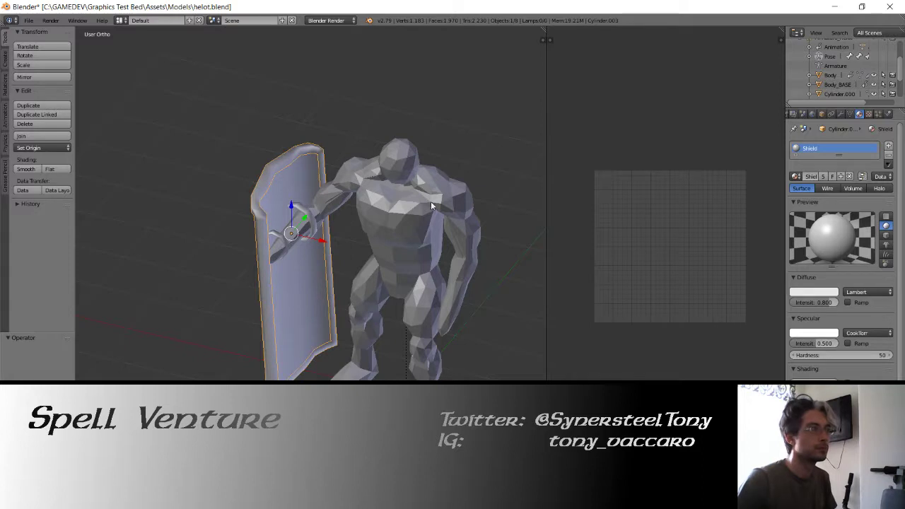
key("Tab")
key("Tab")
key("Tab")
key("z")
key("z")
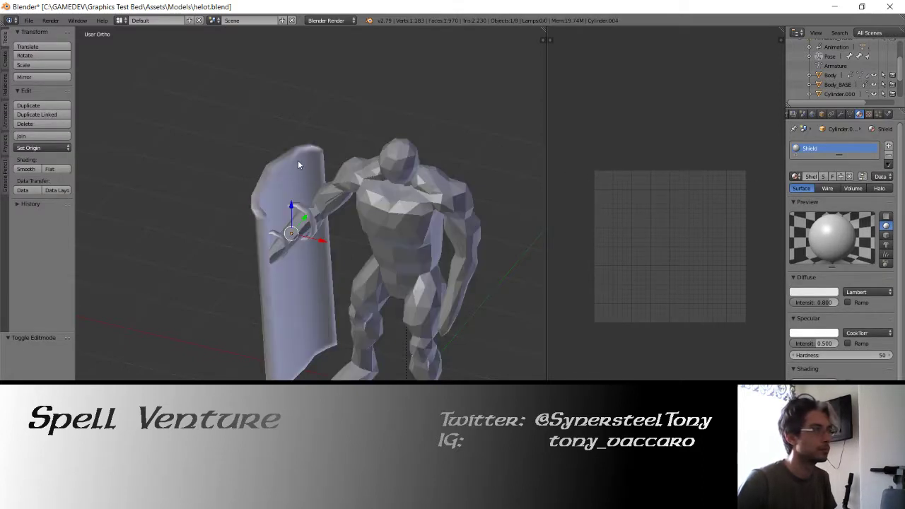
key("Tab")
left_click(795, 176)
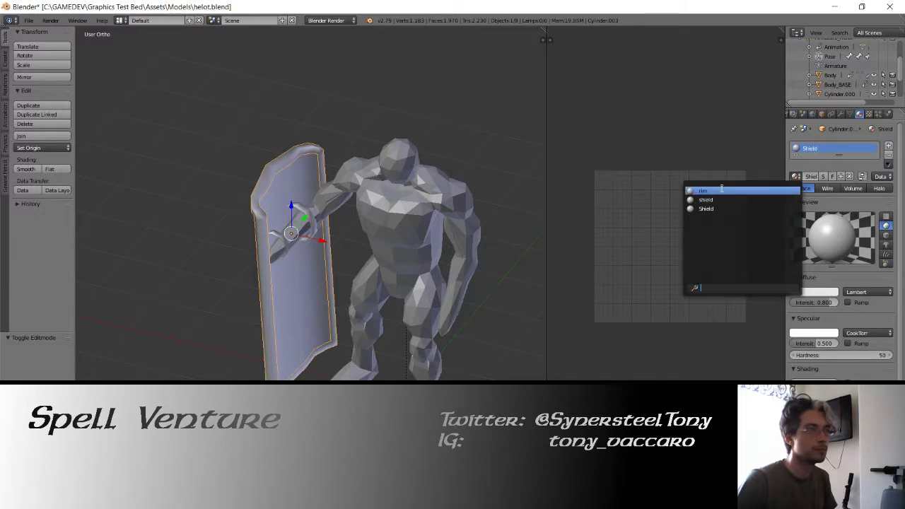
left_click(689, 188)
key("ctrl+z")
key("ctrl+z")
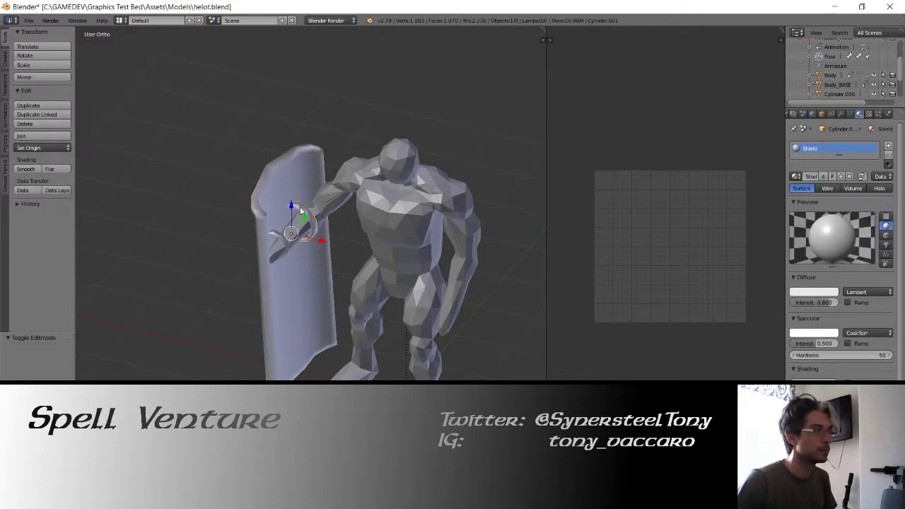
Step: Join the strap cylinder into the straps, name their material 'straps', and save
right_click(279, 238, "shift")
left_click(35, 136)
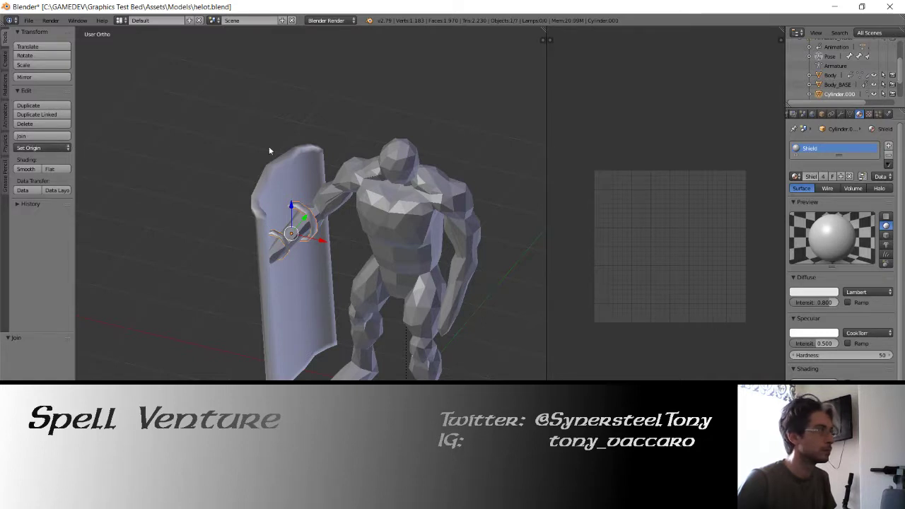
left_click(796, 176)
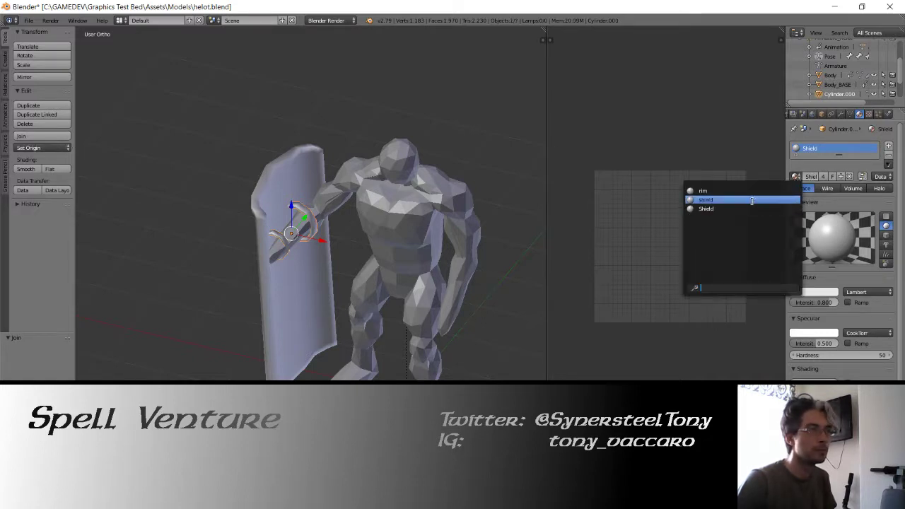
left_click(725, 200)
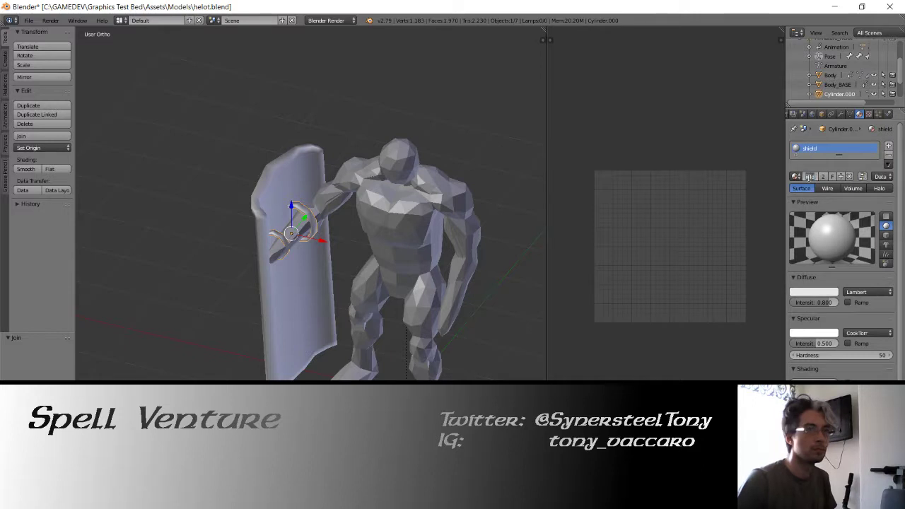
type("straps")
key("Return")
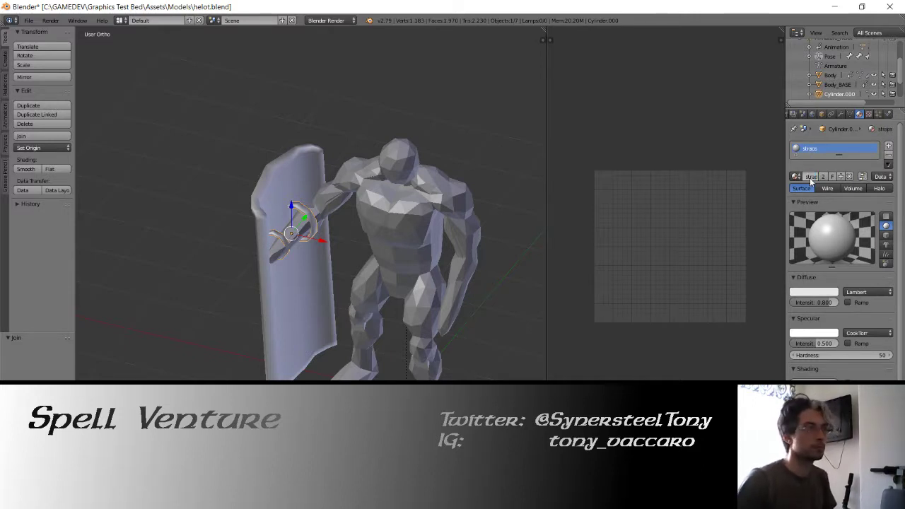
key("ctrl+s")
left_click(496, 166)
Step: Select the shield and check it in wireframe, cancelling a trial duplicate
right_click(260, 183)
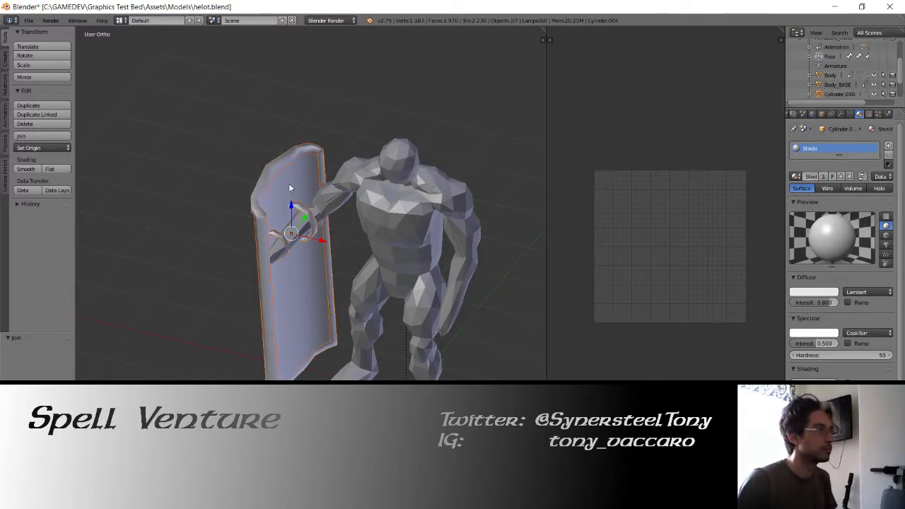
key("z")
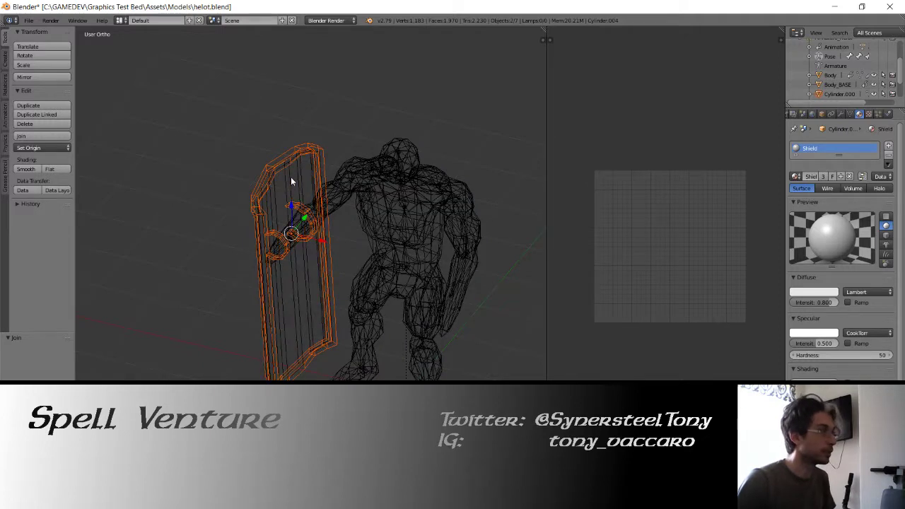
key("z")
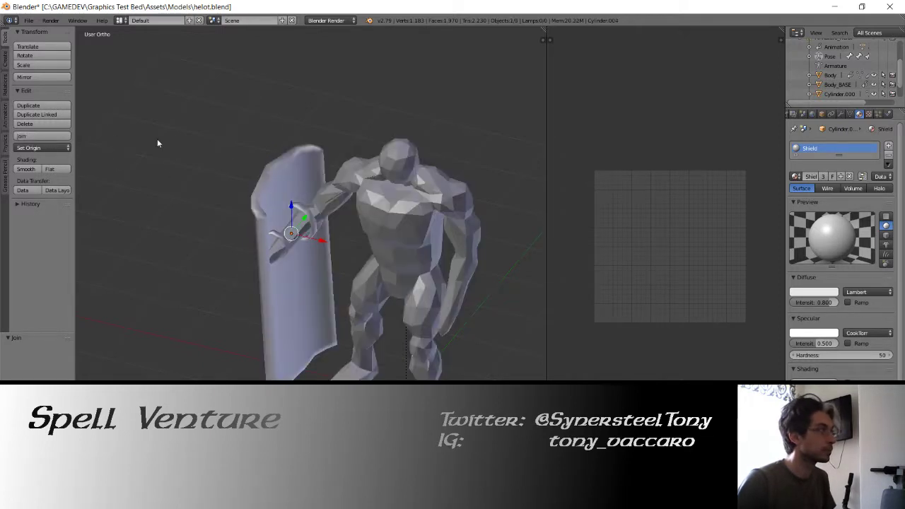
key("z")
key("z")
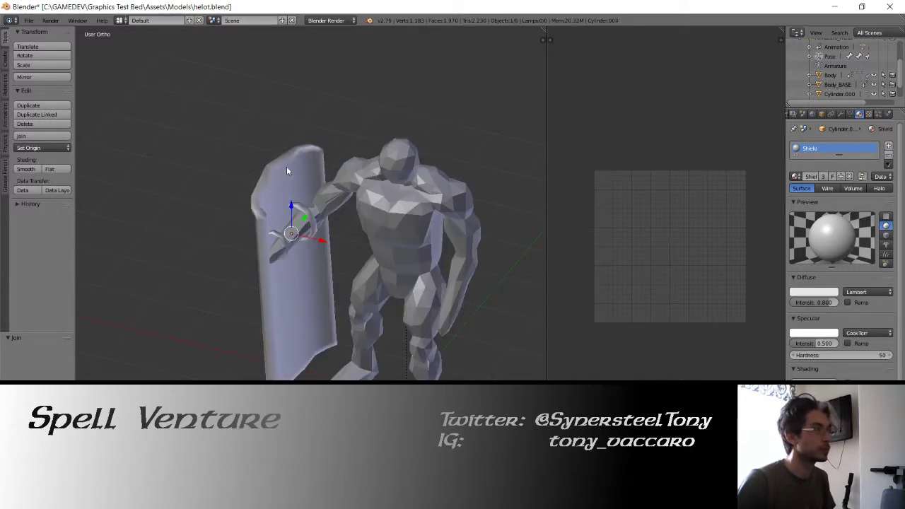
key("z")
key("z")
key("shift+d")
key("x")
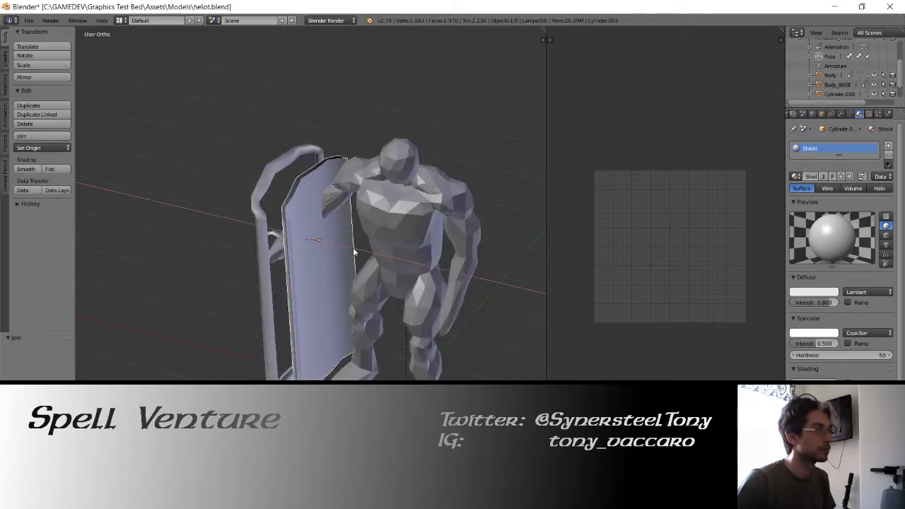
key("Escape")
Step: Select the hand straps and shield, and clear the shield's location to the origin
key("ctrl+Tab")
right_click(316, 212)
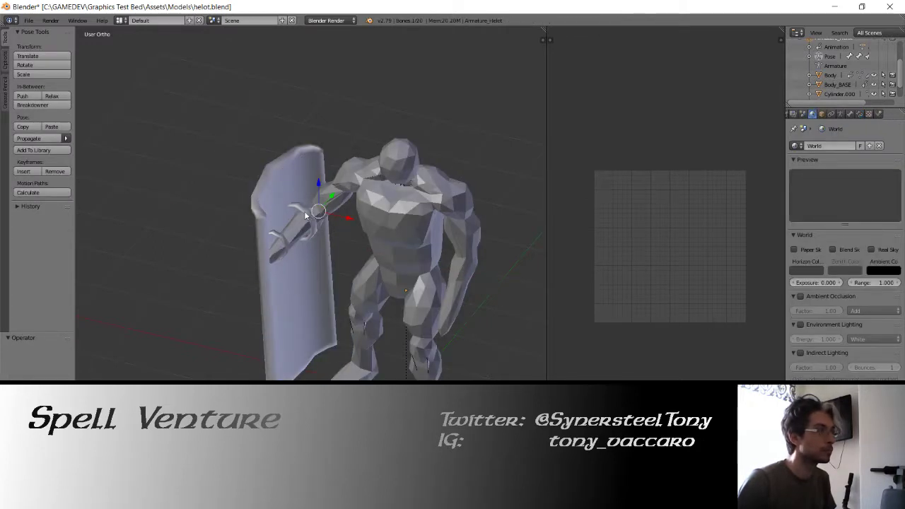
key("ctrl+Tab")
right_click(299, 205)
key("a")
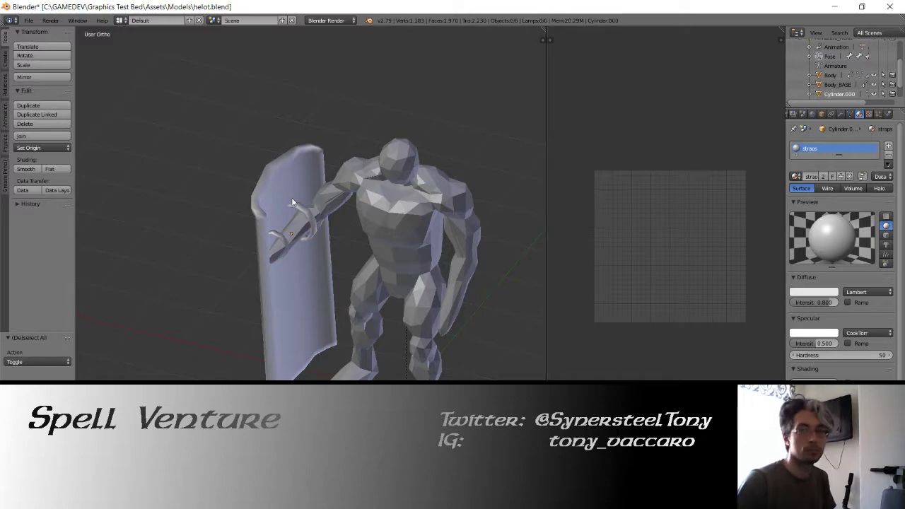
right_click(292, 202)
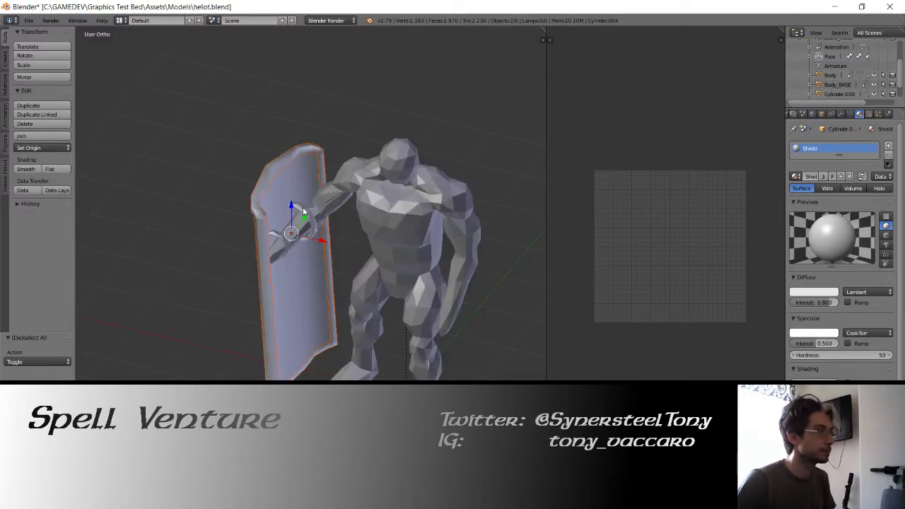
key("z")
right_click(301, 212)
right_click(278, 176, "shift")
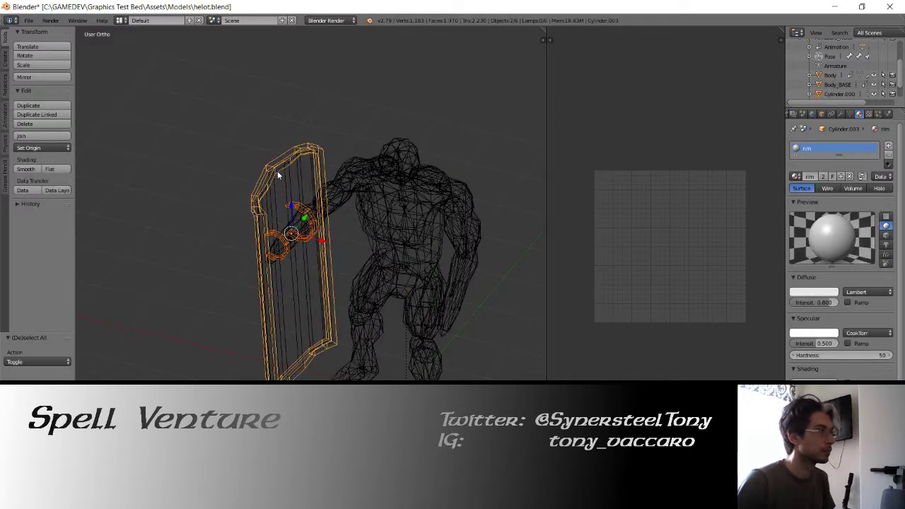
right_click(294, 170, "shift")
key("z")
key("alt+g")
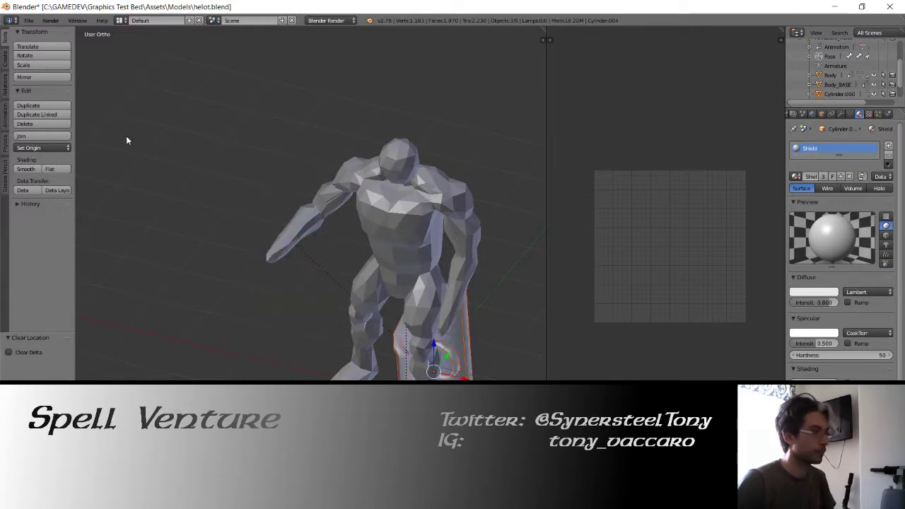
left_click(29, 19)
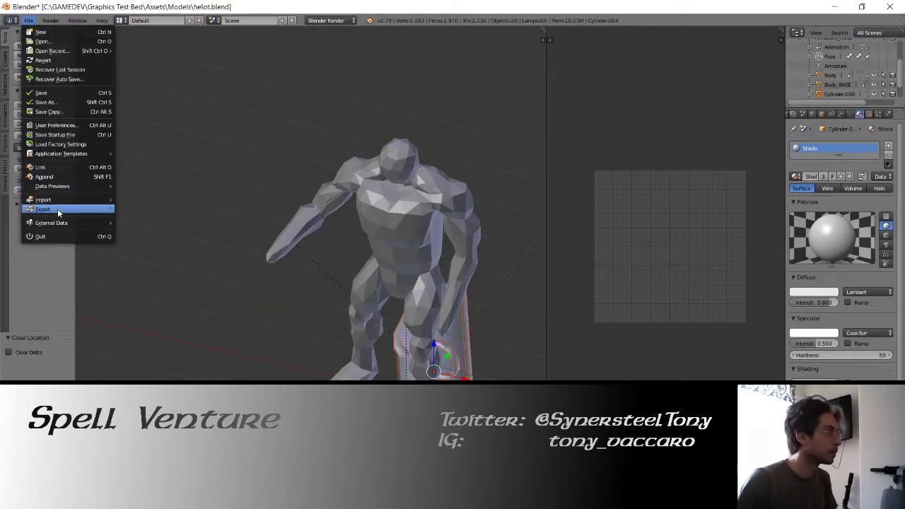
Step: Export FBX over helot_shield.fbx and put the shield back in the hand
mouse_move(44, 209)
left_click(150, 237)
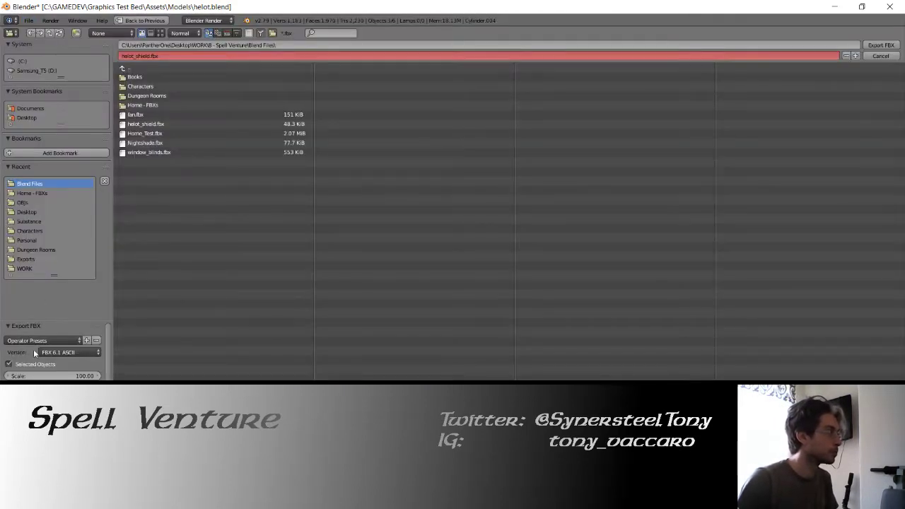
double_click(147, 124)
key("alt+h")
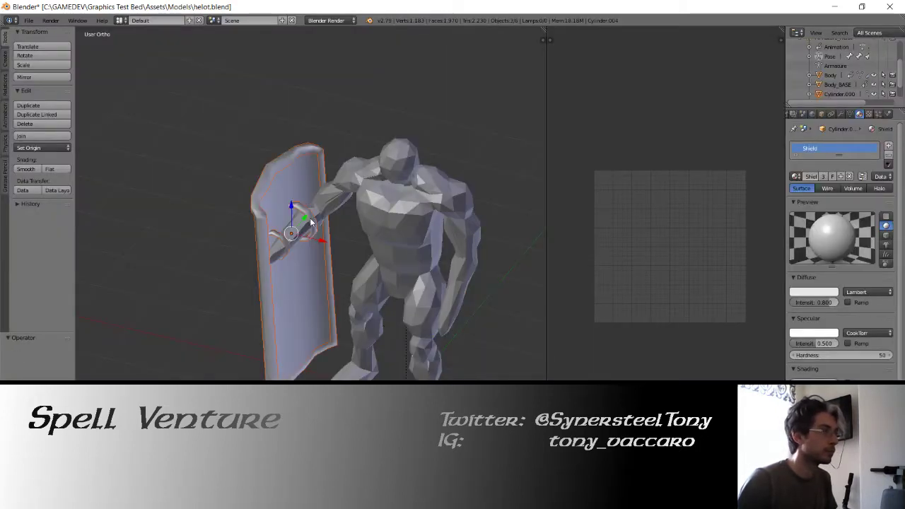
Step: Check the updated shield in Unity, then return to Substance Painter's File menu
key("alt+Tab")
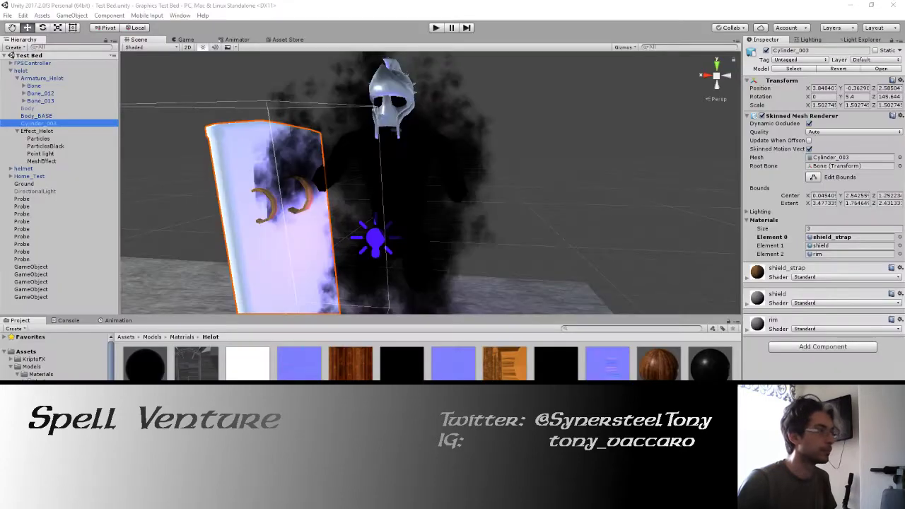
key("alt+Tab")
left_click(8, 16)
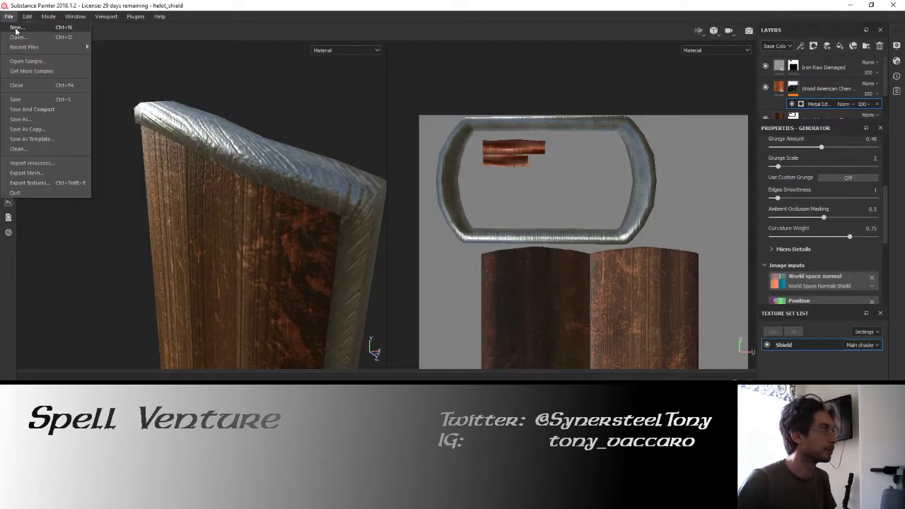
Step: Create a new Substance Painter project from the helot_shield mesh
left_click(17, 27)
left_click(545, 155)
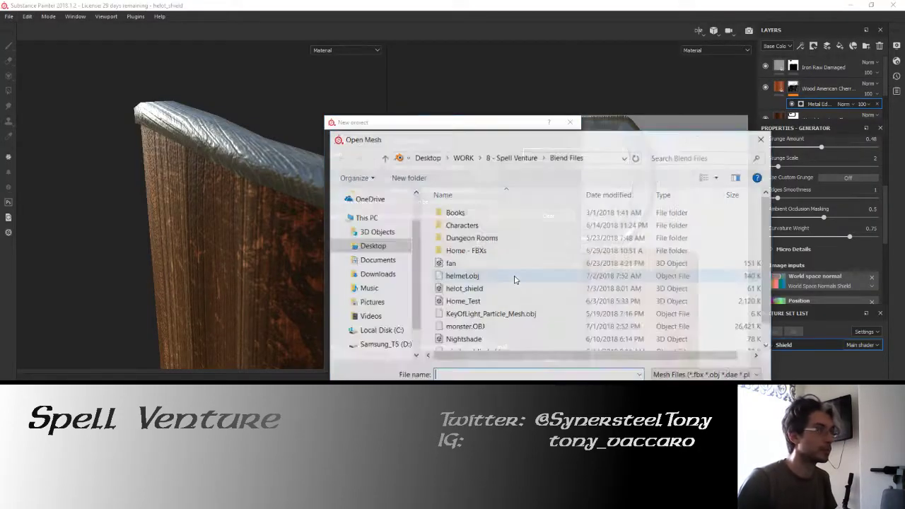
double_click(474, 292)
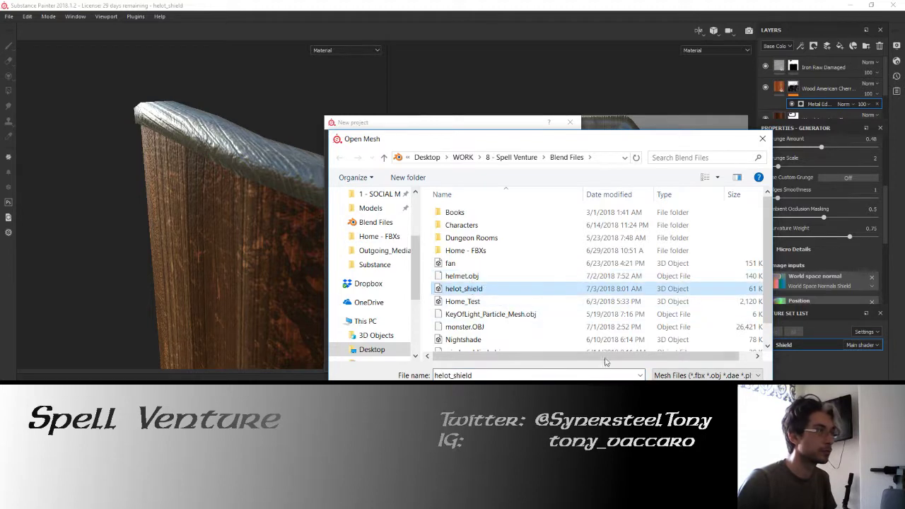
left_click(500, 356)
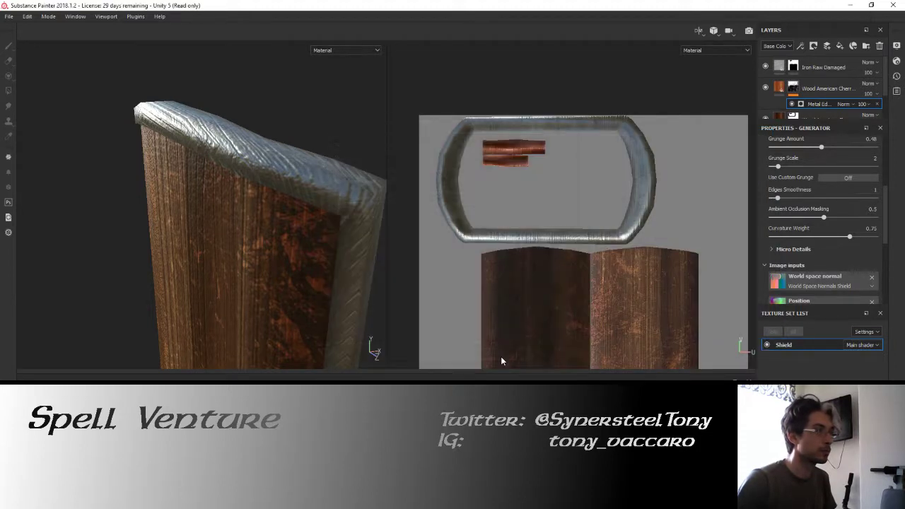
Step: Set the curvature bake Details to 1 in the mesh map baking settings
left_click_drag(240, 213, 234, 191, "alt")
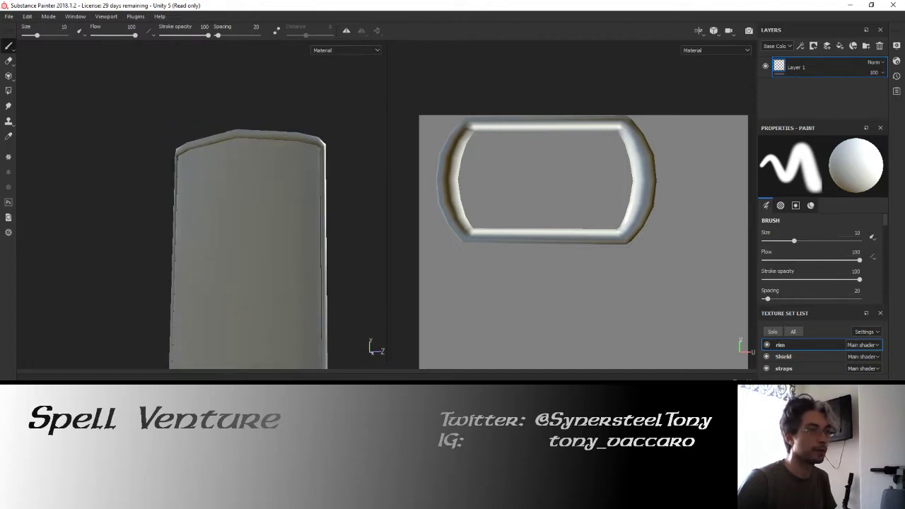
left_click(335, 188)
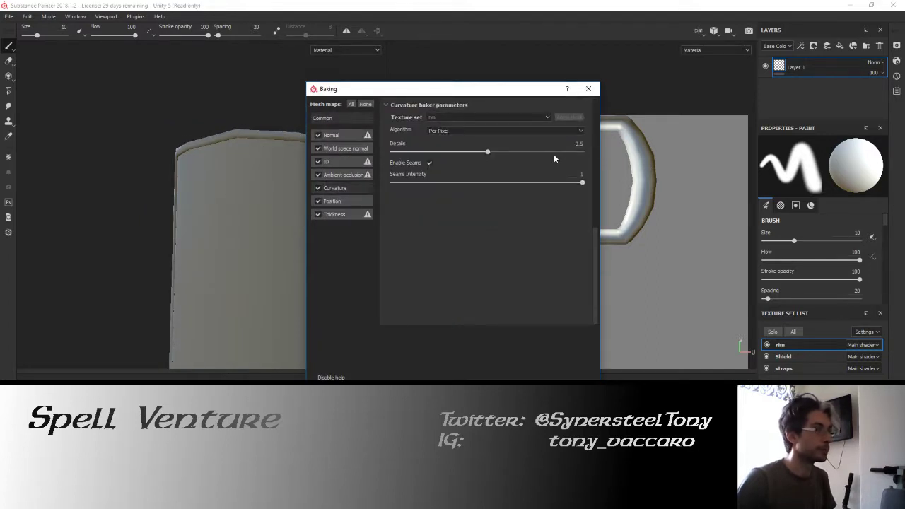
left_click(582, 152)
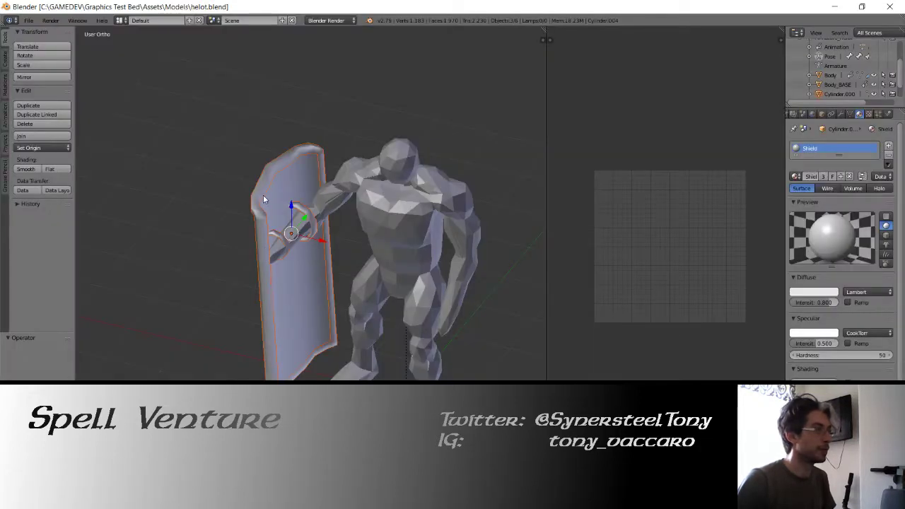
Step: Join the shield, straps and rim into one object with all three materials
key("z")
key("z")
left_click(55, 136)
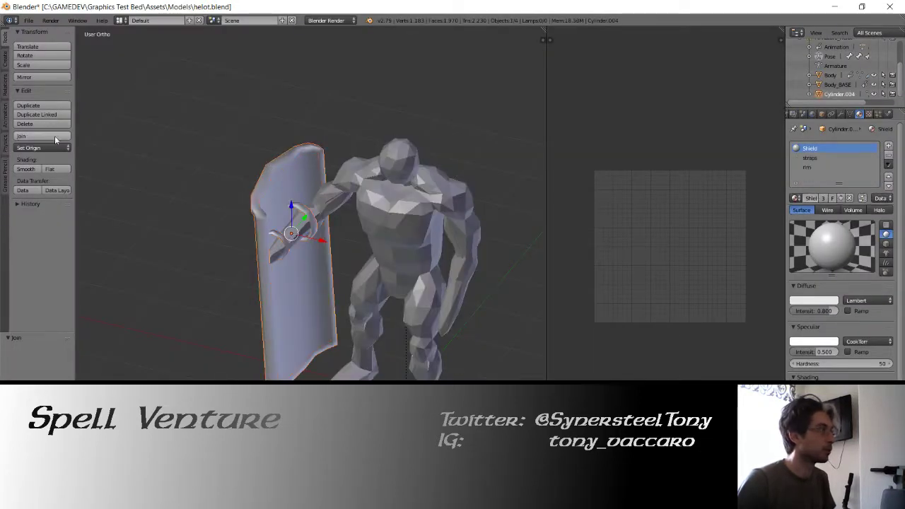
mouse_move(205, 205)
middle_mouse_down()
mouse_move(308, 210)
mouse_move(210, 218)
middle_mouse_up()
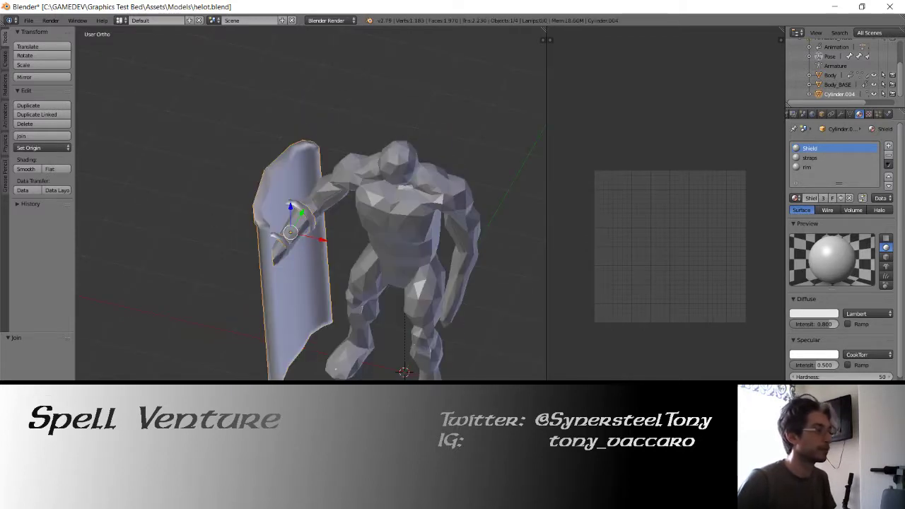
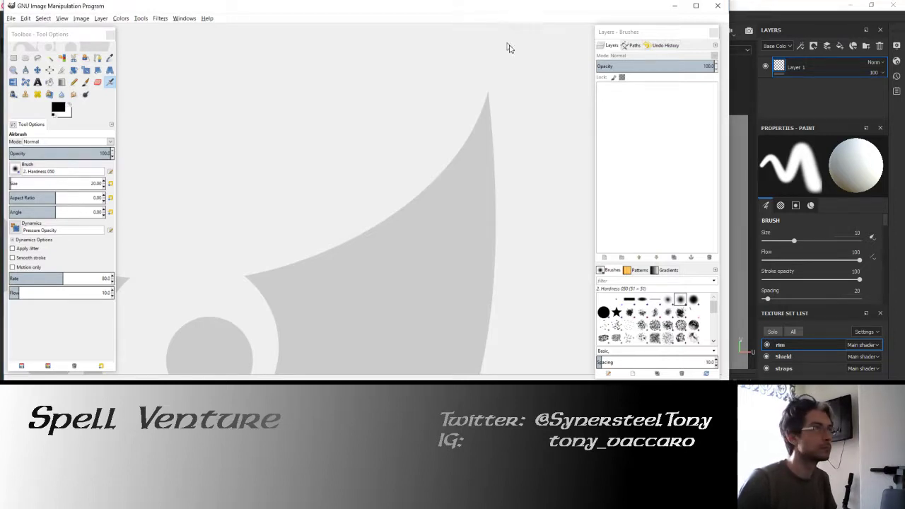
Step: Minimize GIMP to bring the Substance Painter shield project back into view
left_click(674, 6)
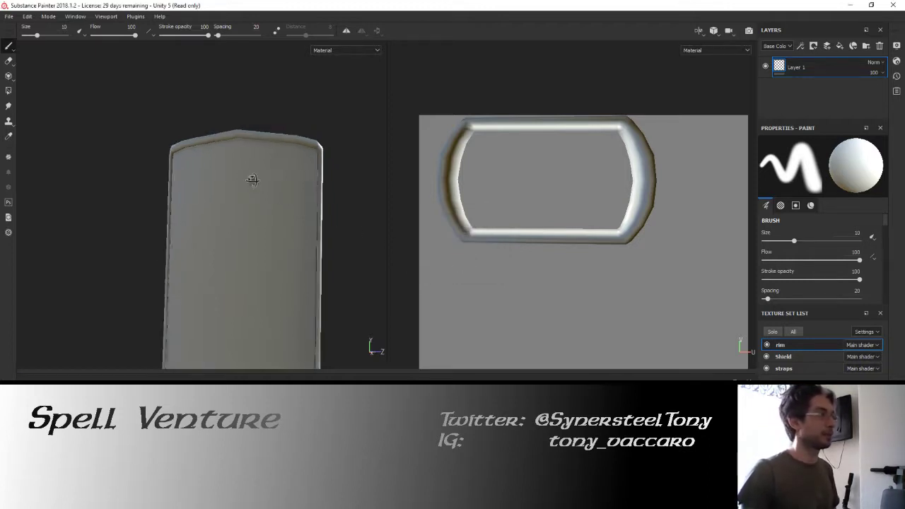
Step: Apply Leather Rough to the straps texture set and darken its colour to value 0.377
left_click_drag(284, 196, 286, 220, "alt")
left_click_drag(151, 223, 317, 212, "alt")
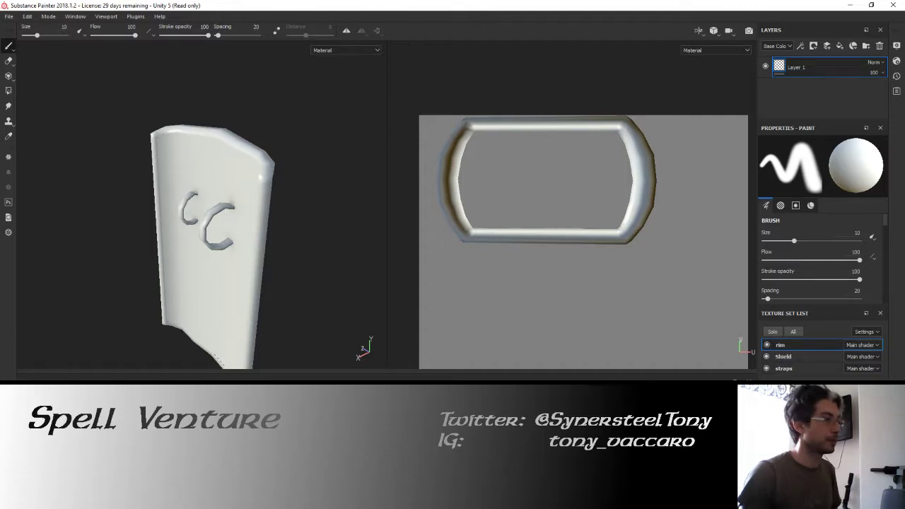
left_click(783, 368)
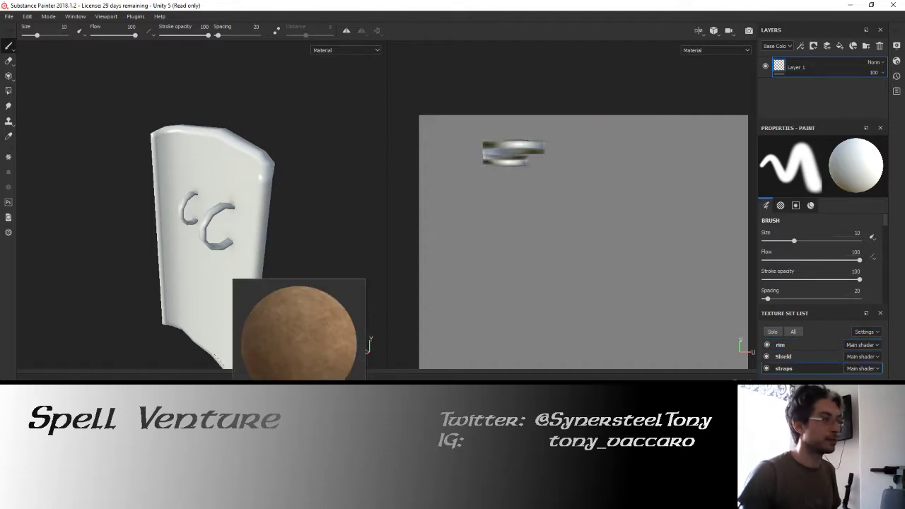
left_click_drag(233, 280, 203, 237)
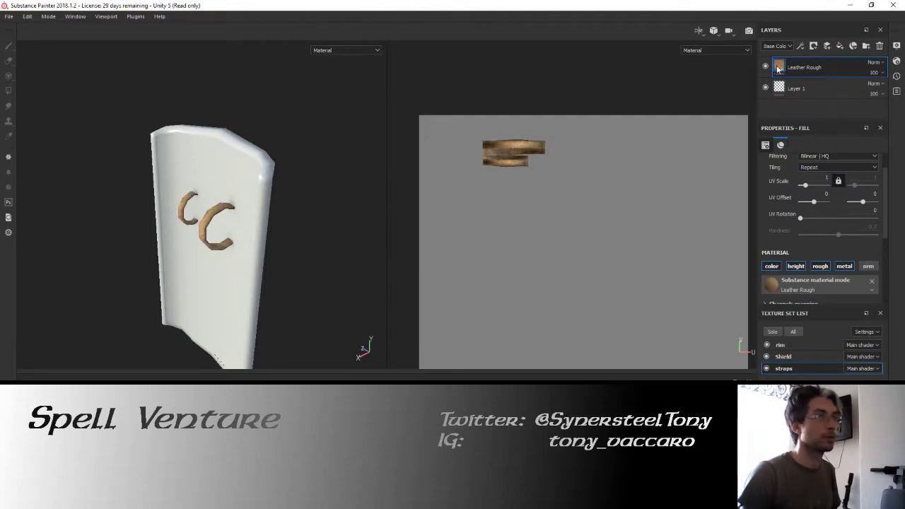
scroll(840, 229, "down", 4)
left_click(854, 224)
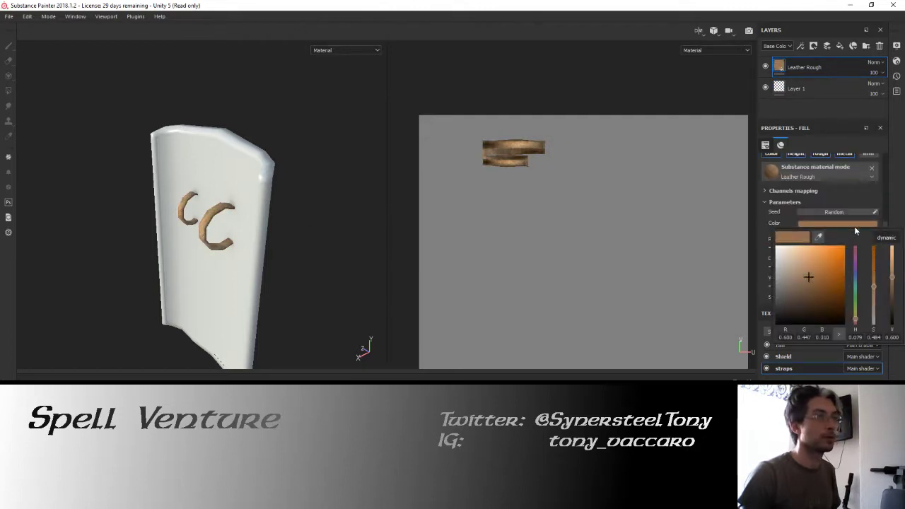
left_click(893, 299)
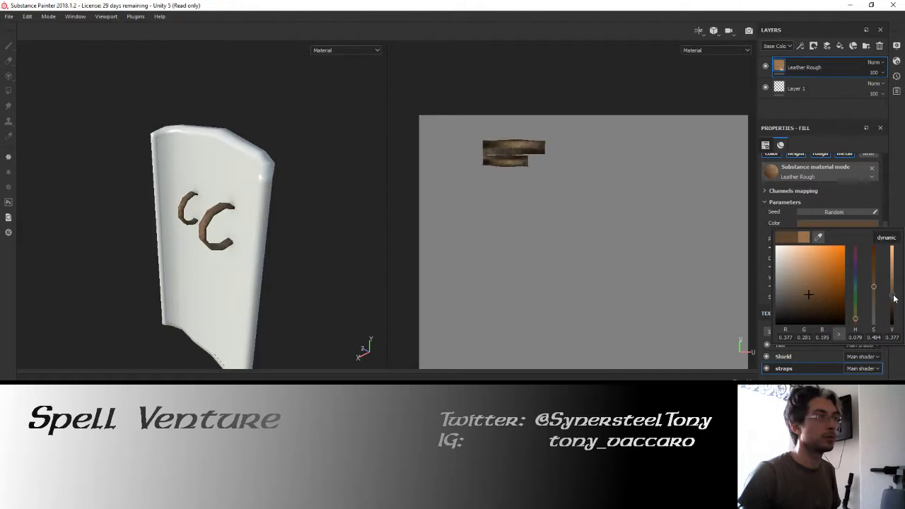
Step: Save the project over the existing helot_shield file, confirming the overwrite
left_click(350, 223)
key("ctrl+s")
scroll(170, 161, "down", 2)
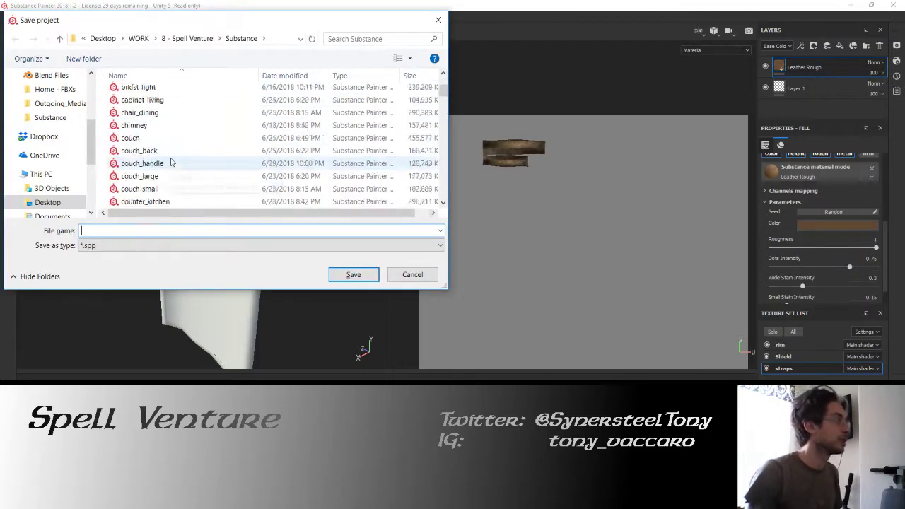
scroll(171, 159, "up", 1)
scroll(172, 158, "down", 4)
scroll(175, 154, "down", 3)
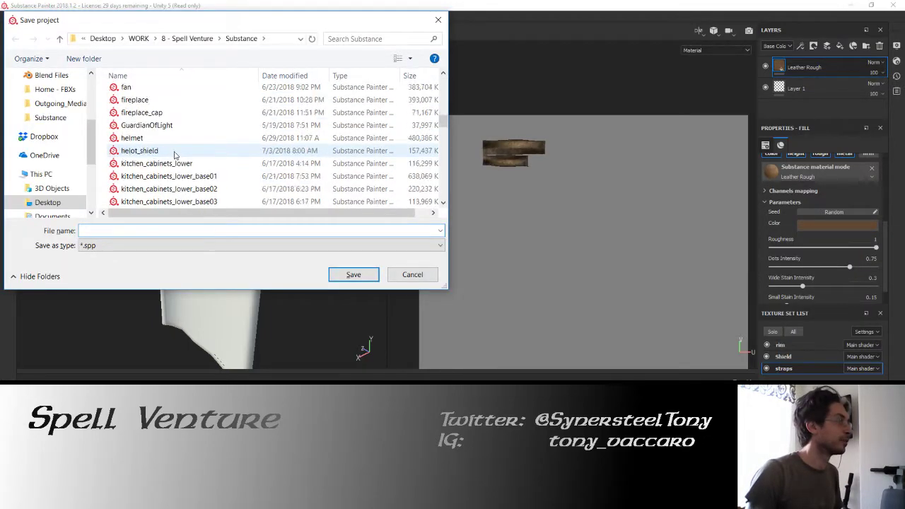
left_click(158, 152)
left_click(353, 275)
left_click(472, 249)
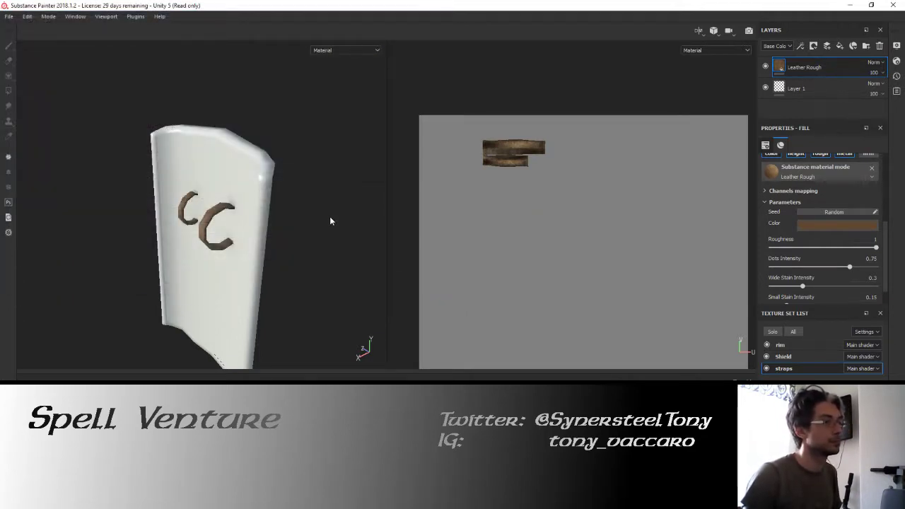
Step: Drop the Iron Raw Damaged material onto the shield rim
left_click_drag(333, 182, 182, 189, "alt")
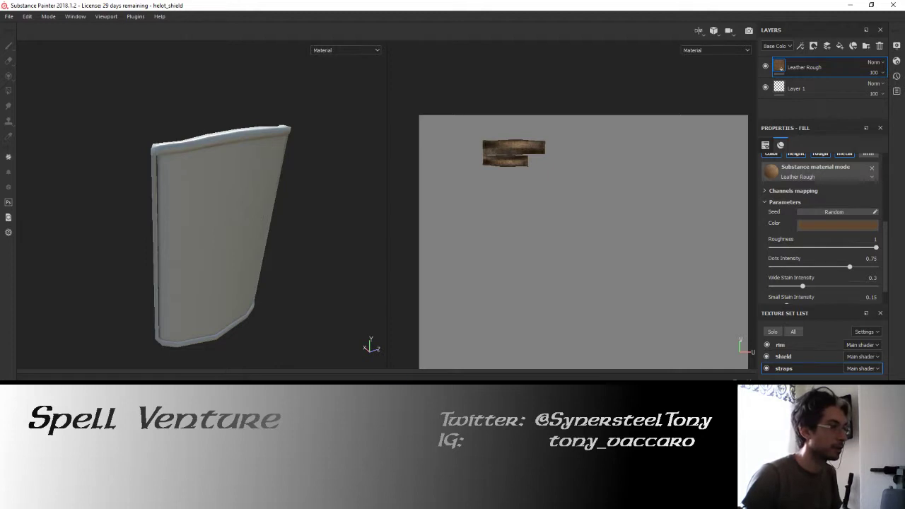
left_click_drag(234, 424, 236, 138)
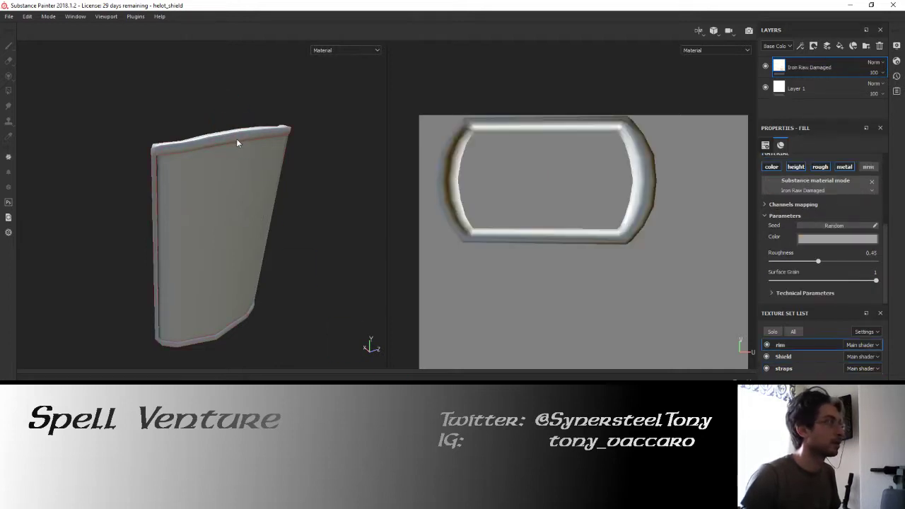
mouse_move(287, 191)
left_mouse_down("alt")
mouse_move(239, 152)
mouse_move(168, 148)
mouse_move(300, 154)
mouse_move(259, 160)
mouse_move(262, 212)
left_mouse_up("alt")
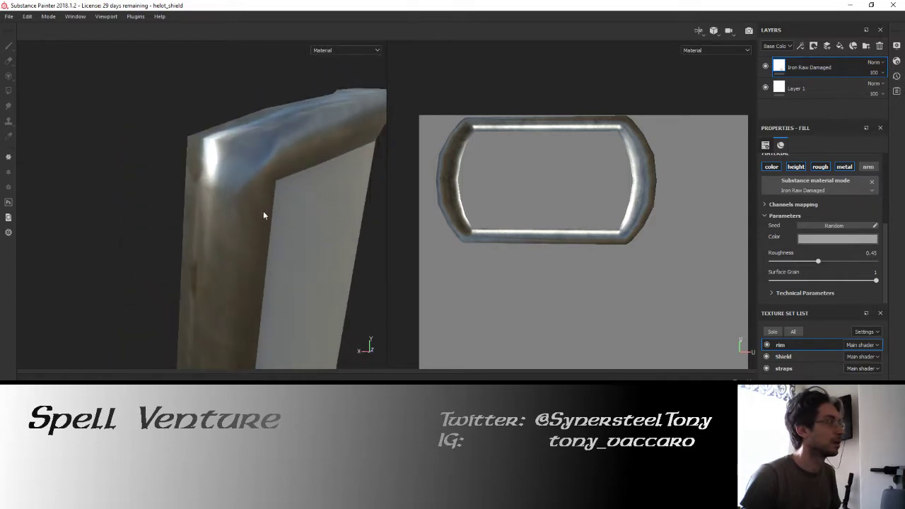
Step: Set the rim fill's UV scale to 4 and inspect the worn metal edges
scroll(830, 230, "up", 4)
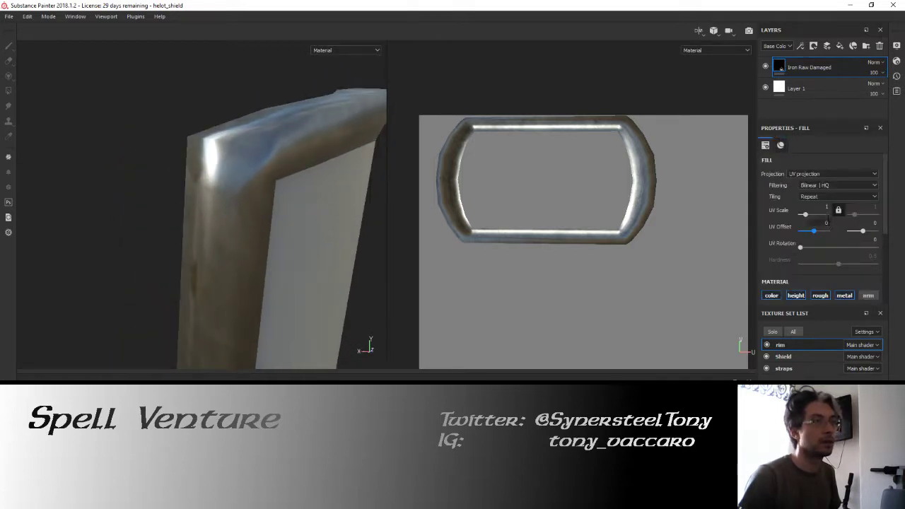
left_click_drag(804, 213, 808, 213)
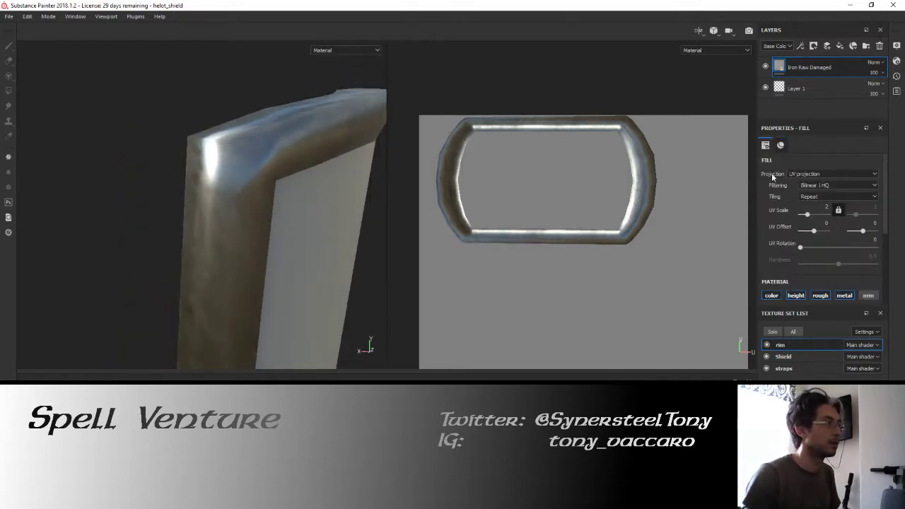
double_click(824, 205)
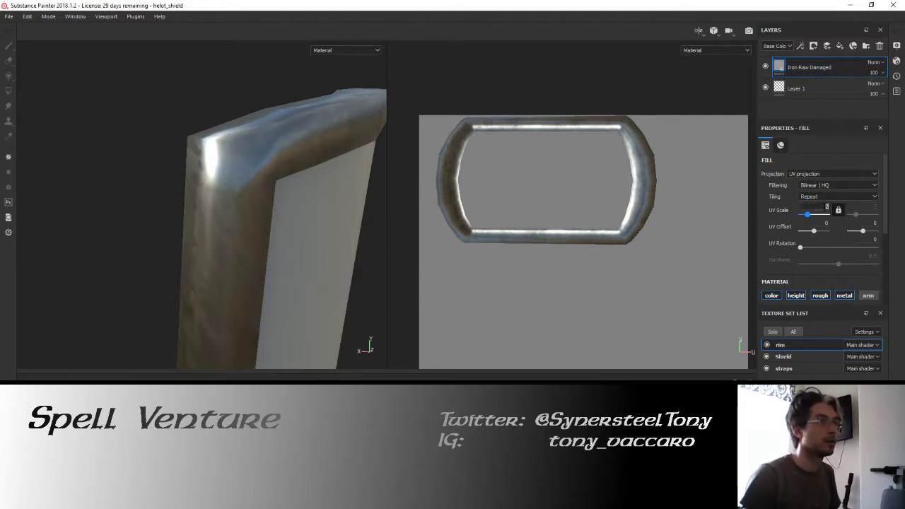
type("4")
key("Return")
scroll(328, 238, "down", 2)
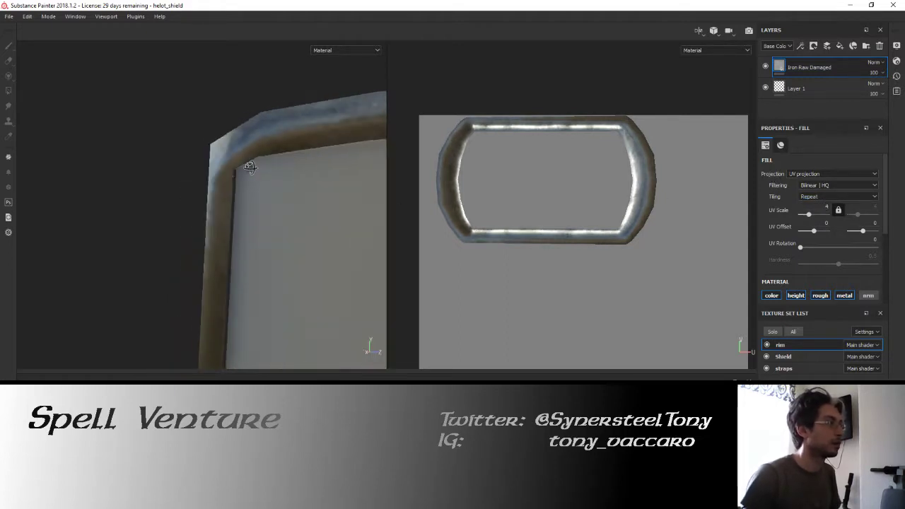
scroll(328, 238, "down", 2)
mouse_move(328, 238)
left_mouse_down("alt")
mouse_move(272, 287)
mouse_move(358, 294)
mouse_move(186, 299)
mouse_move(285, 274)
mouse_move(299, 289)
mouse_move(244, 285)
left_mouse_up("alt")
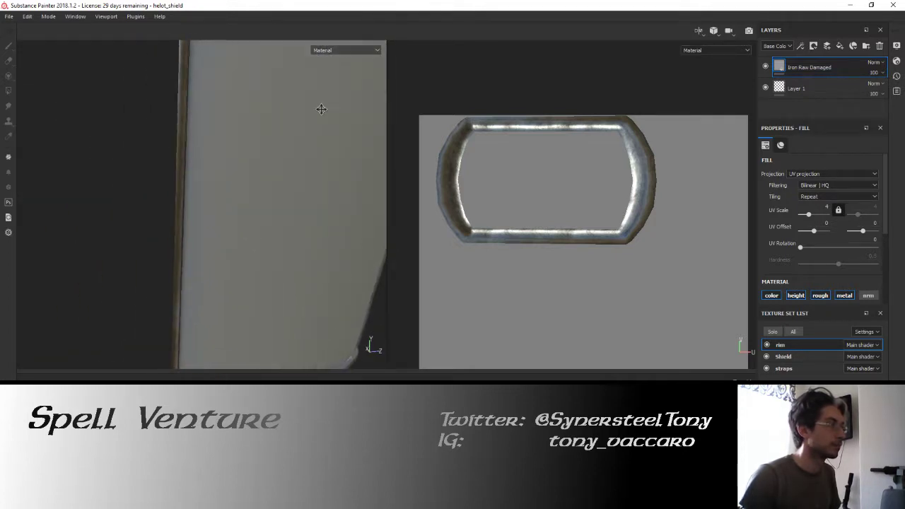
mouse_move(321, 107)
left_mouse_down("alt")
mouse_move(279, 283)
mouse_move(256, 202)
mouse_move(285, 262)
mouse_move(245, 198)
mouse_move(248, 217)
mouse_move(226, 216)
left_mouse_up("alt")
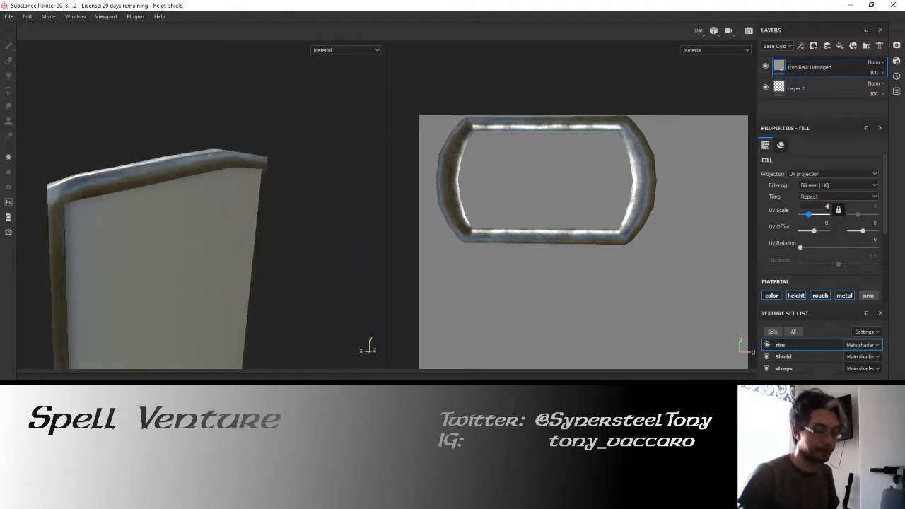
left_click_drag(809, 213, 808, 213)
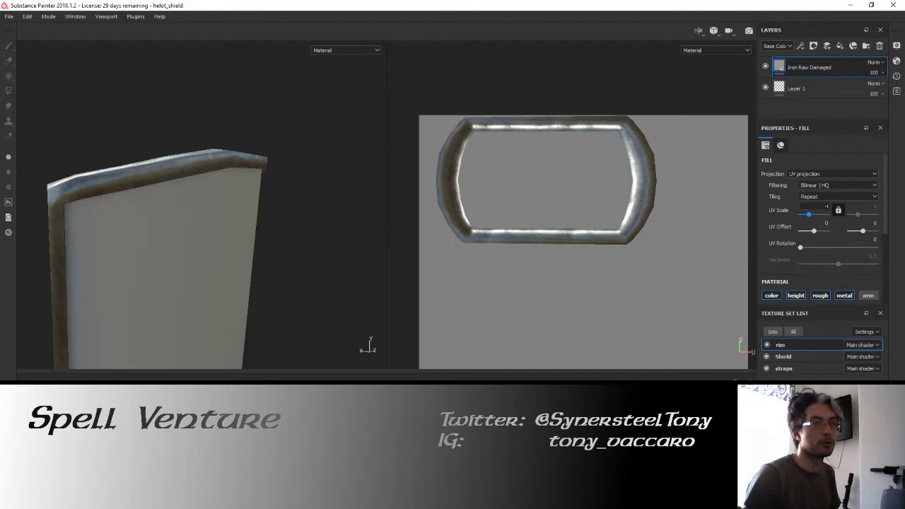
Step: Fill the Shield texture set with Wood American Cherry at UV scale 1.5
left_click(786, 357)
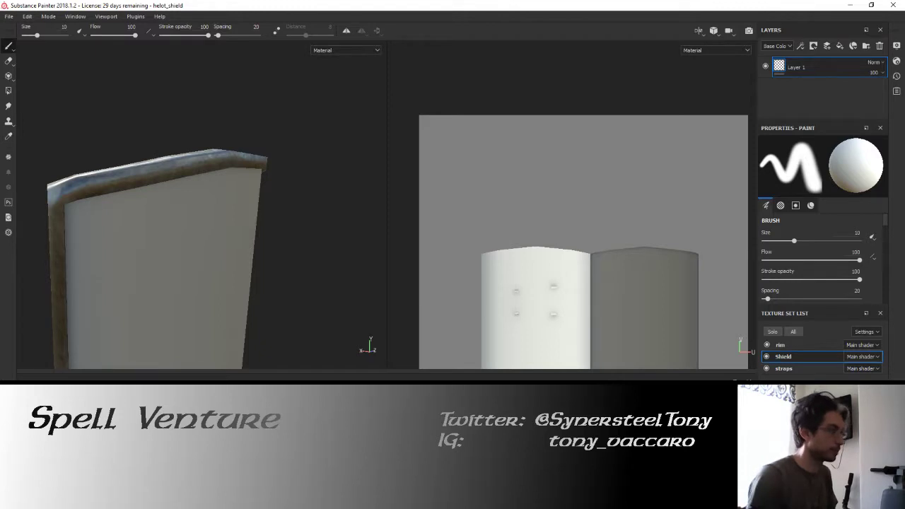
left_click_drag(142, 255, 142, 266)
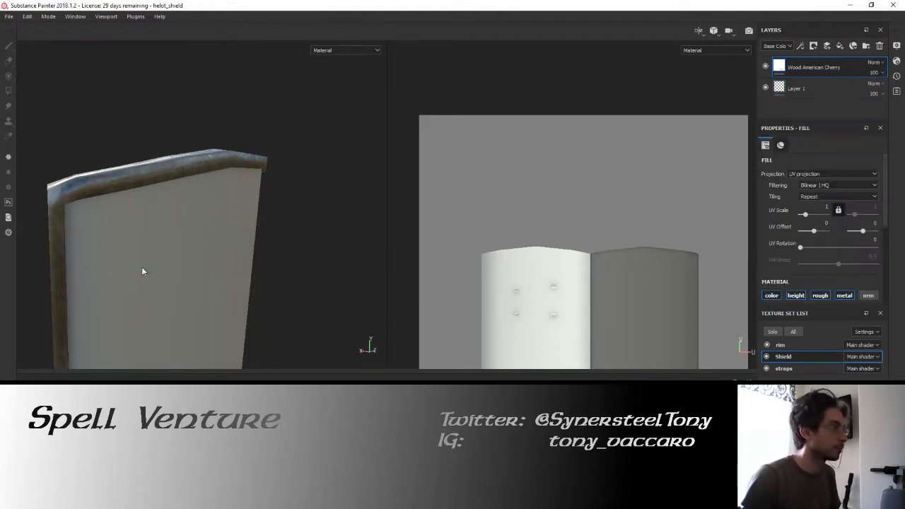
left_click_drag(298, 260, 247, 268, "alt")
scroll(306, 135, "up", 2)
scroll(291, 230, "up", 2)
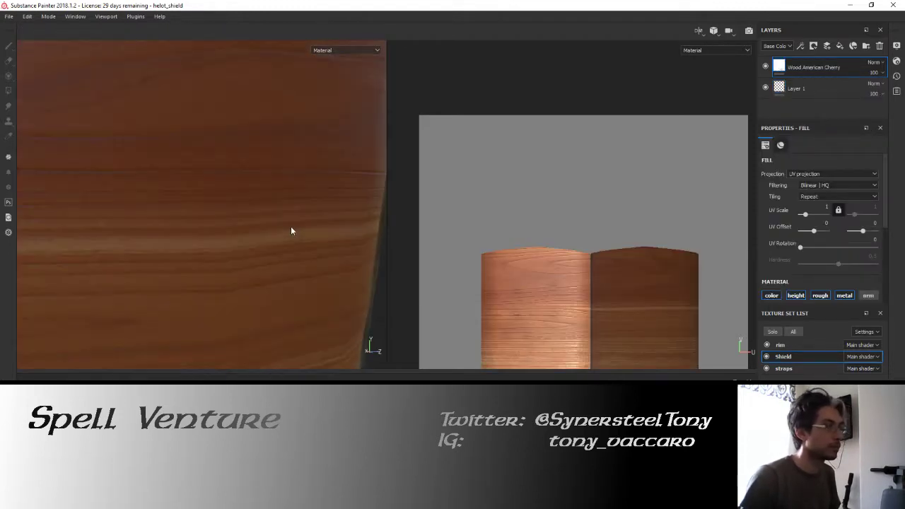
scroll(297, 233, "down", 2)
scroll(298, 229, "down", 3)
type("2")
key("Return")
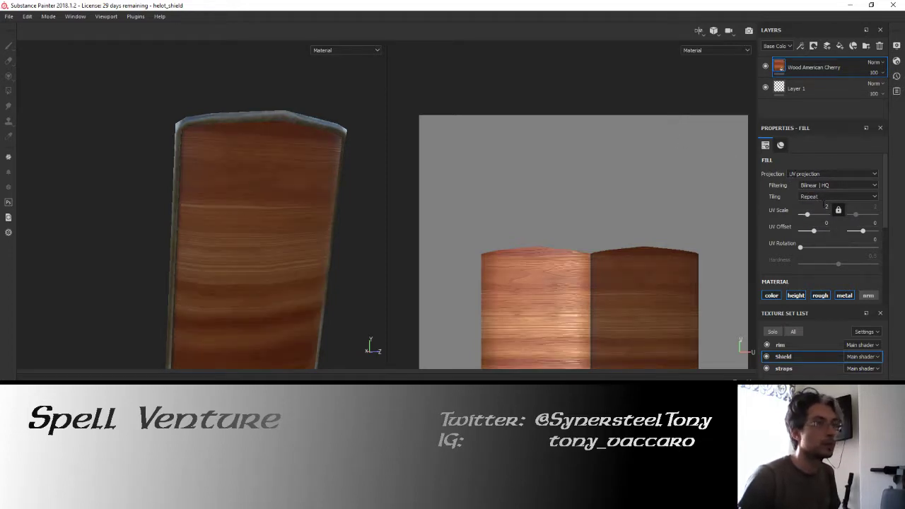
left_click_drag(806, 213, 817, 212)
double_click(821, 207)
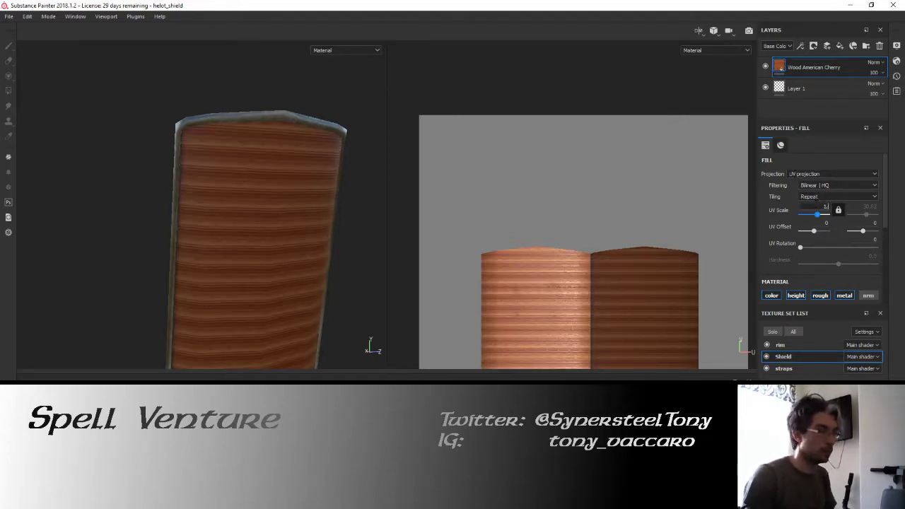
type(".5")
key("Return")
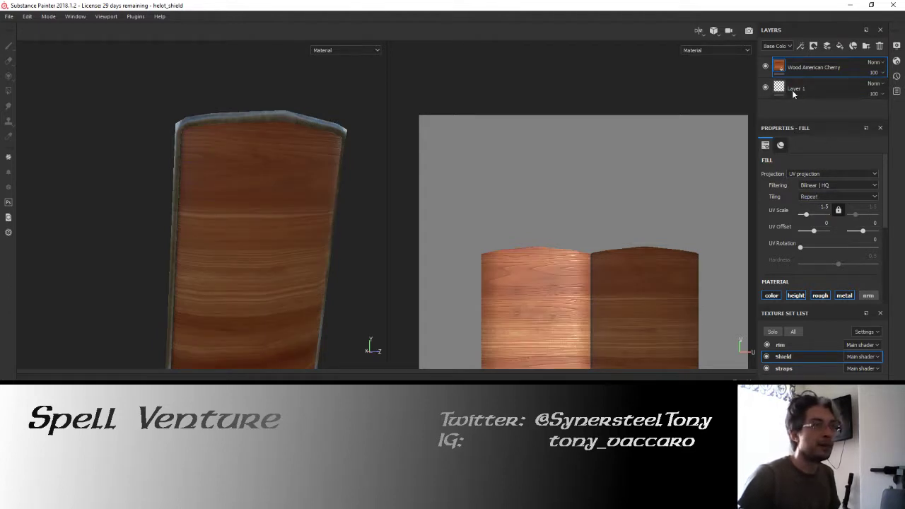
Step: Delete the empty Layer 1 and rotate the wood UV 90 degrees for vertical grain
left_click(780, 88)
key("Delete")
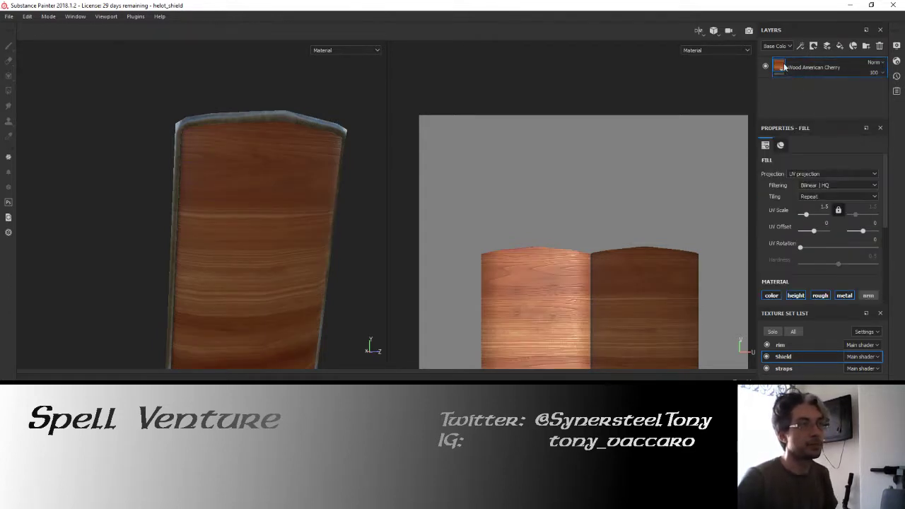
left_click(872, 240)
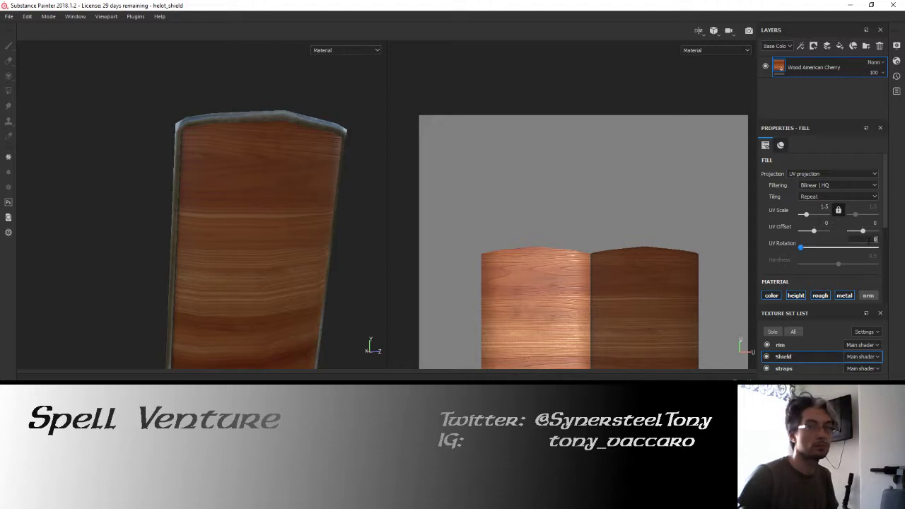
type("90")
key("Return")
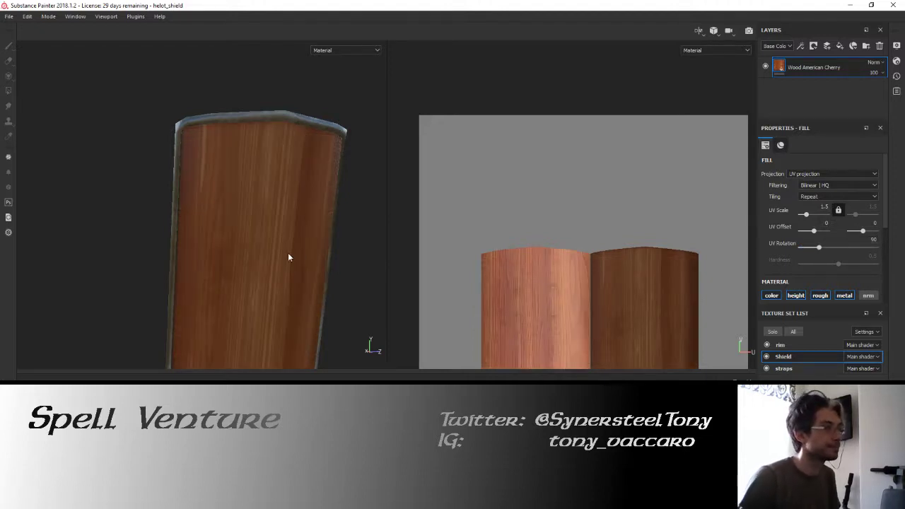
mouse_move(289, 257)
left_mouse_down("alt")
mouse_move(229, 224)
mouse_move(196, 221)
left_mouse_up("alt")
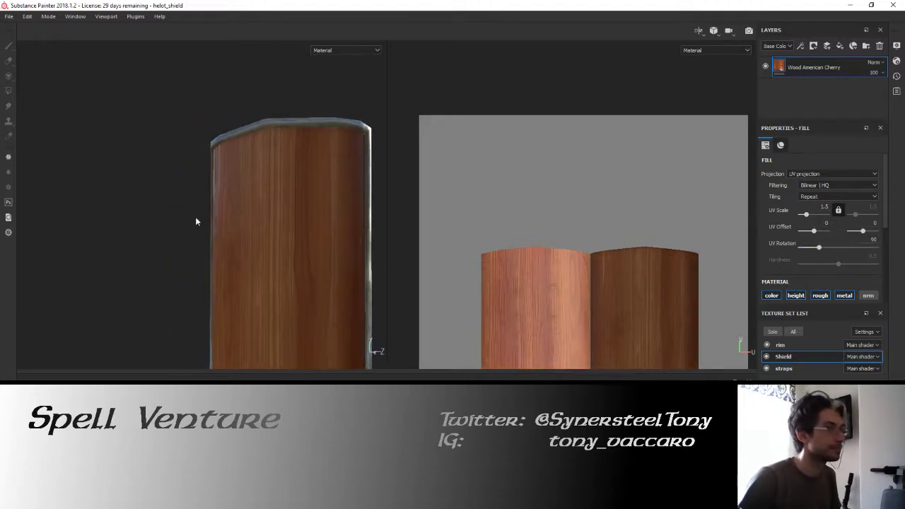
Step: Give the wood layer a white mask with a Metal Edge Wear generator
right_click(781, 66)
left_click(812, 68)
right_click(793, 65)
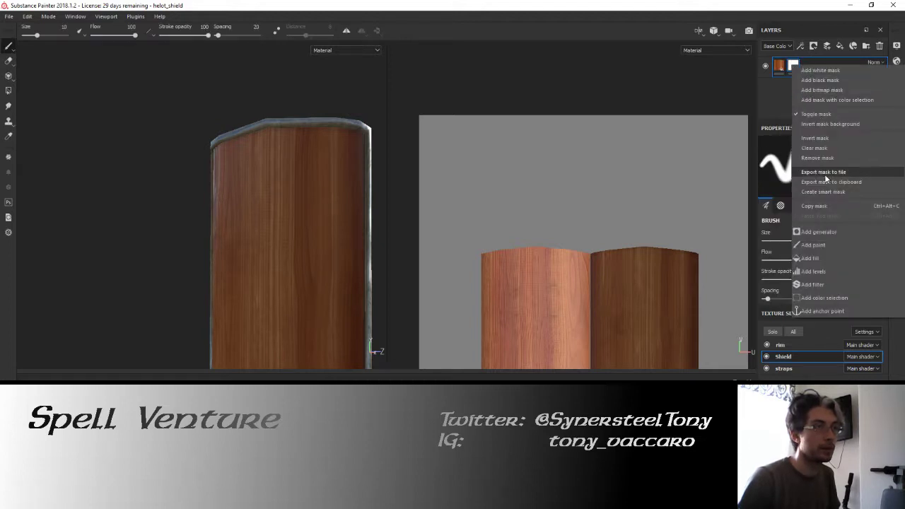
left_click(825, 232)
left_click(823, 162)
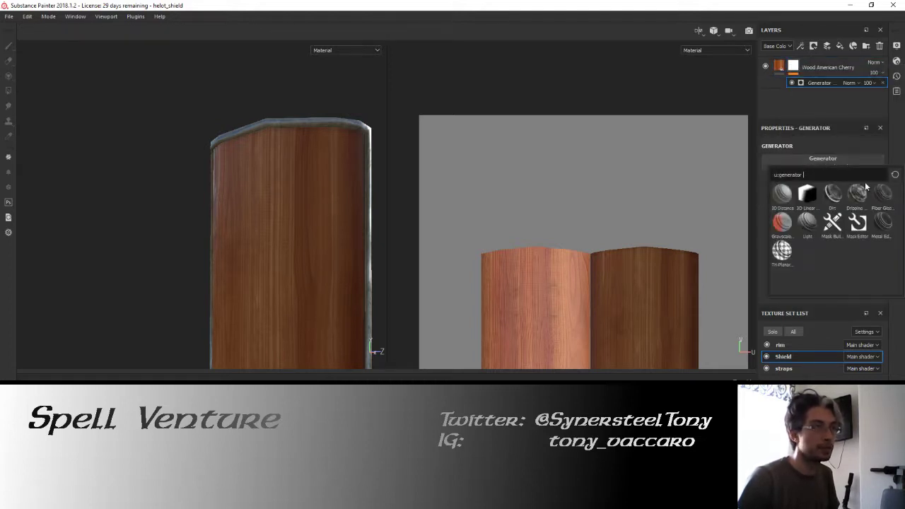
left_click(884, 223)
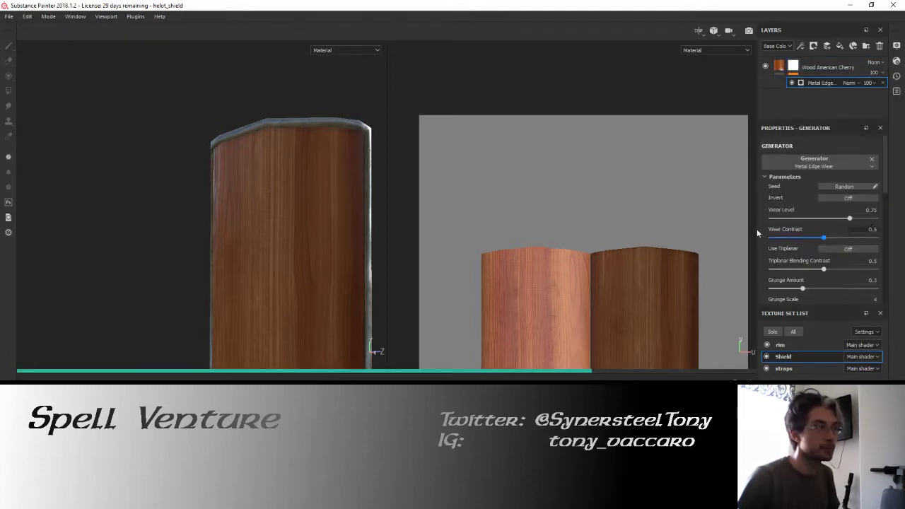
left_click_drag(193, 177, 257, 186, "alt")
Step: Duplicate the Wood American Cherry layer and remove Metal Edge Wear from the copy
left_click(779, 66)
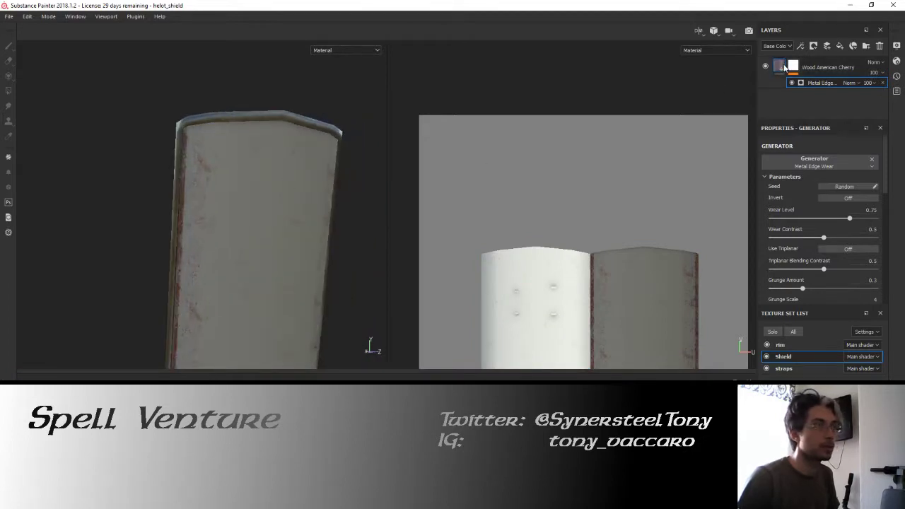
key("ctrl+d")
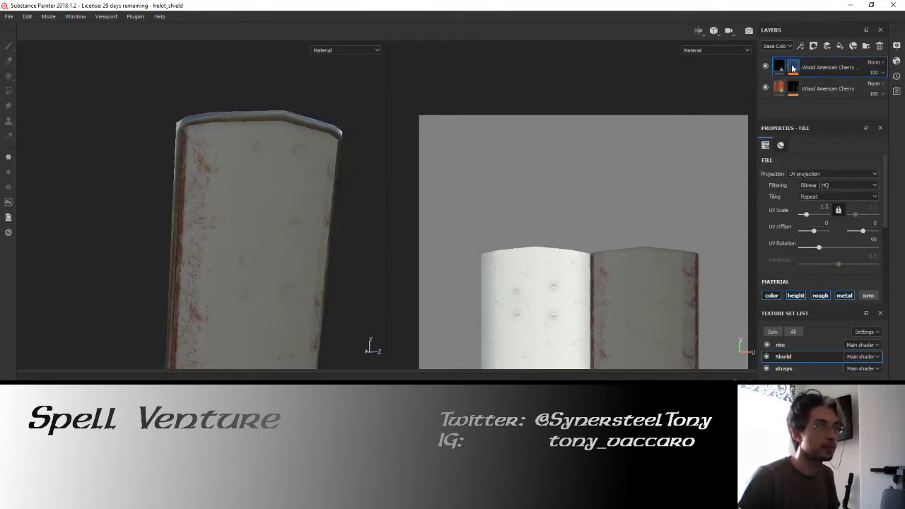
left_click(792, 65)
left_click(813, 83)
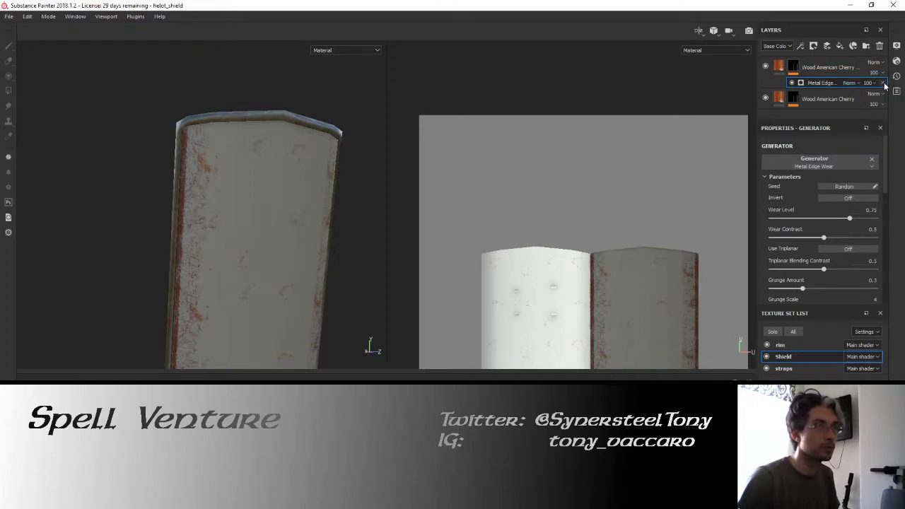
left_click(883, 83)
Step: Darken the top copy's wood colour and swap the order of the two wood layers
left_click(778, 66)
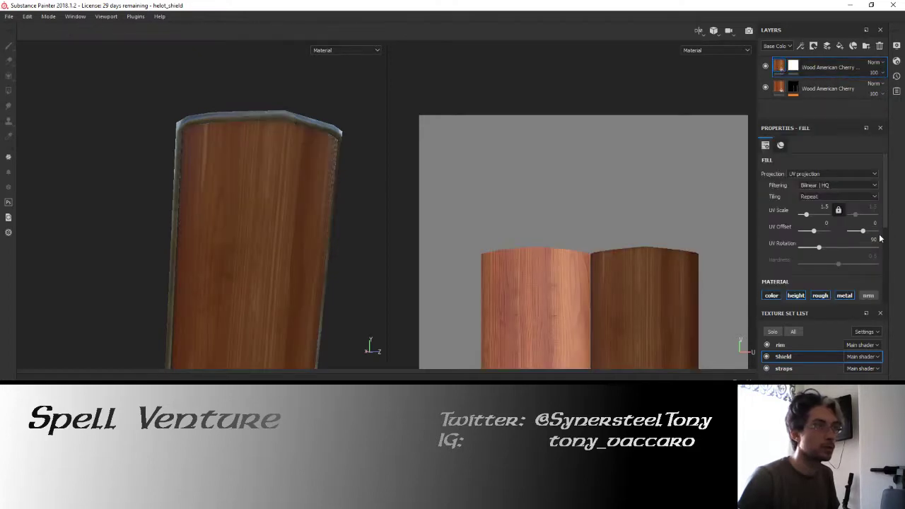
scroll(880, 239, "down", 3)
left_click(868, 252)
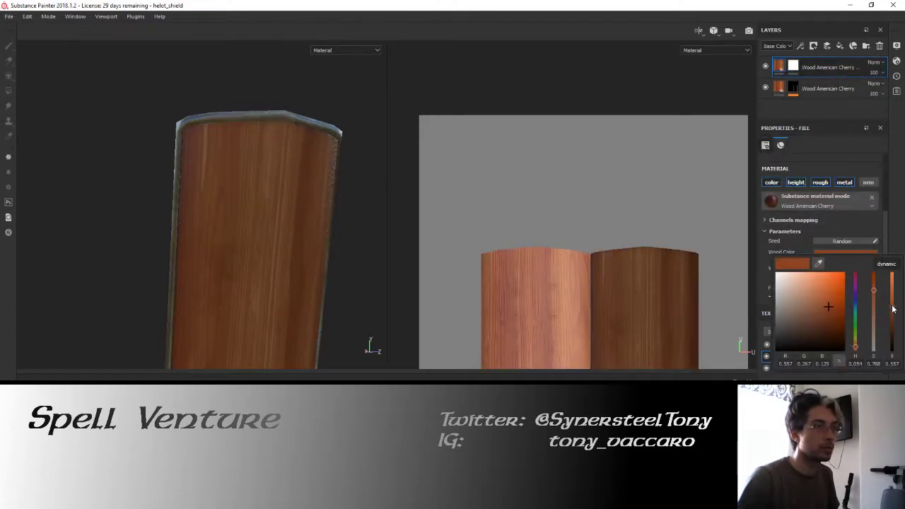
left_click_drag(893, 309, 893, 327)
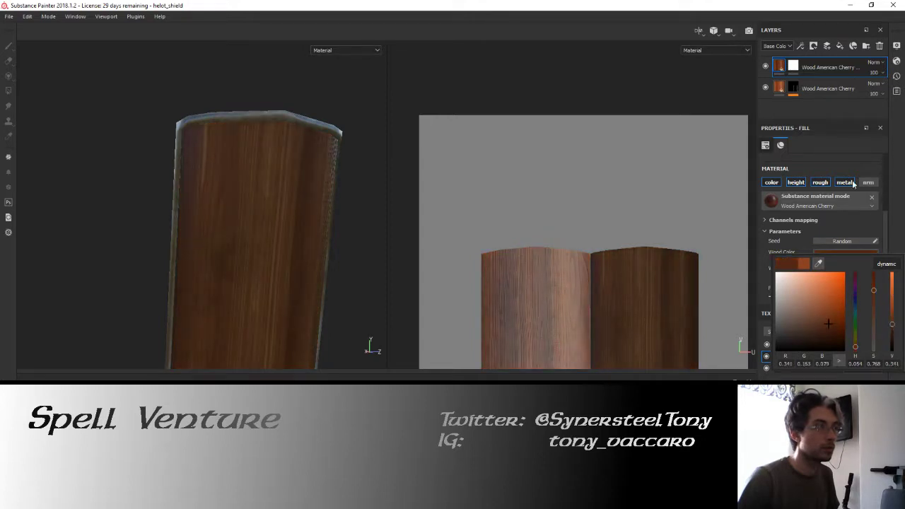
left_click(811, 117)
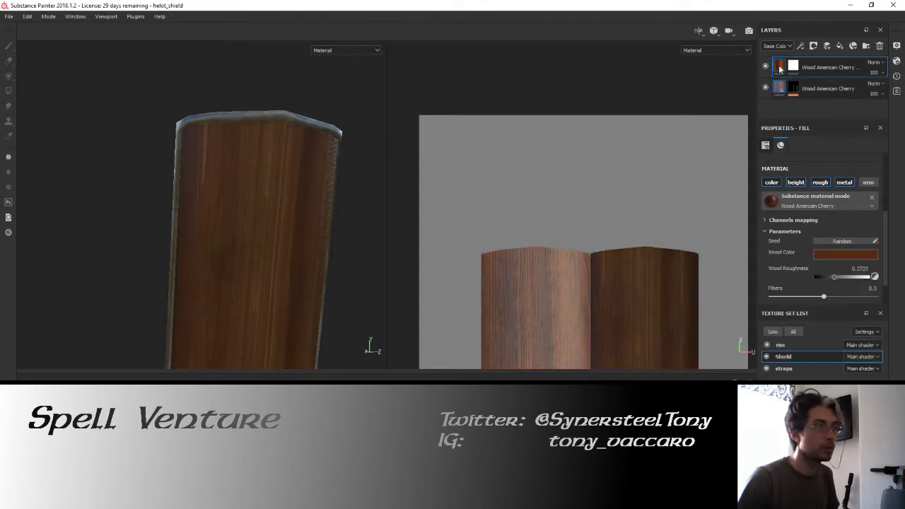
left_click_drag(779, 67, 779, 93)
Step: Rotate the environment lighting and raise the top wood layer's roughness to 1
mouse_move(179, 145)
left_mouse_down("alt")
mouse_move(215, 159)
mouse_move(111, 169)
left_mouse_up("alt")
scroll(219, 157, "up", 5)
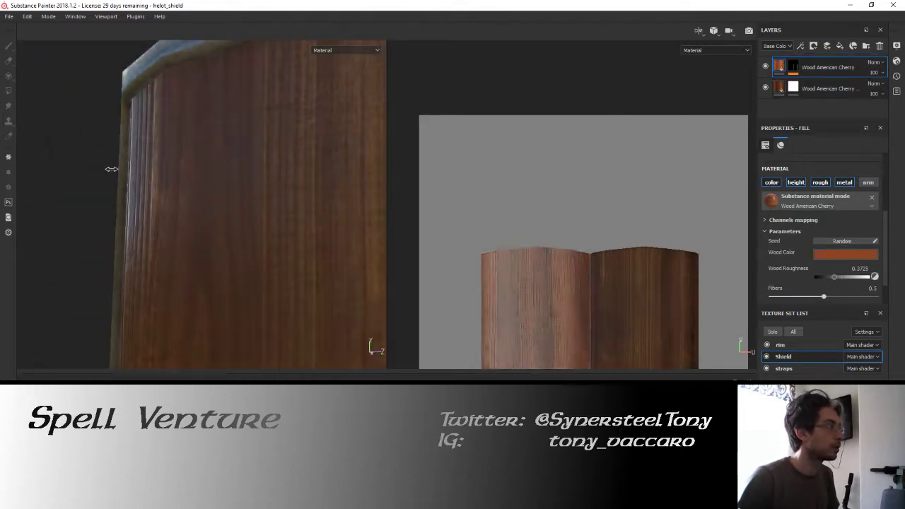
right_click_drag(111, 169, 483, 113, "shift")
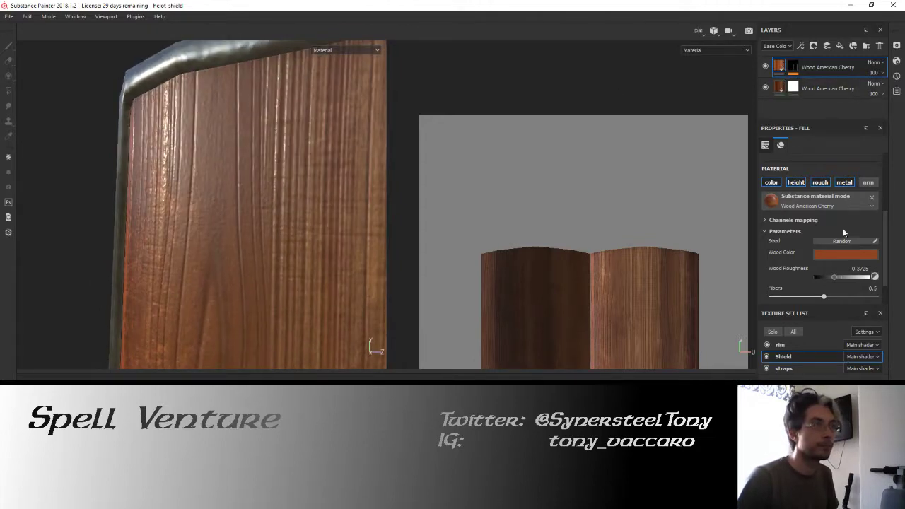
scroll(843, 228, "down", 1)
left_click_drag(836, 241, 873, 242)
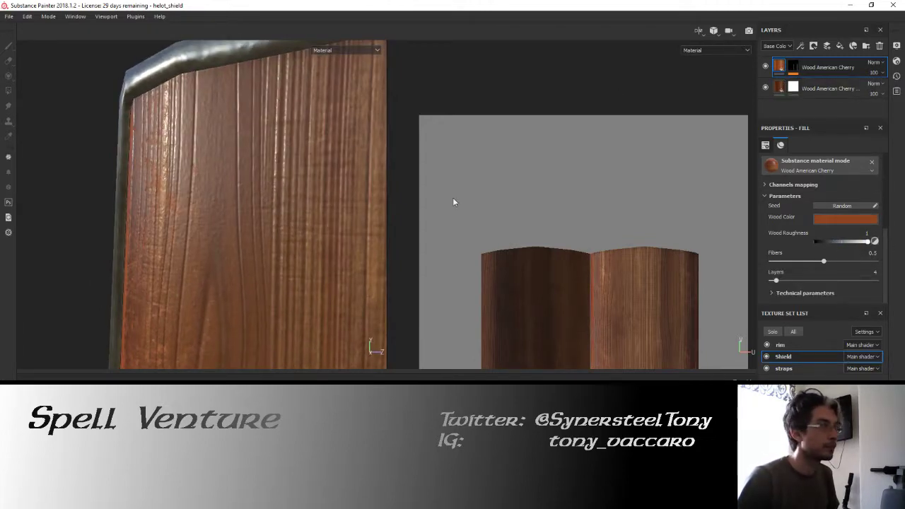
left_click_drag(226, 170, 196, 177, "alt")
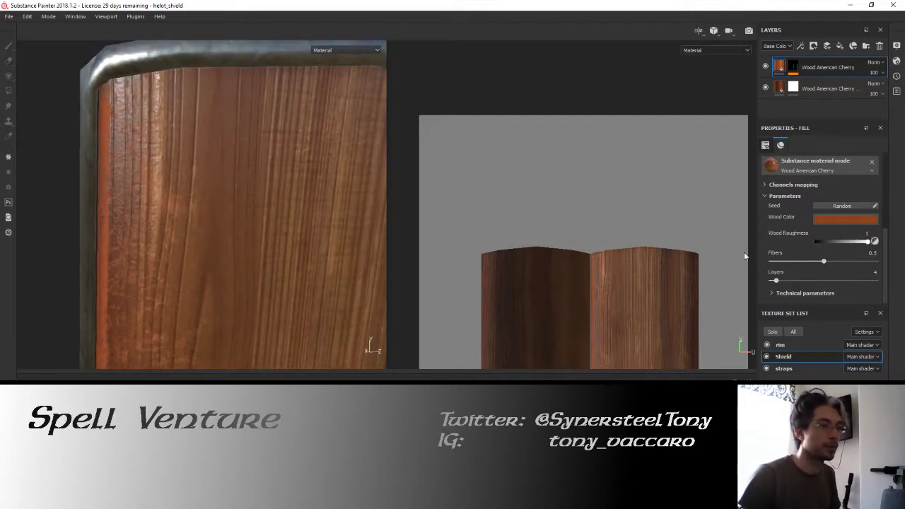
Step: Set the second wood layer's roughness to 0.3 for a glossier finish
left_click(778, 89)
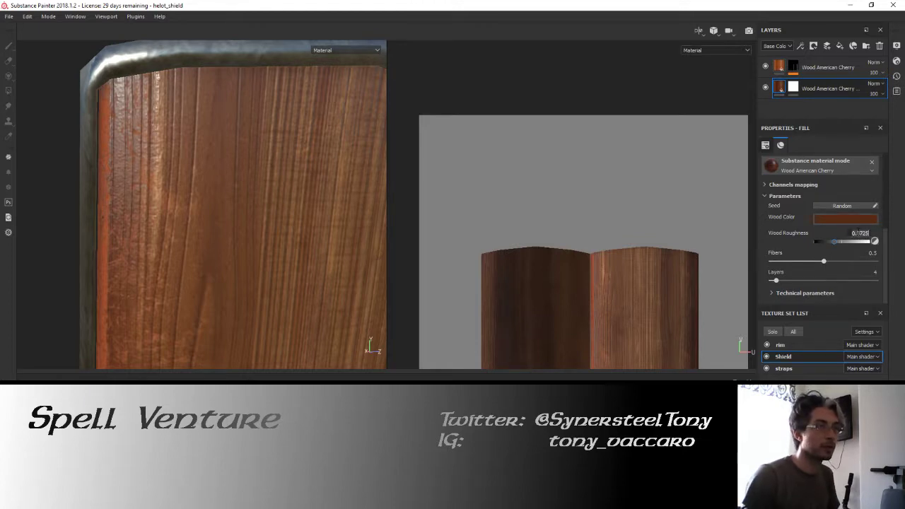
left_click_drag(311, 170, 276, 162, "alt")
left_click_drag(827, 240, 798, 243)
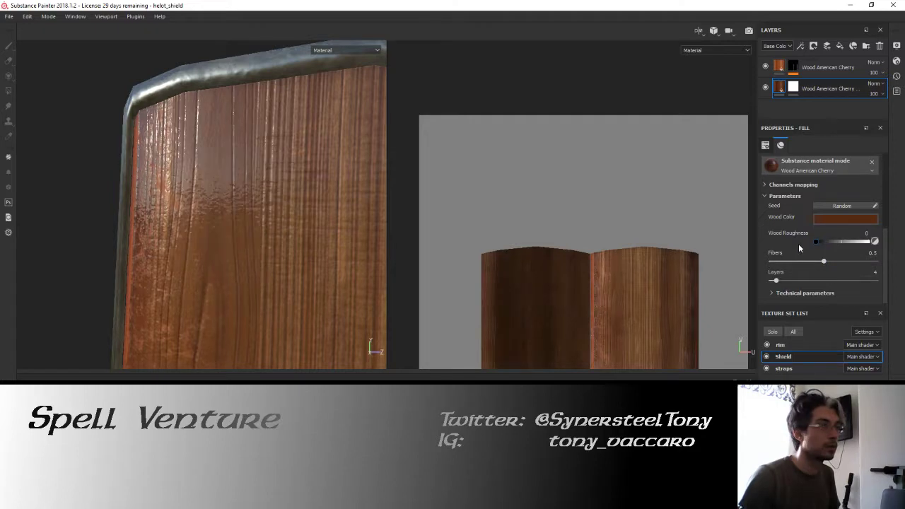
mouse_move(249, 224)
left_mouse_down("alt")
mouse_move(206, 212)
mouse_move(212, 200)
mouse_move(265, 217)
left_mouse_up("alt")
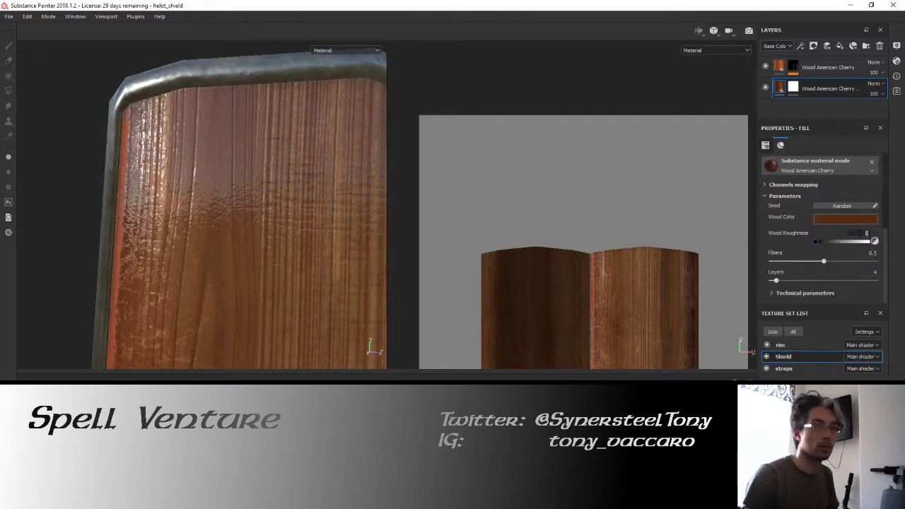
type(".3")
type("0.3")
key("Return")
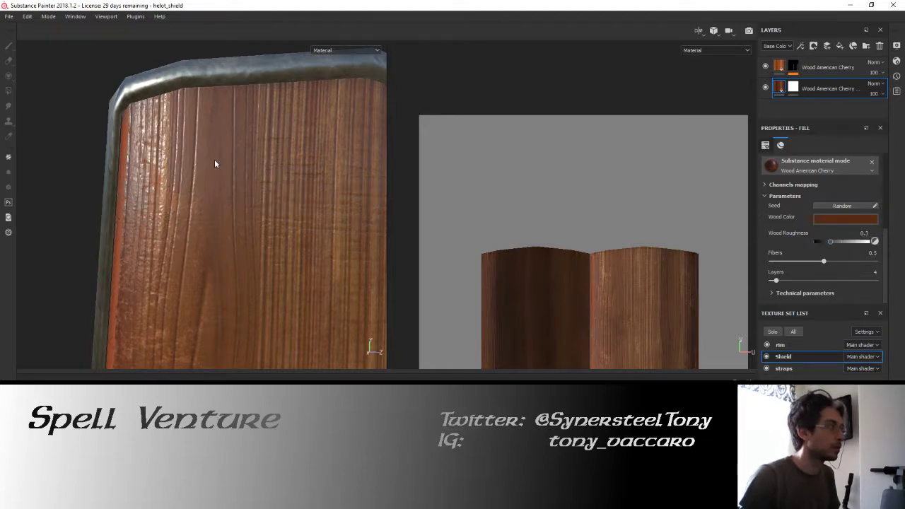
mouse_move(216, 162)
left_mouse_down("alt")
mouse_move(262, 151)
mouse_move(245, 198)
left_mouse_up("alt")
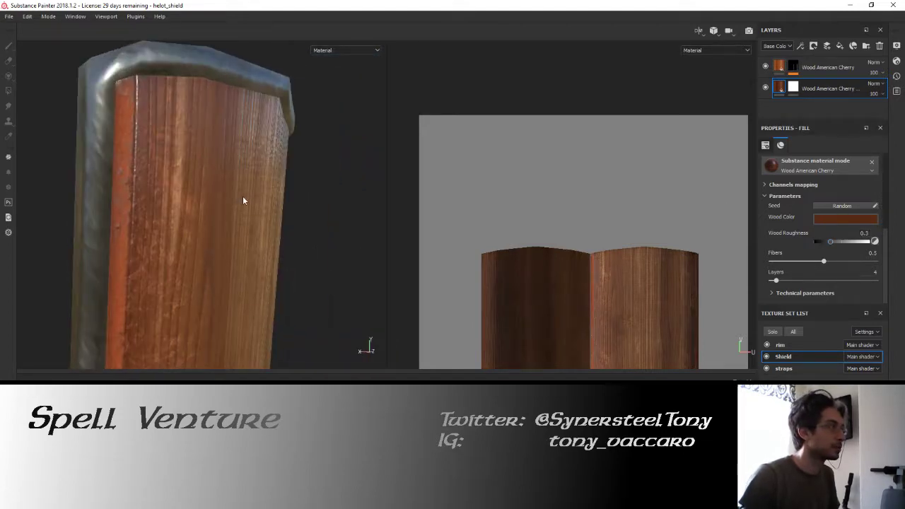
Step: Paste Metal Edge Wear into the top wood layer's mask and remove the bottom layer's mask
left_click(793, 68)
key("ctrl+v")
left_click_drag(318, 254, 323, 117, "alt")
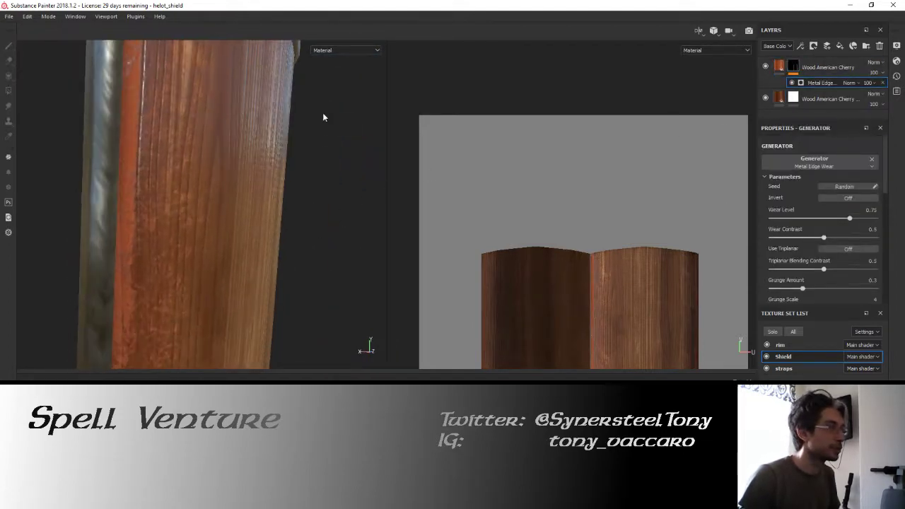
right_click(795, 100)
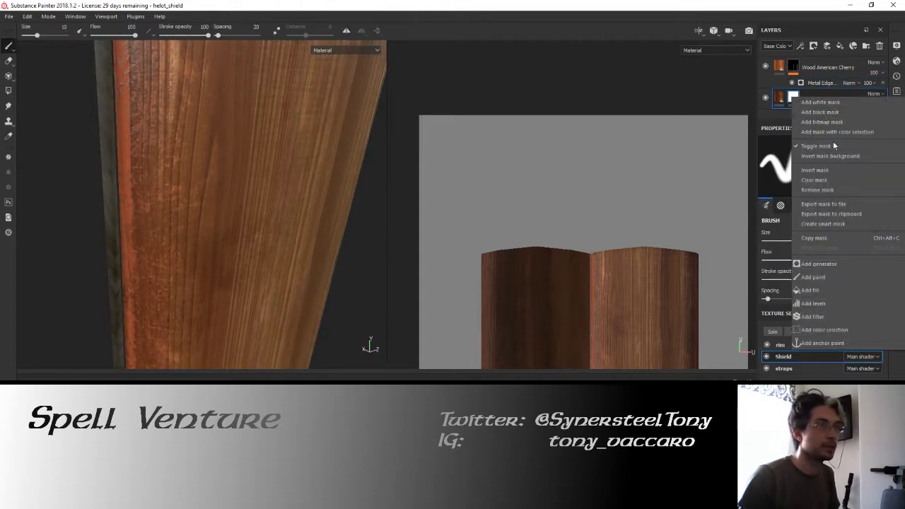
left_click(833, 189)
Step: Tune the Metal Edge Wear wear level to 0.89
left_click(808, 82)
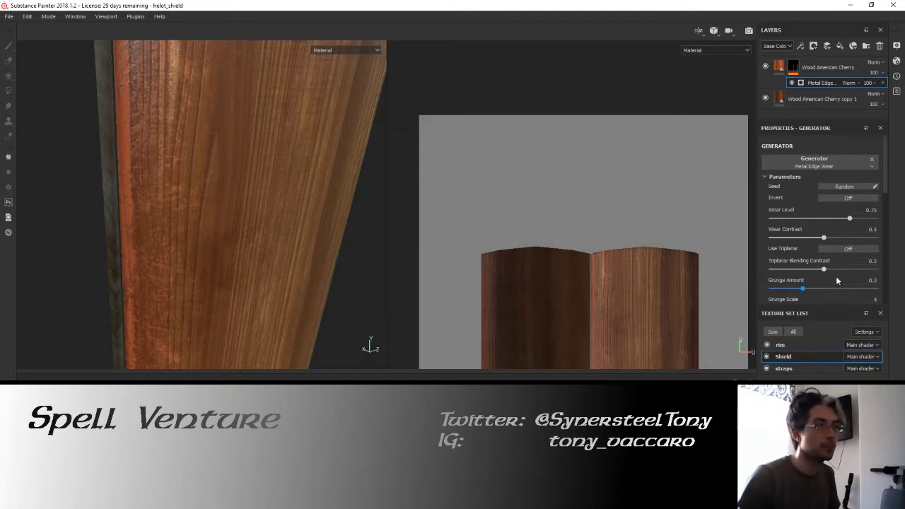
left_click_drag(865, 219, 870, 220)
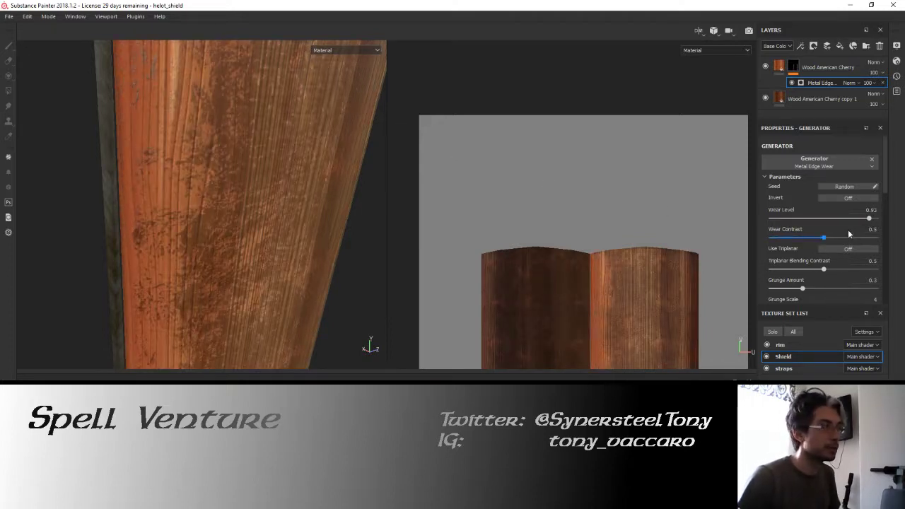
scroll(843, 251, "down", 1)
scroll(841, 251, "down", 1)
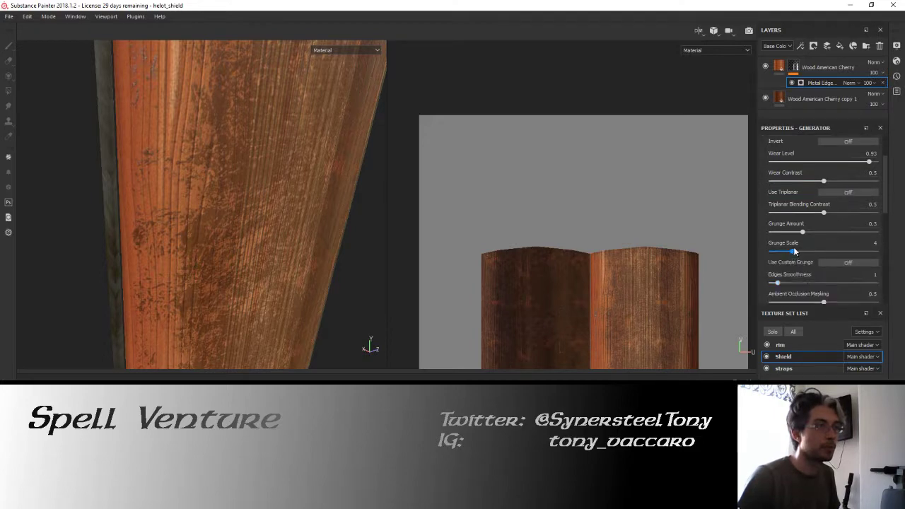
mouse_move(792, 252)
left_mouse_down()
mouse_move(773, 253)
mouse_move(787, 234)
mouse_move(838, 239)
left_mouse_up()
scroll(840, 243, "down", 2)
scroll(848, 220, "up", 2)
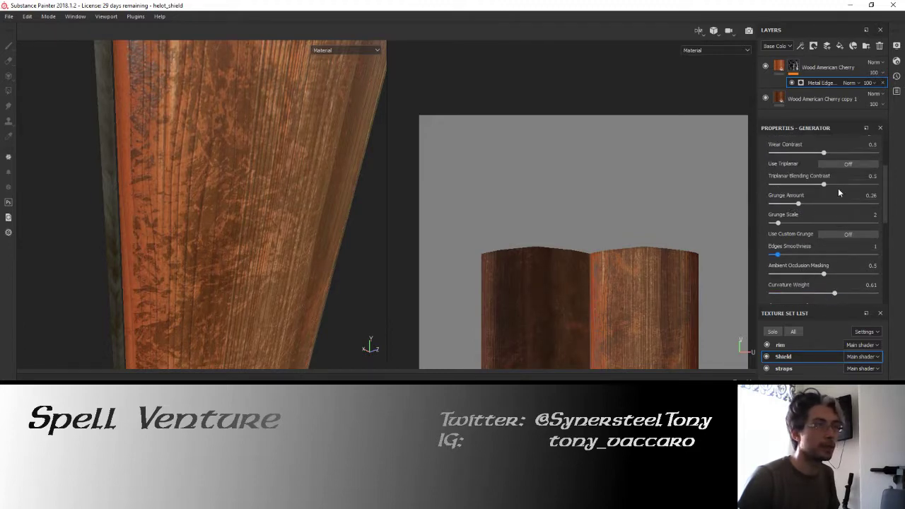
scroll(869, 177, "up", 2)
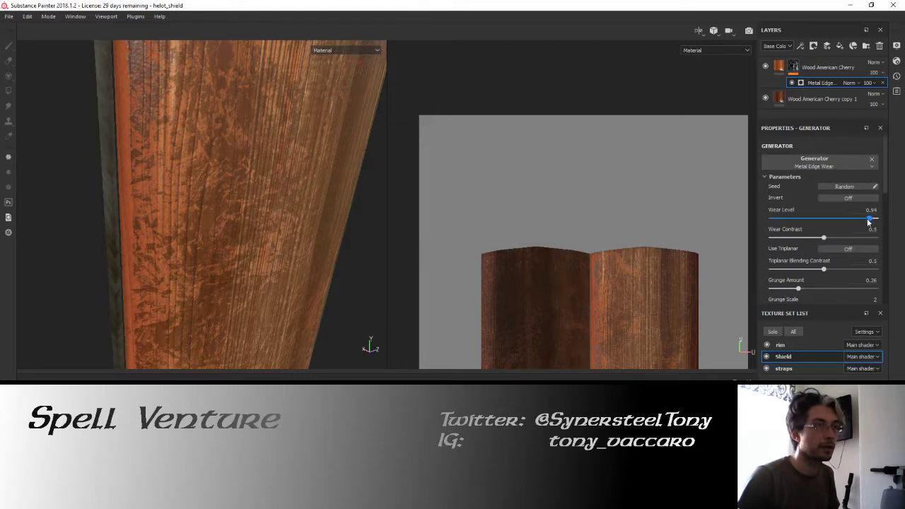
left_click_drag(868, 222, 863, 220)
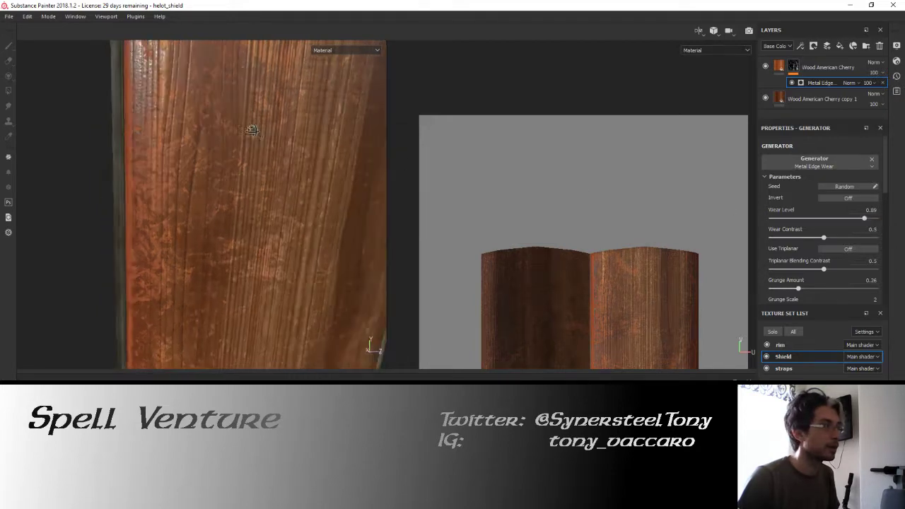
mouse_move(251, 132)
left_mouse_down("alt")
mouse_move(273, 234)
mouse_move(186, 206)
mouse_move(163, 212)
left_mouse_up("alt")
Step: Lower curvature weight to 0.16, raise grunge amount to 0.49, then select the rim texture set
scroll(807, 259, "down", 3)
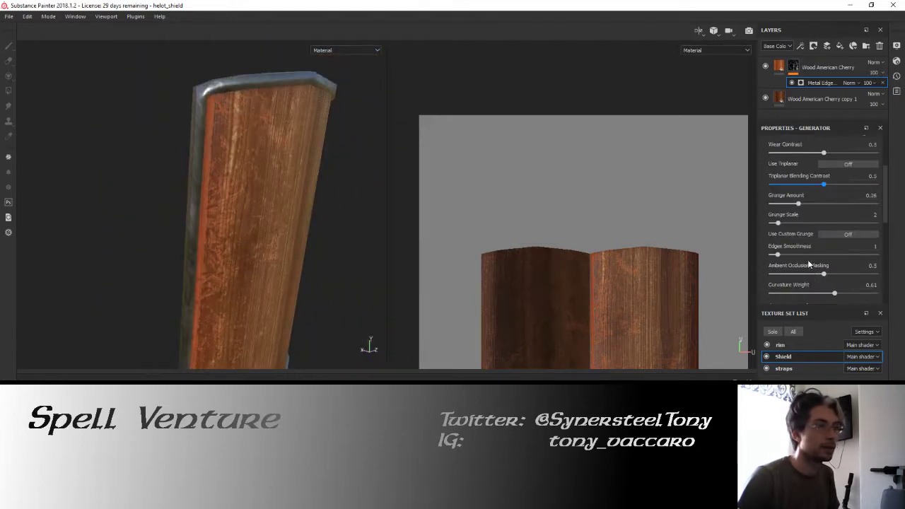
scroll(831, 283, "down", 2)
left_click_drag(831, 236, 788, 238)
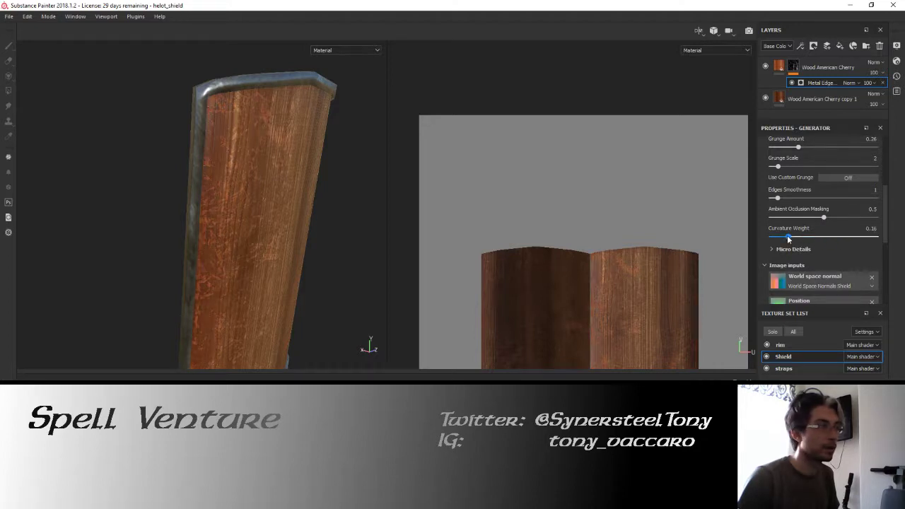
left_click_drag(275, 209, 225, 201, "alt")
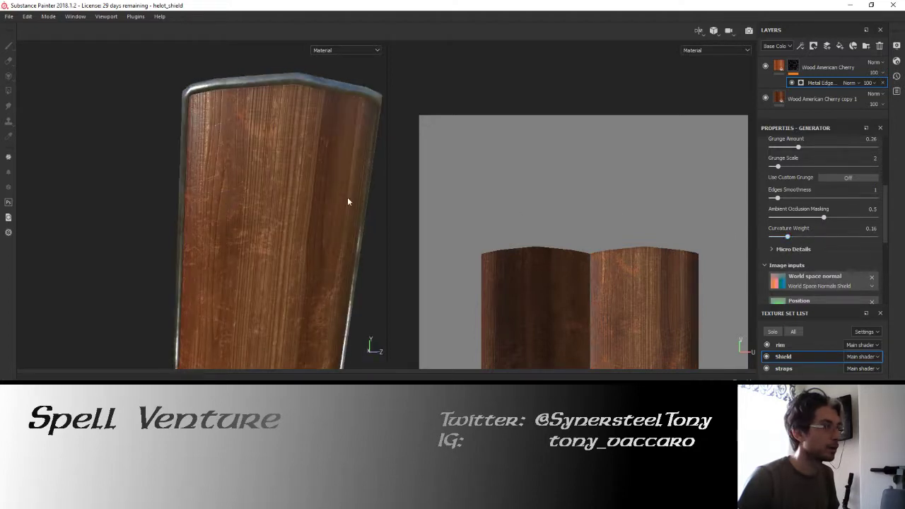
scroll(841, 198, "up", 3)
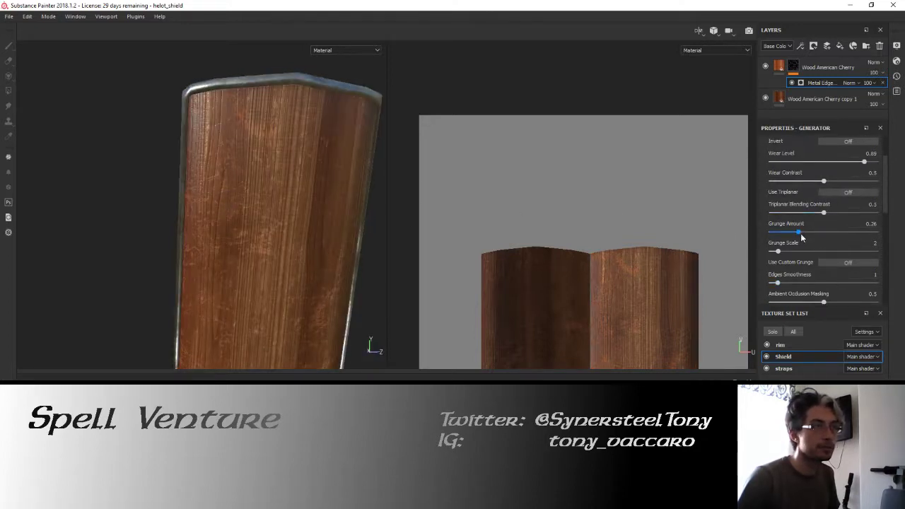
left_click_drag(802, 233, 823, 231)
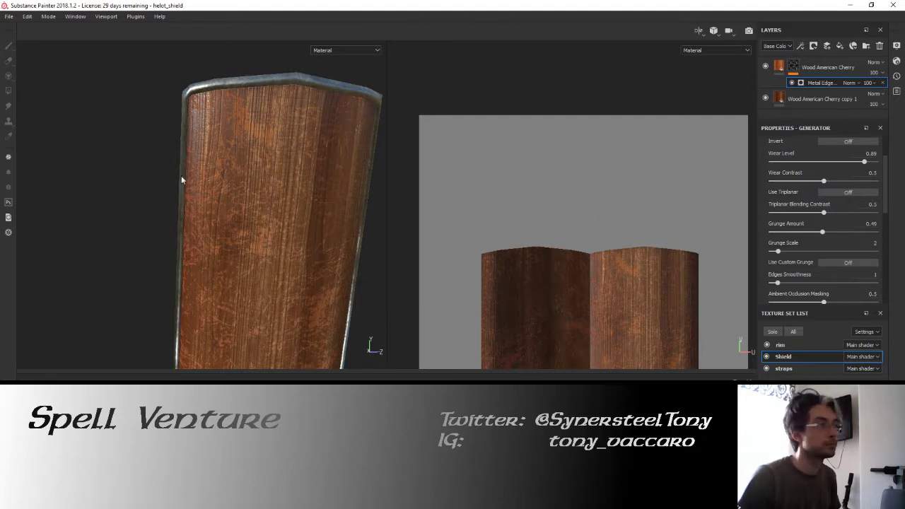
left_click_drag(181, 179, 339, 162, "alt")
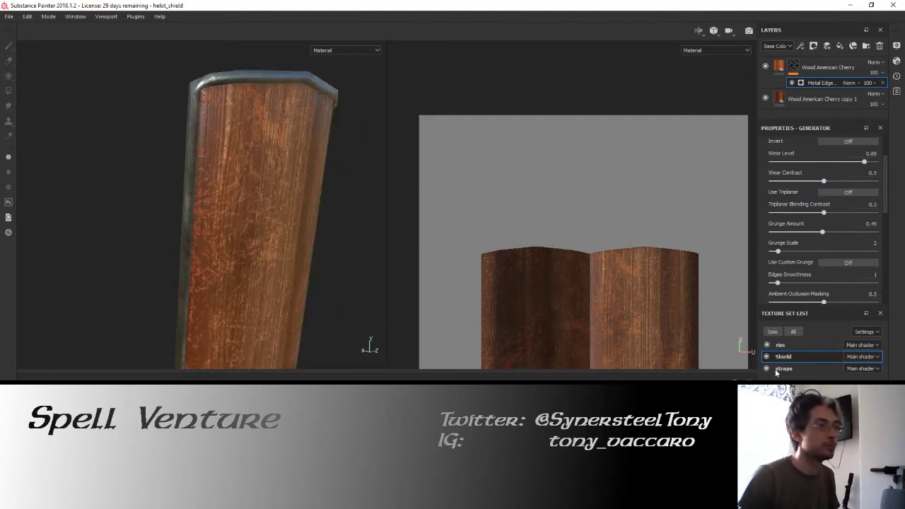
left_click(784, 345)
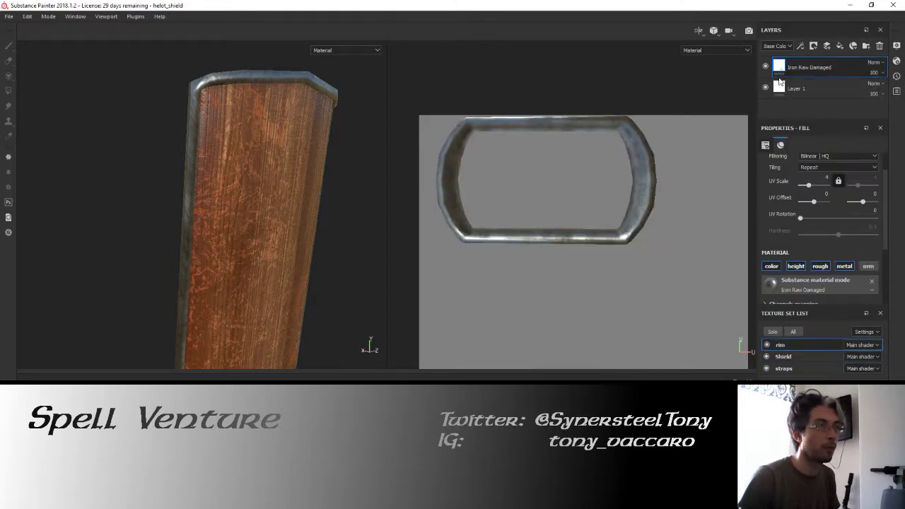
Step: Delete Layer 1 and give Iron Raw Damaged a white mask with a Metal Edge Wear generator
left_click(779, 86)
key("Delete")
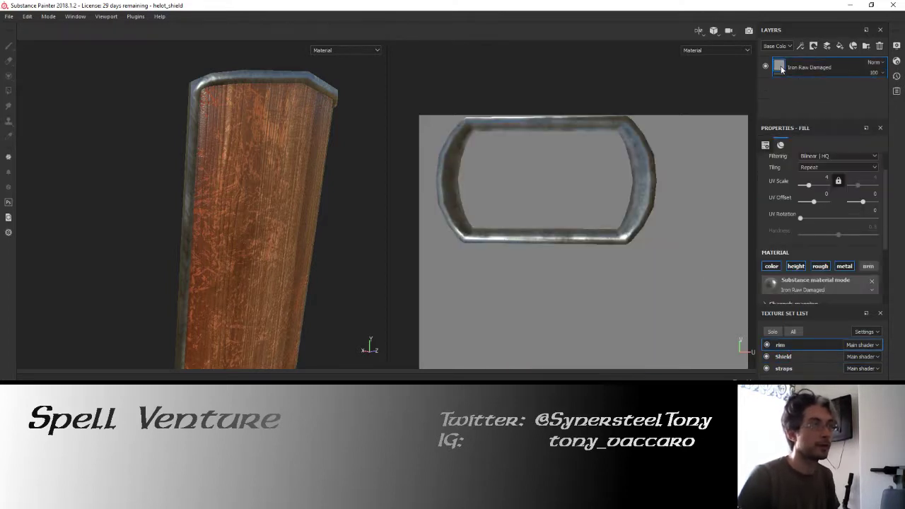
right_click(776, 66)
left_click(792, 73)
right_click(791, 73)
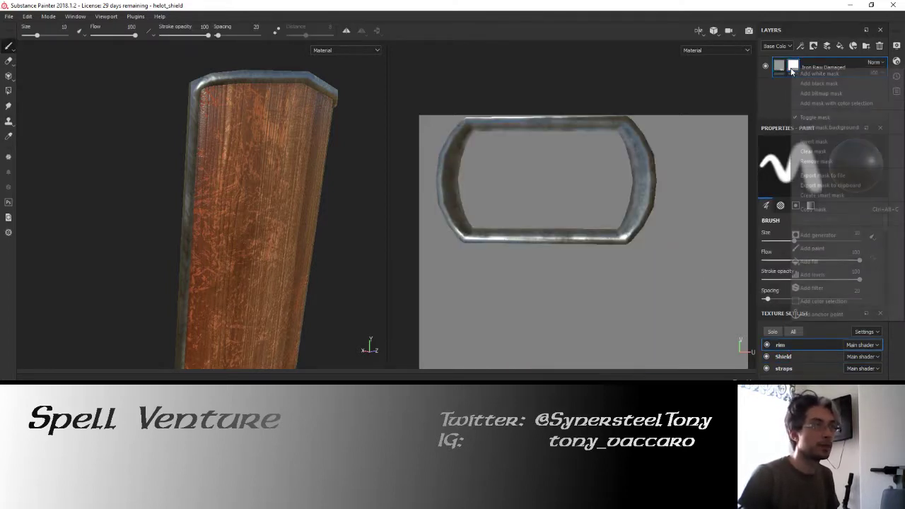
left_click(826, 237)
left_click(843, 167)
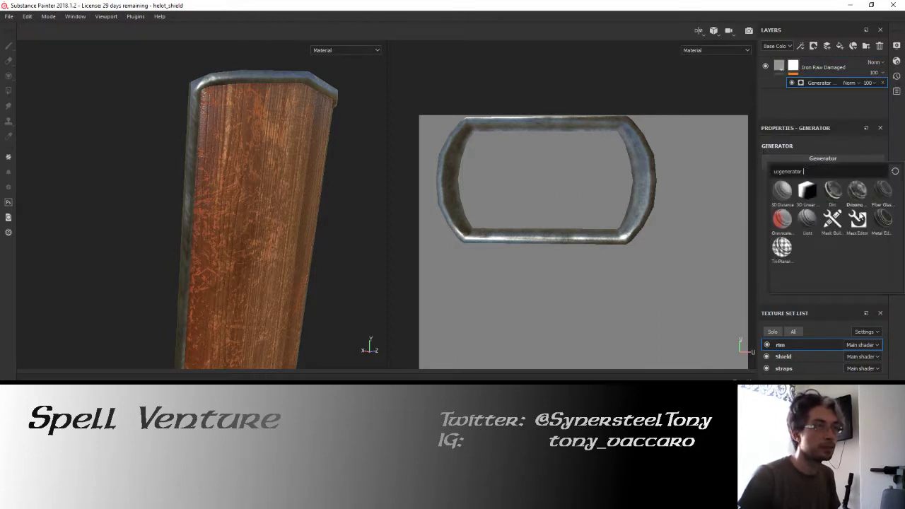
left_click(882, 219)
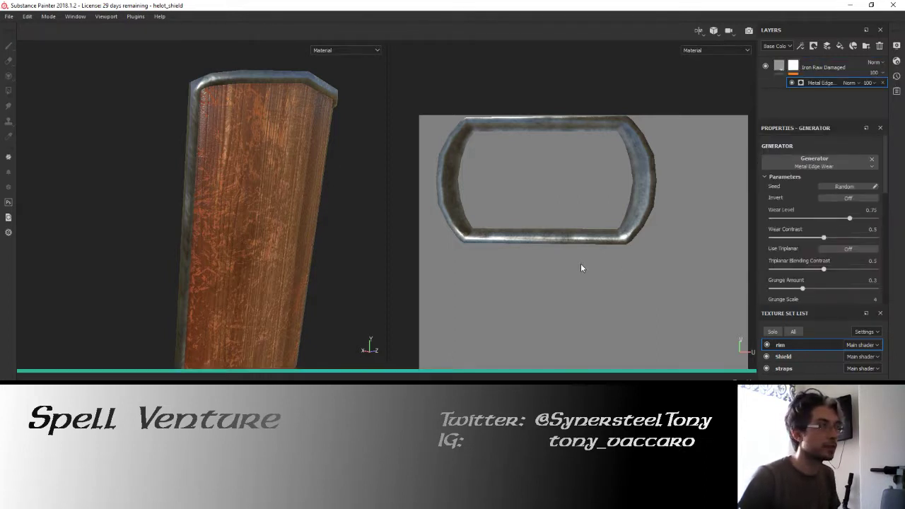
Step: Raise the inverted Metal Edge Wear mask's wear level to about 0.96
mouse_move(291, 149)
left_mouse_down("alt")
mouse_move(253, 191)
mouse_move(298, 149)
mouse_move(827, 204)
left_mouse_up("alt")
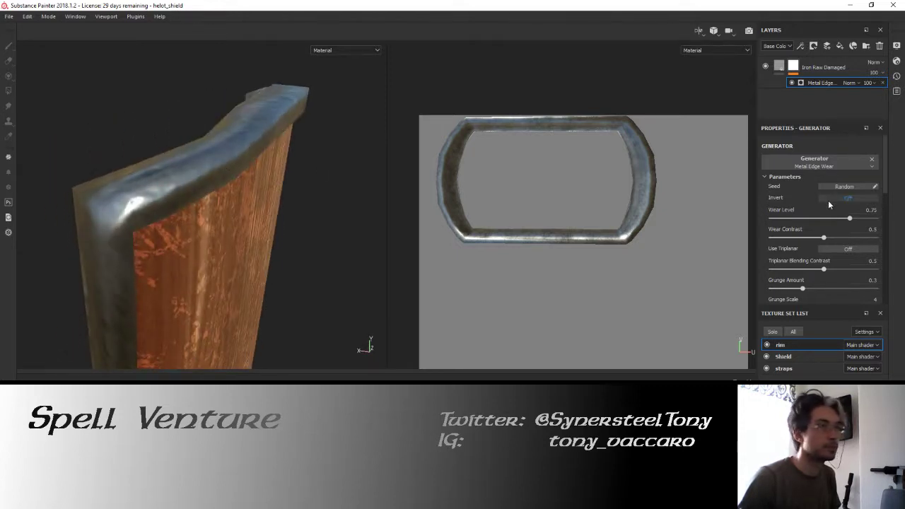
scroll(832, 239, "down", 2)
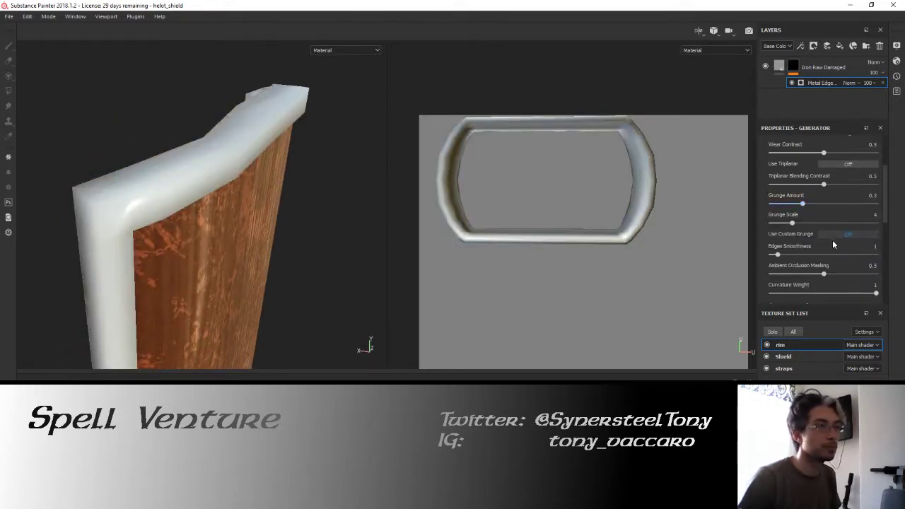
scroll(829, 273, "down", 2)
scroll(827, 249, "up", 4)
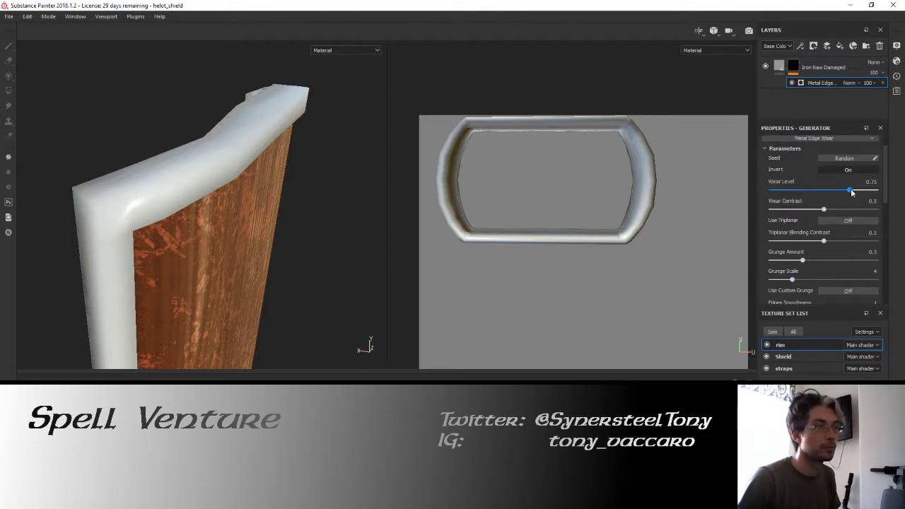
left_click_drag(870, 191, 875, 192)
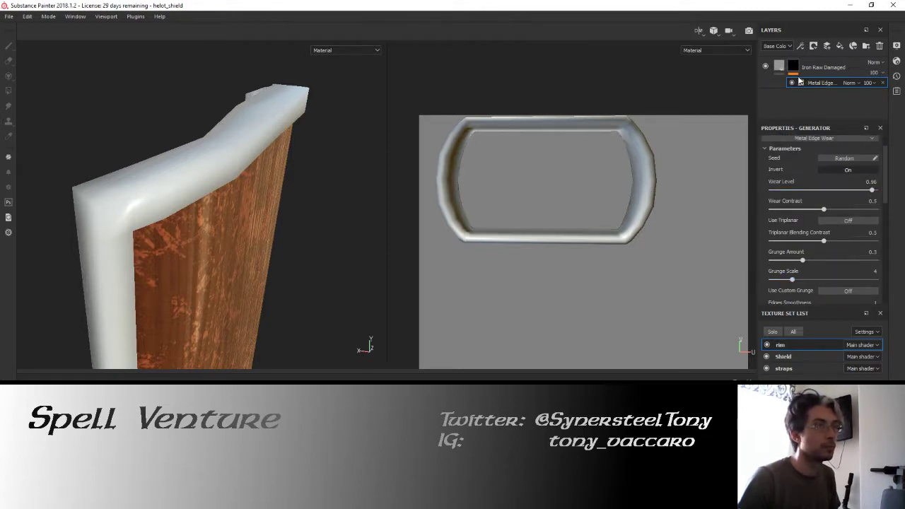
left_click(779, 66)
Step: Duplicate the Iron Raw Damaged layer and darken the copy's base colour
key("ctrl+d")
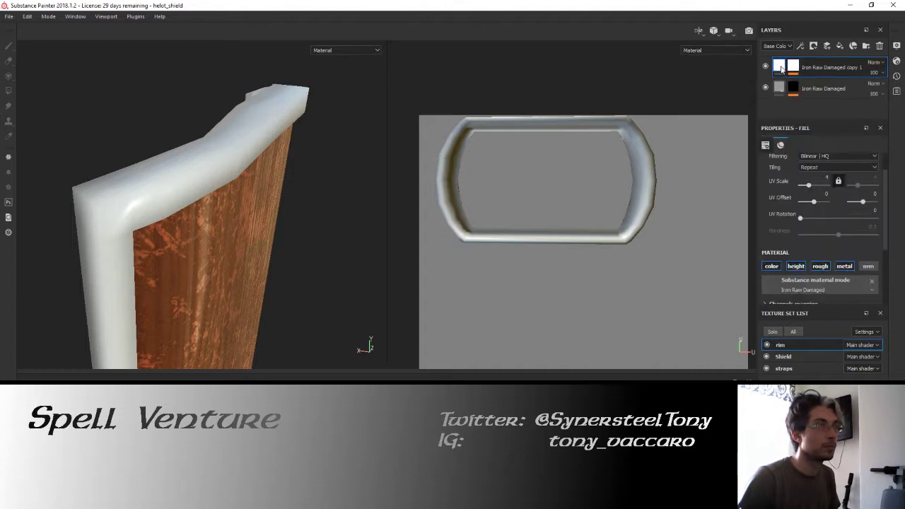
scroll(831, 200, "down", 2)
scroll(832, 198, "down", 1)
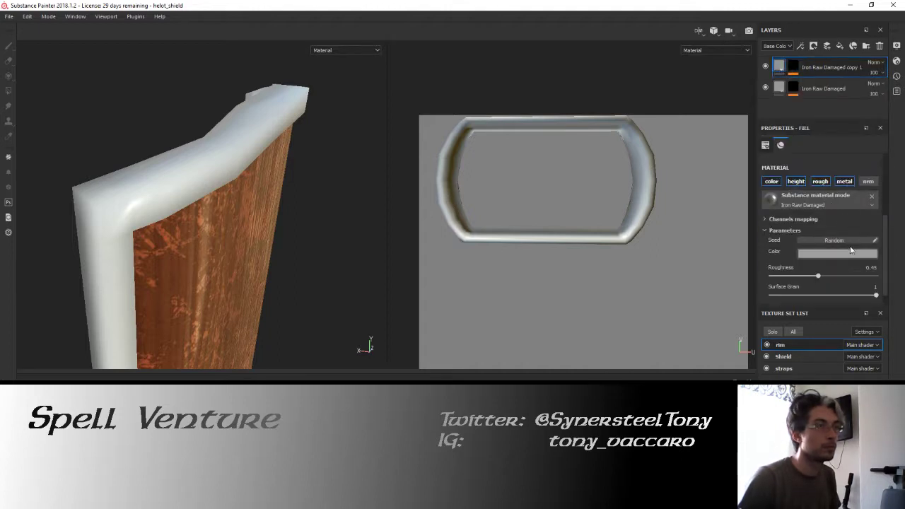
left_click(852, 252)
left_click_drag(891, 331, 891, 333)
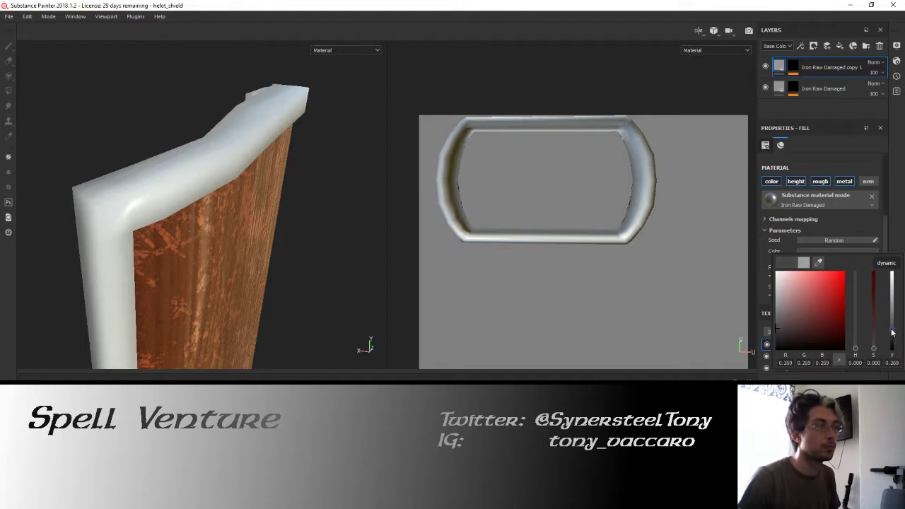
Step: Strip the duplicate's mask and move it below the original iron layer
left_click(793, 67)
right_click(793, 67)
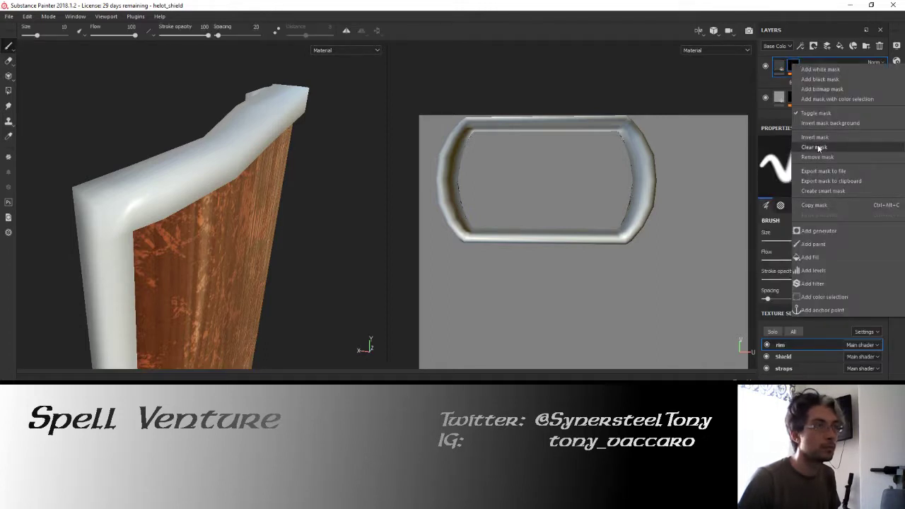
left_click(818, 154)
key("ctrl+z")
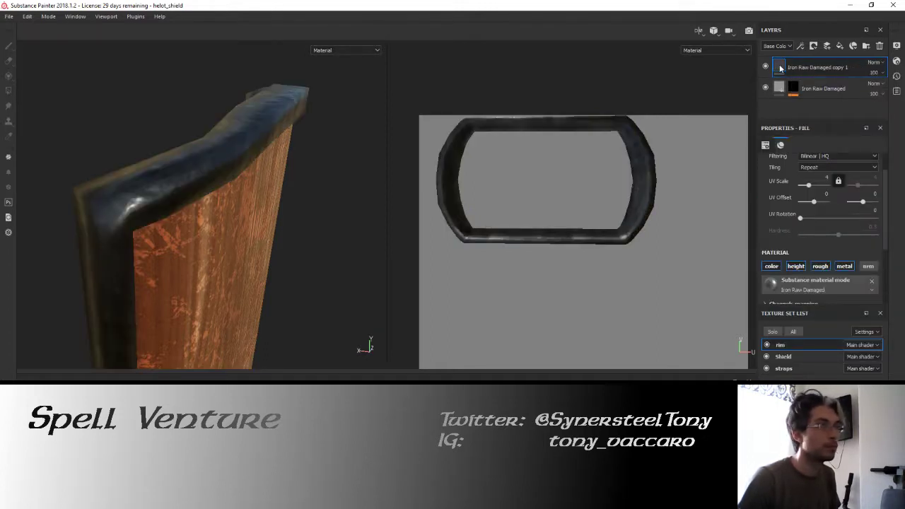
left_click_drag(780, 67, 782, 100)
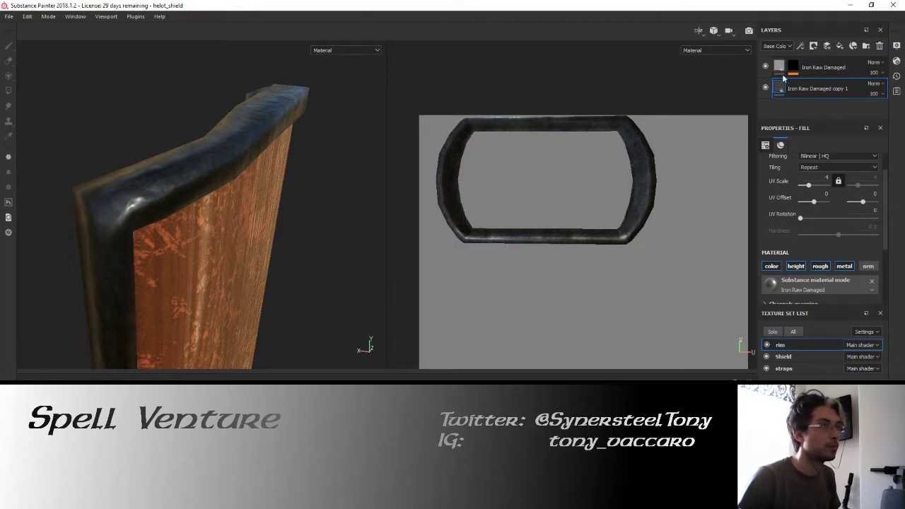
Step: Set the original's Metal Edge Wear to wear level 0.97 with inversion turned off
left_click(793, 66)
scroll(854, 249, "down", 1)
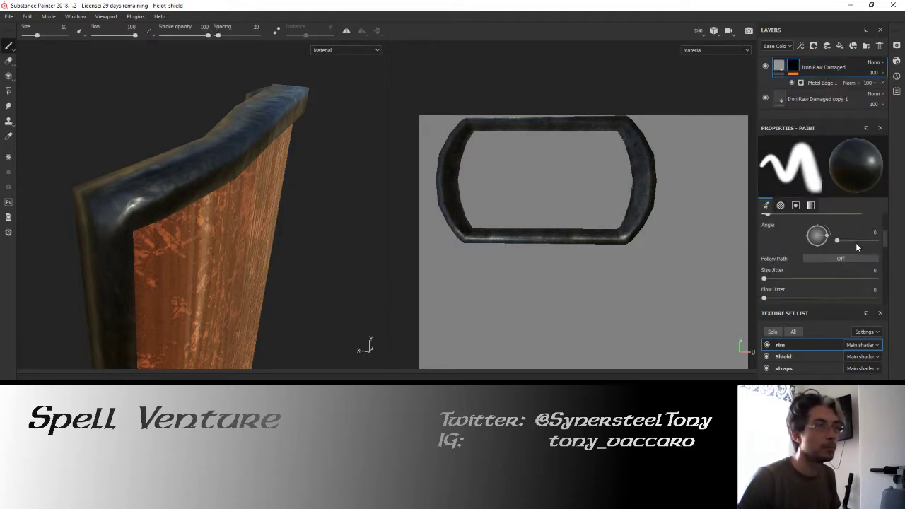
scroll(855, 242, "down", 1)
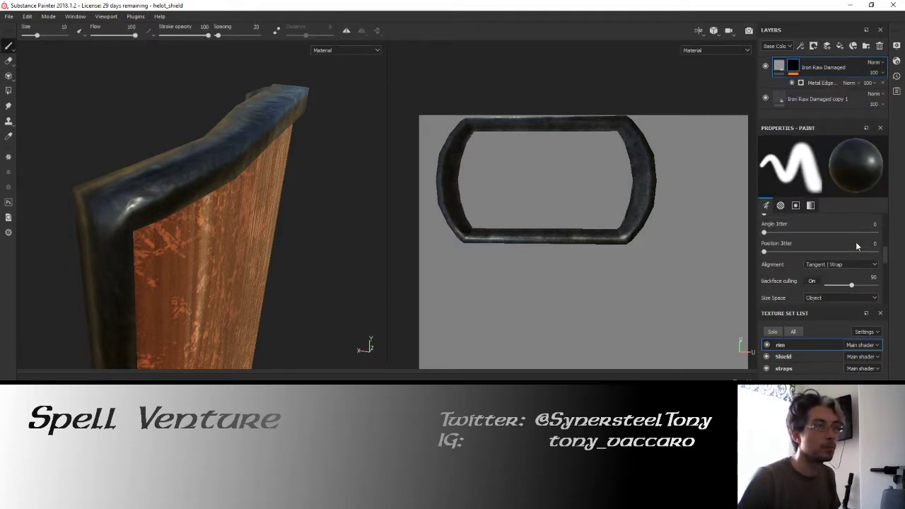
left_click(821, 83)
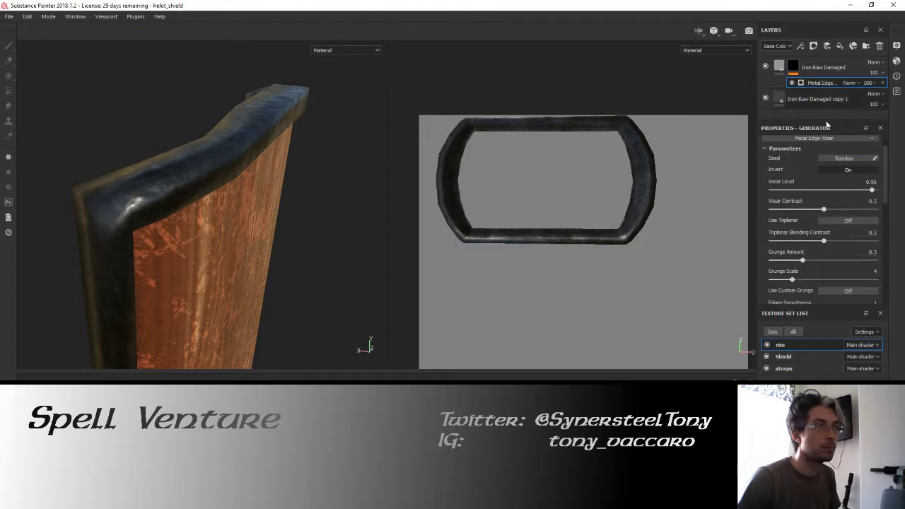
left_click_drag(852, 191, 875, 193)
left_click(857, 169)
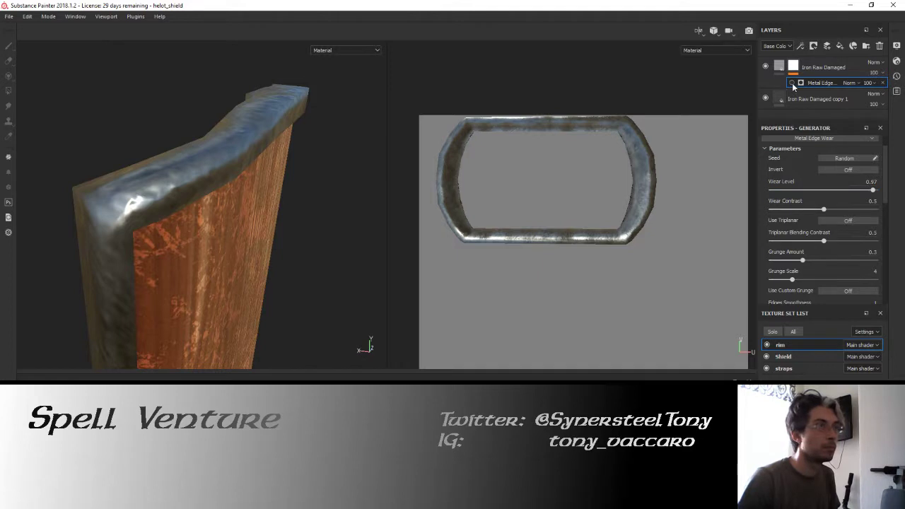
mouse_move(150, 203)
left_mouse_down("alt")
mouse_move(303, 151)
mouse_move(198, 195)
mouse_move(240, 229)
mouse_move(217, 230)
left_mouse_up("alt")
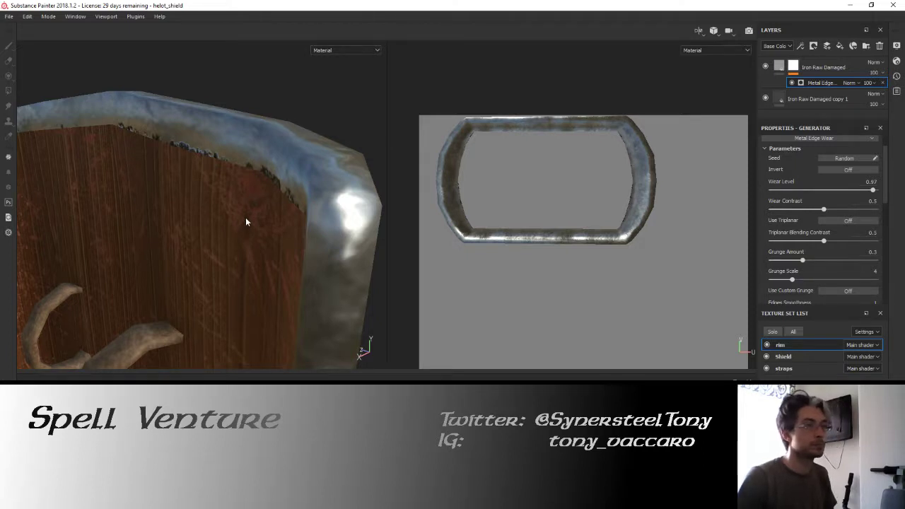
scroll(825, 234, "down", 2)
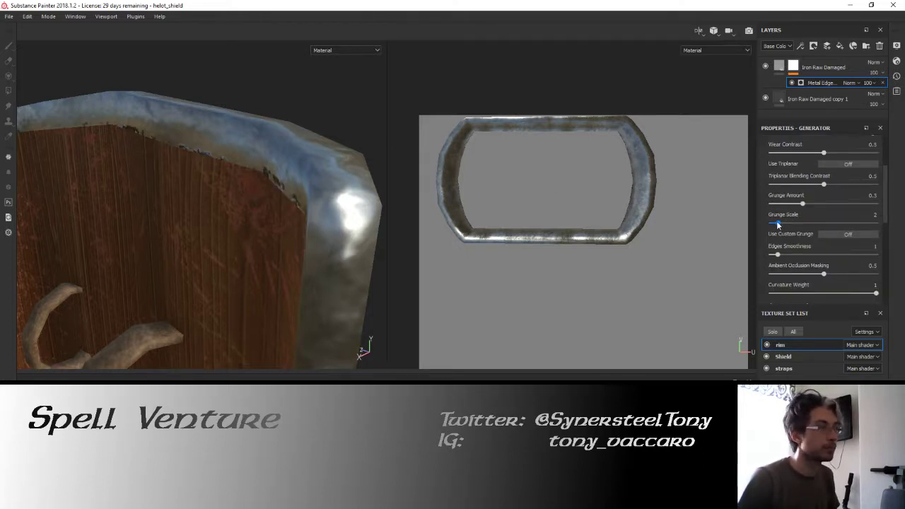
scroll(797, 227, "down", 1)
scroll(797, 226, "up", 4)
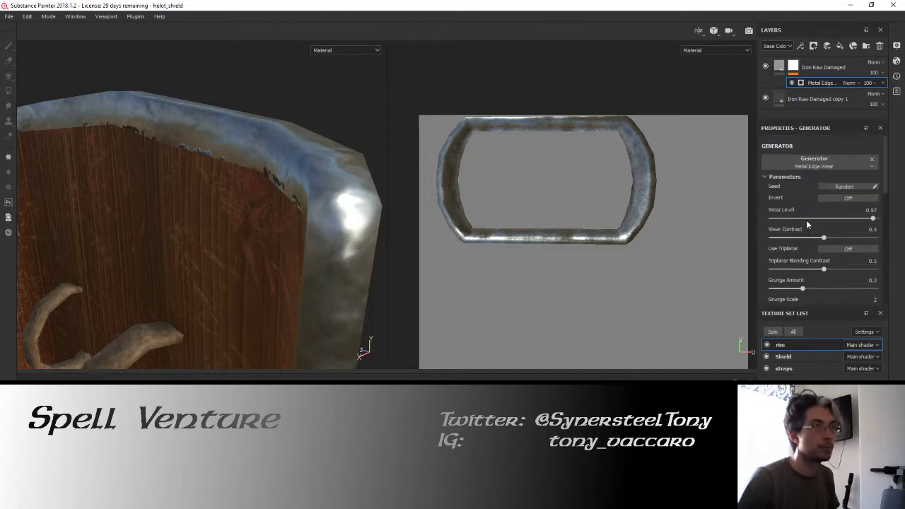
left_click(779, 66)
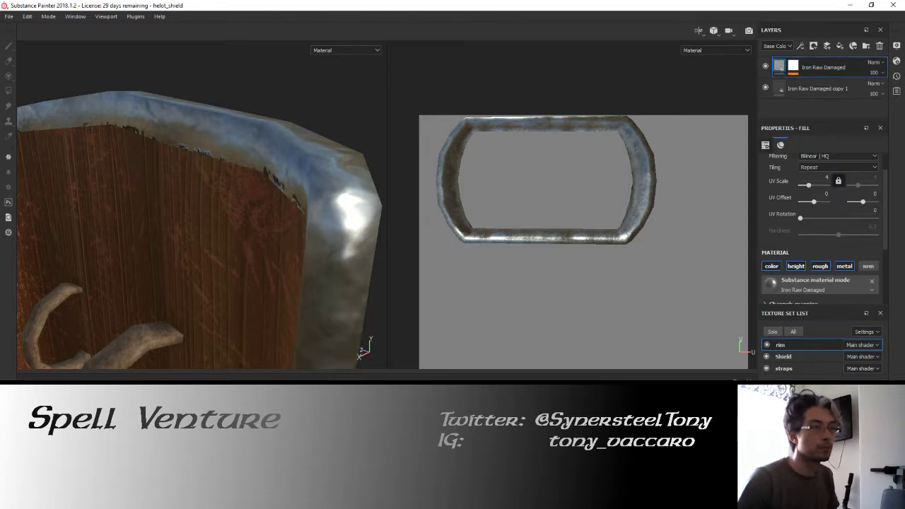
Step: On the rim texture set, move Iron Raw Damaged copy 1 above Iron Raw Damaged
left_click(793, 357)
left_click(770, 344)
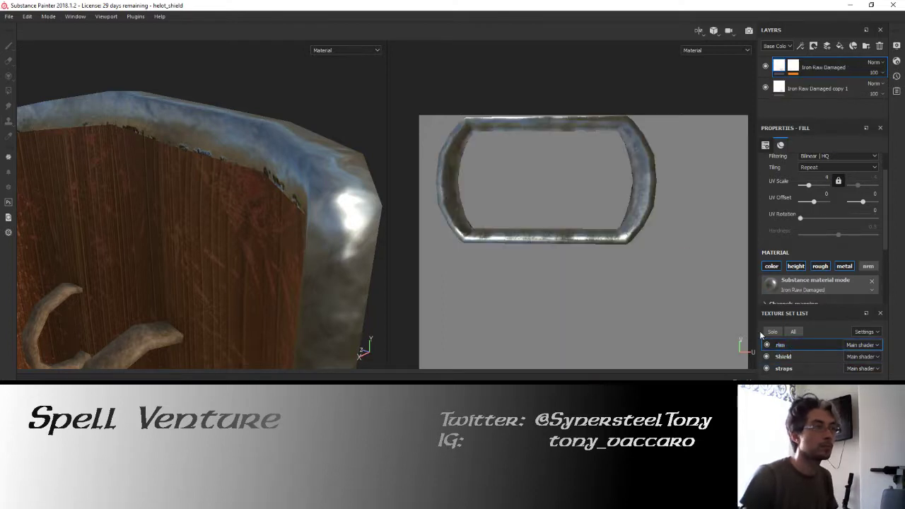
left_click(779, 88)
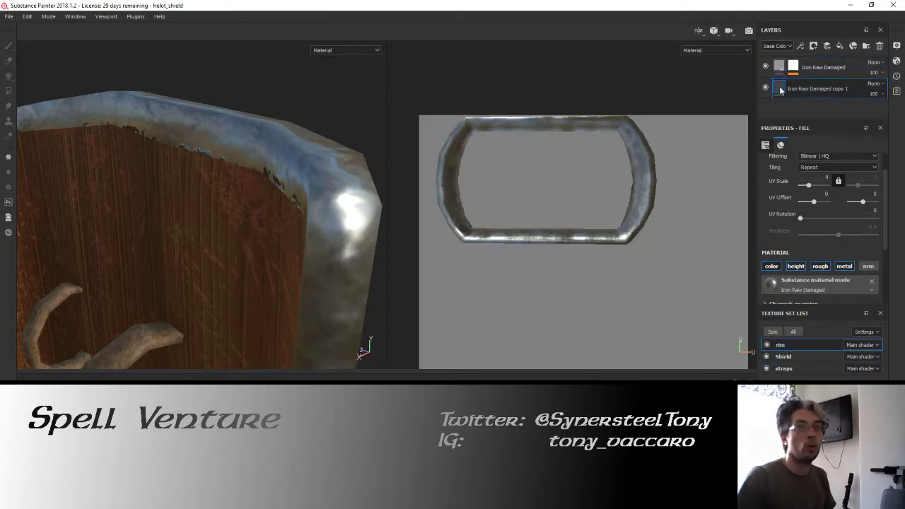
left_click_drag(779, 88, 780, 63)
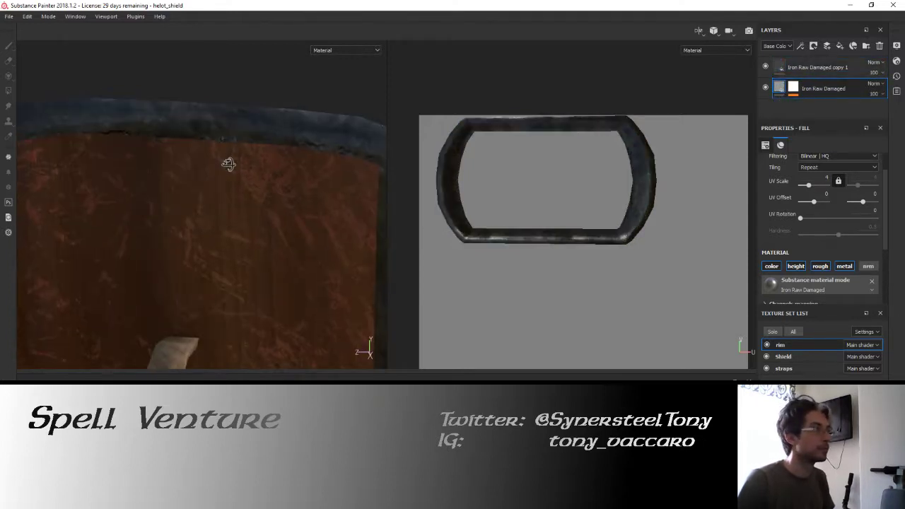
Step: On the Metal Edge Wear mask, raise Curvature Weight and lower Wear Level to 0.48
mouse_move(162, 182)
left_mouse_down("alt")
mouse_move(96, 195)
mouse_move(236, 196)
mouse_move(198, 186)
mouse_move(212, 194)
left_mouse_up("alt")
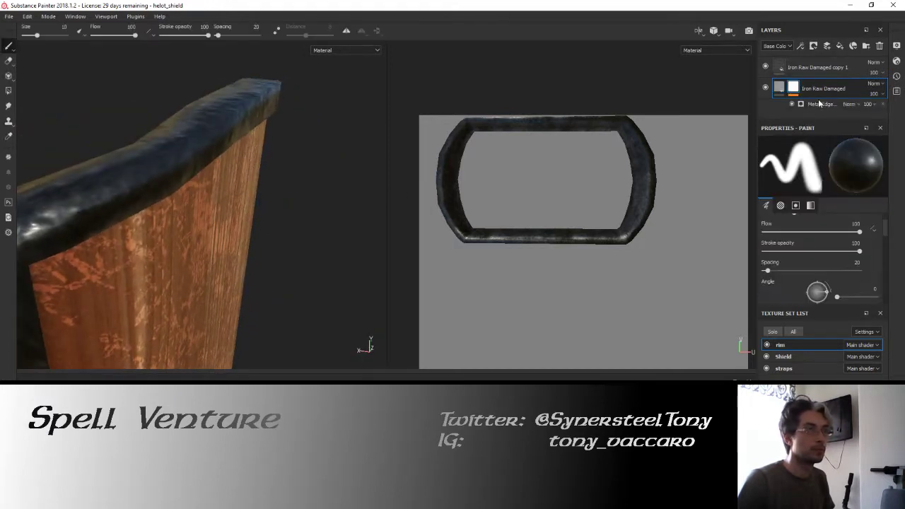
scroll(834, 205, "down", 5)
scroll(830, 235, "down", 2)
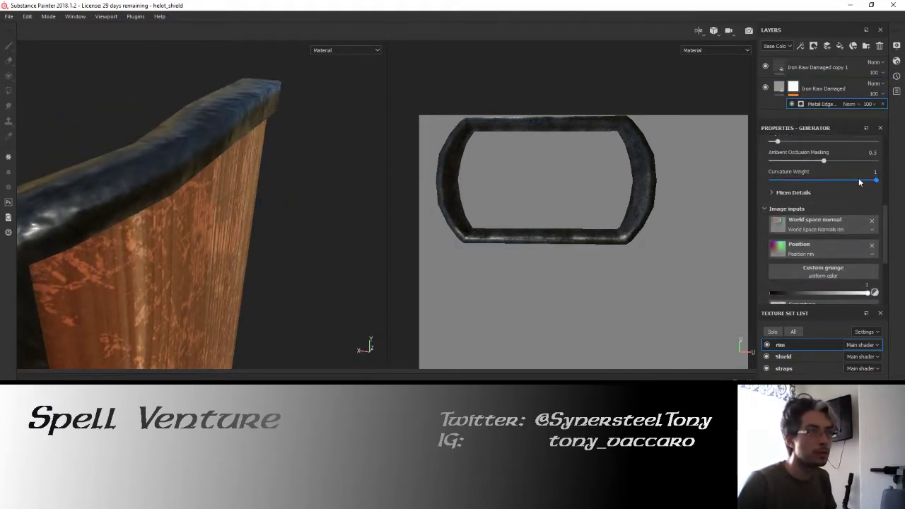
left_click_drag(810, 180, 855, 181)
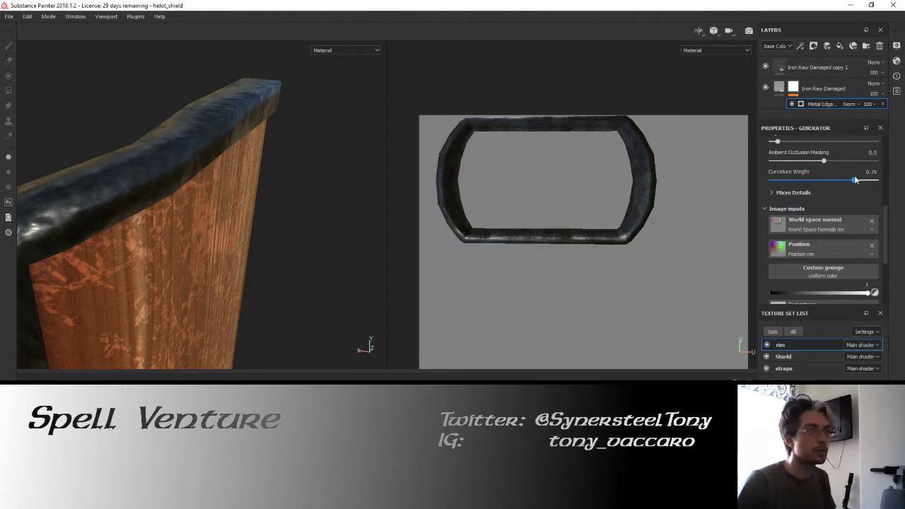
scroll(829, 204, "up", 2)
scroll(827, 200, "up", 2)
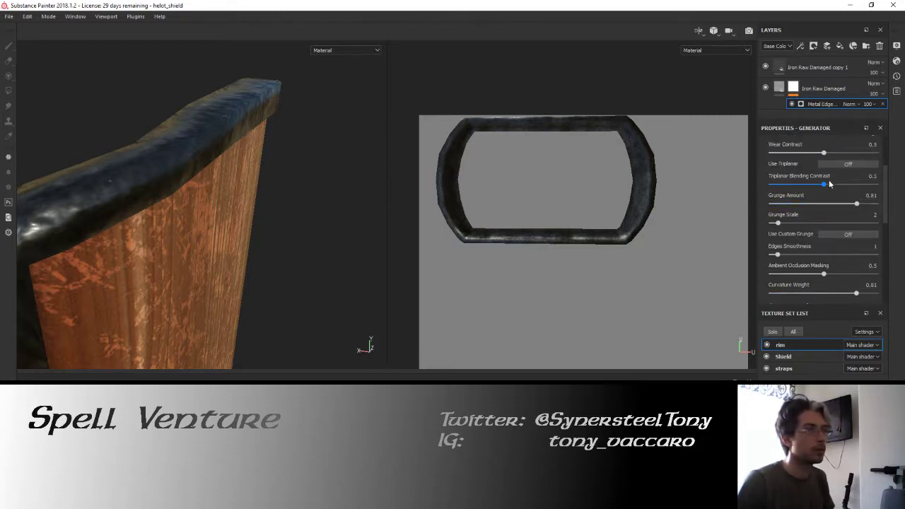
scroll(832, 180, "up", 3)
left_click_drag(861, 219, 811, 221)
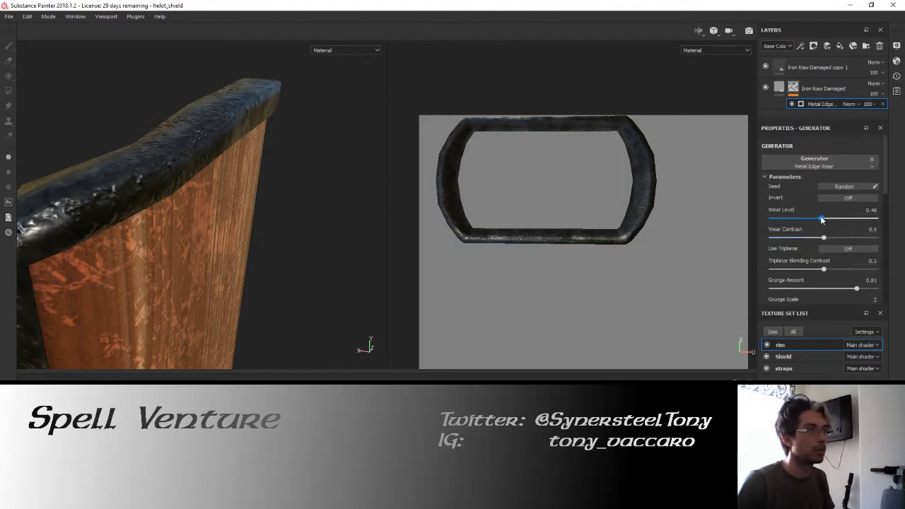
Step: Select the Iron Raw Damaged layer and bring up its fill colour picker
left_click(778, 67)
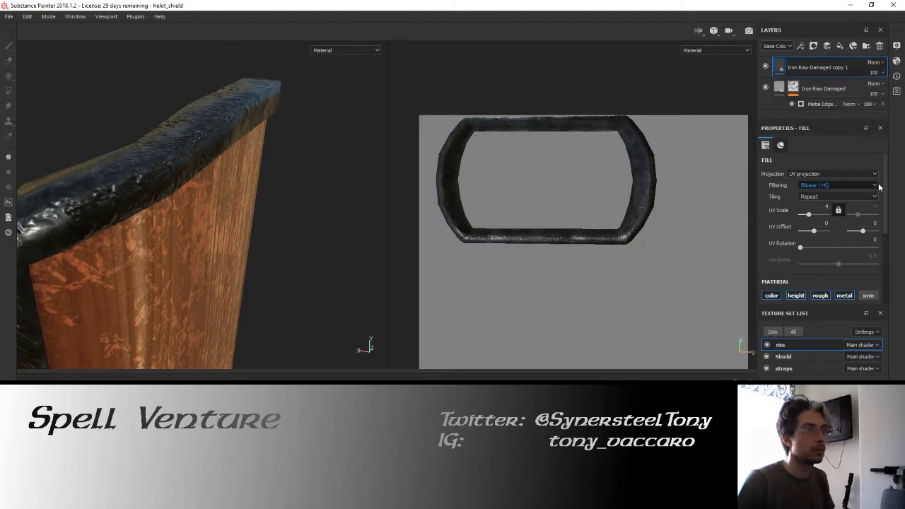
left_click(823, 89)
scroll(865, 217, "down", 2)
scroll(866, 216, "down", 2)
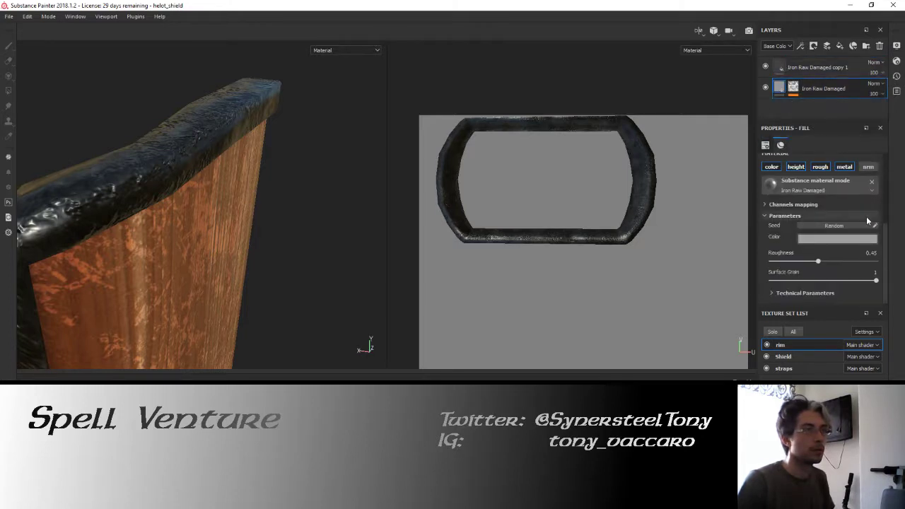
left_click(860, 238)
Step: Lighten Iron Raw Damaged's grey fill colour and brighten copy 1's colour toward silver
mouse_move(892, 286)
left_mouse_down()
mouse_move(892, 274)
mouse_move(894, 293)
left_mouse_up()
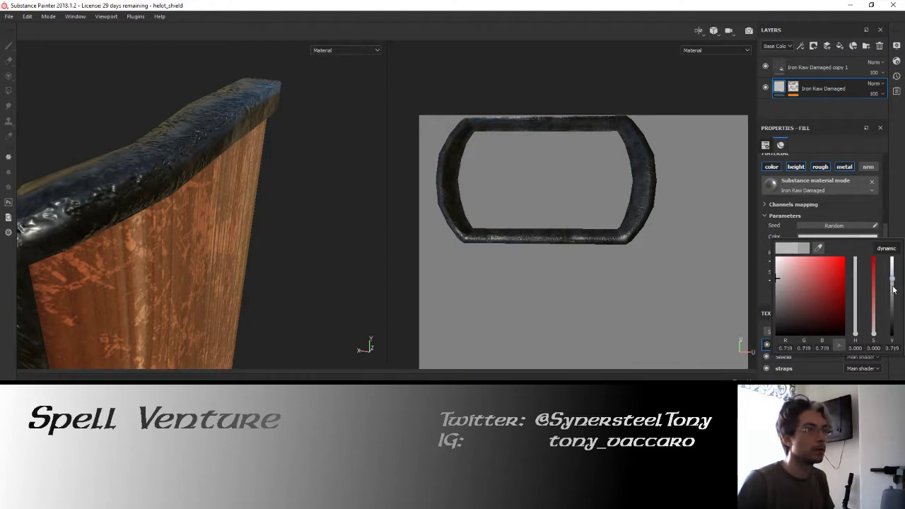
left_click(803, 90)
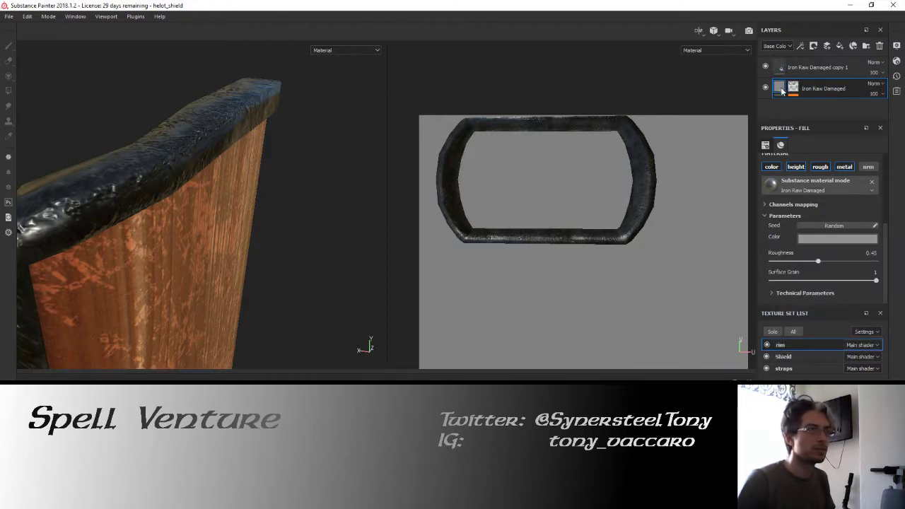
left_click(837, 238)
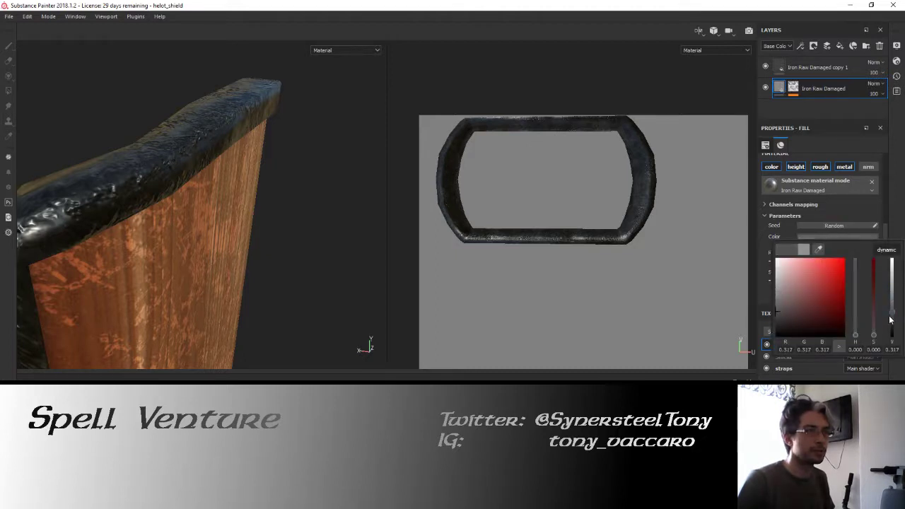
left_click(778, 65)
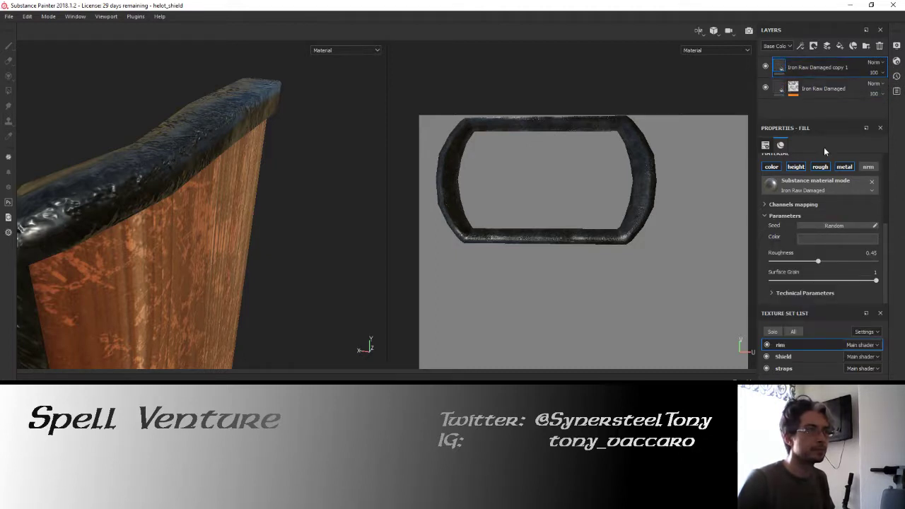
left_click(836, 238)
mouse_move(891, 317)
left_mouse_down()
mouse_move(893, 283)
mouse_move(892, 314)
left_mouse_up()
left_click(306, 137)
Step: Inspect the rim up close, toggling the Iron Raw Damaged copy 1 layer's visibility
mouse_move(307, 137)
left_mouse_down("alt")
mouse_move(228, 112)
mouse_move(181, 120)
mouse_move(167, 154)
mouse_move(232, 138)
mouse_move(280, 139)
mouse_move(142, 147)
mouse_move(162, 141)
mouse_move(199, 173)
mouse_move(324, 160)
mouse_move(247, 187)
mouse_move(201, 167)
mouse_move(277, 174)
mouse_move(239, 207)
left_mouse_up("alt")
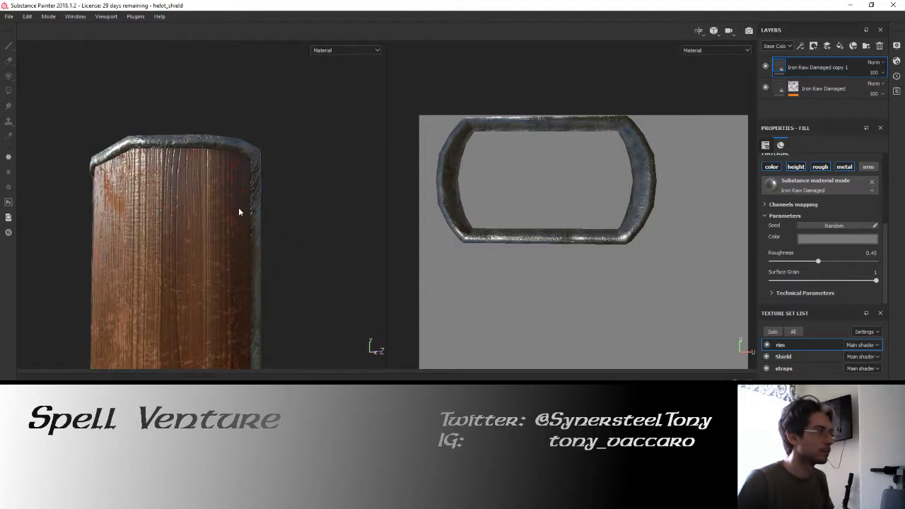
left_click(248, 263)
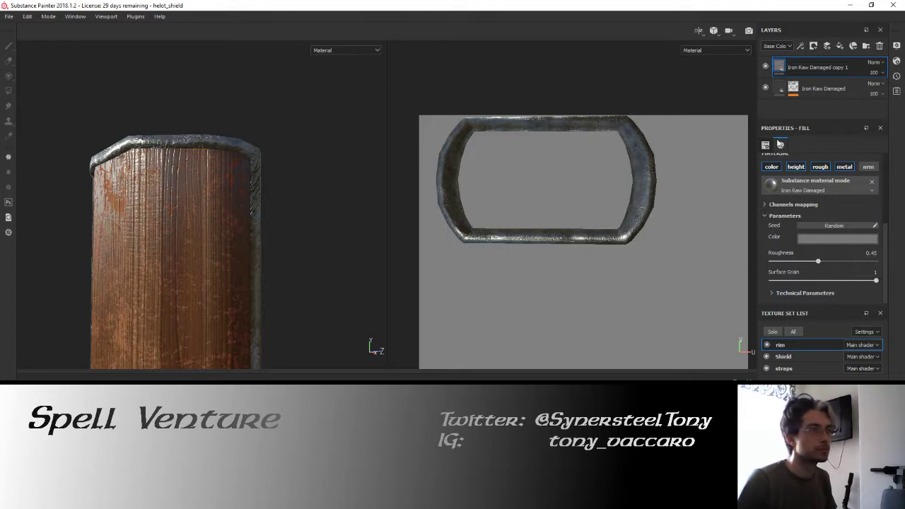
left_click(765, 67)
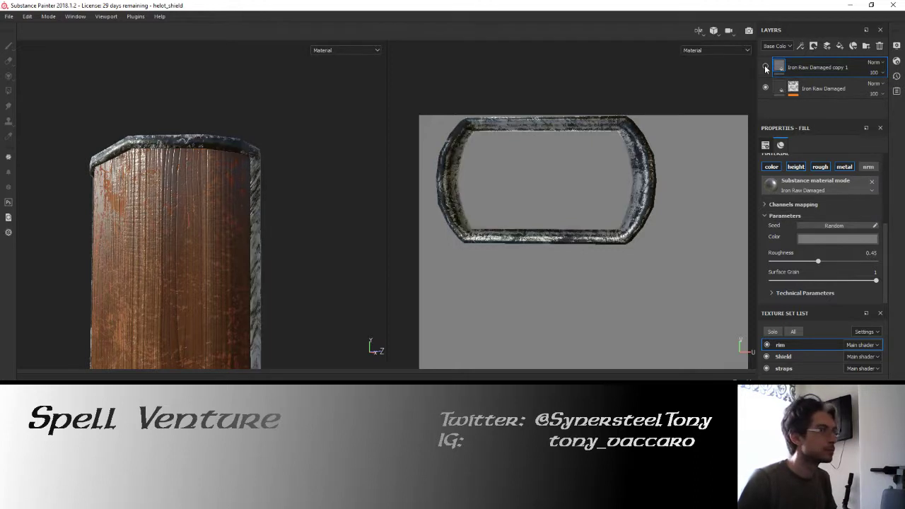
mouse_move(282, 142)
left_mouse_down("alt")
mouse_move(287, 208)
mouse_move(297, 200)
mouse_move(287, 199)
left_mouse_up("alt")
Step: Invert the Metal Edge Wear mask on Iron Raw Damaged and show the copy layer
left_click(793, 88)
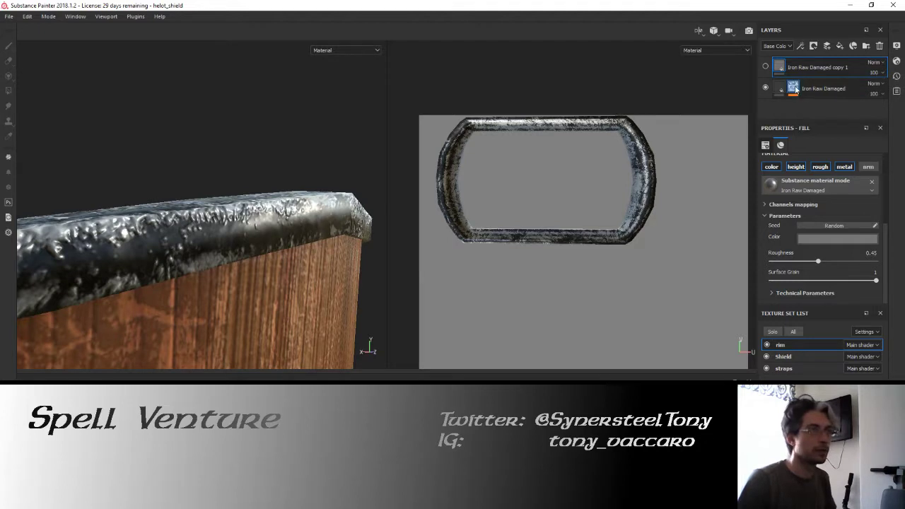
left_click(820, 104)
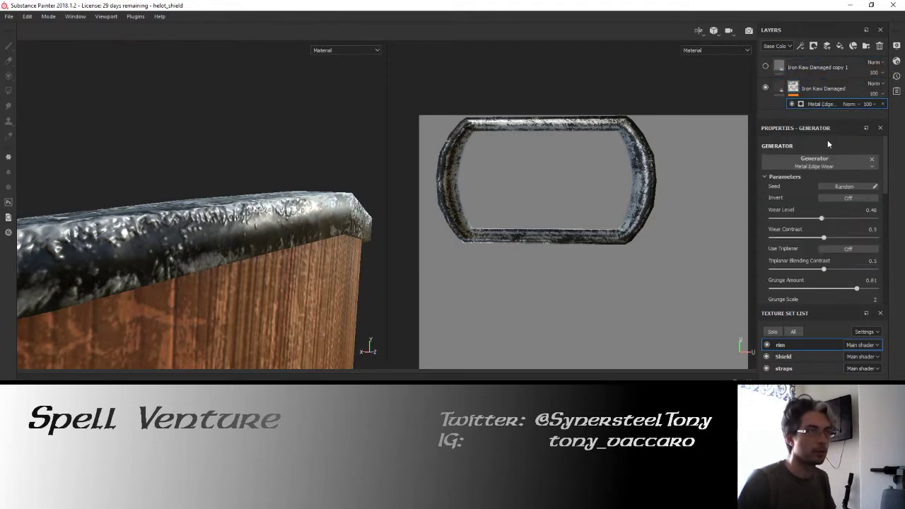
left_click(838, 197)
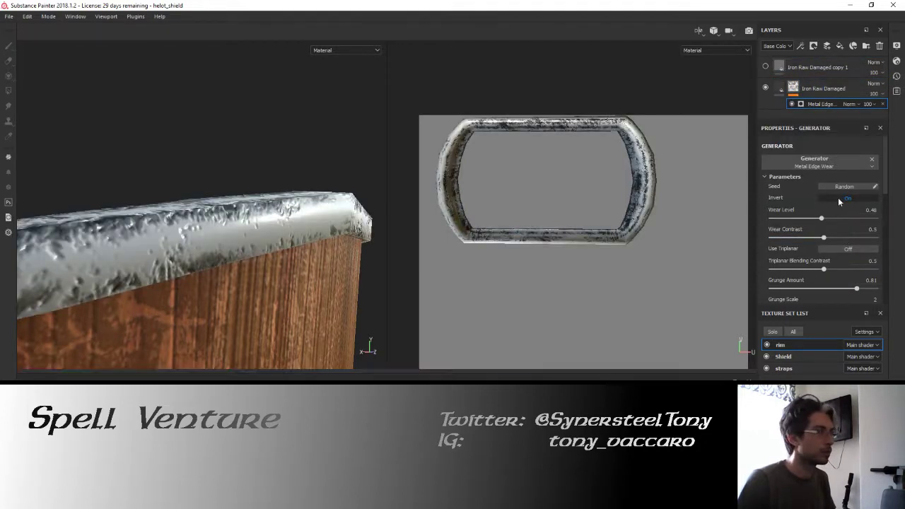
left_click_drag(248, 210, 297, 191, "alt")
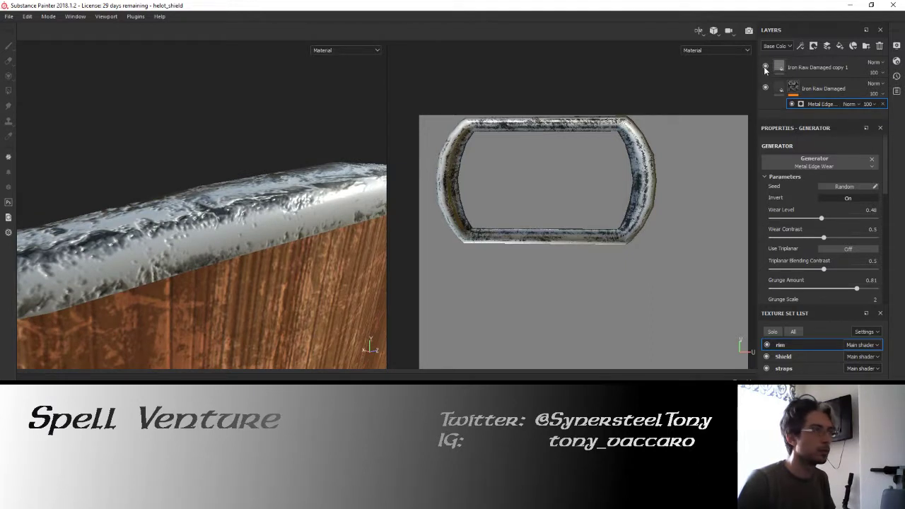
left_click(765, 66)
Step: Darken copy 1's colour to 0.353 and lighten Iron Raw Damaged's colour to 0.665 grey
left_click(785, 67)
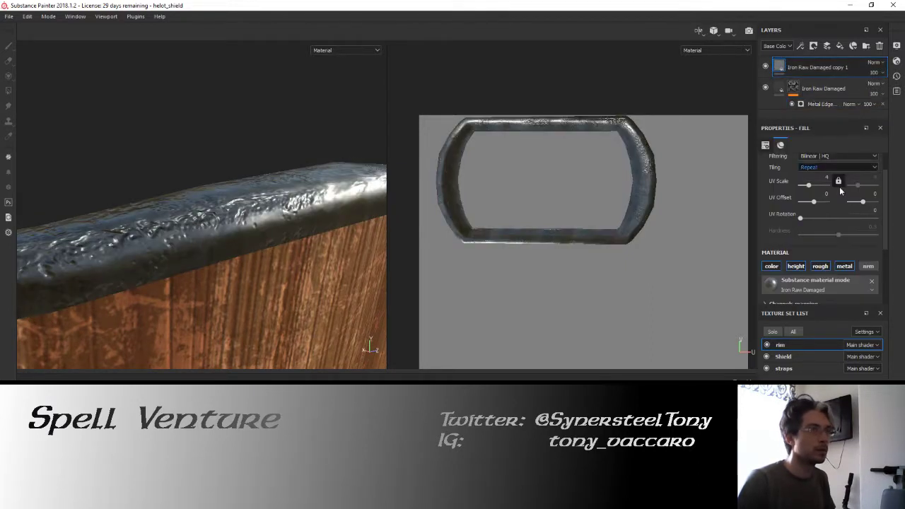
scroll(857, 241, "up", 2)
left_click(858, 255)
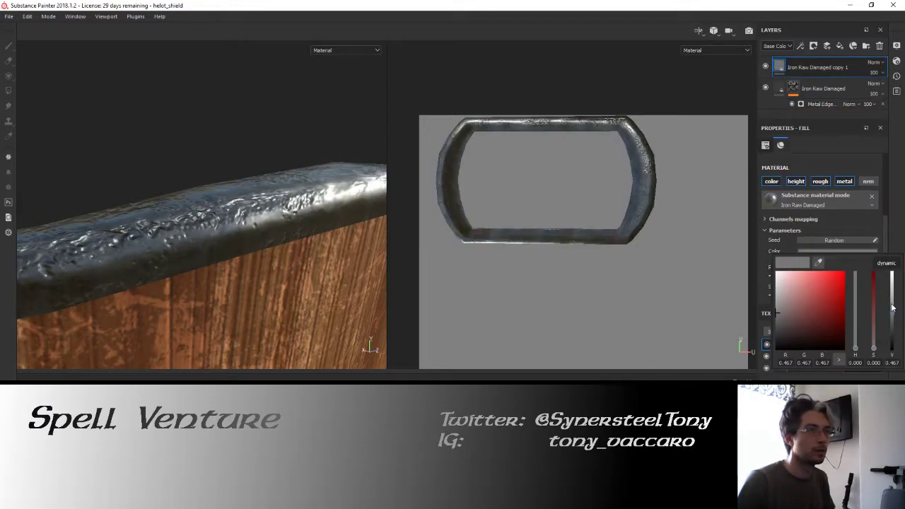
left_click_drag(891, 309, 892, 303)
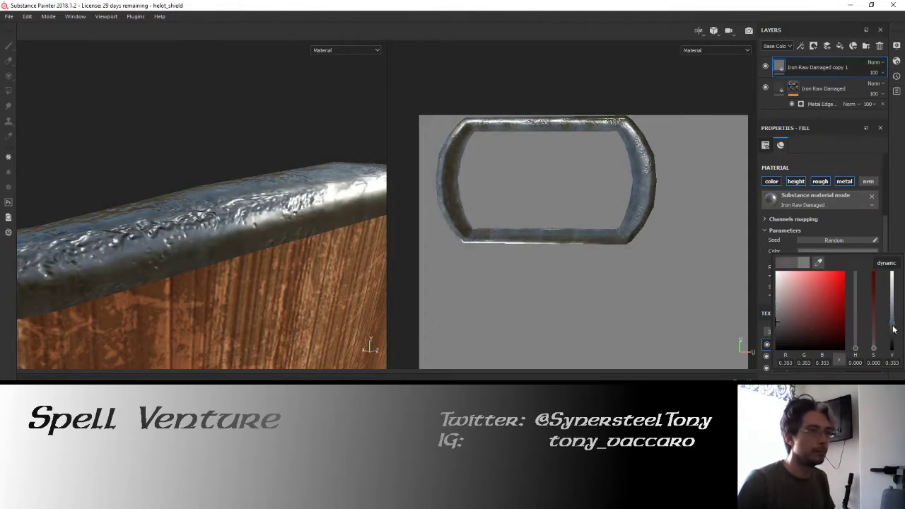
left_click_drag(893, 303, 891, 330)
left_click(781, 89)
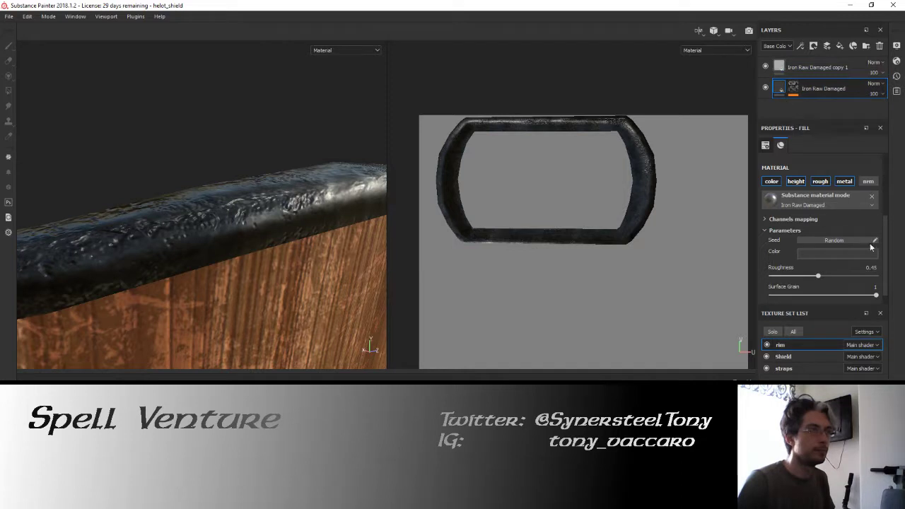
left_click(837, 253)
left_click_drag(894, 305, 892, 306)
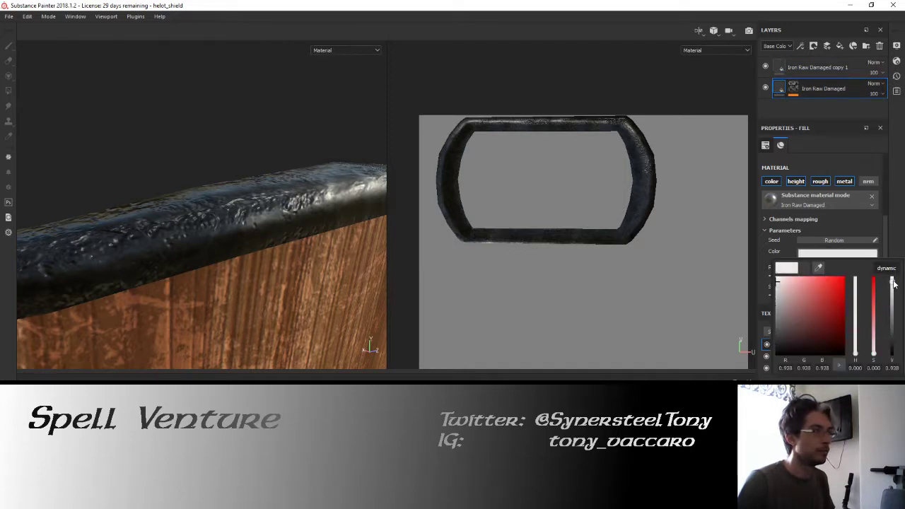
left_click(780, 88)
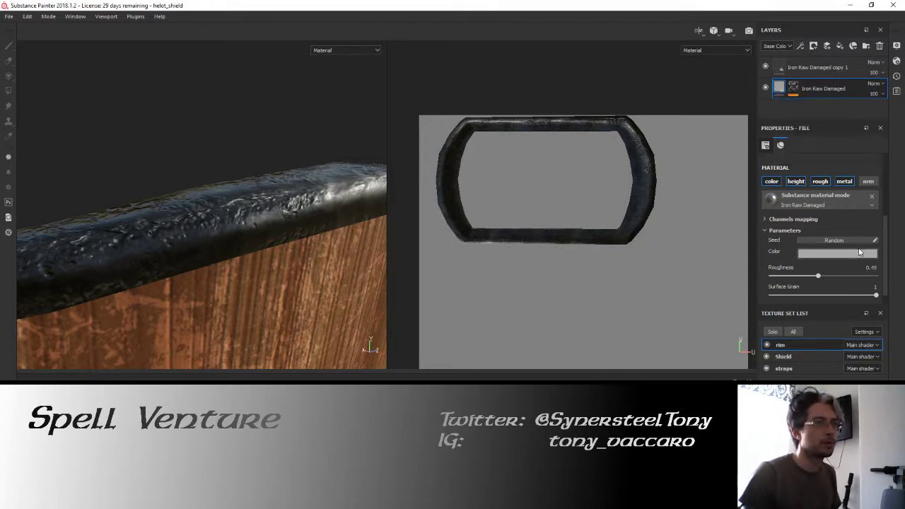
Step: Reduce the Iron Raw Damaged material's UV scale from 4 to 1
scroll(859, 249, "up", 3)
scroll(859, 248, "up", 1)
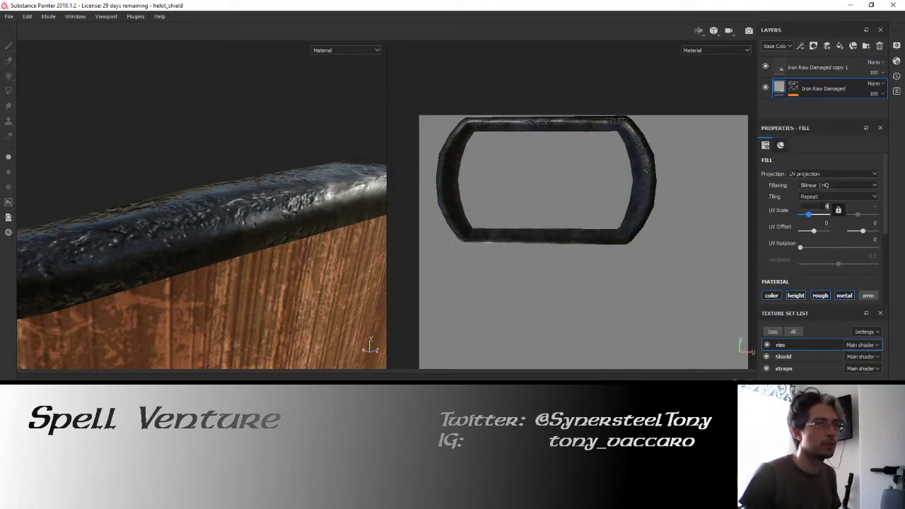
left_click_drag(809, 213, 804, 213)
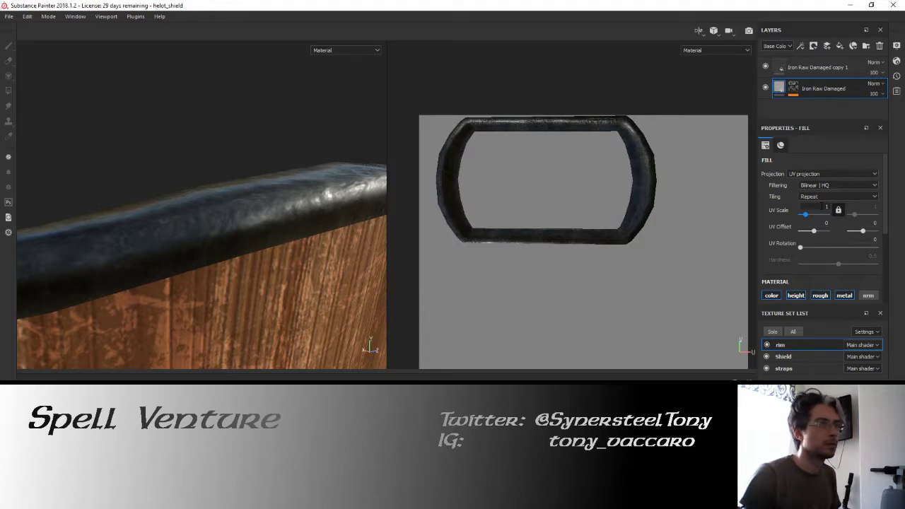
type("4")
left_click(781, 65)
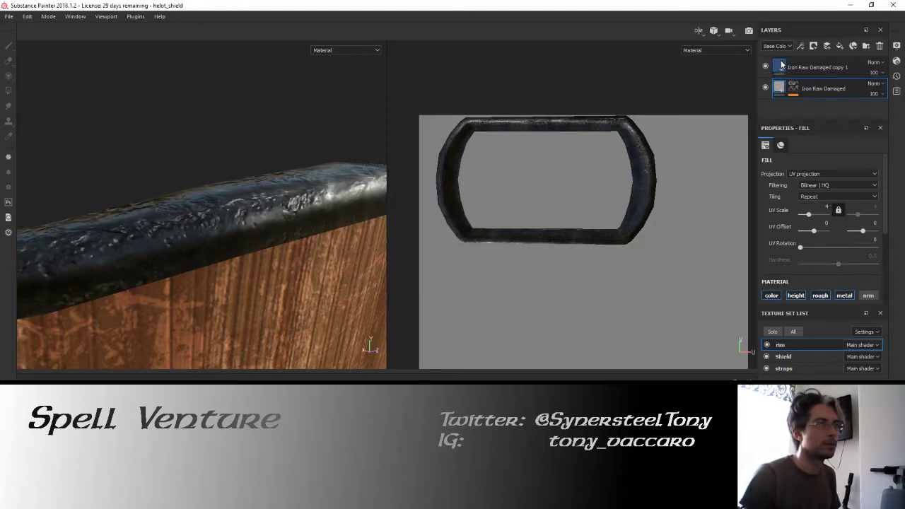
mouse_move(315, 160)
left_mouse_down("alt")
mouse_move(254, 157)
mouse_move(265, 253)
mouse_move(280, 239)
mouse_move(276, 162)
mouse_move(318, 196)
mouse_move(269, 212)
mouse_move(297, 233)
left_mouse_up("alt")
Step: Darken Iron Raw Damaged's colour to 0.317 and brighten copy 1's colour to 0.611
left_click(820, 89)
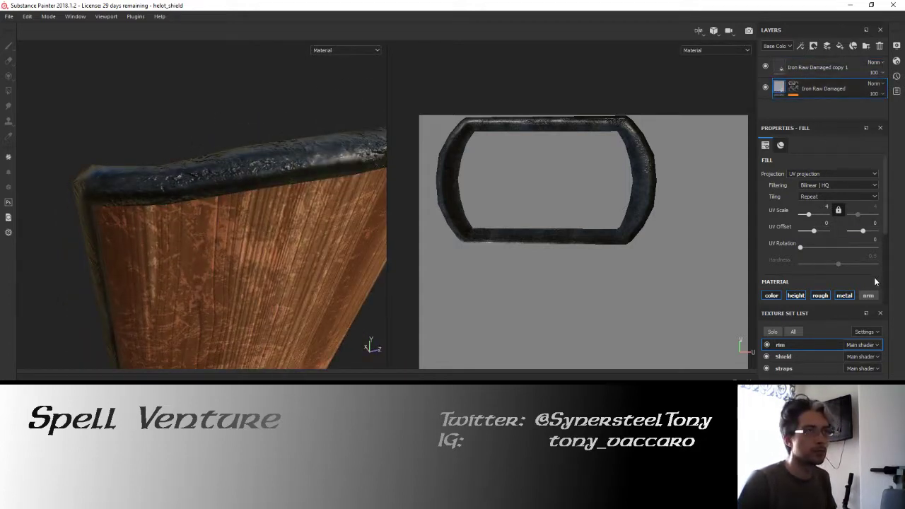
scroll(858, 281, "down", 2)
scroll(847, 287, "down", 2)
left_click(841, 253)
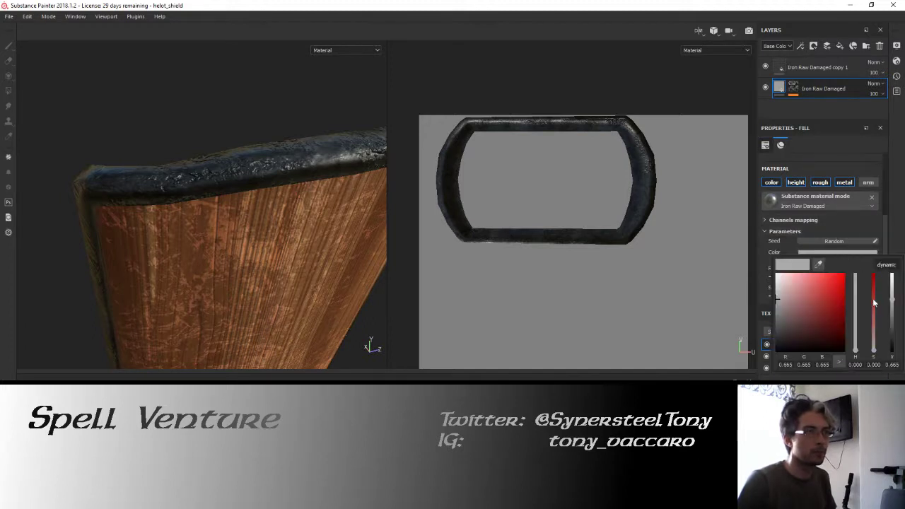
mouse_move(892, 300)
left_mouse_down()
mouse_move(896, 331)
mouse_move(896, 293)
left_mouse_up()
left_click(813, 68)
left_click(837, 253)
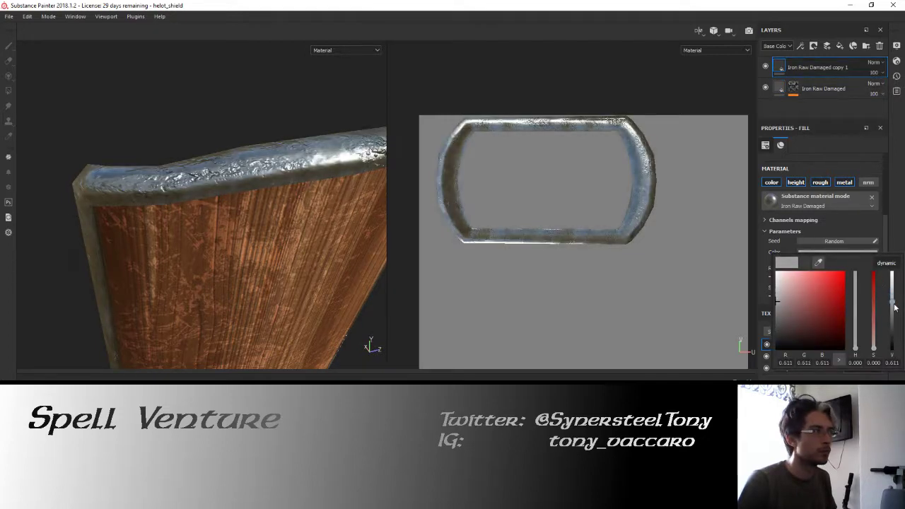
mouse_move(384, 179)
left_mouse_down("alt")
mouse_move(310, 160)
mouse_move(219, 156)
left_mouse_up("alt")
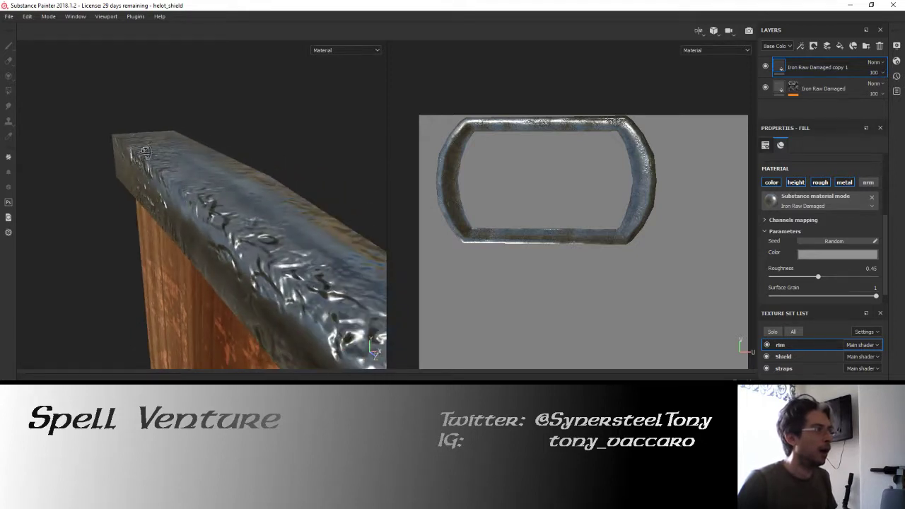
left_click_drag(219, 156, 241, 163, "alt")
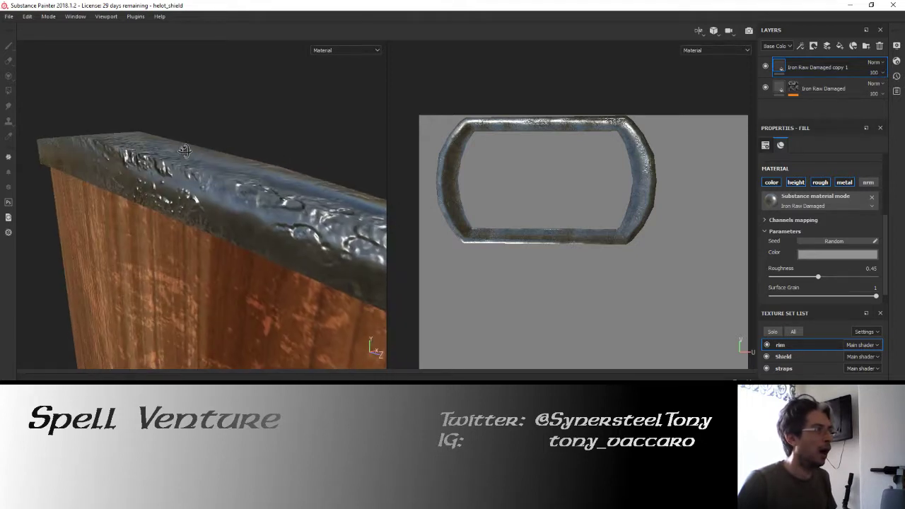
Step: Delete the Iron Raw Damaged copy and compare the rim with the remaining iron layer toggled
left_click(765, 67)
key("Delete")
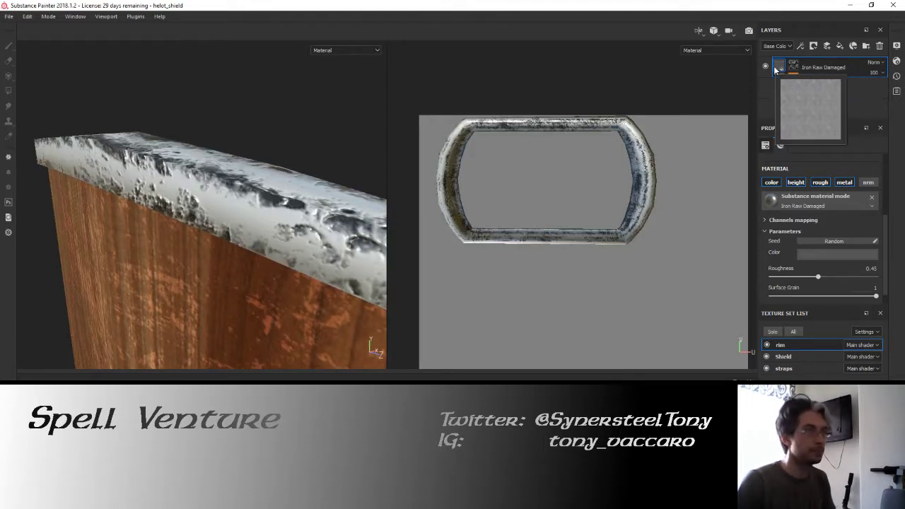
left_click(766, 68)
left_click(766, 67)
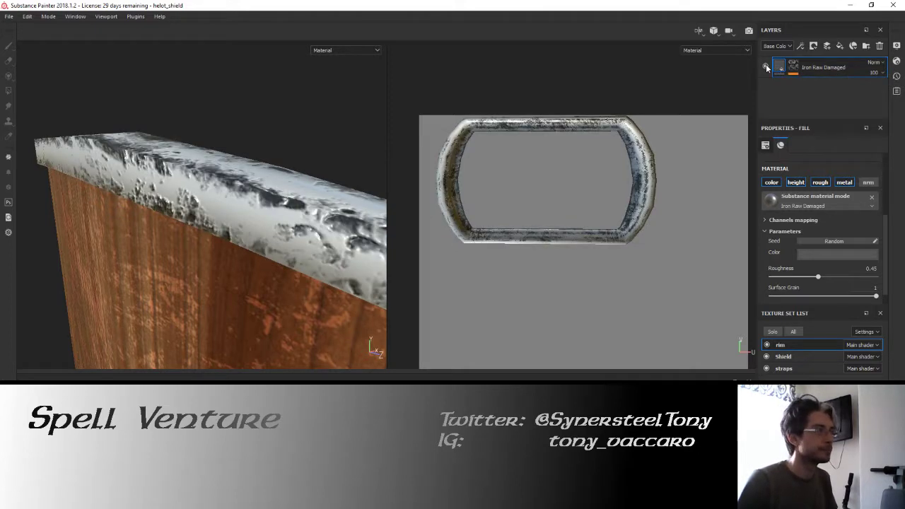
left_click(765, 67)
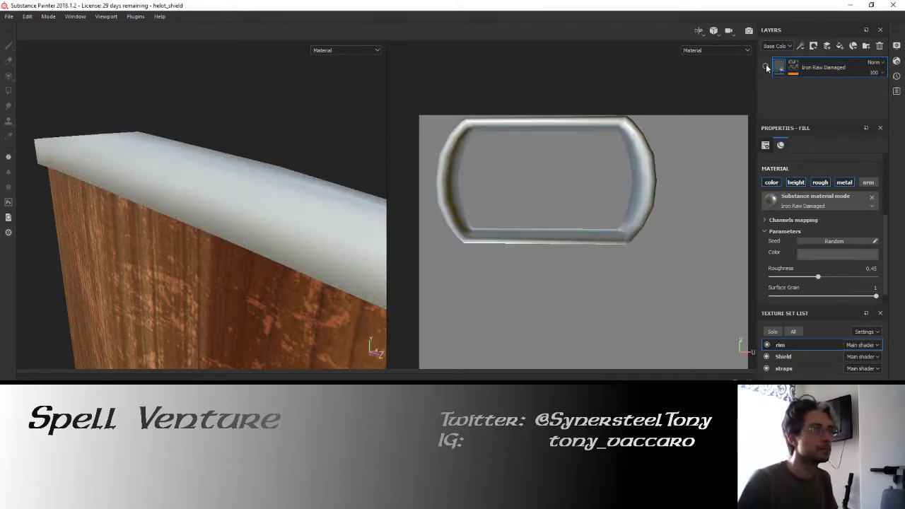
left_click(766, 67)
Step: Disable and re-enable the Iron Raw Damaged layer's mask to compare the rim
right_click(804, 74)
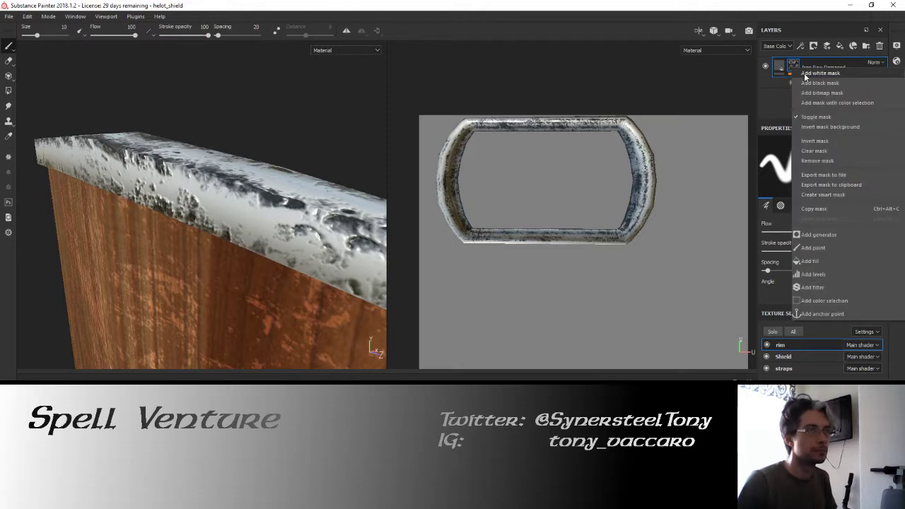
left_click(814, 117)
mouse_move(258, 147)
left_mouse_down("alt")
mouse_move(240, 162)
mouse_move(275, 162)
mouse_move(198, 149)
left_mouse_up("alt")
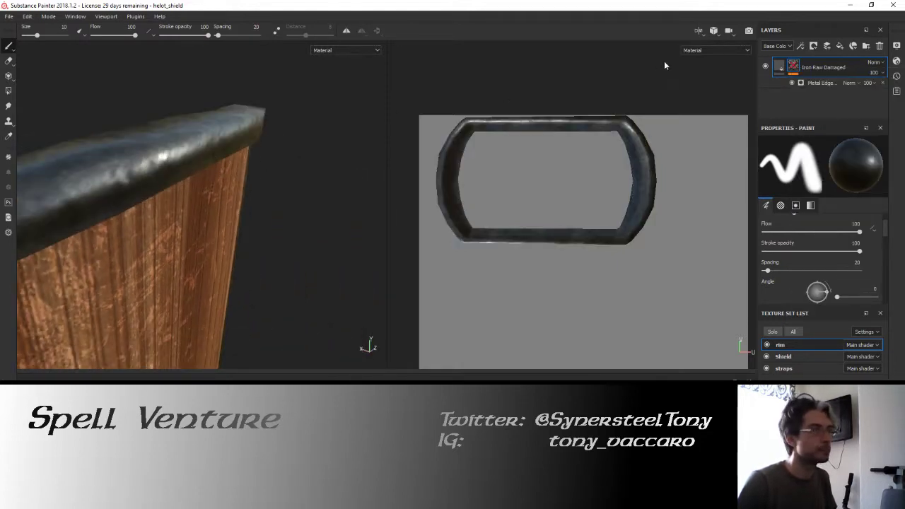
right_click(793, 74)
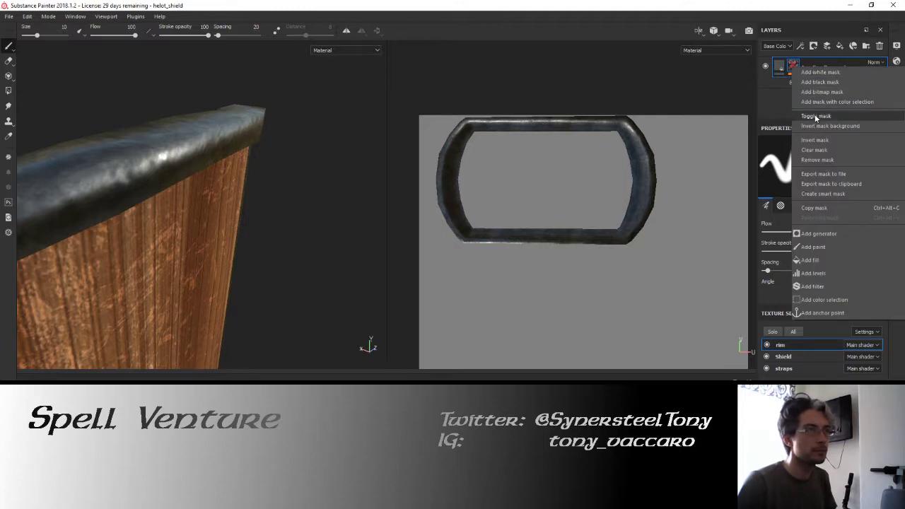
left_click(815, 114)
left_click_drag(137, 121, 212, 152, "alt")
Step: Duplicate Iron Raw Damaged, clear the copy's mask and brighten its colour to 0.641 silver
left_click(778, 71)
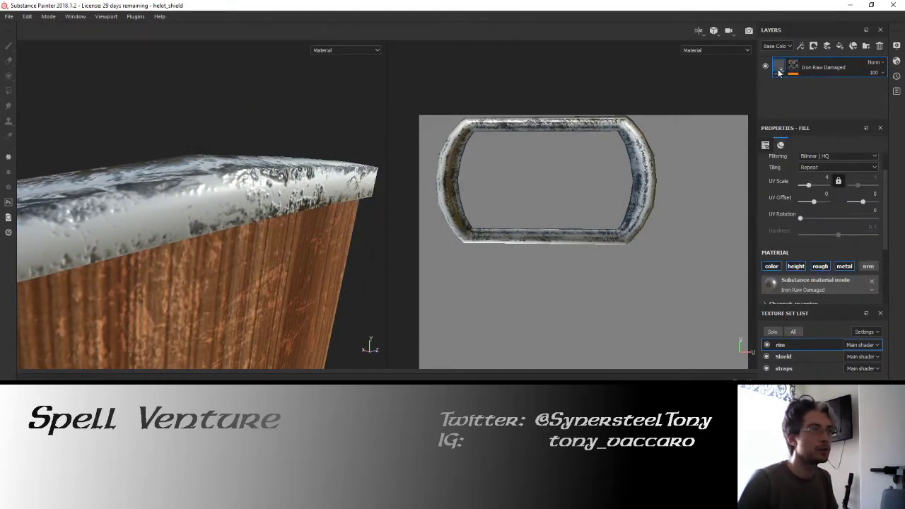
key("ctrl+d")
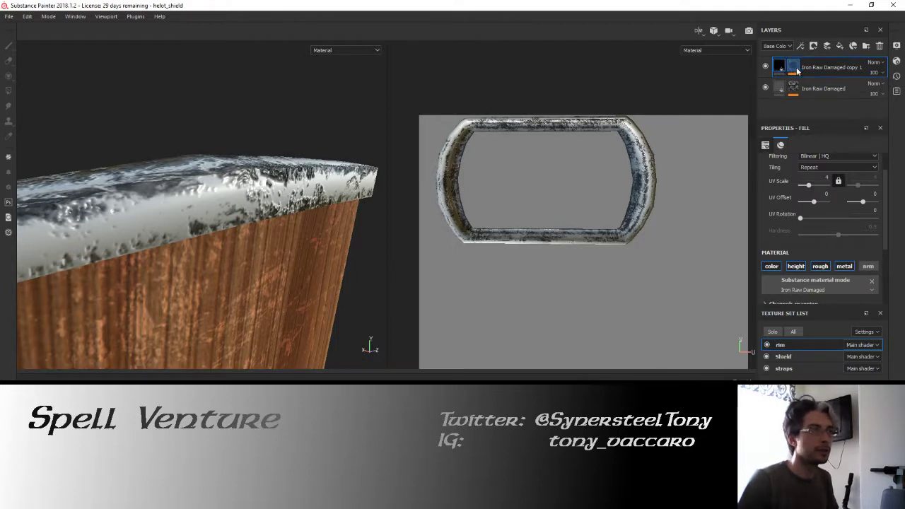
right_click(794, 67)
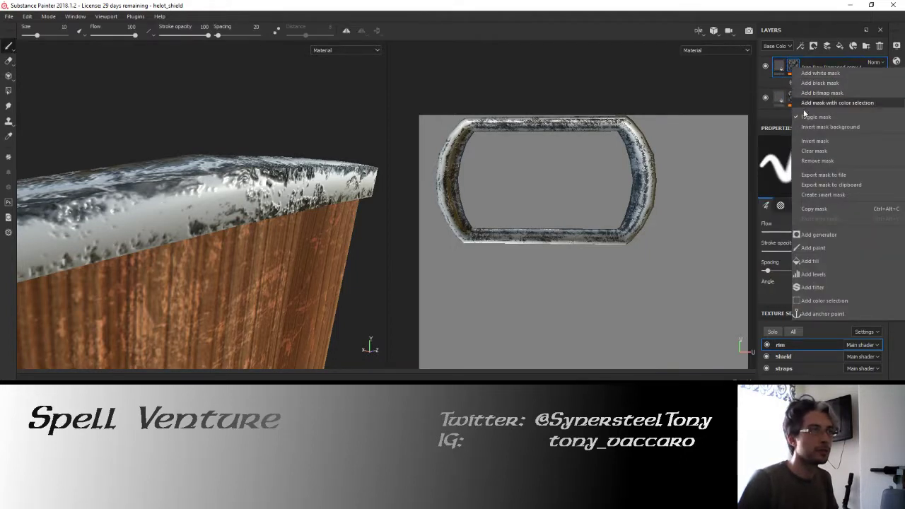
left_click(813, 152)
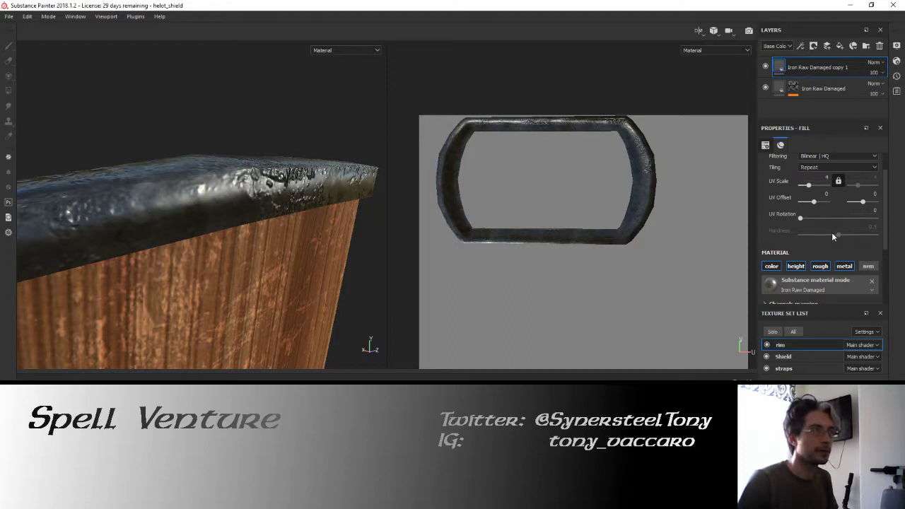
scroll(832, 231, "down", 5)
scroll(849, 250, "down", 1)
left_click(852, 237)
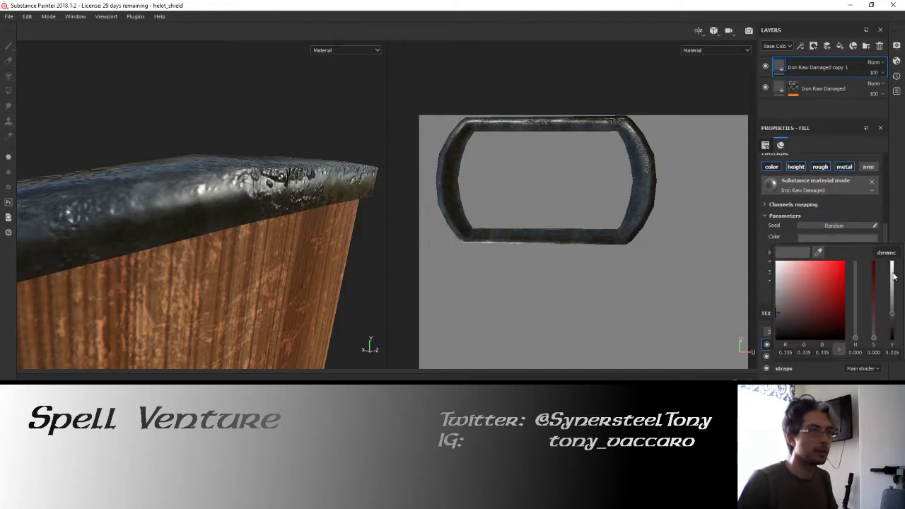
left_click_drag(893, 277, 892, 292)
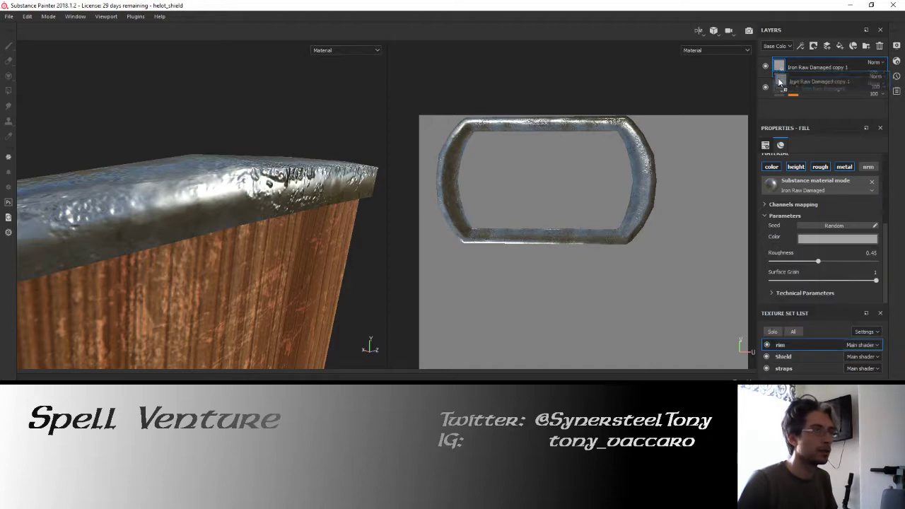
Step: Move the brightened copy beneath the original Iron Raw Damaged layer
left_click_drag(779, 67, 780, 99)
mouse_move(156, 115)
left_mouse_down("alt")
mouse_move(206, 157)
mouse_move(177, 159)
mouse_move(236, 162)
mouse_move(204, 139)
mouse_move(103, 157)
mouse_move(289, 131)
left_mouse_up("alt")
scroll(154, 154, "up", 3)
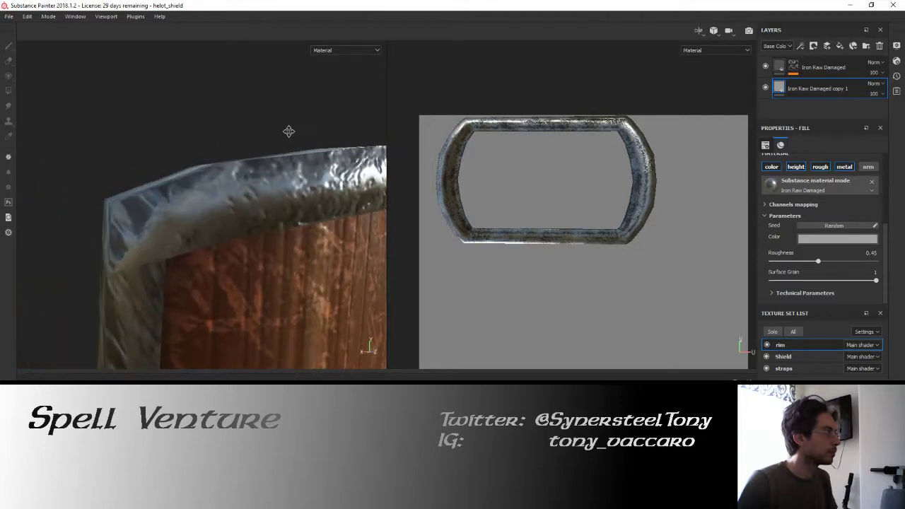
key("alt+Tab")
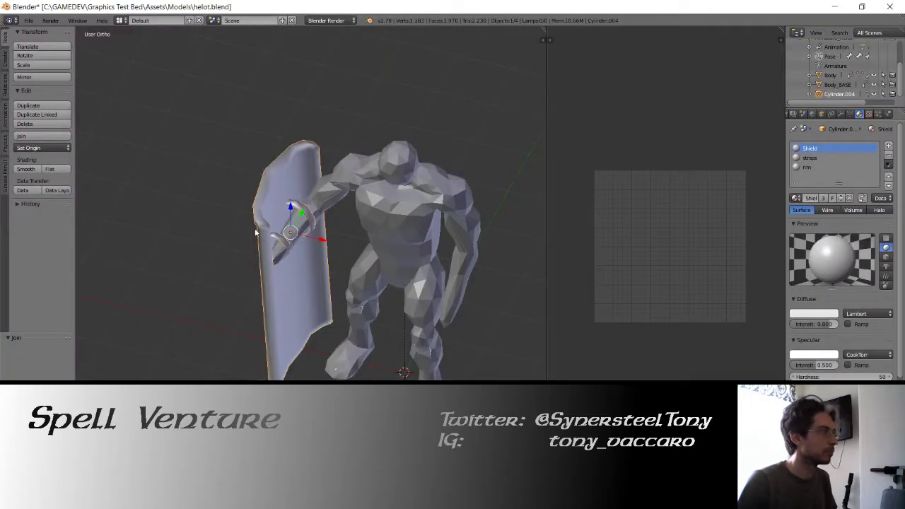
Step: Select the shield in Blender and inspect its rim edges in wireframe view
right_click(255, 226)
middle_click_drag(228, 198, 495, 176)
scroll(643, 168, "up", 5)
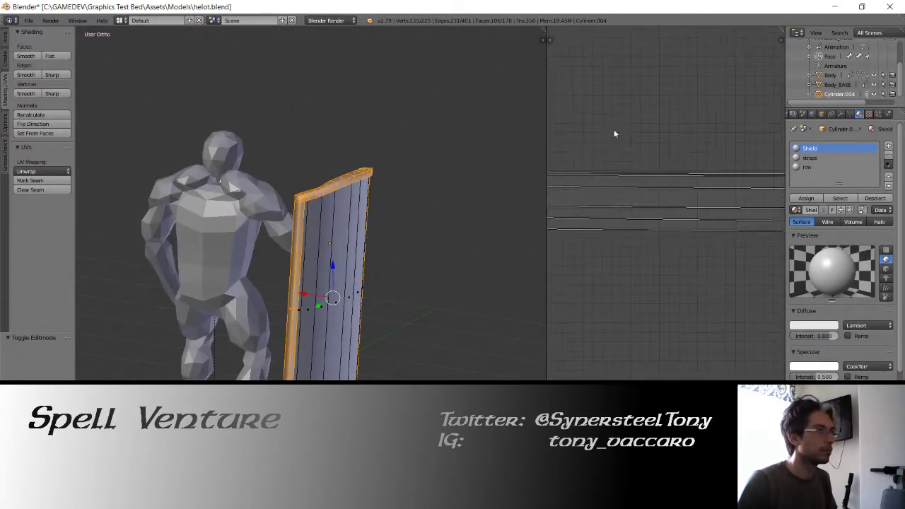
scroll(553, 87, "up", 2)
scroll(552, 86, "down", 1)
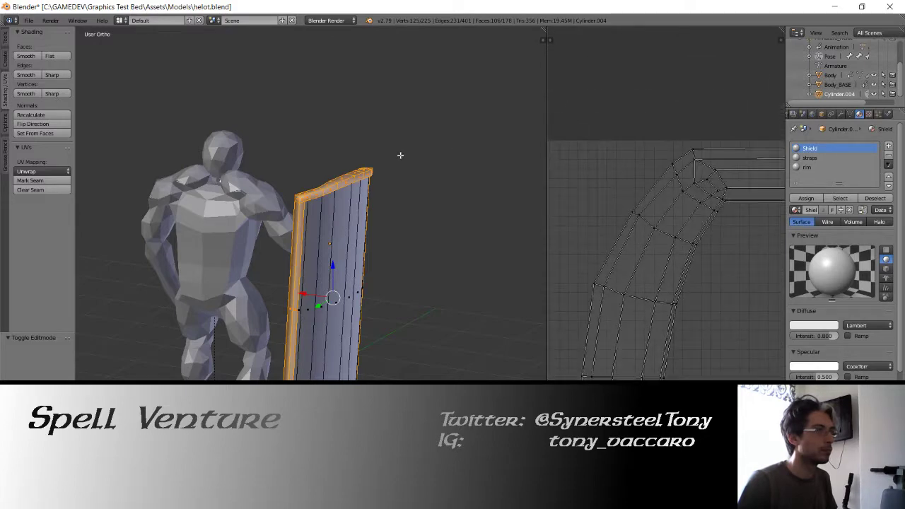
mouse_move(400, 153)
middle_mouse_down()
mouse_move(287, 188)
mouse_move(260, 169)
middle_mouse_up()
scroll(260, 170, "up", 3)
scroll(263, 162, "up", 2)
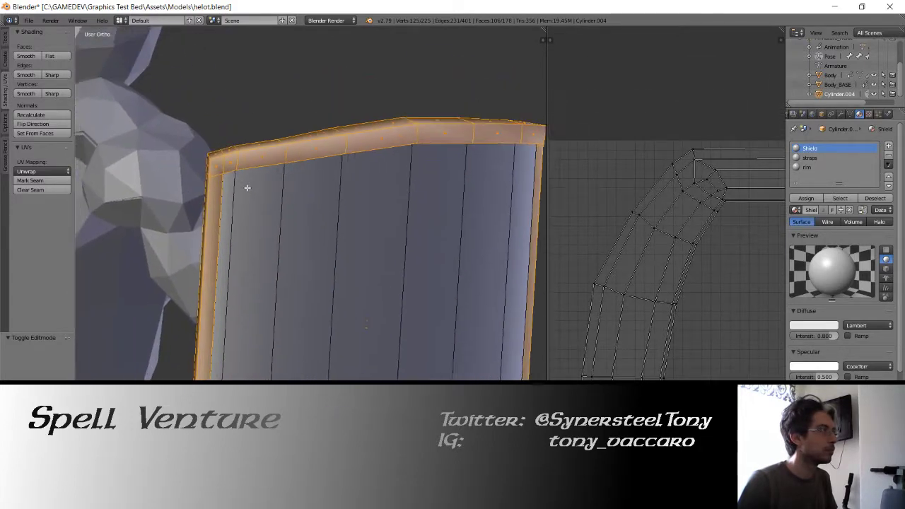
scroll(245, 186, "up", 3)
scroll(244, 182, "up", 2)
key("z")
middle_click_drag(264, 146, 244, 143)
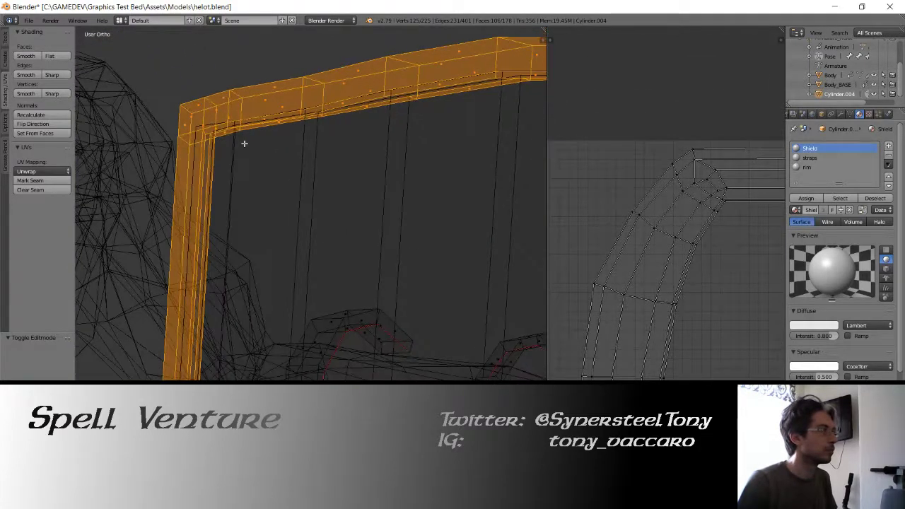
key("z")
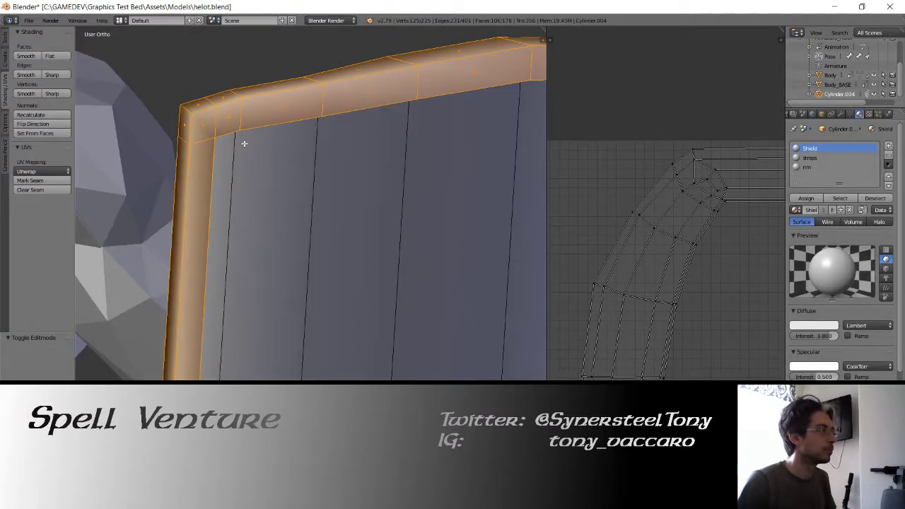
Step: Save helot.blend and check the character's back in wireframe view
key("ctrl+s")
left_click(243, 144)
key("KP_4")
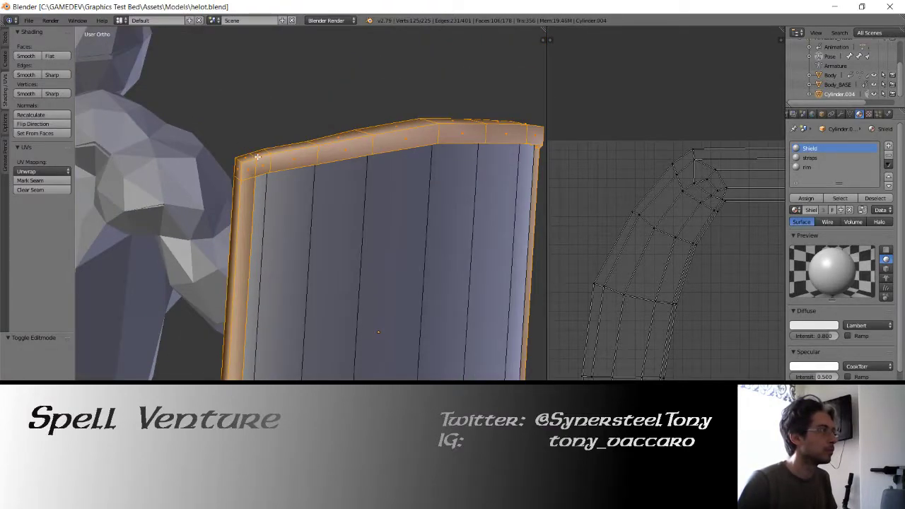
key("z")
middle_click_drag(257, 155, 319, 172)
key("z")
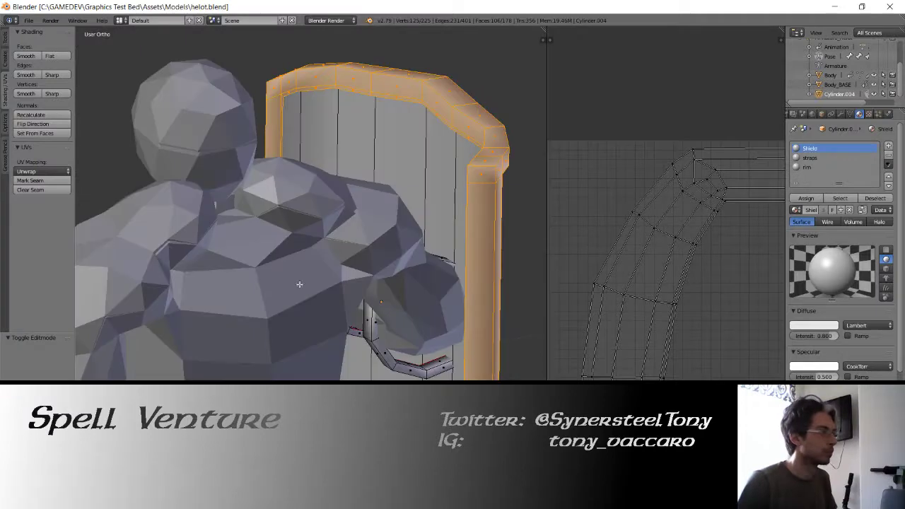
key("alt+Tab")
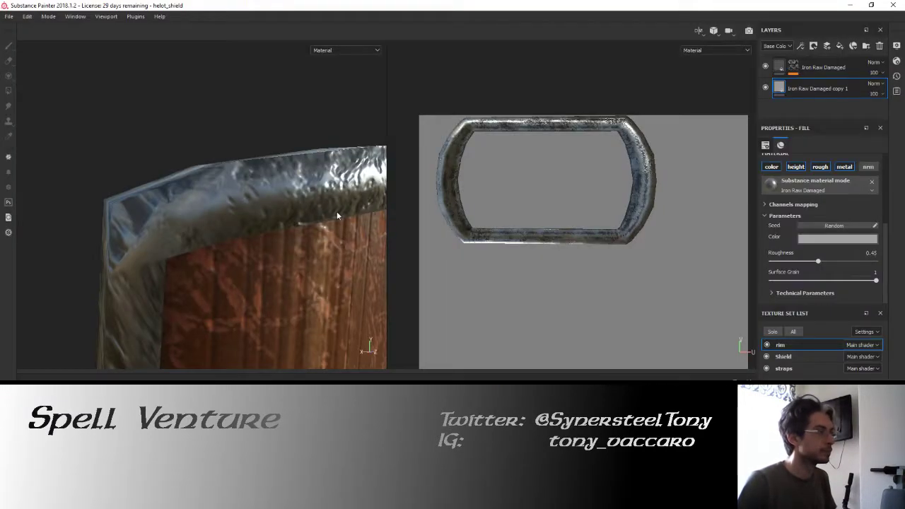
Step: Compare the rim from several angles with the top iron layer hidden and shown
mouse_move(336, 212)
left_mouse_down("alt")
mouse_move(236, 208)
mouse_move(292, 256)
left_mouse_up("alt")
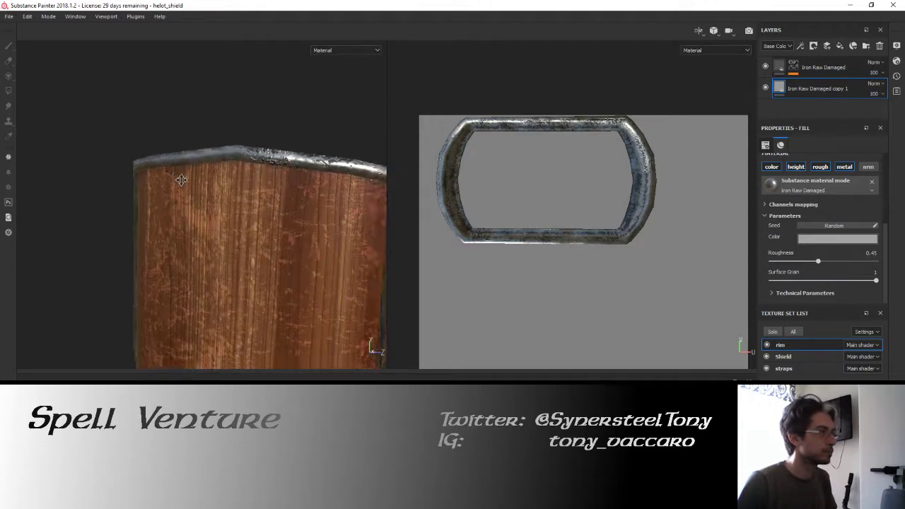
mouse_move(181, 180)
left_mouse_down("alt")
mouse_move(200, 187)
mouse_move(166, 209)
mouse_move(139, 205)
mouse_move(240, 134)
left_mouse_up("alt")
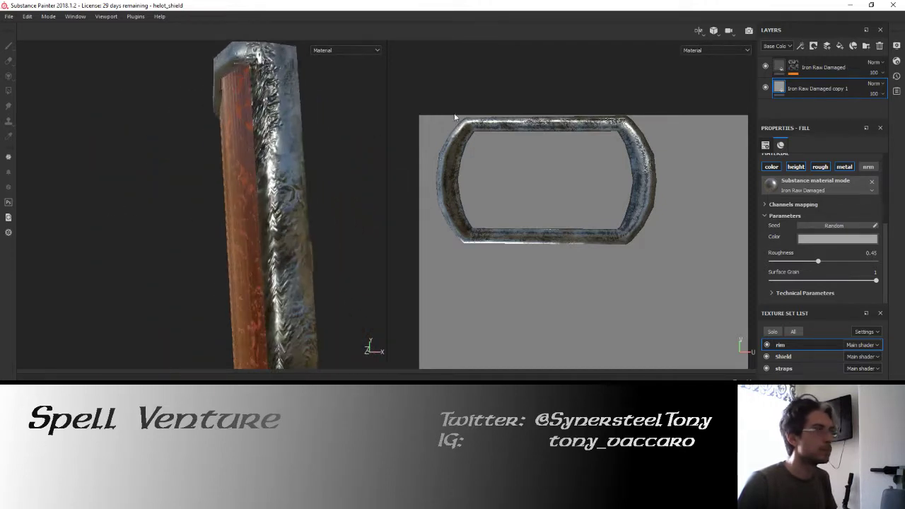
left_click(765, 66)
left_click(765, 66)
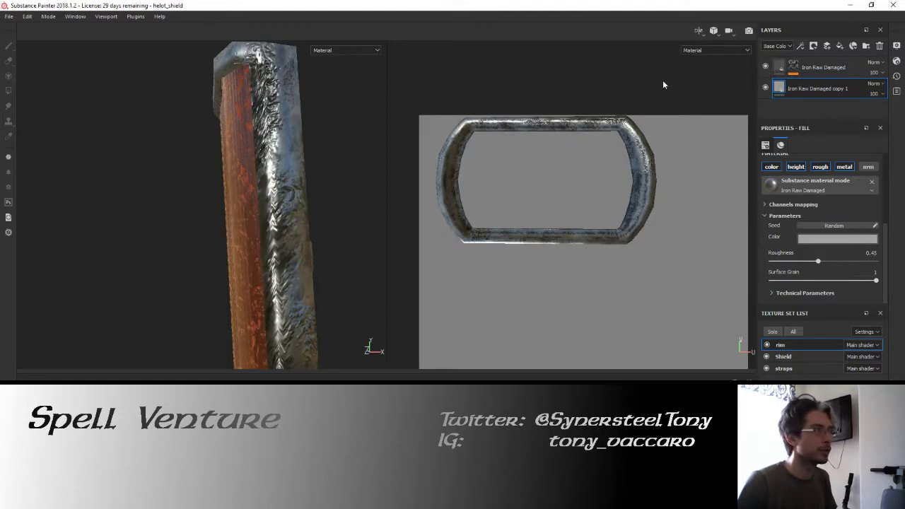
mouse_move(212, 156)
left_mouse_down("alt")
mouse_move(244, 126)
mouse_move(359, 195)
left_mouse_up("alt")
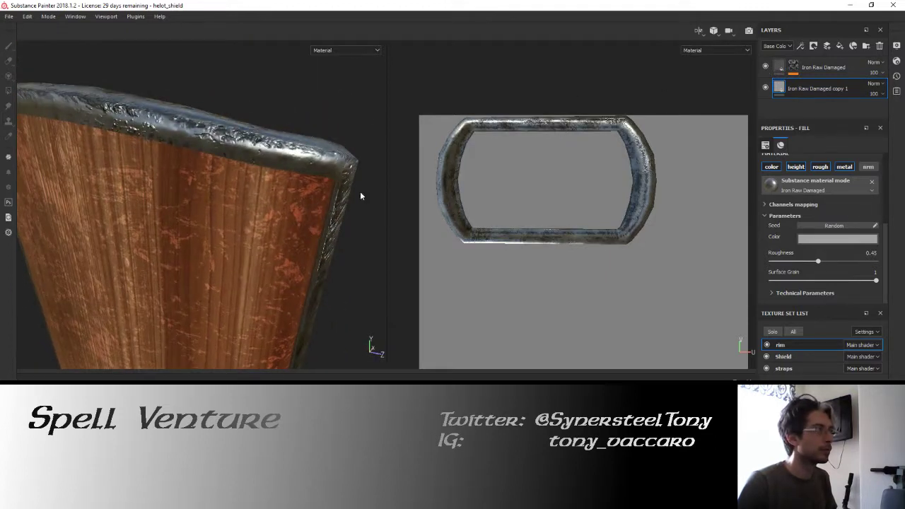
left_click(764, 67)
left_click(764, 66)
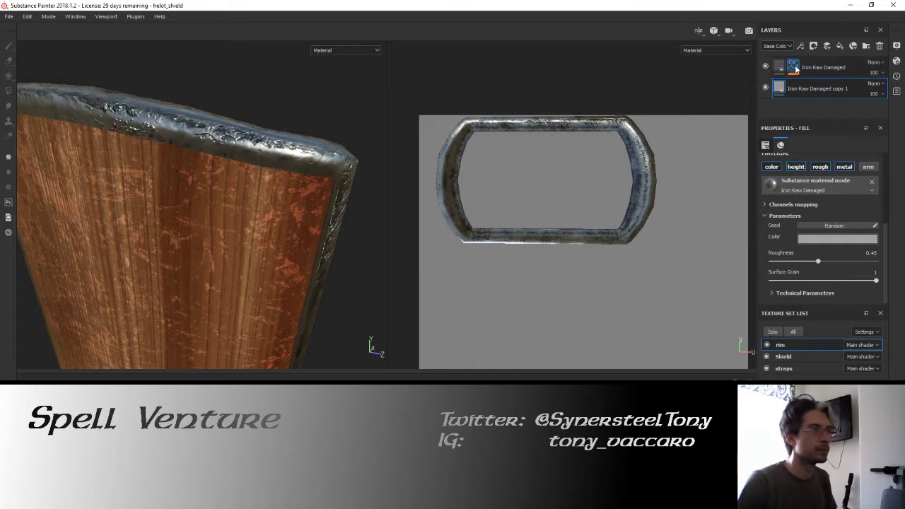
Step: Test the top Iron Raw Damaged layer's Roughness at 1 versus 0.45
left_click(796, 68)
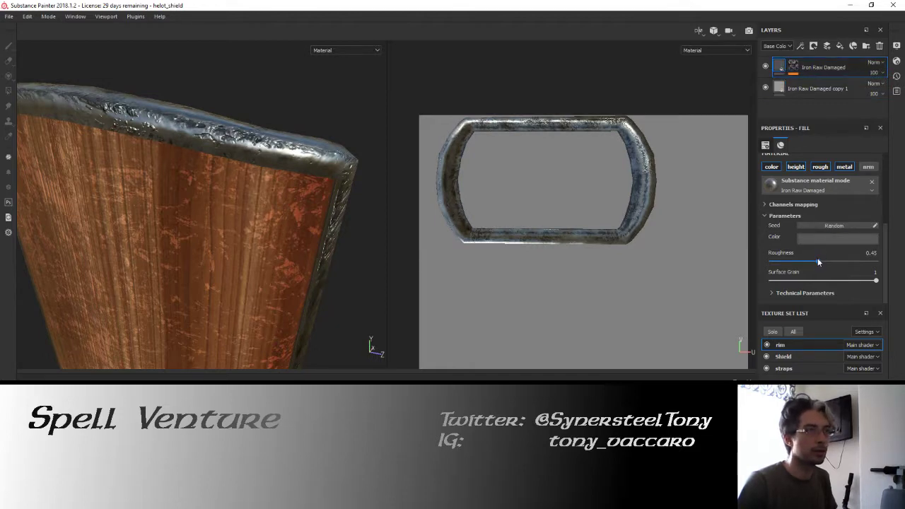
left_click_drag(818, 261, 889, 261)
mouse_move(225, 192)
left_mouse_down("alt")
mouse_move(226, 136)
mouse_move(256, 156)
left_mouse_up("alt")
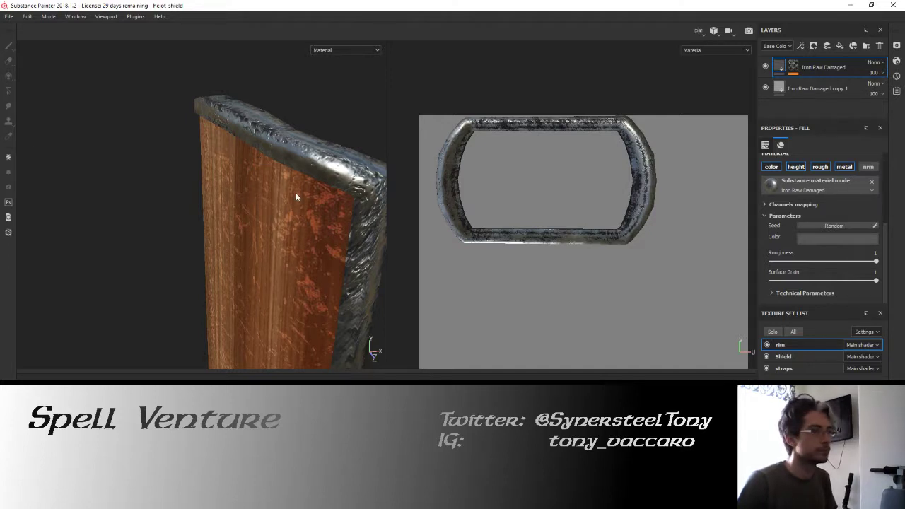
mouse_move(295, 192)
left_mouse_down("alt")
mouse_move(244, 163)
mouse_move(200, 162)
left_mouse_up("alt")
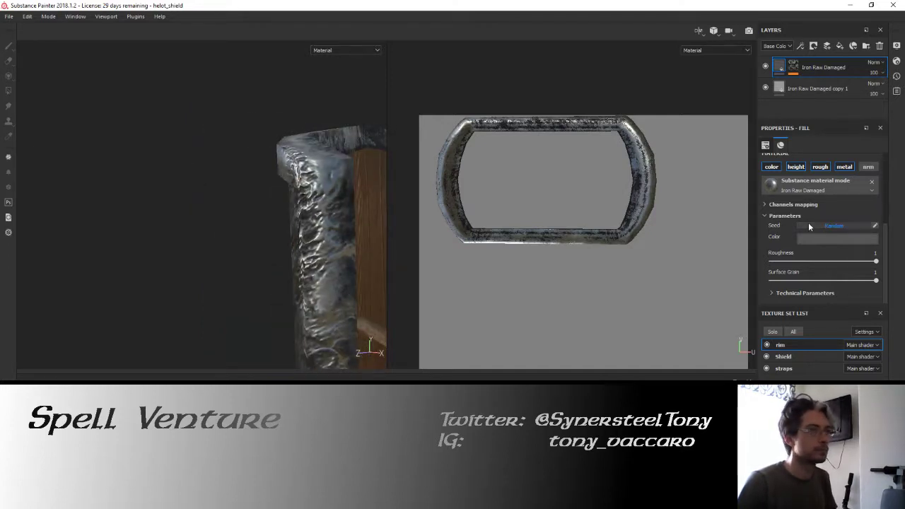
key("ctrl+z")
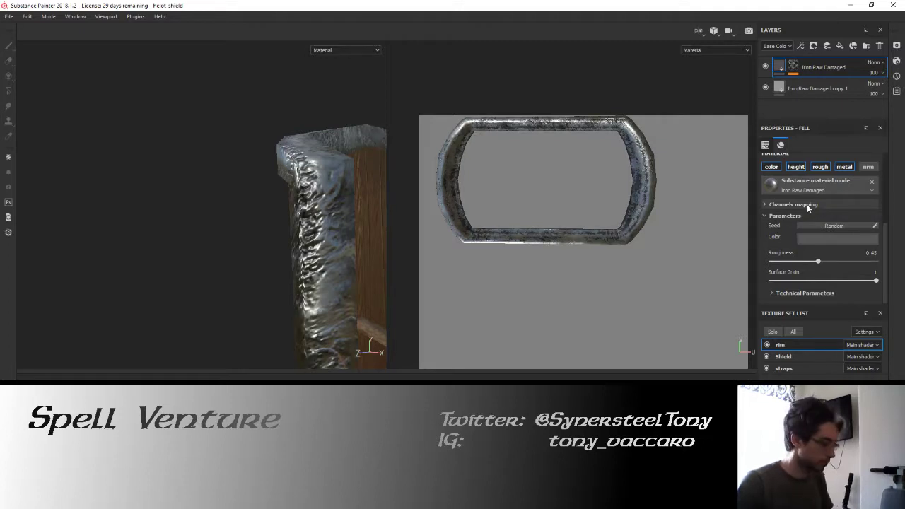
key("ctrl+y")
key("ctrl+z")
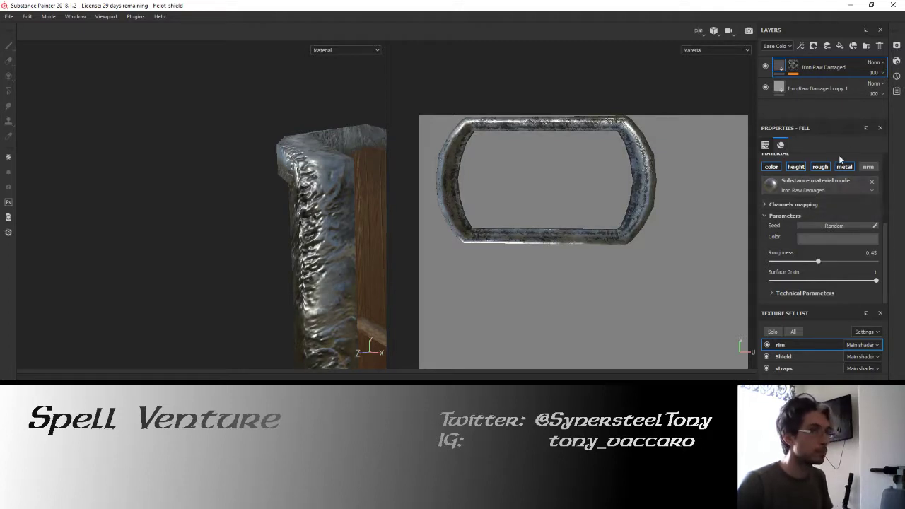
key("ctrl+z")
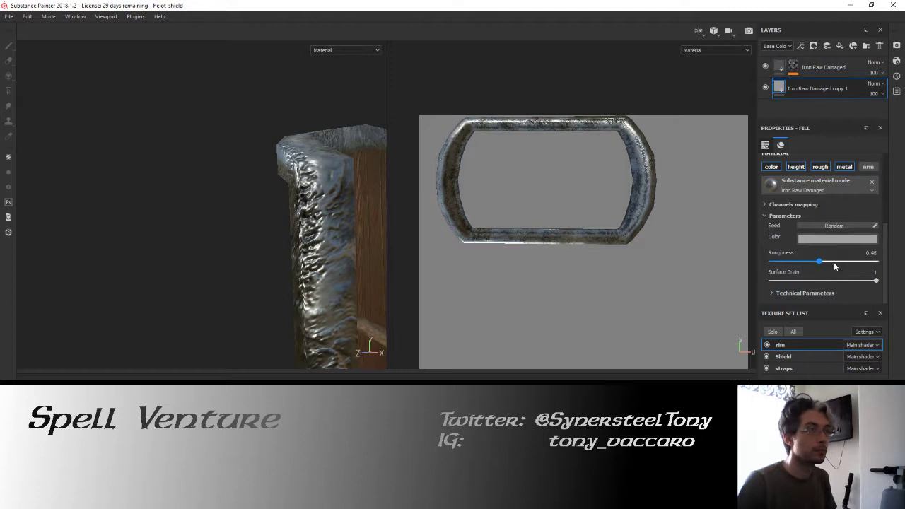
key("ctrl+y")
mouse_move(236, 172)
left_mouse_down("alt")
mouse_move(320, 173)
mouse_move(224, 125)
mouse_move(168, 116)
left_mouse_up("alt")
scroll(227, 124, "up", 3)
key("ctrl+z")
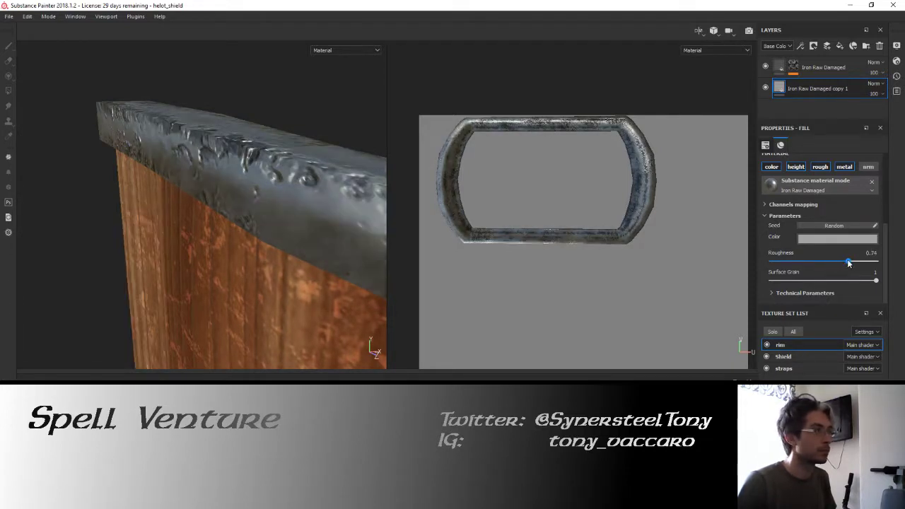
Step: Set the top layer's Roughness to 1 and copy 1's Roughness to 0.65
left_click(822, 67)
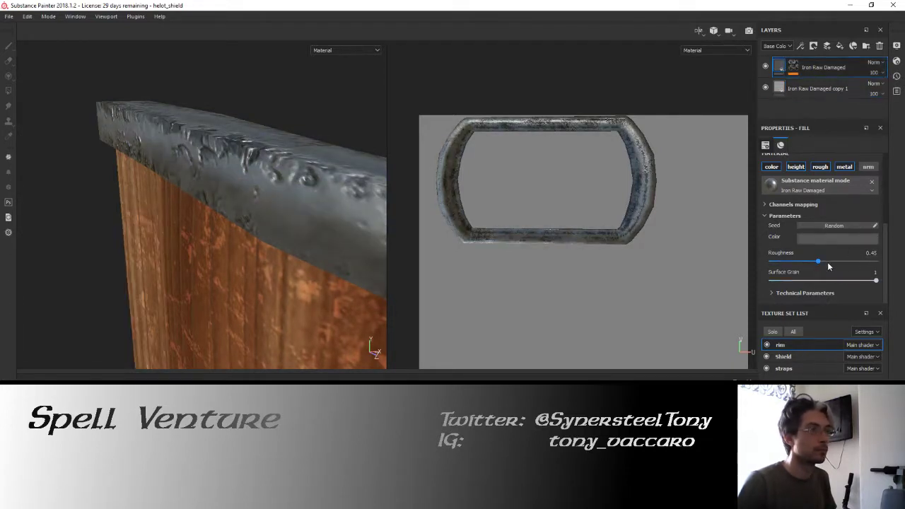
left_click(877, 261)
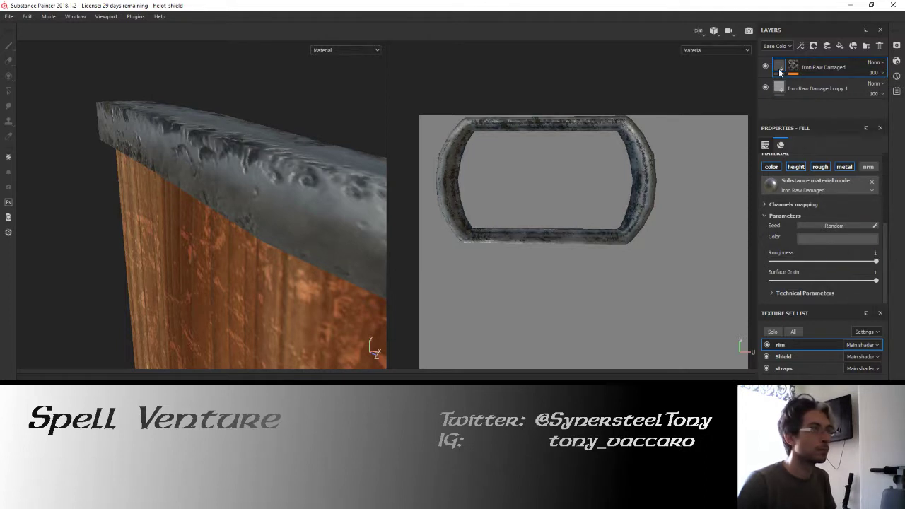
left_click(780, 94)
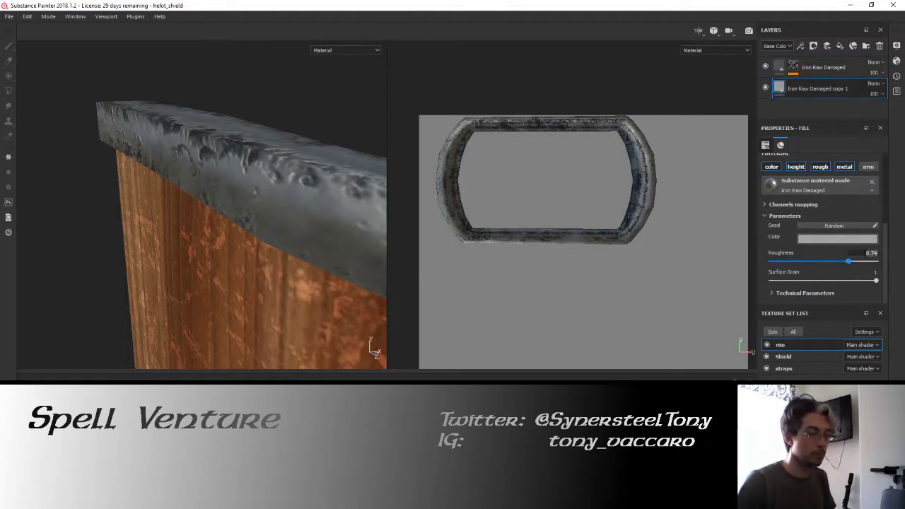
type("5")
key("Return")
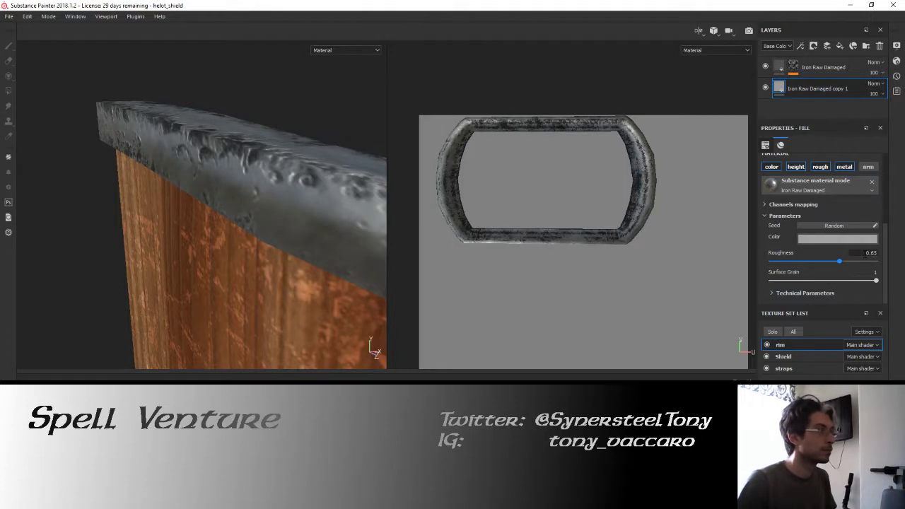
left_click_drag(226, 165, 321, 170, "alt")
left_click_drag(244, 196, 267, 193, "alt")
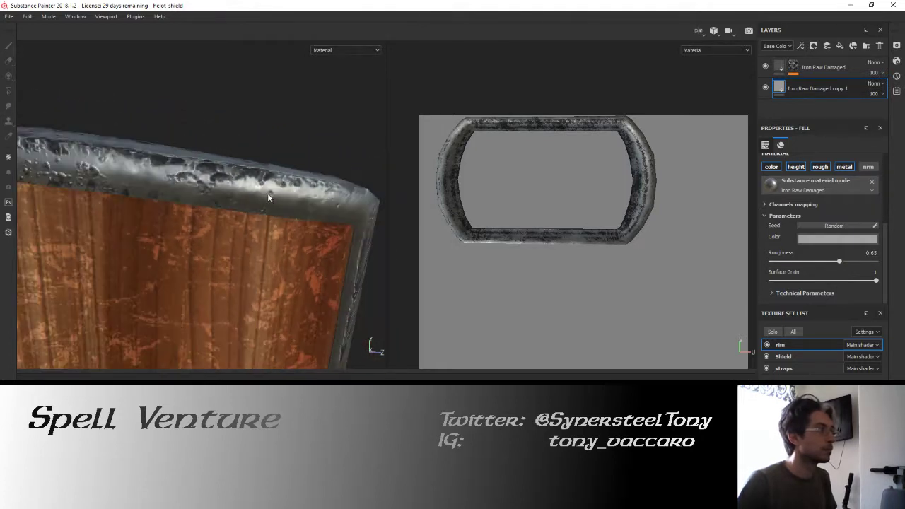
Step: Lower the rim roughness to 0.55 and review the shield's whole top edge
type("0.55")
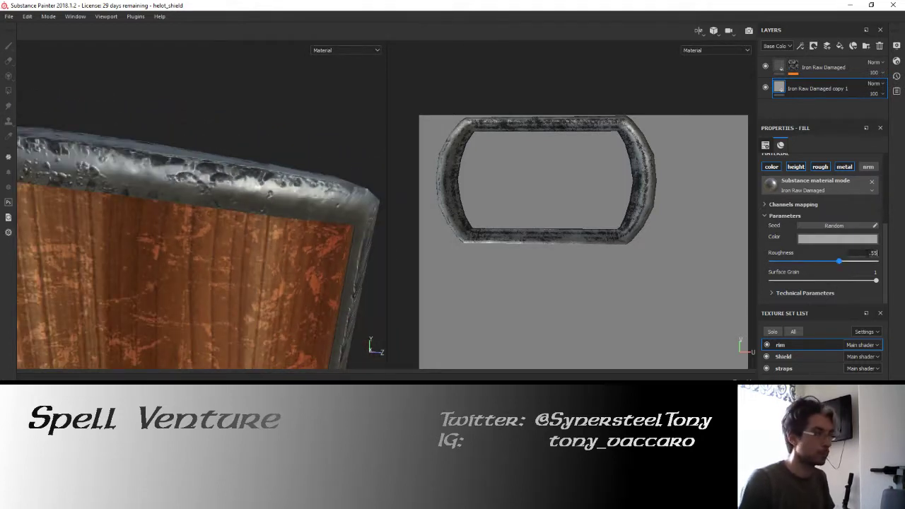
key("Return")
mouse_move(238, 147)
left_mouse_down("alt")
mouse_move(217, 189)
mouse_move(174, 147)
mouse_move(179, 205)
left_mouse_up("alt")
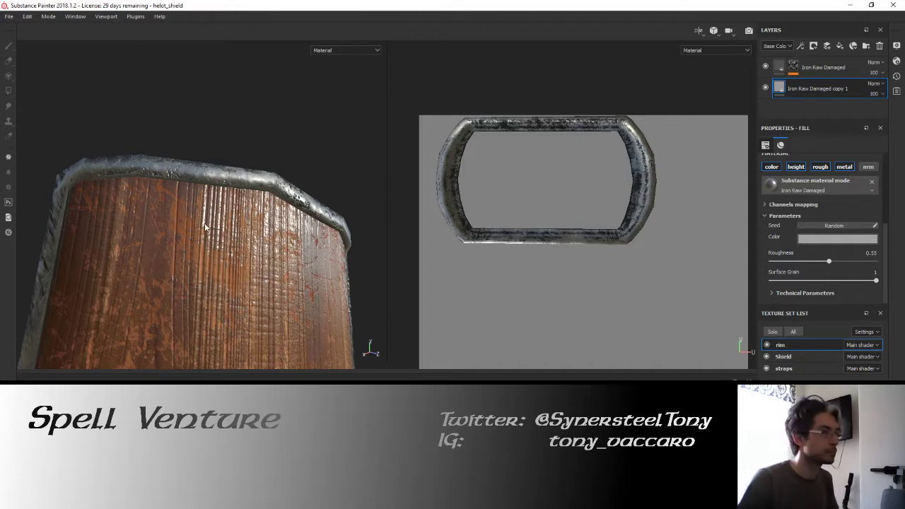
left_click(8, 15)
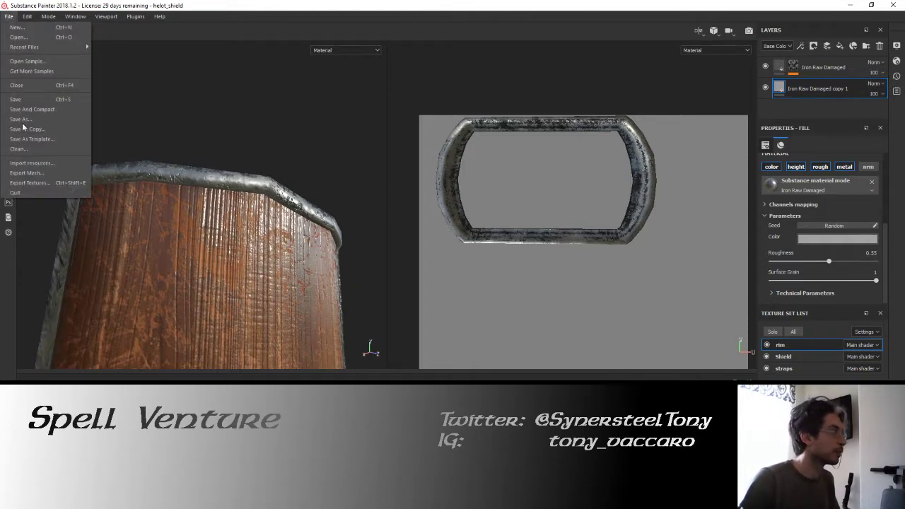
left_click(28, 183)
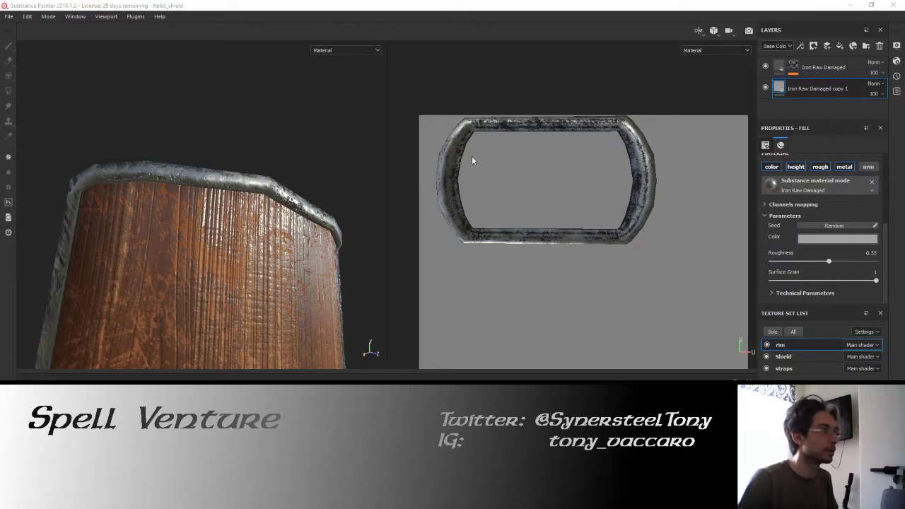
Step: Permanently delete the nine old helot_shield textures from Substance > Exports in File Explorer
key("super+e")
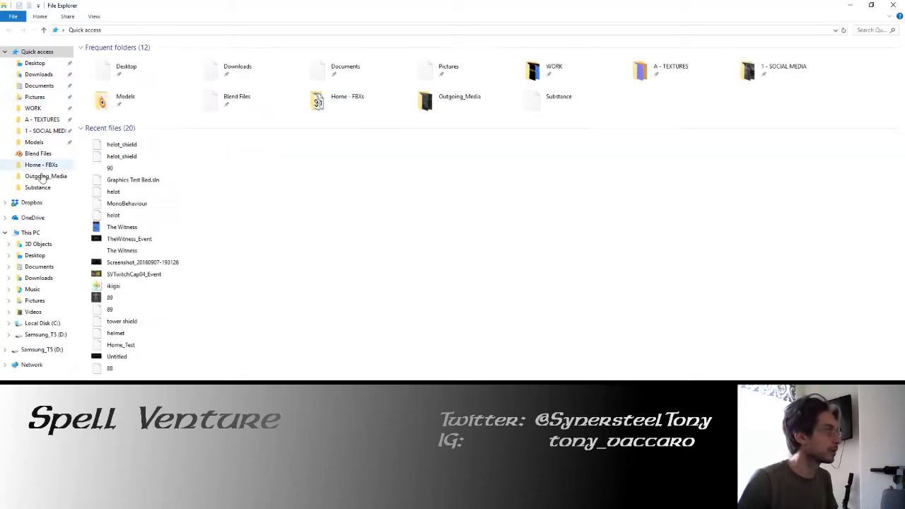
left_click(37, 188)
double_click(112, 59)
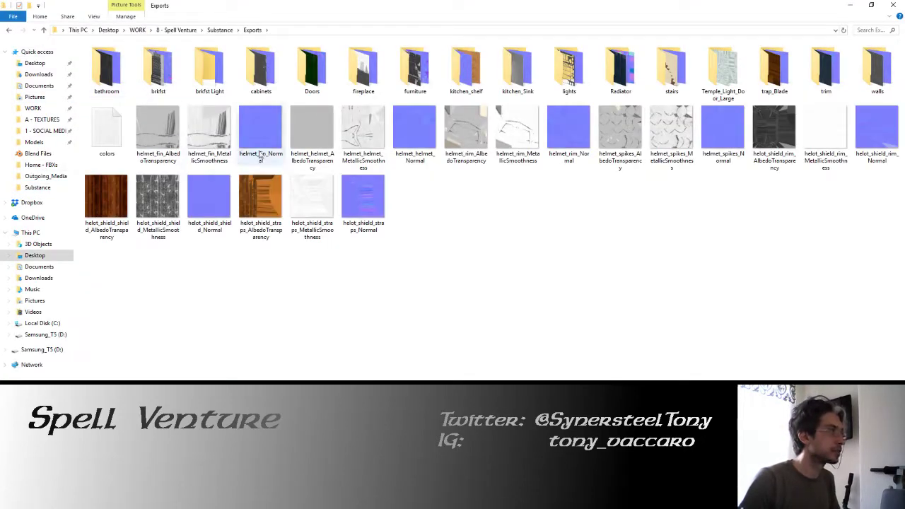
left_click(768, 124)
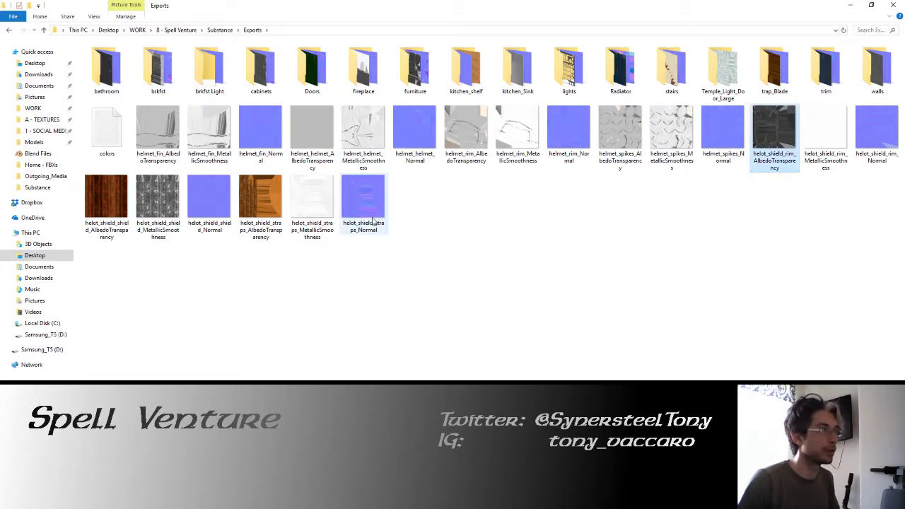
left_click(362, 197, "shift")
key("shift+Delete")
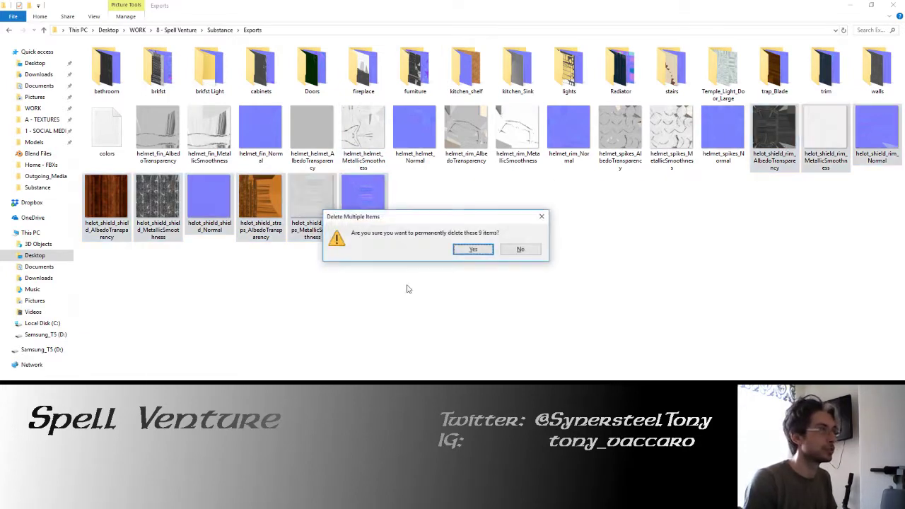
key("Return")
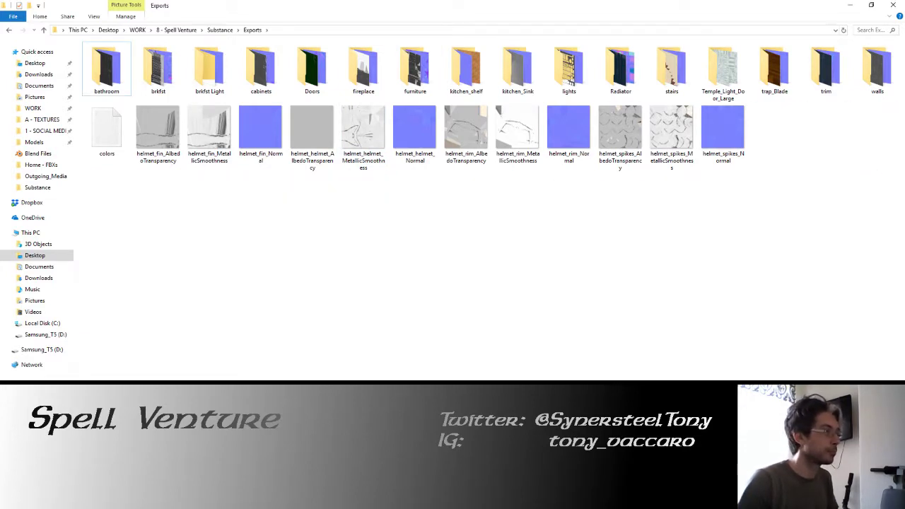
key("alt+Tab")
left_click(9, 15)
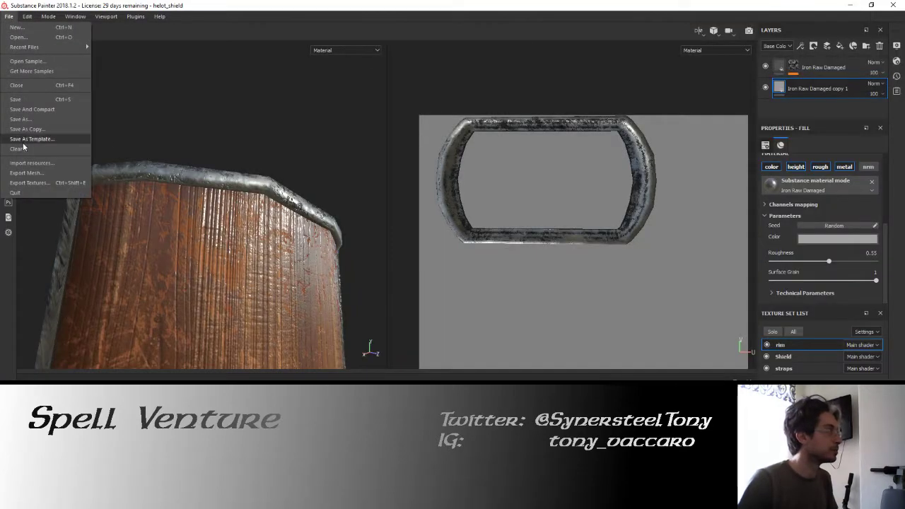
Step: Re-export the rim, Shield and straps textures as Unity 5 Standard Metallic PNGs into Substance\Exports
left_click(29, 182)
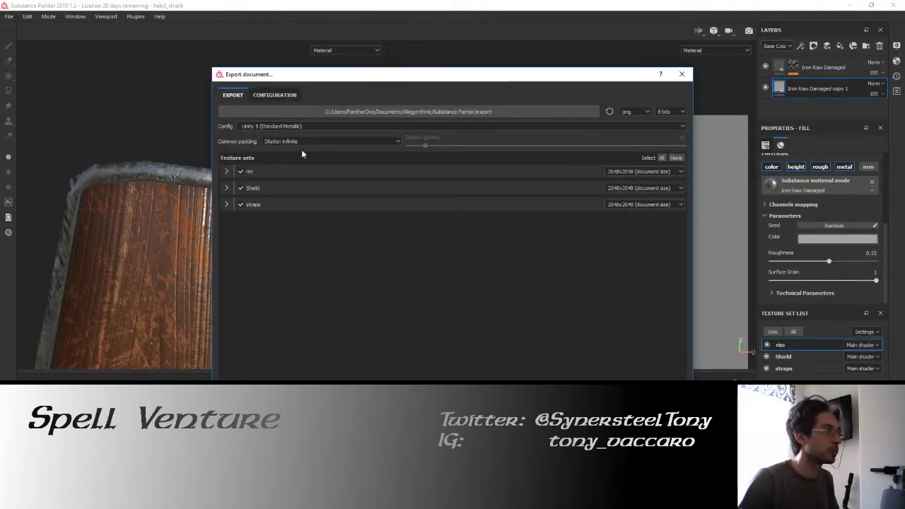
left_click(322, 111)
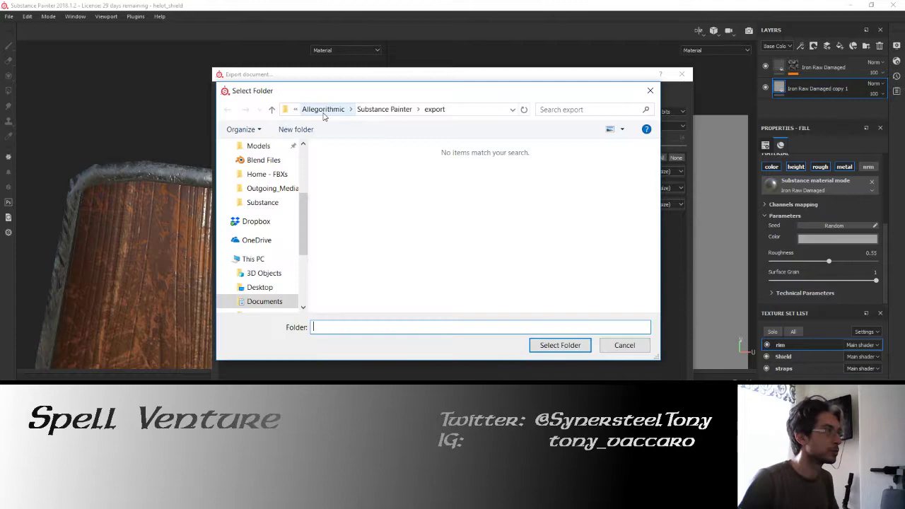
left_click(262, 203)
left_click(344, 164)
double_click(344, 164)
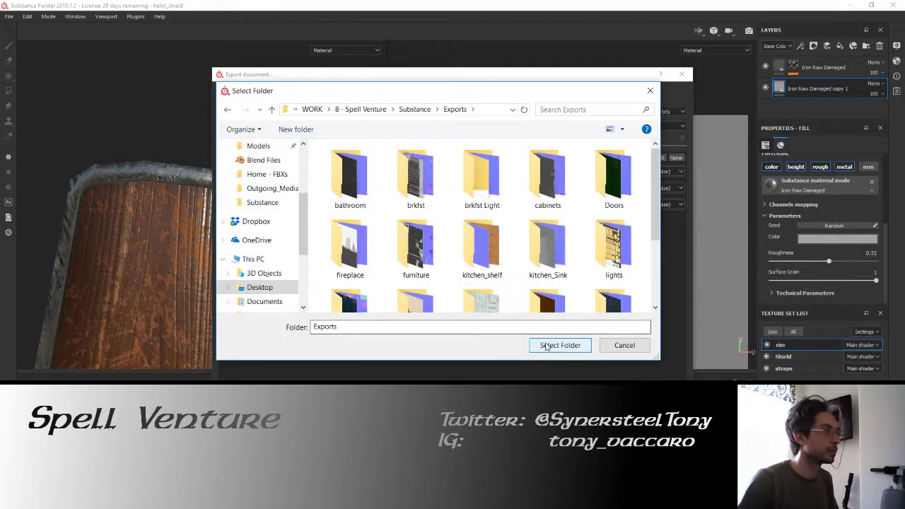
left_click(545, 346)
left_click(537, 366)
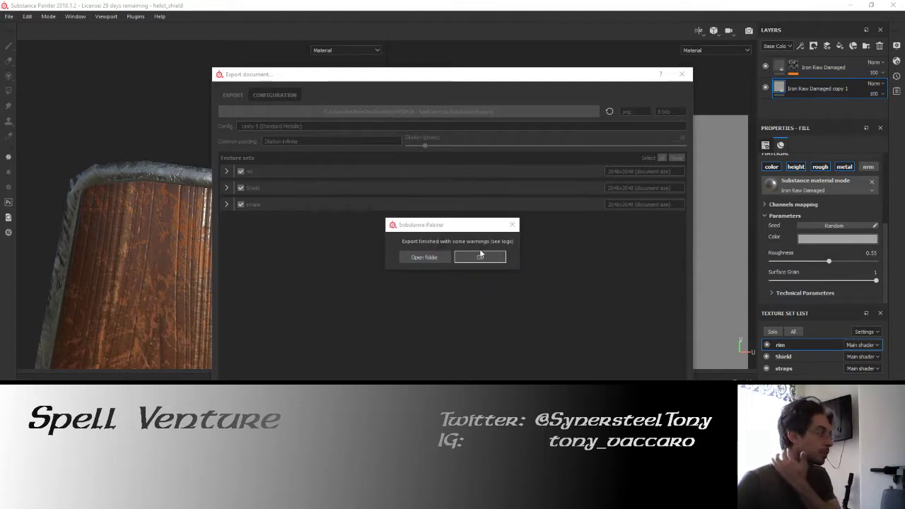
left_click(470, 257)
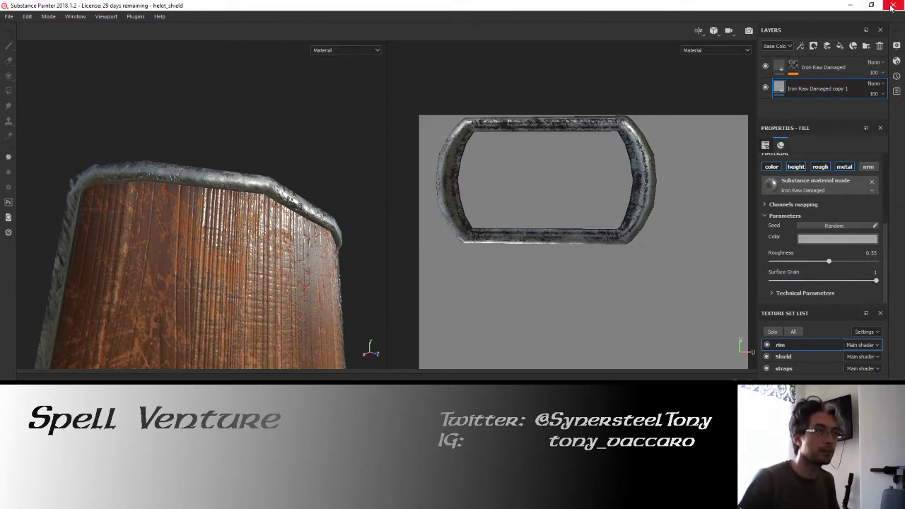
Step: Close Substance Painter, toggle GIMP's docks, then minimise GIMP to reveal the Exports folder
left_click(848, 5)
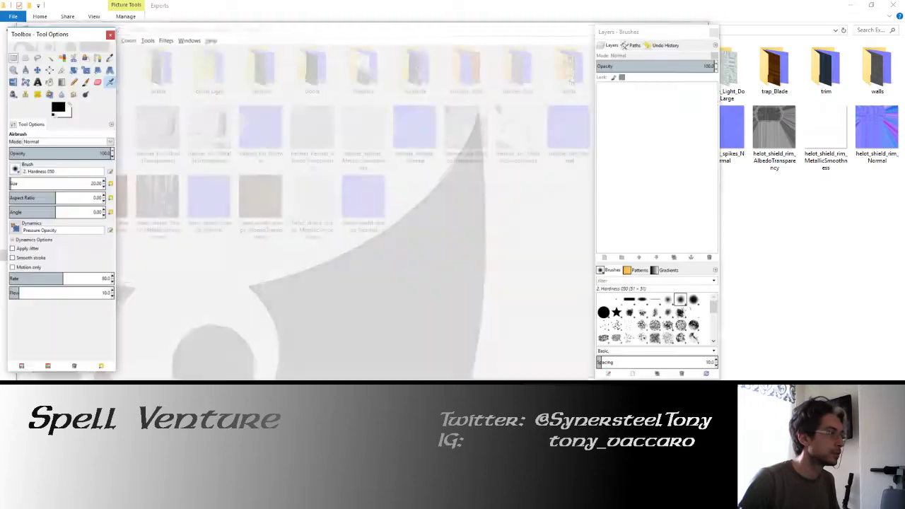
left_click(176, 3)
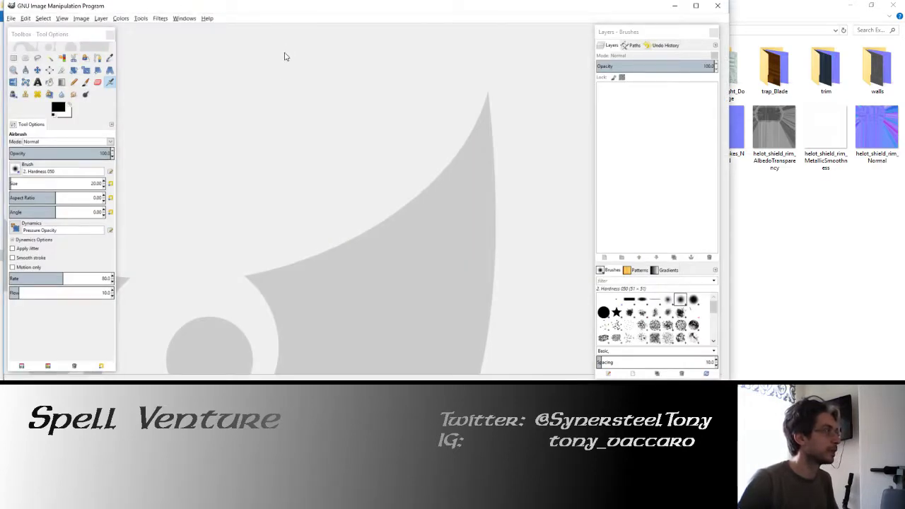
left_click(675, 5)
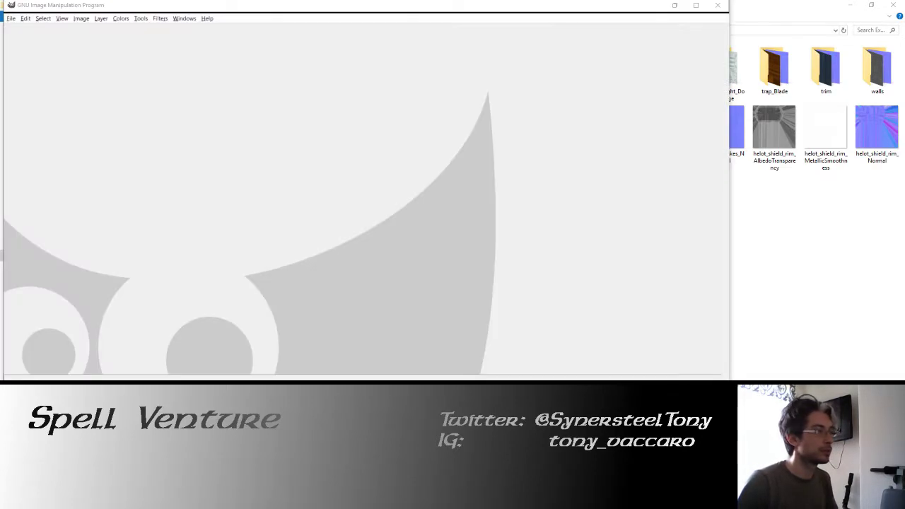
key("Tab")
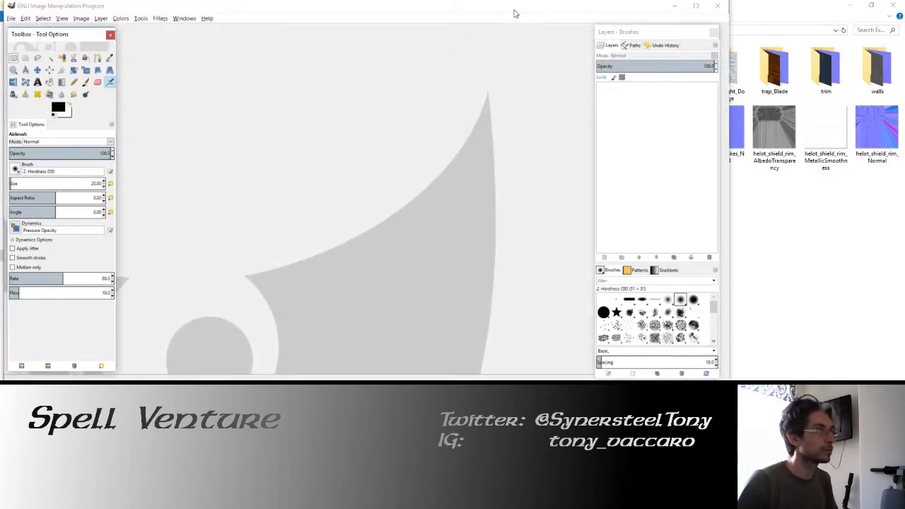
left_click(537, 14)
left_click(717, 6)
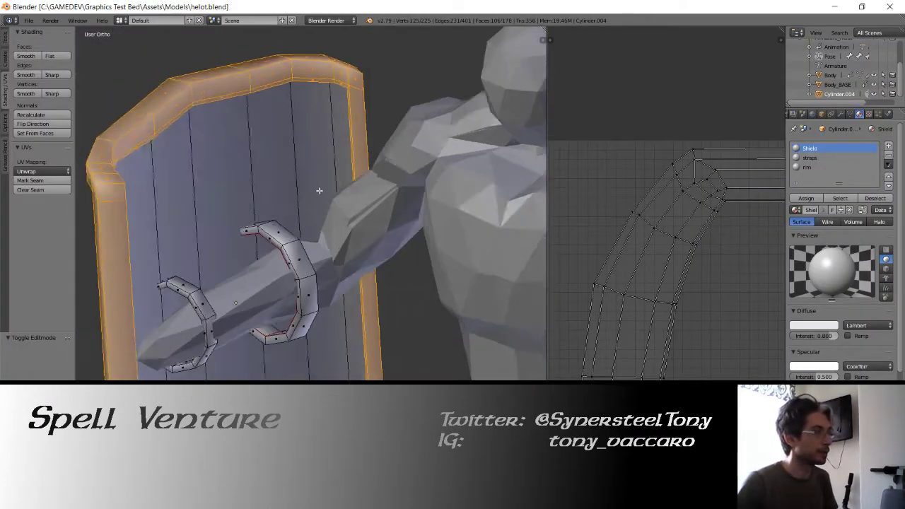
Step: Pan across the shield and leave Edit Mode to view Cylinder.004 beside the helot character
middle_click_drag(365, 197, 342, 198, "shift")
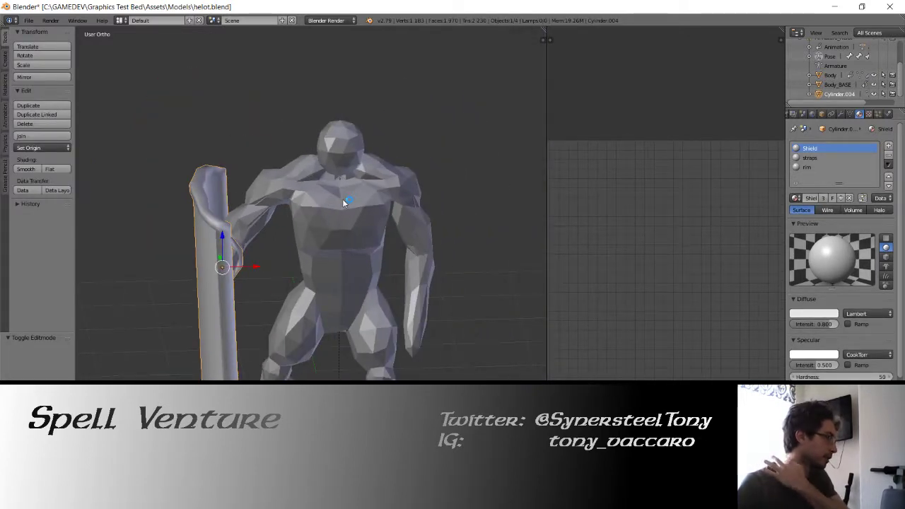
left_click(342, 203)
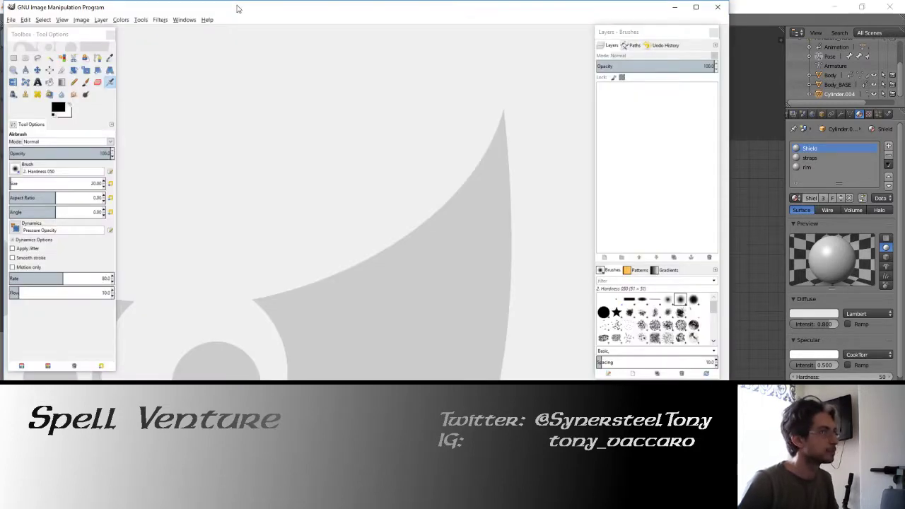
Step: Open helot_shield_rim_AlbedoTransparency.png from the Substance Exports folder in a maximised GIMP
double_click(238, 7)
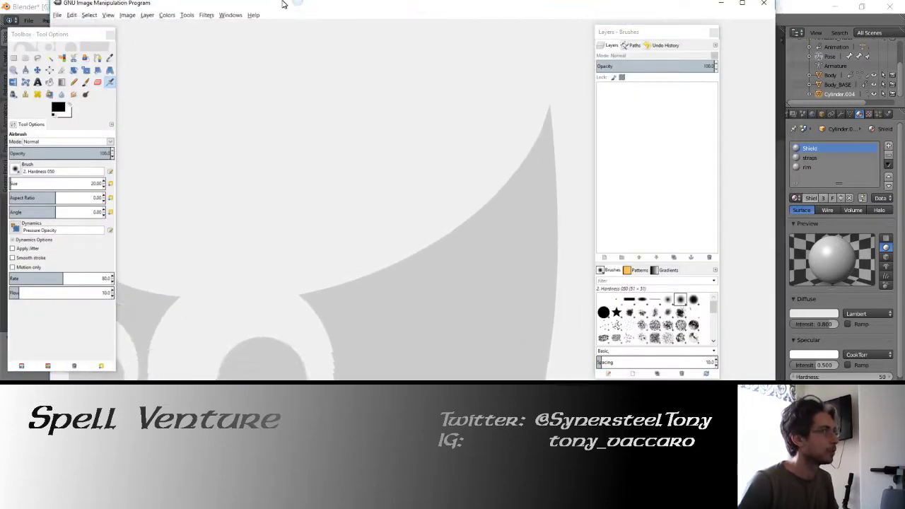
left_click(8, 16)
left_click(20, 45)
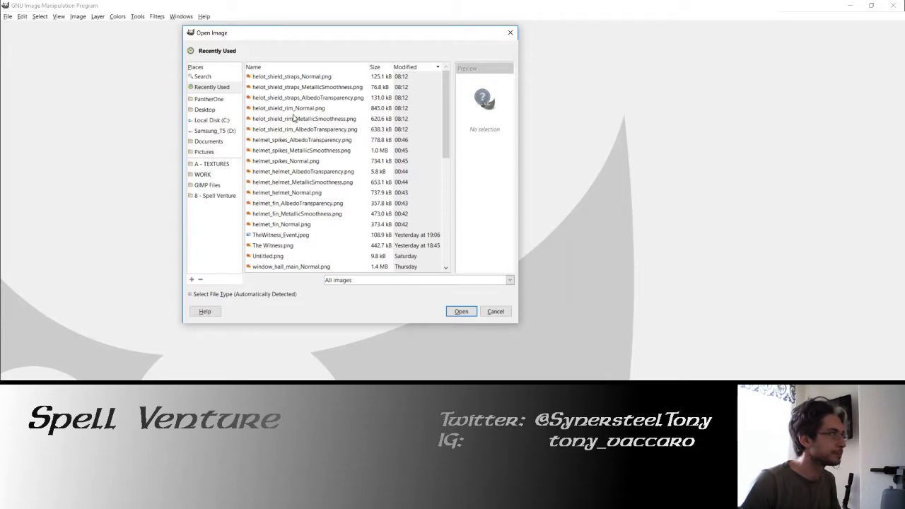
left_click(286, 76)
scroll(325, 184, "down", 3)
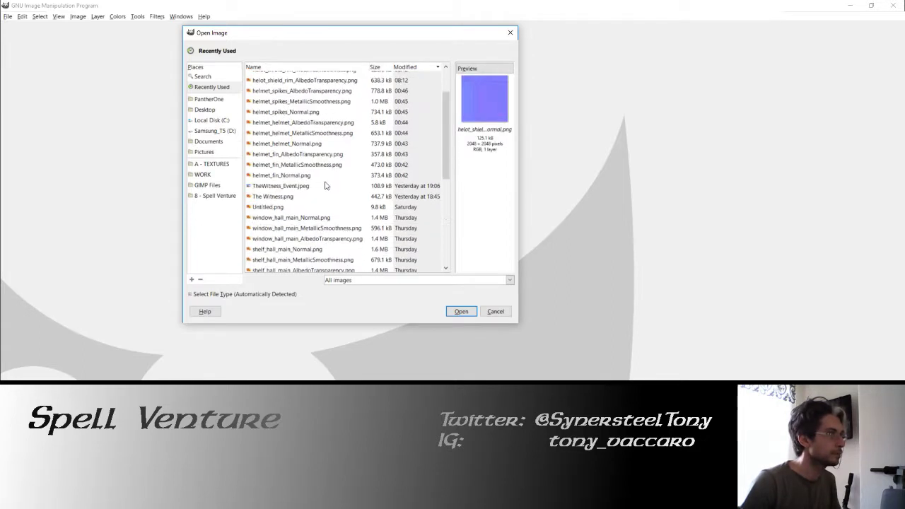
scroll(325, 184, "up", 3)
left_click(209, 195)
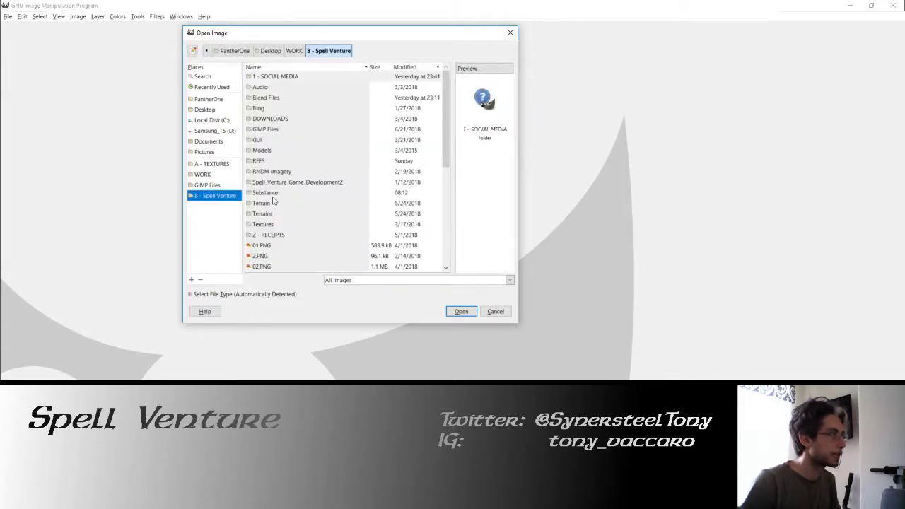
double_click(273, 199)
double_click(266, 78)
scroll(304, 166, "down", 3)
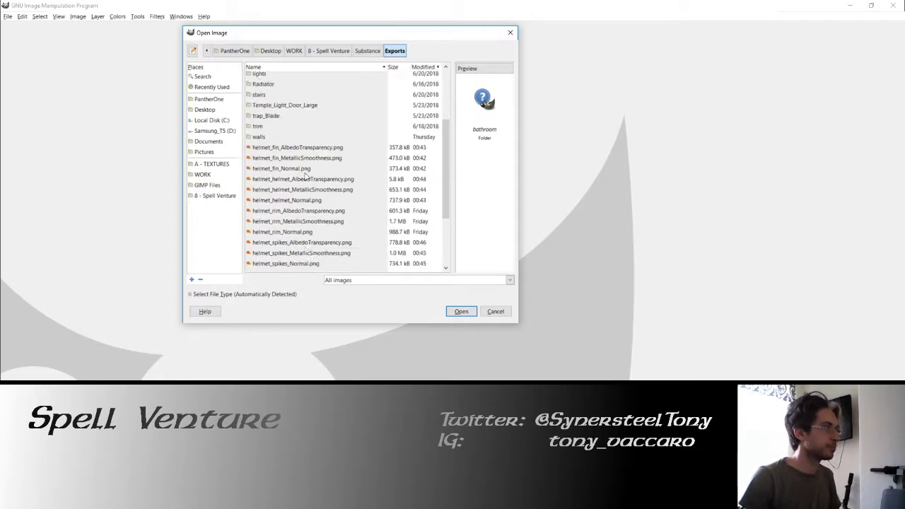
scroll(306, 176, "down", 3)
left_click(299, 185)
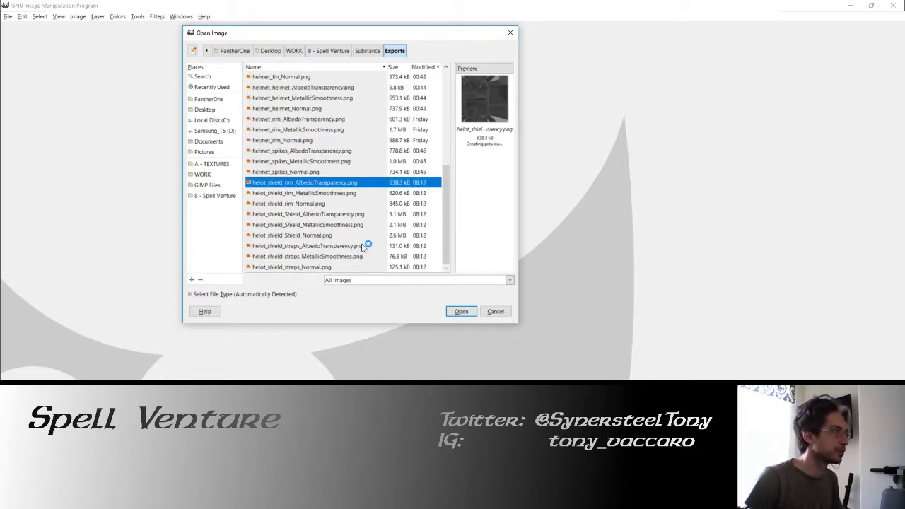
left_click(461, 311)
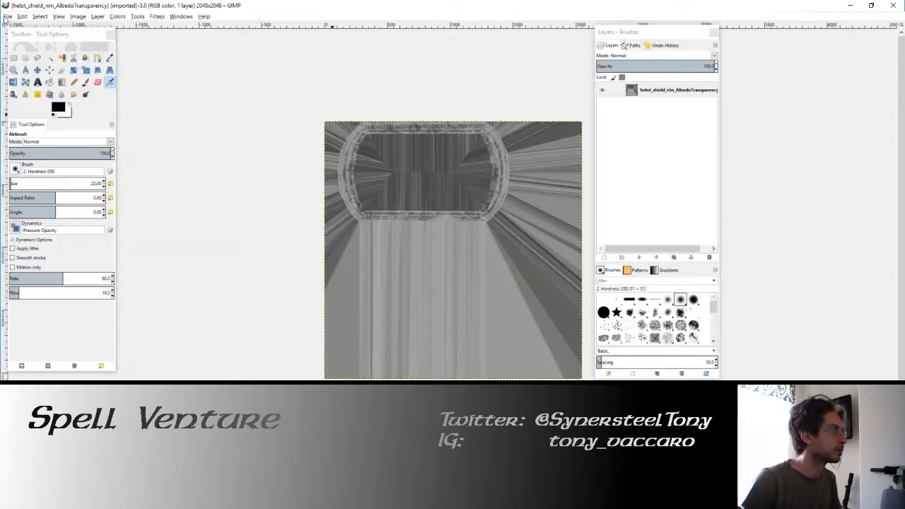
Step: Load the other eight helot_shield textures, rim_MetallicSmoothness through straps_Normal, as layers
left_click(7, 16)
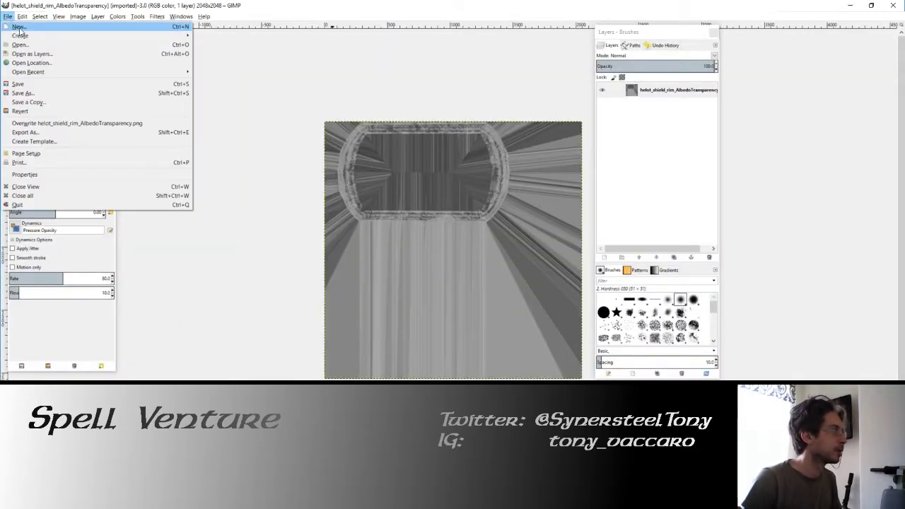
left_click(43, 55)
left_click(300, 193)
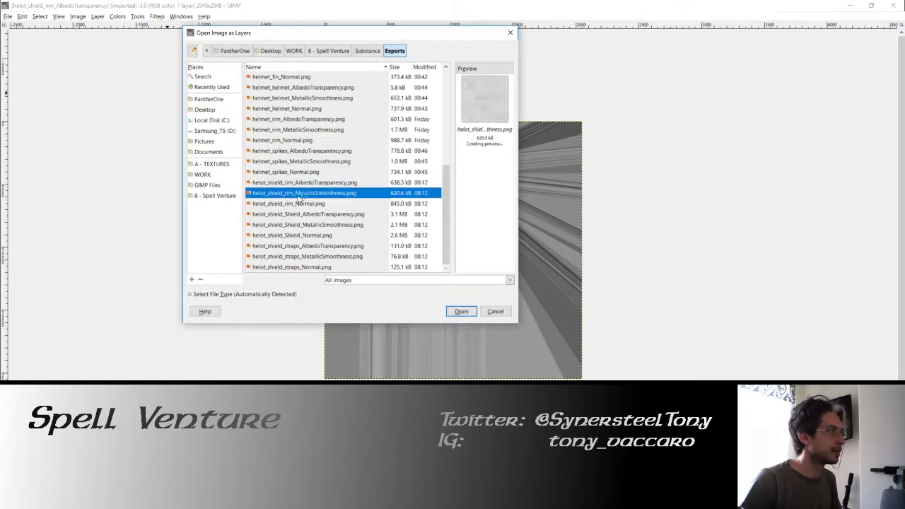
left_click(300, 268, "shift")
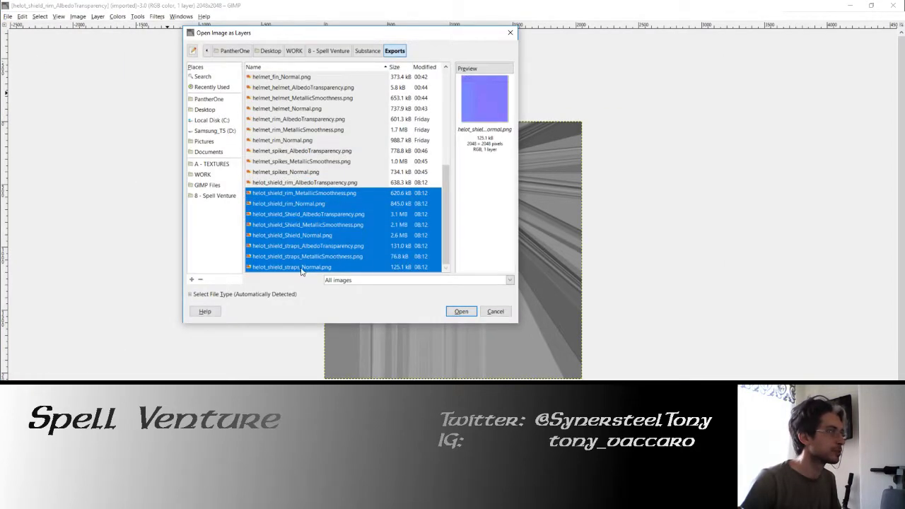
left_click(458, 311)
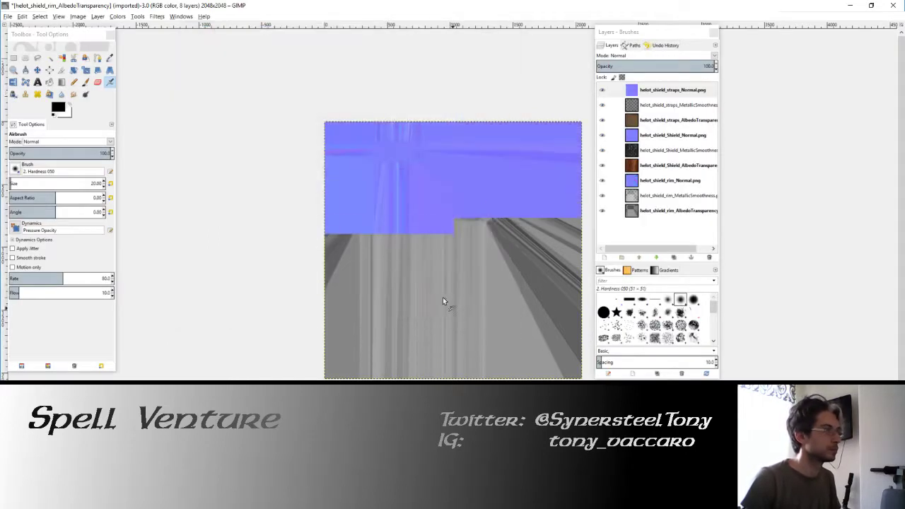
scroll(381, 148, "up", 2, "ctrl")
Step: Show only the straps layers, add alpha, and erase the top strip from them
scroll(382, 148, "up", 2, "ctrl")
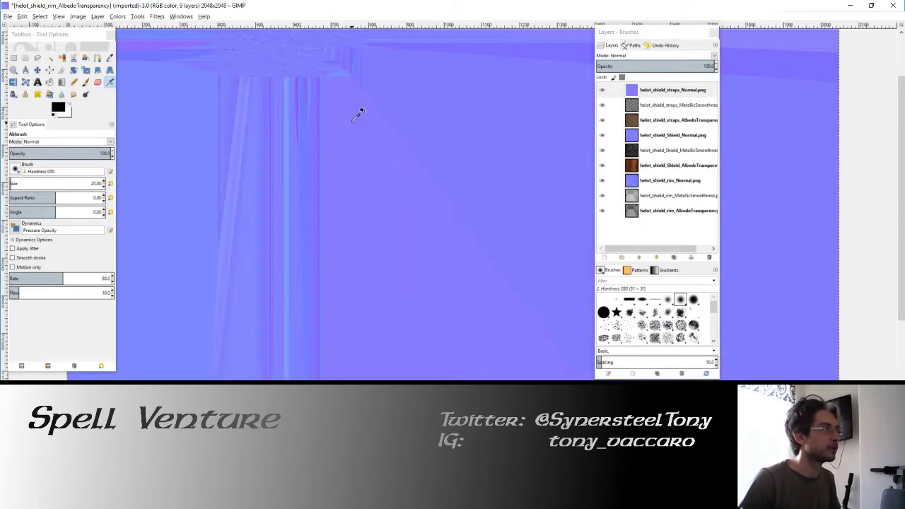
scroll(347, 142, "down", 2, "ctrl")
left_click(602, 105)
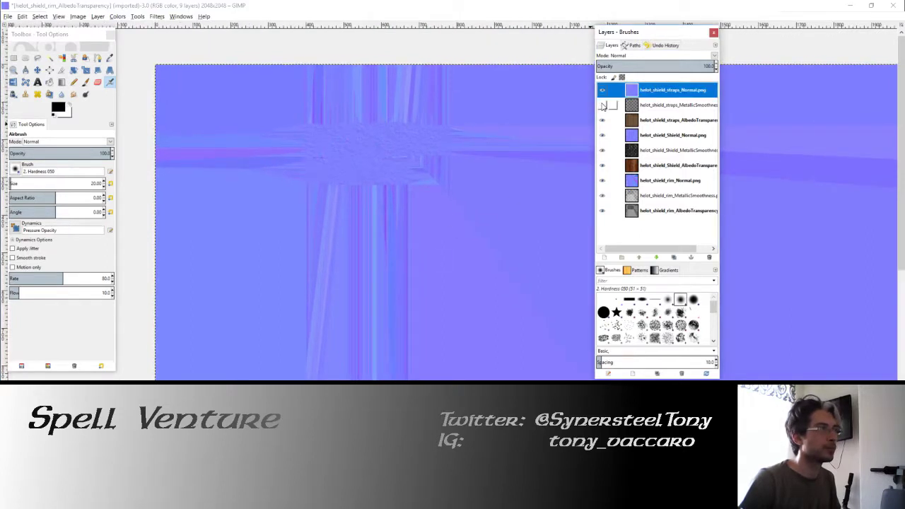
mouse_move(604, 95)
left_mouse_down()
mouse_move(604, 124)
mouse_move(604, 89)
left_mouse_up()
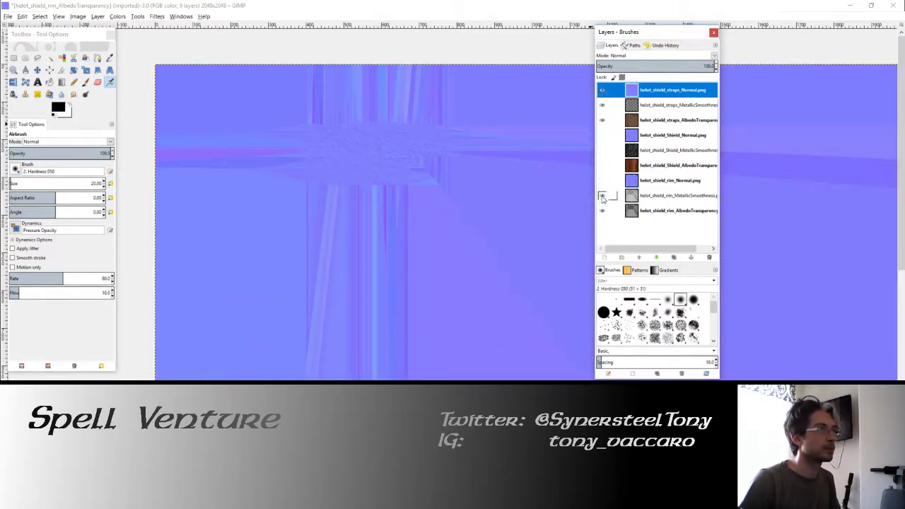
scroll(385, 142, "down", 3, "ctrl")
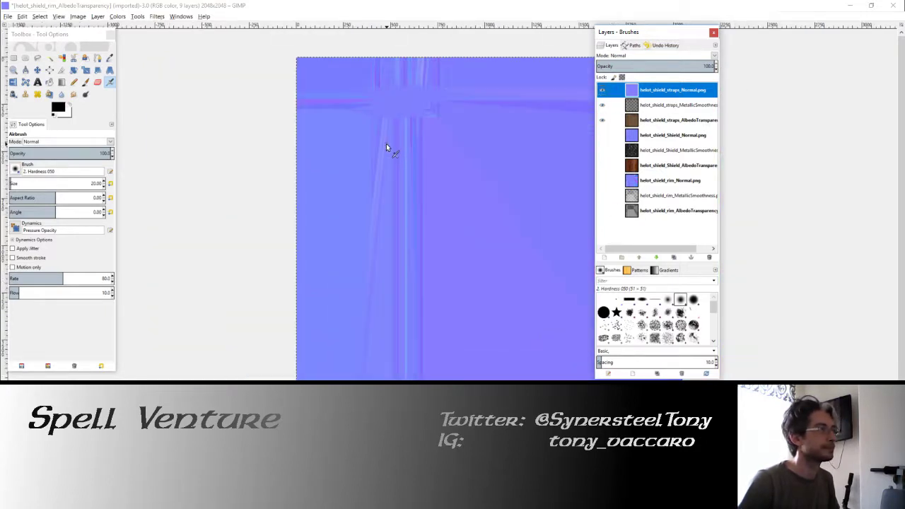
left_click(16, 58)
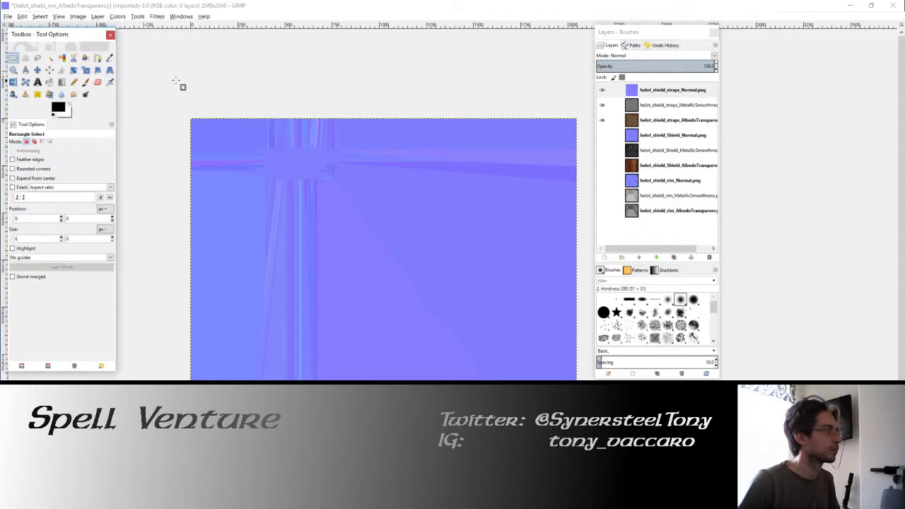
left_click_drag(162, 81, 581, 145)
right_click(651, 94)
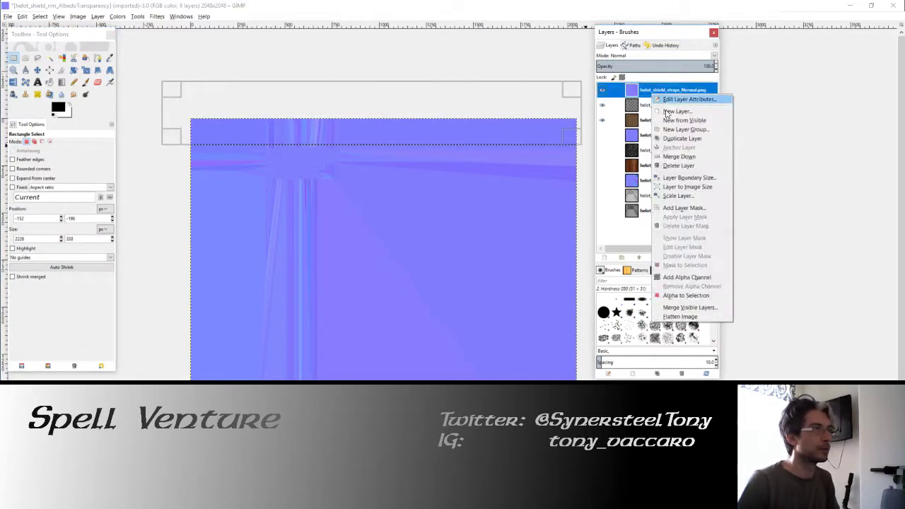
right_click(666, 122)
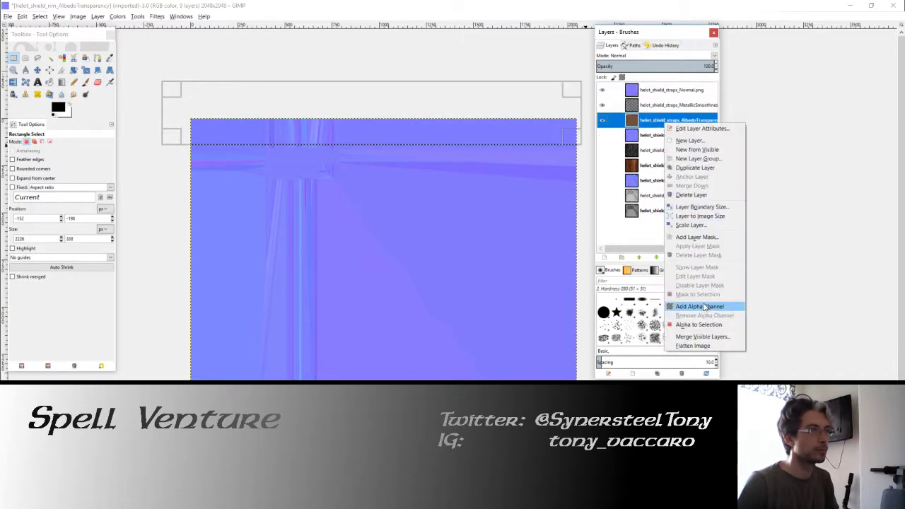
left_click(699, 306)
left_click(657, 90)
key("Delete")
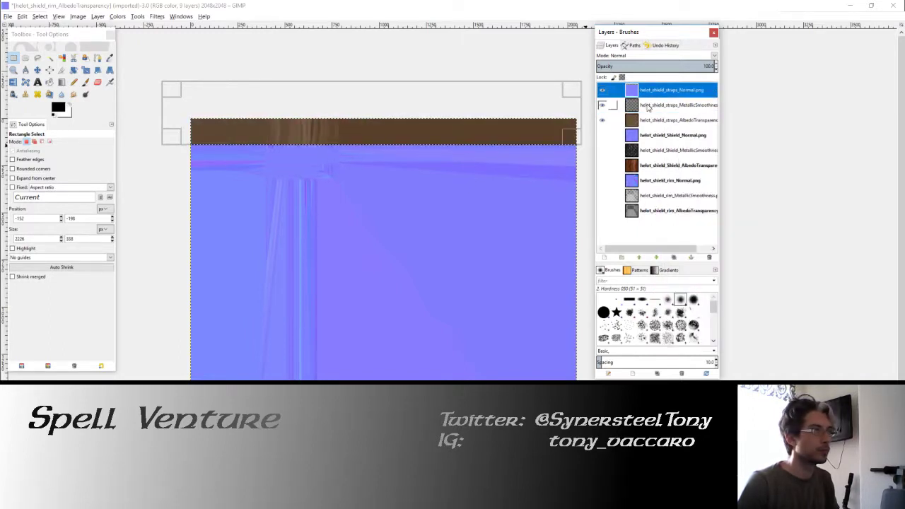
left_click(649, 105)
left_click(651, 120)
key("Delete")
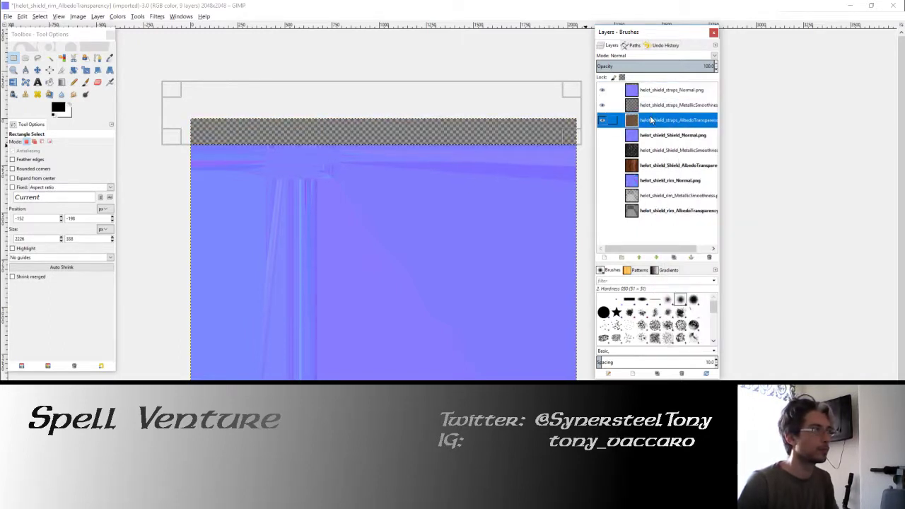
key("Return")
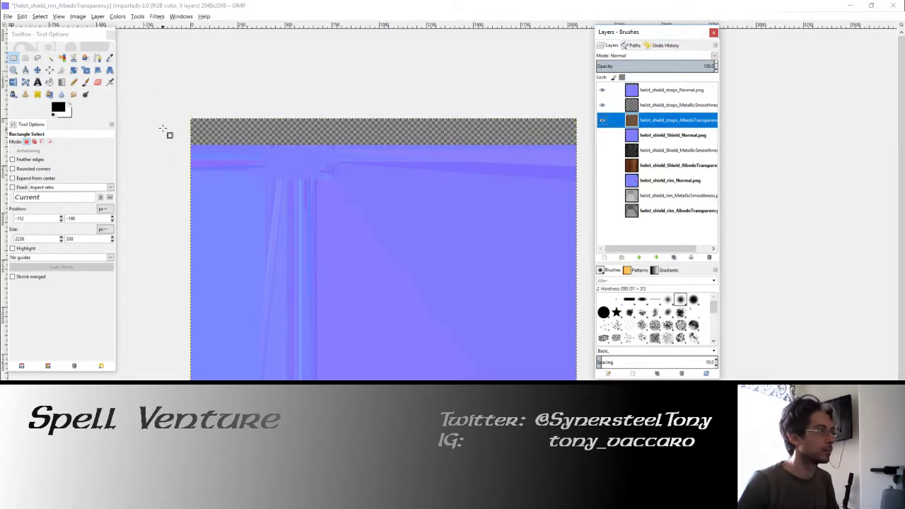
Step: Erase the left-side area from all three straps layers
left_click_drag(168, 113, 231, 236)
scroll(240, 145, "up", 3, "ctrl")
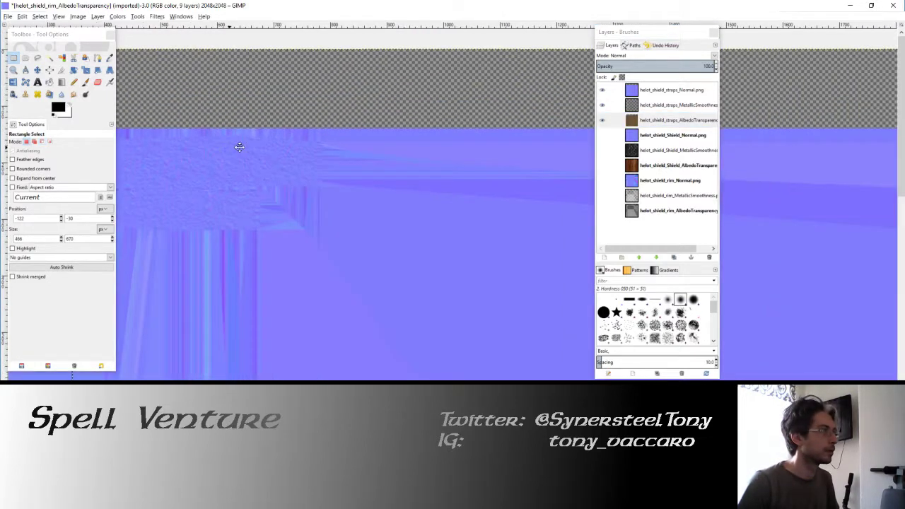
middle_click_drag(240, 145, 448, 146)
left_click_drag(294, 214, 317, 216)
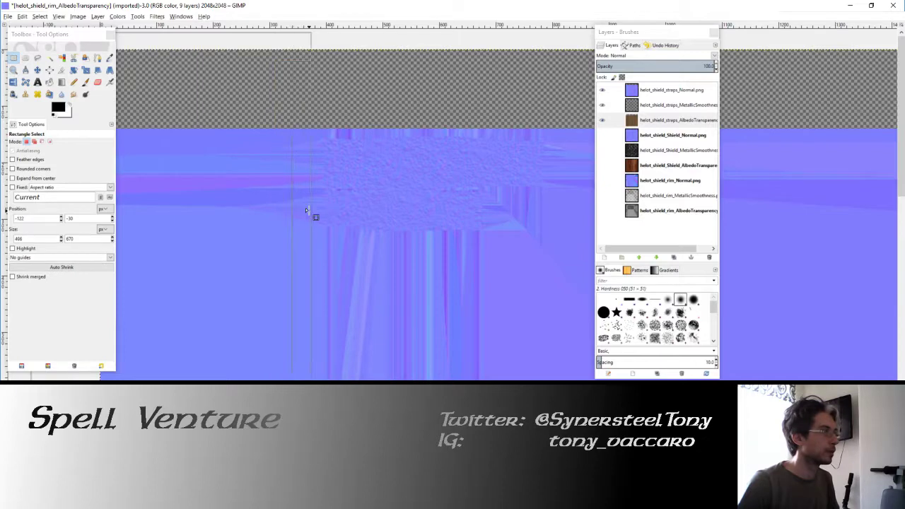
left_click(643, 89)
key("Delete")
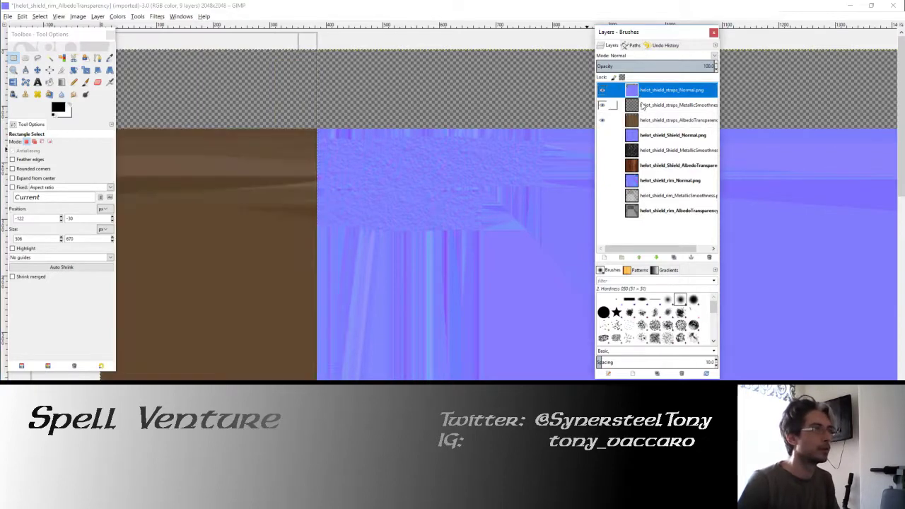
left_click(643, 105)
key("Delete")
left_click(643, 120)
key("Delete")
Step: Erase the wide top-right area out to the image edge on the straps layers
middle_click_drag(562, 157, 279, 156)
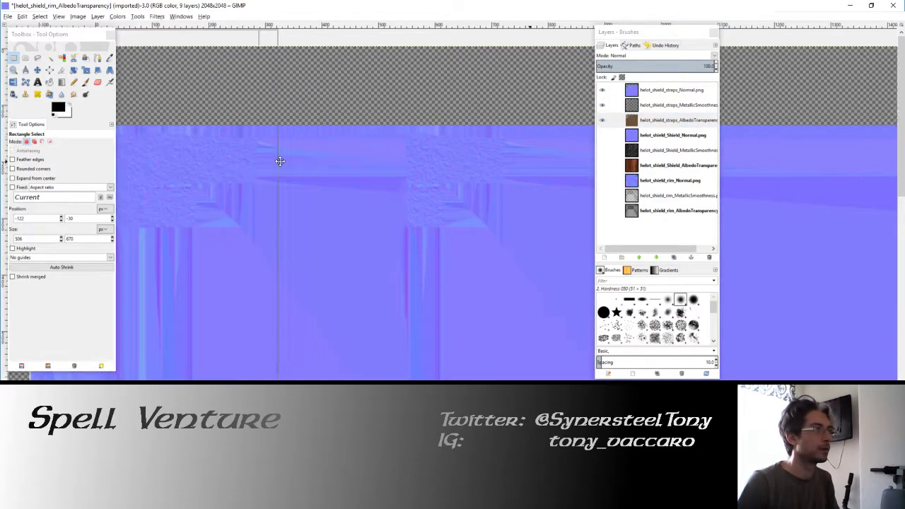
left_click_drag(459, 266, 839, 294)
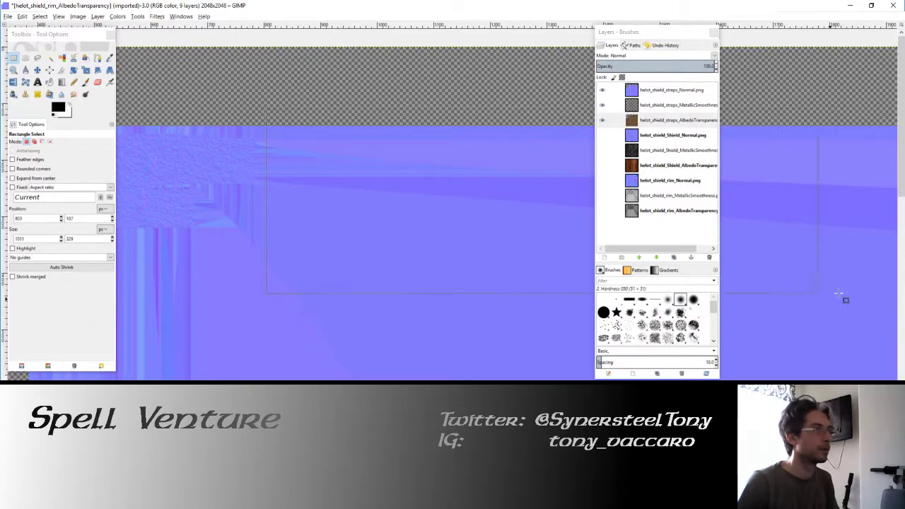
scroll(490, 292, "down", 2, "ctrl")
scroll(483, 286, "down", 1, "ctrl")
scroll(347, 250, "down", 1, "ctrl")
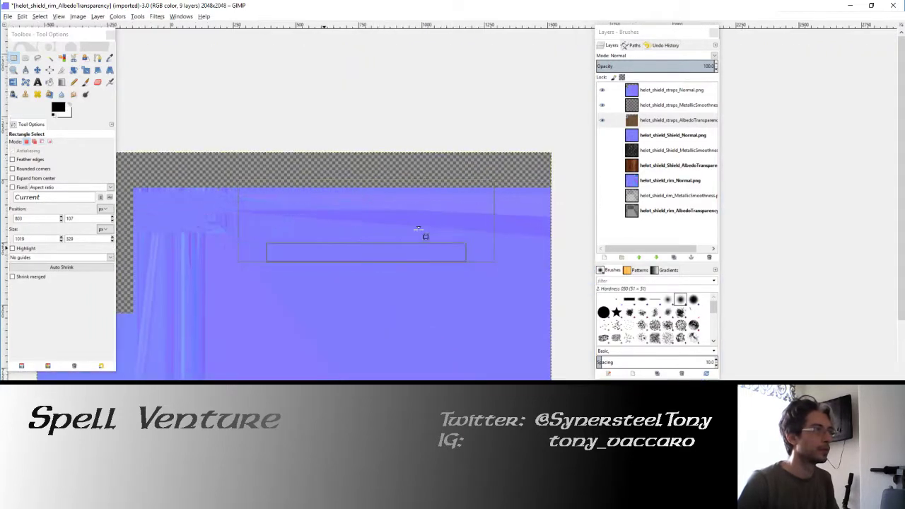
left_click_drag(486, 220, 570, 223)
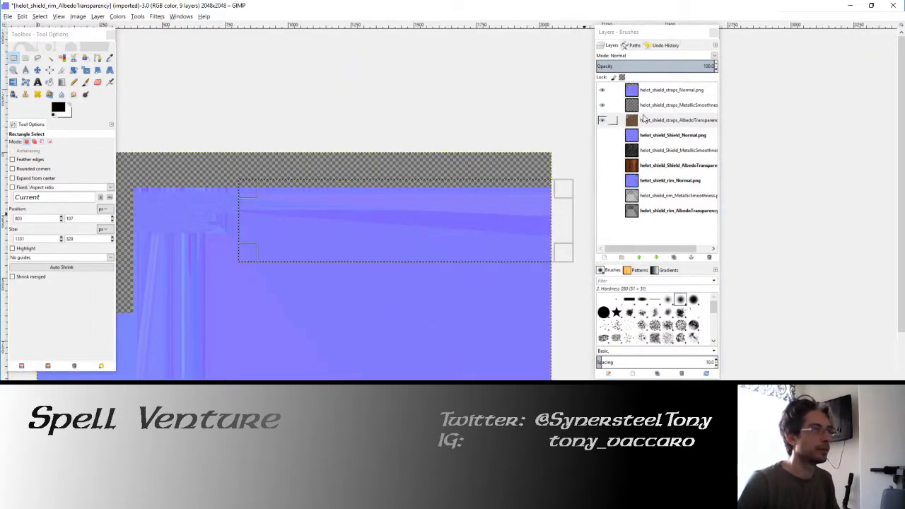
left_click(646, 92)
key("Delete")
left_click(647, 106)
left_click(647, 120)
key("Delete")
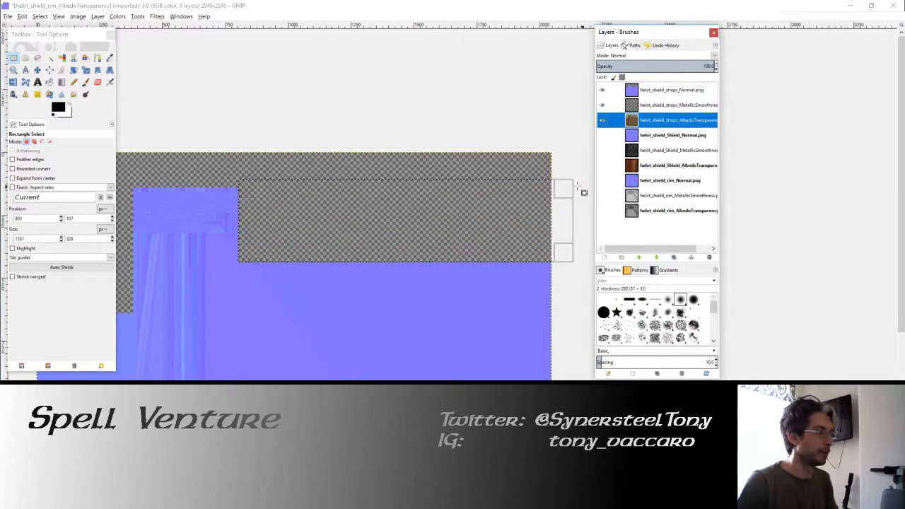
left_click(645, 90)
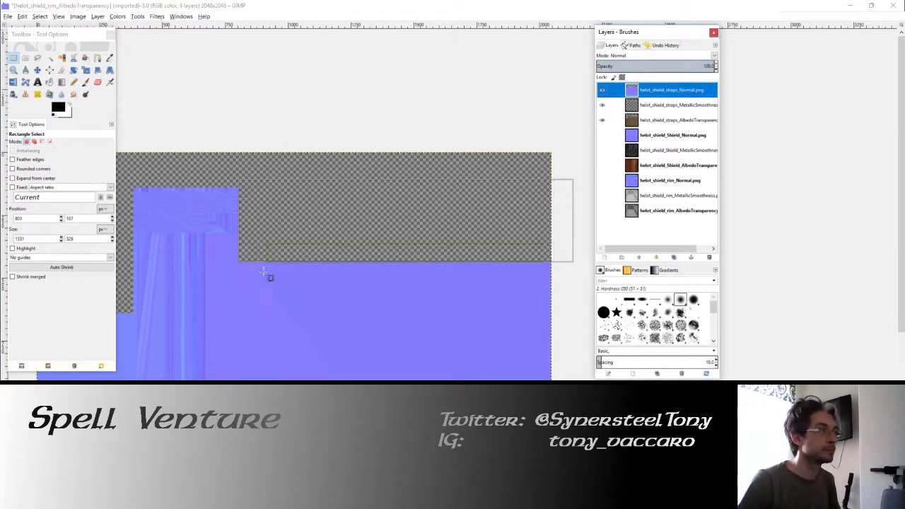
Step: Erase the large lower area from all three straps layers and clear the selection
scroll(357, 217, "down", 3)
scroll(370, 224, "down", 1, "ctrl")
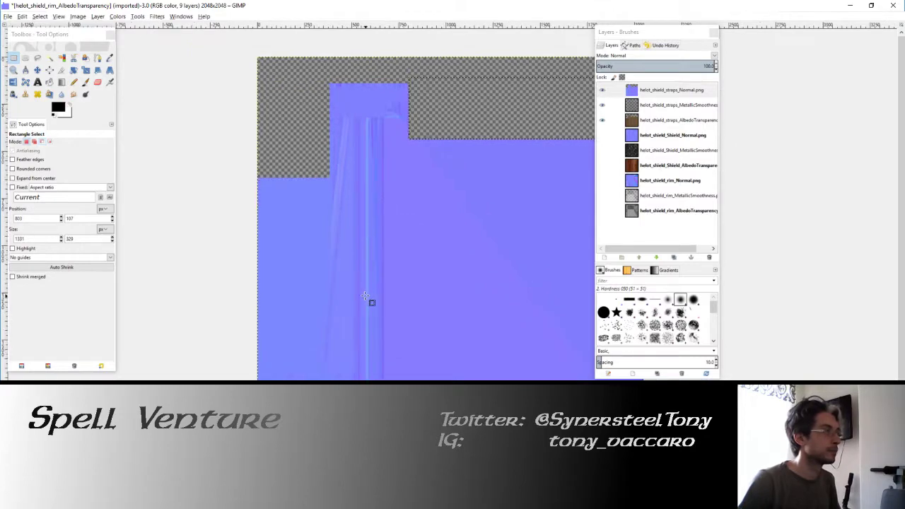
mouse_move(156, 344)
left_mouse_down()
mouse_move(569, 117)
mouse_move(615, 110)
left_mouse_up()
left_click(657, 90)
key("Delete")
left_click(657, 105)
key("Delete")
left_click(658, 120)
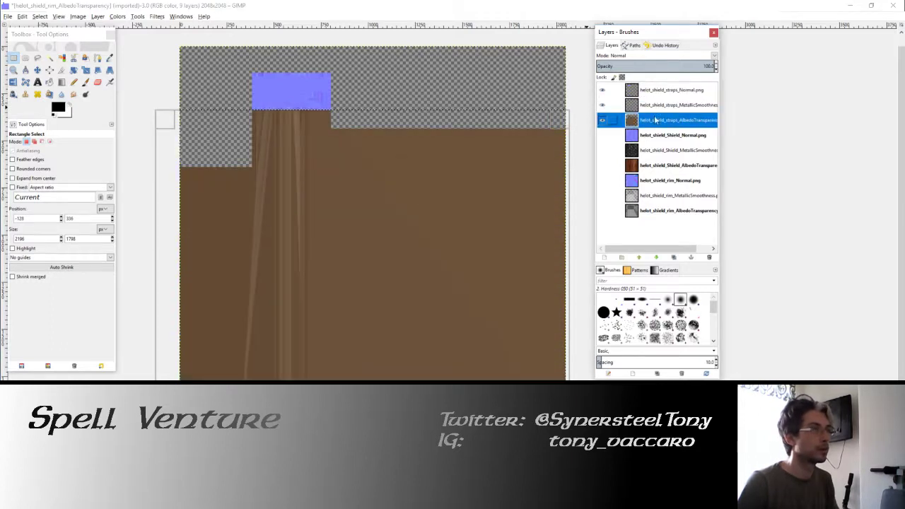
key("Delete")
left_click(589, 89)
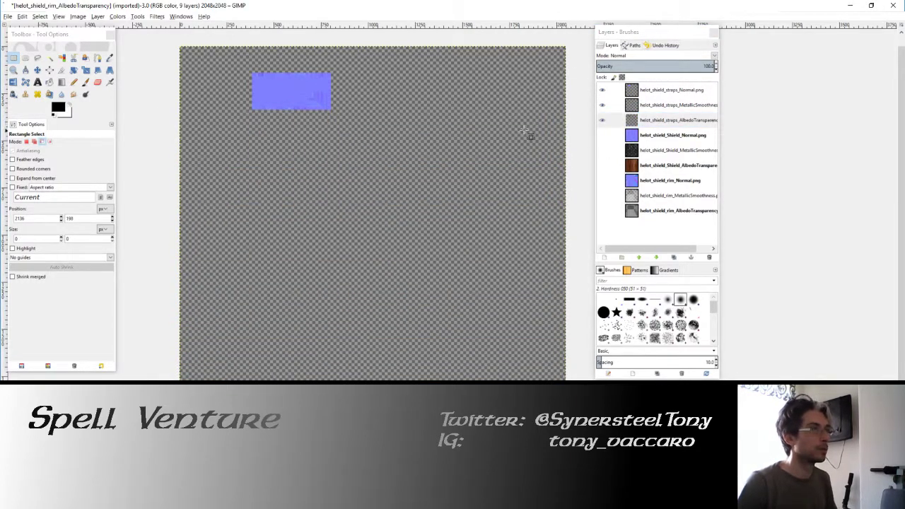
middle_click_drag(431, 153, 497, 188)
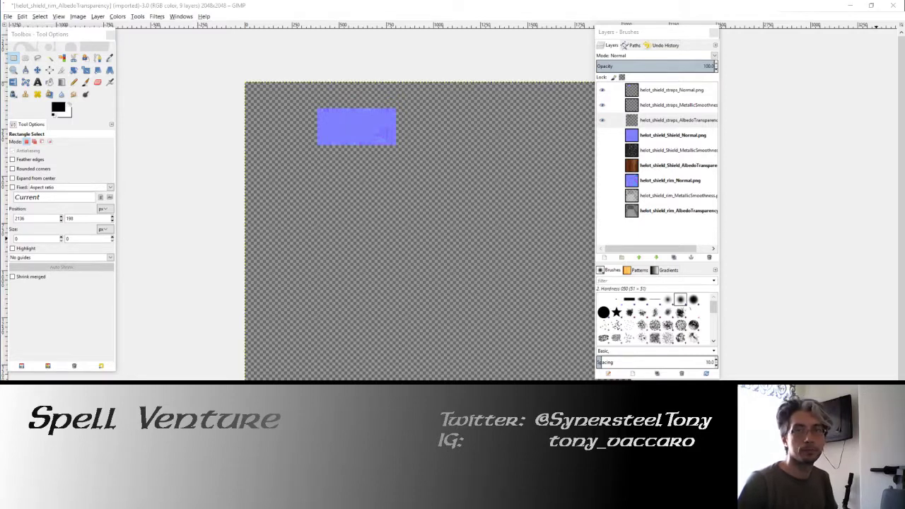
Step: Hide the straps layers, show the Shield layers, and give the Shield albedo an alpha channel
left_click(603, 122, "shift")
left_click(602, 135)
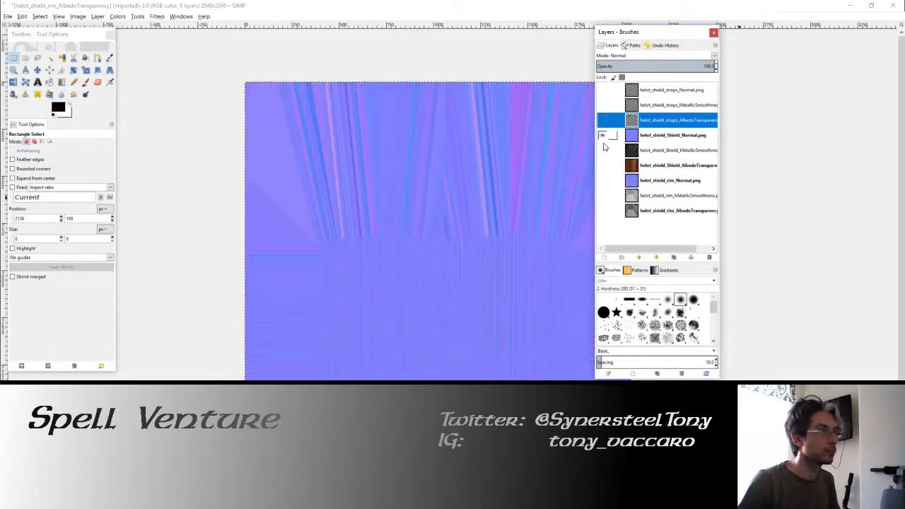
right_click(648, 137)
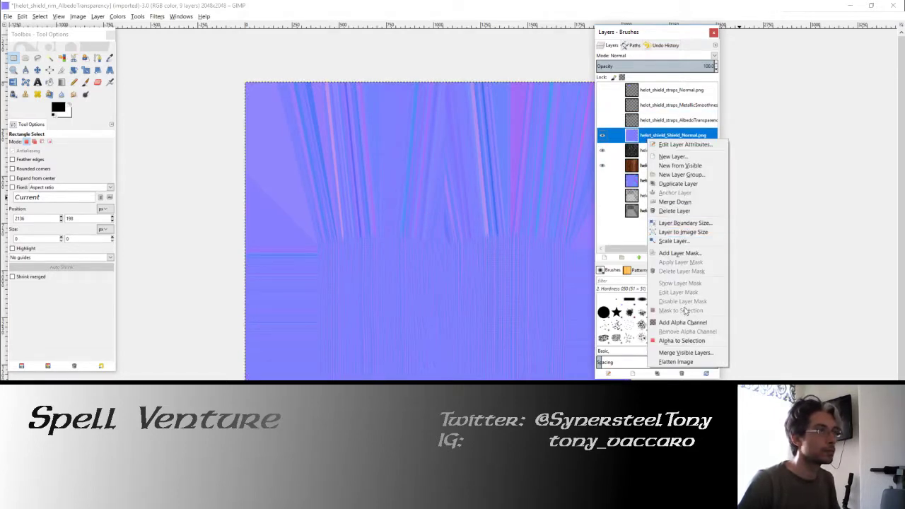
key("Escape")
right_click(668, 150)
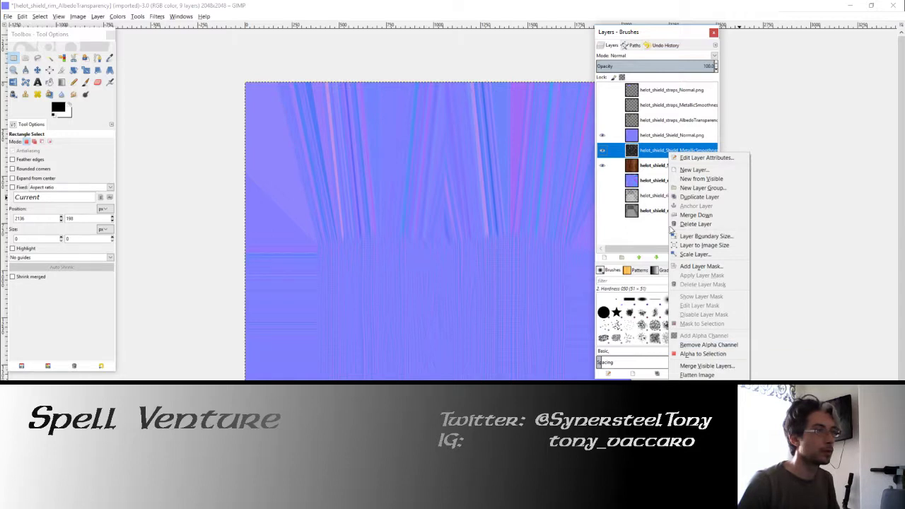
left_click(645, 170)
right_click(644, 168)
left_click(682, 353)
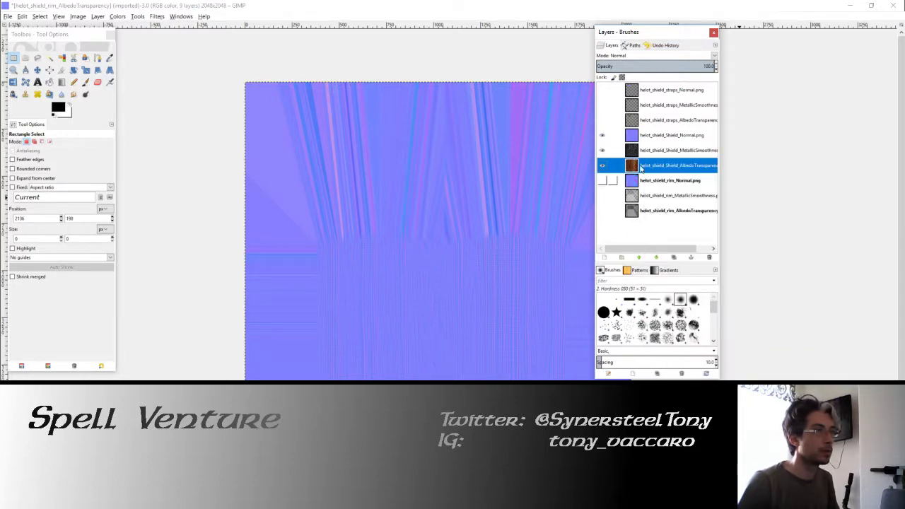
left_click(650, 136)
Step: Delete the top strip of the shield texture from the Shield albedo layer
middle_click_drag(356, 197, 275, 176)
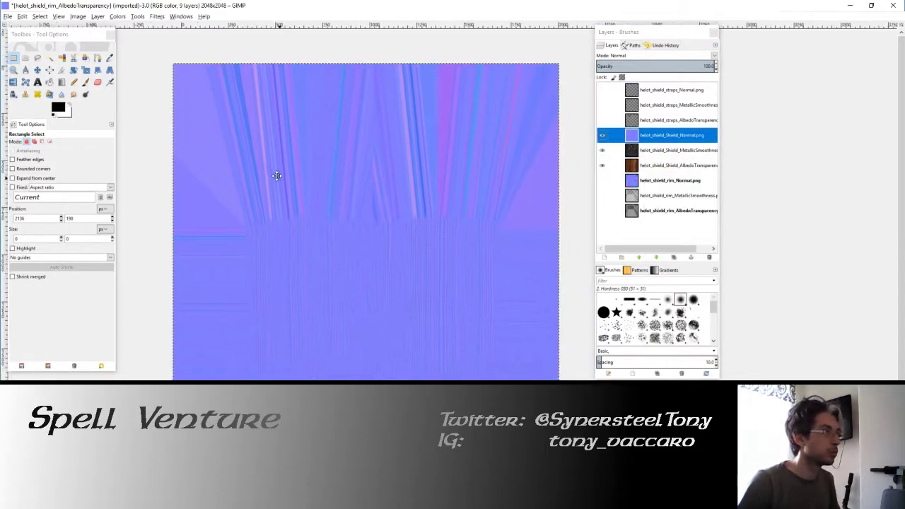
mouse_move(130, 52)
left_mouse_down()
mouse_move(461, 196)
mouse_move(575, 212)
left_mouse_up()
scroll(575, 211, "up", 1, "ctrl")
scroll(439, 216, "up", 2, "ctrl")
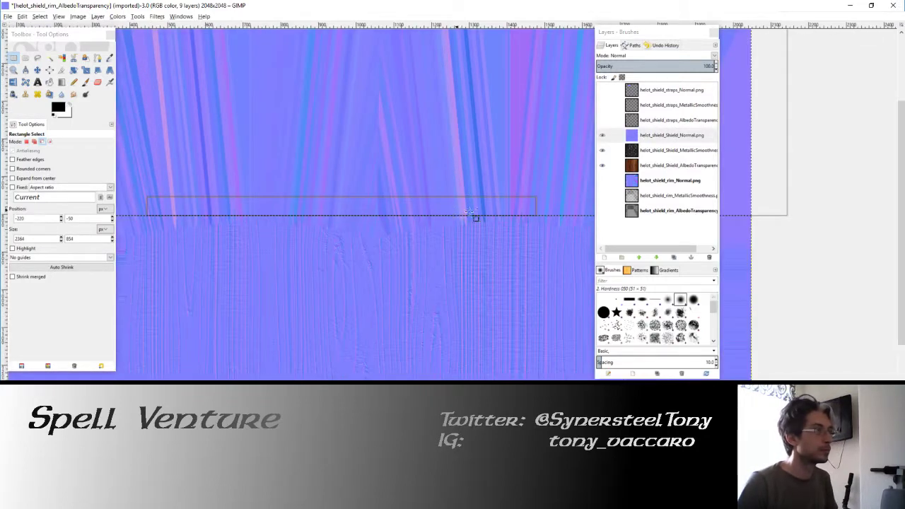
scroll(529, 236, "up", 1, "ctrl")
left_click_drag(470, 174, 483, 186)
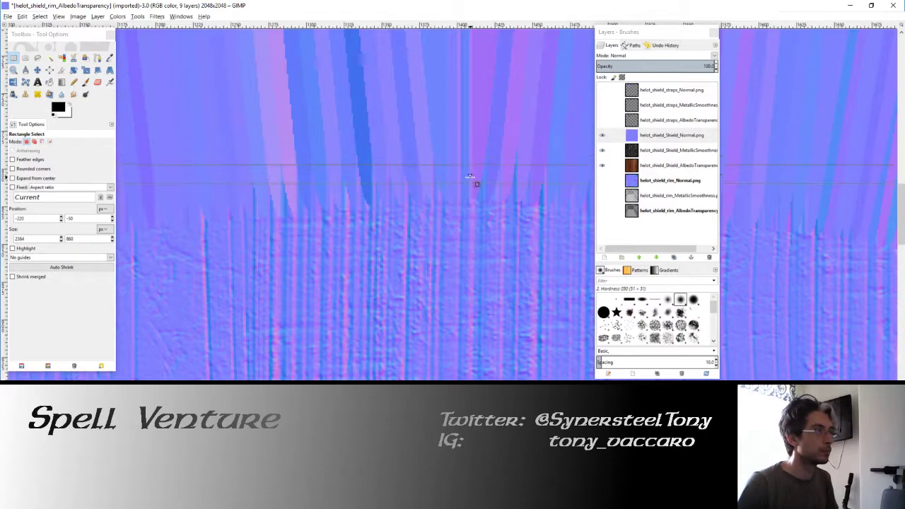
scroll(553, 217, "up", 1, "ctrl")
scroll(801, 217, "left", 3, "shift")
scroll(834, 217, "left", 2, "shift")
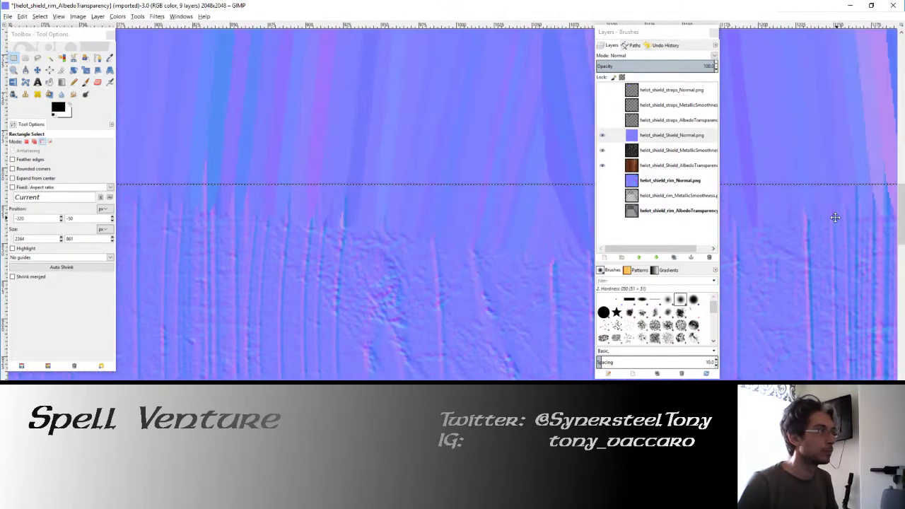
left_click_drag(442, 174, 454, 182)
scroll(445, 204, "down", 2, "ctrl")
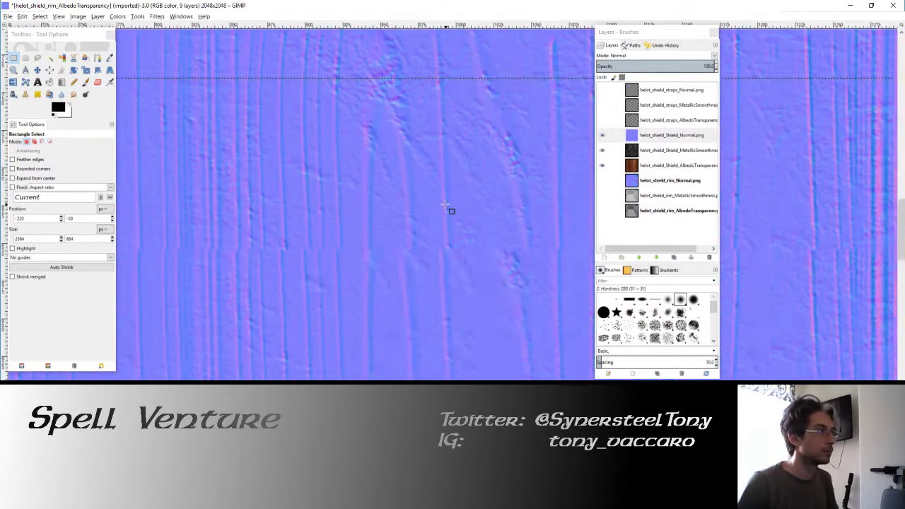
scroll(455, 194, "down", 2, "ctrl")
scroll(262, 205, "up", 1)
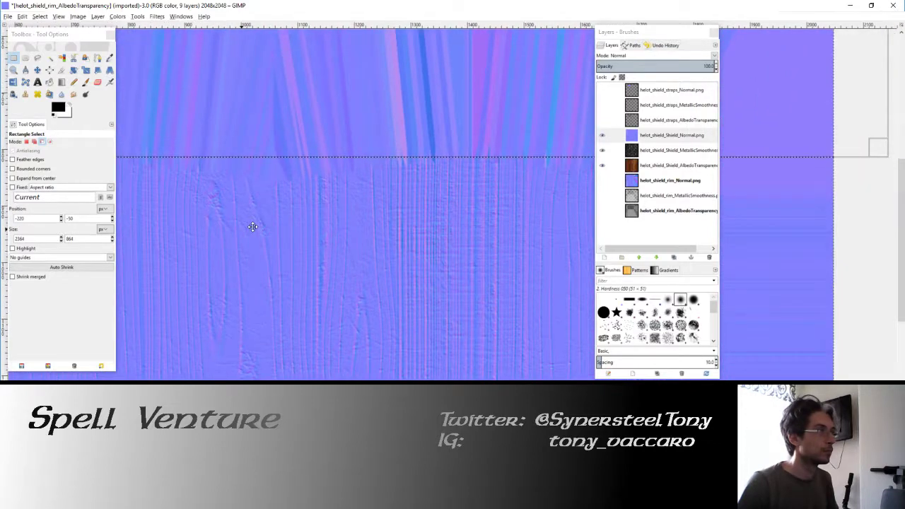
scroll(361, 212, "right", 2, "shift")
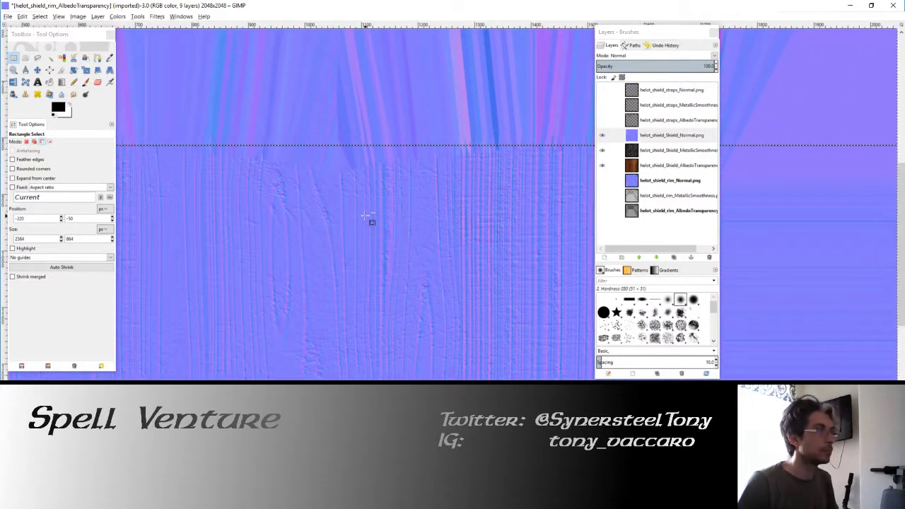
scroll(368, 216, "down", 3, "ctrl")
left_click(671, 165)
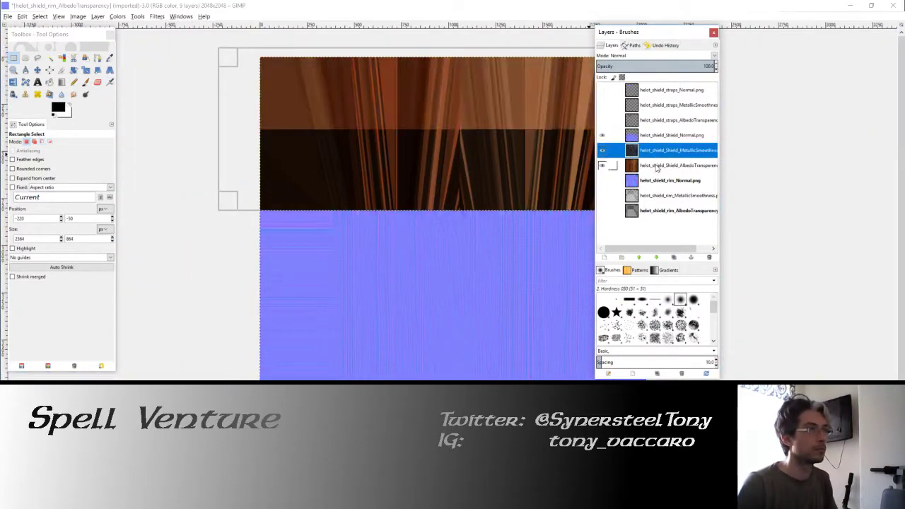
key("Delete")
Step: Clear everything outside the central shield panel on the normal, metallic and albedo layers
scroll(177, 258, "down", 3)
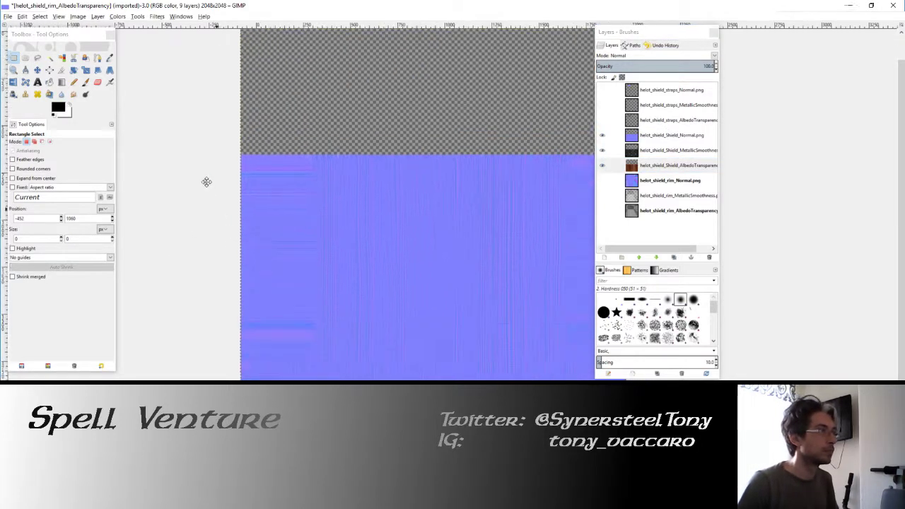
mouse_move(181, 101)
left_mouse_down()
mouse_move(279, 378)
mouse_move(398, 339)
left_mouse_up()
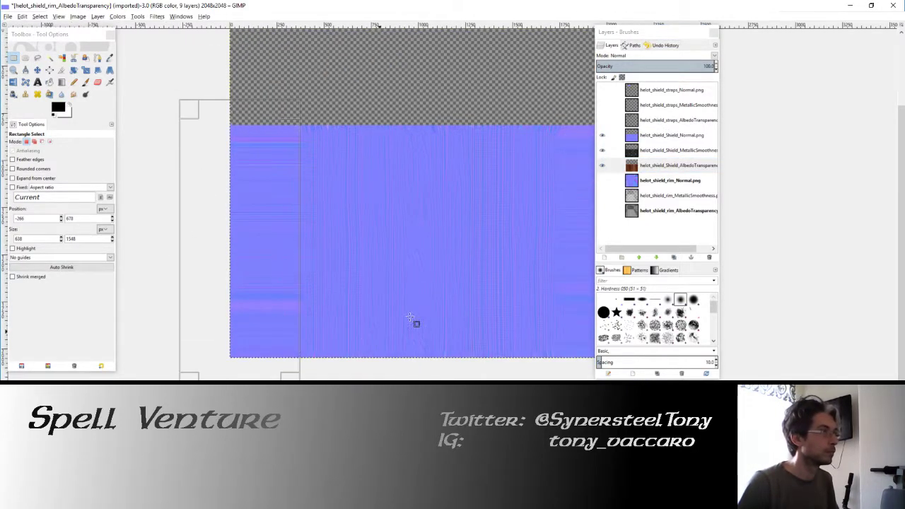
mouse_move(415, 199)
left_mouse_down()
mouse_move(388, 105)
mouse_move(366, 98)
left_mouse_up()
scroll(224, 171, "left", 3, "shift")
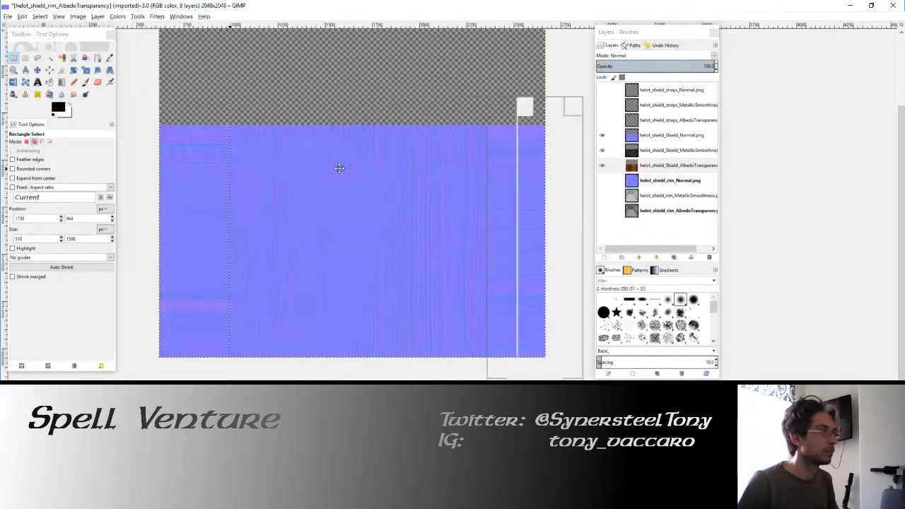
left_click(661, 135)
key("Delete")
left_click(661, 149)
key("Delete")
left_click(660, 165)
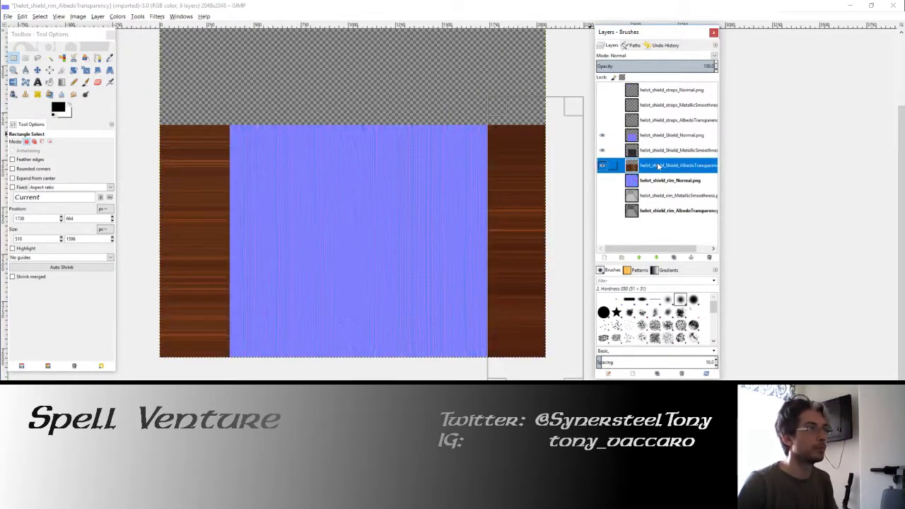
key("Delete")
key("ctrl+shift+a")
Step: Check the trimmed normal layer's edges, undoing and redoing the side-strip deletions
scroll(512, 253, "up", 4, "ctrl")
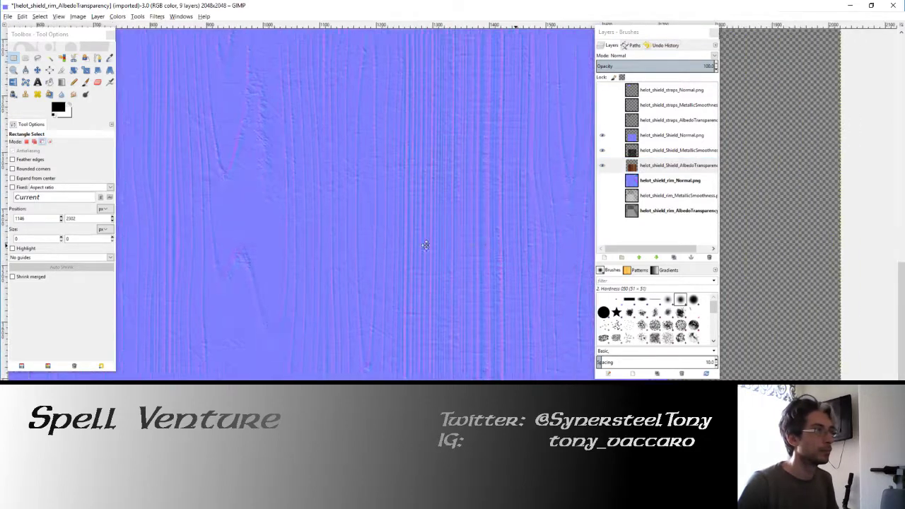
mouse_move(424, 243)
middle_mouse_down()
mouse_move(244, 204)
mouse_move(263, 130)
middle_mouse_up()
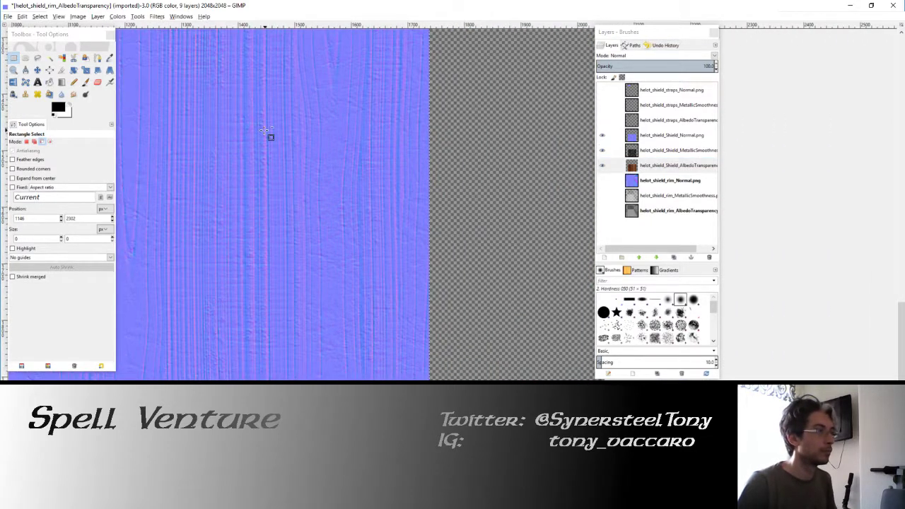
key("ctrl+z")
key("ctrl+z")
key("ctrl+z")
key("ctrl+z")
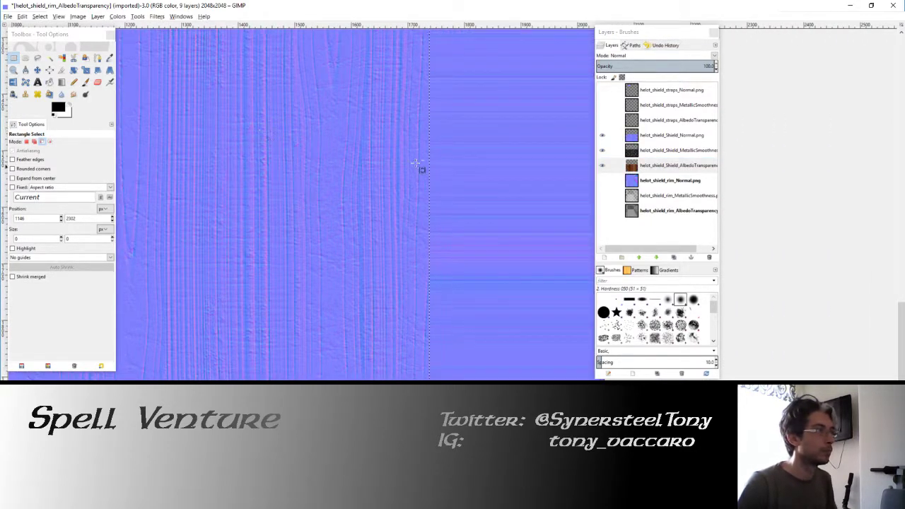
scroll(422, 167, "up", 4, "ctrl")
scroll(450, 160, "up", 1, "ctrl")
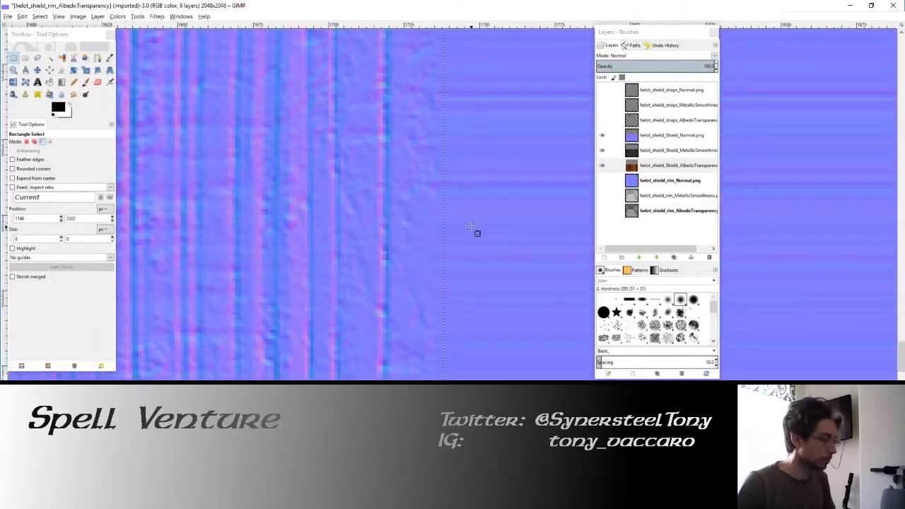
key("ctrl+y")
key("ctrl+y")
scroll(417, 229, "down", 2, "ctrl")
scroll(406, 229, "down", 2, "ctrl")
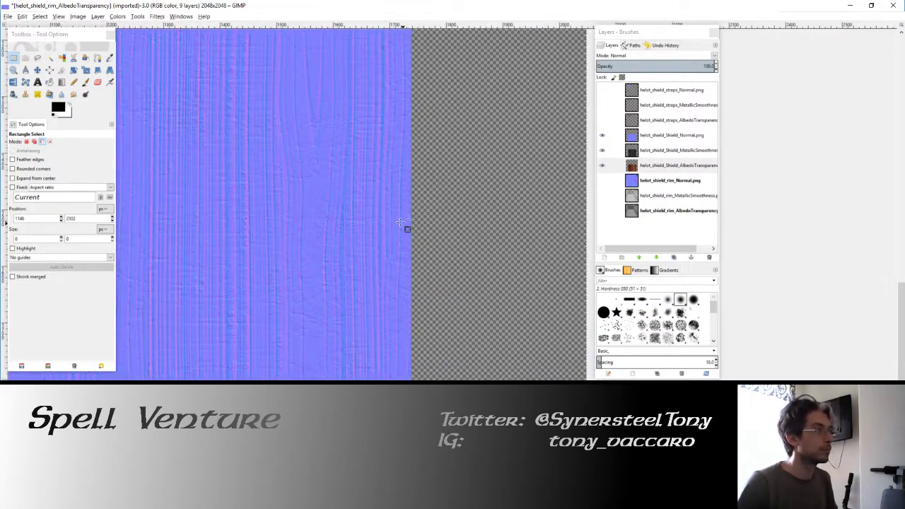
scroll(405, 240, "down", 4, "ctrl")
left_click(185, 163)
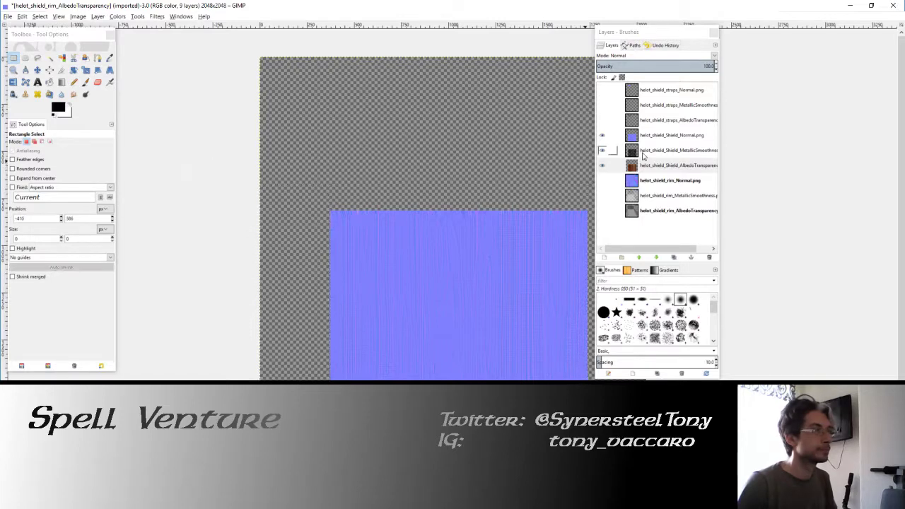
Step: Hide the three shield texture layers and inspect the rim normal and albedo layers
left_click(605, 165)
left_click(601, 149)
left_click(601, 135)
left_click(670, 180)
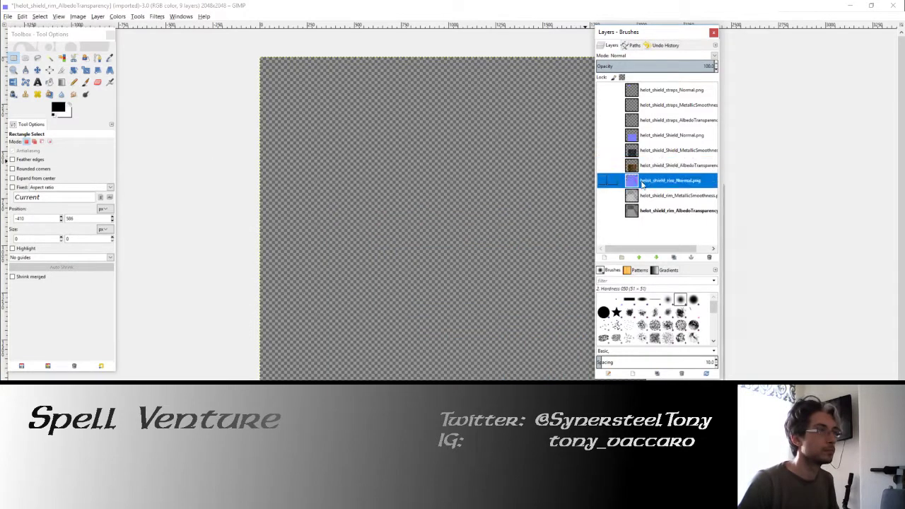
right_click(641, 181)
key("Escape")
left_click(645, 211)
right_click(645, 211)
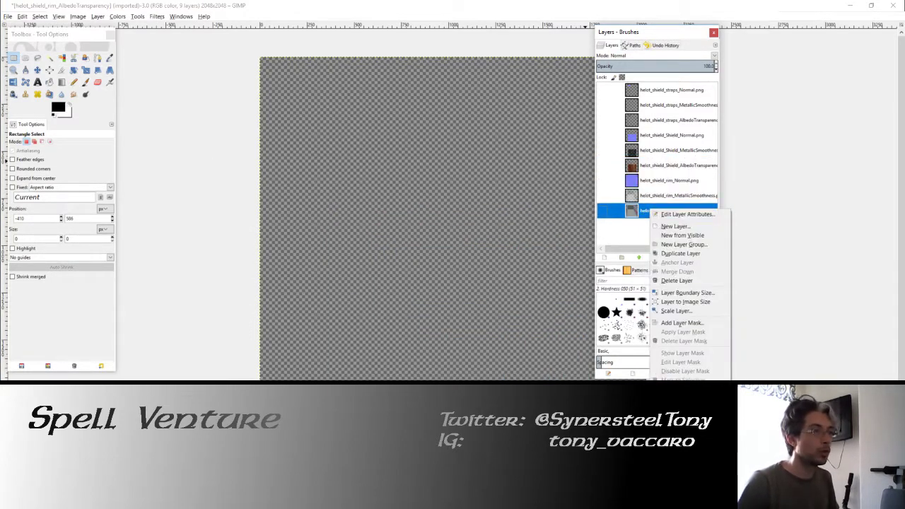
key("Escape")
Step: Show the rim albedo, metallic and normal layers, then the shield layers and straps normal layer
left_click(601, 211)
left_click(601, 195)
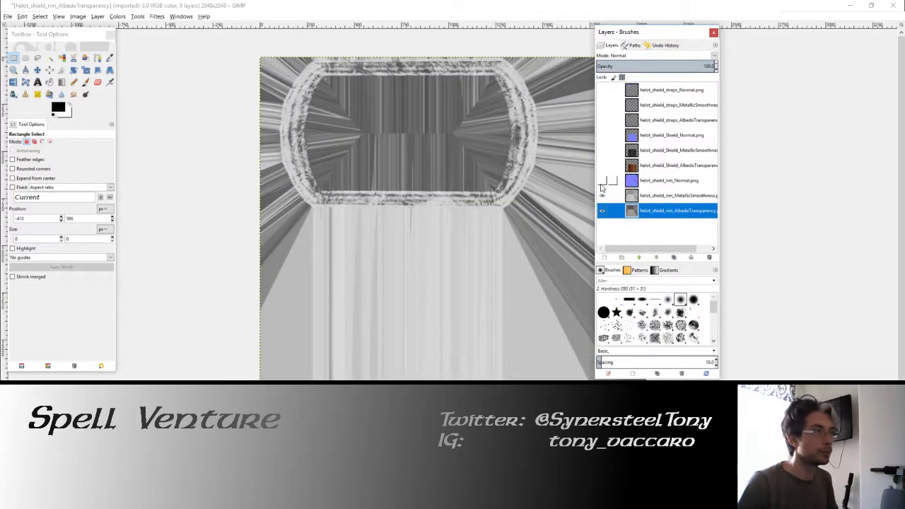
left_click(602, 180)
scroll(432, 141, "right", 3)
scroll(431, 141, "down", 1)
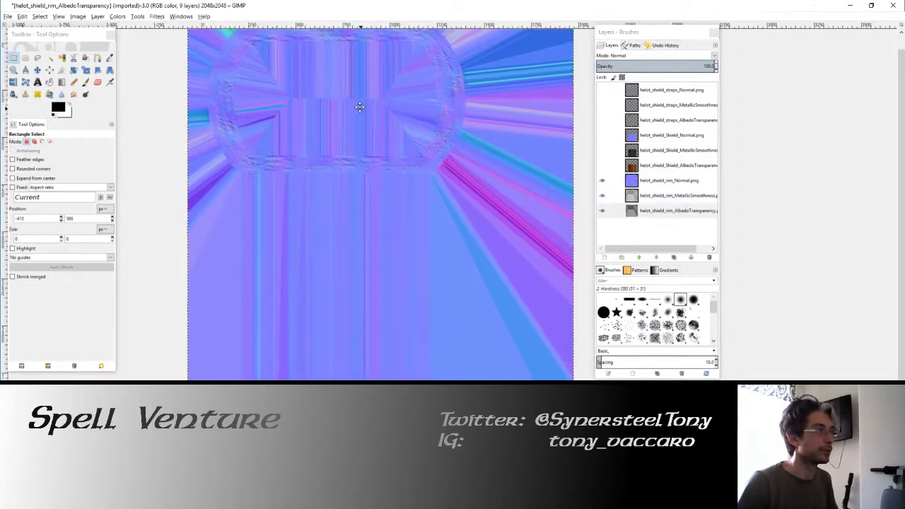
left_click(601, 165)
left_click(602, 150)
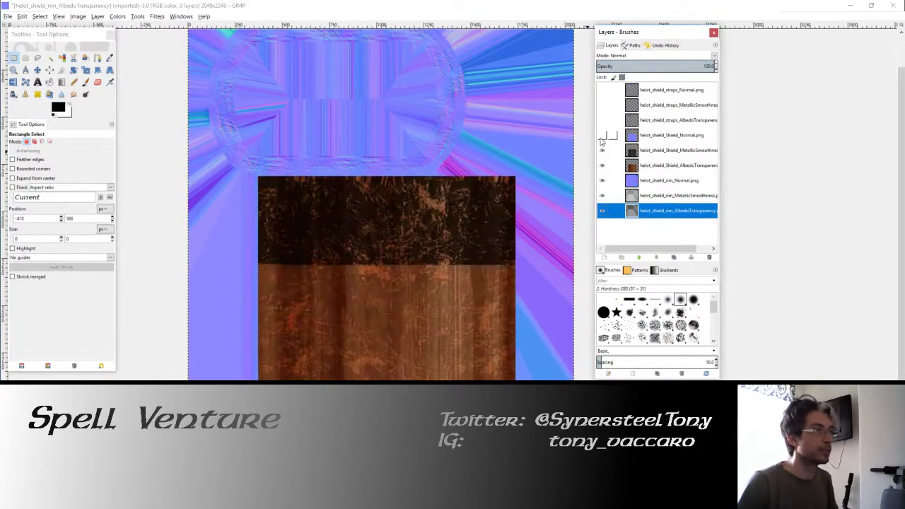
left_click(601, 135)
left_click(601, 89)
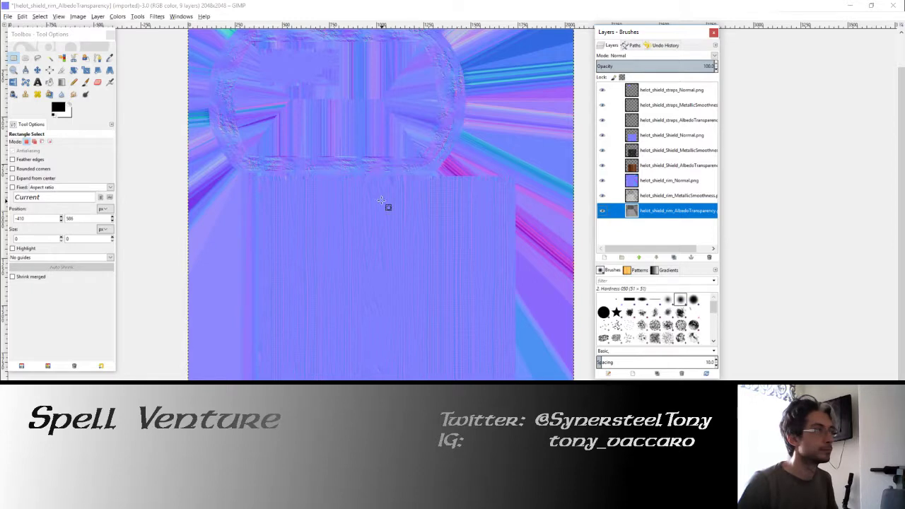
Step: Save the image as helot_Shield.xcf in the 8 - Spell Venture > GIMP Files folder
key("ctrl+s")
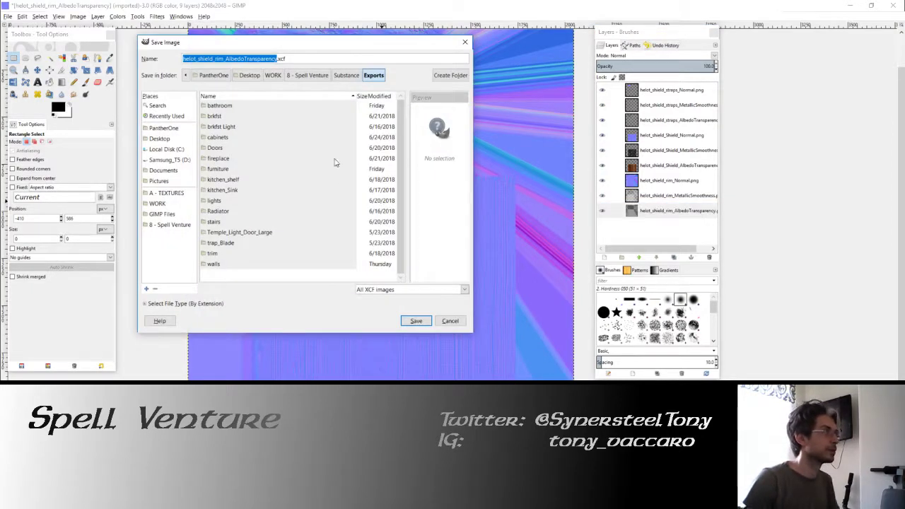
left_click(347, 75)
left_click(308, 75)
left_click(222, 159)
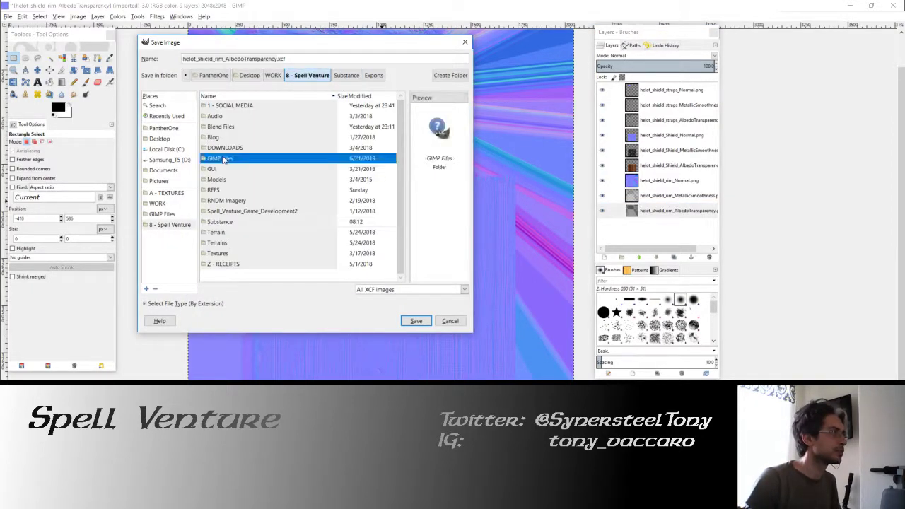
double_click(223, 159)
triple_click(209, 58)
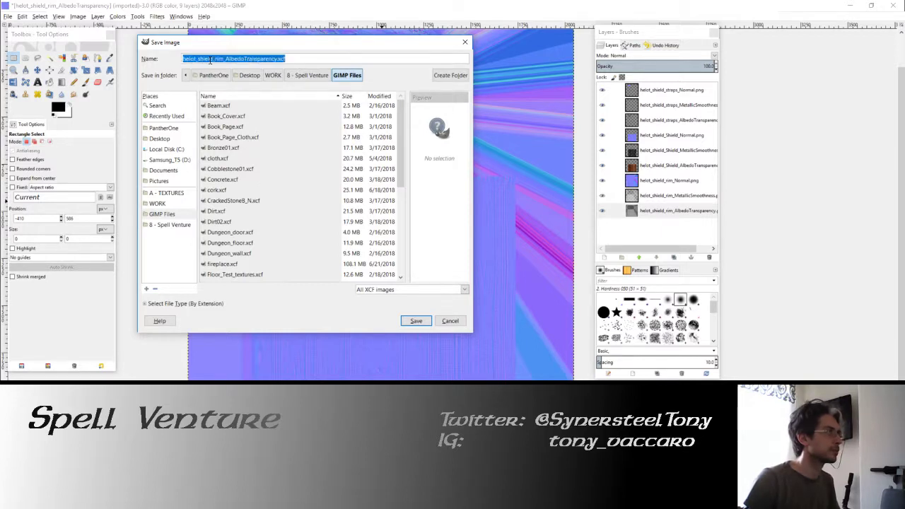
type("helot_Shield.x")
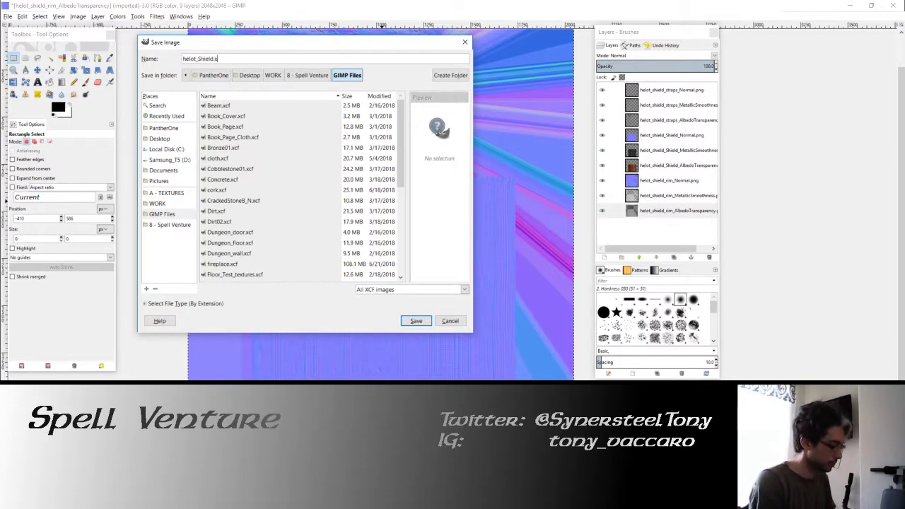
type("cf")
Step: Confirm the helot_Shield.xcf save and hide the straps metallic layer, leaving only normal maps visible
key("Return")
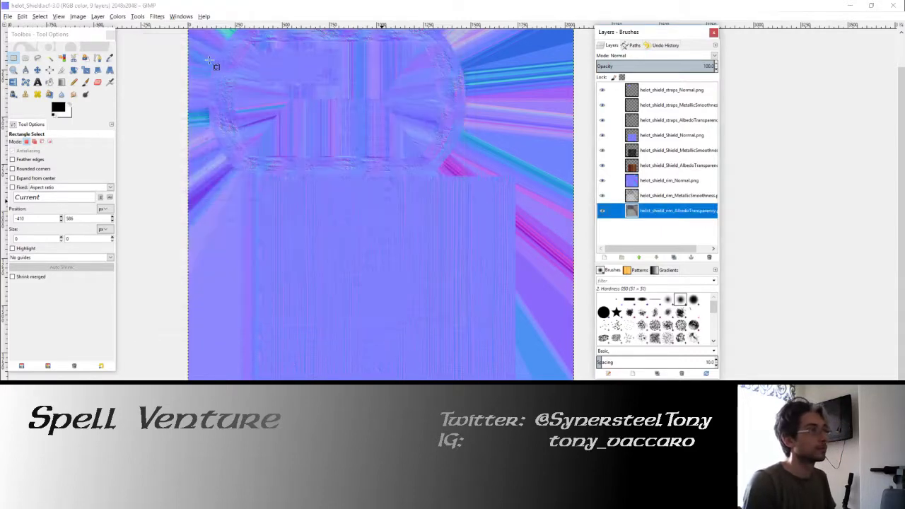
scroll(318, 133, "up", 2)
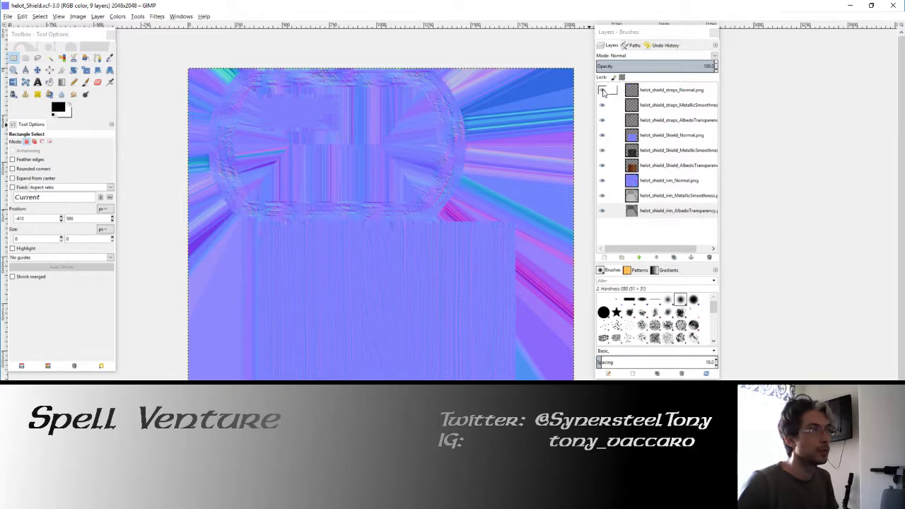
left_click(602, 104)
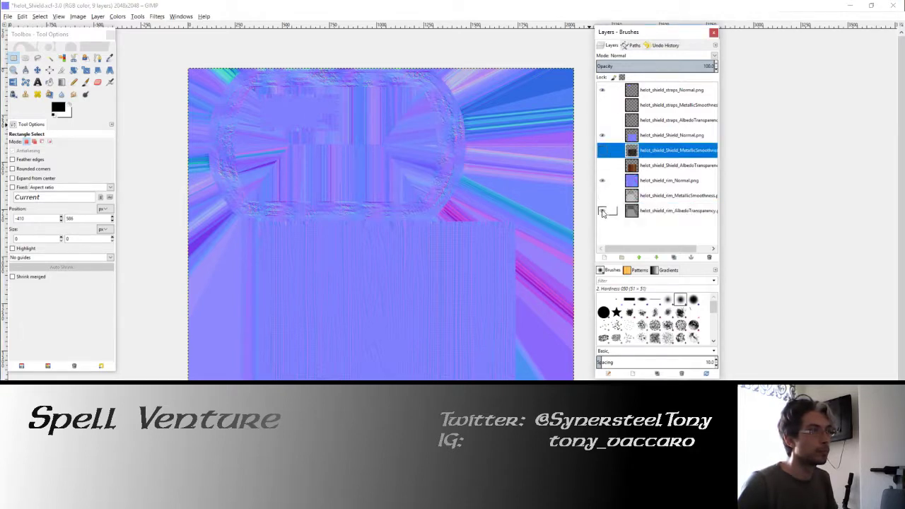
scroll(311, 141, "up", 2, "ctrl")
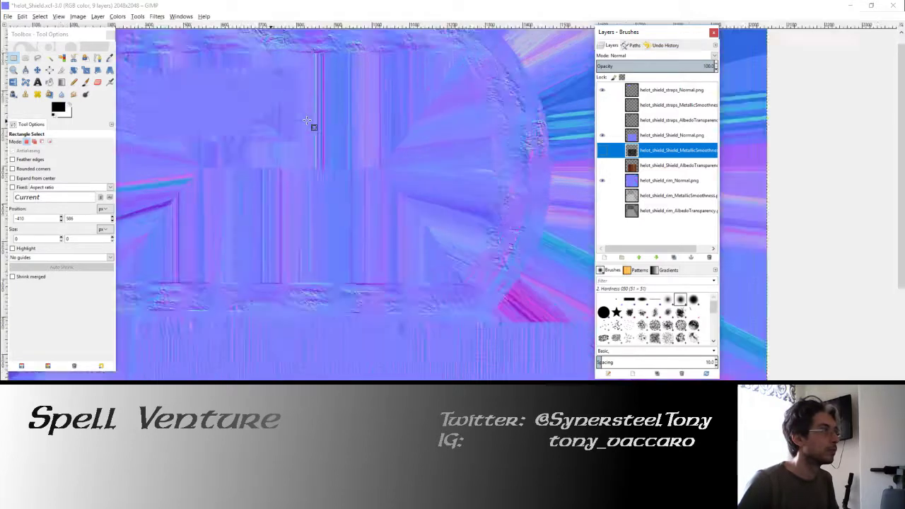
scroll(353, 142, "up", 2, "ctrl")
scroll(382, 159, "up", 2, "ctrl")
scroll(380, 152, "up", 1, "ctrl")
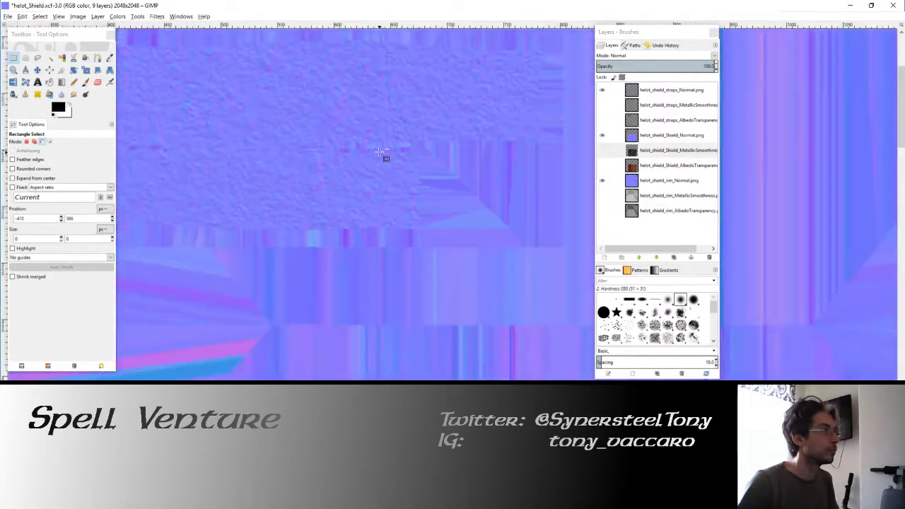
scroll(380, 152, "down", 6, "ctrl")
left_click(8, 16)
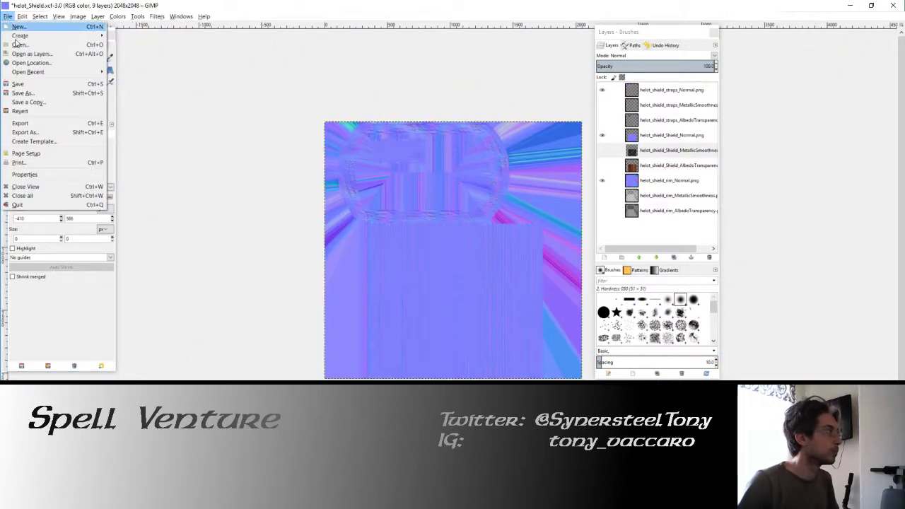
Step: Export the image as helot_Shield_Albedo.png into Substance > Exports, accepting the PNG options
left_click(27, 133)
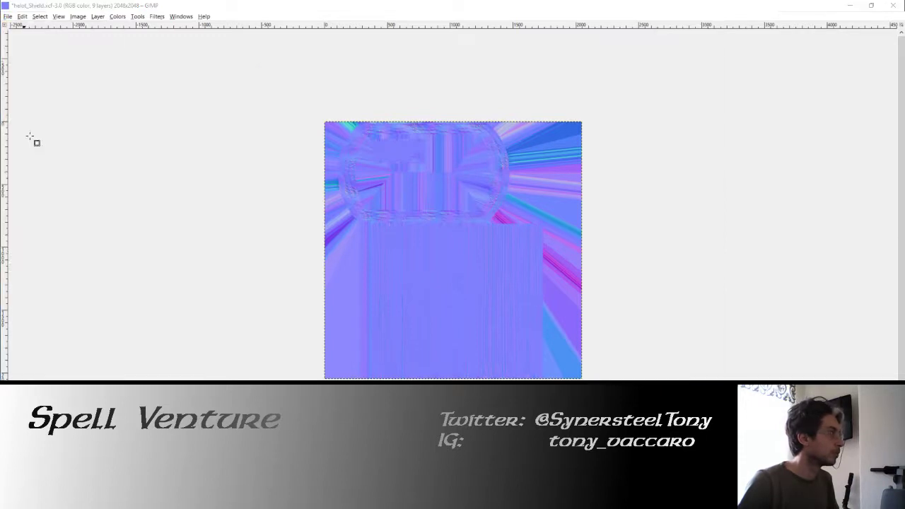
left_click(450, 107)
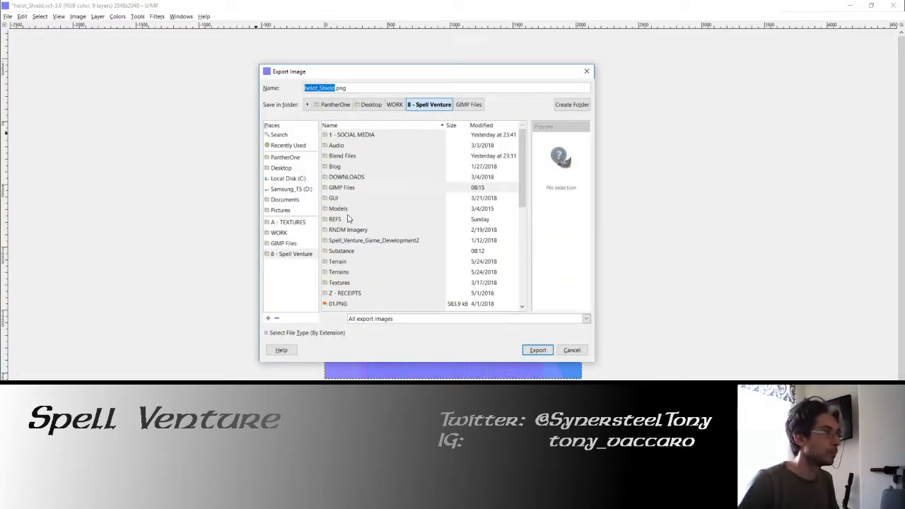
double_click(349, 251)
double_click(343, 135)
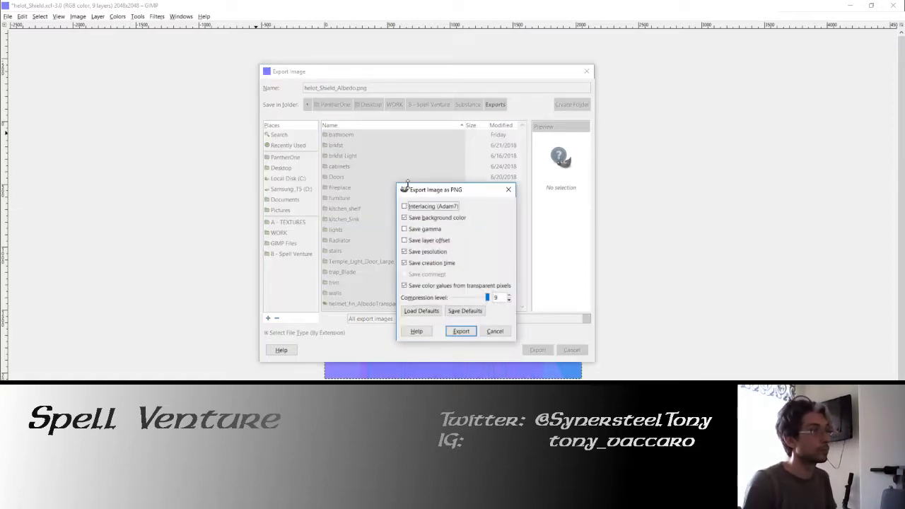
key("Return")
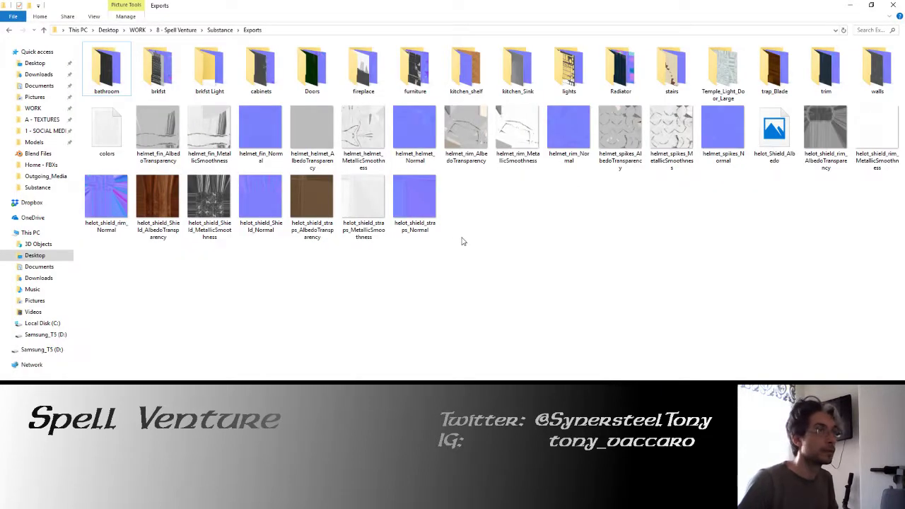
Step: Check helot_Shield_Albedo and the other shield exports in the Exports folder, then return to GIMP
left_click(774, 152)
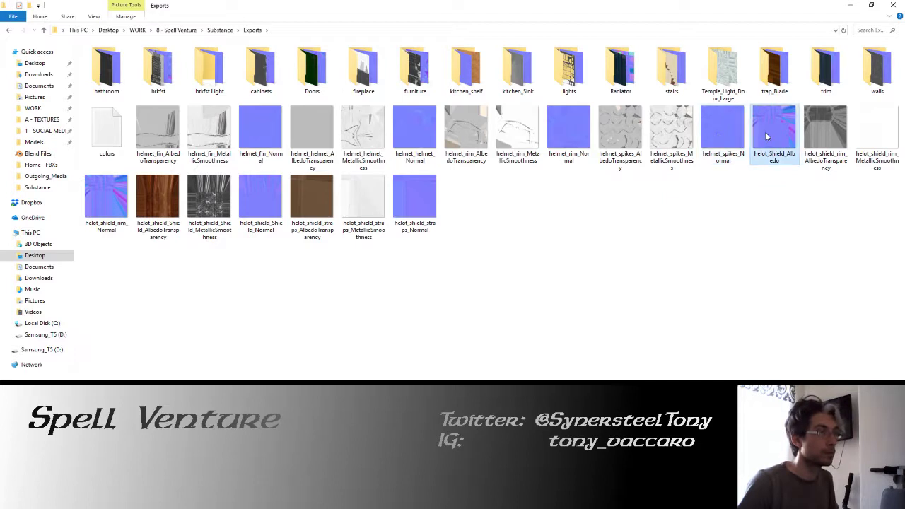
left_click_drag(798, 170, 403, 252)
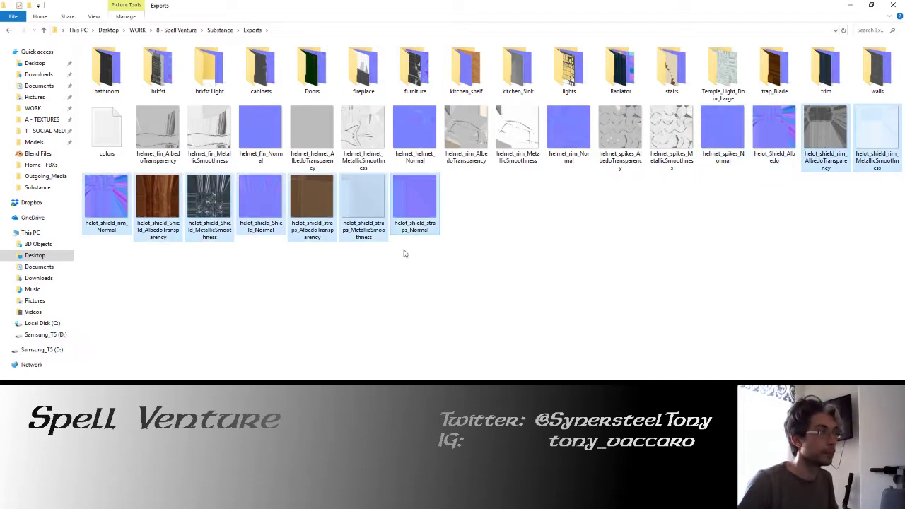
left_click(382, 345)
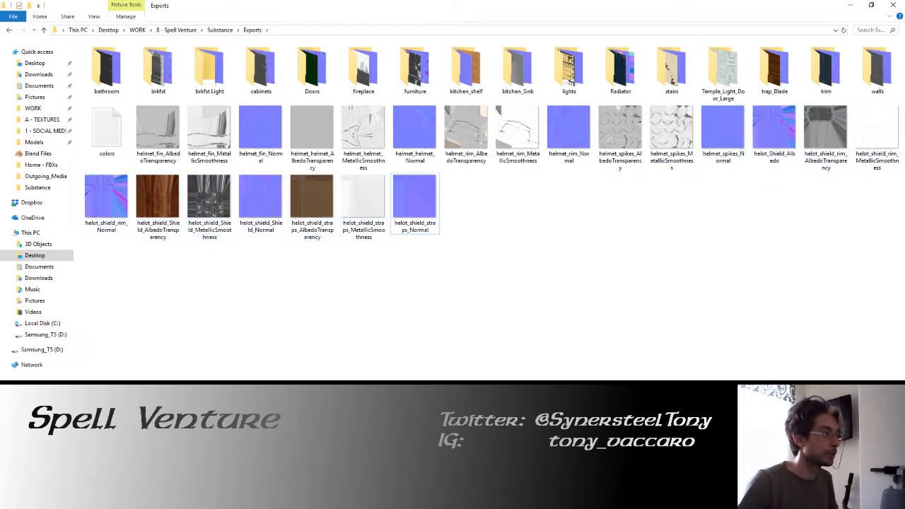
key("alt+Tab")
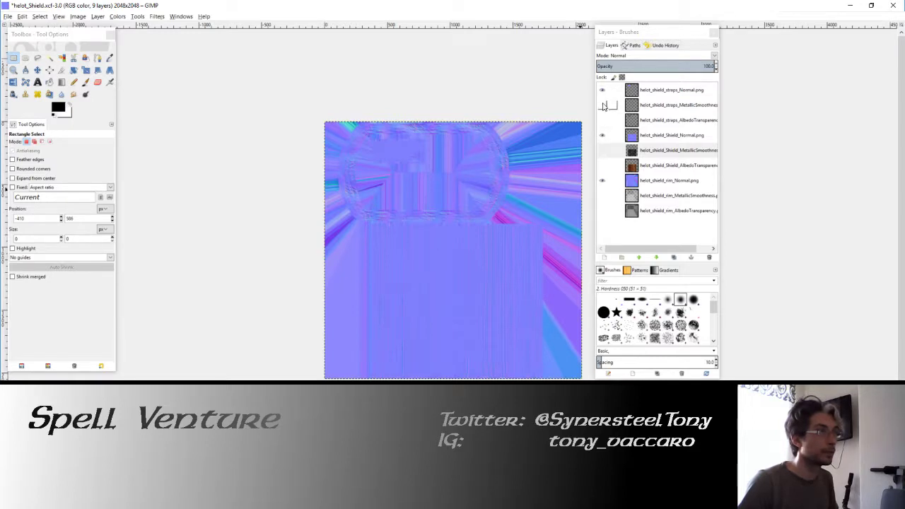
Step: Show the rim MetallicSmoothness layer and hide the rim, shield and straps normal layers
left_click(605, 149)
left_click(601, 195)
left_click(602, 181)
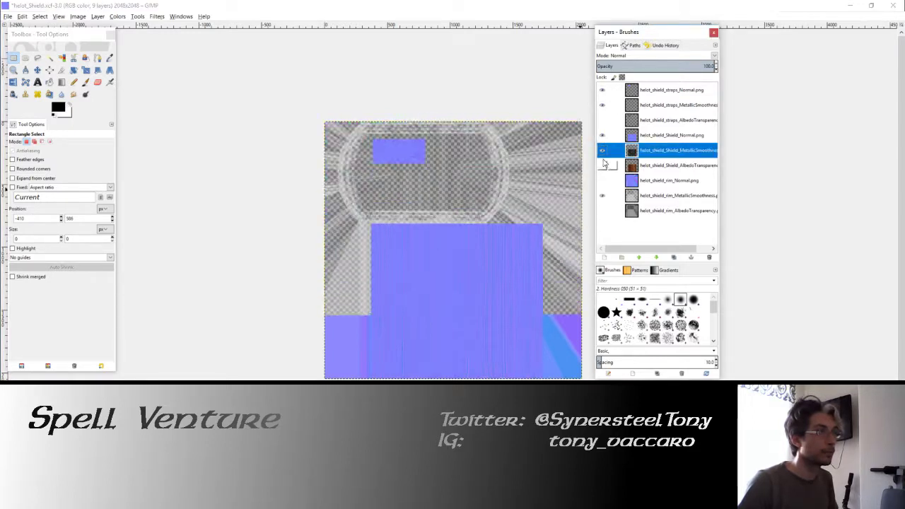
left_click(602, 135)
left_click(602, 90)
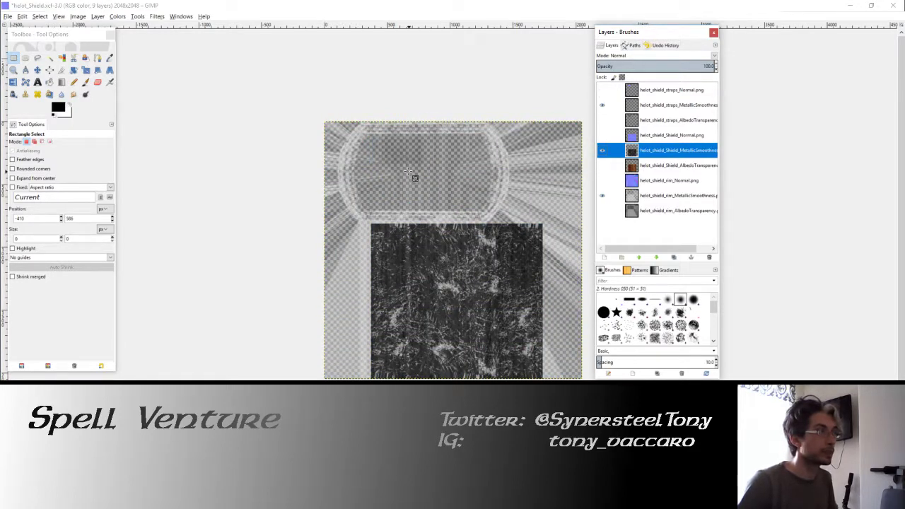
Step: Export the metallic view as helot_Shield_Metallic.png and switch to the Exports folder
left_click(8, 16)
left_click(28, 139)
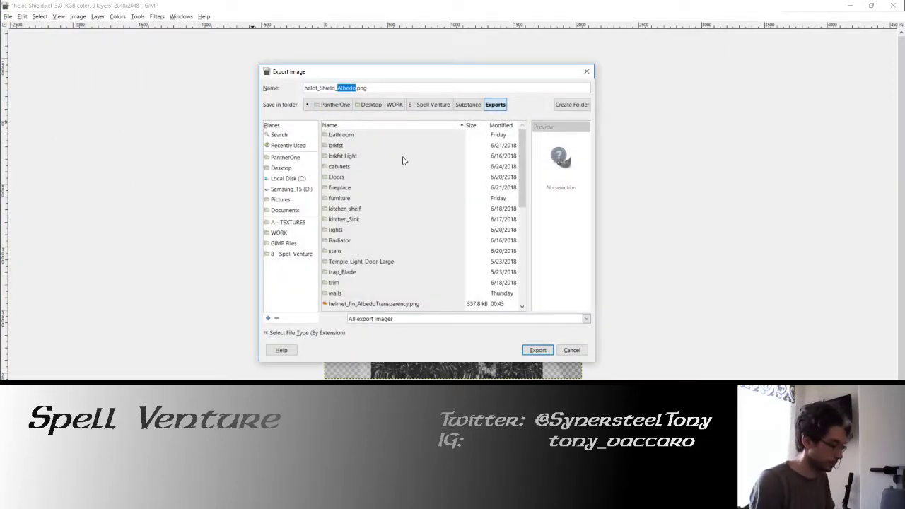
type("Metallic")
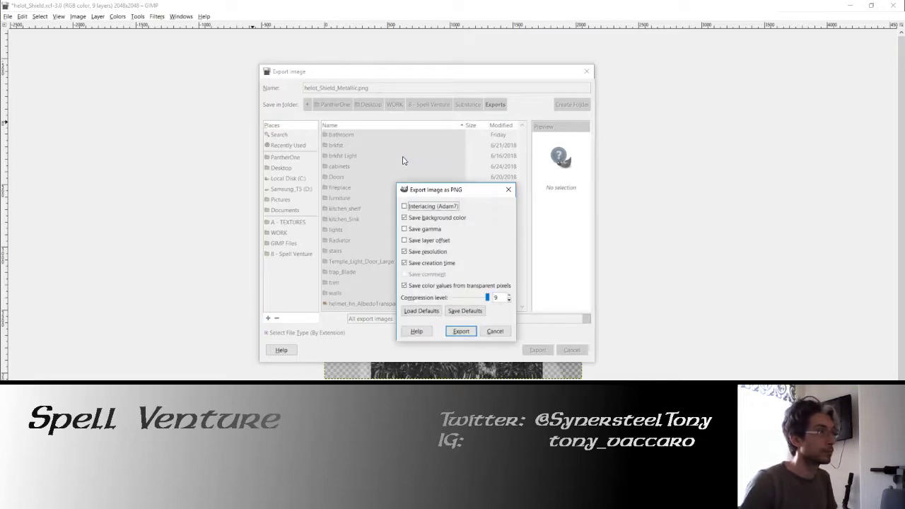
key("Return")
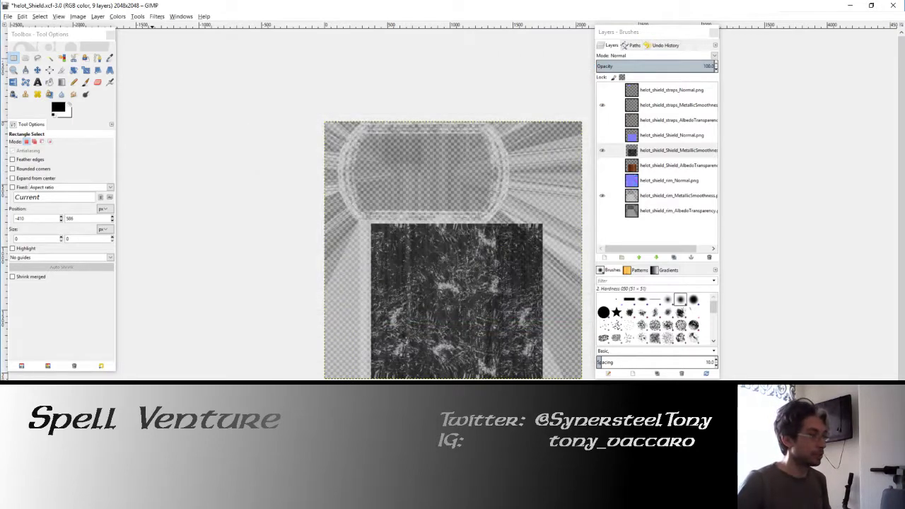
key("alt+Tab")
Step: Look over the new helot_Shield_Metallic export in the Exports folder
left_click(770, 150)
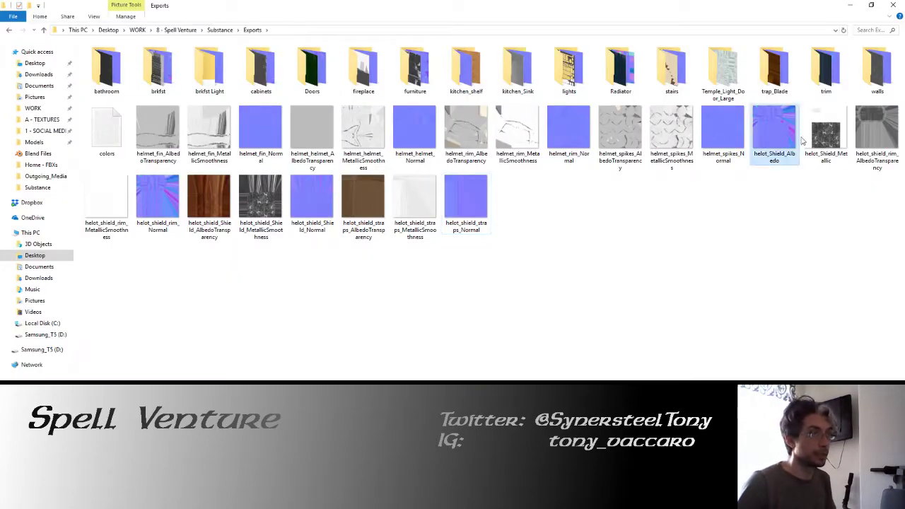
left_click(813, 139)
key("alt+Tab")
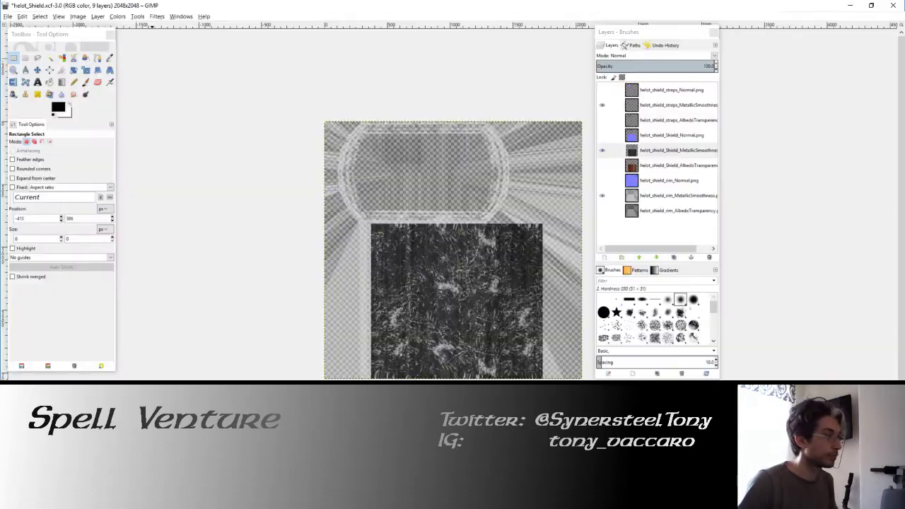
Step: Show the shield, rim and straps albedo layers and hide their metallic layers
left_click(602, 150)
left_click(601, 164)
left_click(602, 209)
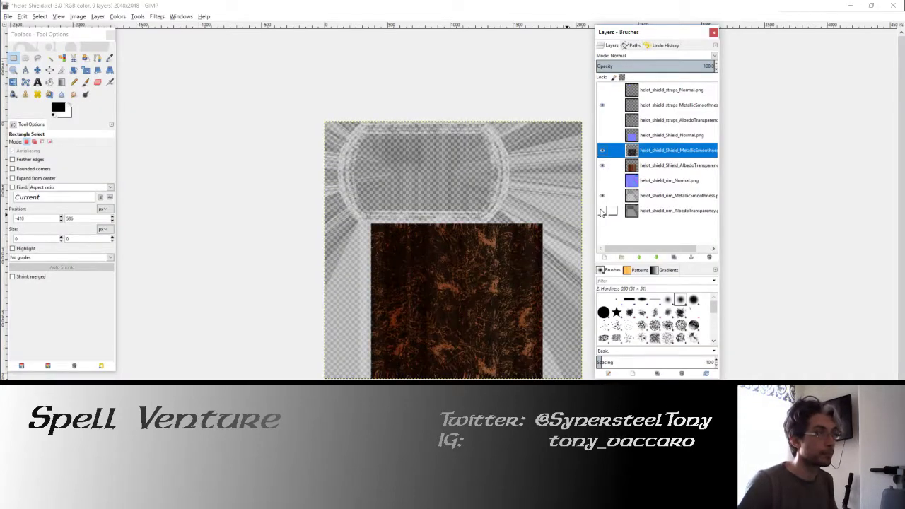
left_click(602, 104)
left_click(601, 120)
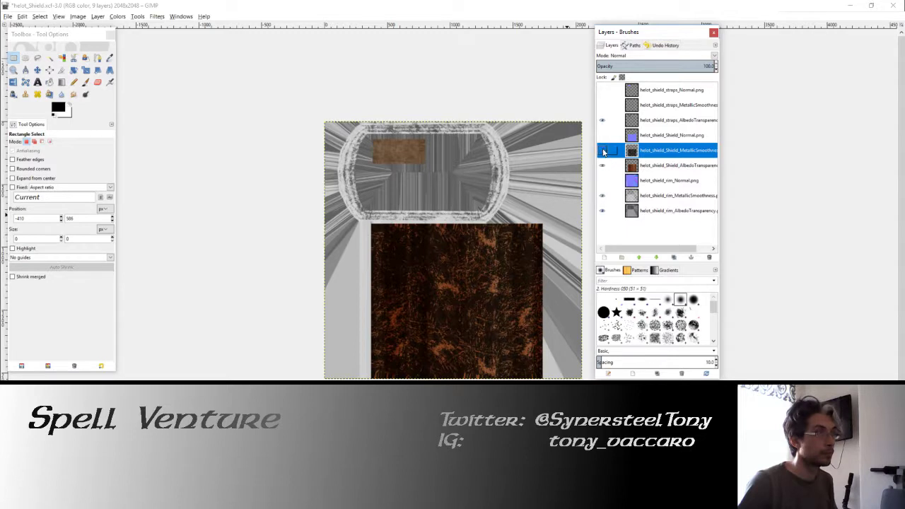
left_click(602, 150)
left_click(602, 195)
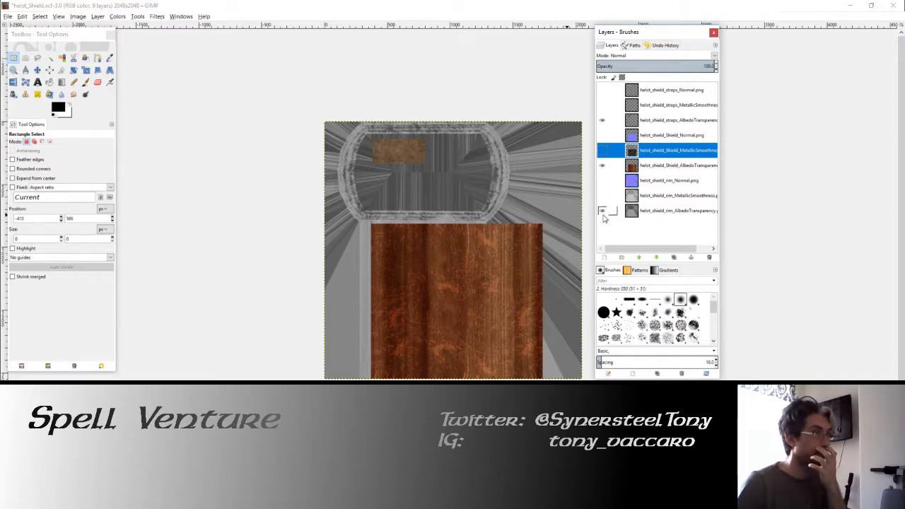
left_click(602, 210)
left_click(601, 210)
scroll(424, 205, "up", 3, "ctrl")
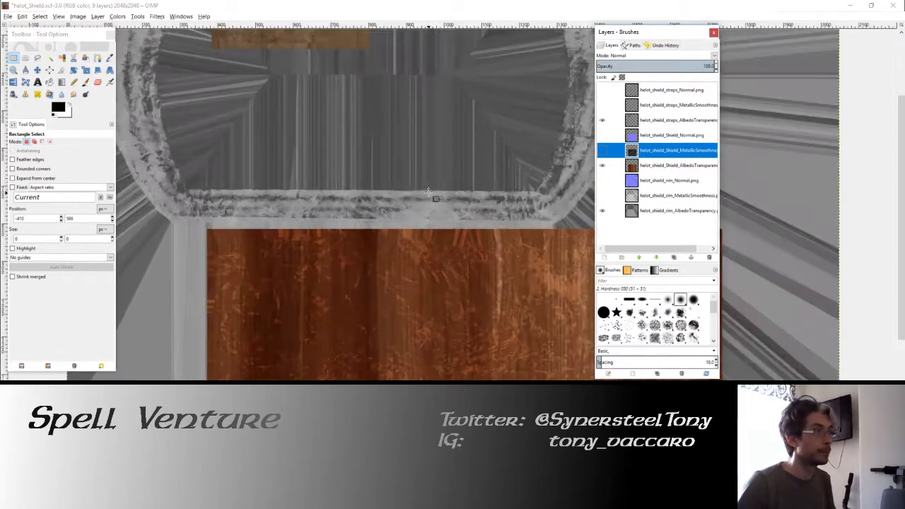
scroll(427, 181, "up", 2, "ctrl")
scroll(427, 181, "up", 2, "ctrl")
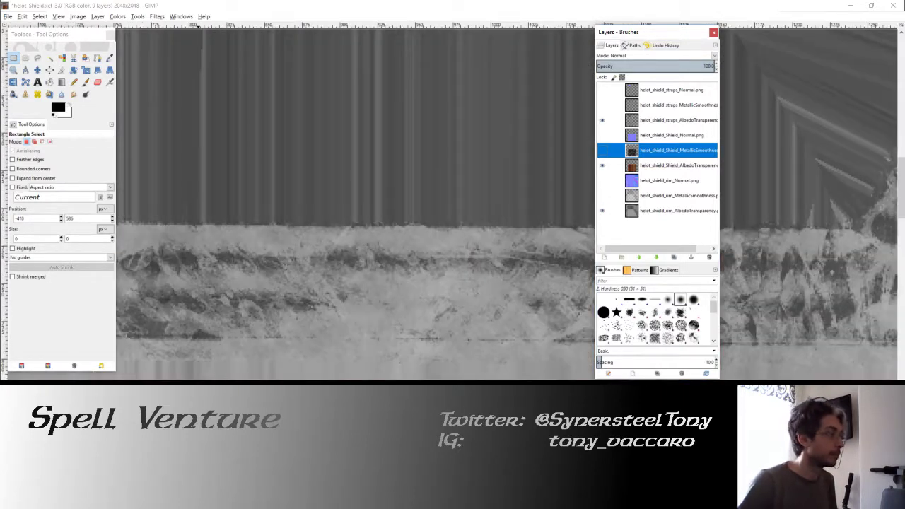
Step: Rename the misnamed helot_Shield_Albedo file to helot_Shield_Normal in File Explorer
key("alt+Tab")
left_click(770, 131)
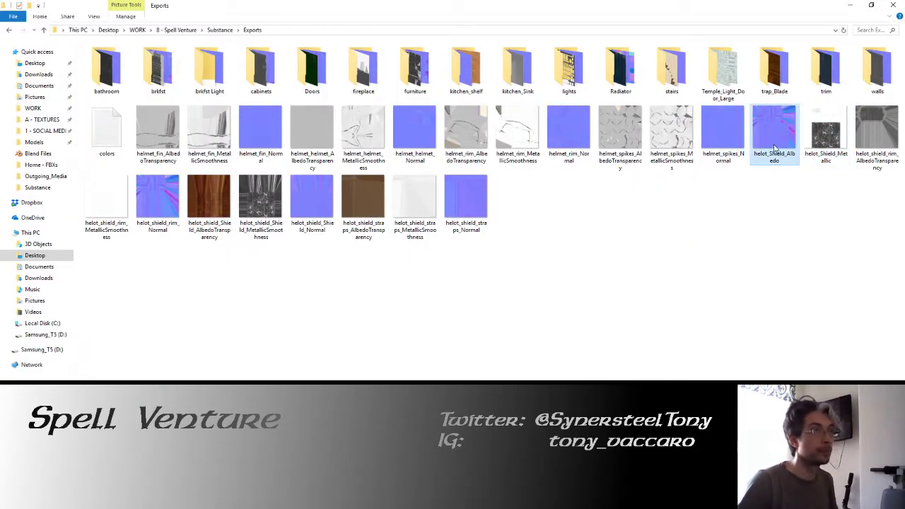
left_click(776, 152)
left_click_drag(783, 153, 791, 162)
type("Normal")
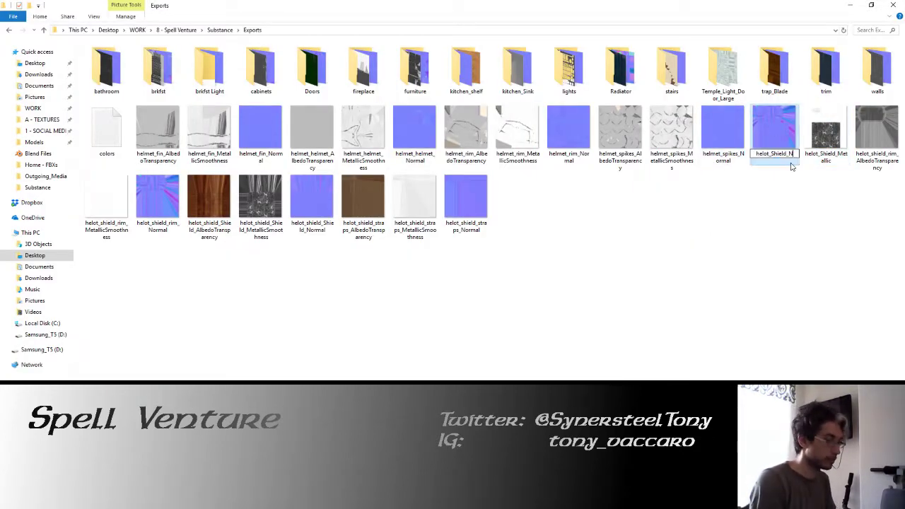
key("Return")
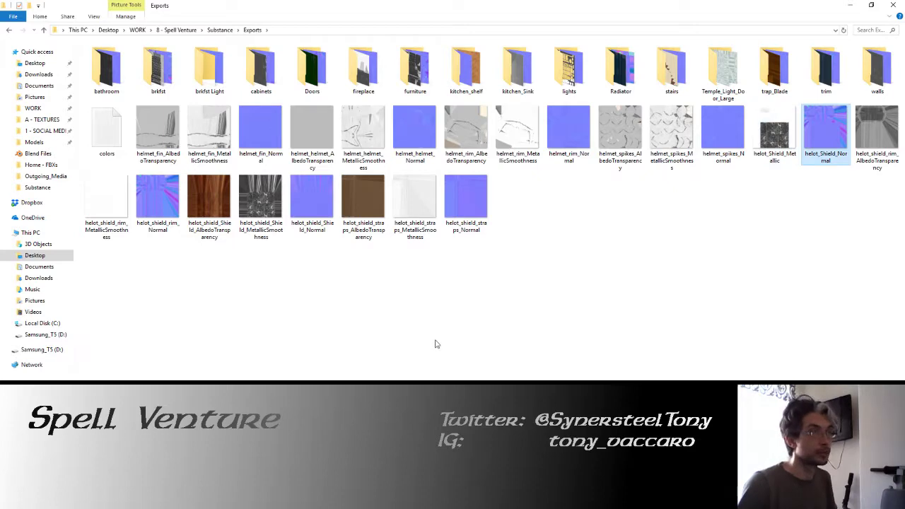
key("alt+Tab")
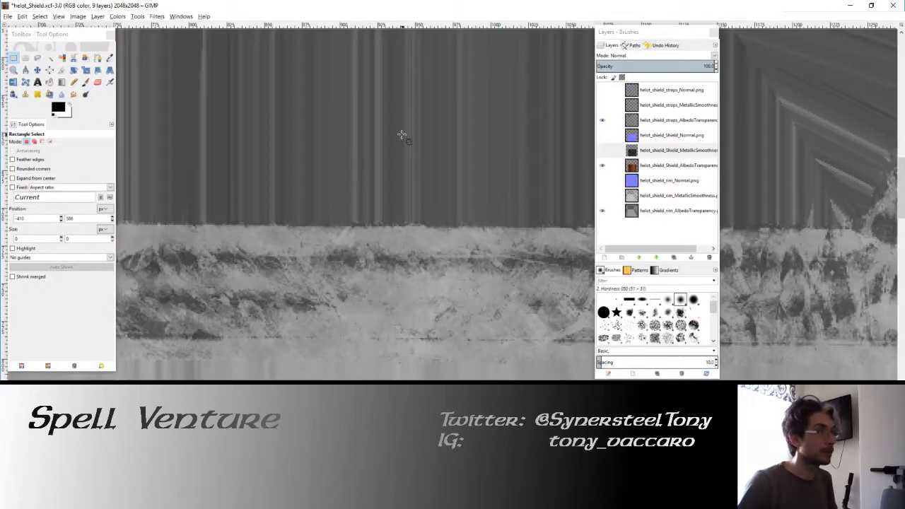
Step: Export the albedo layers as helot_Shield_Albedo.png, changing Metallic to Albedo in the name
scroll(424, 202, "down", 2, "ctrl")
scroll(424, 202, "down", 2, "ctrl")
scroll(424, 202, "down", 1, "ctrl")
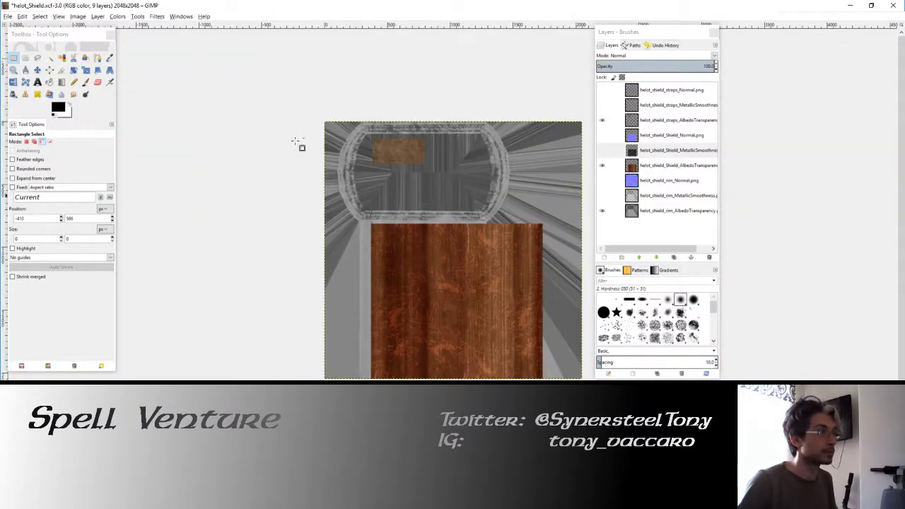
left_click(9, 15)
left_click(28, 121)
double_click(342, 89)
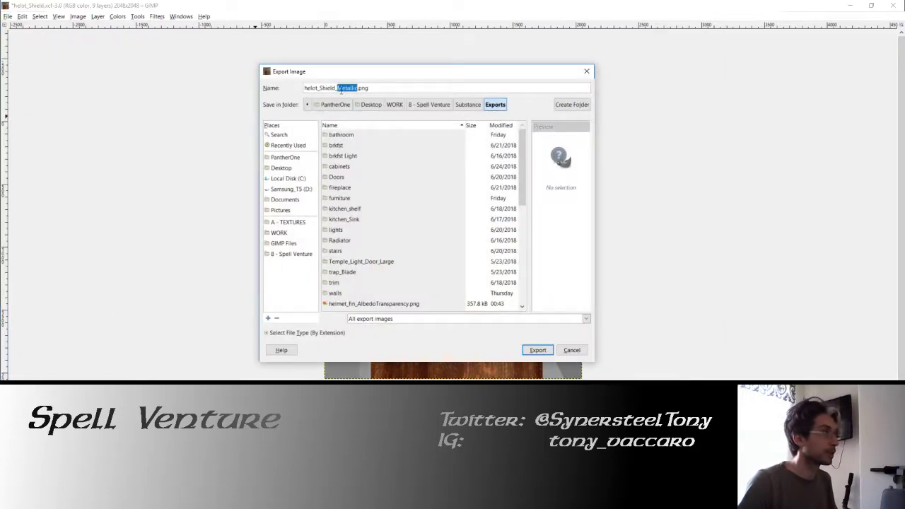
left_click(342, 88)
double_click(341, 89)
type("Albedo")
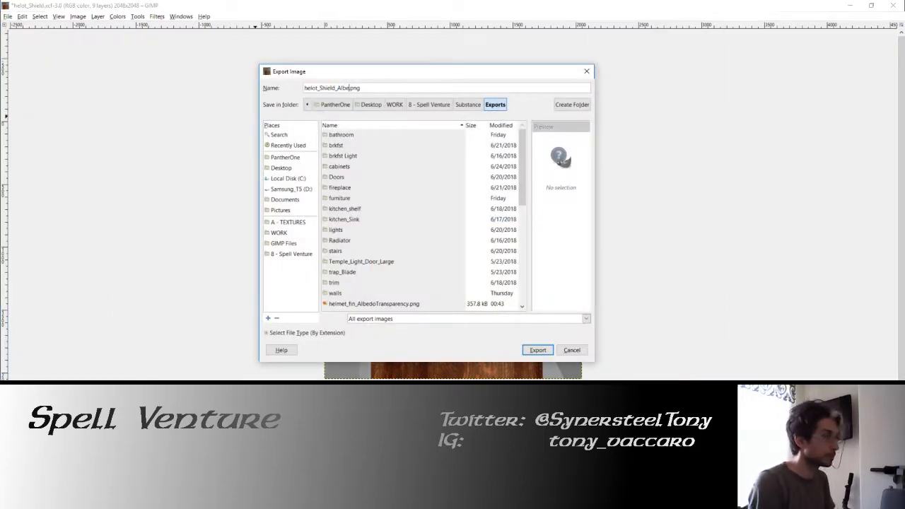
key("Return")
key("Return")
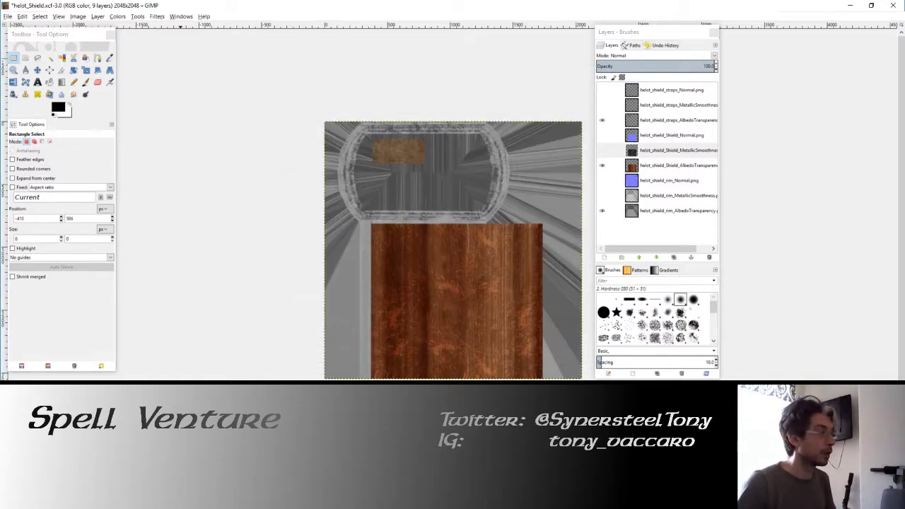
key("alt+Tab")
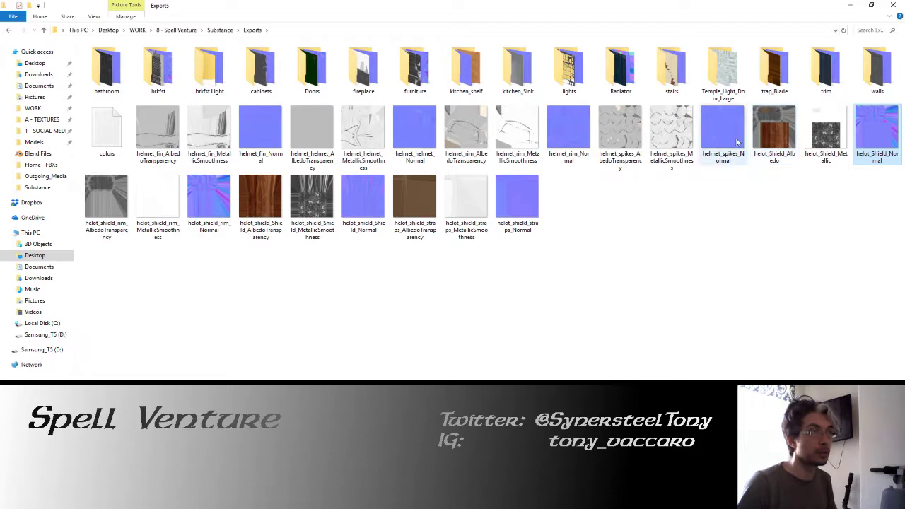
Step: Select the three helot_Shield files, minimize Explorer, then close the shield image and GIMP
left_click(764, 144, "shift")
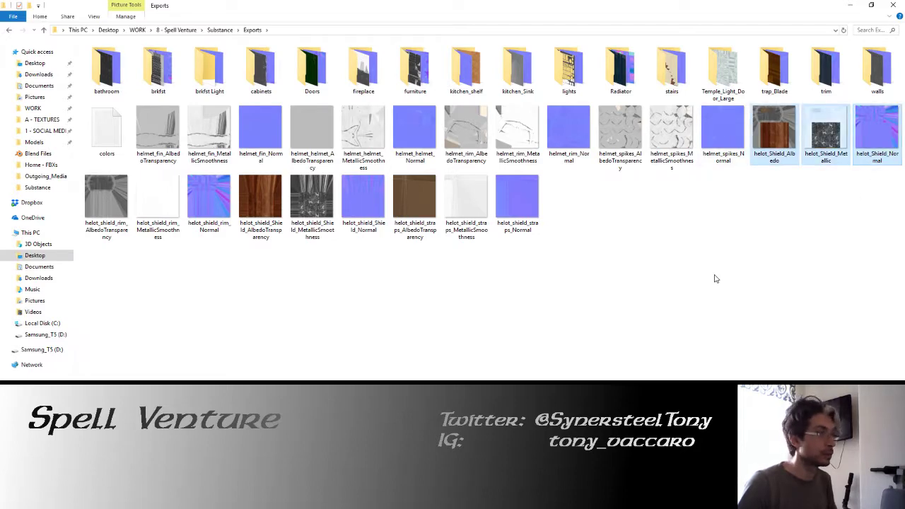
left_click(849, 5)
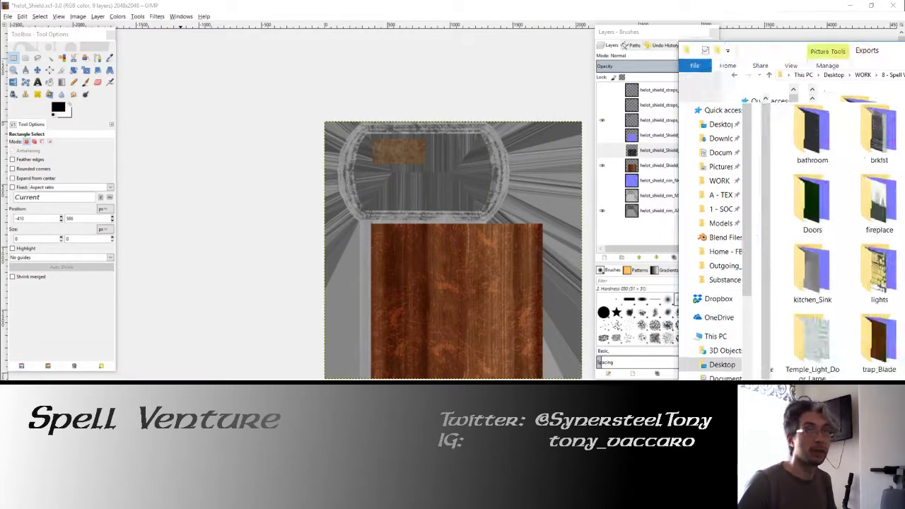
key("ctrl")
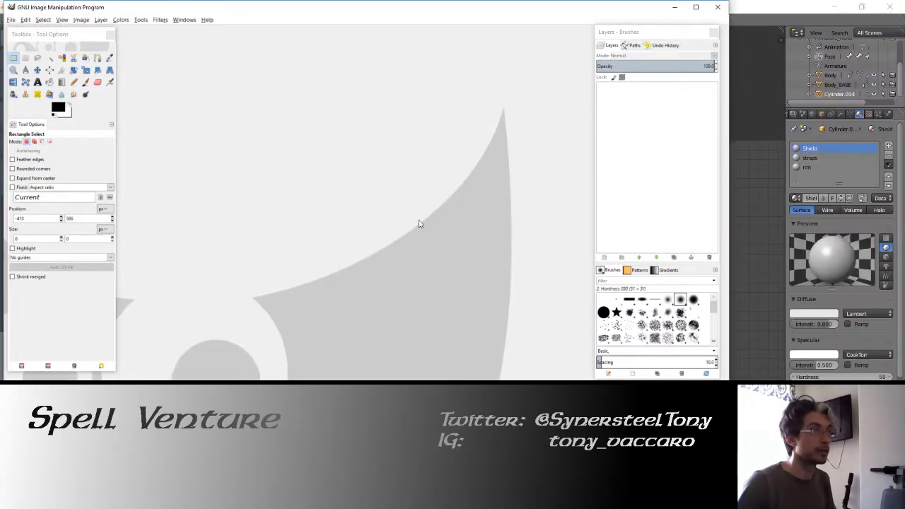
left_click(893, 5)
left_click(717, 6)
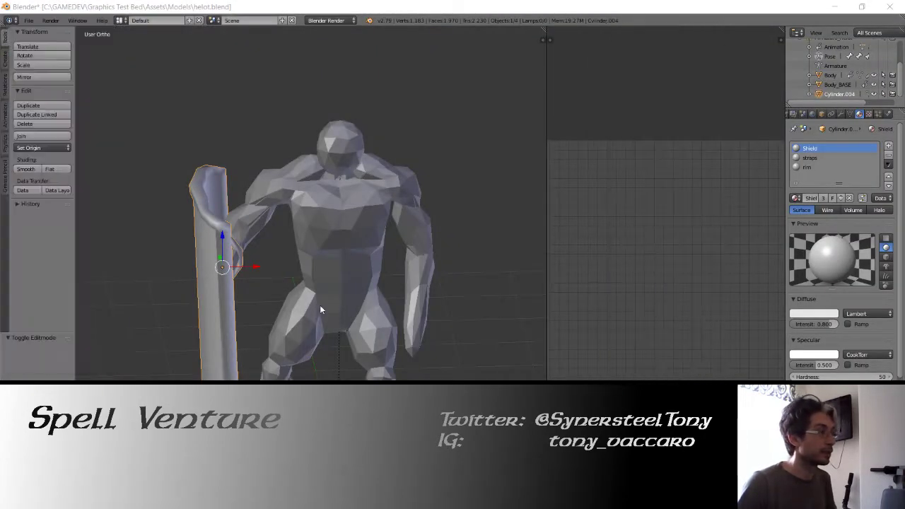
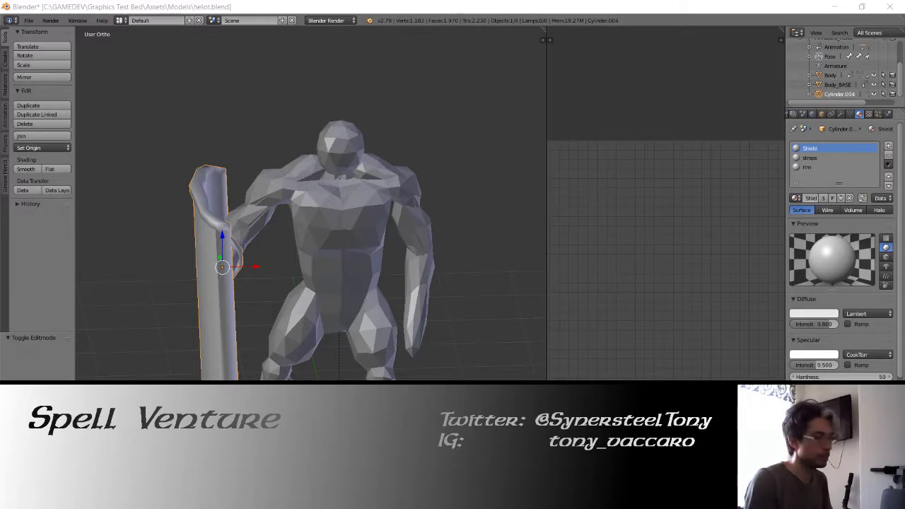
Step: Switch from Blender to the Unity editor showing the helot in the Test Bed scene
key("alt+Tab")
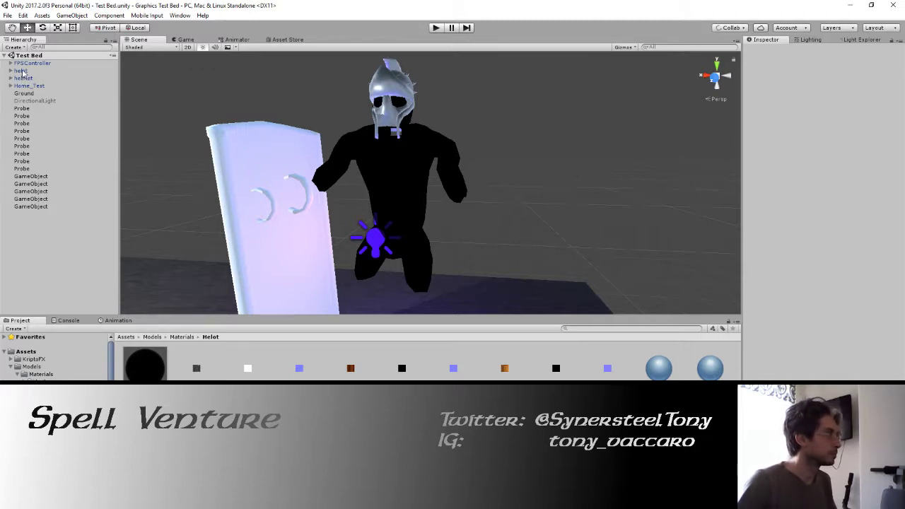
Step: Select the helot, expand its hierarchy, and select the shield object Cylinder_004
left_click(21, 78)
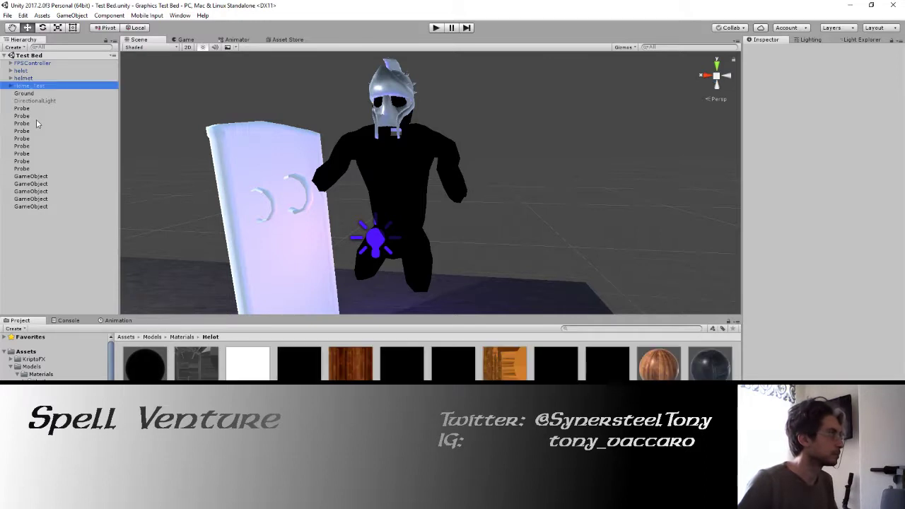
left_click(22, 71)
left_click_drag(396, 184, 403, 186, "alt")
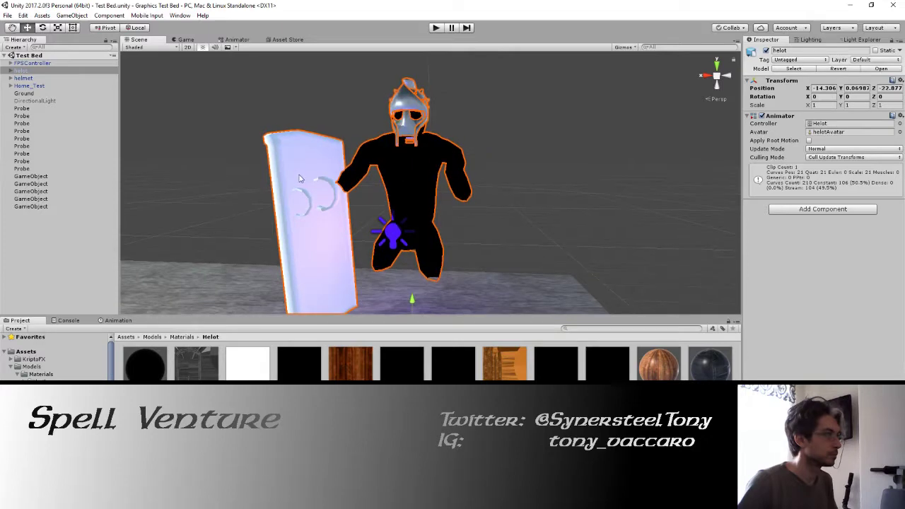
left_click(289, 159)
left_click(289, 159)
double_click(289, 159)
left_click(255, 142)
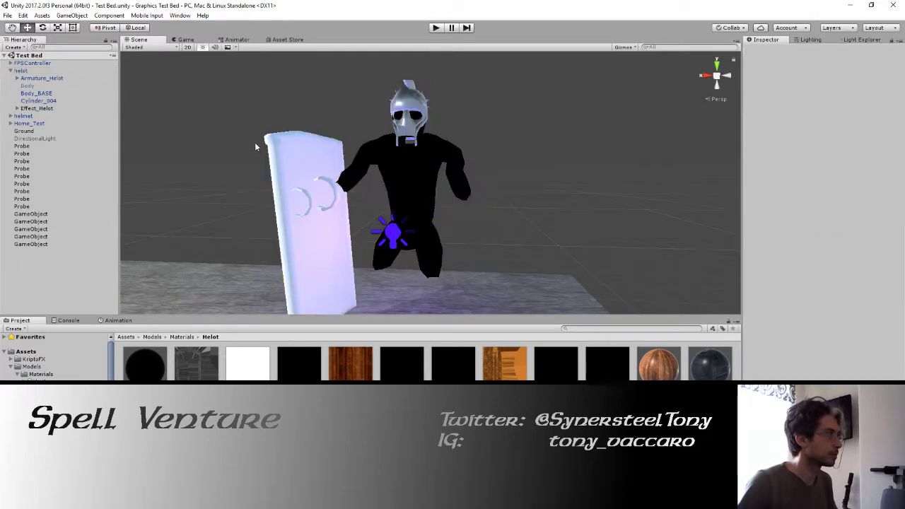
left_click(276, 152)
left_click(276, 152)
left_click(41, 101)
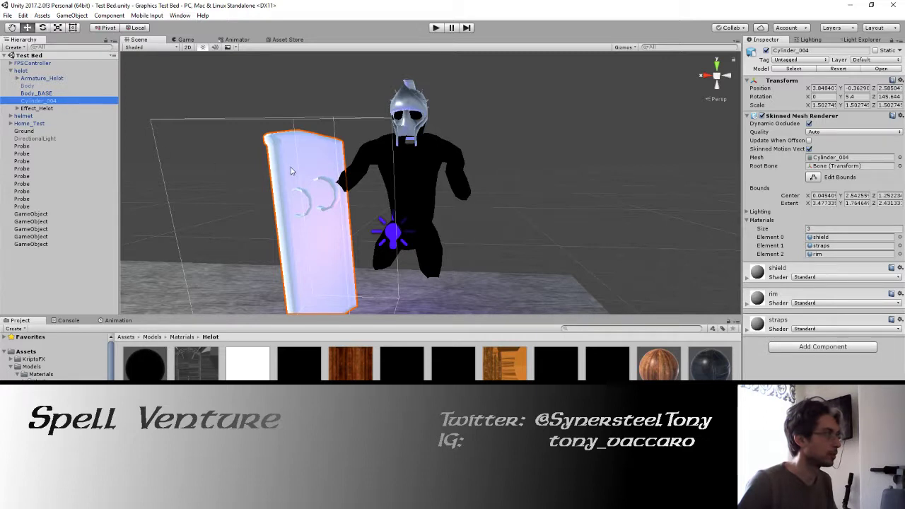
Step: Inspect the shield from several angles with the rotate tool, pivoting around its centre
key("r")
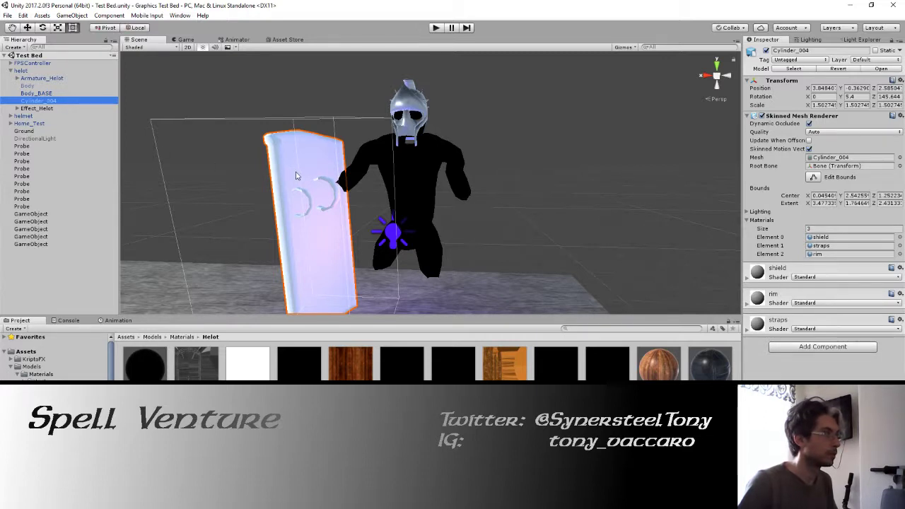
left_click_drag(296, 175, 367, 184, "alt")
left_click(42, 28)
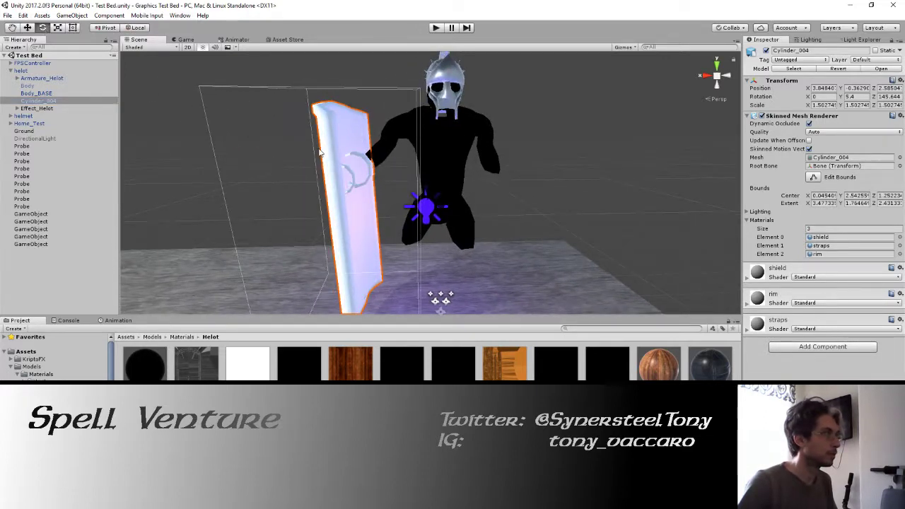
left_click_drag(311, 184, 332, 231, "alt")
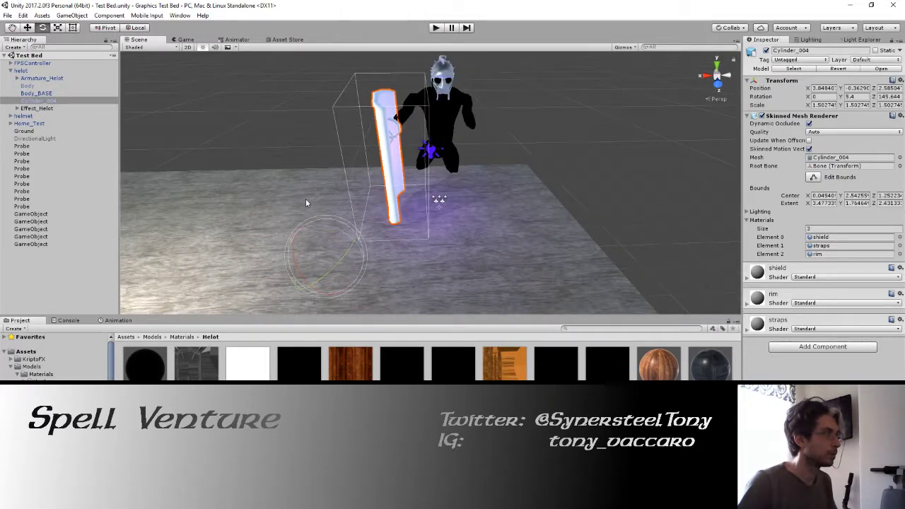
left_click(107, 27)
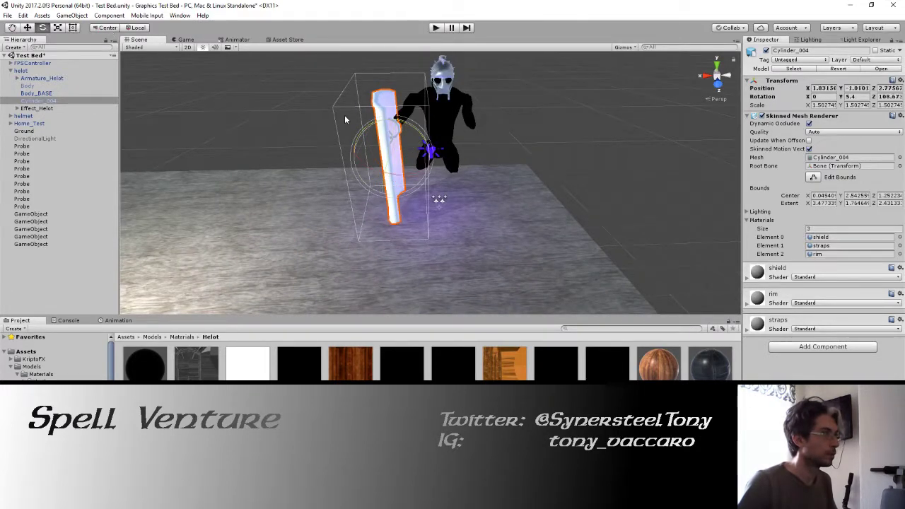
left_click_drag(412, 124, 490, 157, "alt")
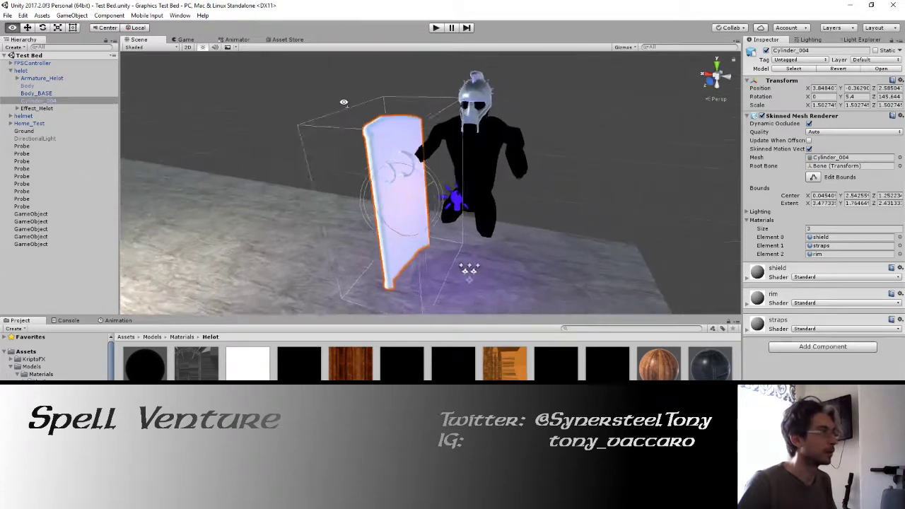
Step: Reselect the whole helot and select all nine textures in the Helot folder
left_click(490, 156)
left_click(316, 128)
left_click(316, 128)
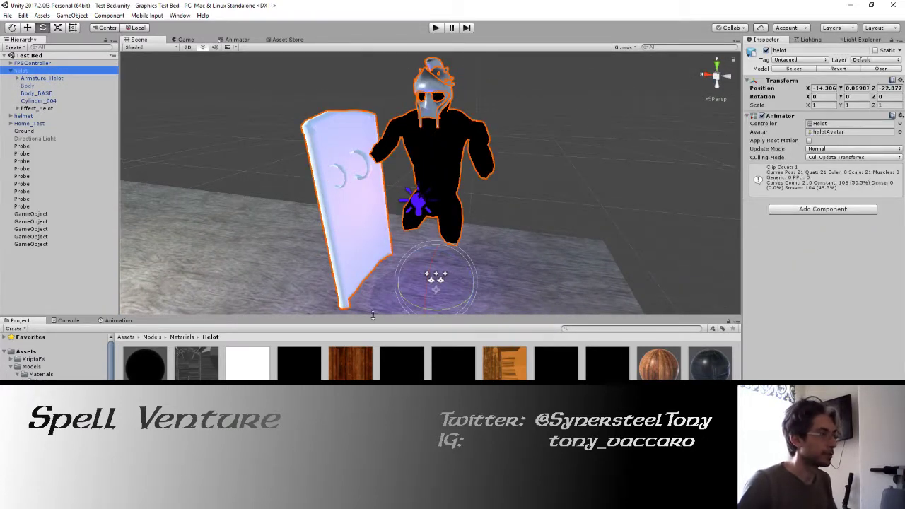
left_click(561, 374)
left_click(608, 369, "shift")
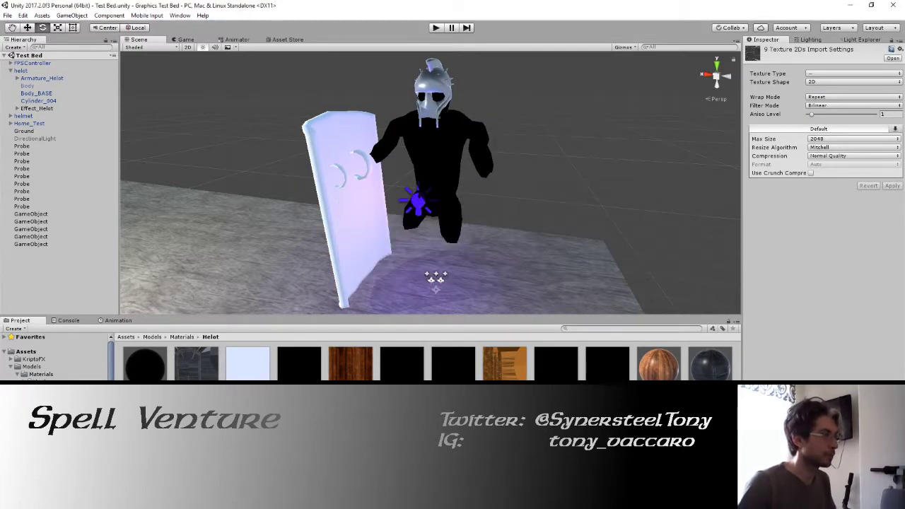
Step: Delete the nine old textures and the two unused materials
key("Delete")
left_click(247, 376)
left_click(297, 364, "shift")
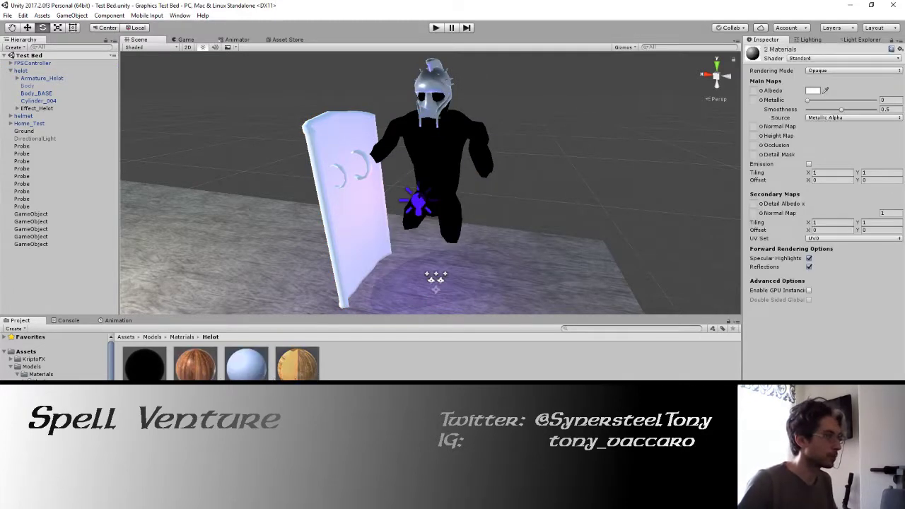
key("Delete")
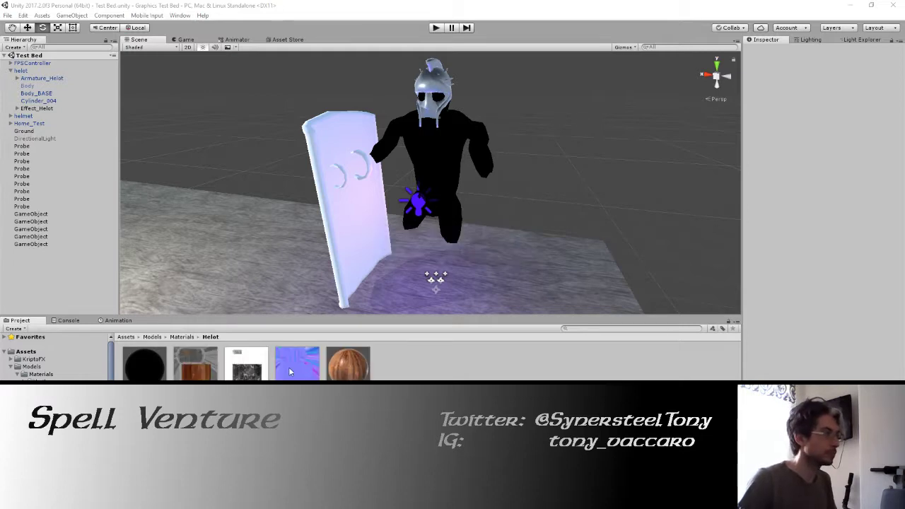
Step: Set the new normal texture's type to Normal map, apply, and assign textures to the shield material
left_click(854, 73)
left_click(828, 92)
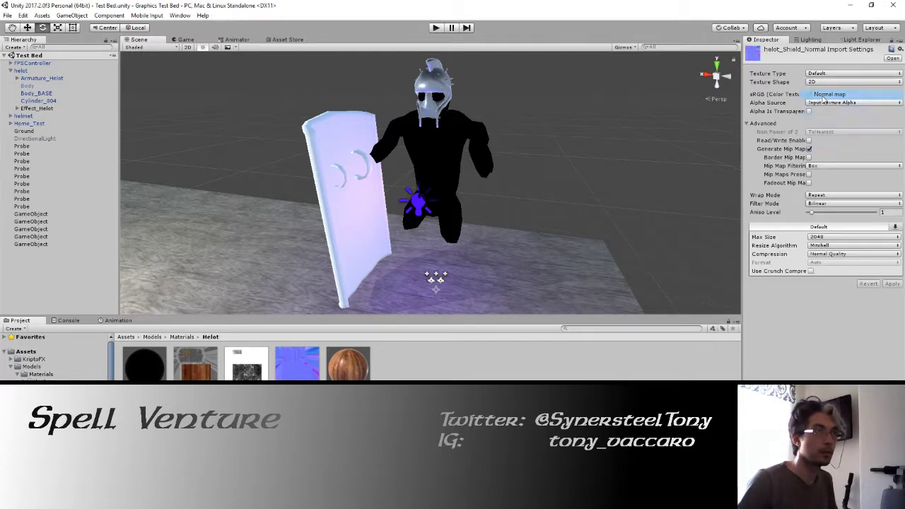
left_click(892, 267)
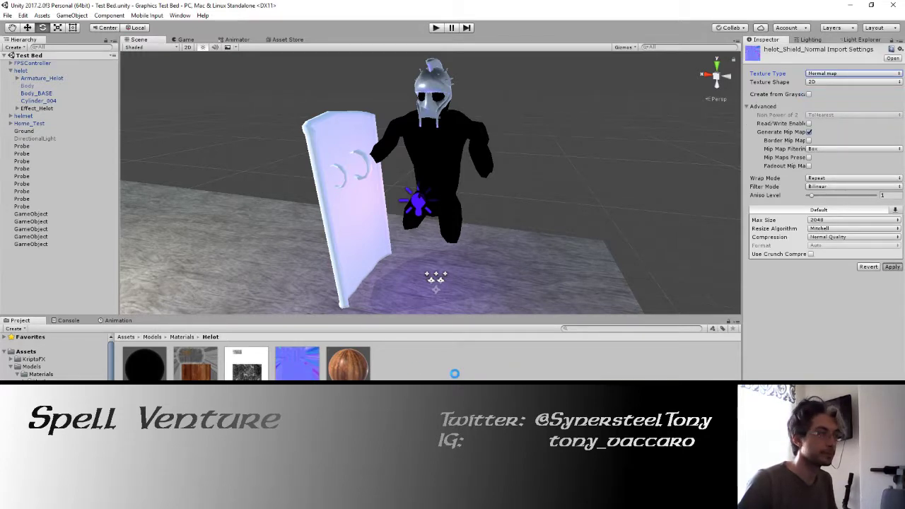
mouse_move(348, 364)
left_mouse_down()
mouse_move(264, 352)
mouse_move(753, 90)
mouse_move(753, 100)
left_mouse_up()
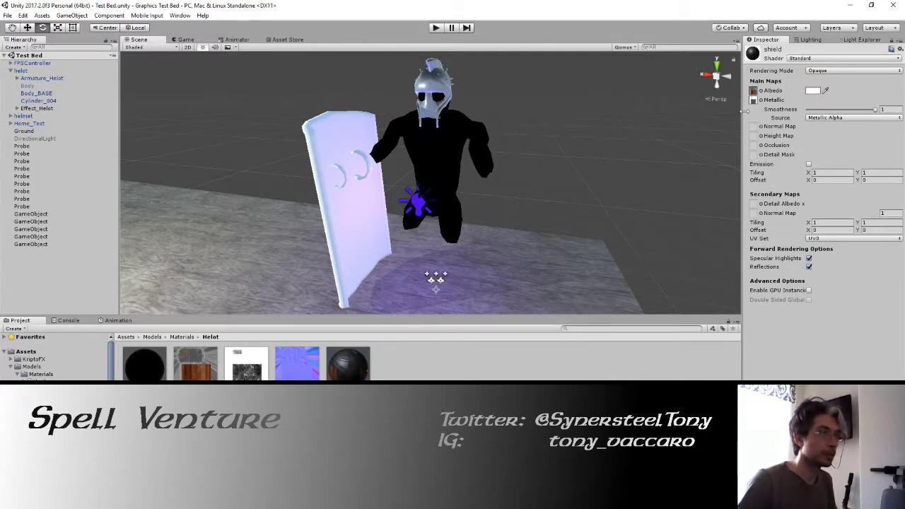
Step: Assign the normal texture to the shield material's Normal Map, check it, then maximize File Explorer
left_click_drag(753, 132, 753, 126)
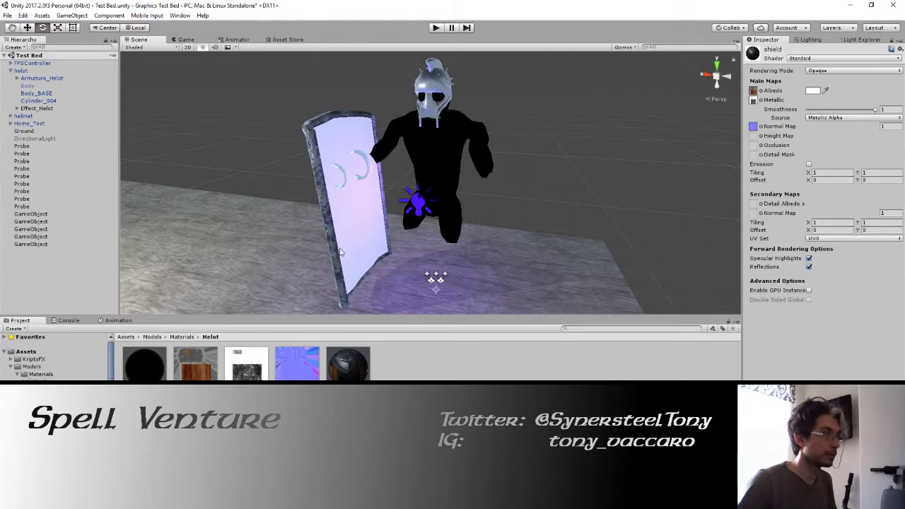
mouse_move(342, 253)
right_mouse_down()
mouse_move(344, 219)
mouse_move(434, 233)
mouse_move(355, 375)
right_mouse_up()
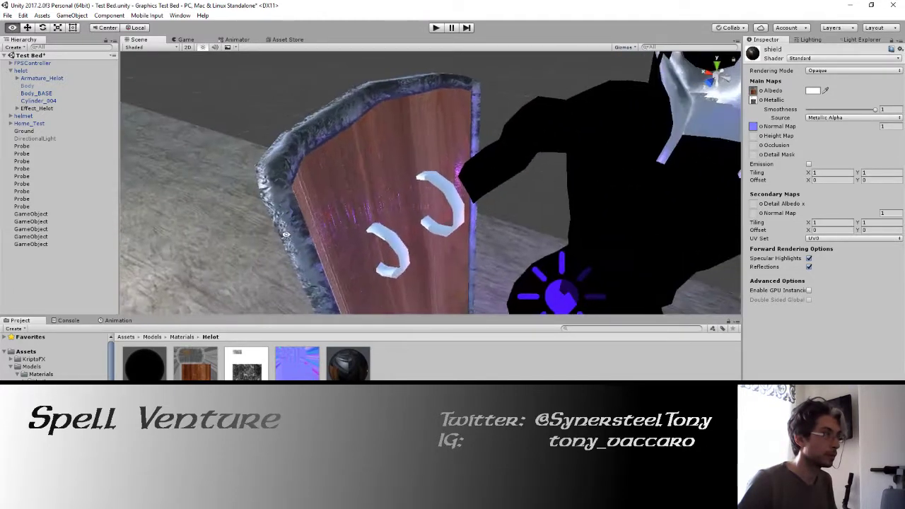
mouse_move(325, 254)
right_mouse_down()
mouse_move(572, 218)
mouse_move(659, 169)
mouse_move(434, 172)
mouse_move(487, 173)
right_mouse_up()
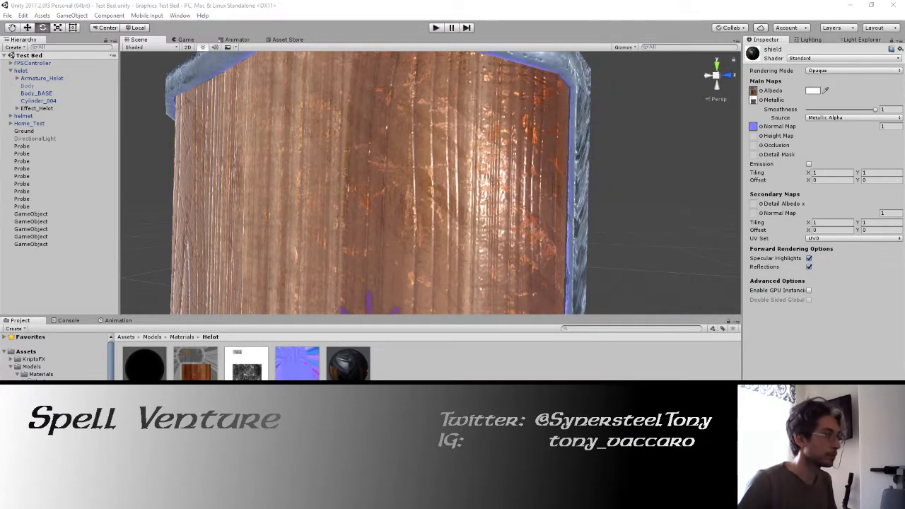
key("alt+Tab")
left_click_drag(763, 95, 396, 2)
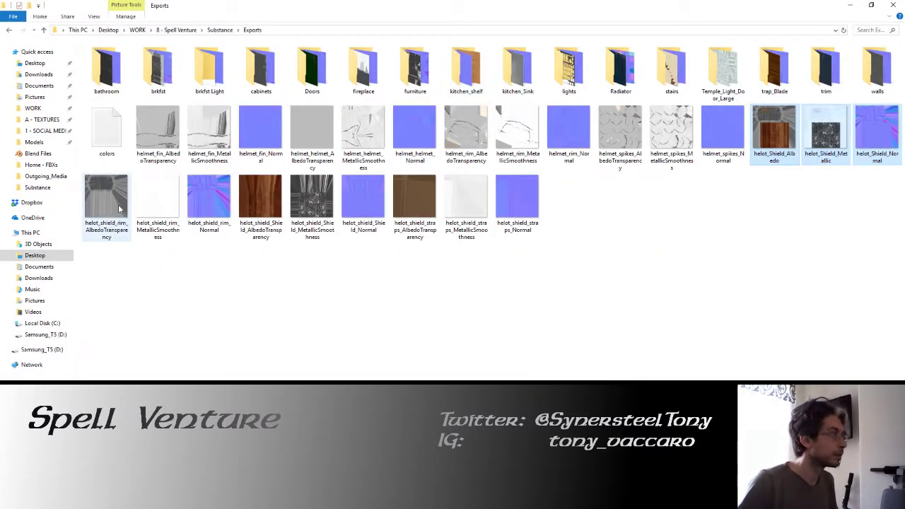
Step: Open helot_Shield_Metallic from the Exports folder in GIMP
left_click(822, 127)
double_click(822, 128)
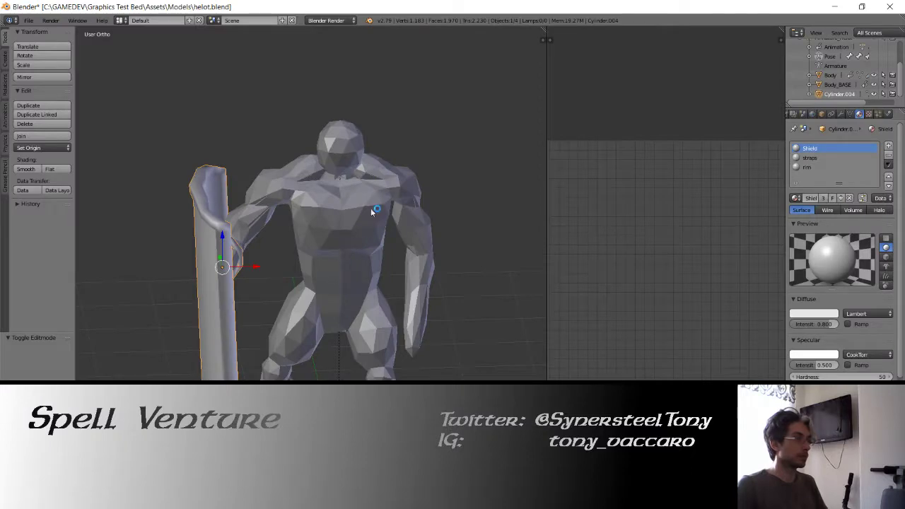
Step: Look over the helot model in Blender's viewport and save helot.blend
mouse_move(371, 208)
middle_mouse_down()
mouse_move(339, 219)
mouse_move(362, 241)
middle_mouse_up()
key("z")
key("z")
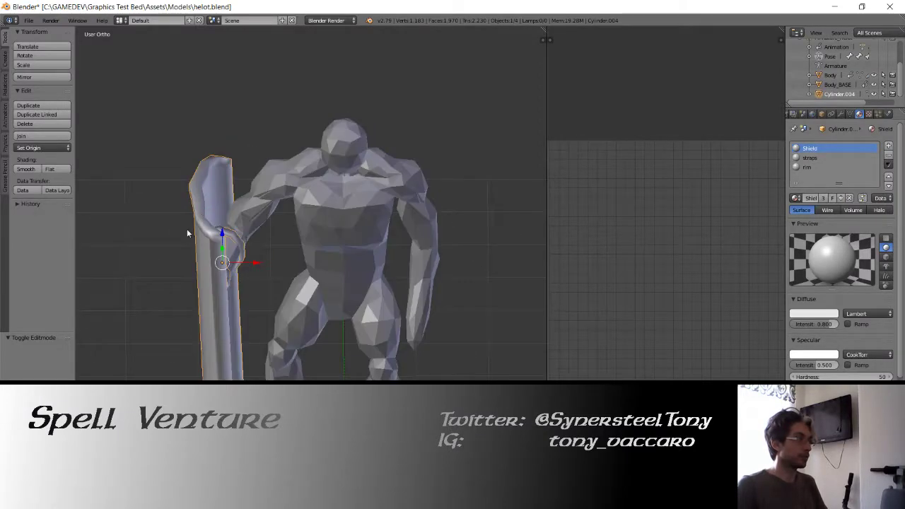
middle_click_drag(187, 228, 233, 239)
key("ctrl+s")
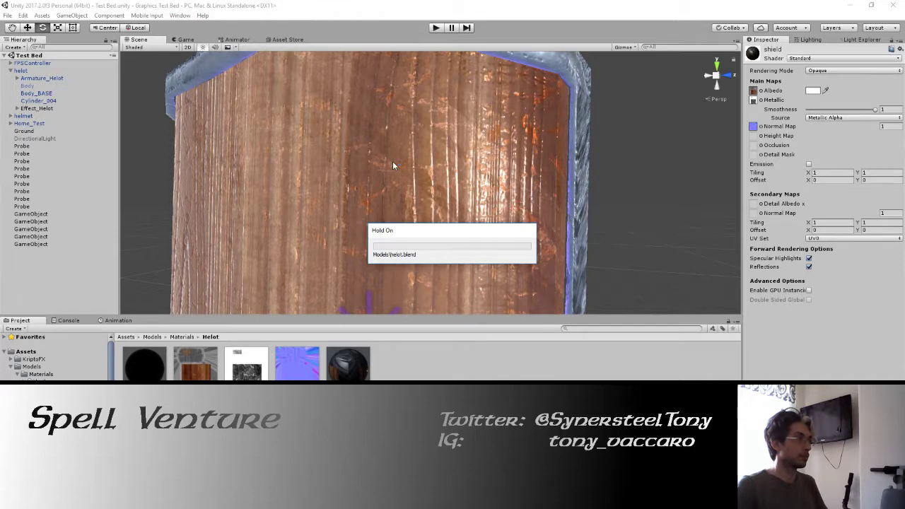
Step: Zoom out on the helot, preview a material on its body and shield, then switch to GIMP
mouse_move(486, 142)
left_mouse_down("alt")
mouse_move(347, 176)
mouse_move(394, 249)
mouse_move(420, 232)
mouse_move(438, 234)
left_mouse_up("alt")
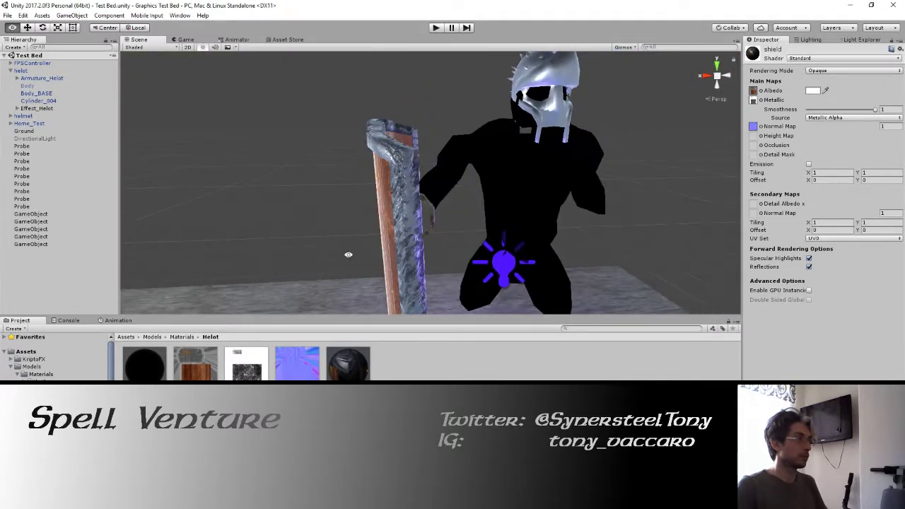
left_click_drag(348, 364, 498, 187)
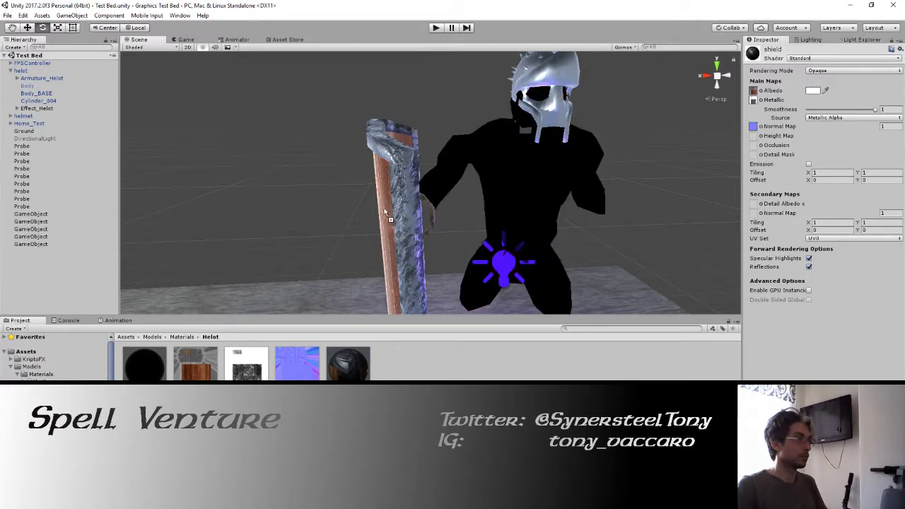
left_click_drag(499, 185, 411, 253)
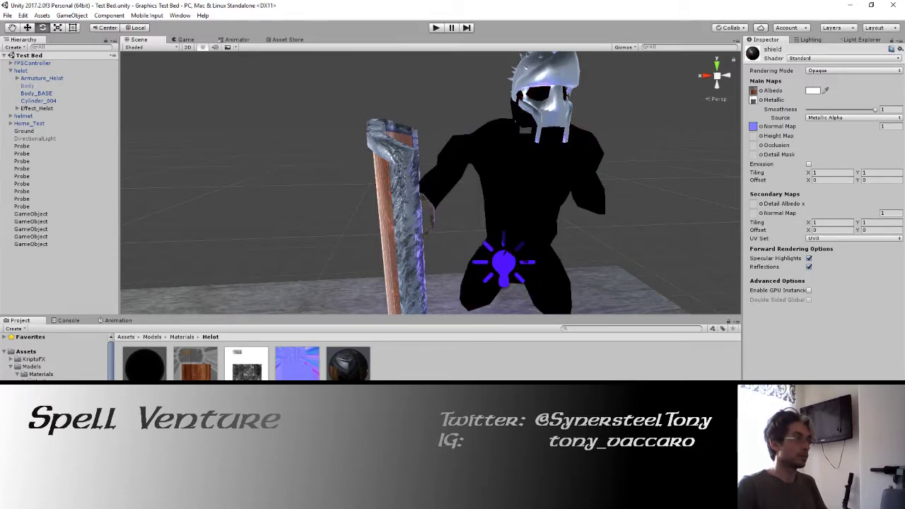
key("alt+Tab")
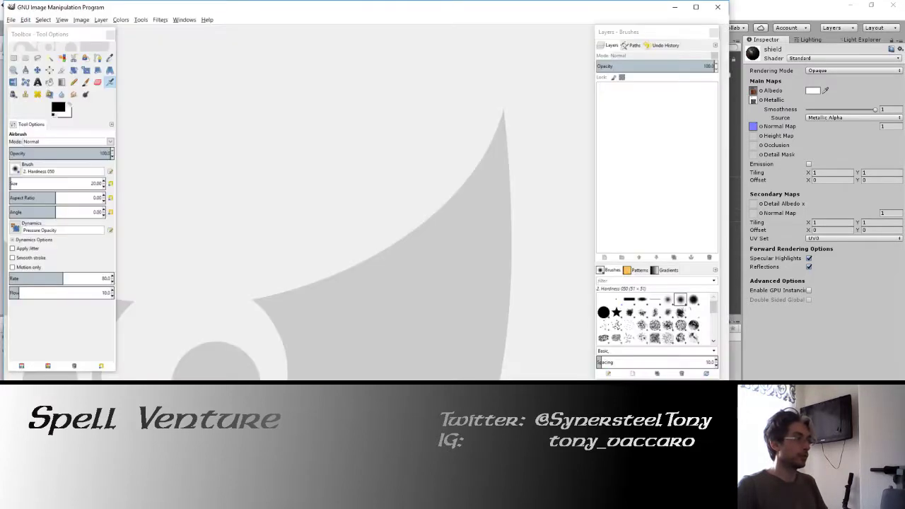
Step: Maximize GIMP and open the recent helot_Shield.xcf project
double_click(228, 10)
left_click(7, 16)
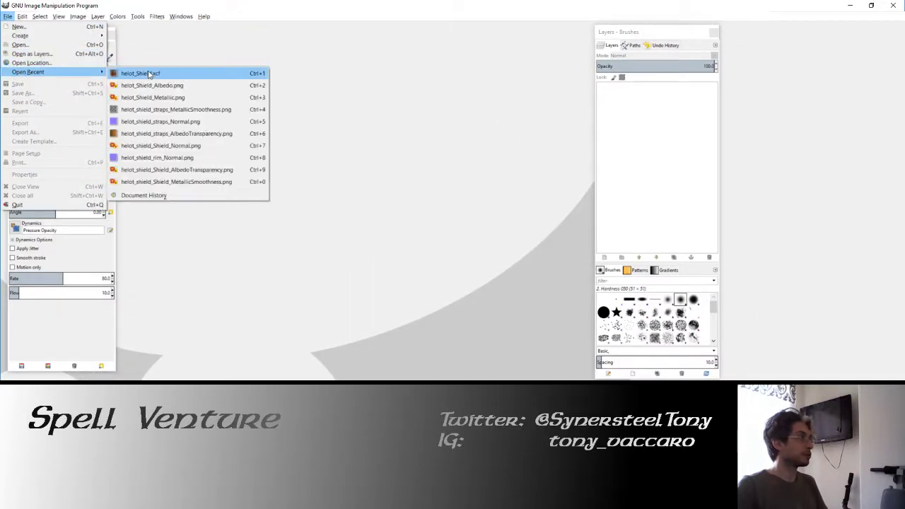
left_click(145, 73)
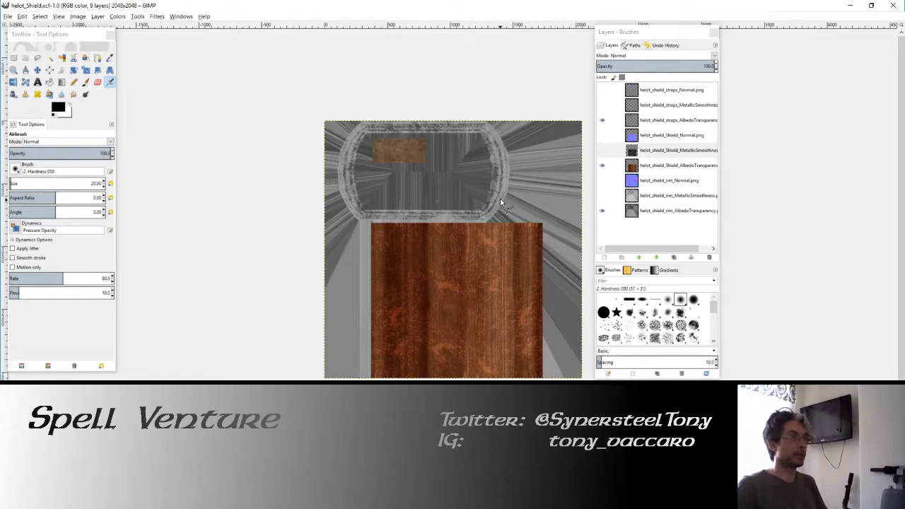
Step: Show the shield and rim MetallicSmoothness layers and hide the albedo layers
left_click(615, 148)
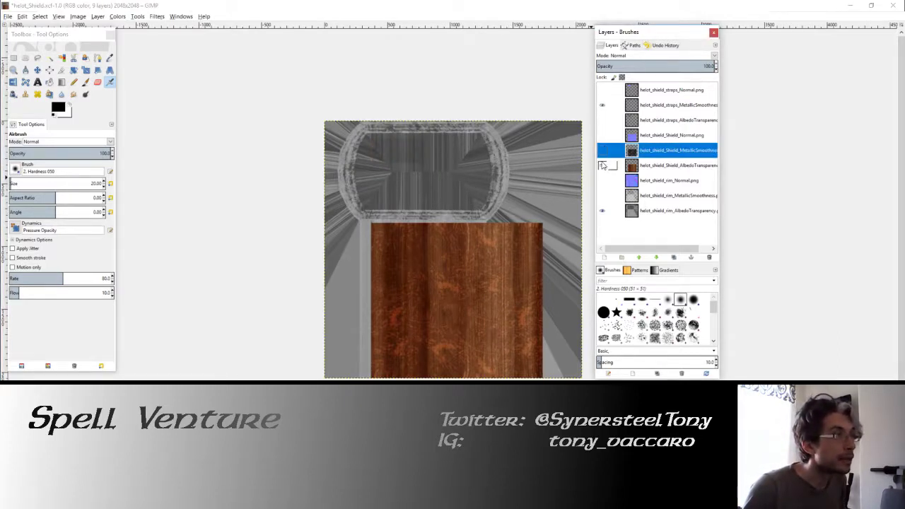
left_click(601, 150)
left_click(601, 165)
left_click(601, 209)
left_click(603, 196)
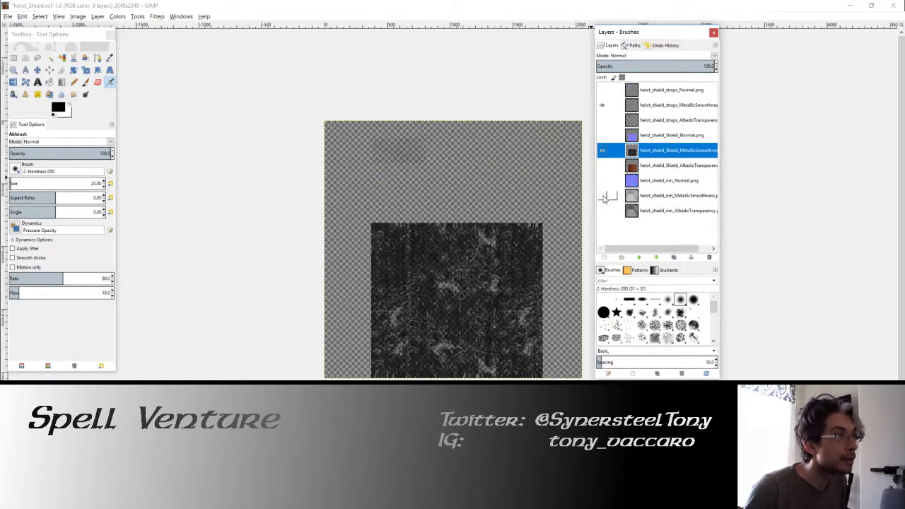
left_click(602, 196)
scroll(497, 233, "up", 1, "ctrl")
scroll(498, 234, "up", 1, "ctrl")
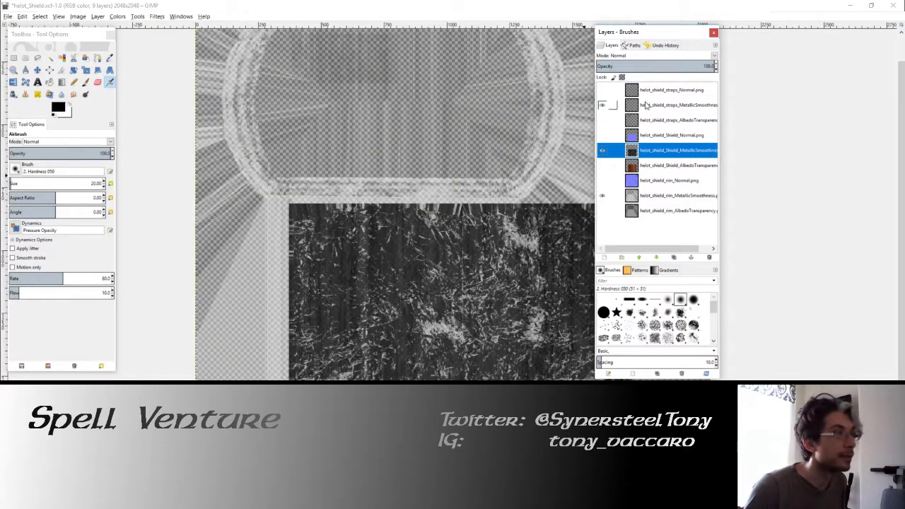
left_click(603, 151)
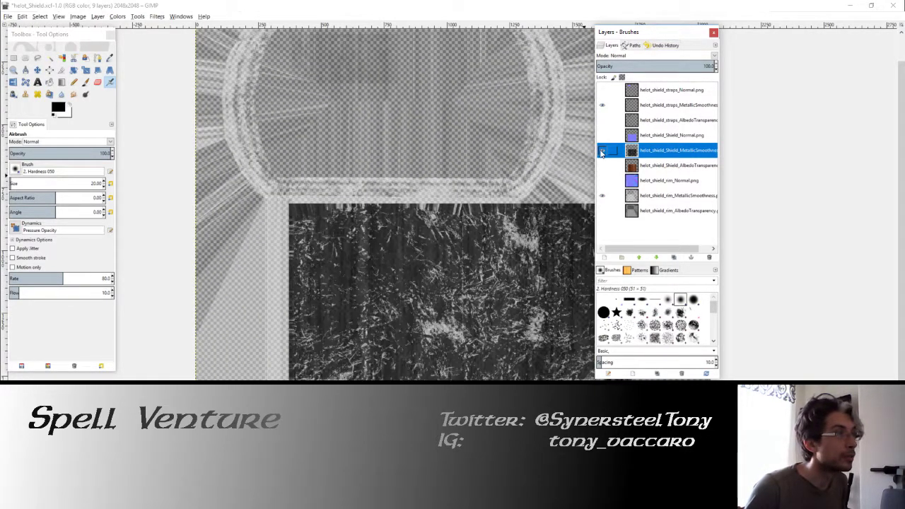
Step: Make the straps MetallicSmoothness layer visible and recheck the rim MetallicSmoothness layer
left_click(602, 106)
left_click(603, 106)
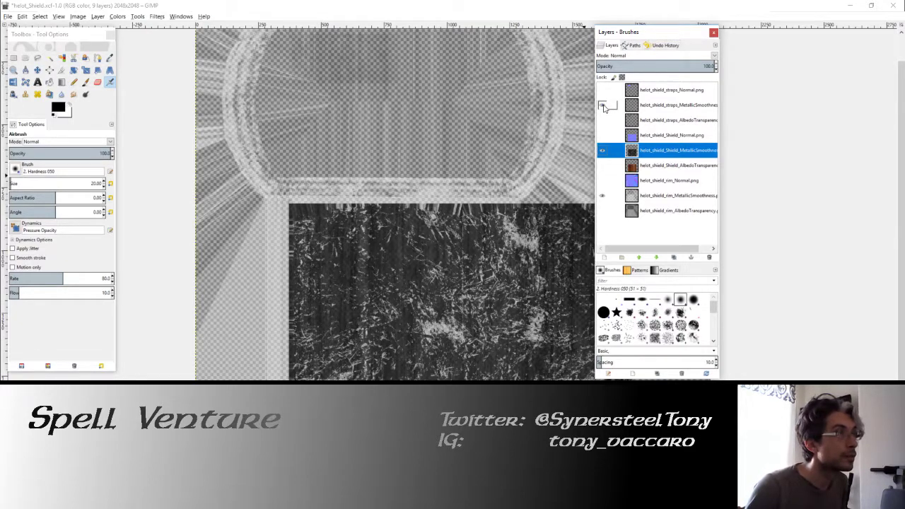
left_click(603, 106)
left_click(602, 196)
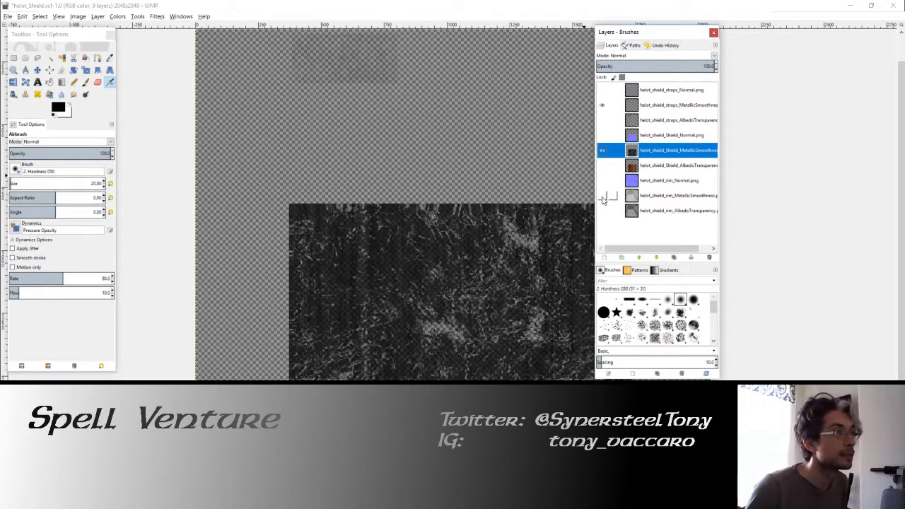
left_click(648, 200)
scroll(453, 169, "down", 1, "ctrl")
scroll(452, 170, "down", 1, "ctrl")
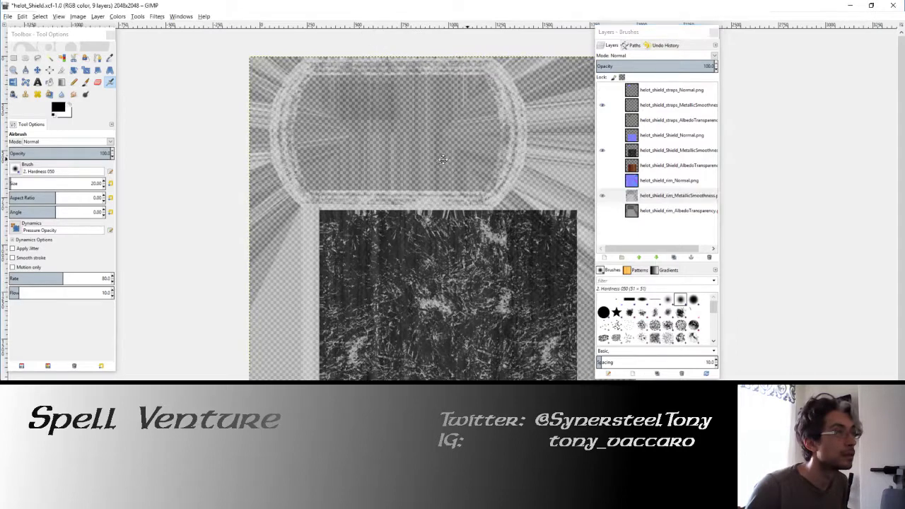
scroll(453, 170, "down", 1, "ctrl")
left_click(603, 196)
left_click(603, 197)
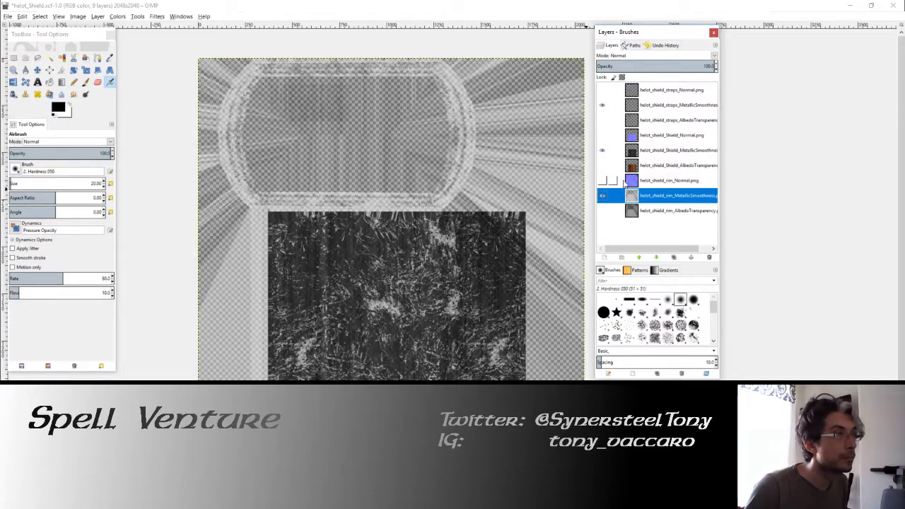
Step: Keep the rim Normal layer hidden, leaving the rim MetallicSmoothness layer visible
left_click(624, 183)
left_click(603, 181)
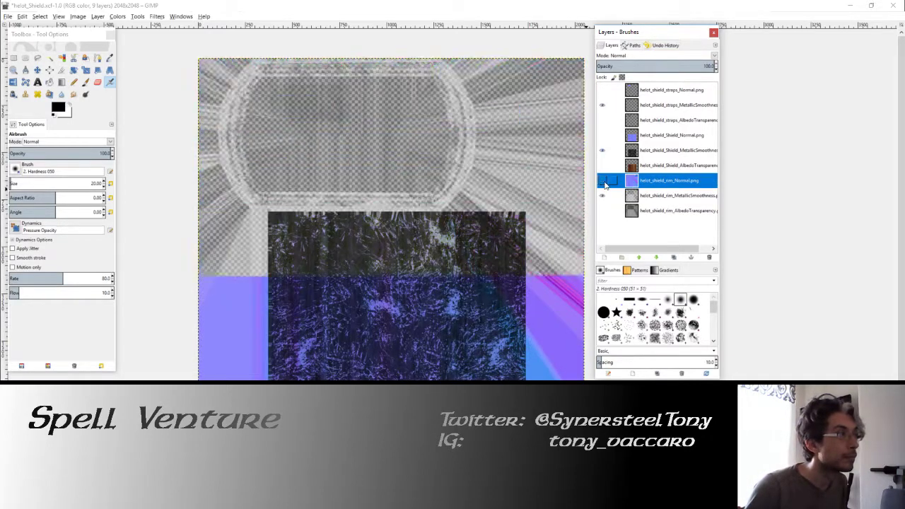
left_click(603, 181)
left_click(613, 196)
left_click(602, 196, "shift")
left_click(603, 196, "shift")
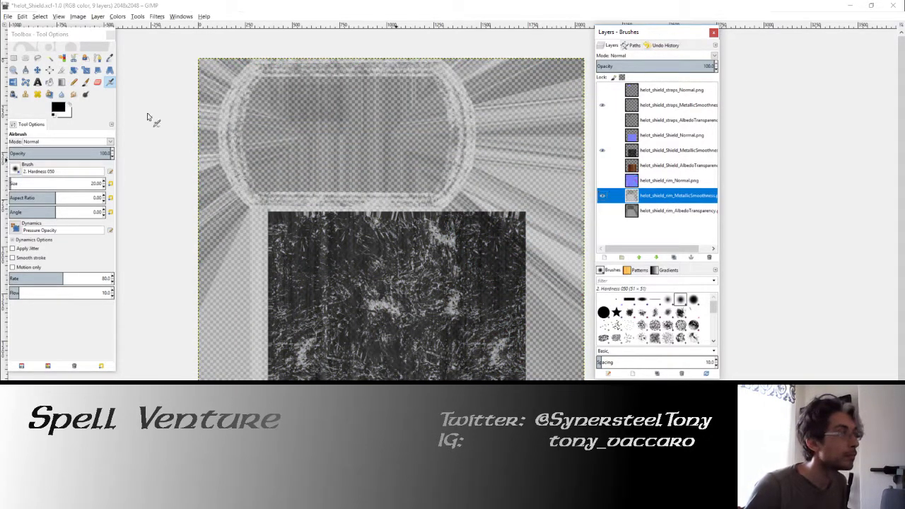
left_click(14, 57)
scroll(505, 169, "down", 2)
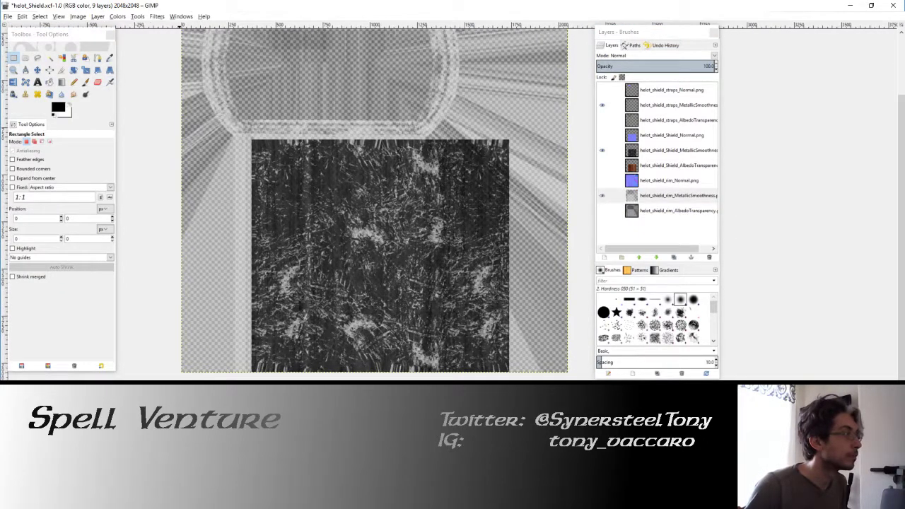
Step: Inspect the metallic texture canvas, zooming around the rim area, then bring up the File menu
left_click_drag(505, 168, 578, 144)
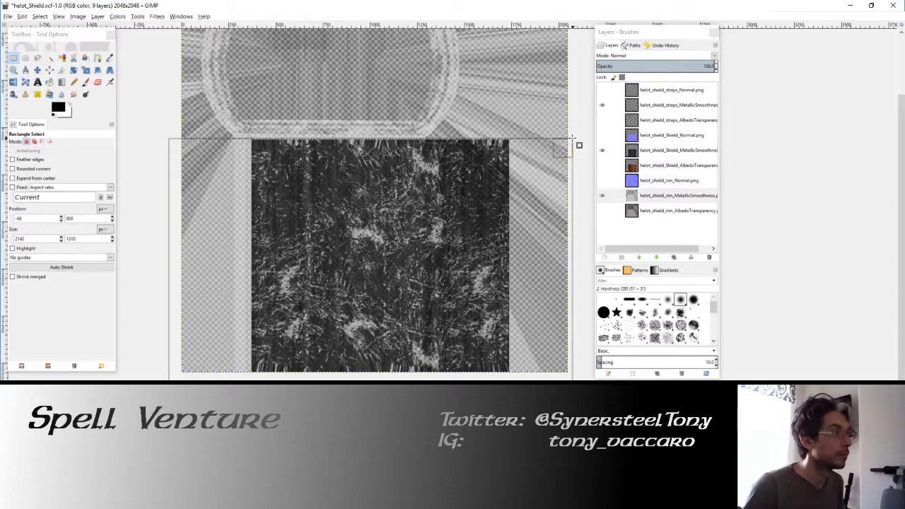
left_click(469, 91)
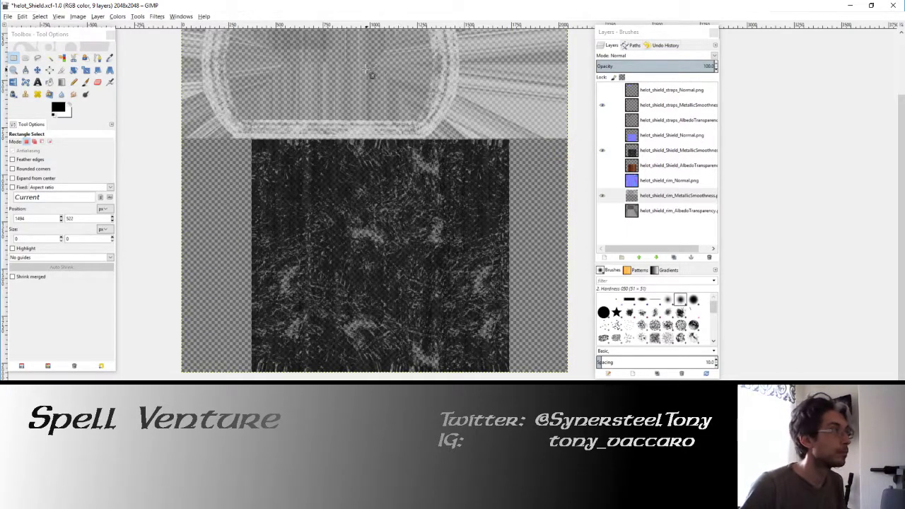
middle_click_drag(365, 70, 416, 187)
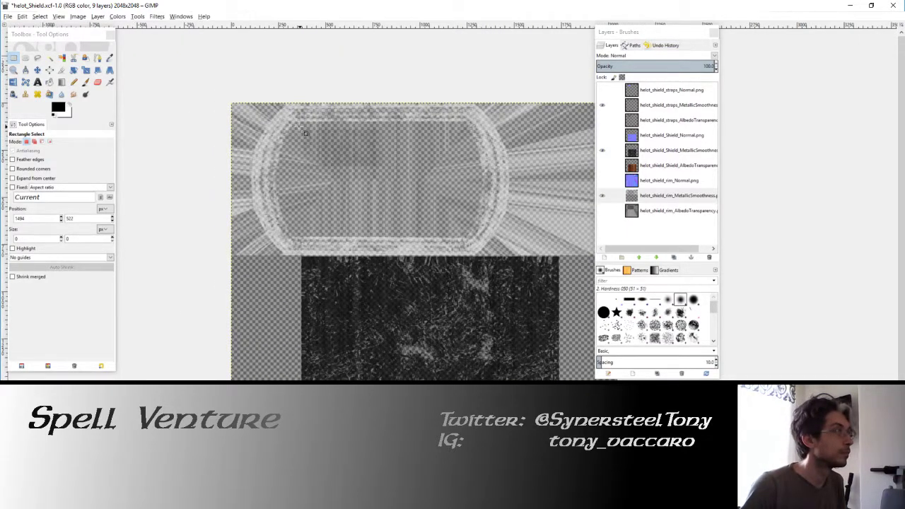
left_click(525, 218)
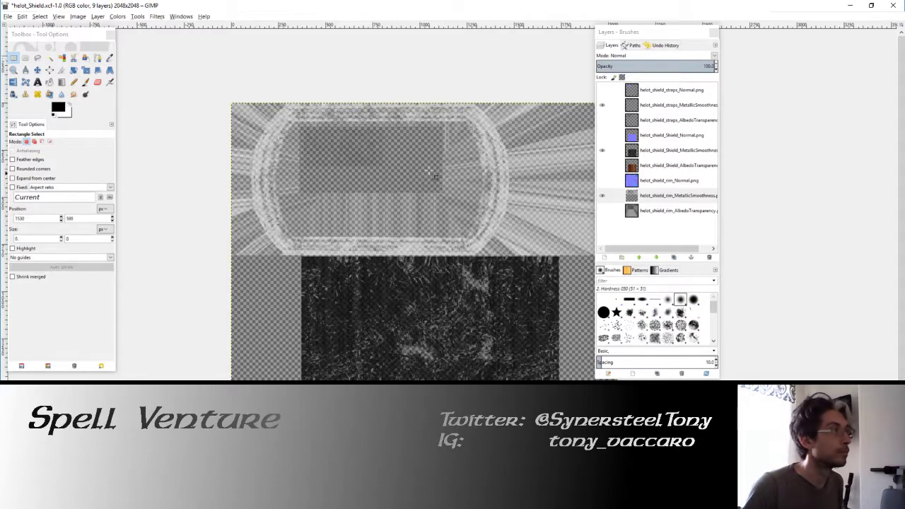
scroll(380, 154, "up", 2, "ctrl")
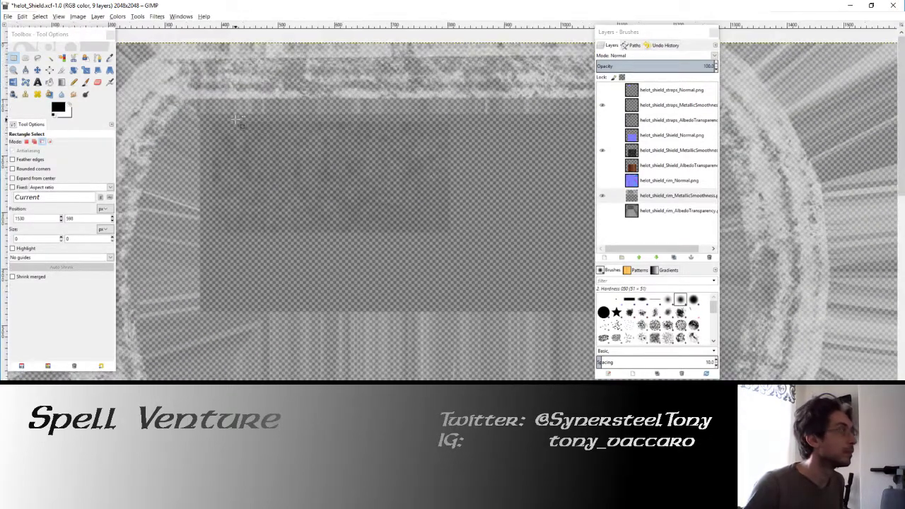
scroll(383, 210, "down", 1, "ctrl")
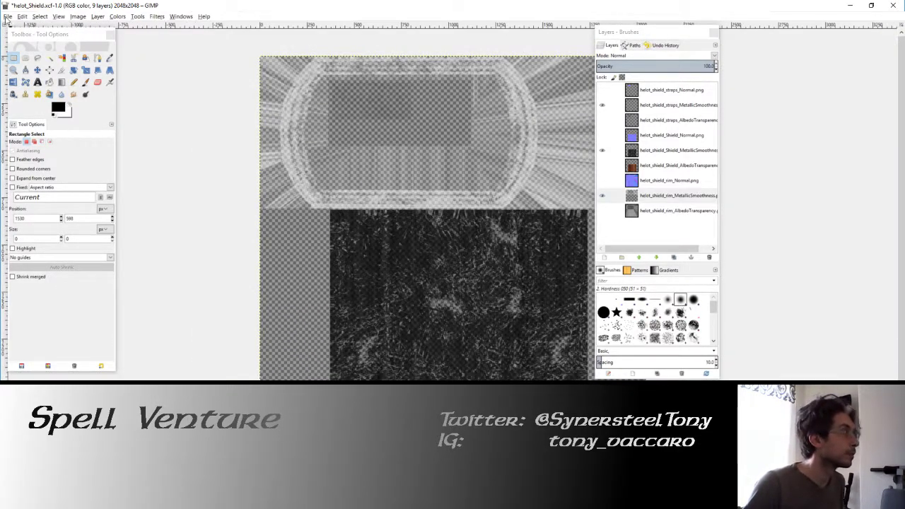
left_click(6, 16)
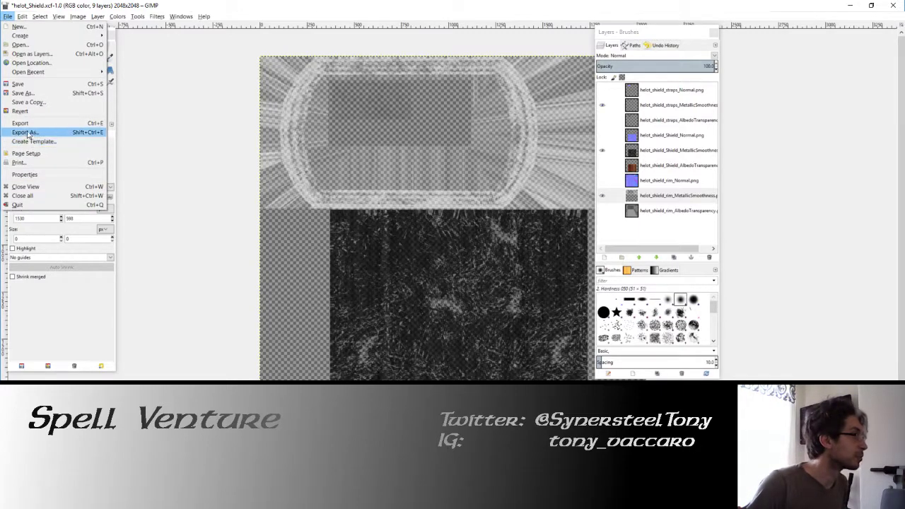
Step: Save helot_Shield.xcf and browse Export As to 8 - Spell Venture > Substance > Exports
left_click(18, 83)
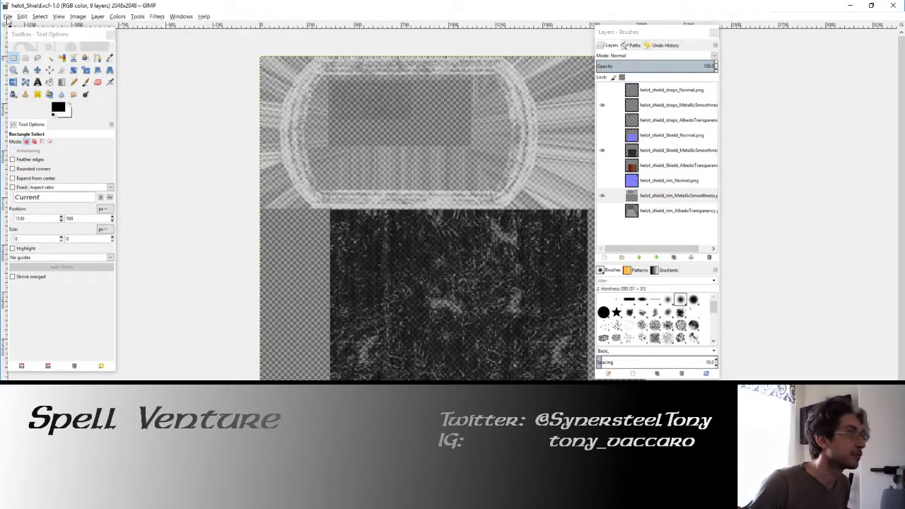
left_click(7, 17)
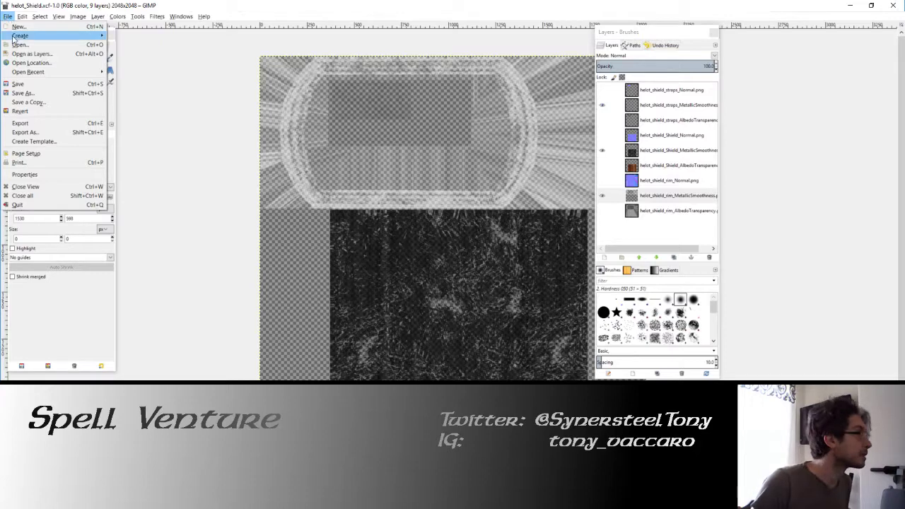
left_click(40, 132)
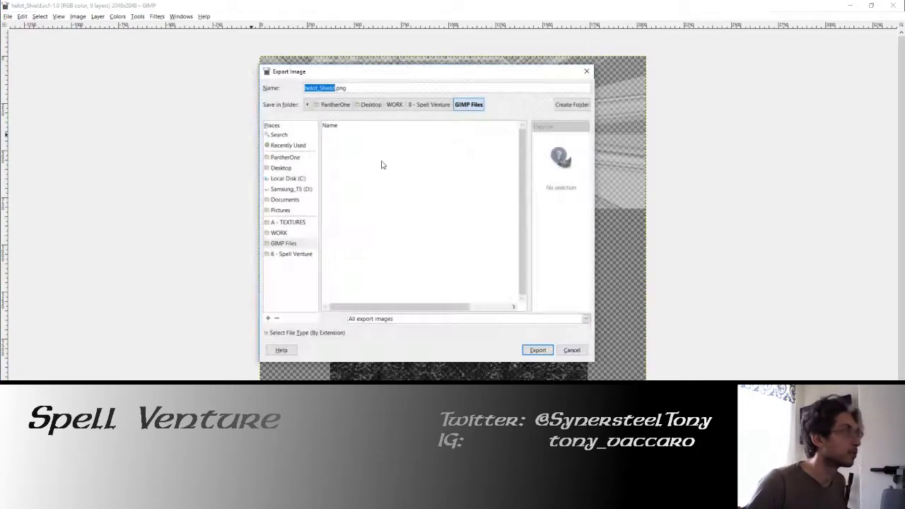
left_click(291, 254)
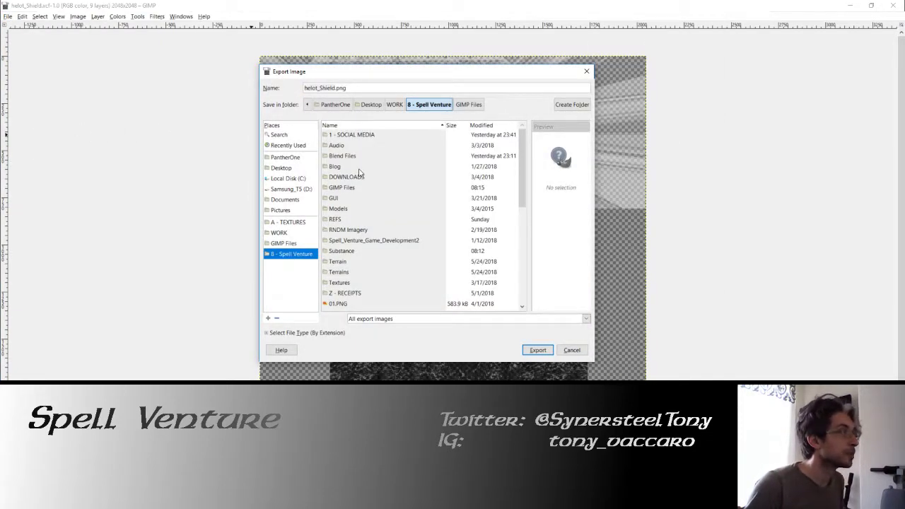
double_click(347, 253)
double_click(336, 136)
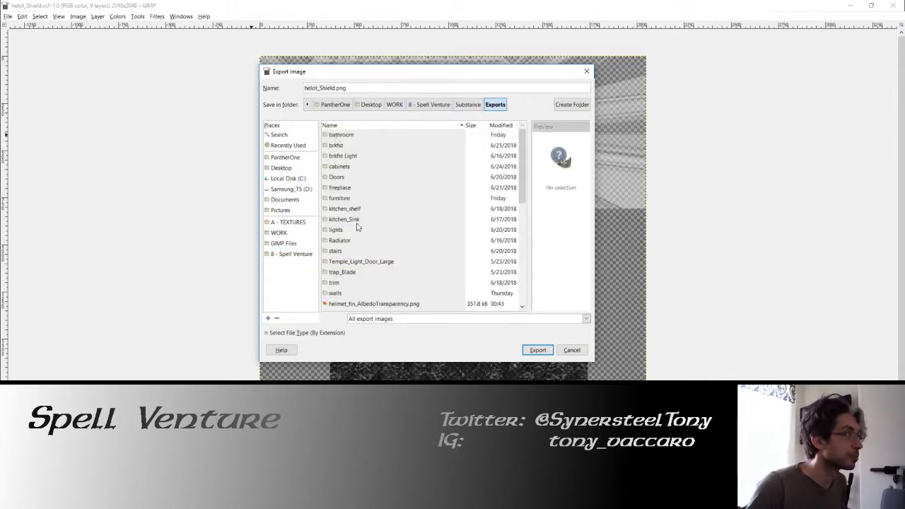
Step: Export over helot_Shield_Metallic.png, confirming replacement and PNG settings, then close the image
scroll(357, 229, "down", 5)
scroll(358, 237, "down", 3)
scroll(359, 238, "down", 1)
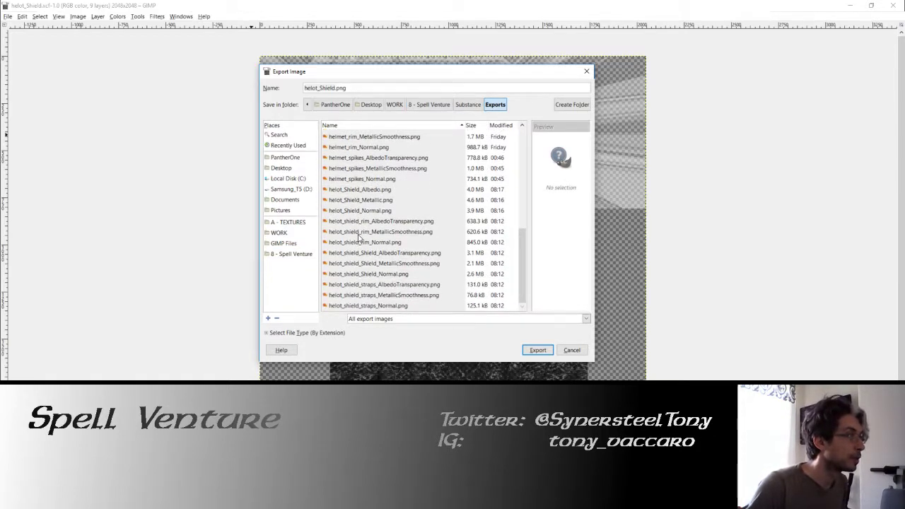
left_click(361, 201)
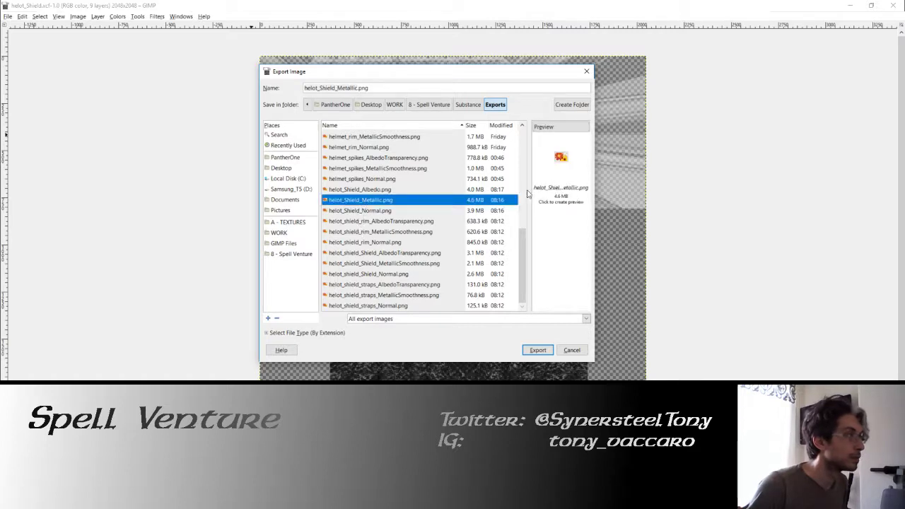
left_click(536, 351)
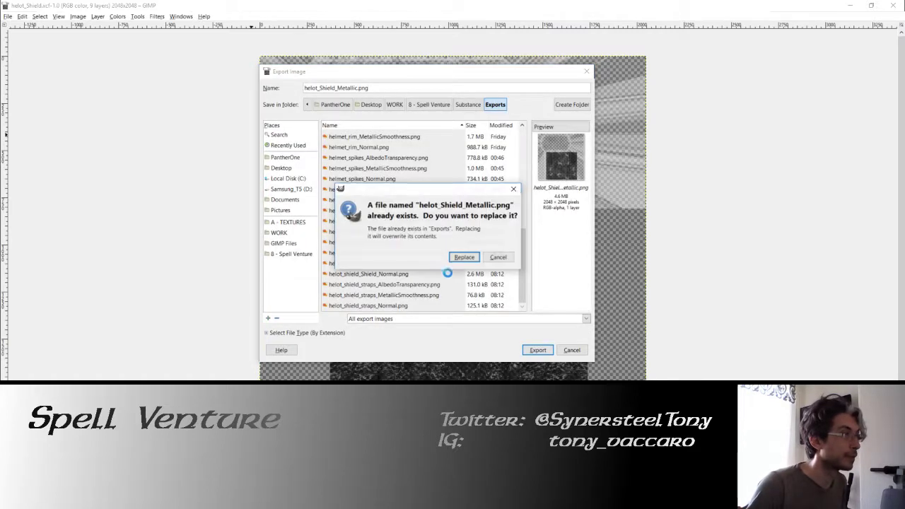
left_click(464, 257)
left_click(461, 329)
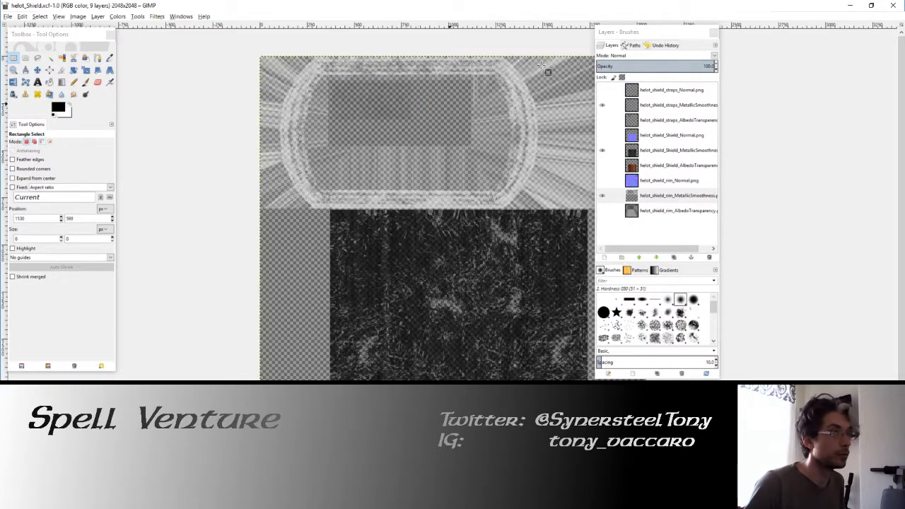
left_click(894, 8)
Step: Close GIMP, check the exported file, and assign helot_Shield_Metallic to the Shield material's Metallic map
left_click(717, 8)
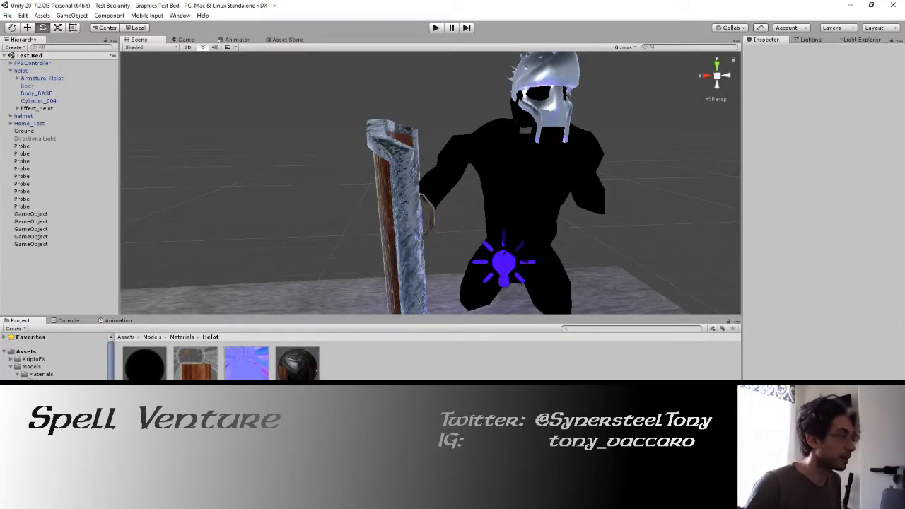
key("alt+Tab")
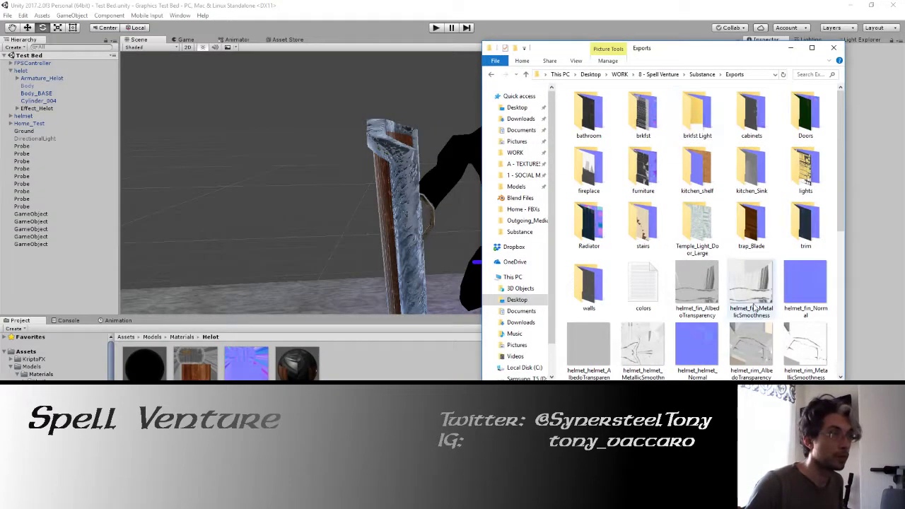
scroll(754, 308, "down", 4)
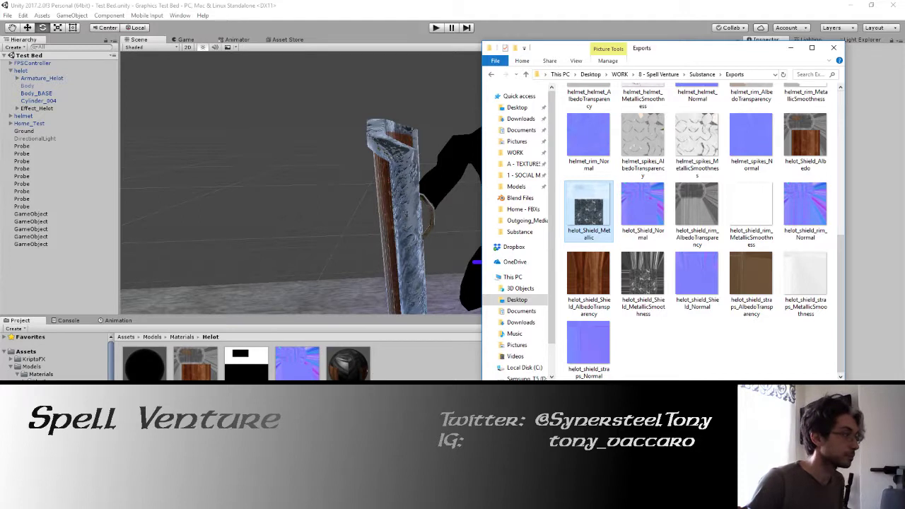
key("alt+Tab")
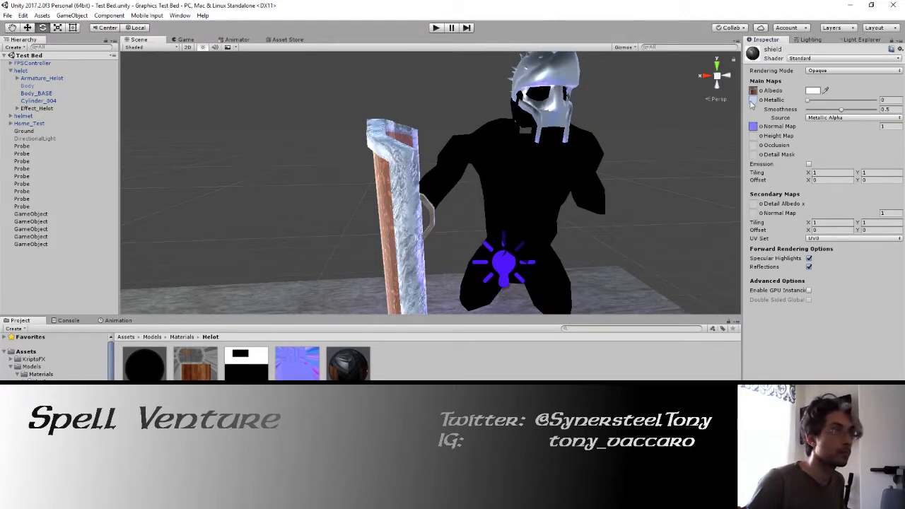
left_click_drag(751, 103, 752, 100)
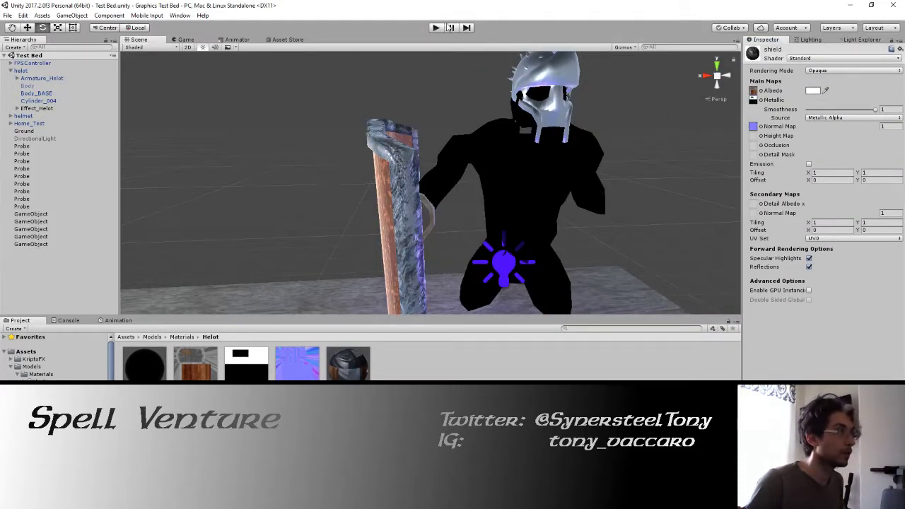
left_click(436, 28)
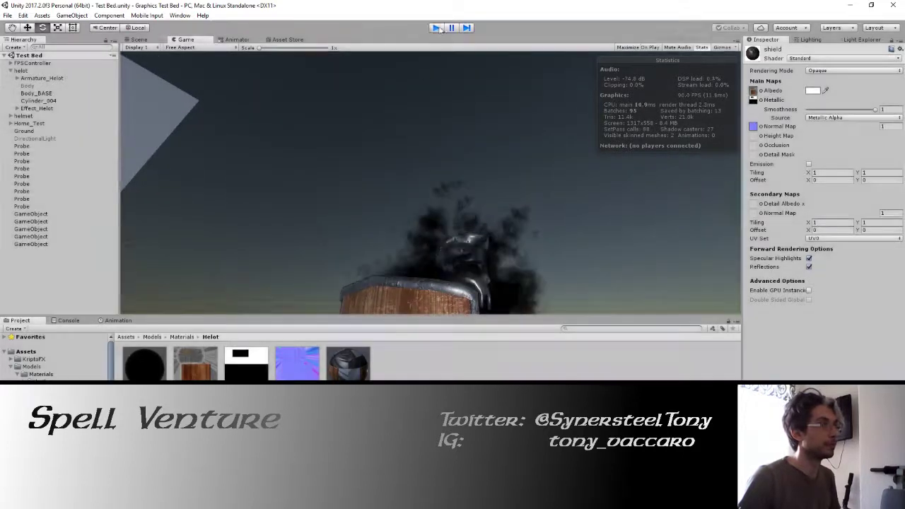
left_click(435, 28)
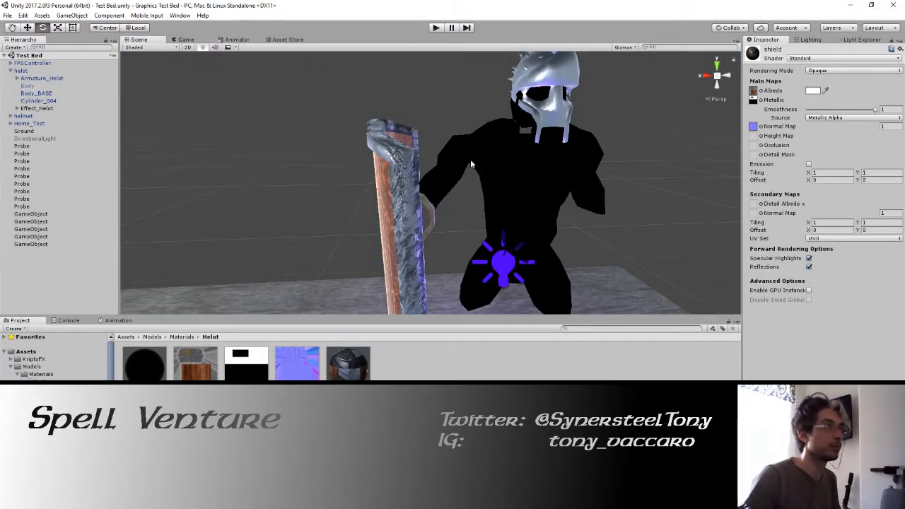
Step: With nothing selected, save over the helot blend file in Blender, then minimize Blender
left_click(850, 5)
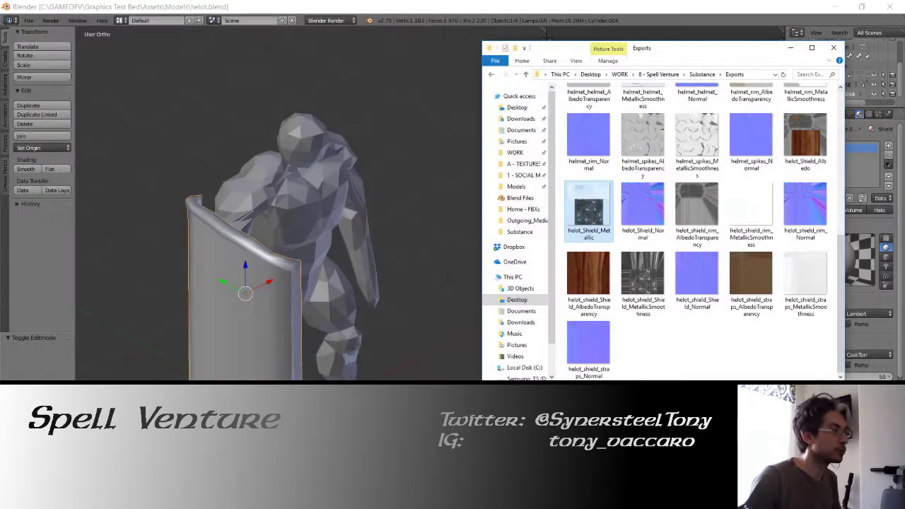
left_click(380, 70)
mouse_move(380, 70)
middle_mouse_down()
mouse_move(379, 131)
mouse_move(292, 188)
middle_mouse_up()
key("a")
key("ctrl+s")
left_click(290, 189)
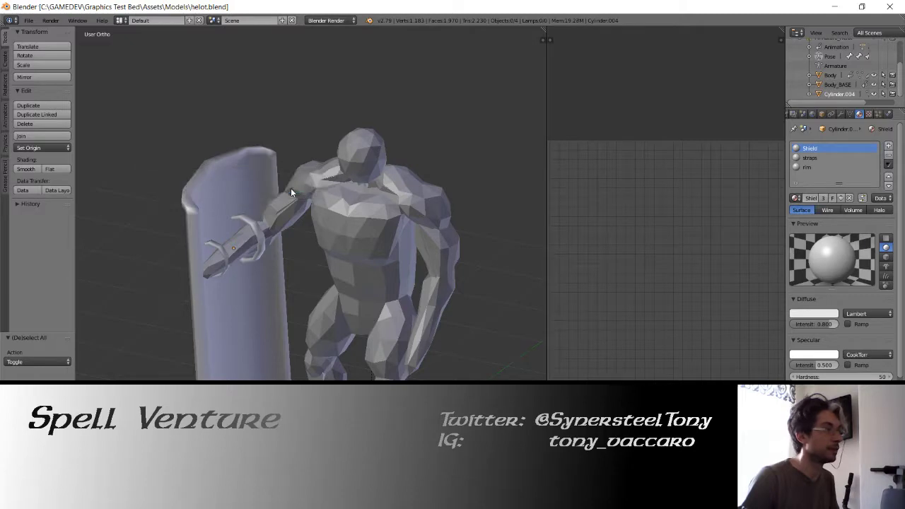
left_click(834, 6)
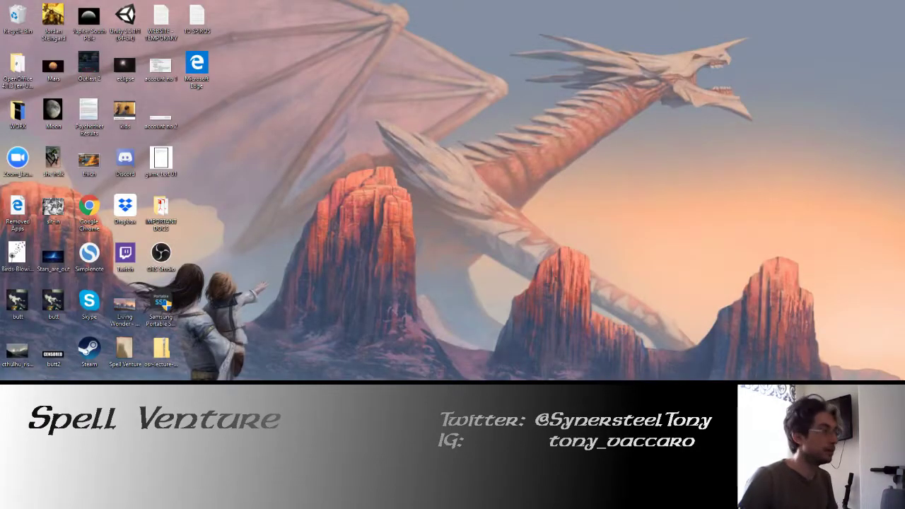